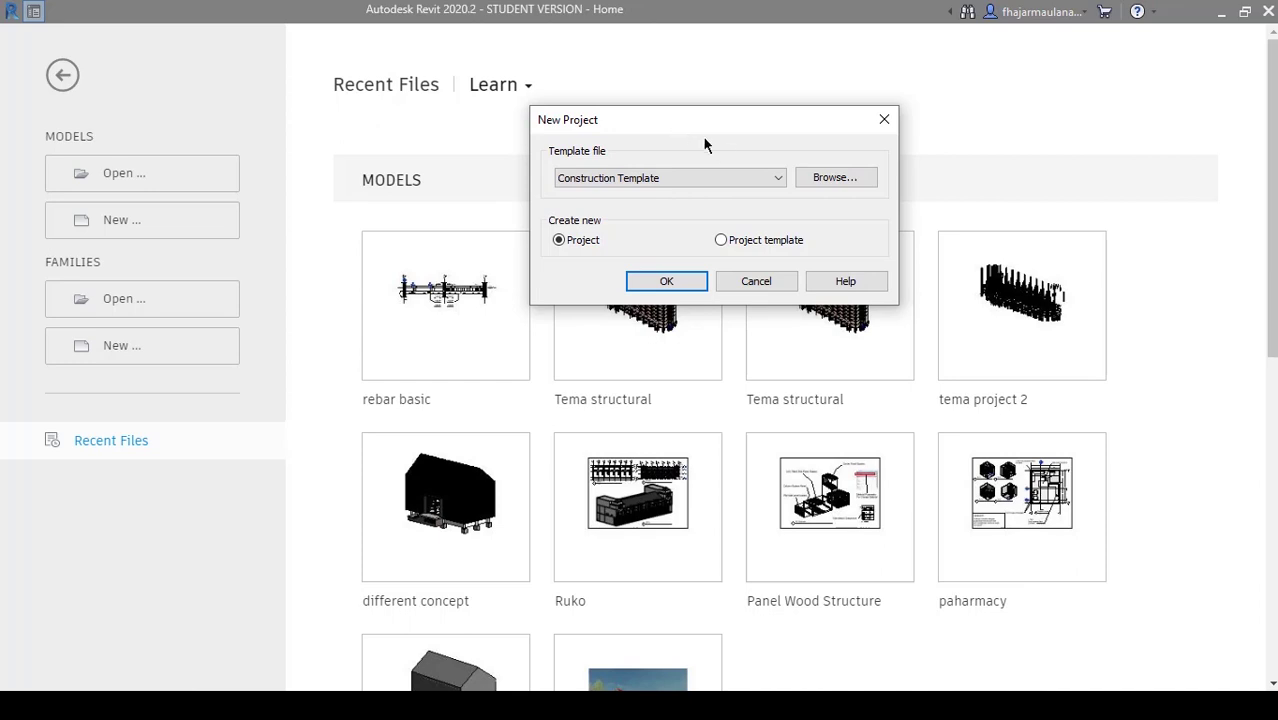
# - Create a new project based on the Structural Template
pyautogui.click(765, 179)
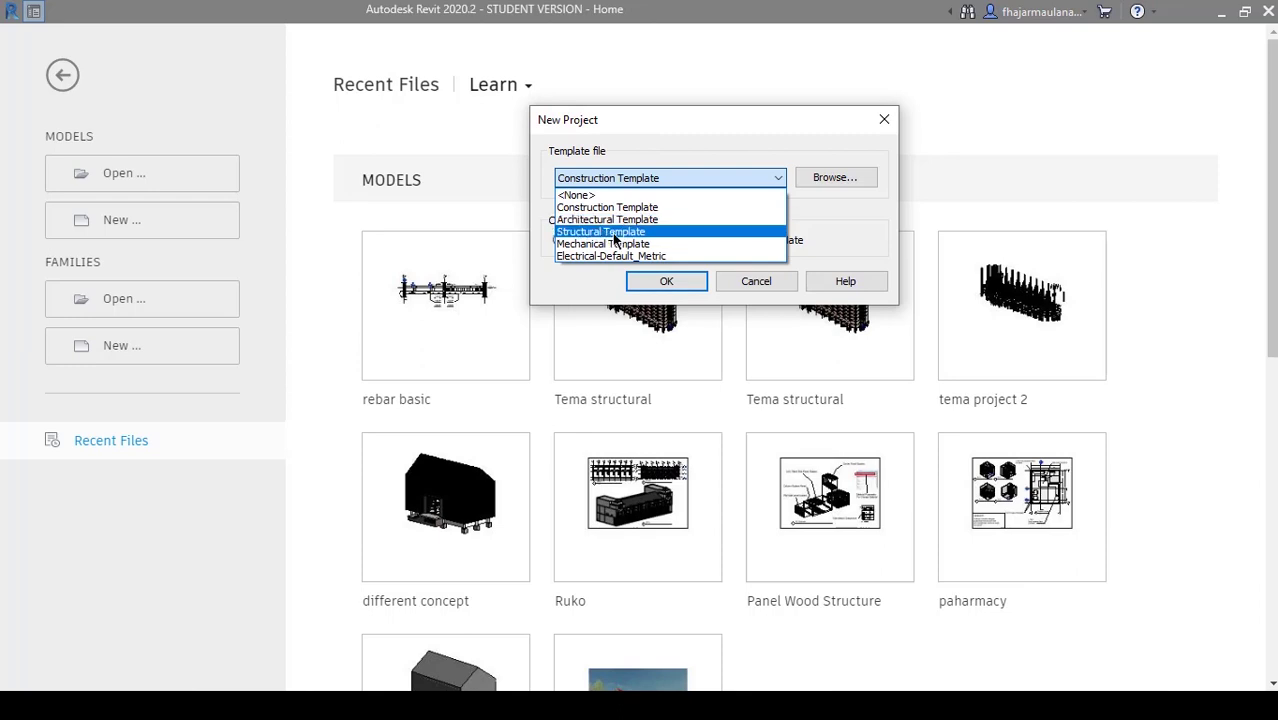
pyautogui.click(633, 124)
pyautogui.click(614, 180)
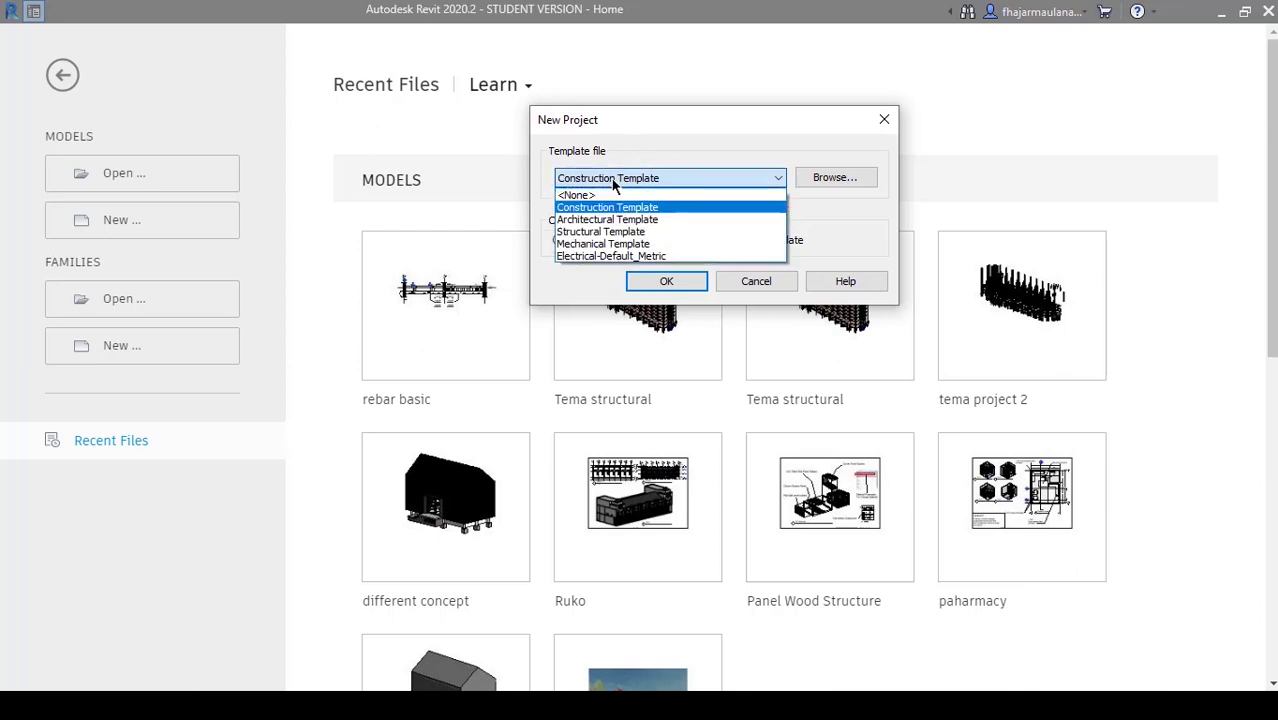
pyautogui.click(622, 232)
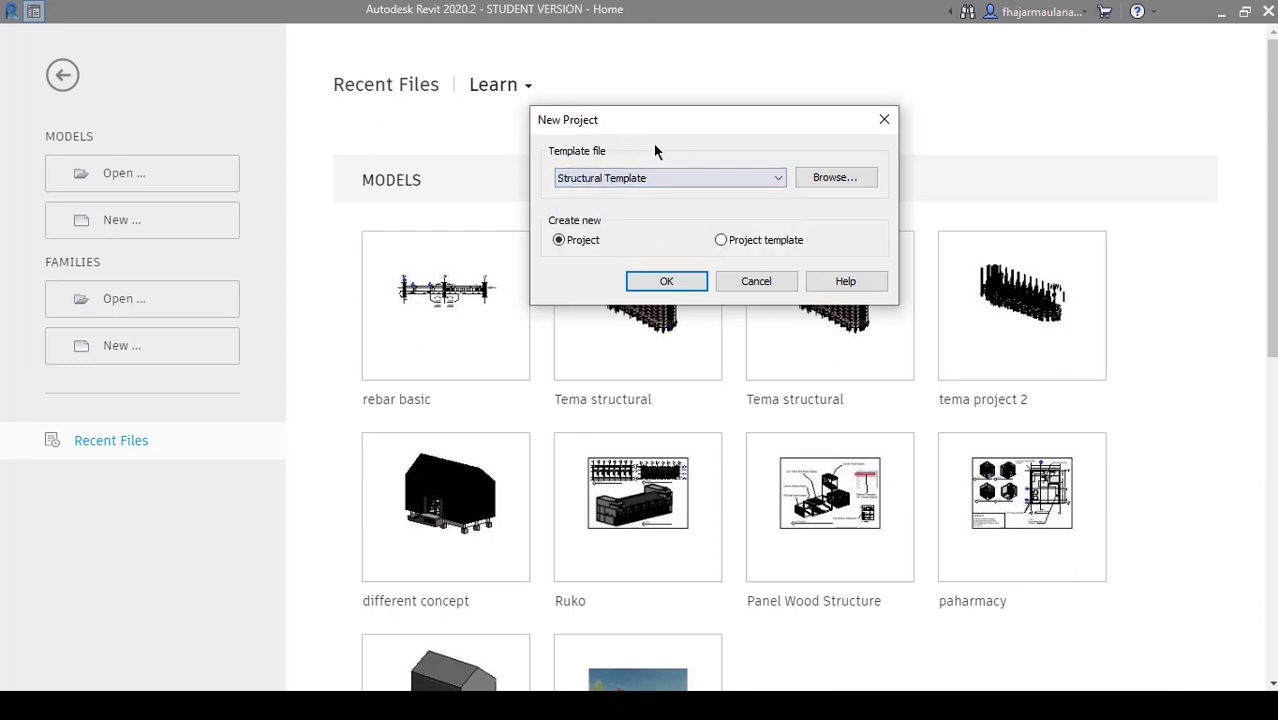
pyautogui.click(652, 281)
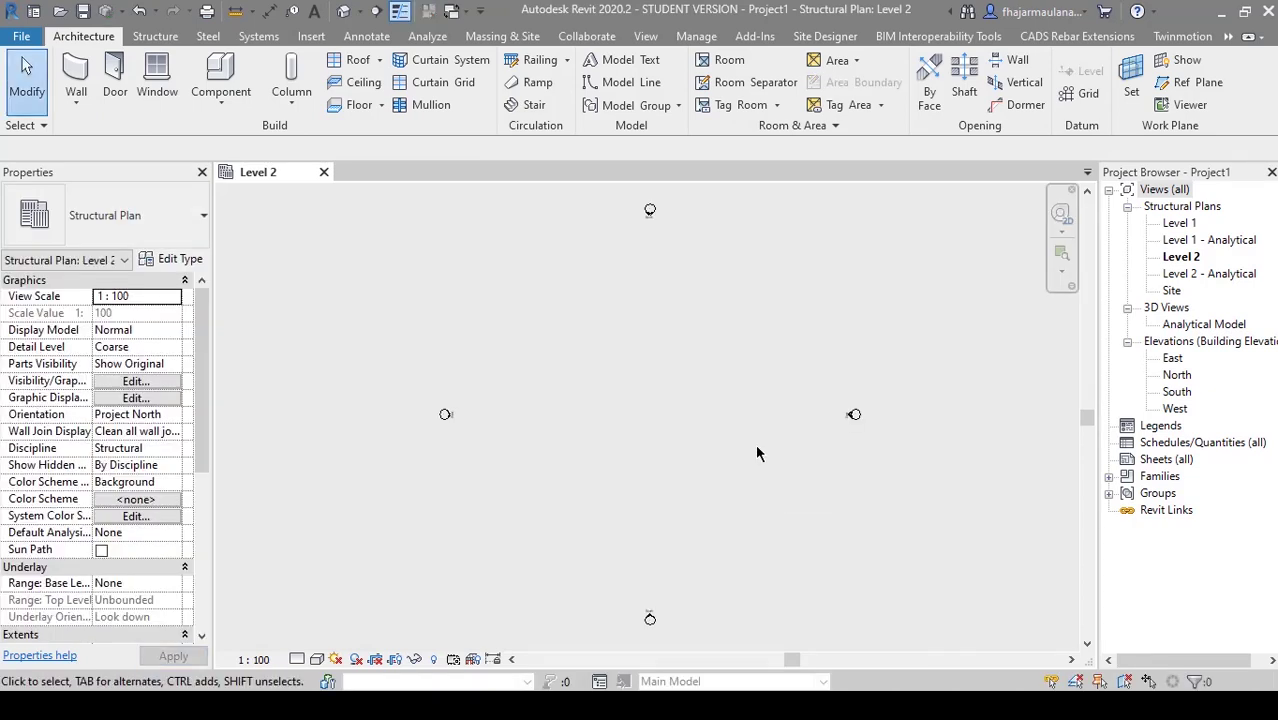
# - Open the South building elevation view
pyautogui.moveTo(603, 447); pyautogui.dragTo(605, 462, button='middle')
pyautogui.moveTo(672, 427); pyautogui.dragTo(686, 434, button='middle')
pyautogui.moveTo(671, 306); pyautogui.dragTo(652, 326, button='middle')
pyautogui.moveTo(627, 427); pyautogui.dragTo(646, 389, button='middle')
pyautogui.doubleClick(1177, 393)
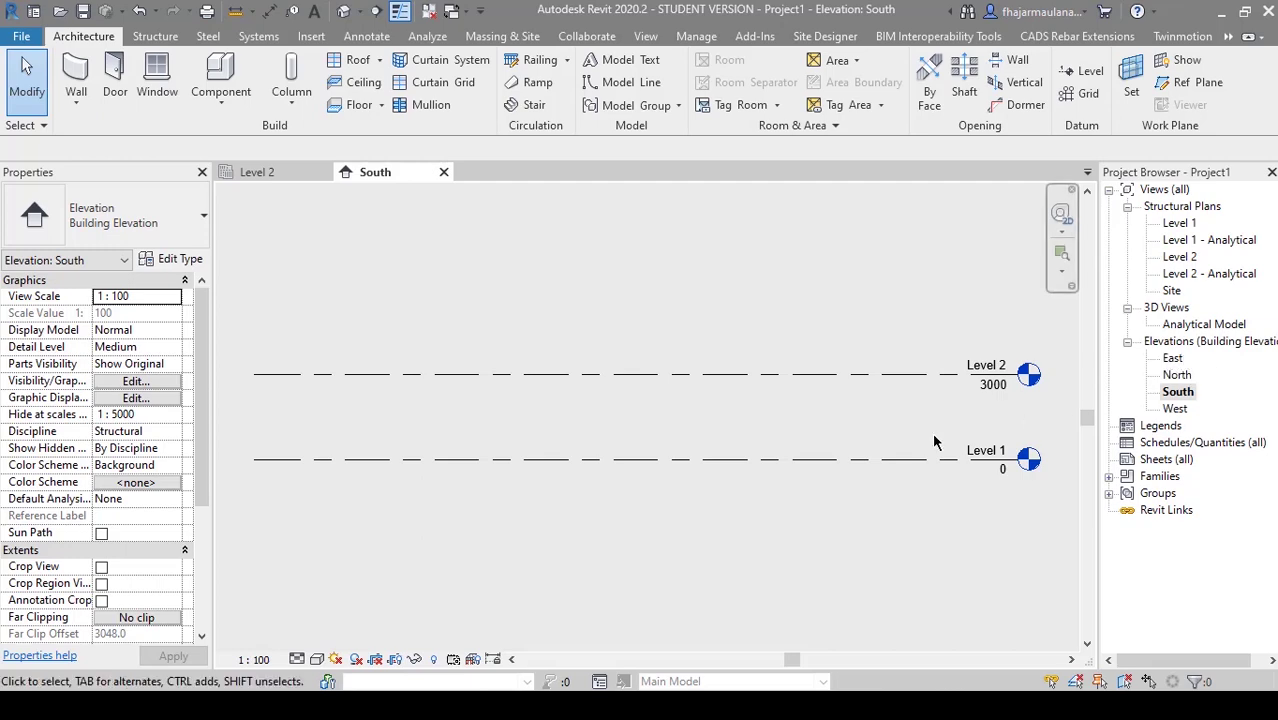
# - Examine the Level 2 line and its height above Level 1 in the South elevation
pyautogui.moveTo(814, 434)
pyautogui.mouseDown(button='middle')
pyautogui.moveTo(707, 454)
pyautogui.moveTo(692, 444)
pyautogui.moveTo(825, 436)
pyautogui.mouseUp(button='middle')
pyautogui.click(825, 437)
pyautogui.scroll(1, 835, 426)
pyautogui.scroll(-2, 790, 428)
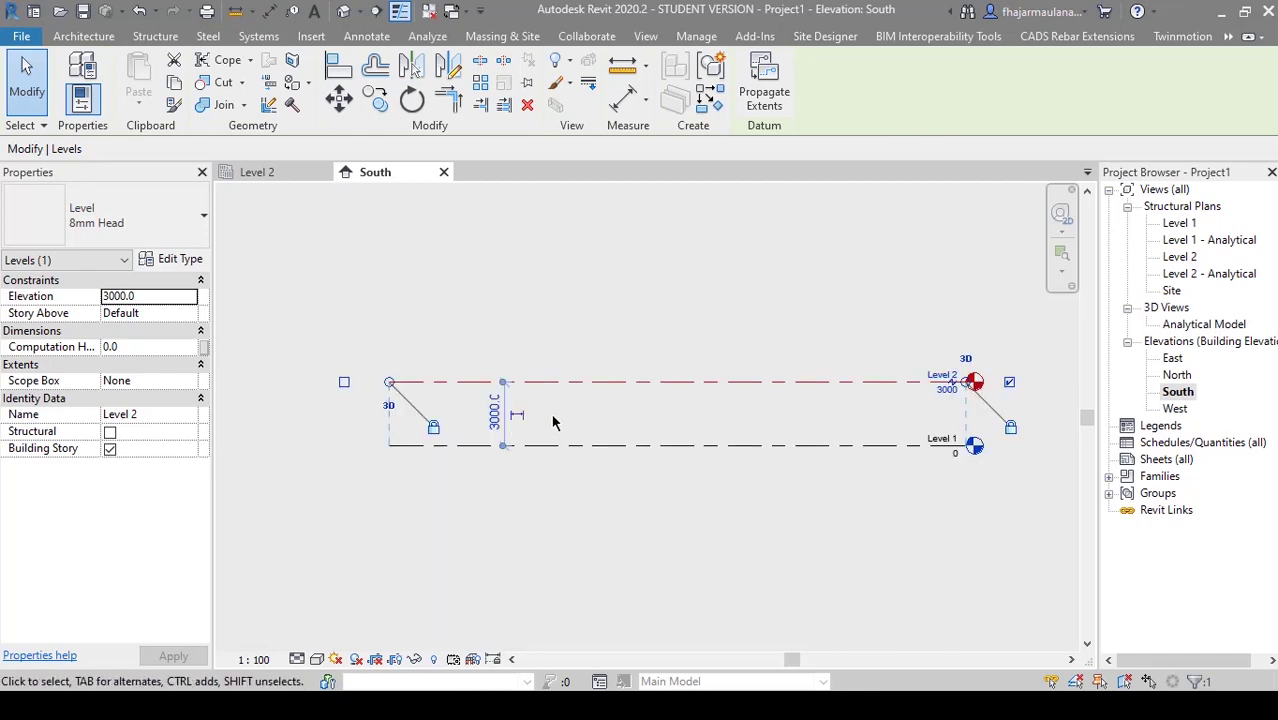
pyautogui.press('Escape')
pyautogui.scroll(1, 560, 400)
pyautogui.click(566, 376)
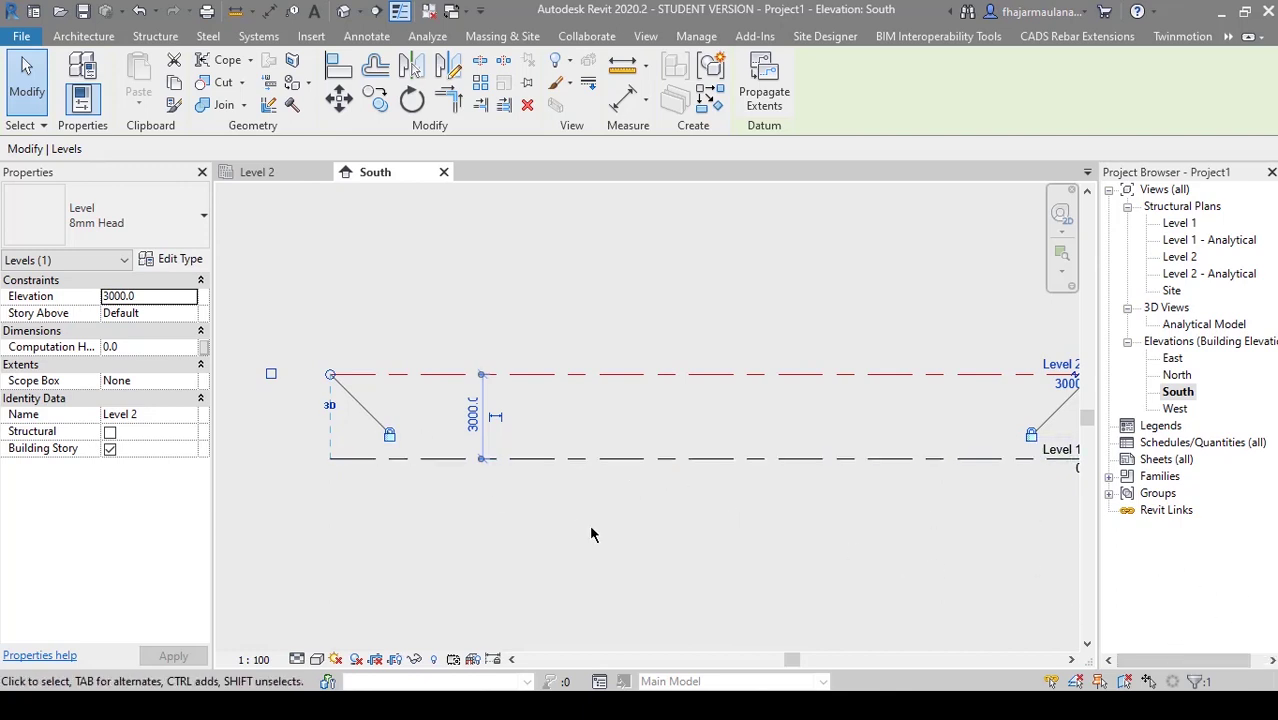
pyautogui.moveTo(590, 534); pyautogui.dragTo(479, 508, button='middle')
pyautogui.press('Escape')
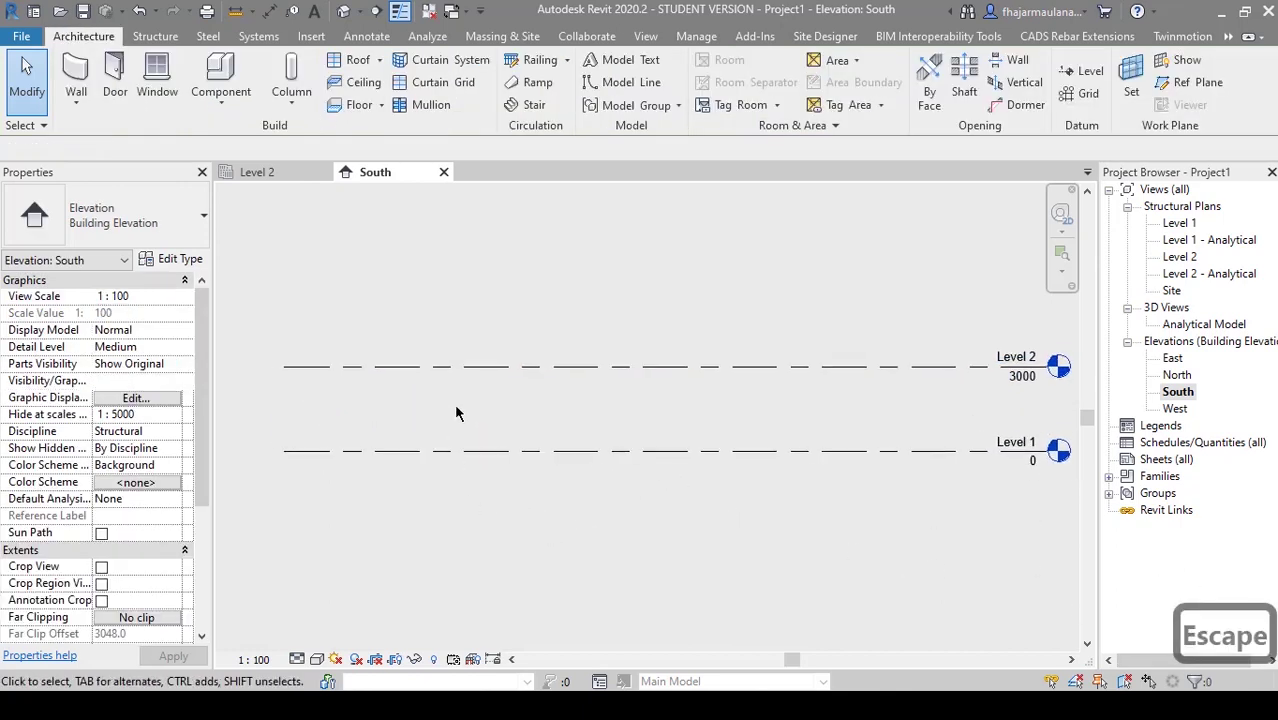
# - Add a third level 3000 mm above Level 2 by picking the Level 2 line with a 3000 offset
pyautogui.click(463, 368)
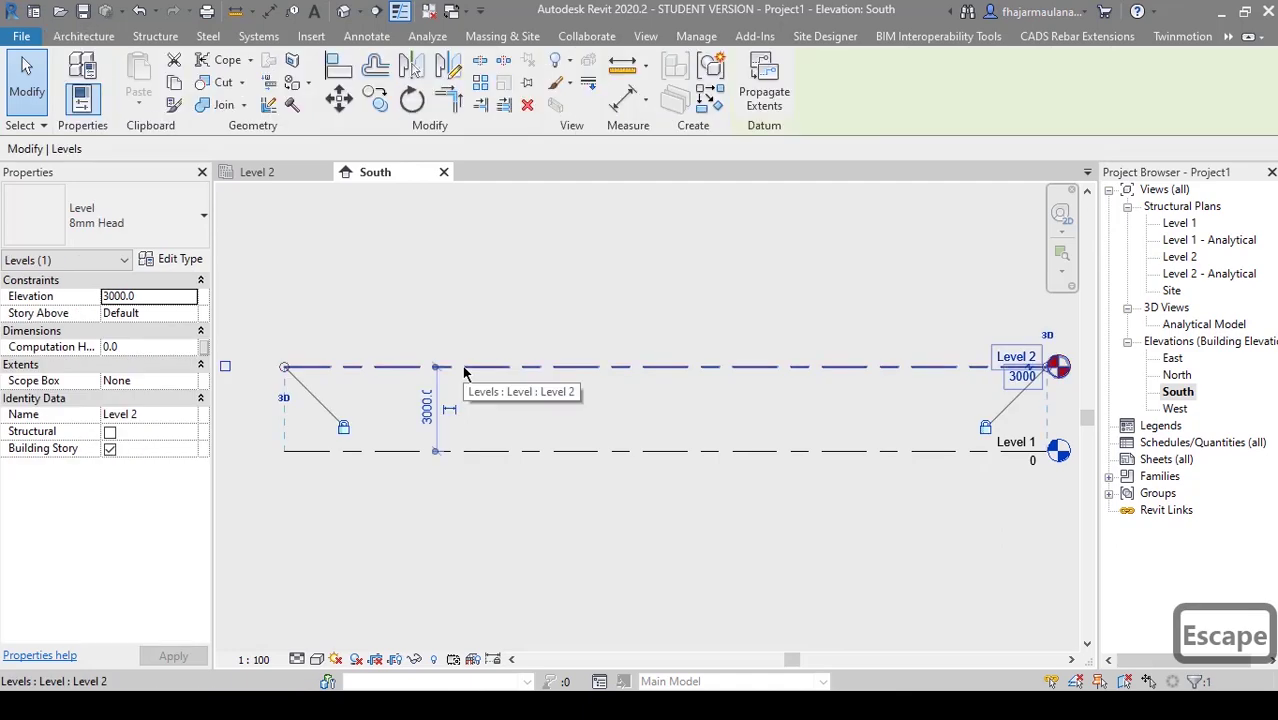
pyautogui.press('c')
pyautogui.press('s')
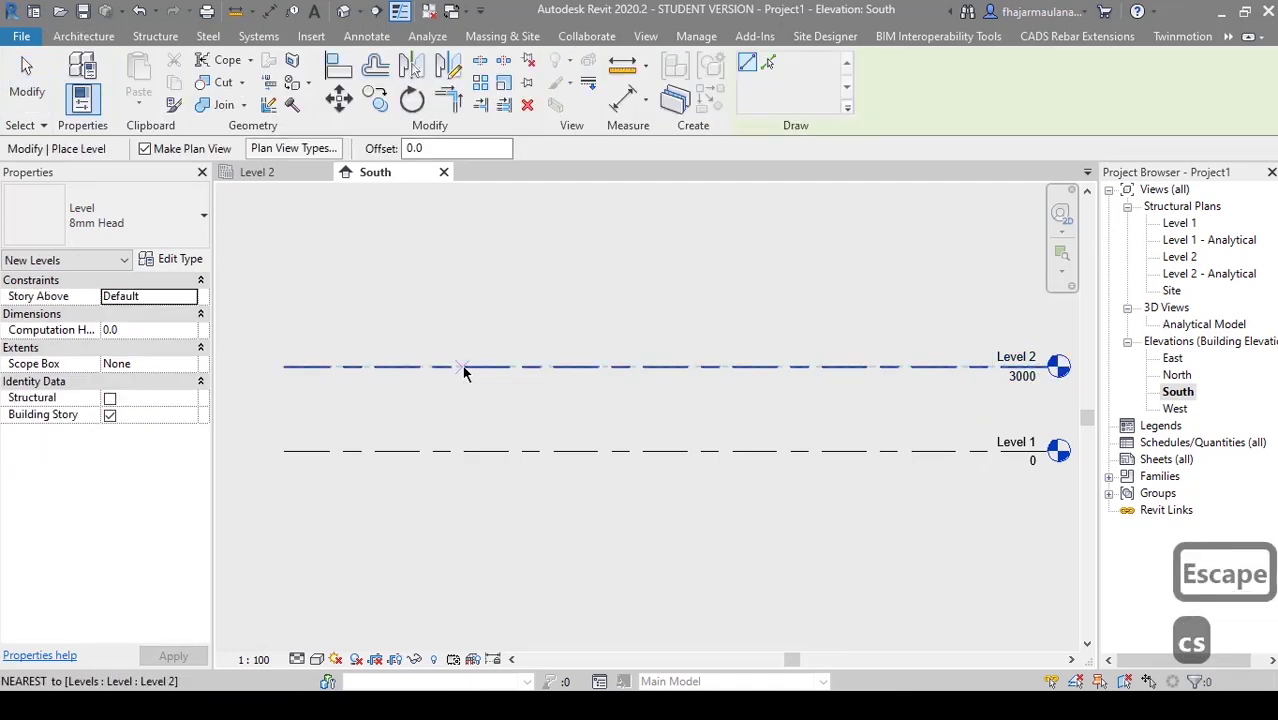
pyautogui.moveTo(577, 466); pyautogui.dragTo(605, 466, button='middle')
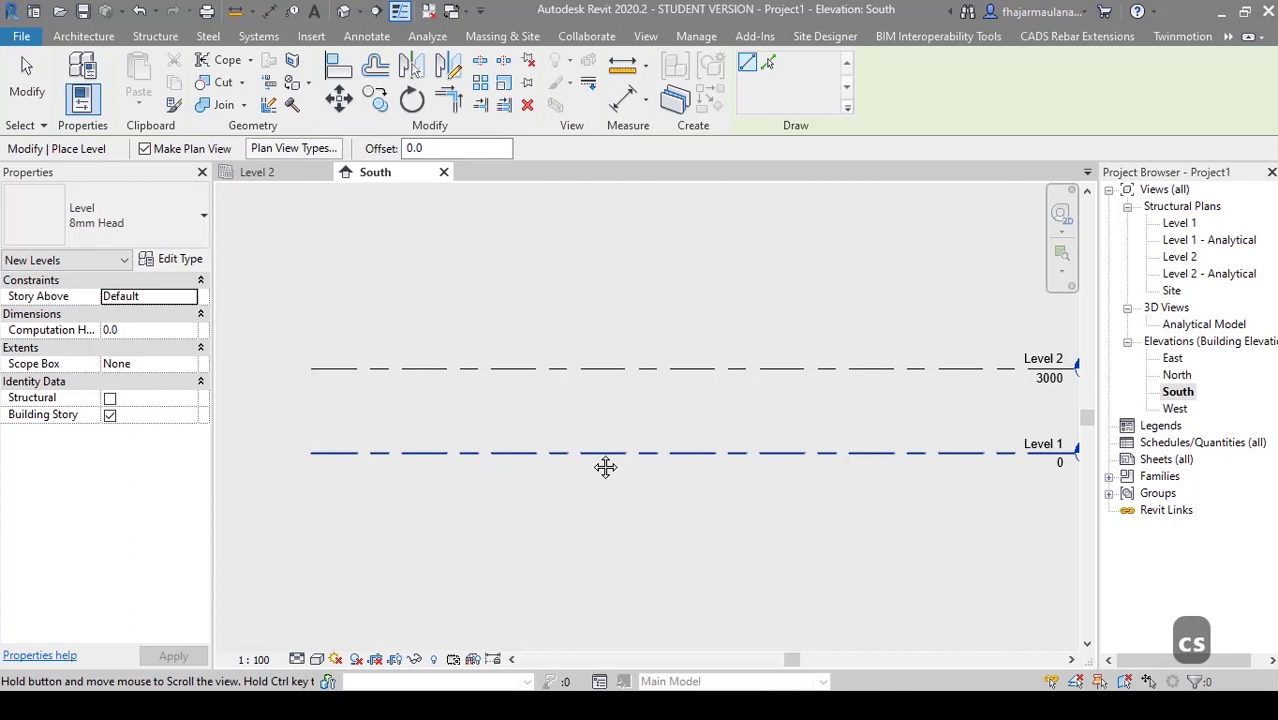
pyautogui.click(767, 64)
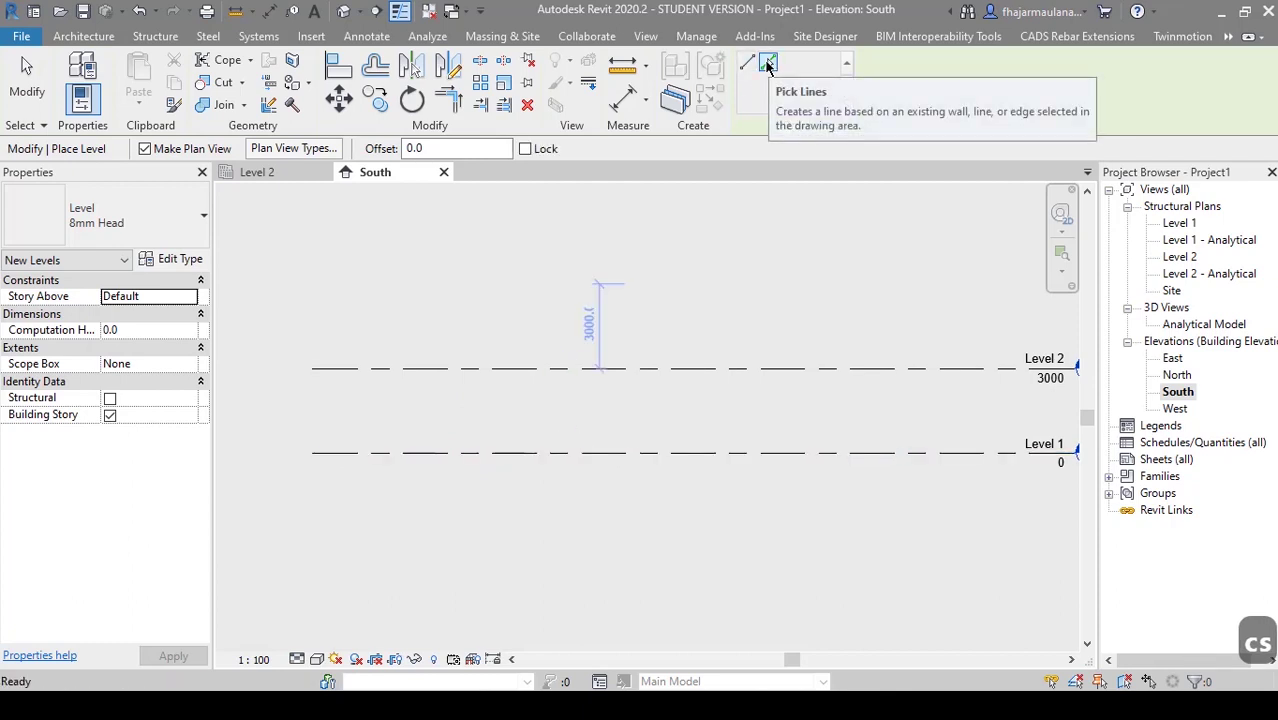
pyautogui.click(446, 148)
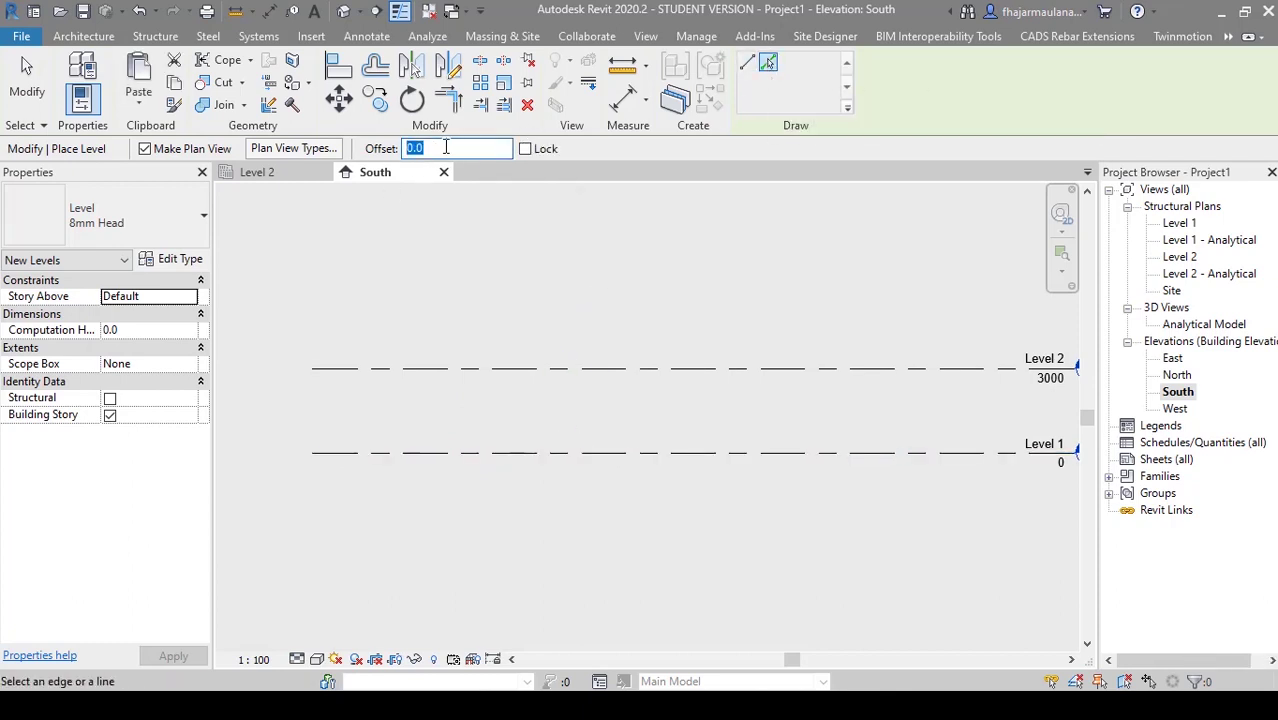
pyautogui.write('3000')
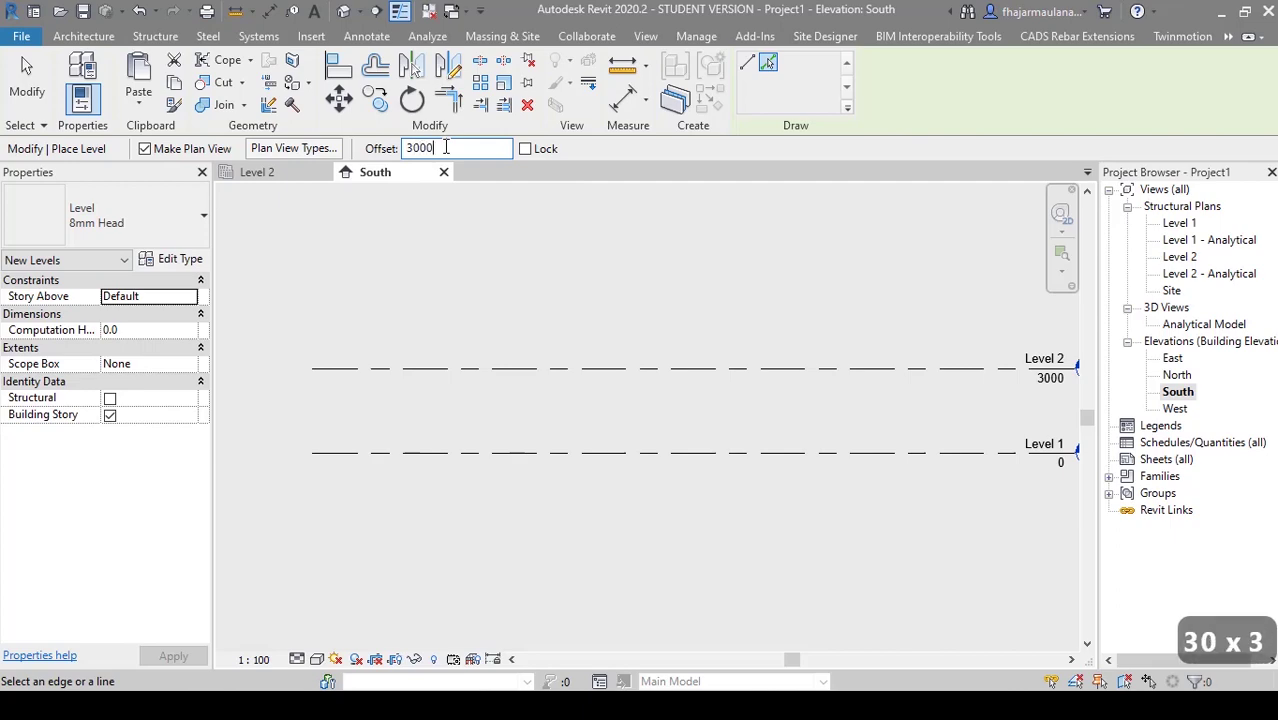
pyautogui.click(545, 368)
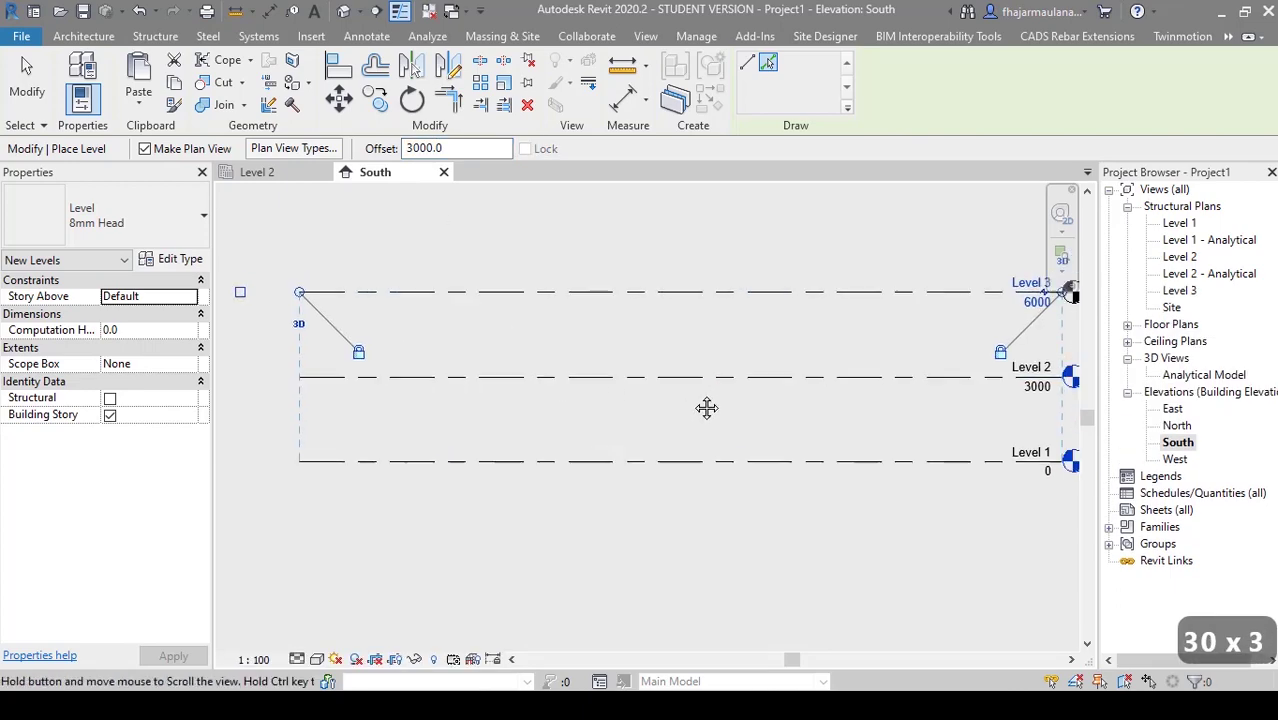
pyautogui.press('Escape')
pyautogui.press('Escape')
pyautogui.moveTo(811, 408); pyautogui.dragTo(729, 403, button='middle')
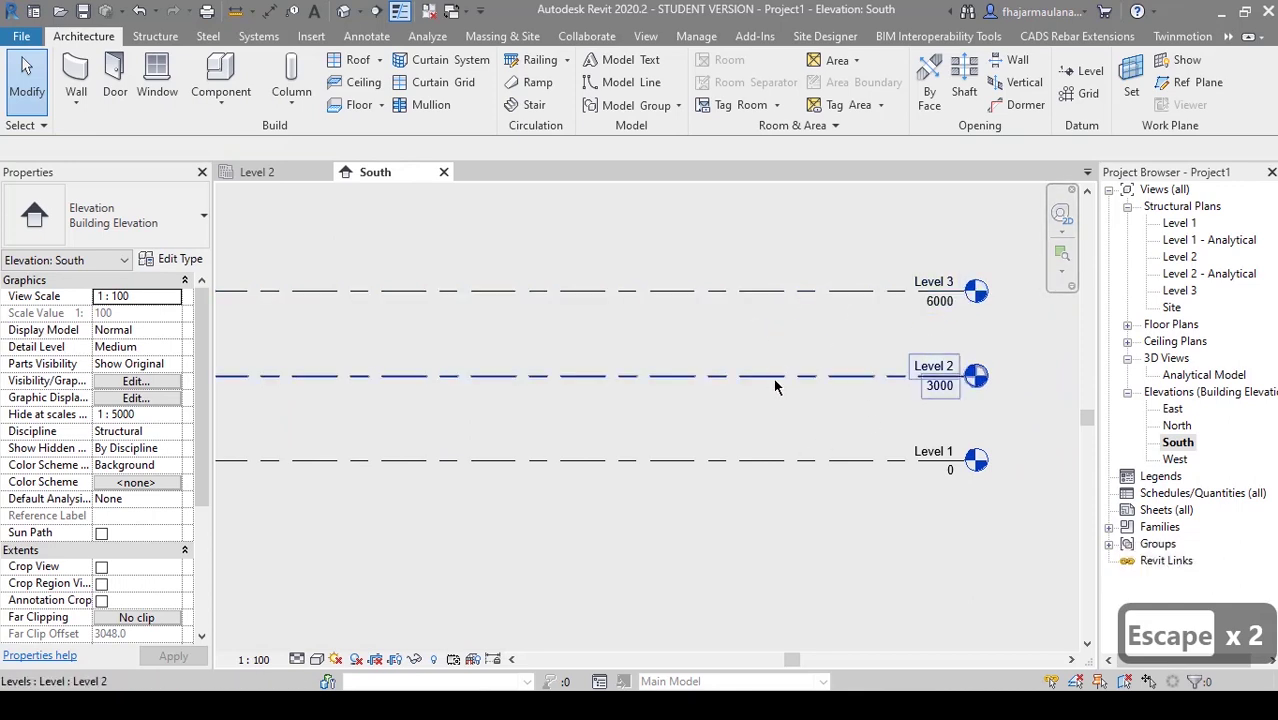
pyautogui.moveTo(805, 360); pyautogui.dragTo(810, 361, button='middle')
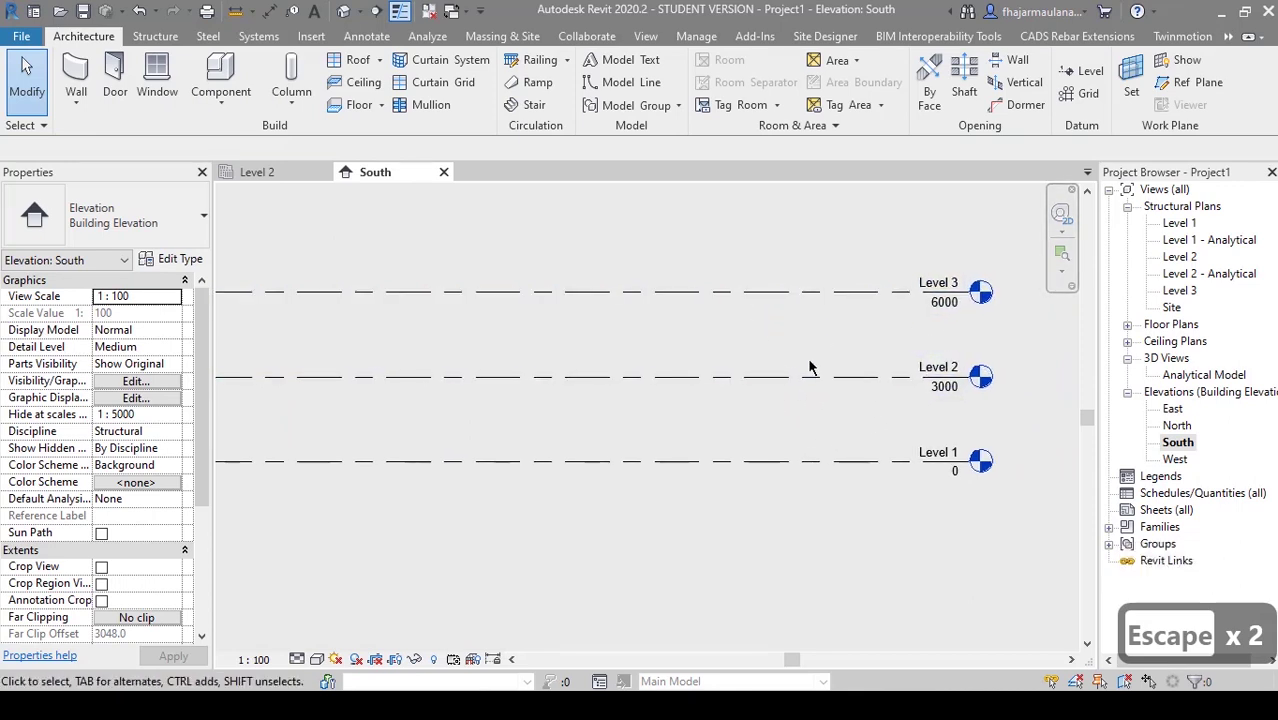
# - Open the Level 1 structural plan view
pyautogui.doubleClick(1180, 224)
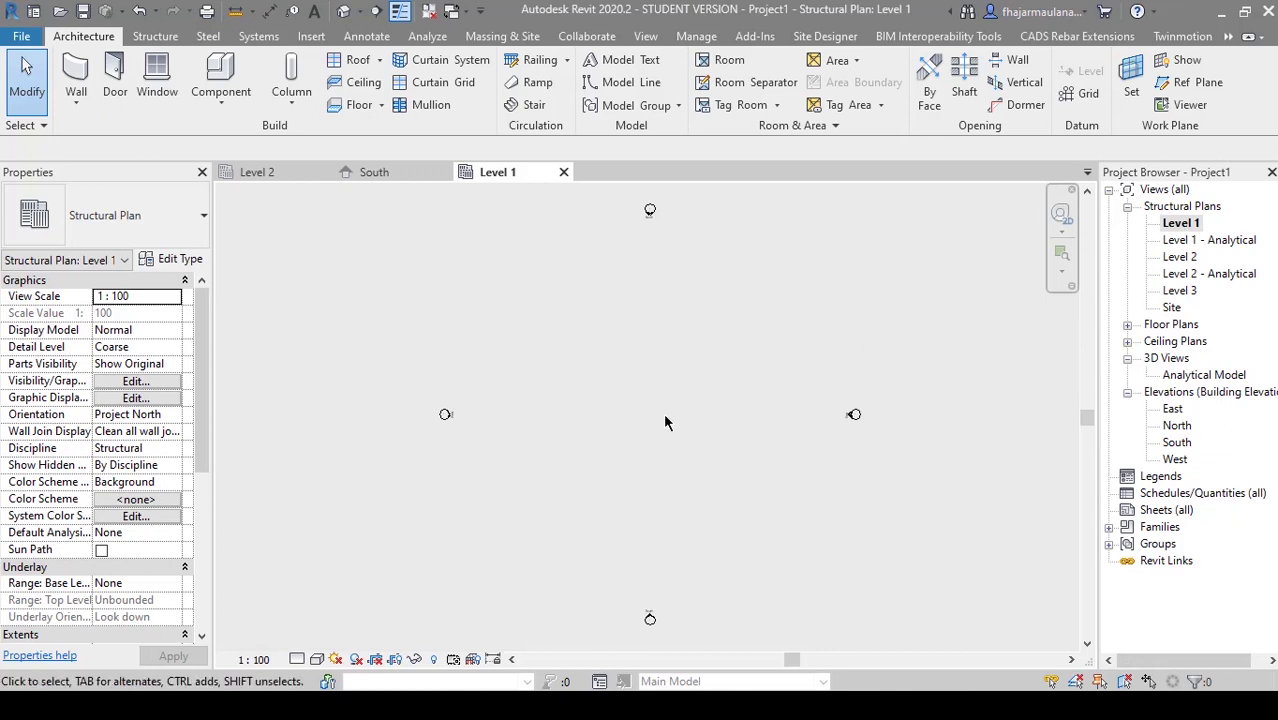
pyautogui.scroll(2, 640, 428)
pyautogui.scroll(2, 545, 408)
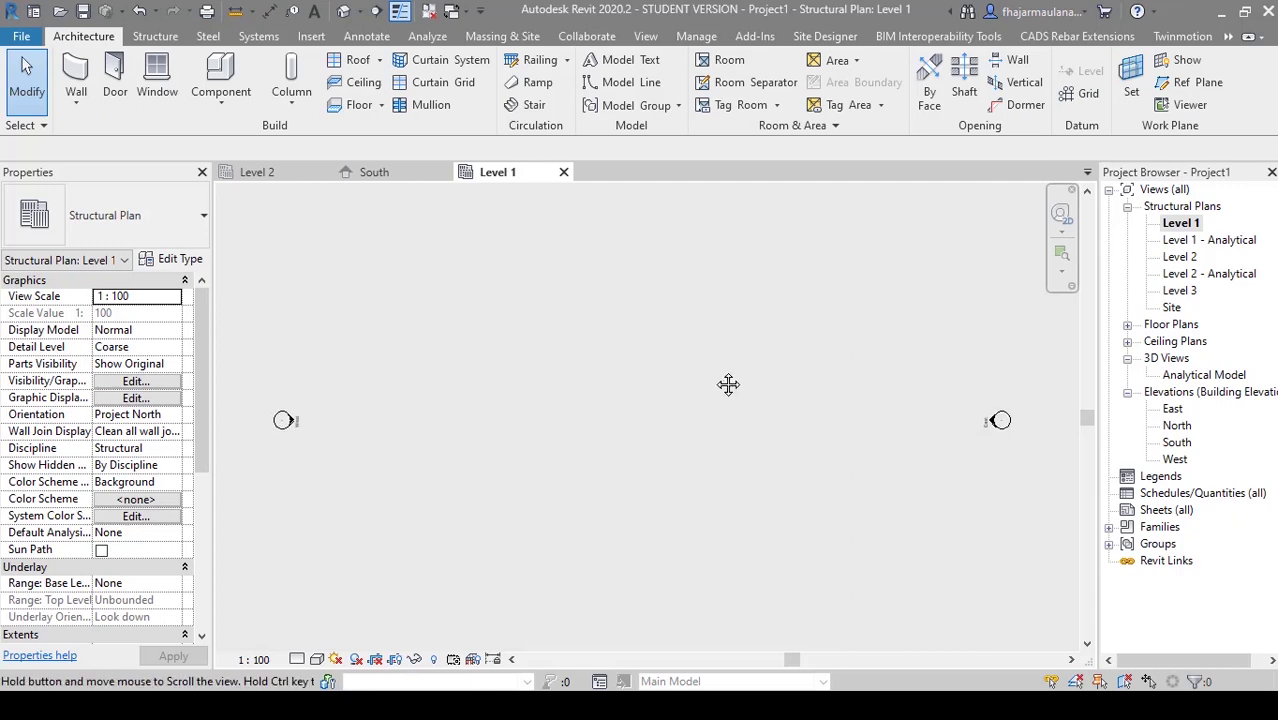
pyautogui.scroll(-2, 700, 378)
# - Draw the first vertical grid line in the area between the elevation markers of the Level 1 plan
pyautogui.press('g')
pyautogui.press('r')
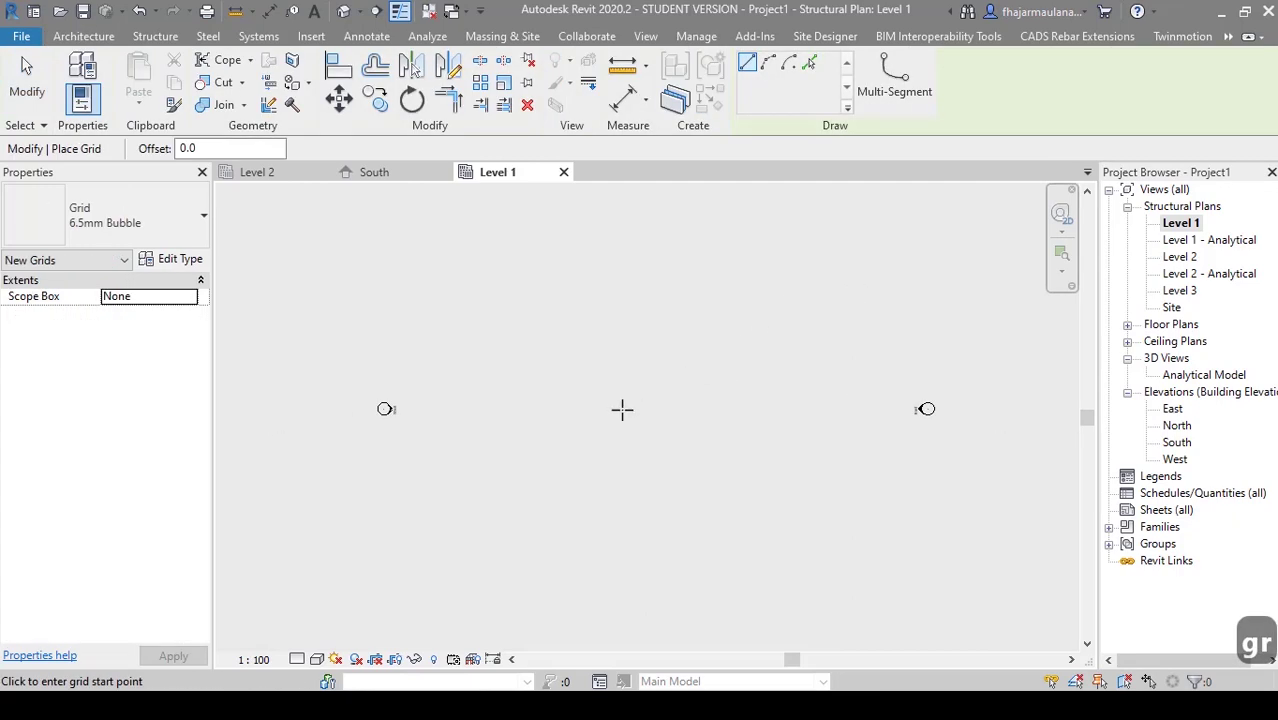
pyautogui.scroll(2, 620, 410)
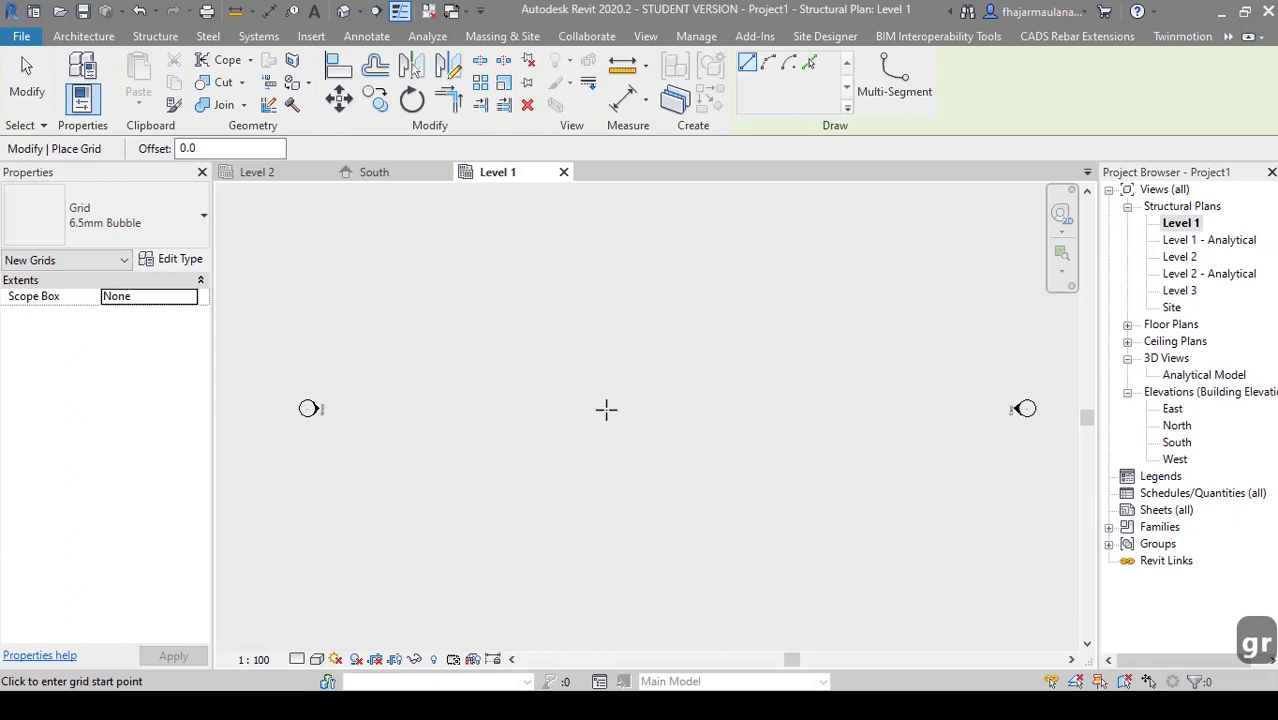
pyautogui.click(573, 436)
pyautogui.click(560, 265)
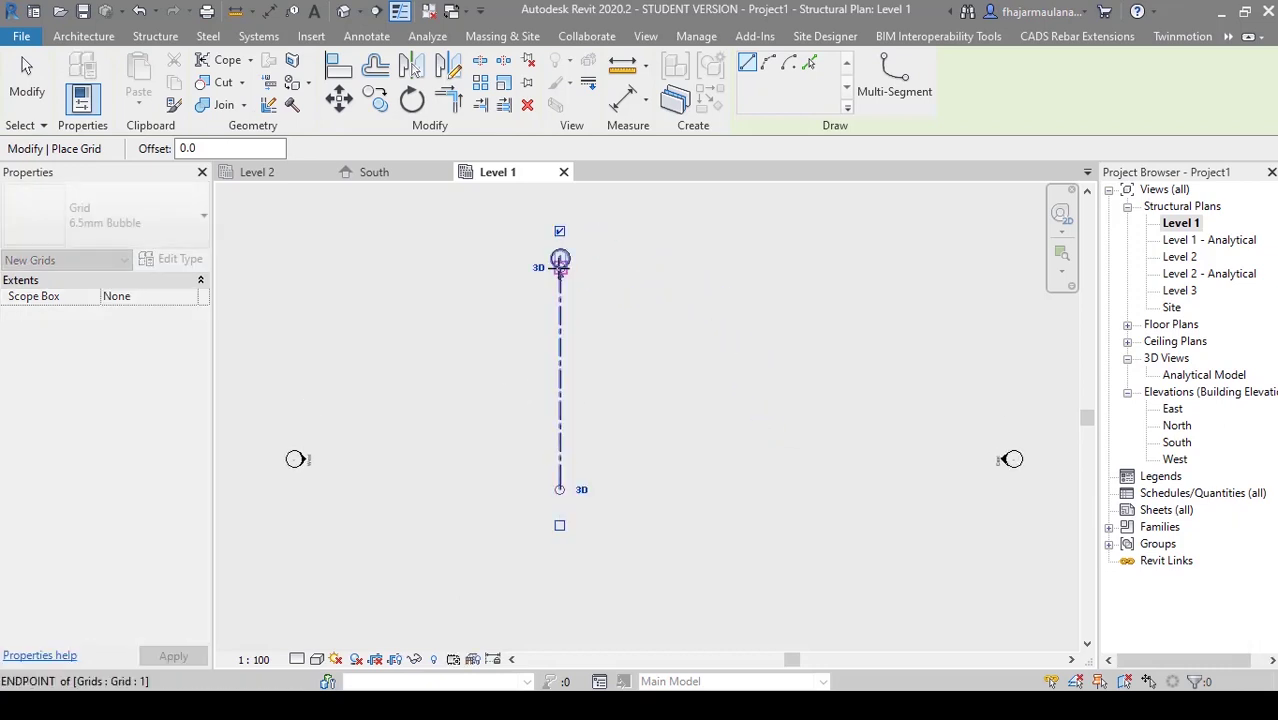
pyautogui.press('Escape')
pyautogui.press('Escape')
pyautogui.click(560, 260)
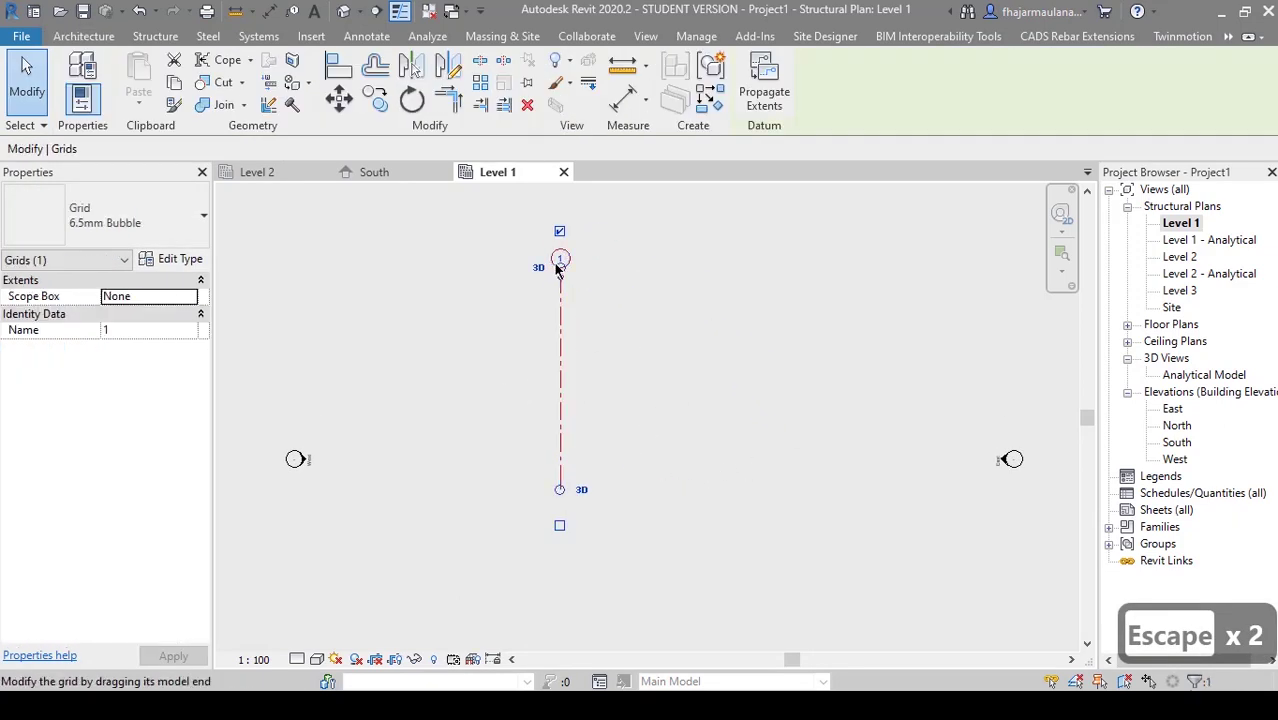
pyautogui.press('Escape')
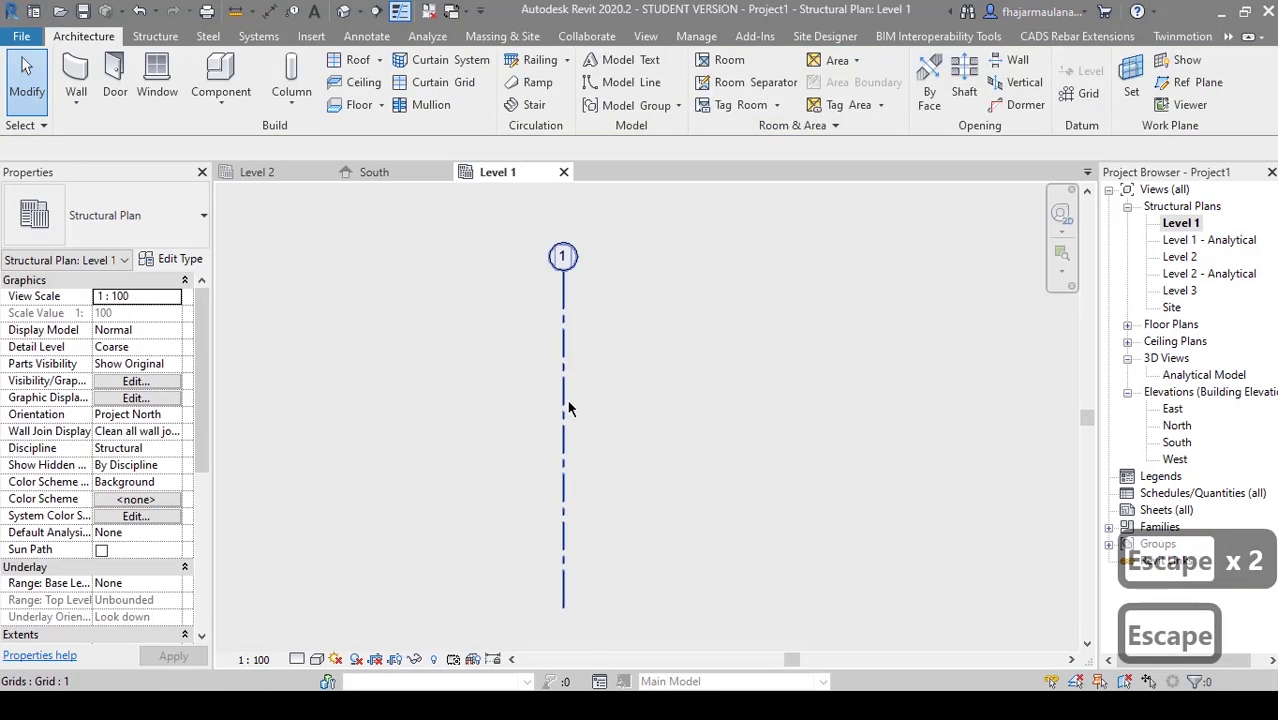
# - Add two more vertical grids to the right of grid 1 at 4000 mm spacing, using Pick Lines with an offset
pyautogui.press('g')
pyautogui.press('r')
pyautogui.click(809, 62)
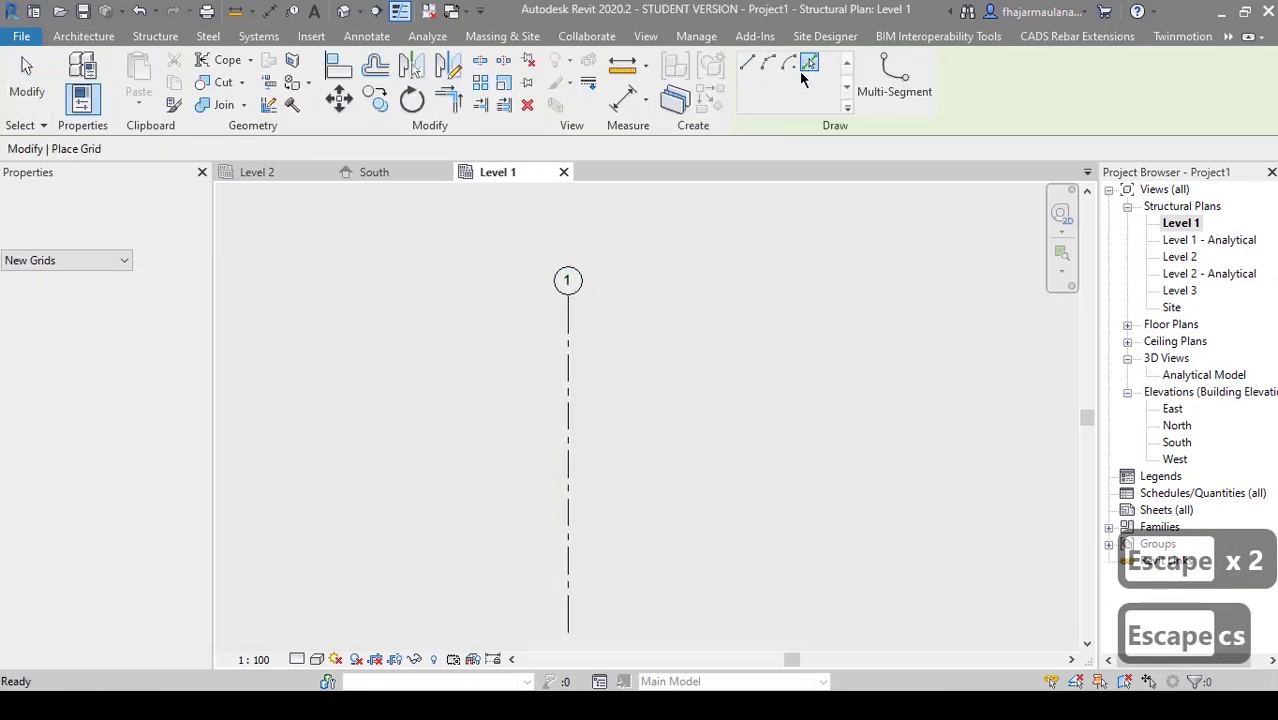
pyautogui.write('4000')
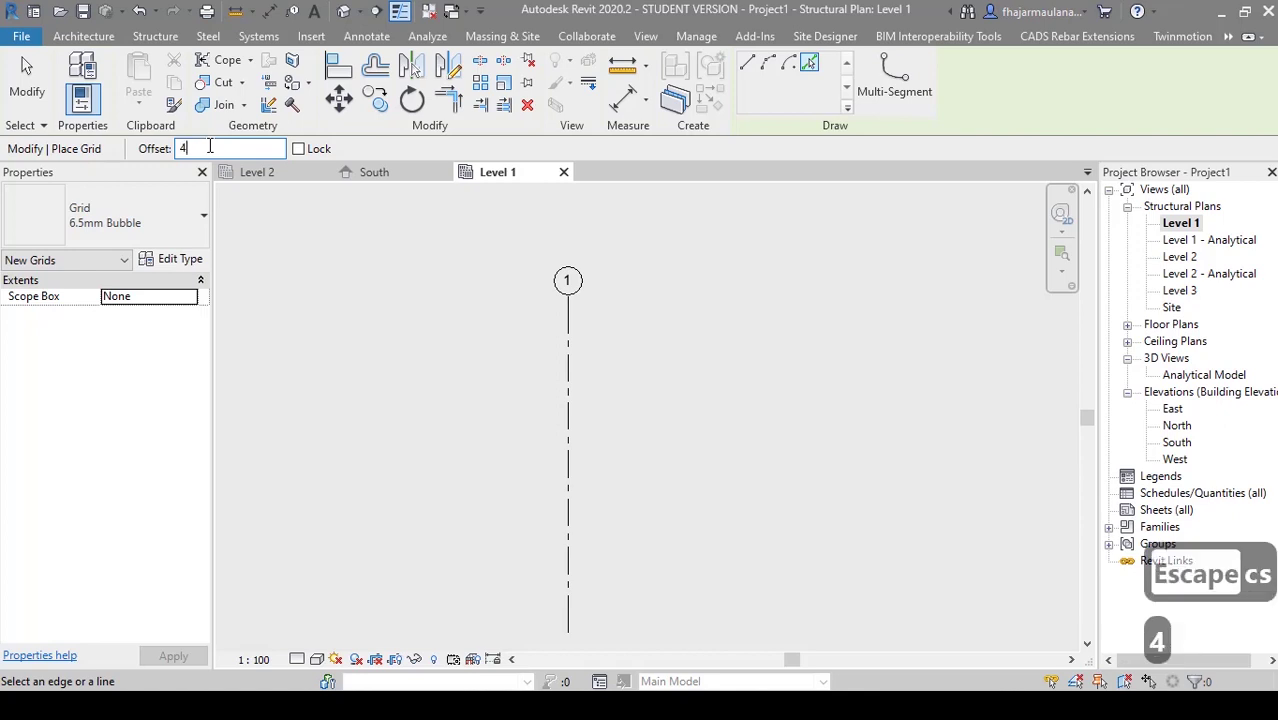
pyautogui.click(568, 422)
pyautogui.click(655, 440)
pyautogui.moveTo(643, 353); pyautogui.dragTo(640, 347, button='middle')
pyautogui.moveTo(655, 396)
pyautogui.mouseDown(button='middle')
pyautogui.moveTo(656, 431)
pyautogui.moveTo(674, 392)
pyautogui.mouseUp(button='middle')
# - Switch grid creation to straight line drawing and set the offset to 0
pyautogui.click(748, 73)
pyautogui.moveTo(574, 384); pyautogui.dragTo(602, 397, button='middle')
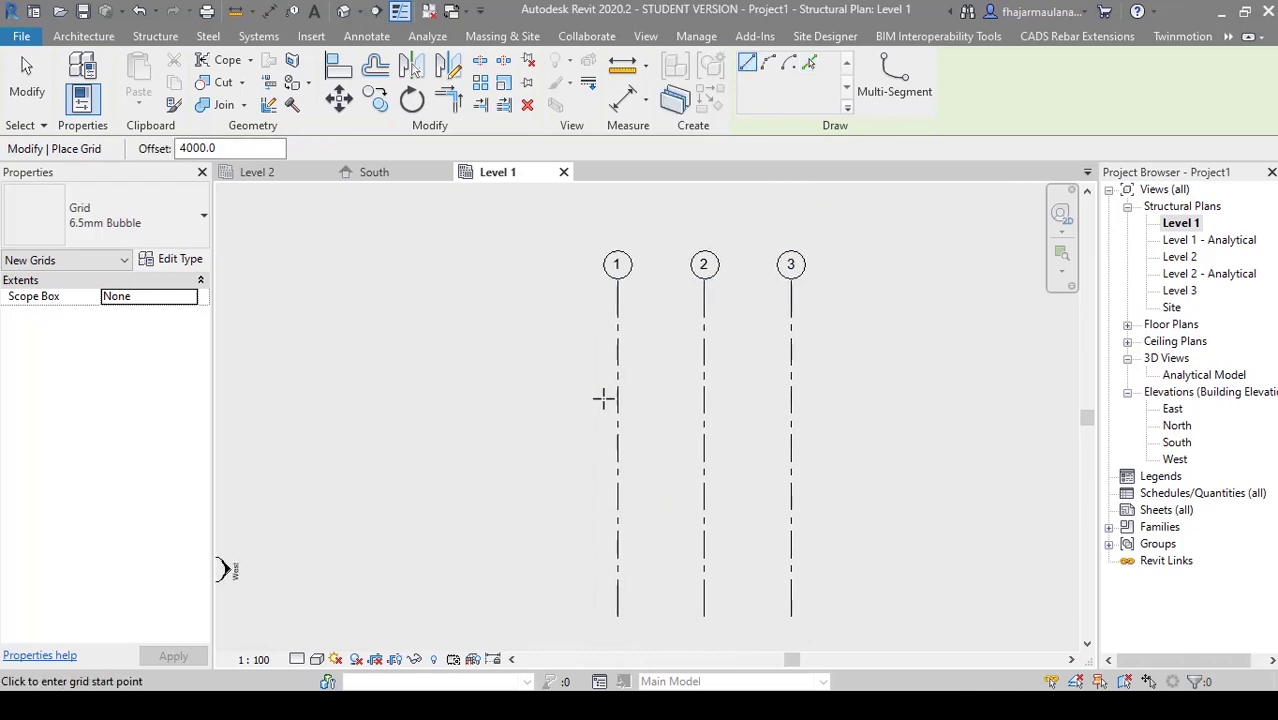
pyautogui.click(568, 357)
pyautogui.press('Escape')
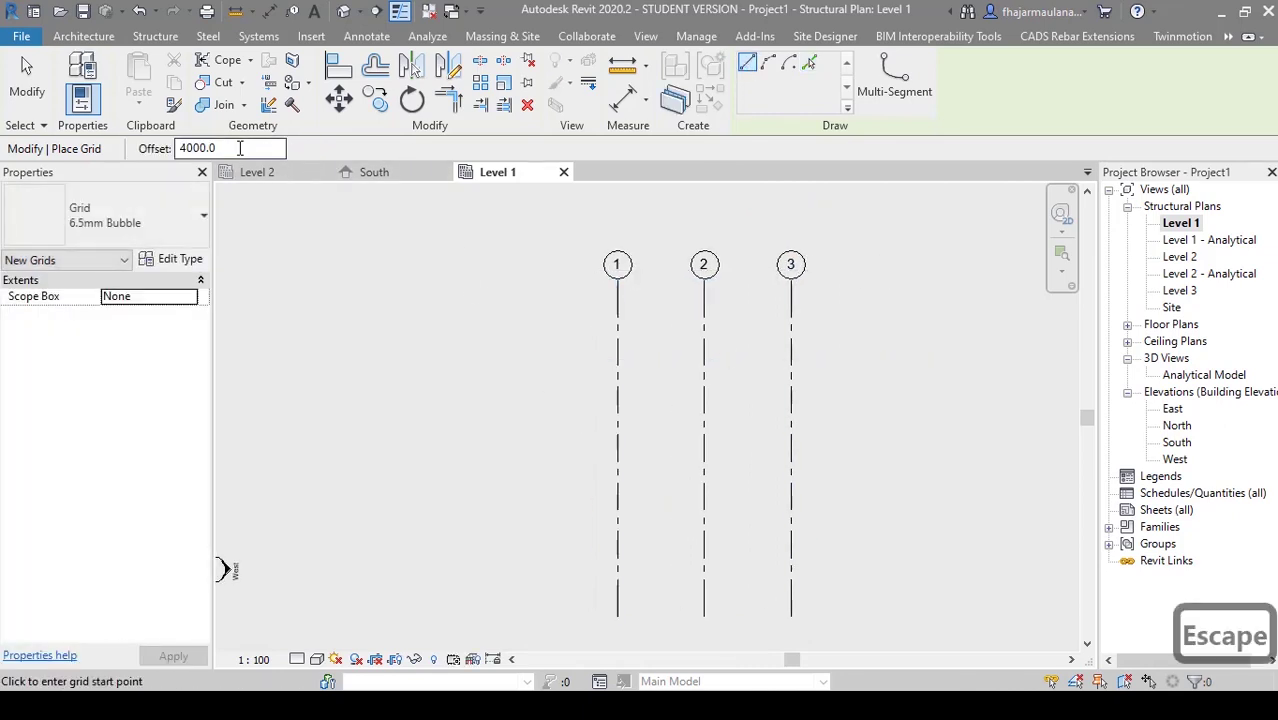
pyautogui.doubleClick(192, 148)
pyautogui.write('0')
pyautogui.click(565, 417)
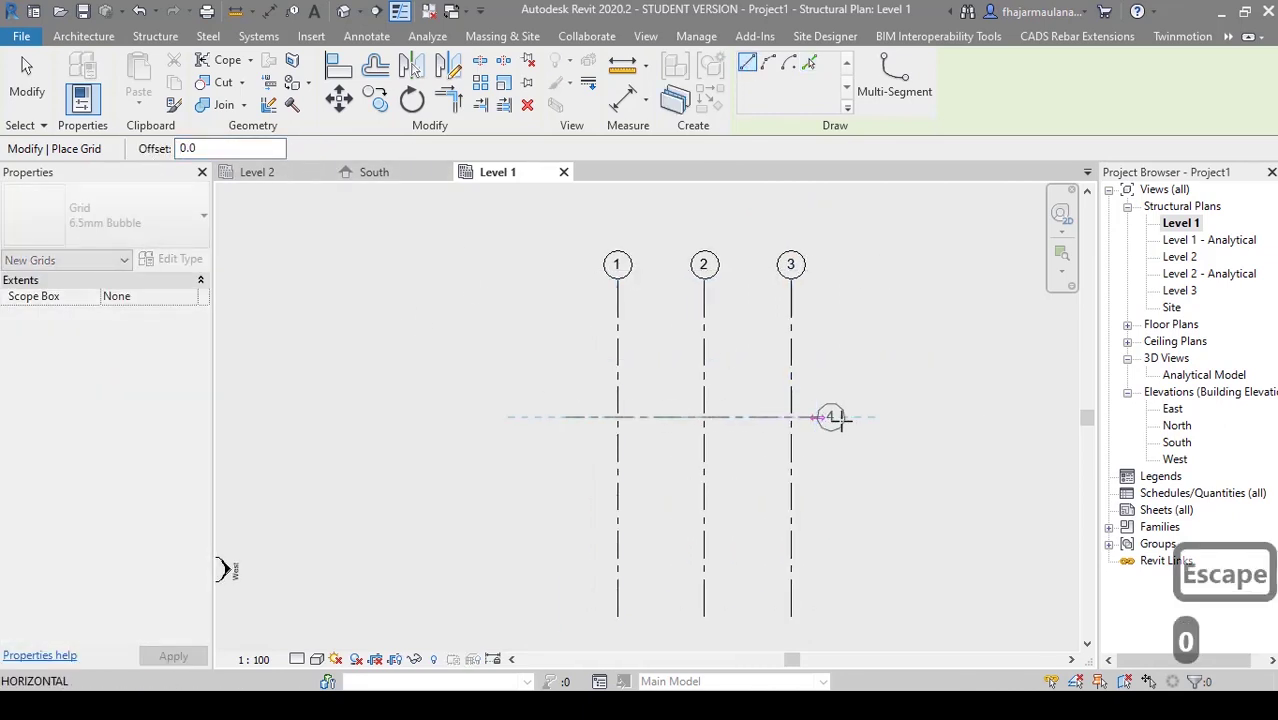
pyautogui.click(832, 420)
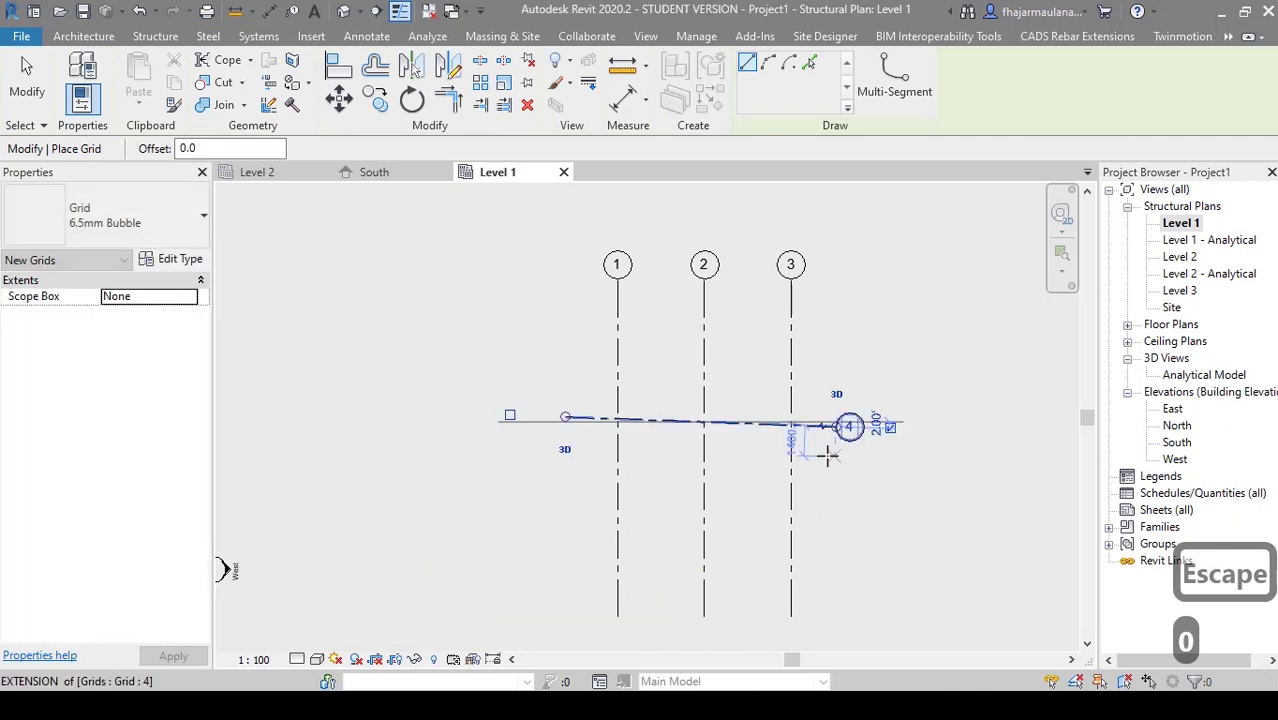
pyautogui.hotkey('ctrl', 'z')
# - Draw a horizontal grid line across the three vertical grids, with its bubble to the right of grid 3
pyautogui.click(573, 433)
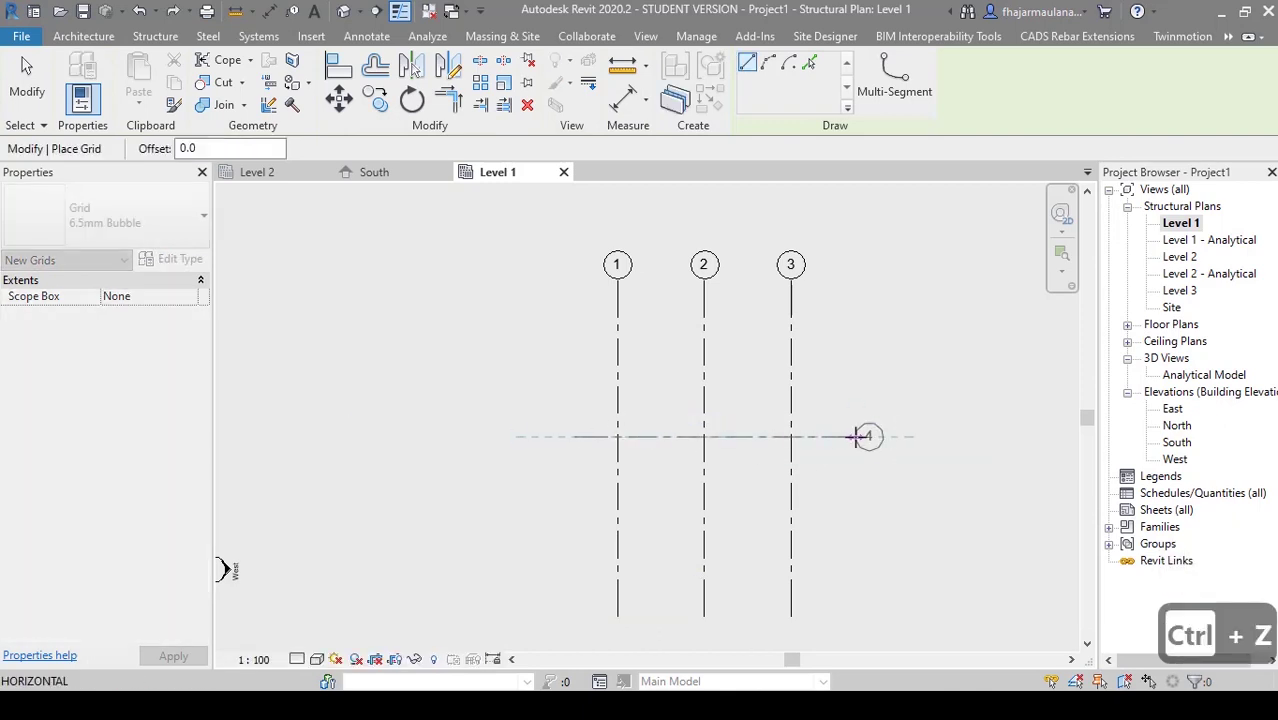
pyautogui.click(856, 433)
pyautogui.press('Escape')
pyautogui.press('Escape')
# - Rename the horizontal grid as A
pyautogui.scroll(3, 845, 445)
pyautogui.click(884, 424)
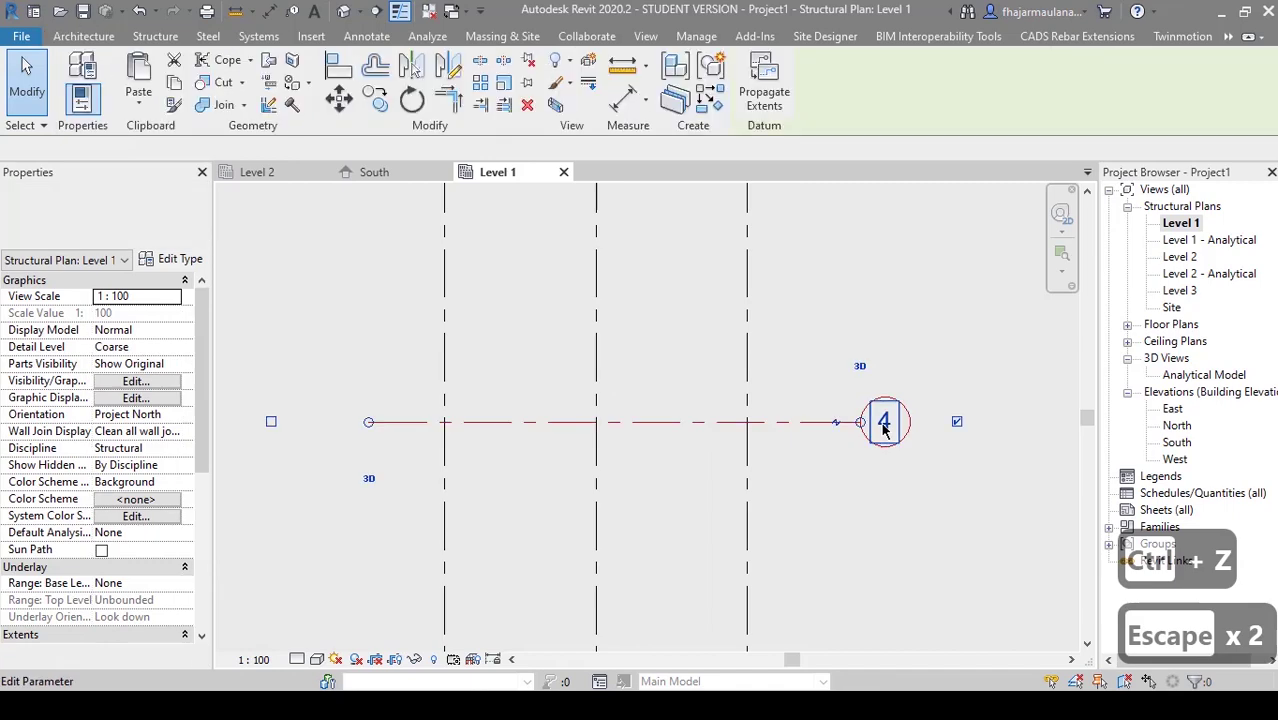
pyautogui.click(884, 424)
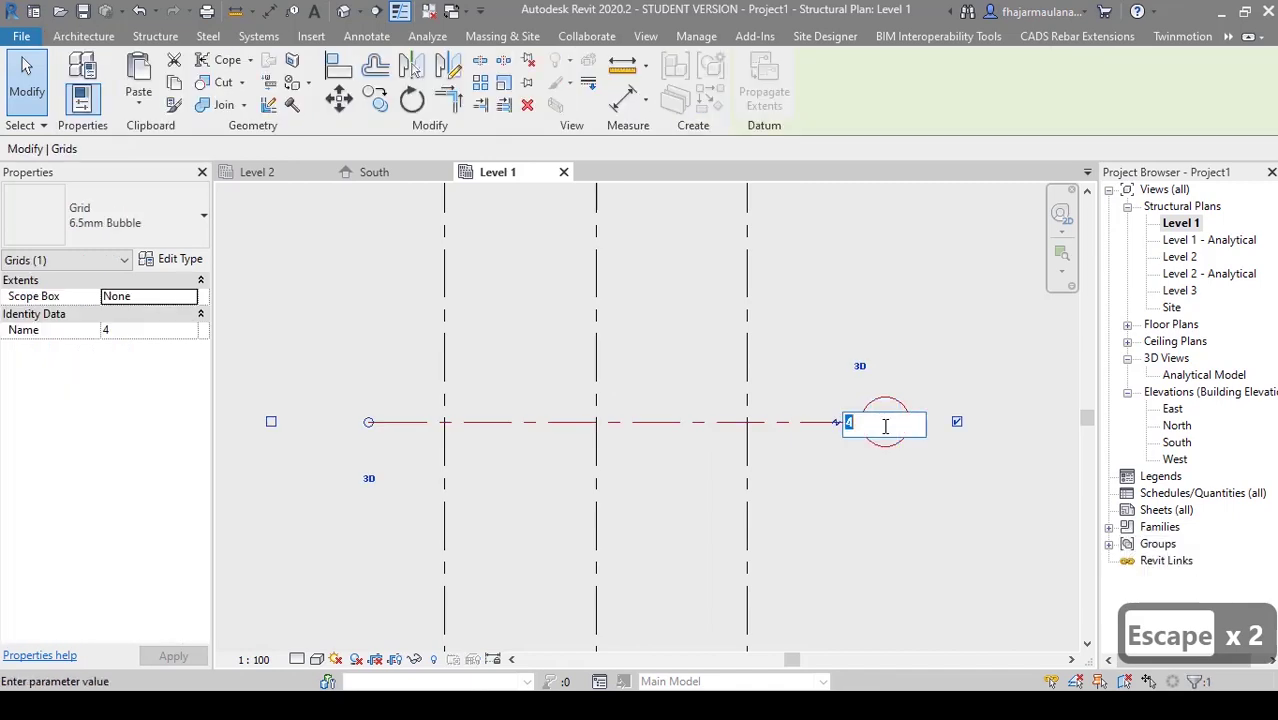
pyautogui.write('A')
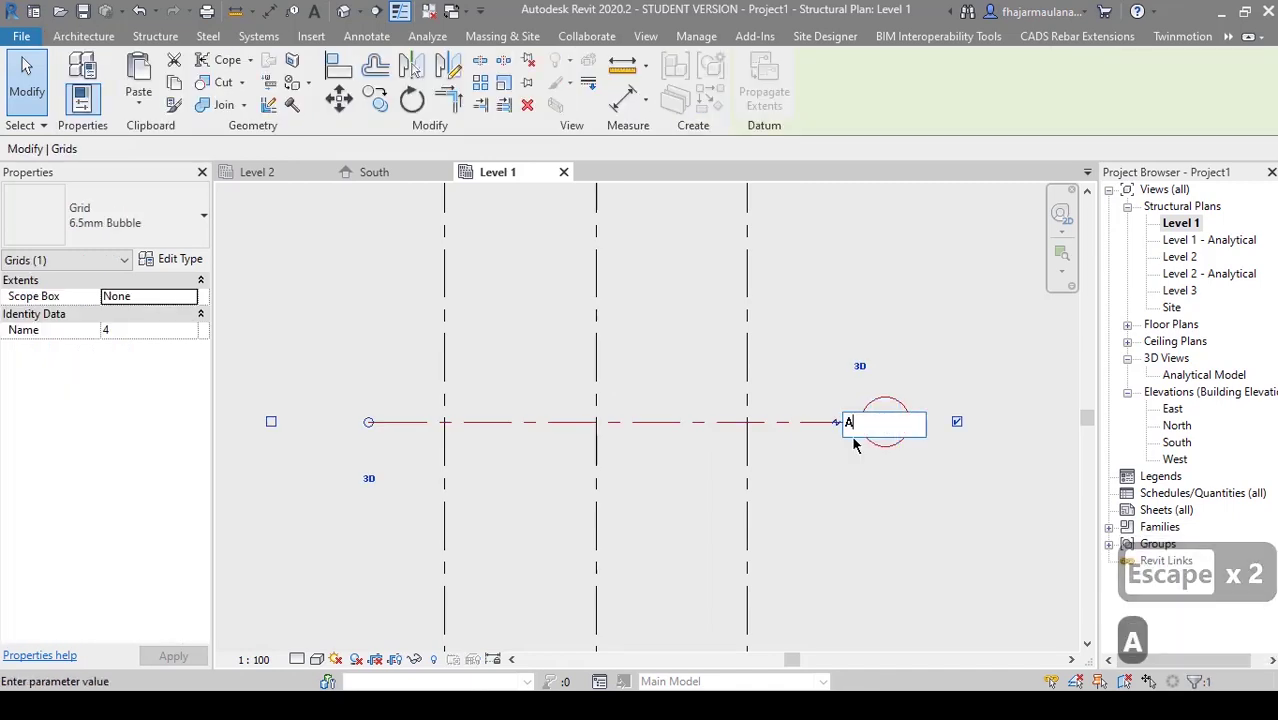
pyautogui.click(824, 548)
pyautogui.moveTo(816, 555); pyautogui.dragTo(845, 520, button='middle')
pyautogui.press('Escape')
pyautogui.press('Escape')
pyautogui.scroll(-2, 835, 548)
# - Shorten the three vertical grids at both ends so they extend only a short distance beyond grid A
pyautogui.click(806, 406)
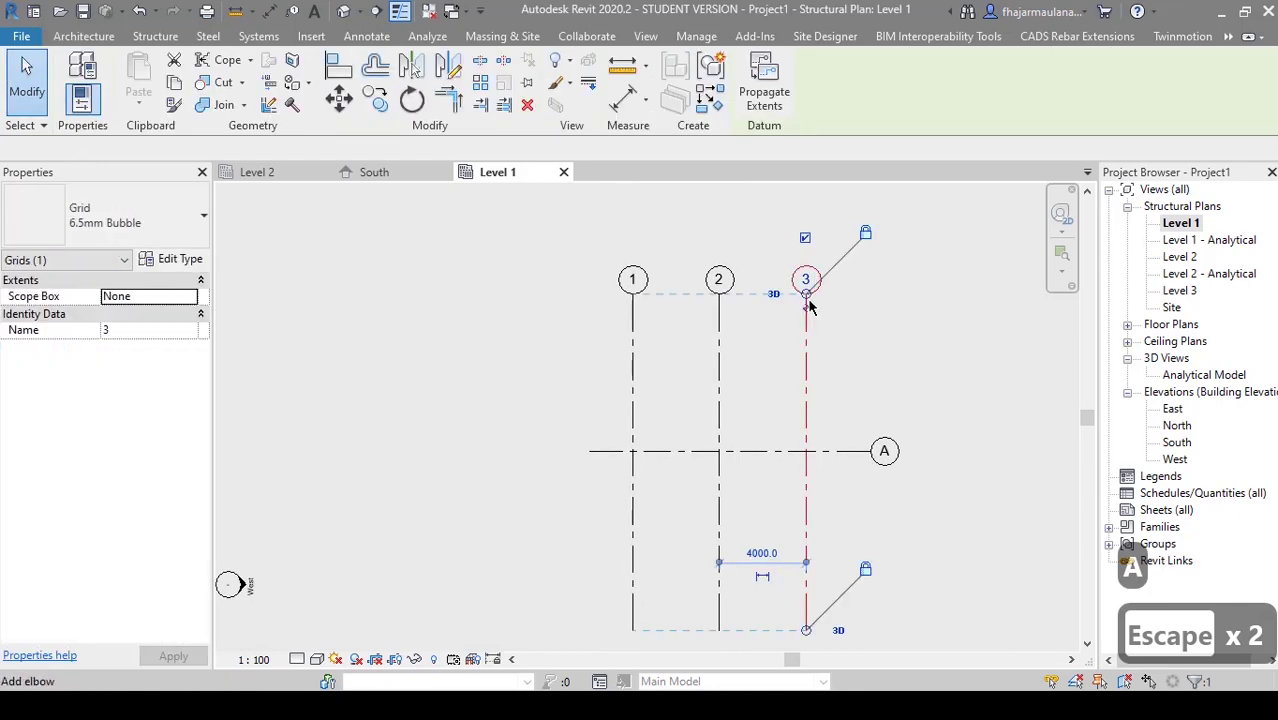
pyautogui.moveTo(806, 295); pyautogui.dragTo(806, 404)
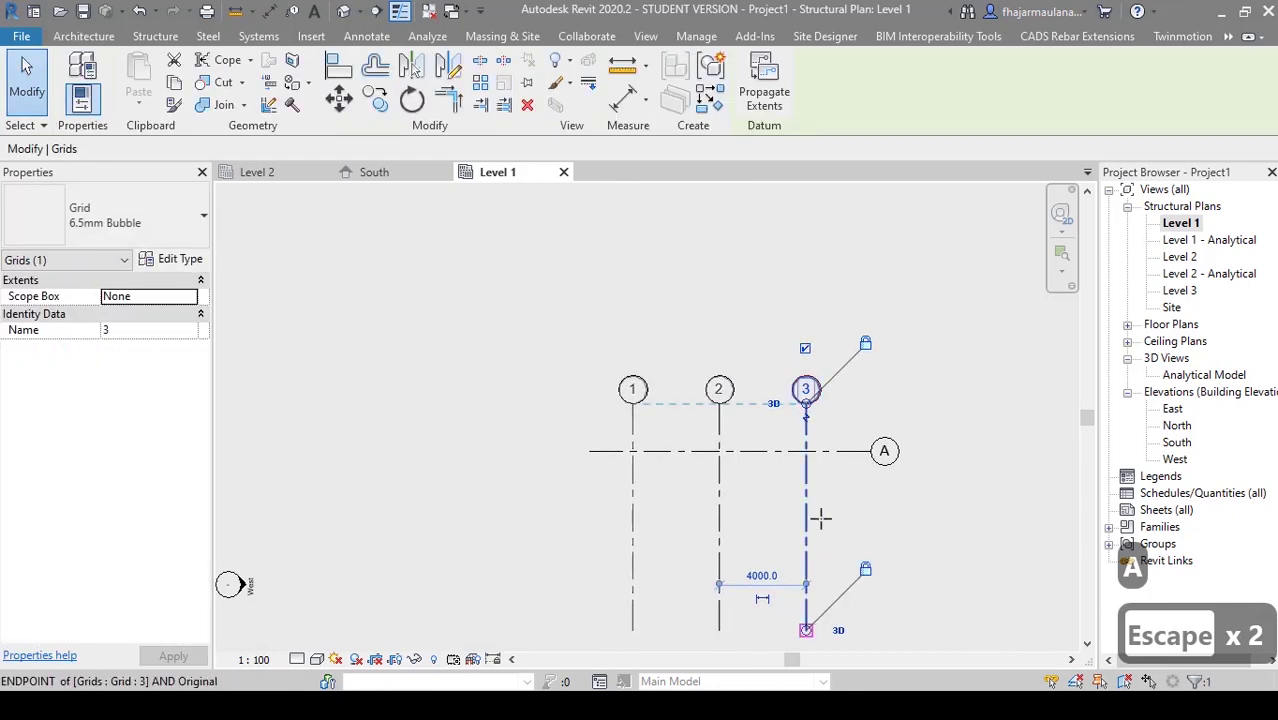
pyautogui.moveTo(806, 628); pyautogui.dragTo(806, 513)
pyautogui.press('Escape')
pyautogui.press('Escape')
pyautogui.middleClick(858, 538)
pyautogui.middleClick(858, 538)
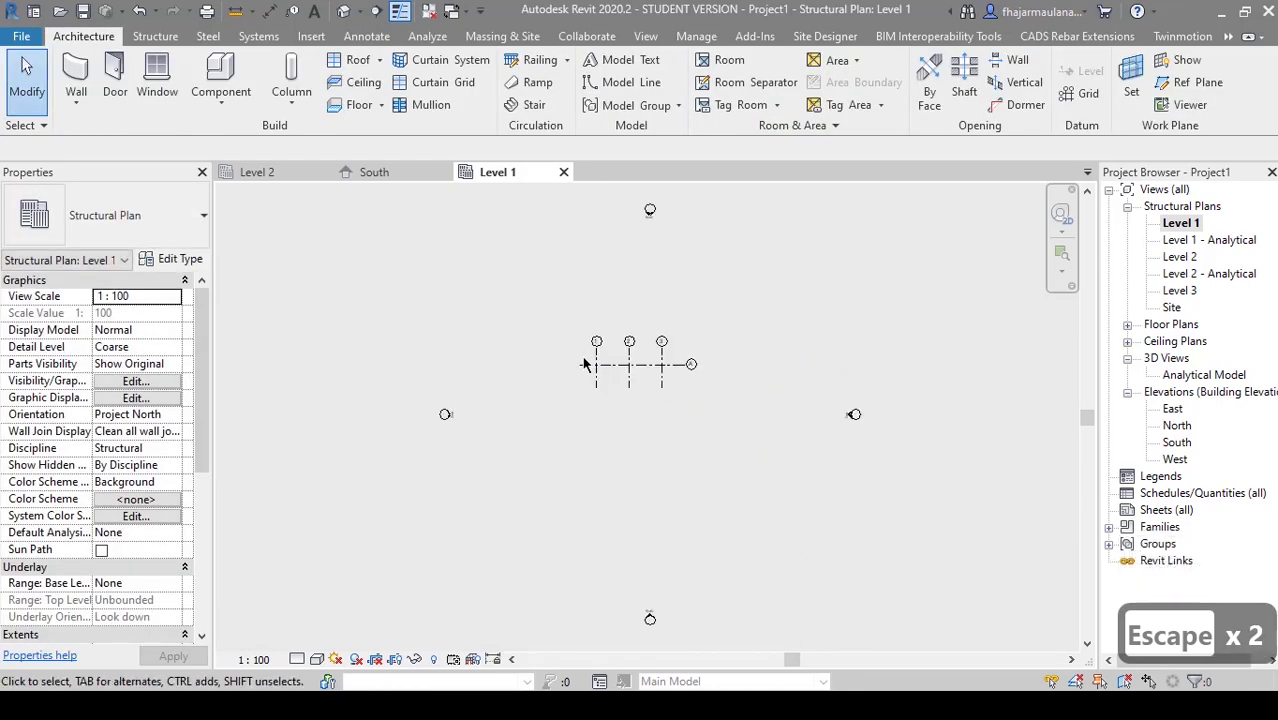
# - Move all four grids together to the centre of the area between the elevation markers
pyautogui.moveTo(561, 303); pyautogui.dragTo(754, 462)
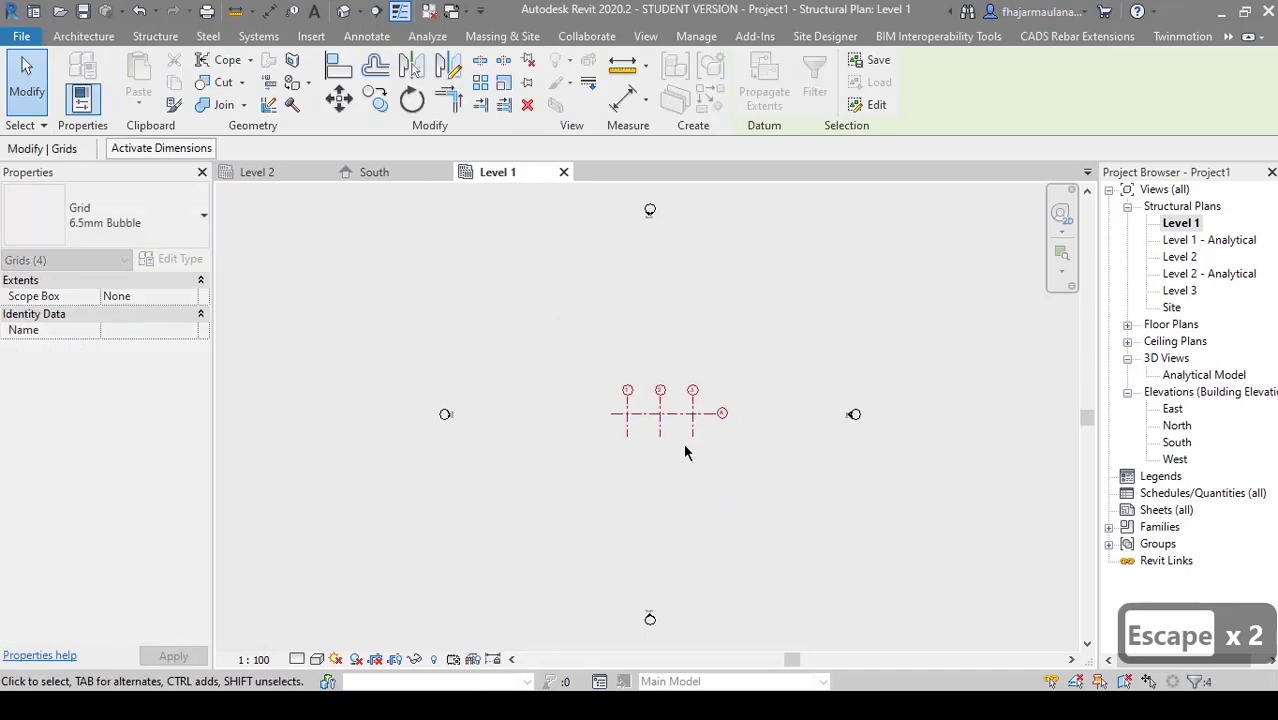
pyautogui.press('Escape')
pyautogui.scroll(3, 685, 445)
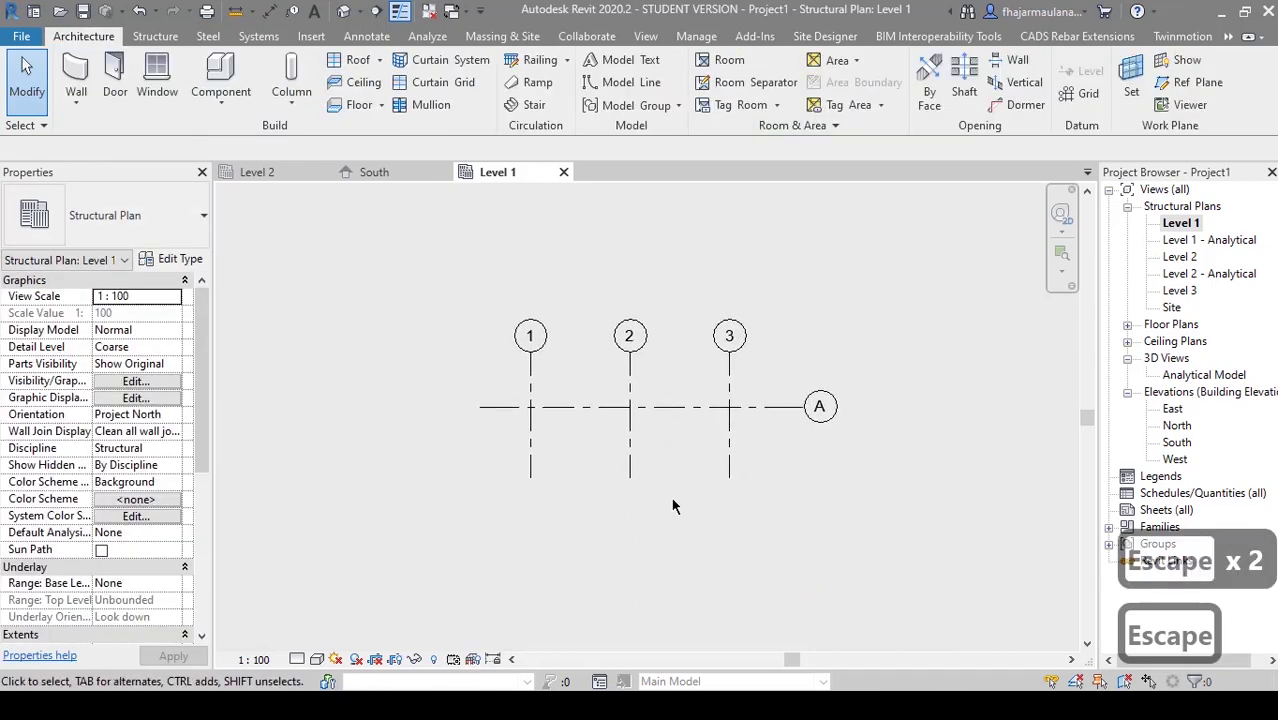
pyautogui.scroll(3, 619, 442)
pyautogui.moveTo(562, 465); pyautogui.dragTo(566, 483, button='middle')
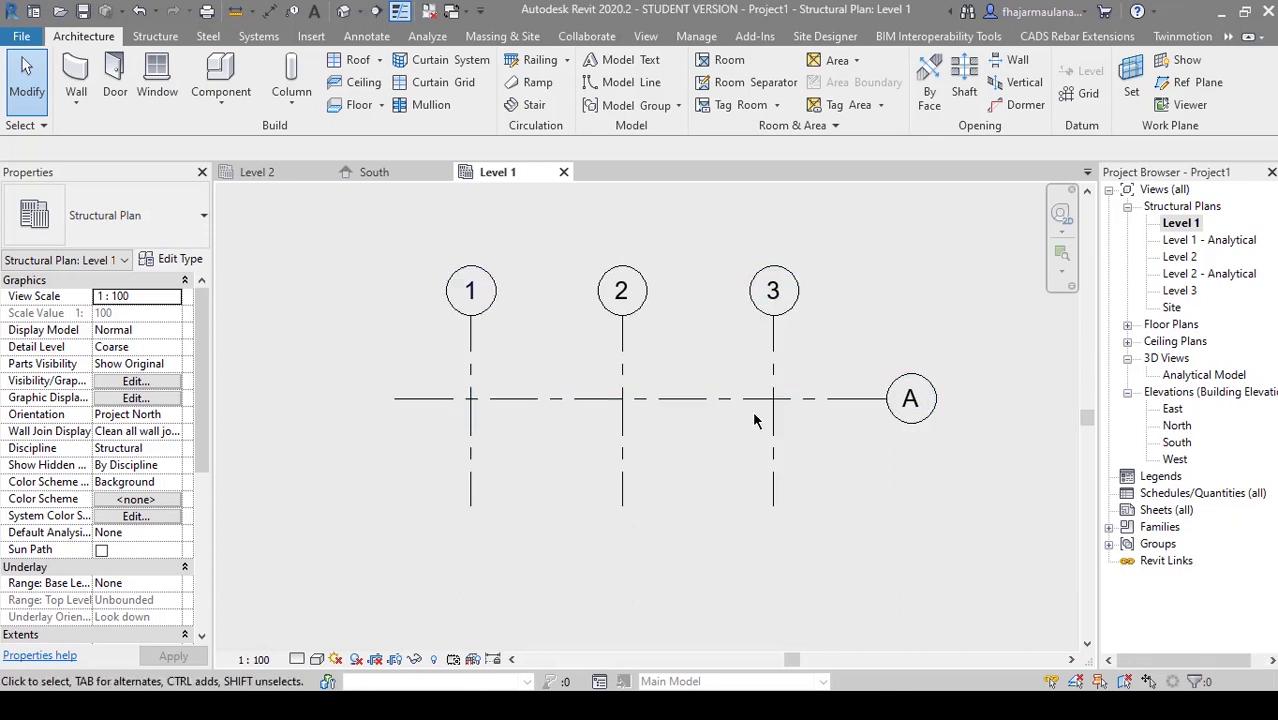
# - Start an isolated foundation and review the available M_Footing-Rectangular types, keeping 1800 x 1200 x 450mm
pyautogui.click(155, 37)
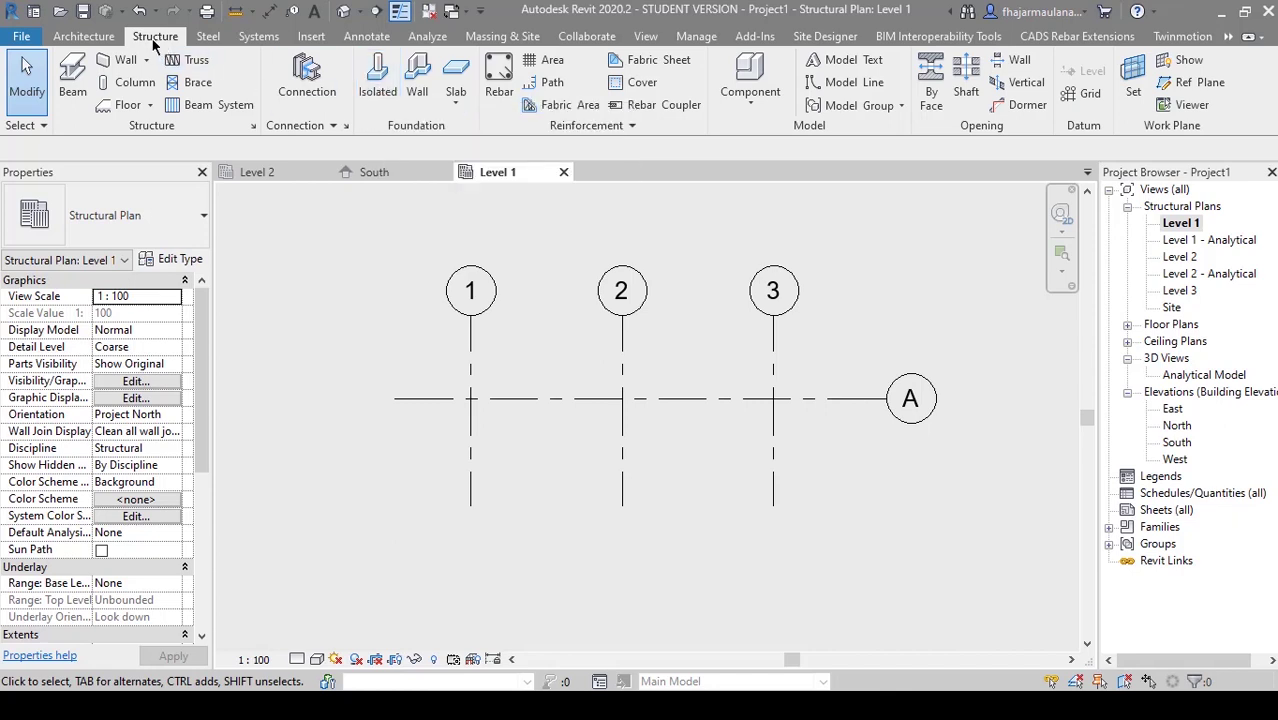
pyautogui.click(380, 95)
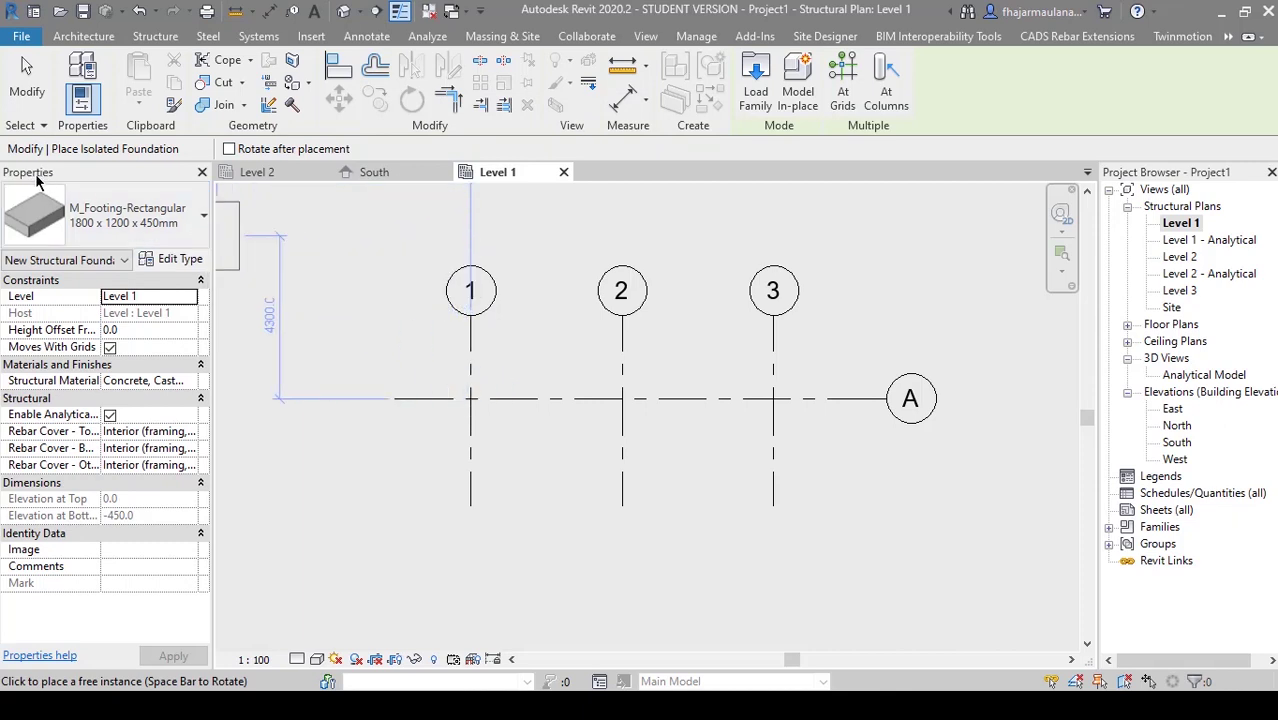
pyautogui.click(165, 218)
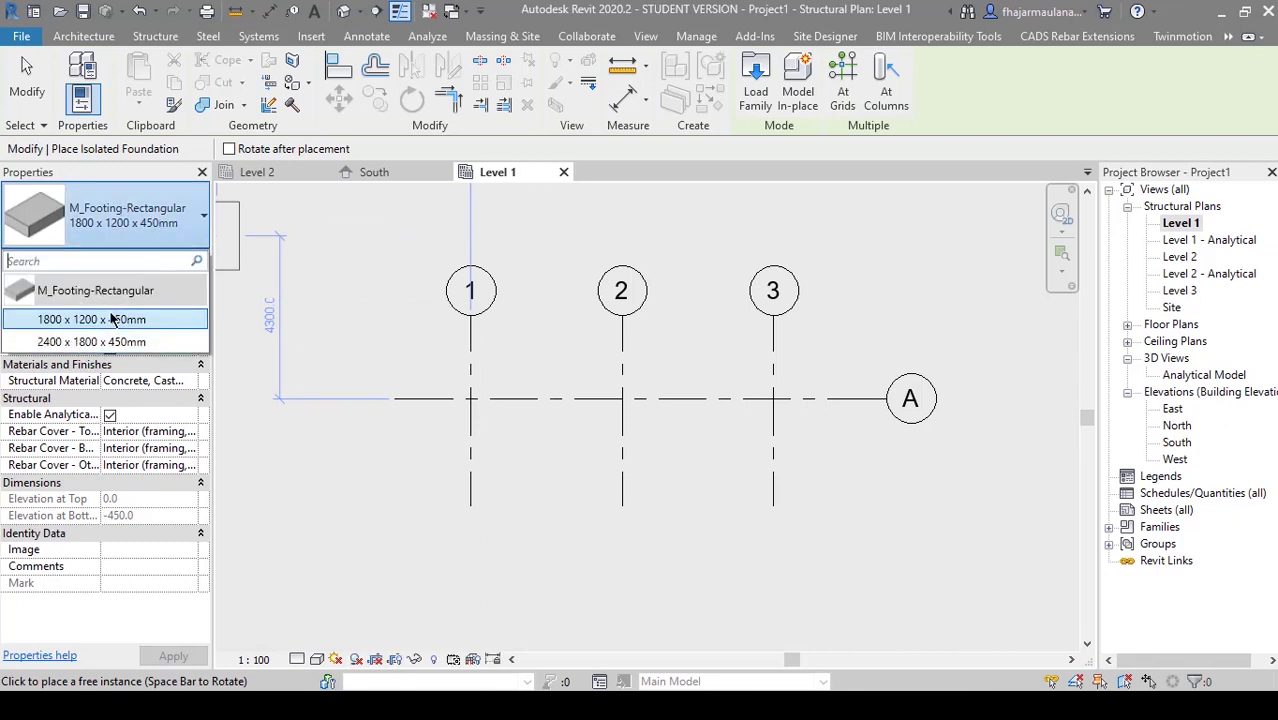
pyautogui.click(122, 226)
pyautogui.click(138, 225)
pyautogui.click(124, 228)
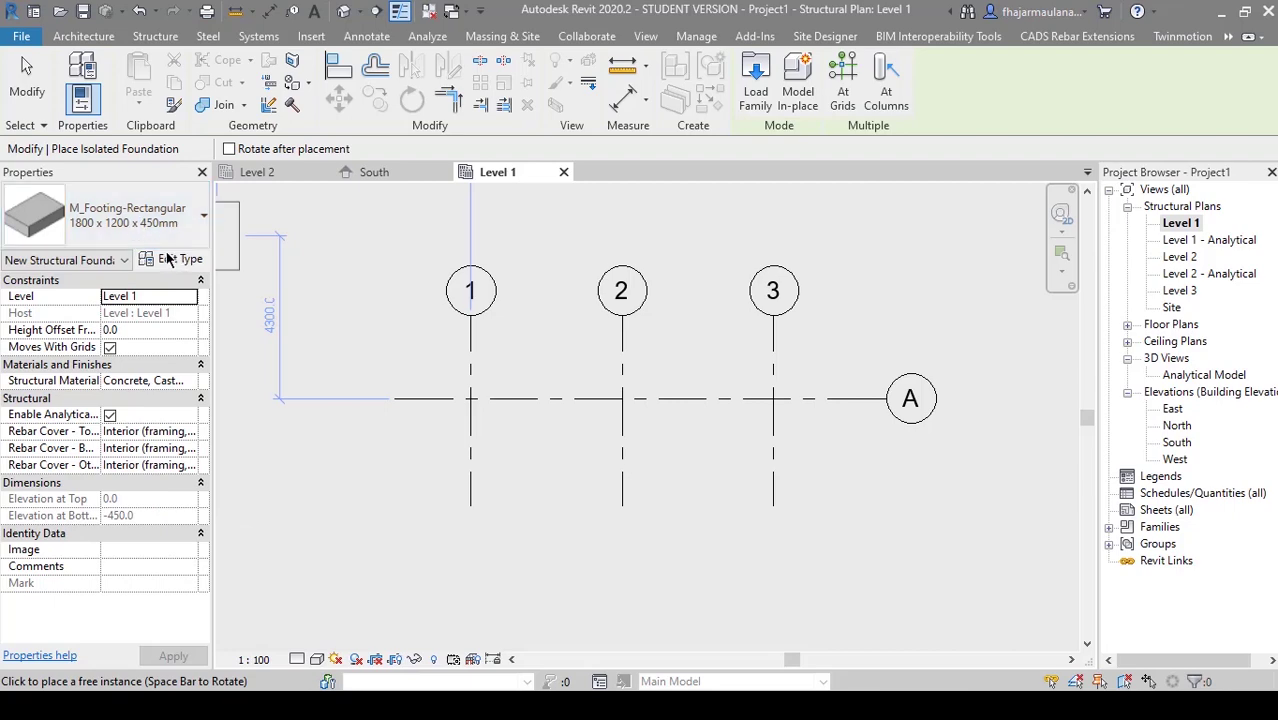
# - Duplicate the rectangular footing type under the name 1200 x 1200 x 450mm
pyautogui.click(175, 259)
pyautogui.moveTo(478, 84); pyautogui.dragTo(531, 92)
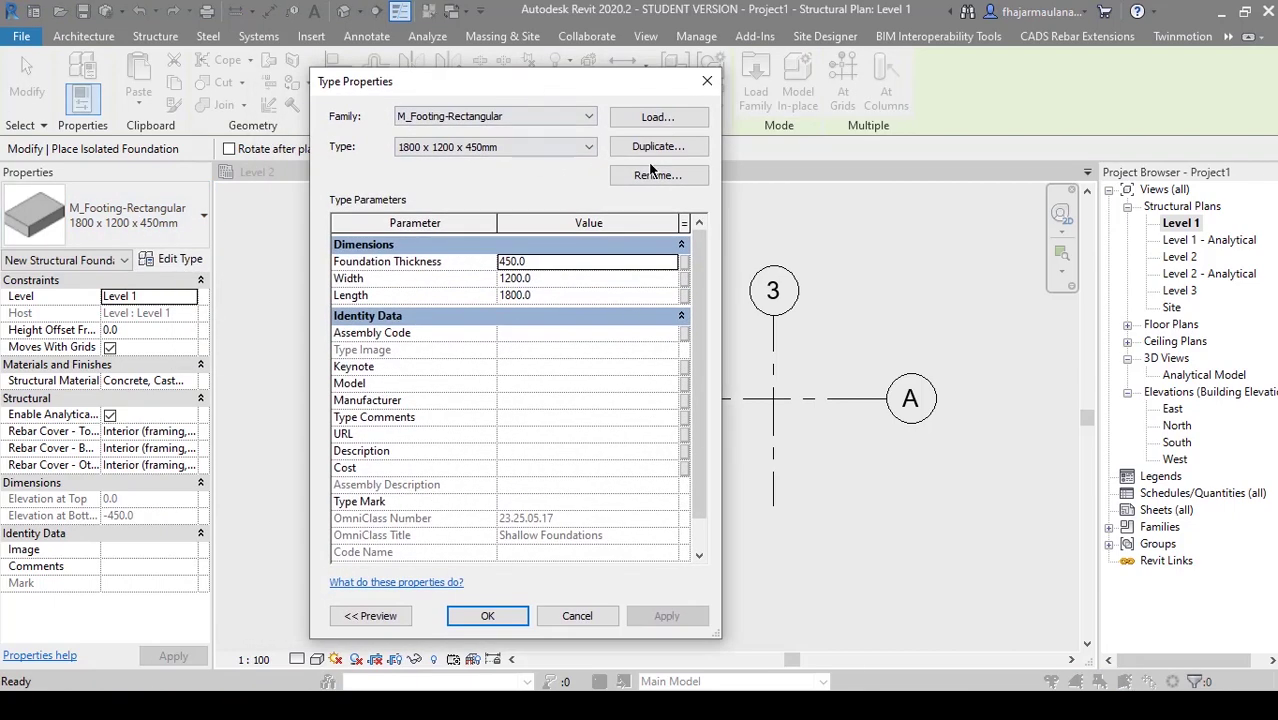
pyautogui.click(657, 147)
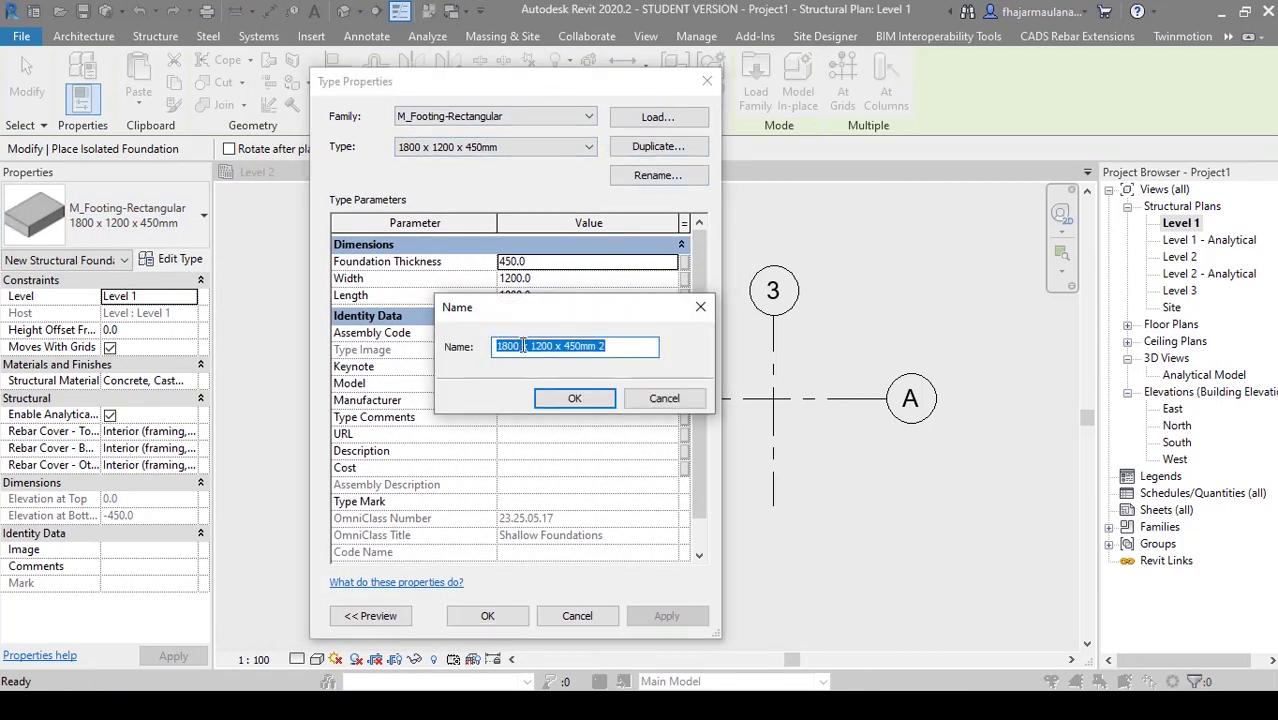
pyautogui.click(520, 347)
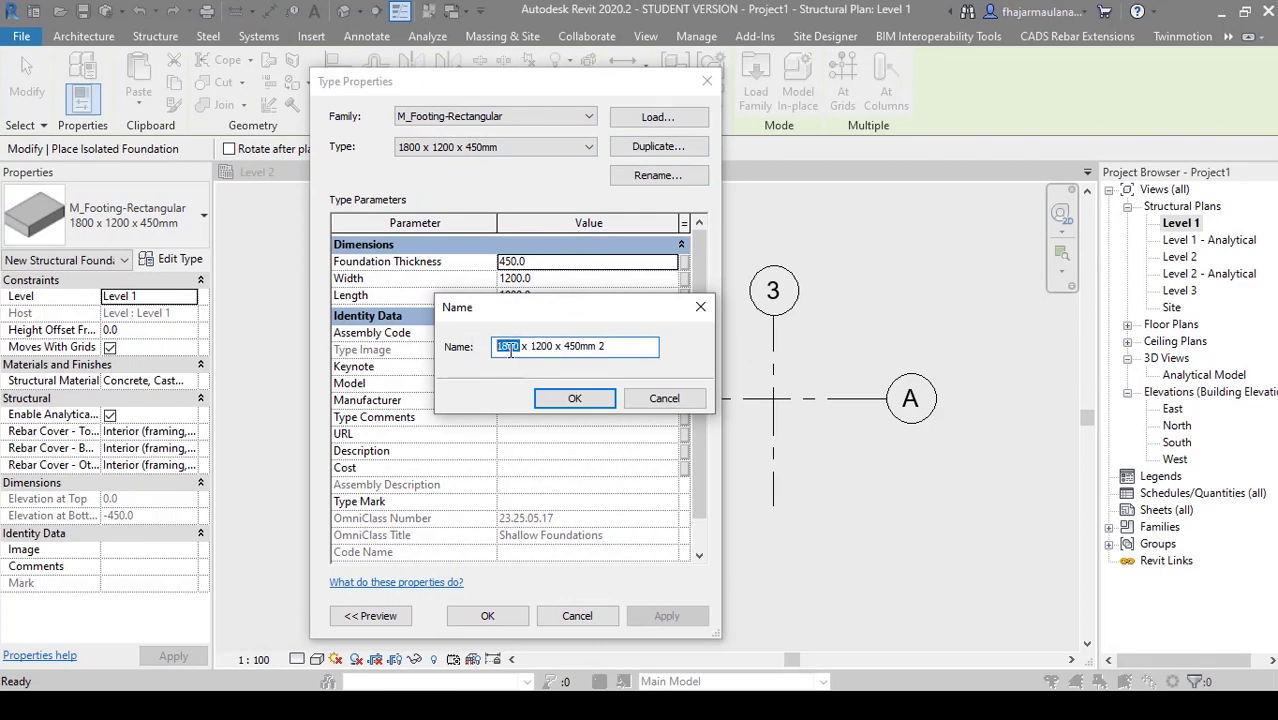
pyautogui.write('12')
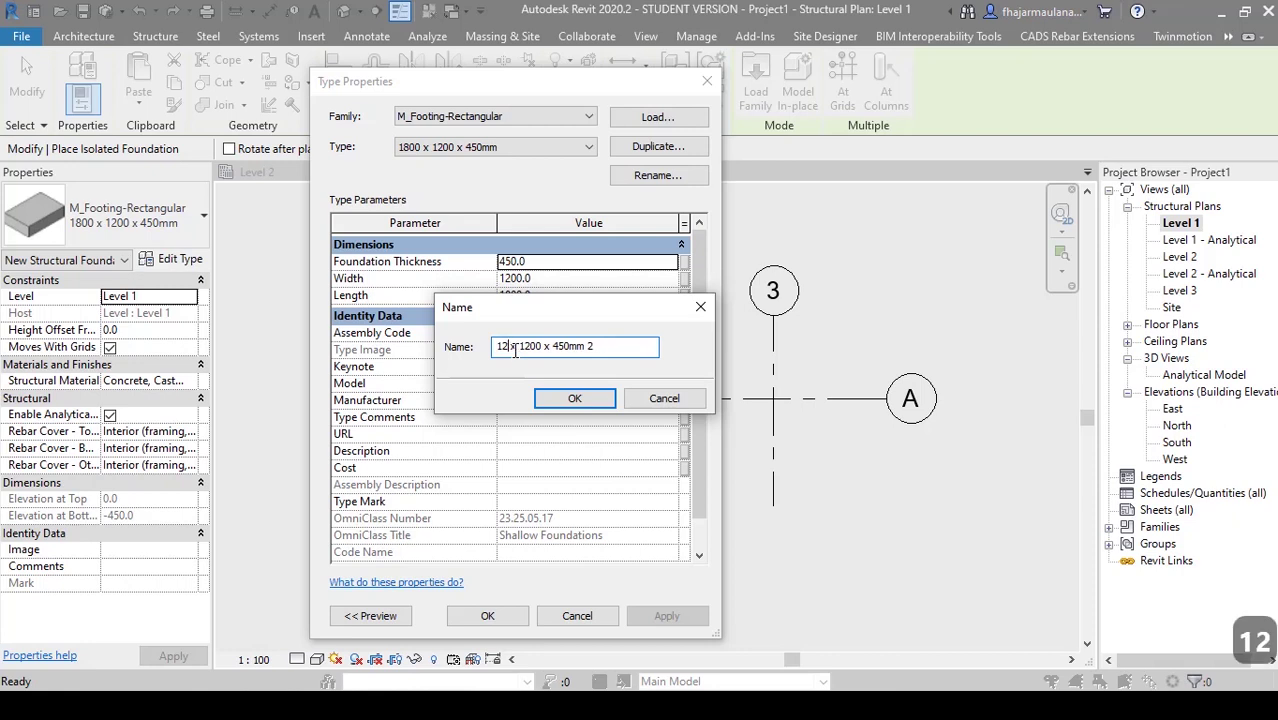
pyautogui.write('00')
pyautogui.press('Right')
pyautogui.press('Right')
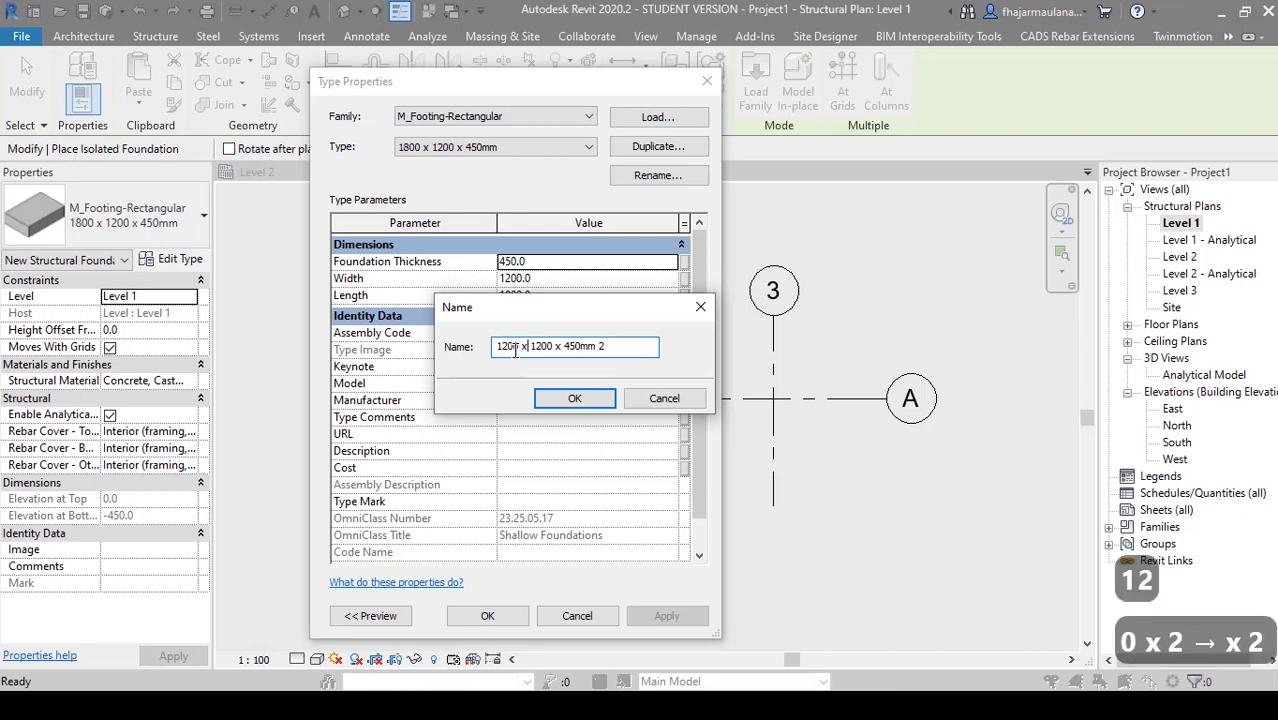
pyautogui.press('Right')
pyautogui.press('Right')
pyautogui.press('Right')
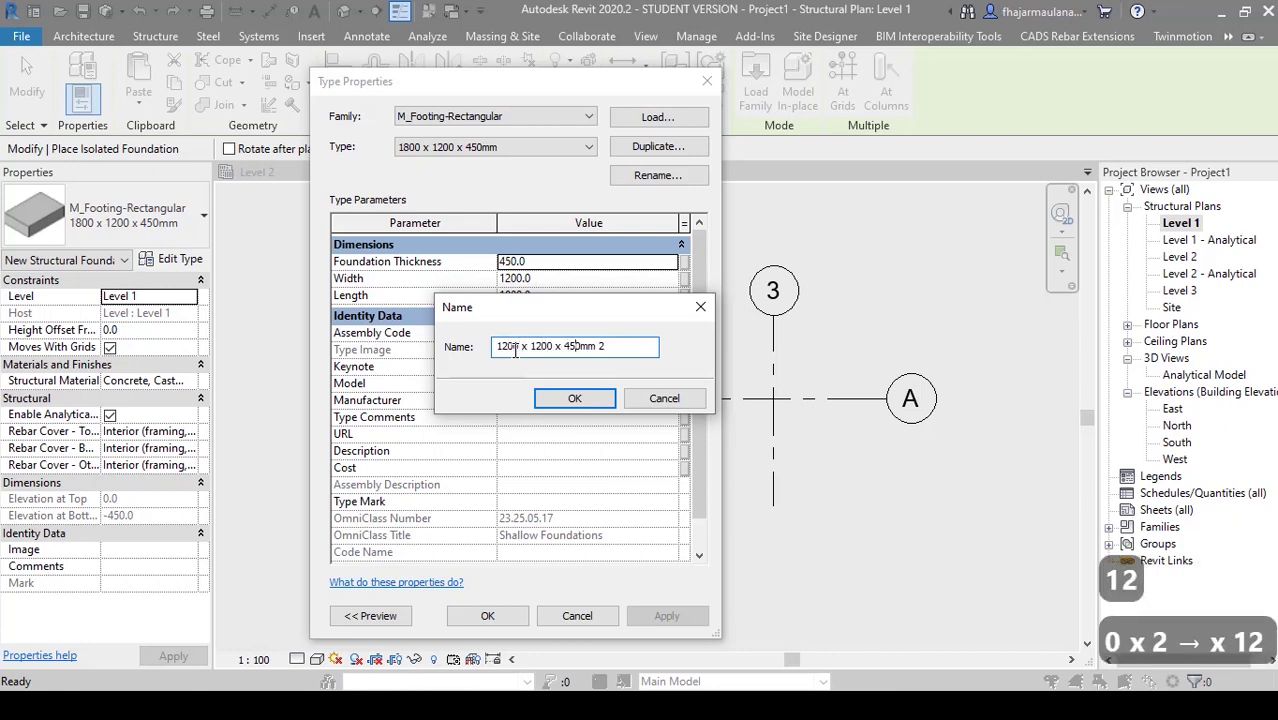
pyautogui.press('Left')
pyautogui.press('Left')
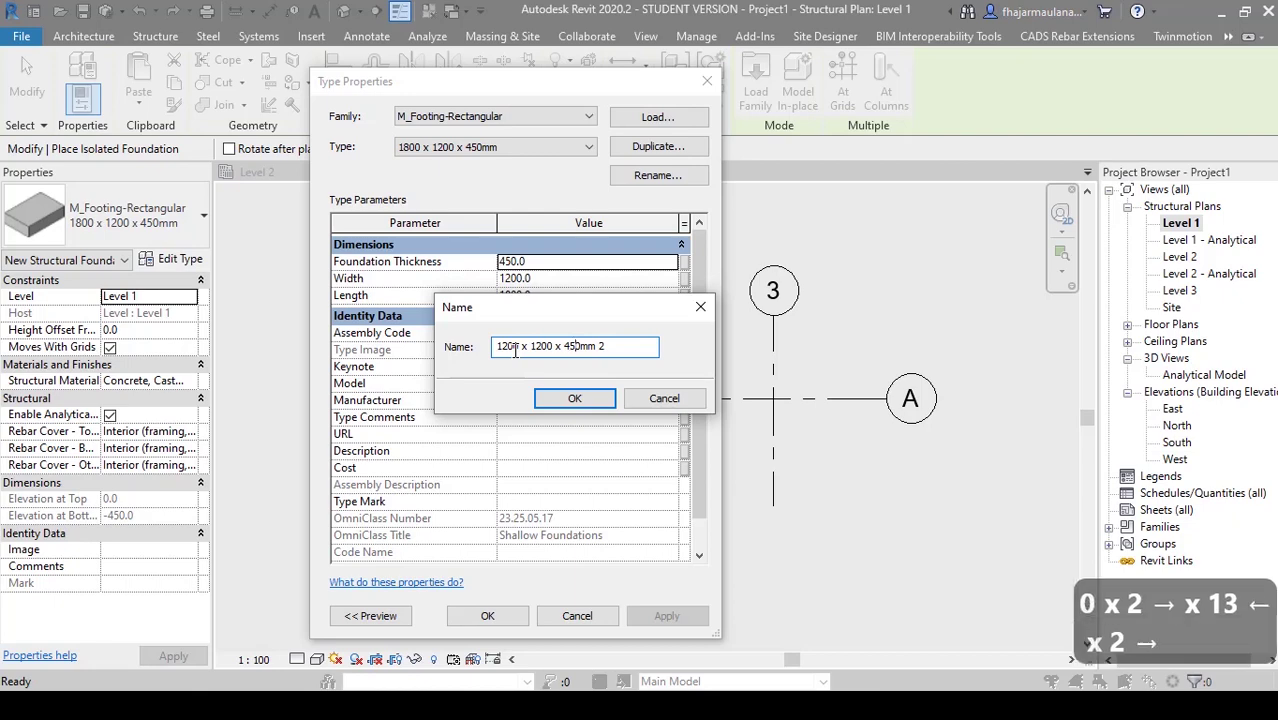
pyautogui.press('BackSpace')
pyautogui.press('BackSpace')
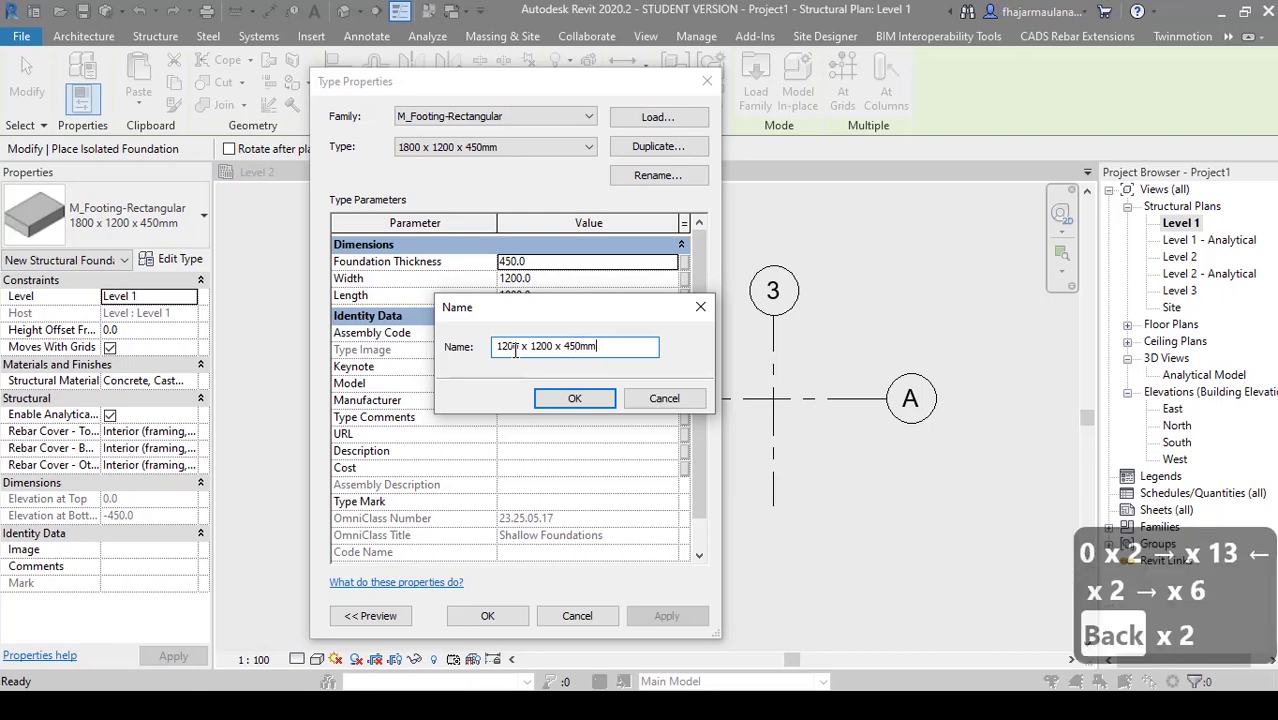
pyautogui.click(562, 390)
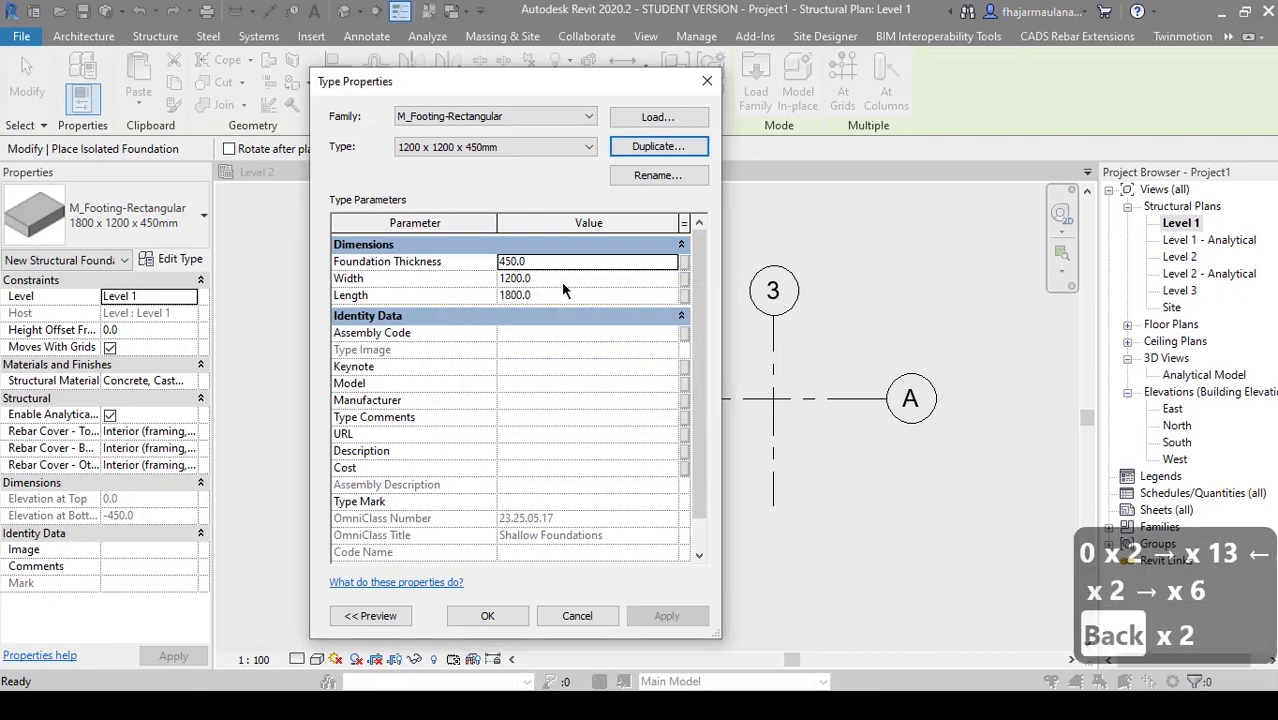
# - Set the new footing type's length to 1200 and accept the type properties
pyautogui.click(559, 294)
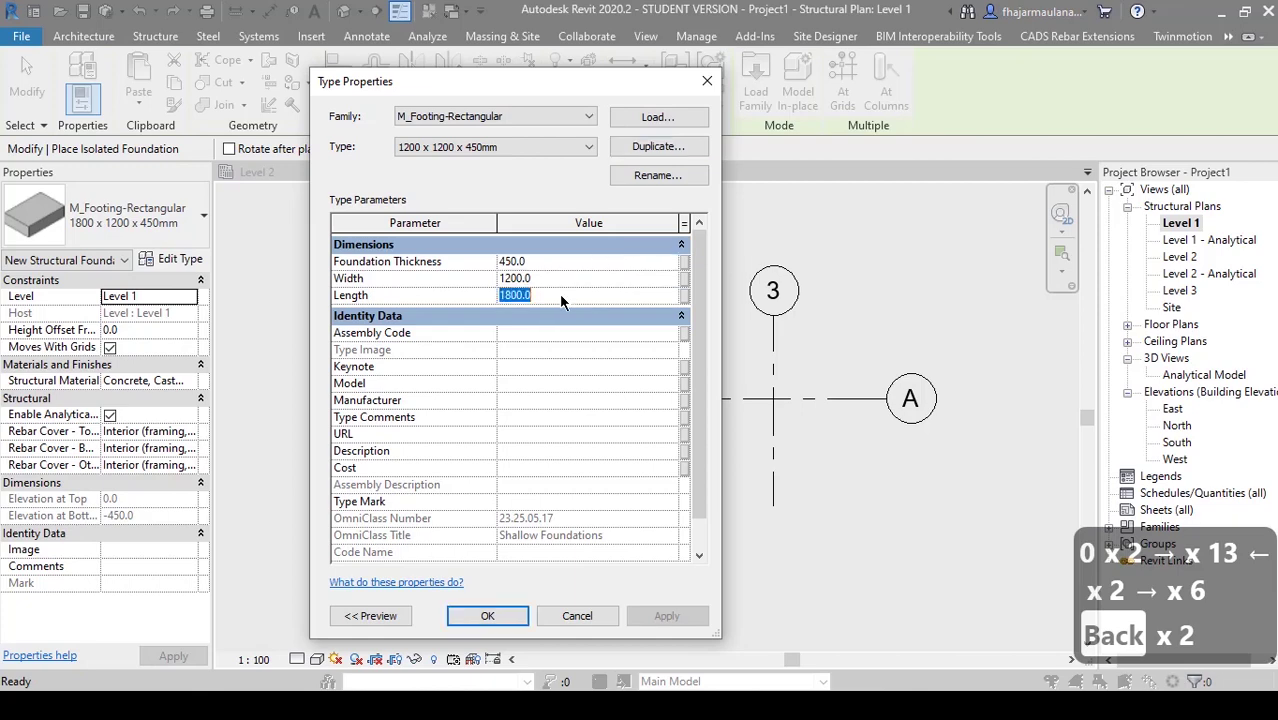
pyautogui.write('1200')
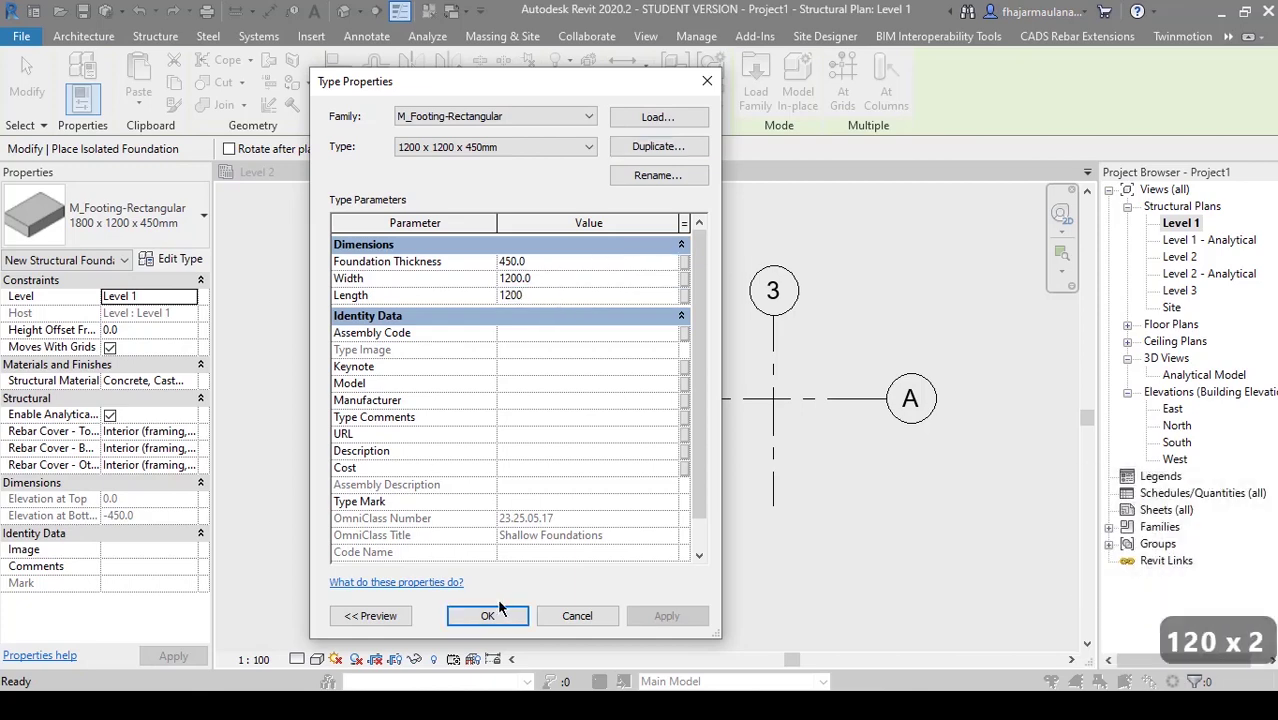
pyautogui.click(487, 616)
# - Place 1200 x 1200 x 450mm footings one by one where grid A crosses grids 1, 2 and 3
pyautogui.scroll(4, 570, 400)
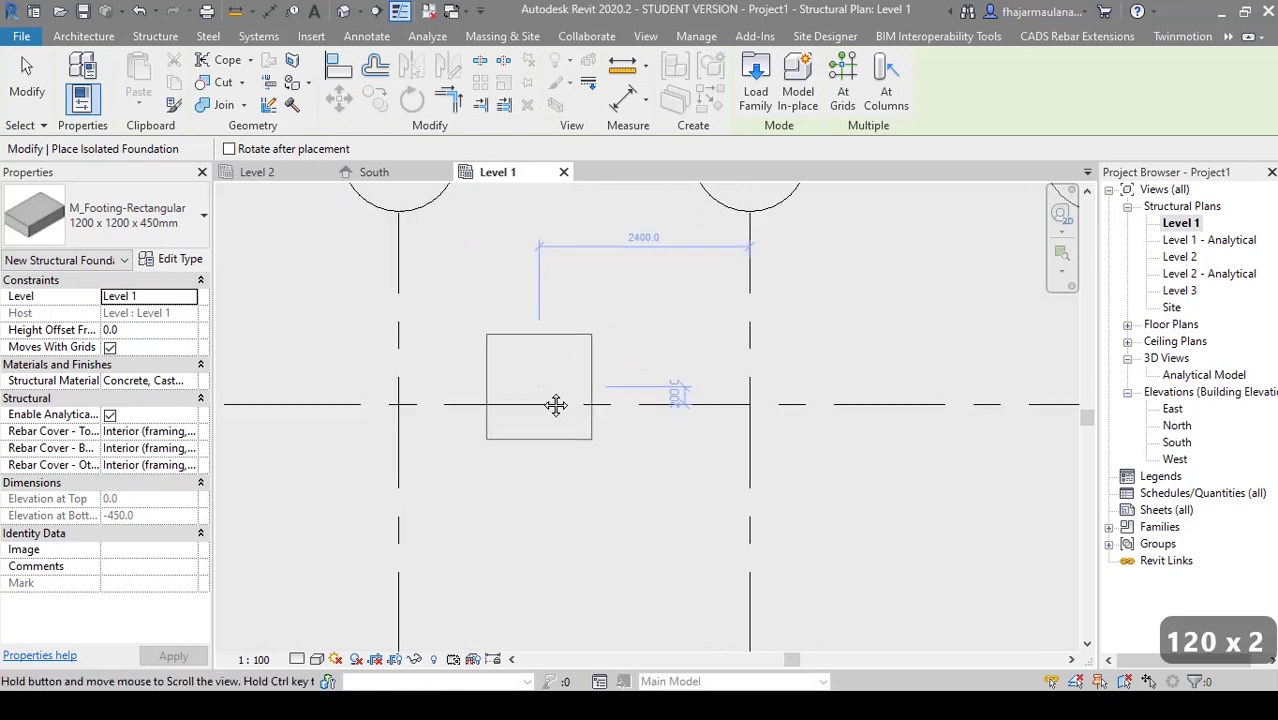
pyautogui.scroll(-1, 592, 398)
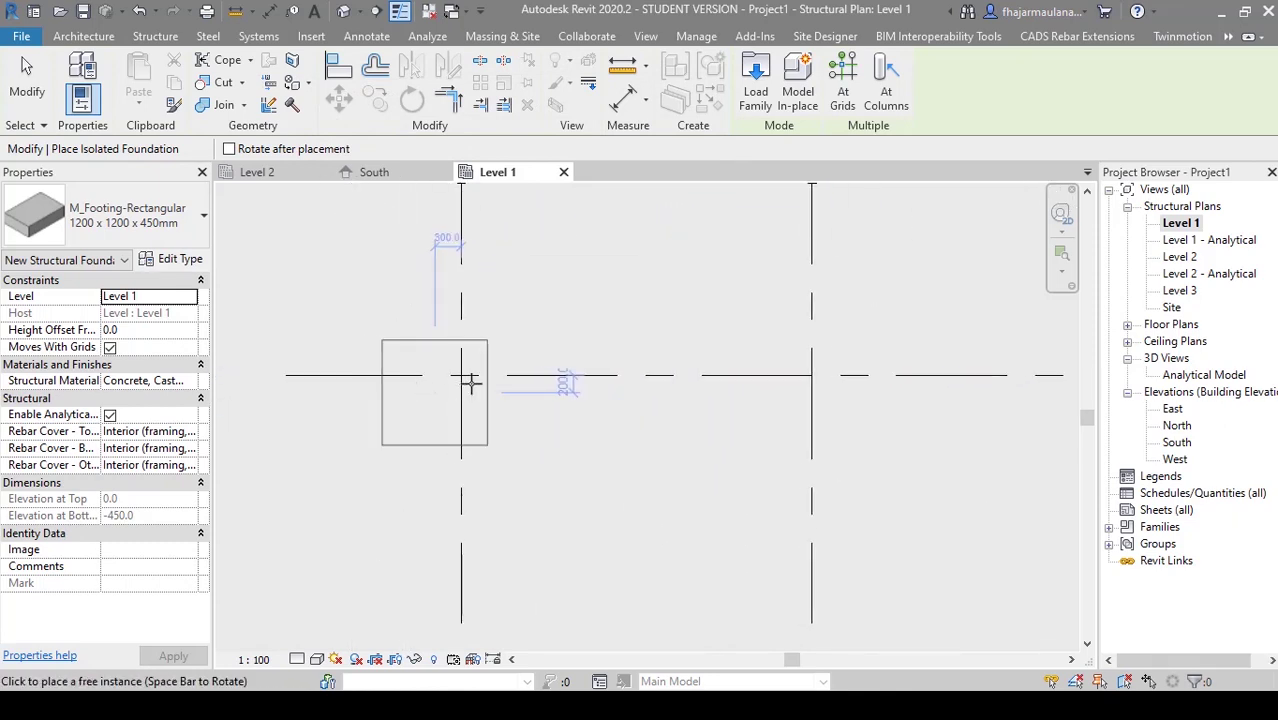
pyautogui.click(461, 375)
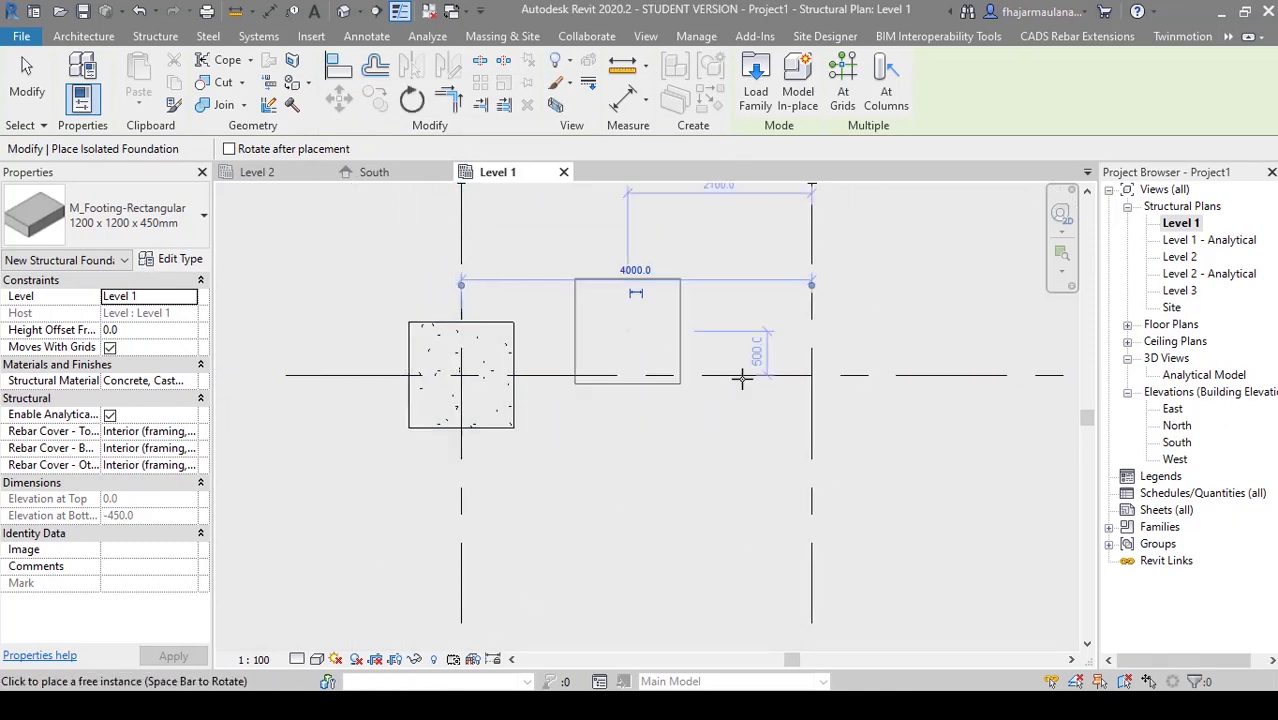
pyautogui.click(814, 376)
pyautogui.scroll(-3, 814, 376)
pyautogui.click(833, 408)
pyautogui.press('Escape')
pyautogui.press('Escape')
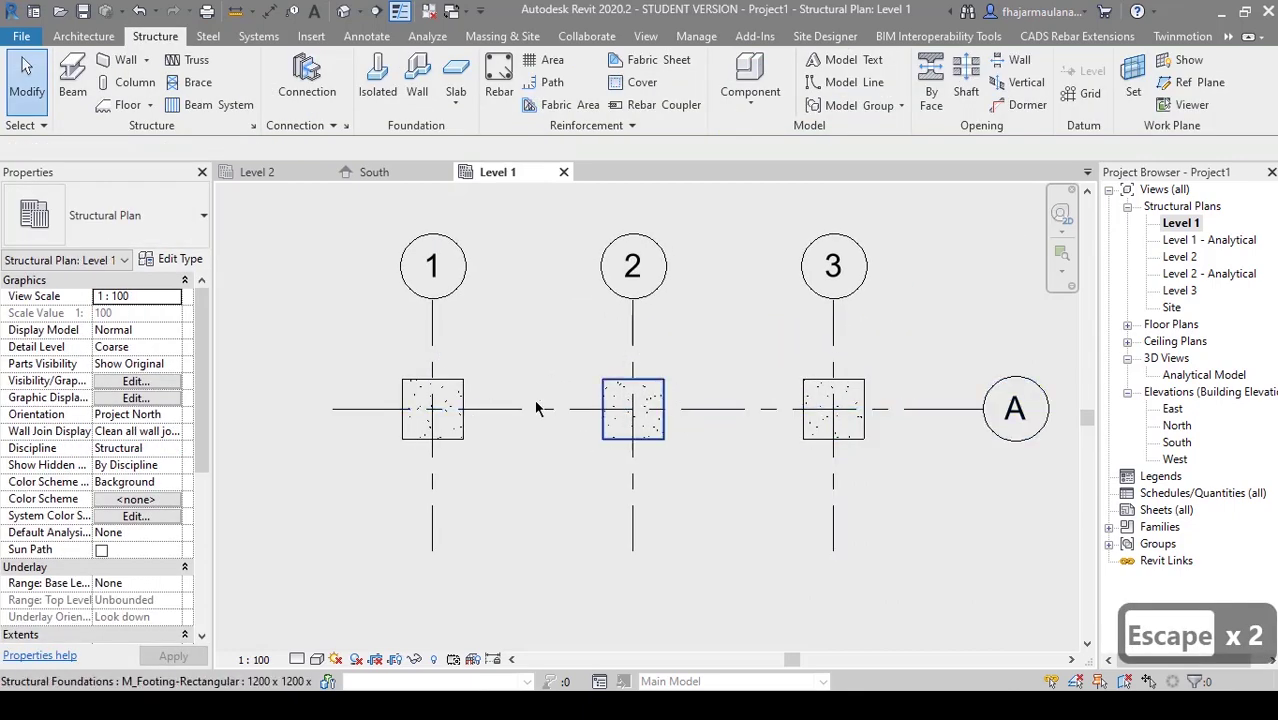
pyautogui.scroll(2, 510, 405)
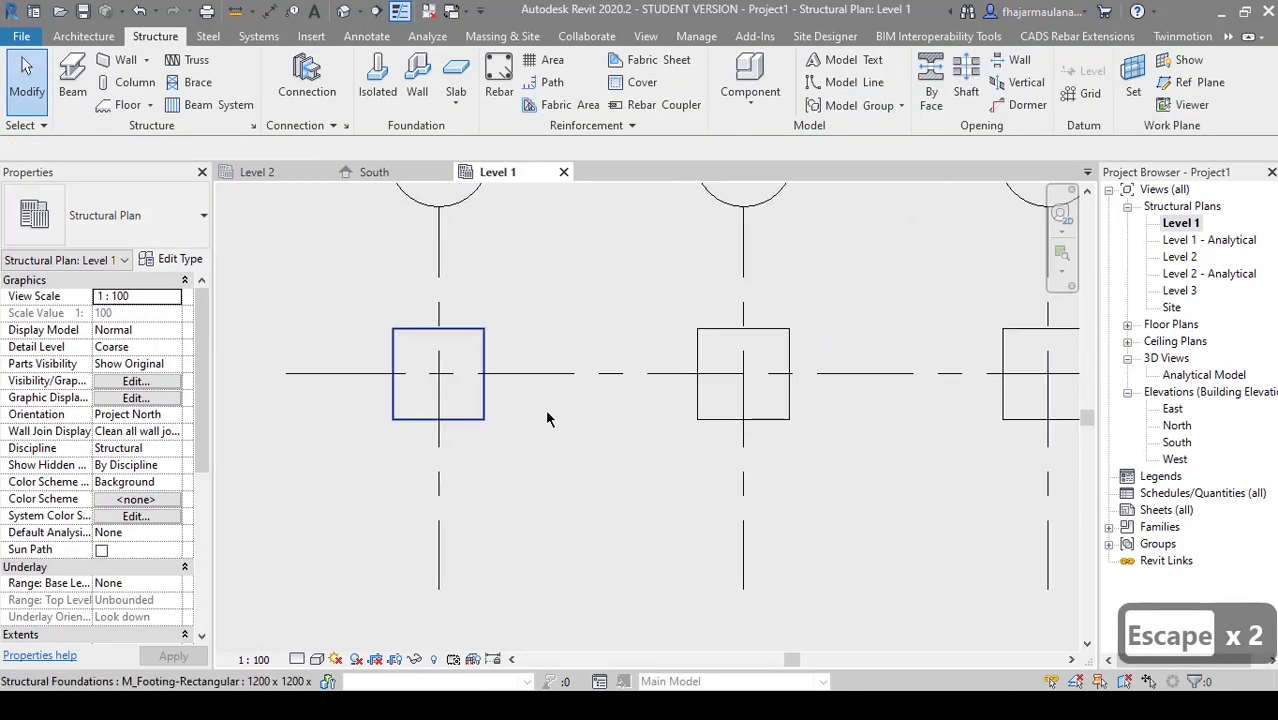
pyautogui.scroll(-2, 415, 420)
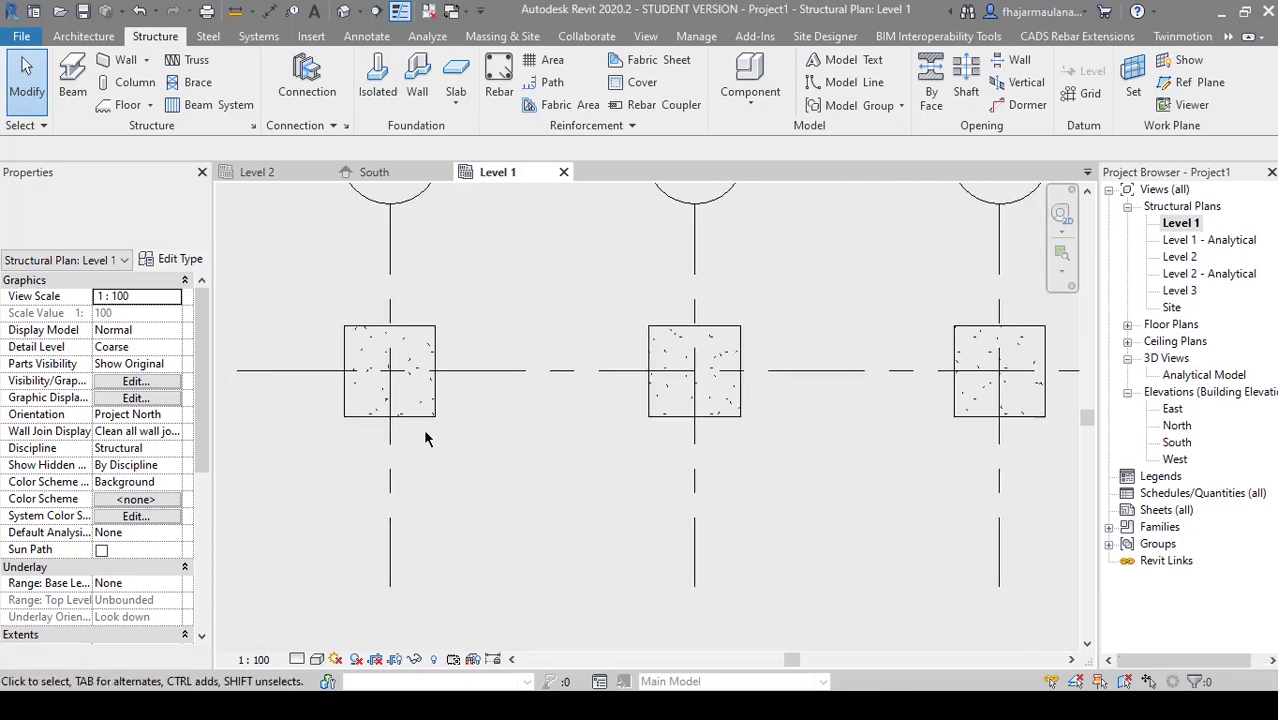
pyautogui.moveTo(407, 428); pyautogui.dragTo(435, 423, button='middle')
pyautogui.click(435, 423)
pyautogui.press('Escape')
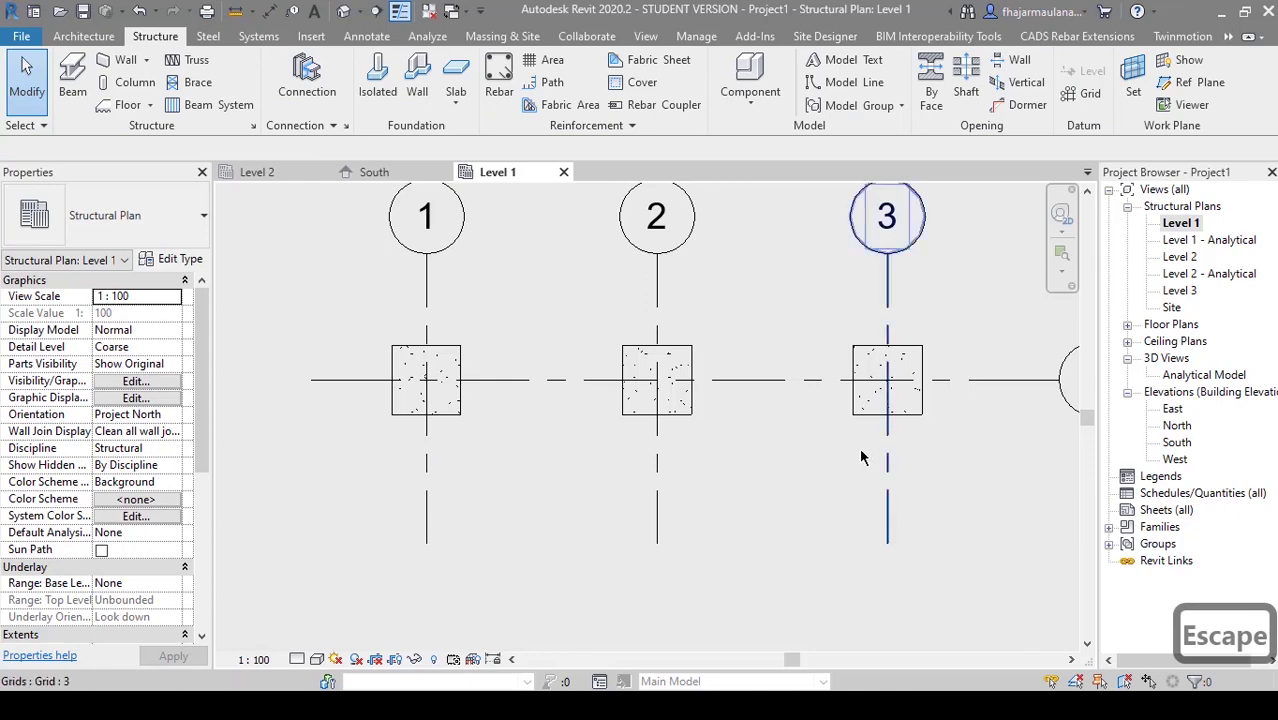
pyautogui.click(459, 421)
pyautogui.scroll(-3, 440, 420)
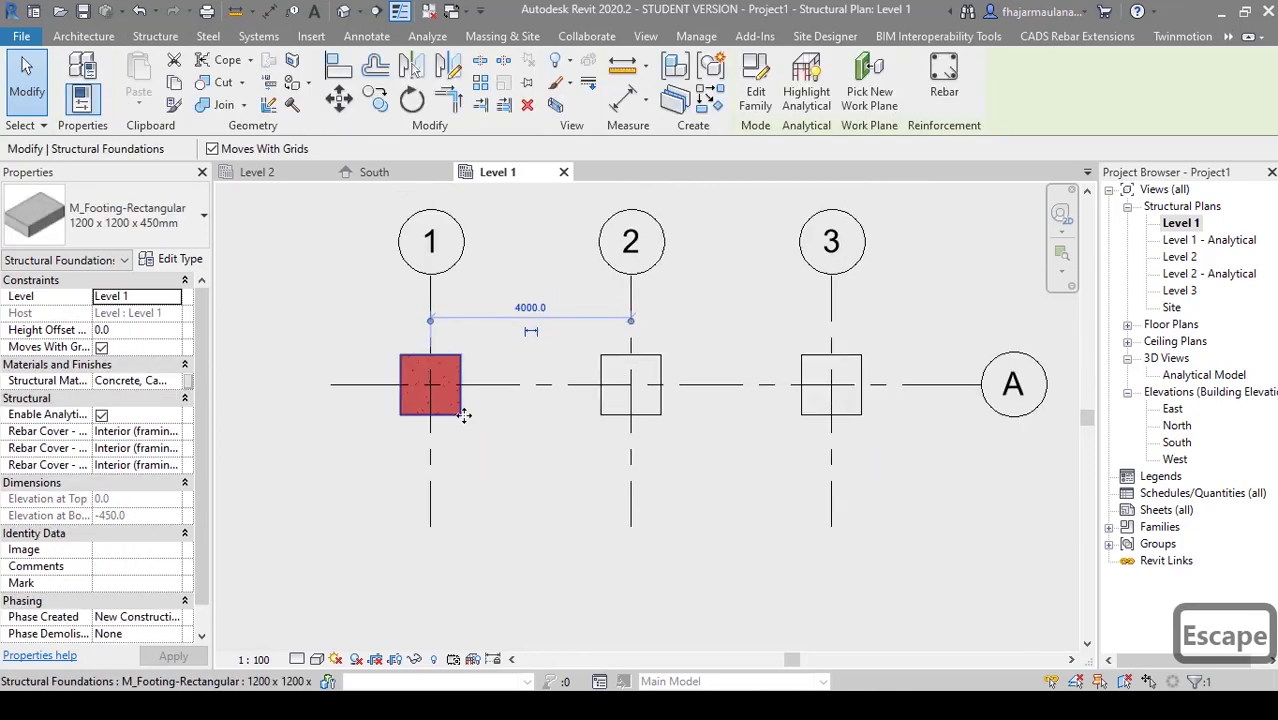
# - Delete the three individually placed footings along grid A
pyautogui.press('Escape')
pyautogui.press('Escape')
pyautogui.moveTo(382, 338); pyautogui.dragTo(768, 443)
pyautogui.press('Delete')
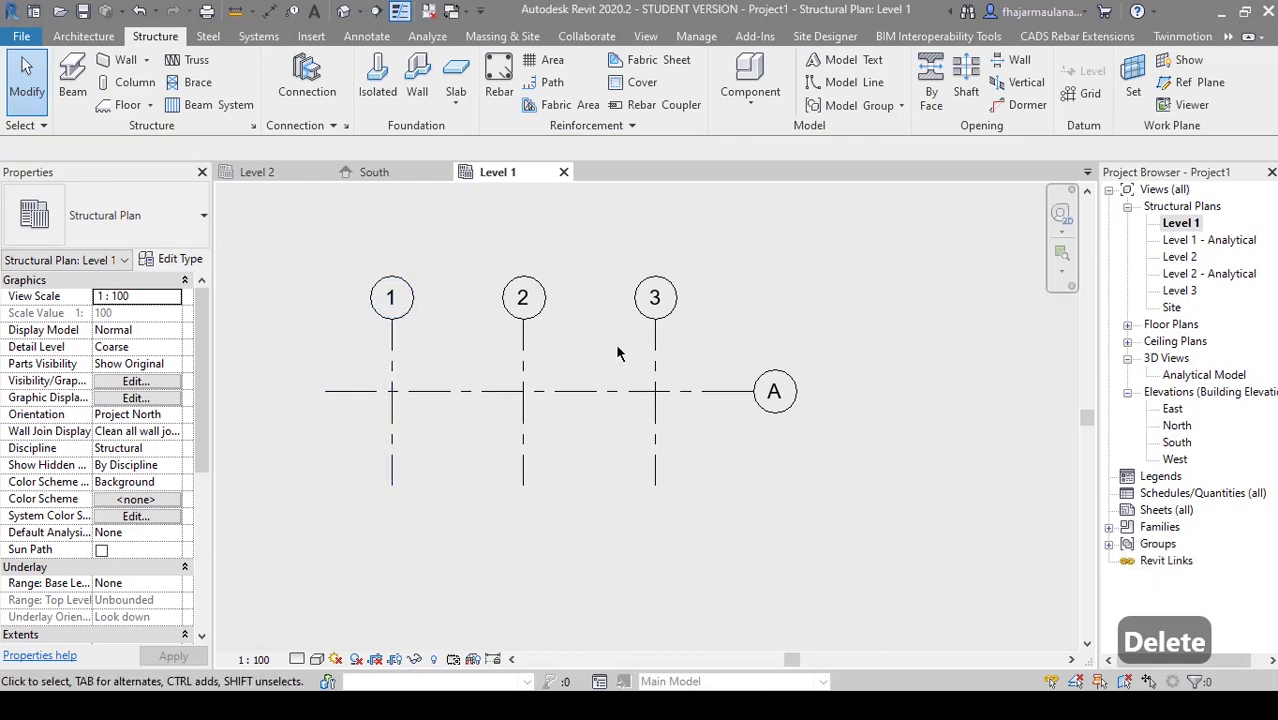
# - Place 1200 x 1200 x 450mm isolated footings at all grid intersections at once using At Grids, and finish the placement
pyautogui.moveTo(619, 351); pyautogui.dragTo(620, 353, button='middle')
pyautogui.moveTo(583, 433); pyautogui.dragTo(588, 433, button='middle')
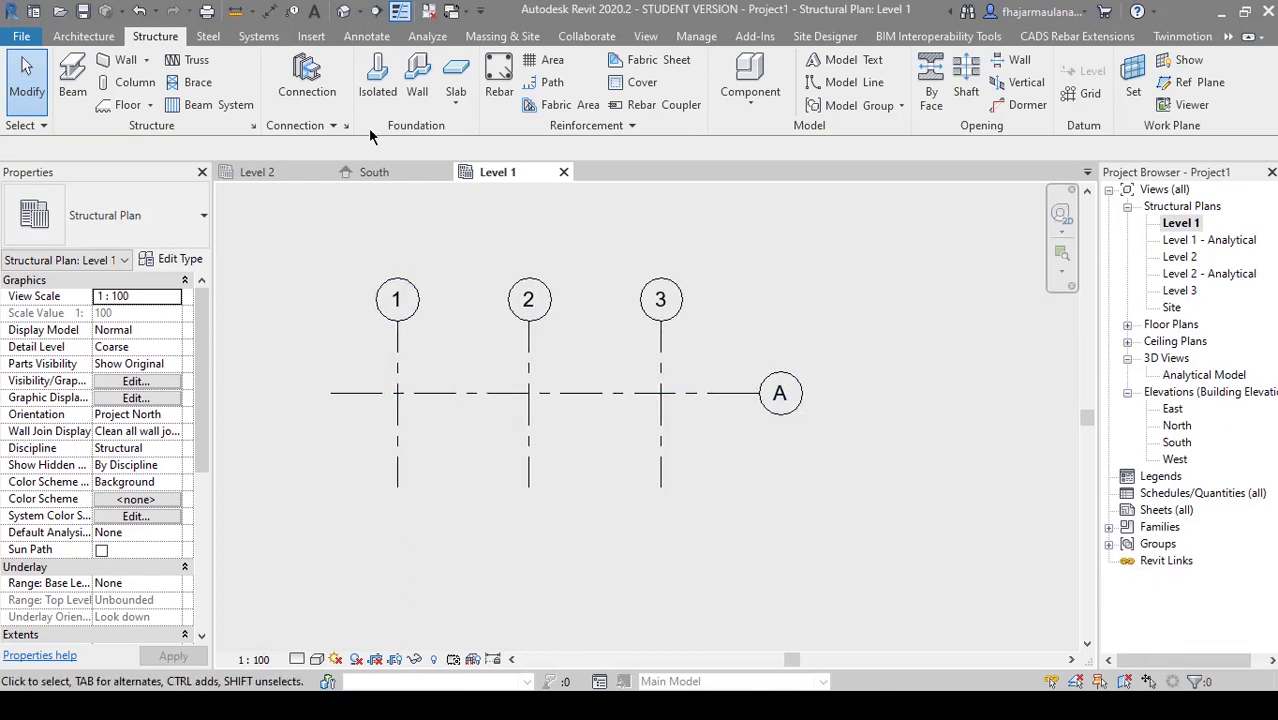
pyautogui.click(377, 82)
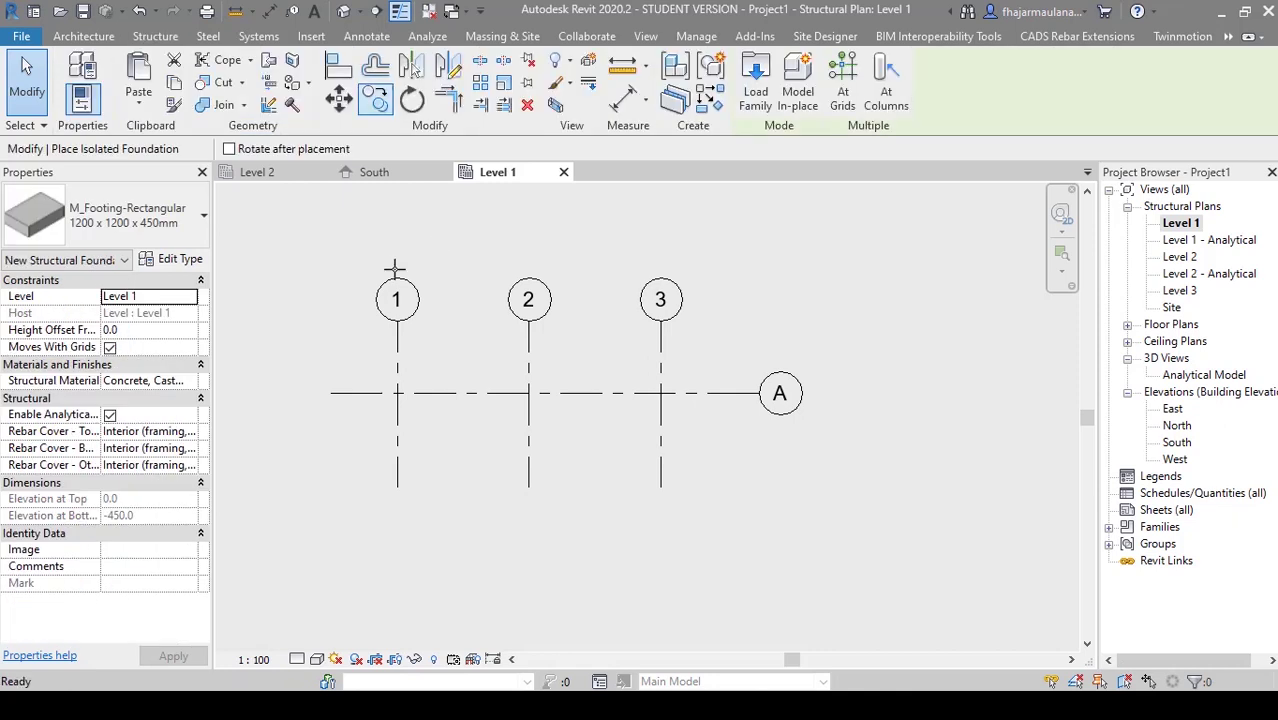
pyautogui.click(846, 95)
pyautogui.scroll(-2, 725, 302)
pyautogui.moveTo(414, 250); pyautogui.dragTo(883, 485)
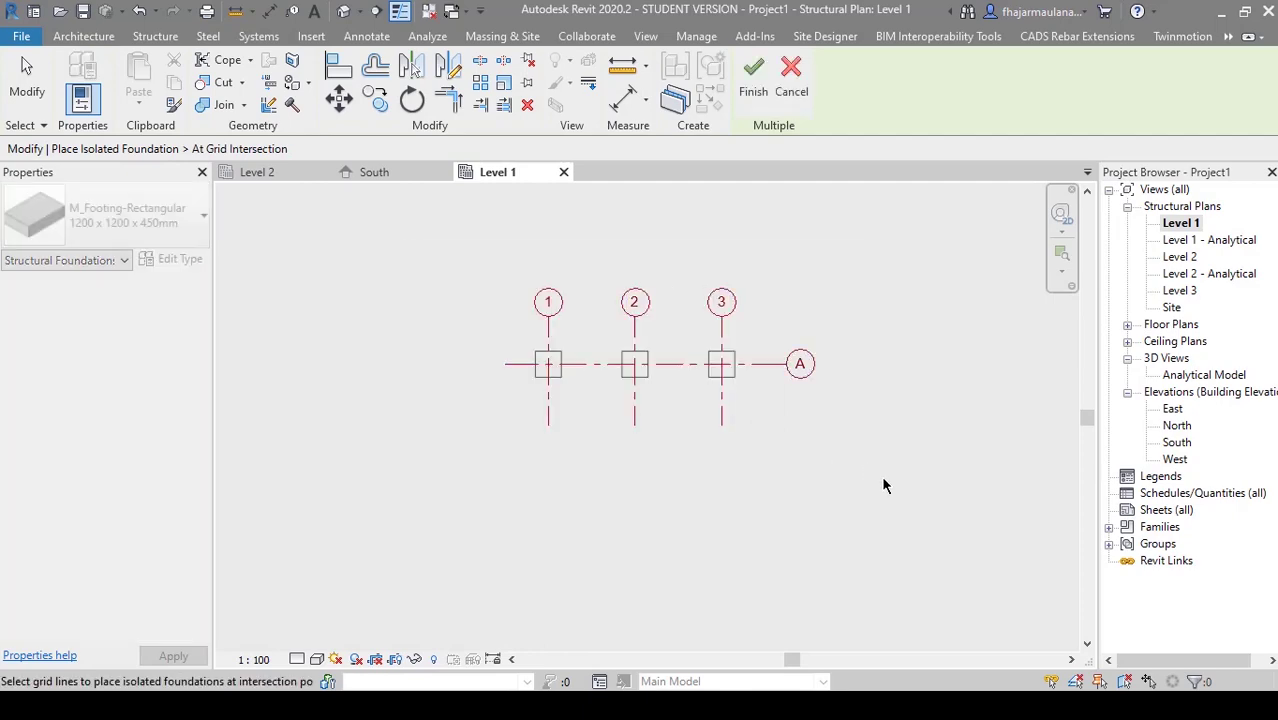
pyautogui.scroll(2, 628, 388)
pyautogui.scroll(2, 503, 359)
pyautogui.moveTo(576, 401); pyautogui.dragTo(390, 449, button='middle')
pyautogui.click(753, 78)
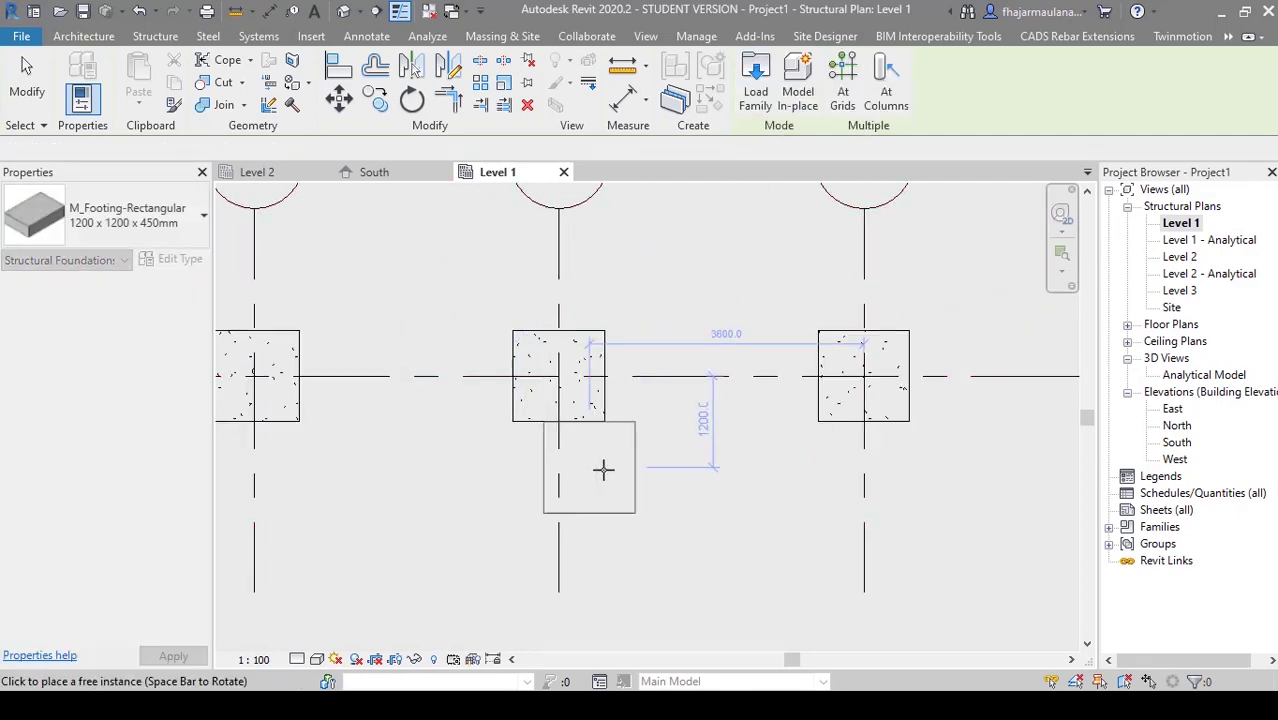
pyautogui.scroll(-2, 640, 470)
pyautogui.press('Escape')
pyautogui.press('Escape')
pyautogui.scroll(-3, 665, 462)
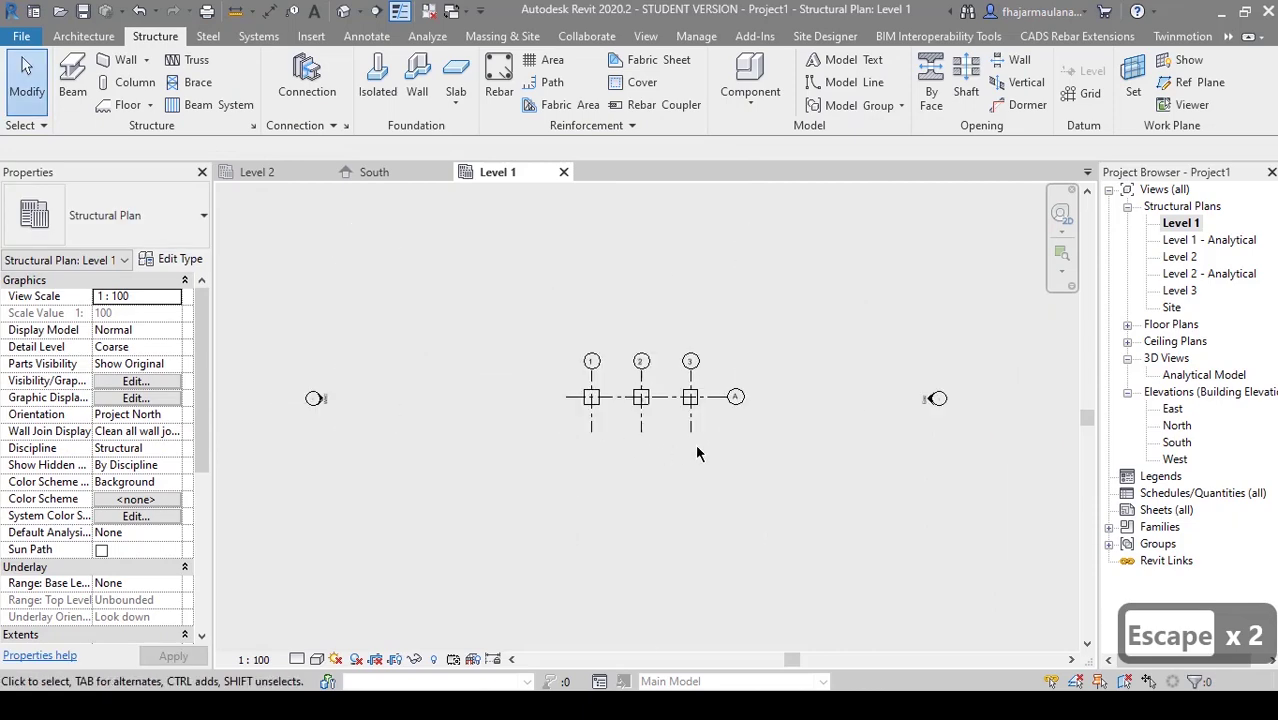
# - Start a vertical structural column using the M_Concrete-Rectangular-Column 300 x 450mm type
pyautogui.scroll(5, 697, 453)
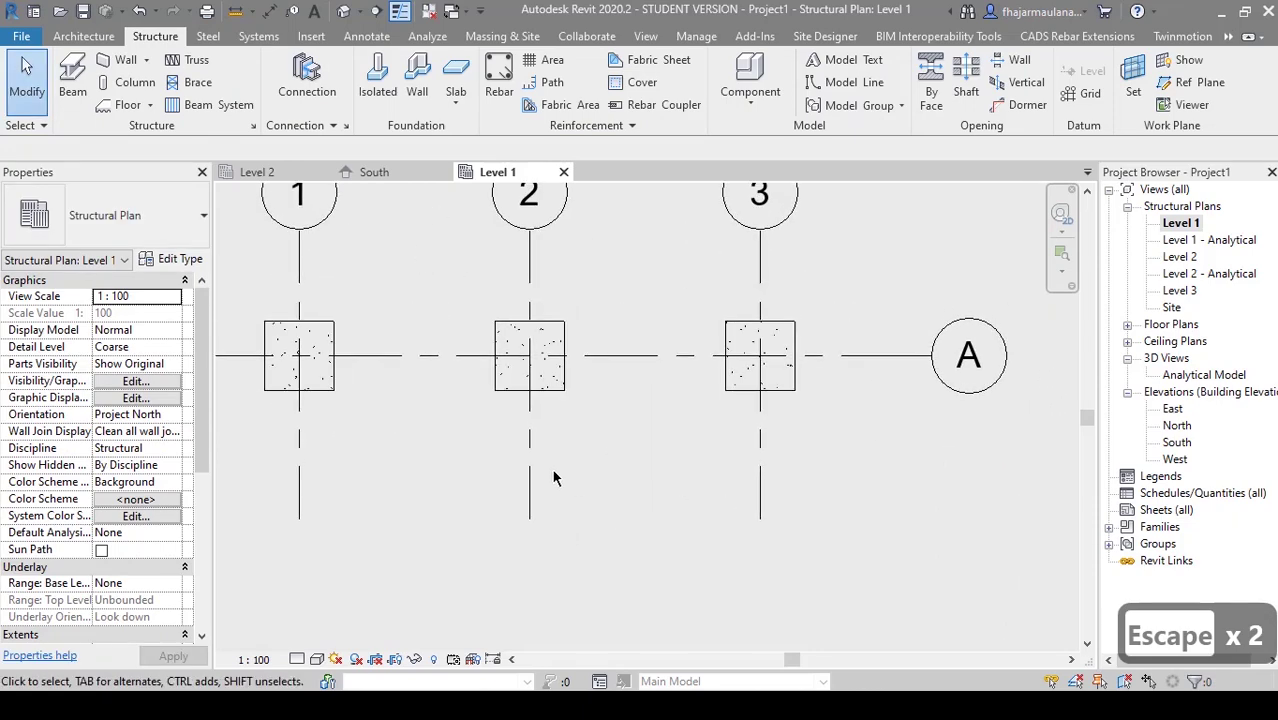
pyautogui.moveTo(408, 412); pyautogui.dragTo(484, 451, button='middle')
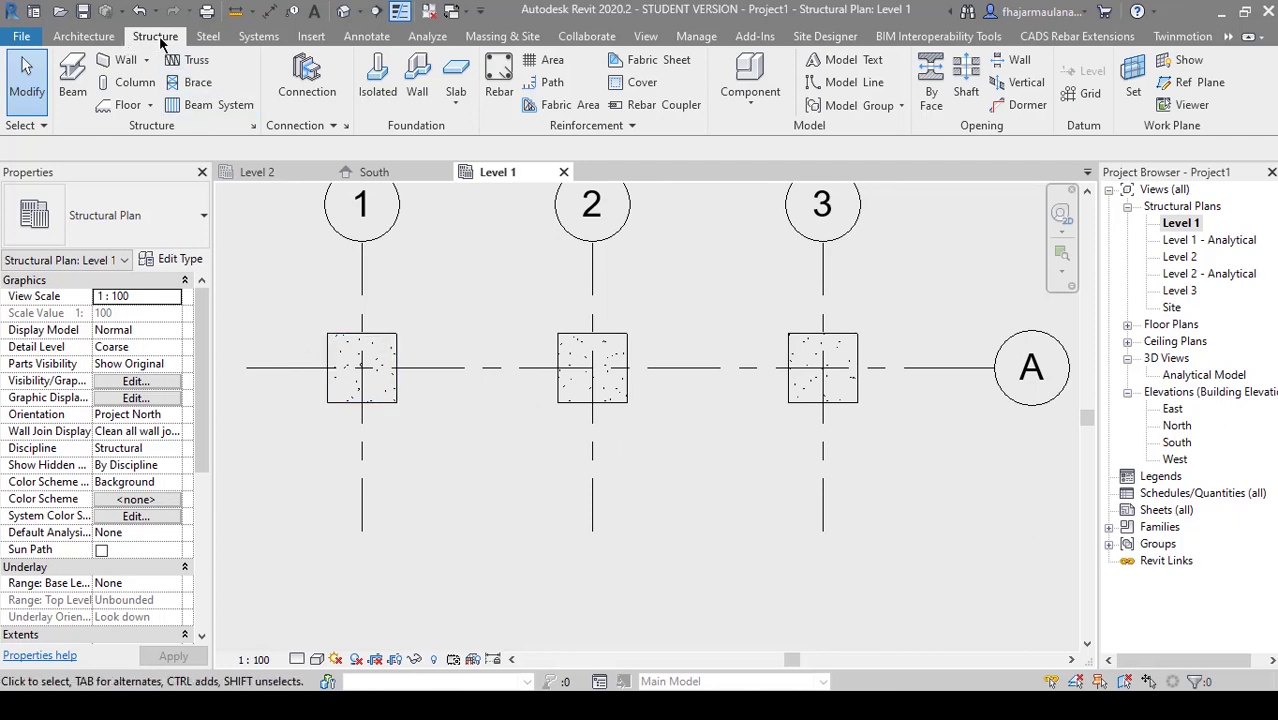
pyautogui.click(136, 84)
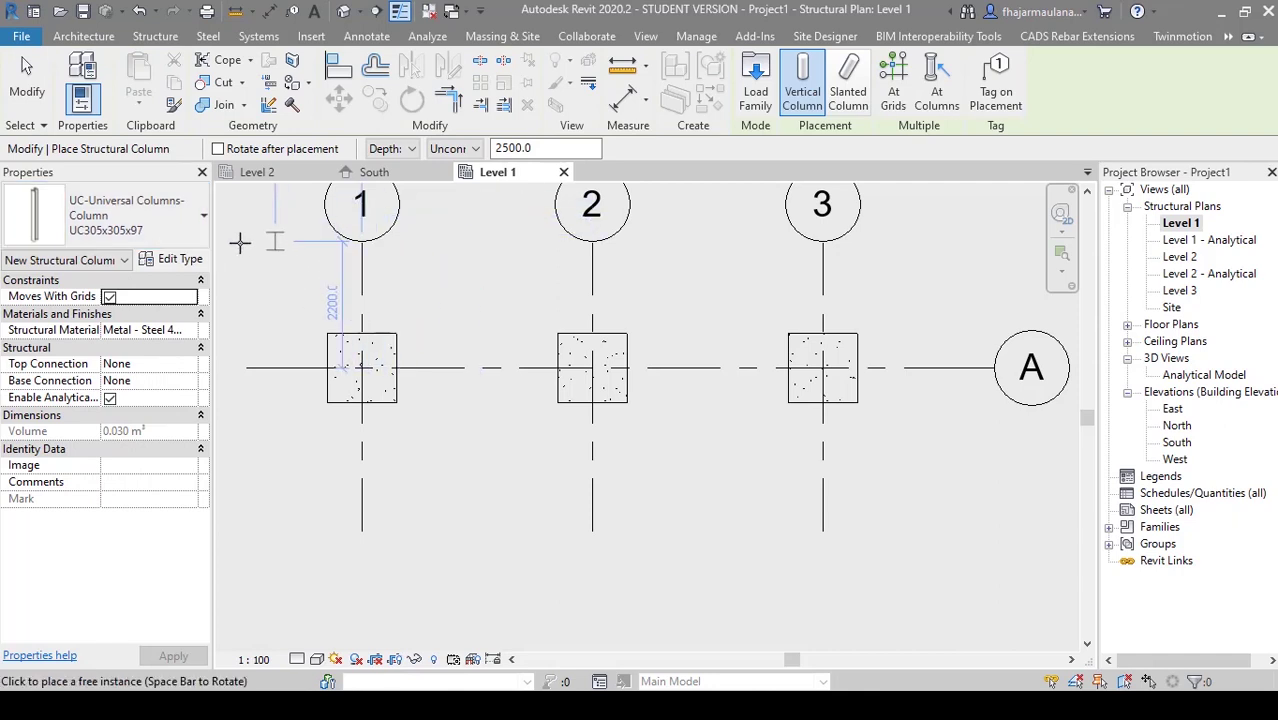
pyautogui.click(122, 220)
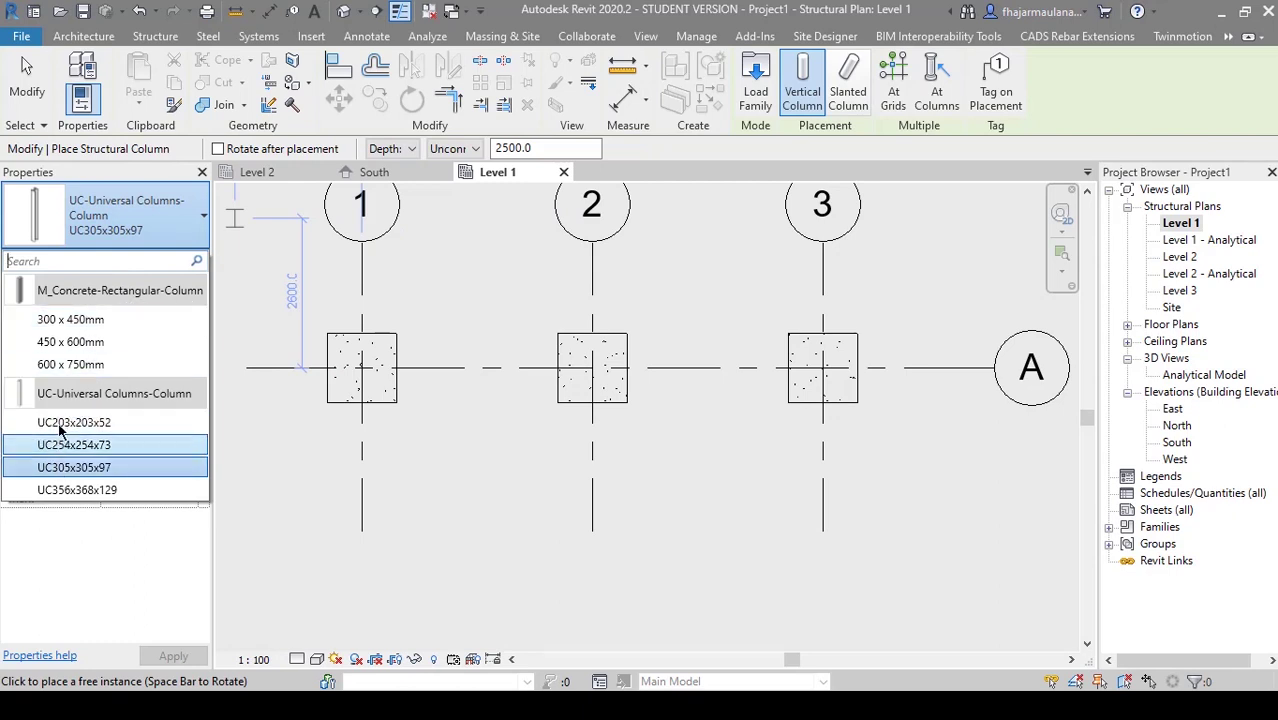
pyautogui.click(63, 320)
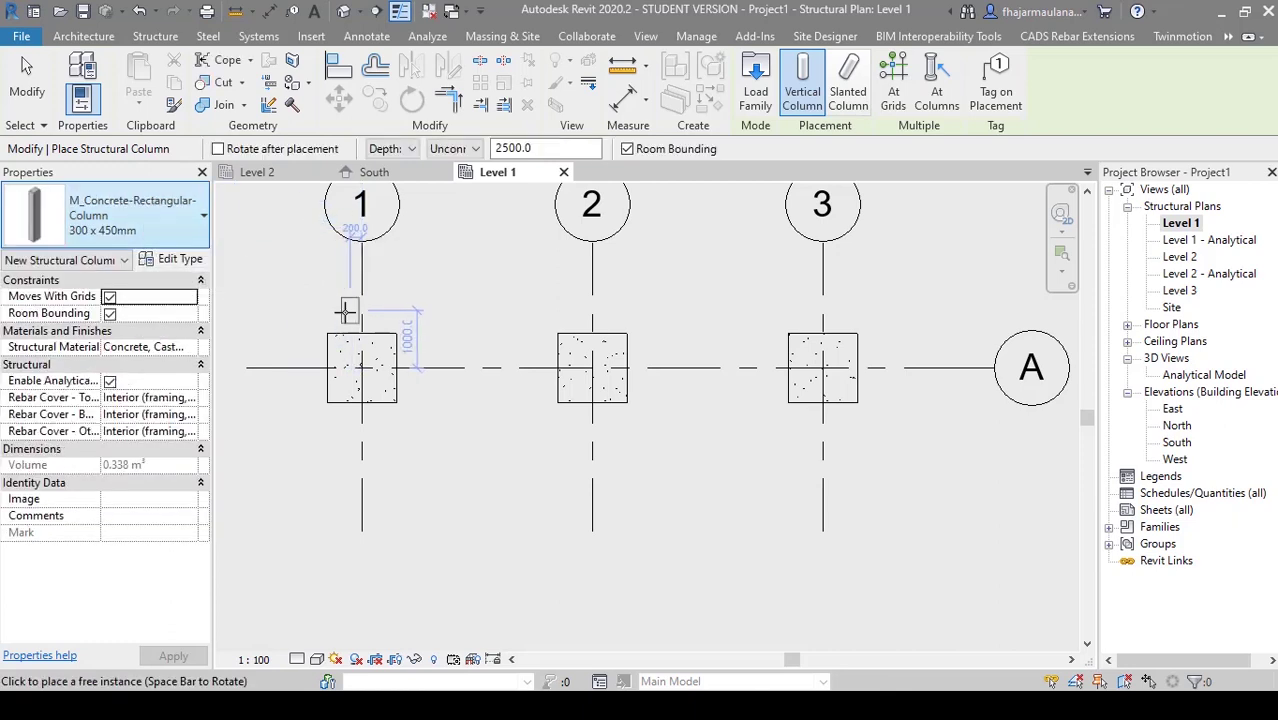
pyautogui.moveTo(365, 325); pyautogui.dragTo(383, 332, button='middle')
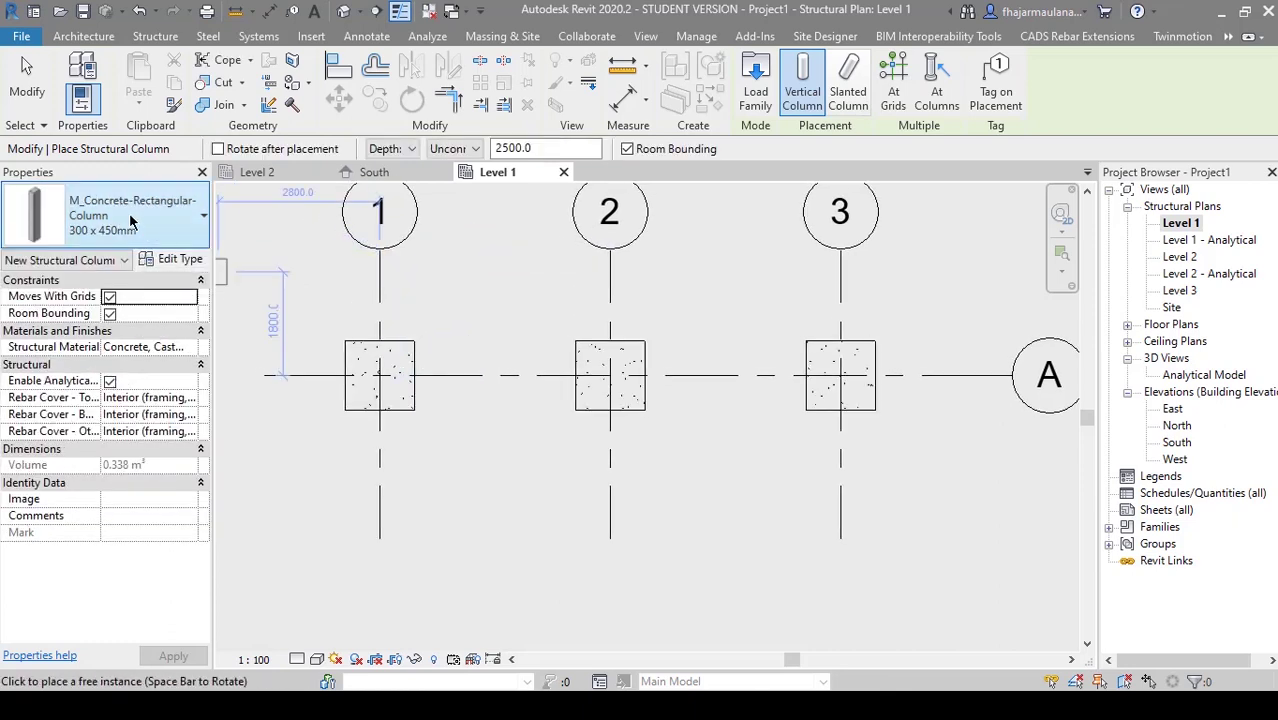
# - Duplicate the 300 x 450mm concrete column type under the name 300 x 300mm
pyautogui.click(180, 259)
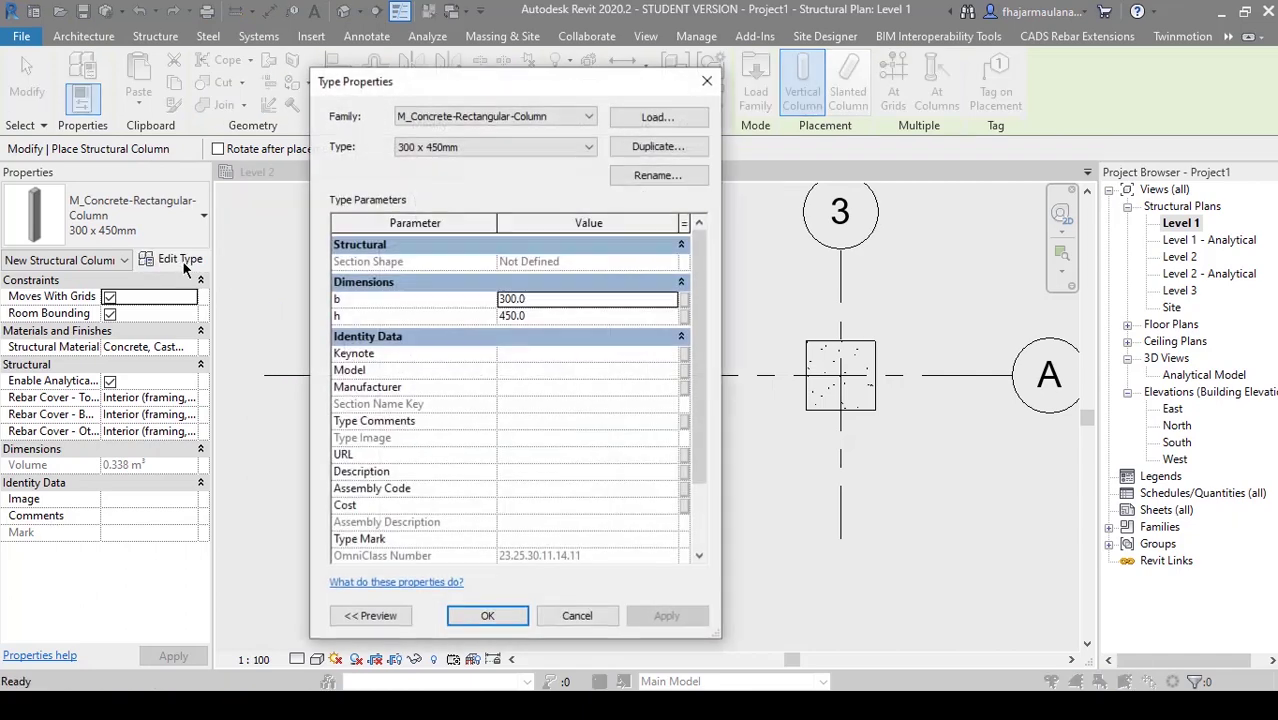
pyautogui.moveTo(512, 76); pyautogui.dragTo(540, 76)
pyautogui.click(681, 147)
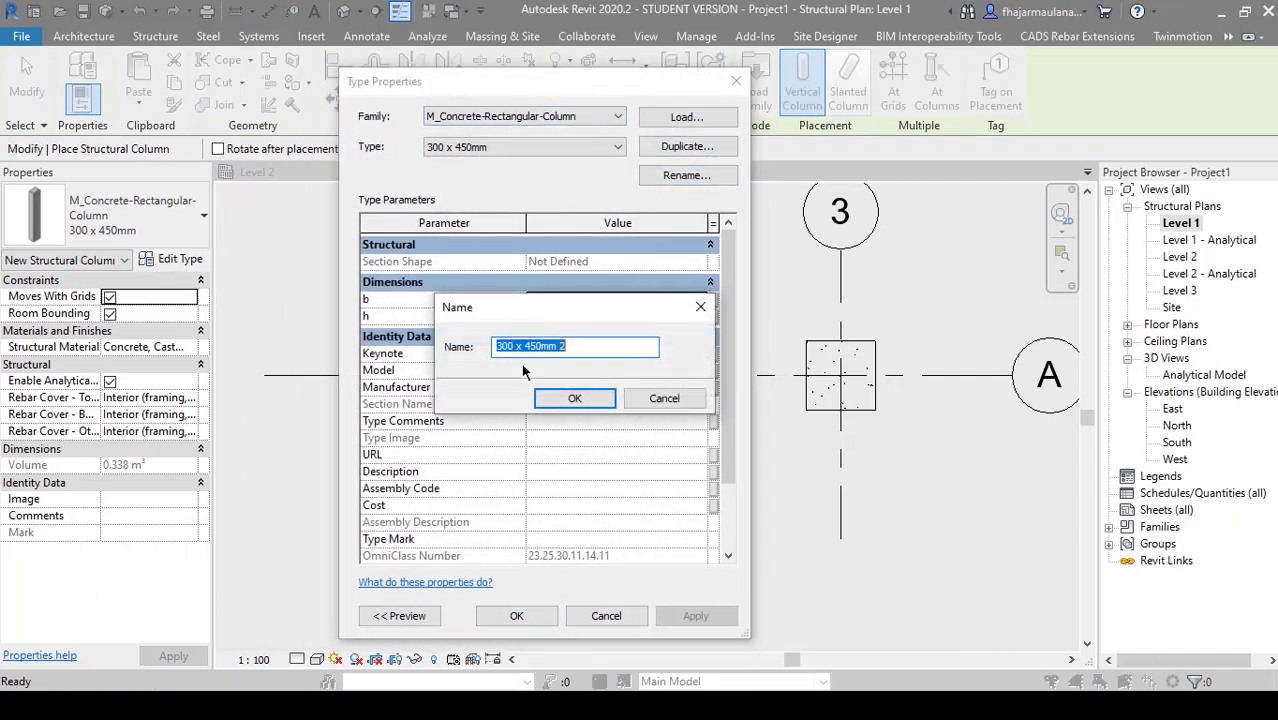
pyautogui.click(524, 347)
pyautogui.write('300')
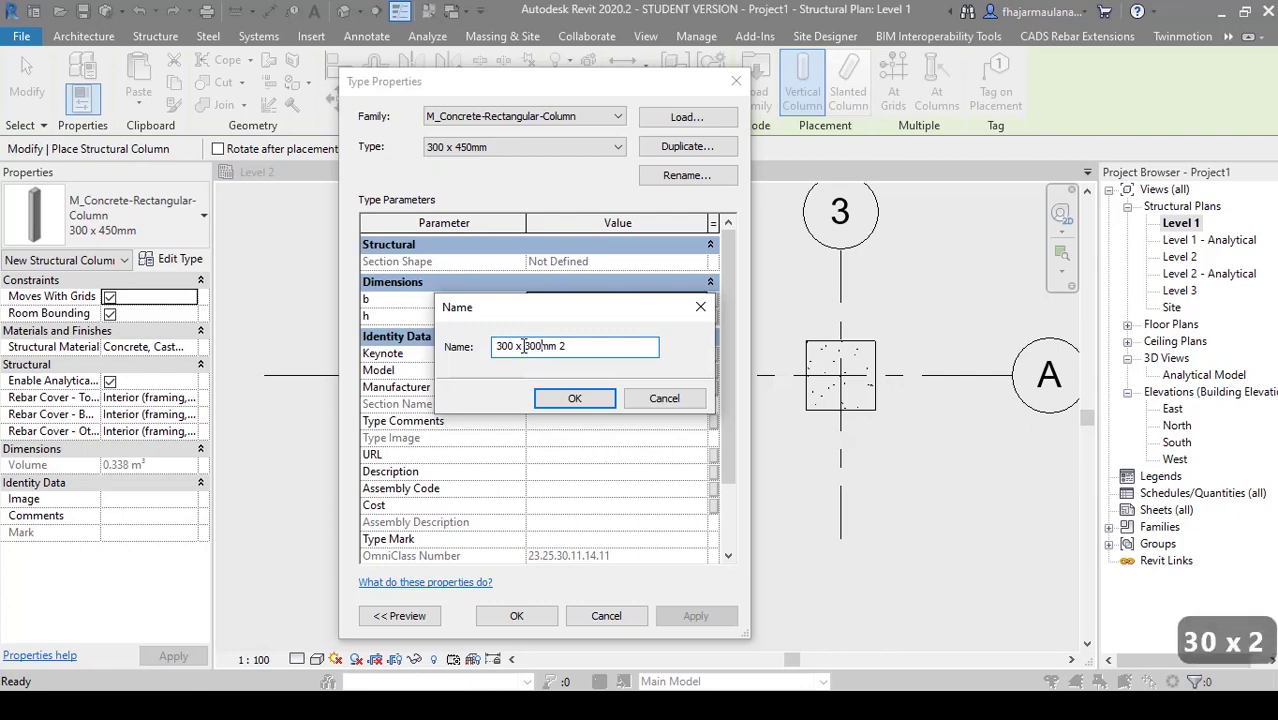
pyautogui.press('BackSpace')
pyautogui.press('BackSpace')
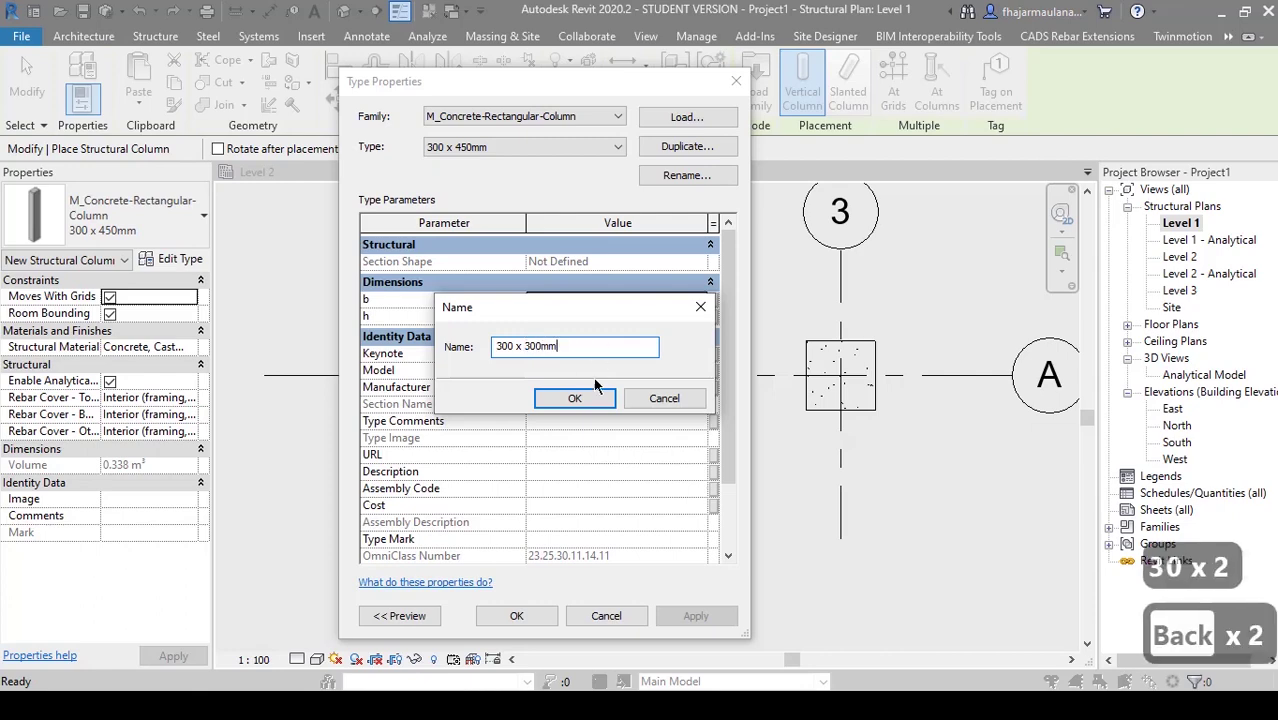
pyautogui.click(574, 398)
# - Set the new column type's h dimension to 300 and accept the type properties
pyautogui.moveTo(540, 84); pyautogui.dragTo(528, 82)
pyautogui.click(558, 311)
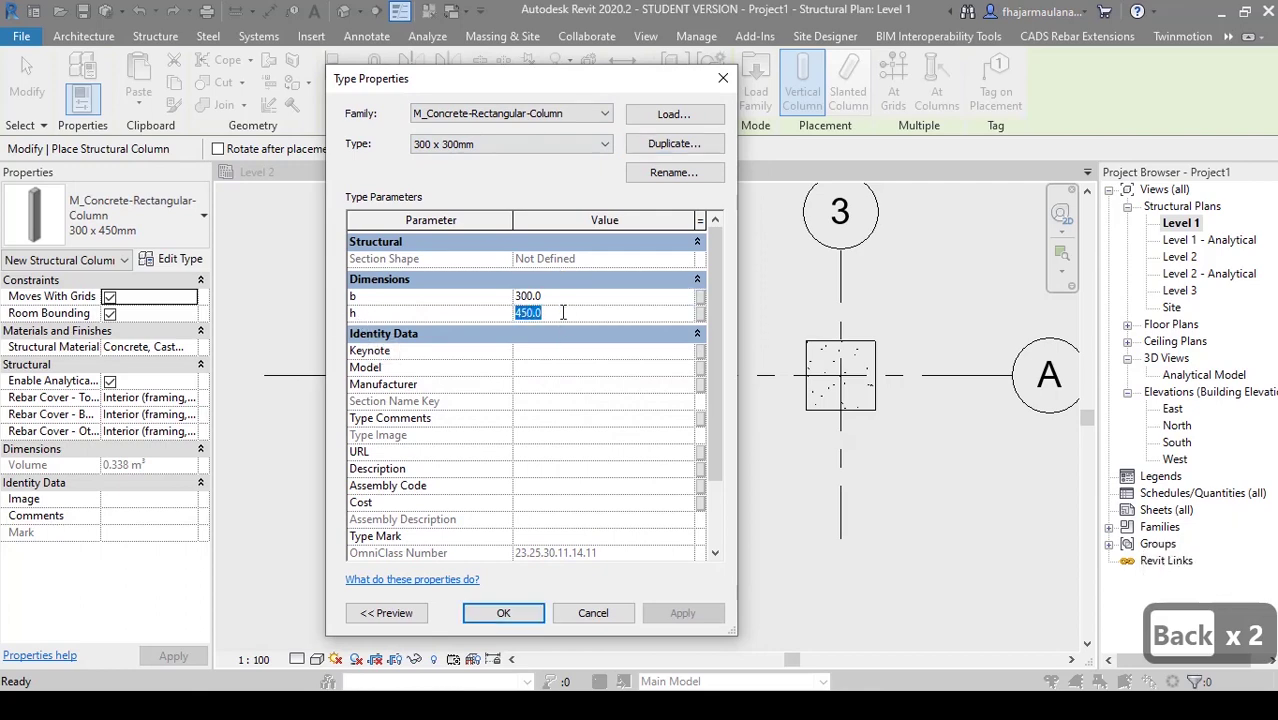
pyautogui.moveTo(563, 312); pyautogui.dragTo(412, 335)
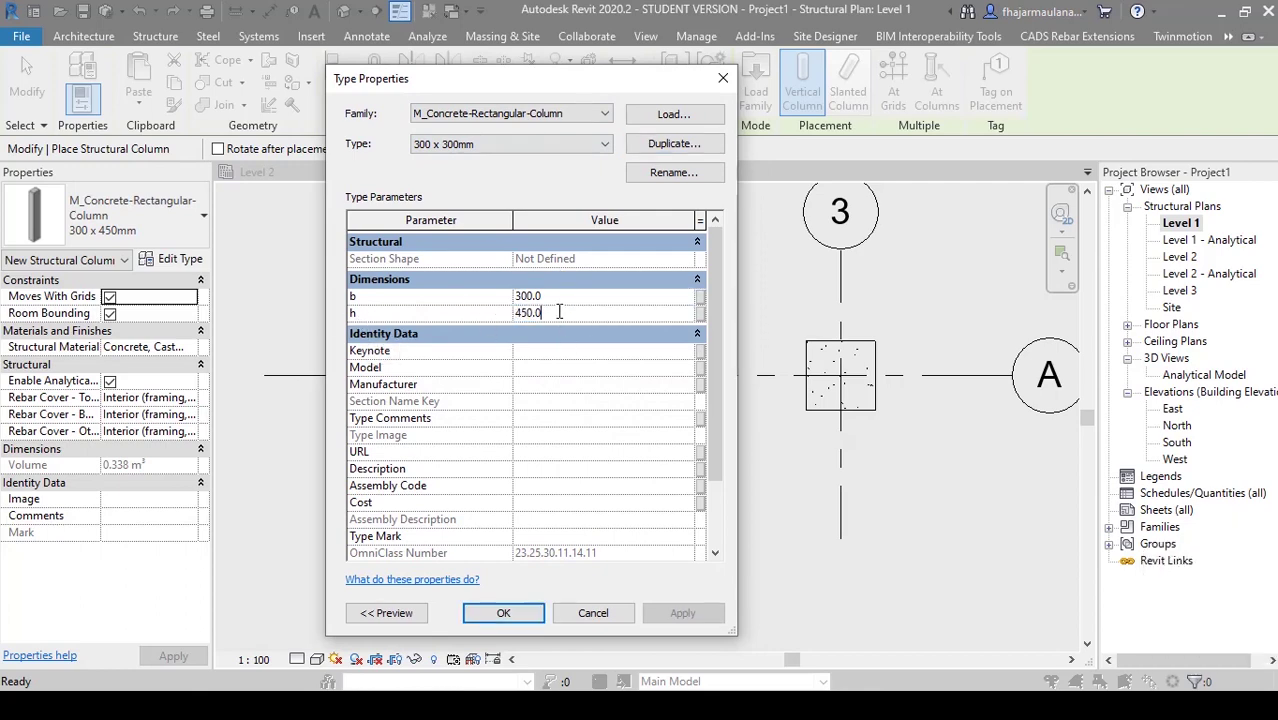
pyautogui.write('300')
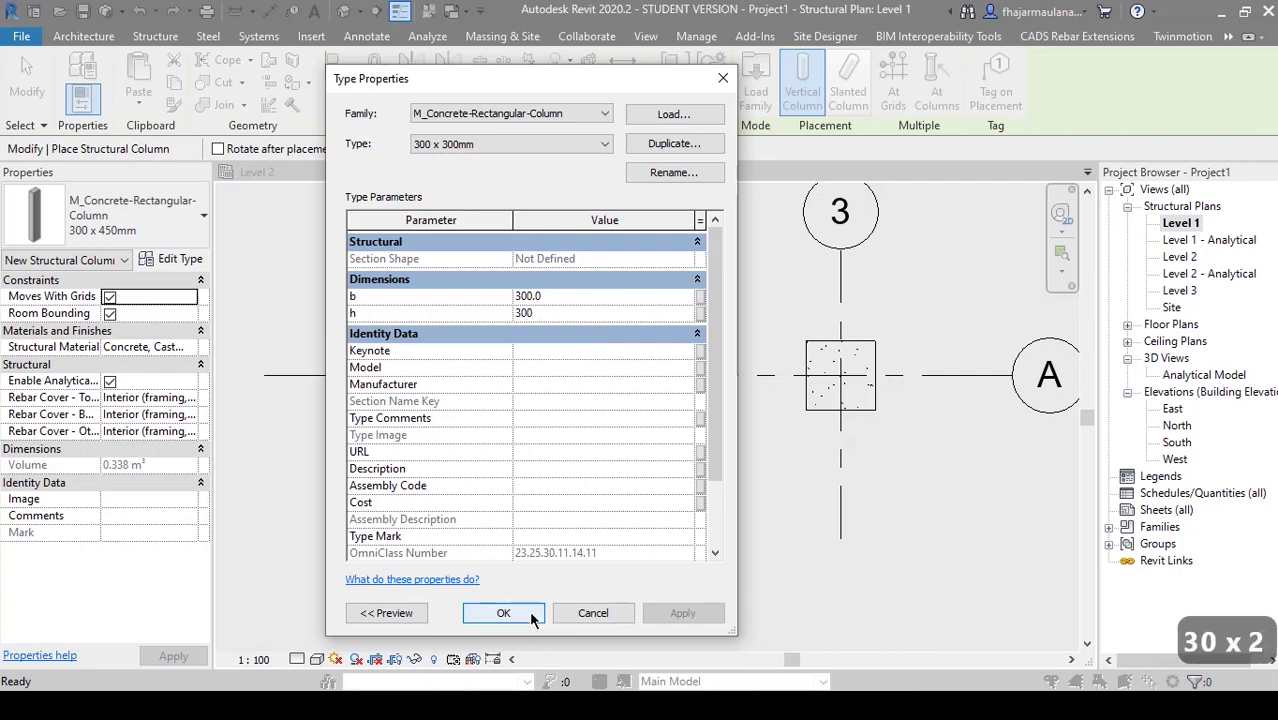
pyautogui.click(531, 618)
# - Set the column placement to Height instead of Depth, with Level 2 as the upper limit
pyautogui.moveTo(613, 425); pyautogui.dragTo(518, 457, button='middle')
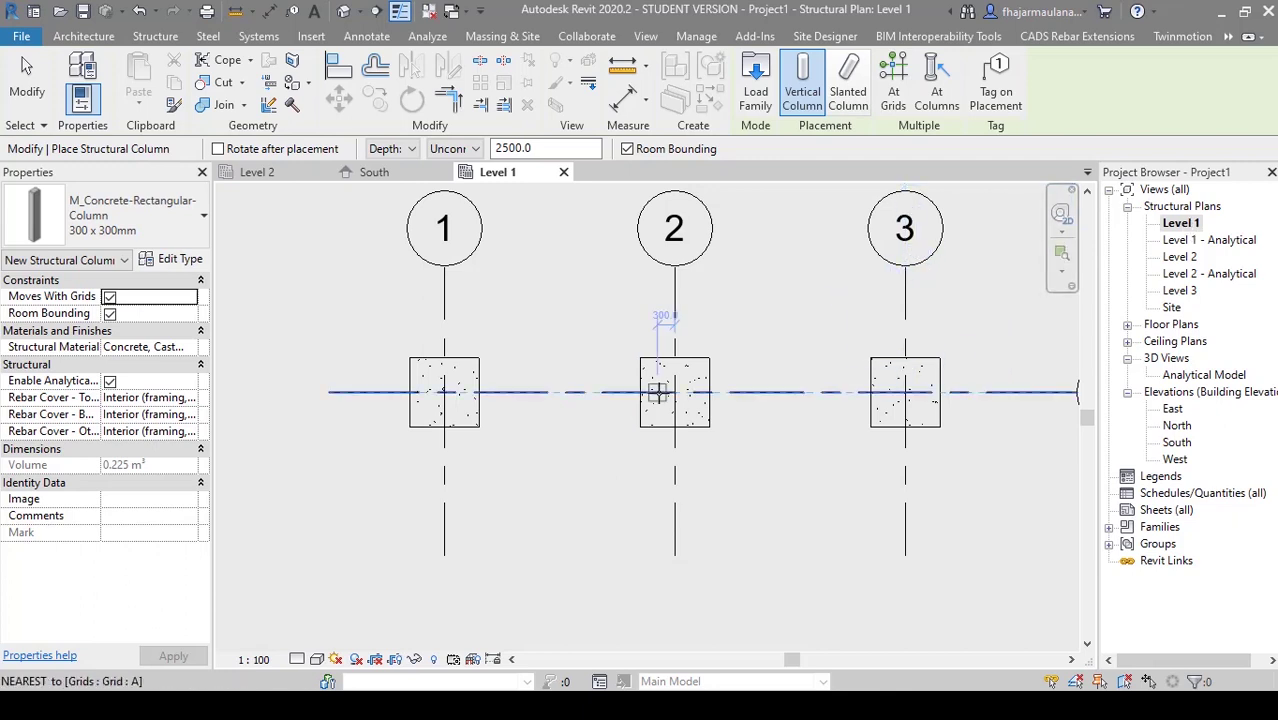
pyautogui.moveTo(584, 389); pyautogui.dragTo(489, 397, button='middle')
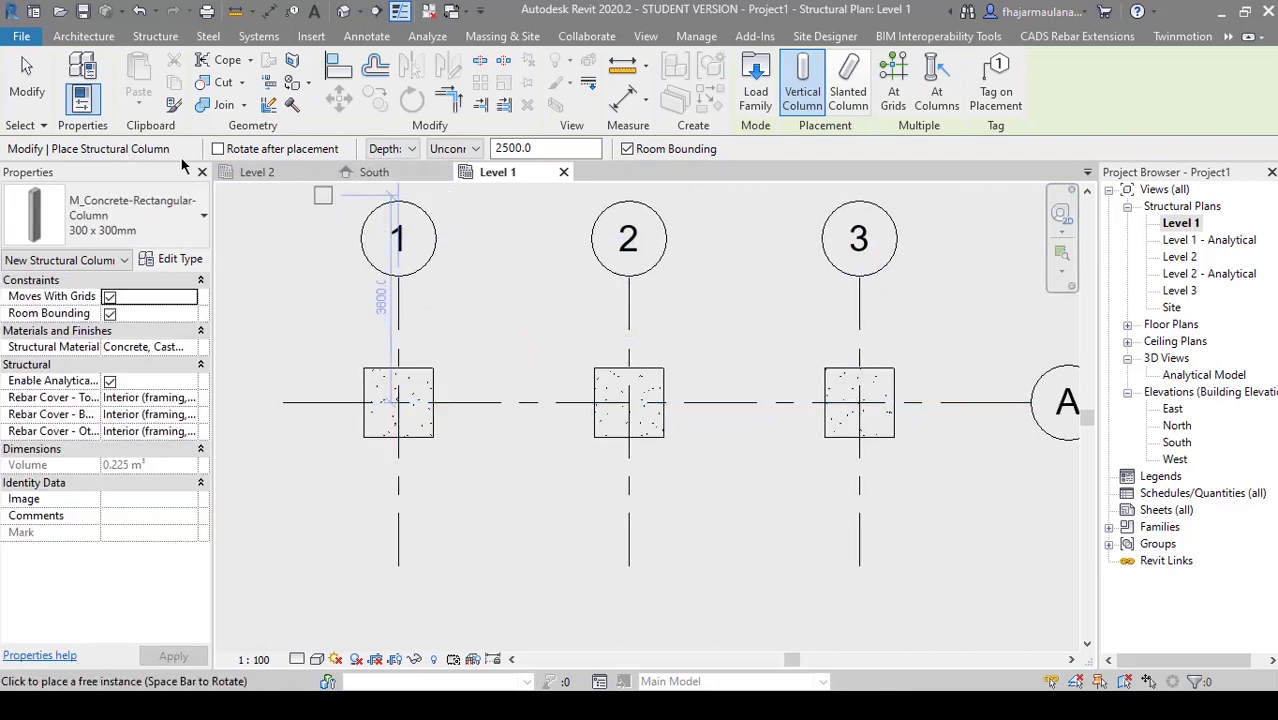
pyautogui.click(407, 150)
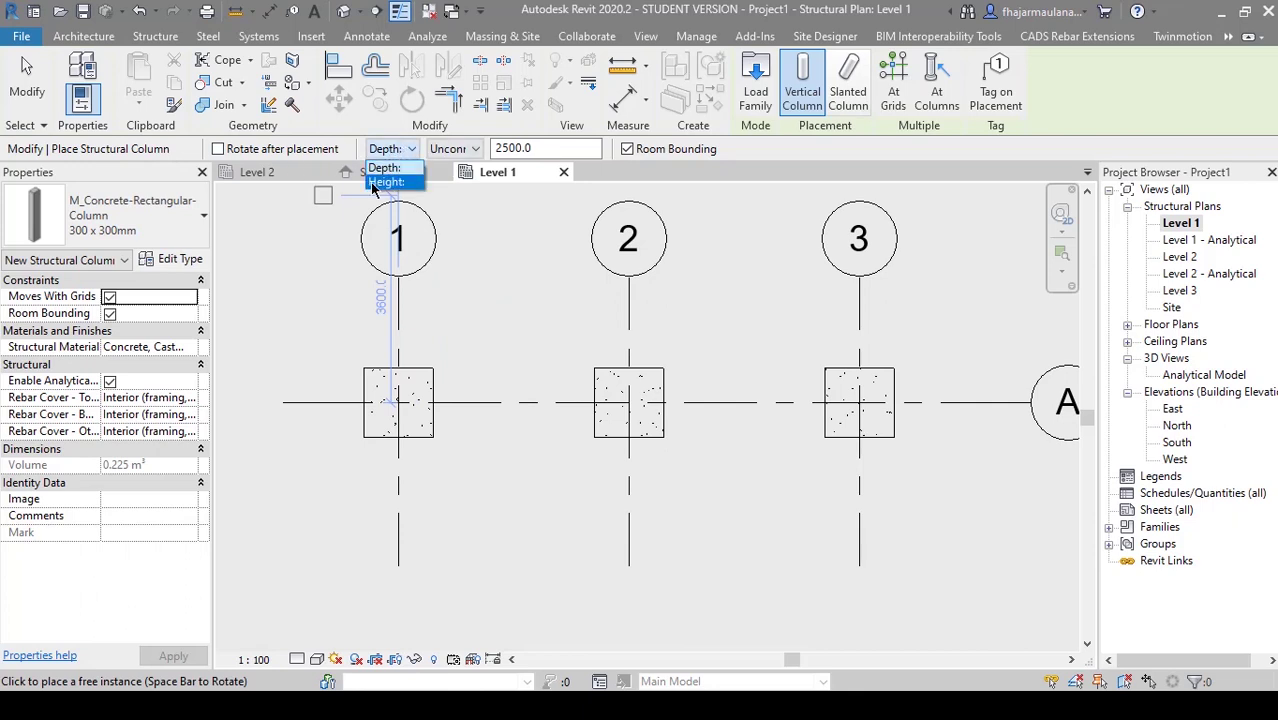
pyautogui.click(385, 182)
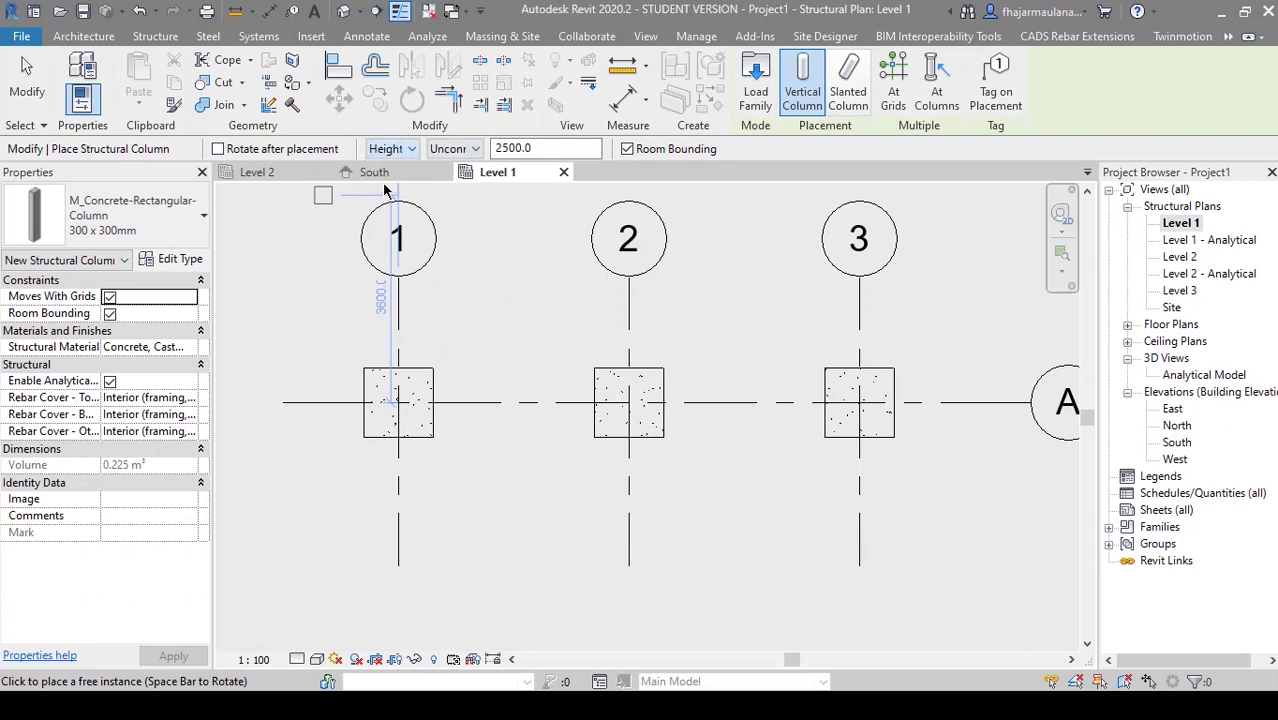
pyautogui.click(451, 150)
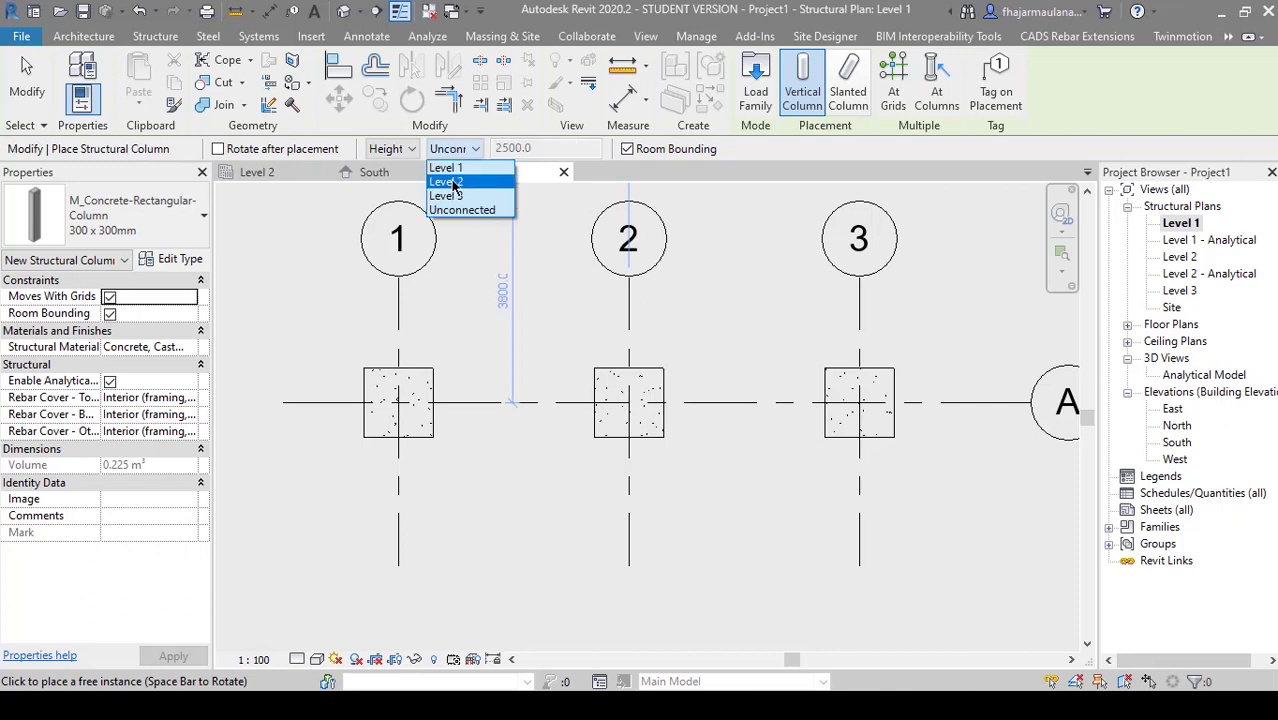
pyautogui.click(446, 181)
# - Place 300 x 300mm columns at the intersections of grid A with grids 1 to 3 using At Grids, and finish the placement
pyautogui.moveTo(507, 415); pyautogui.dragTo(545, 407, button='middle')
pyautogui.scroll(-3, 490, 393)
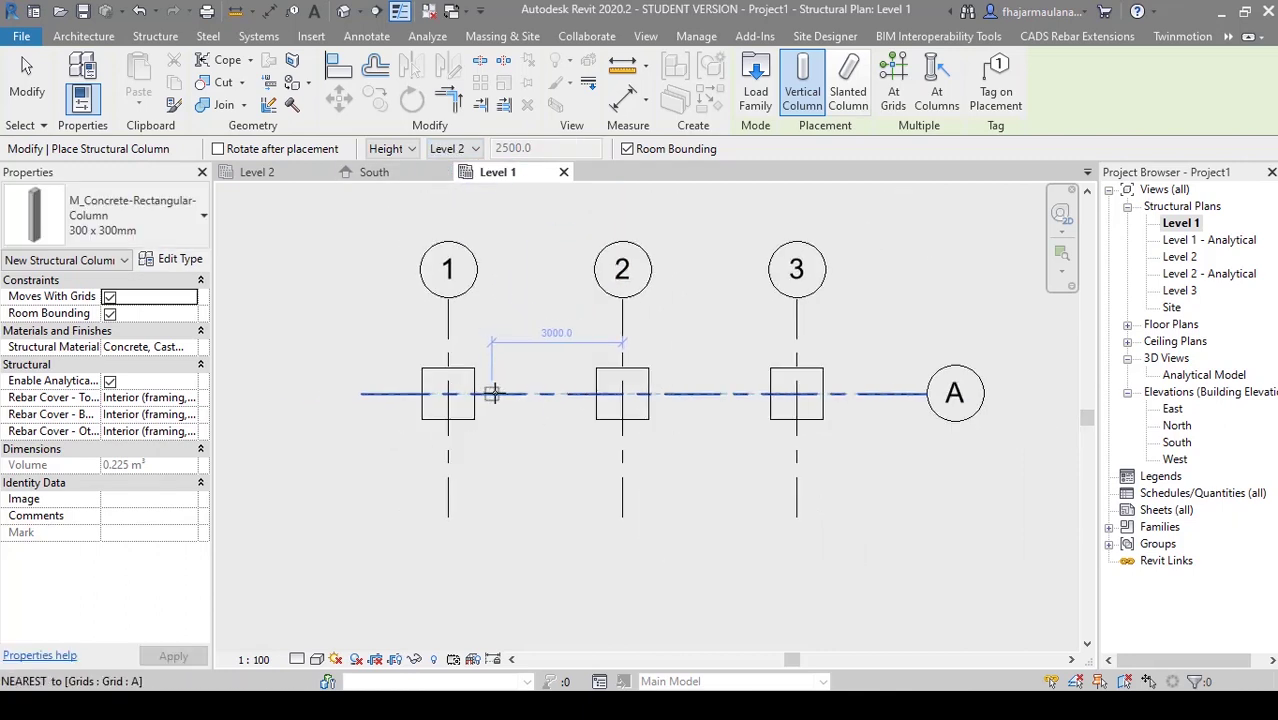
pyautogui.click(893, 90)
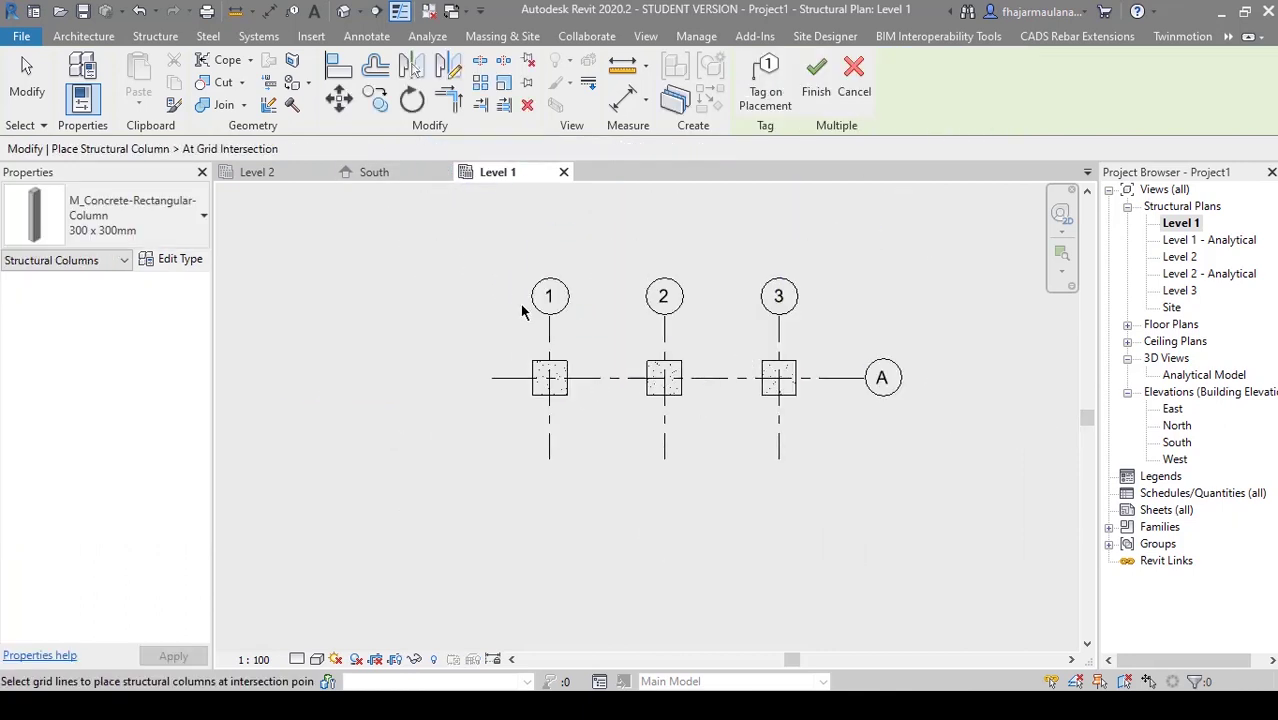
pyautogui.moveTo(462, 252); pyautogui.dragTo(932, 520)
pyautogui.scroll(2, 672, 509)
pyautogui.moveTo(672, 509); pyautogui.dragTo(684, 552, button='middle')
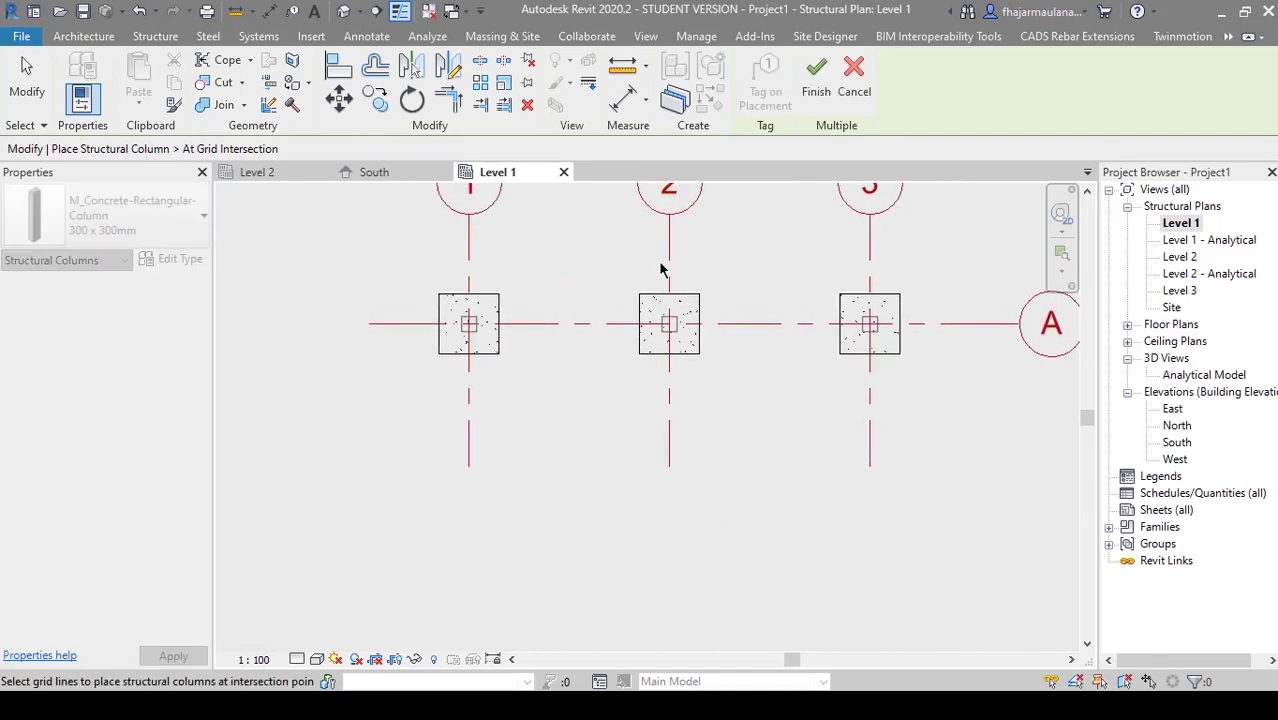
pyautogui.click(818, 70)
pyautogui.scroll(2, 540, 400)
pyautogui.press('Escape')
pyautogui.press('Escape')
pyautogui.moveTo(636, 508); pyautogui.dragTo(561, 498, button='middle')
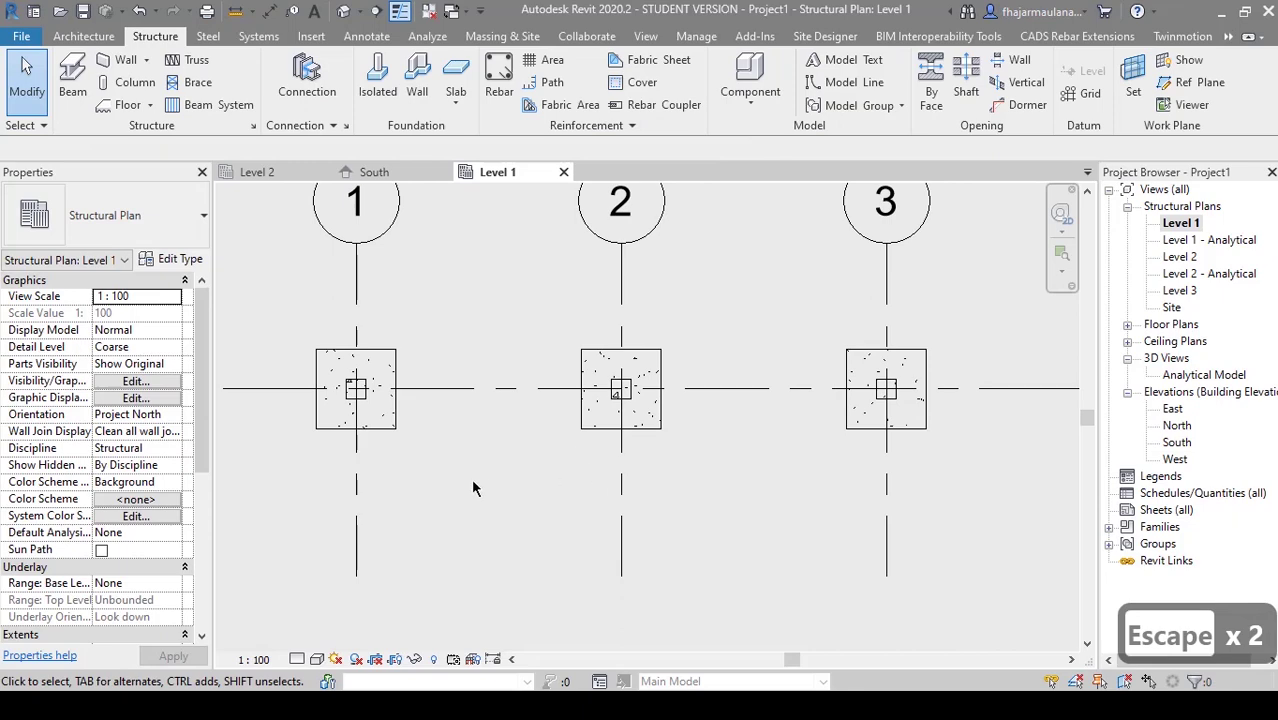
# - Open the default 3D view and examine the columns and footings in relation to the levels
pyautogui.moveTo(476, 482); pyautogui.dragTo(488, 490, button='middle')
pyautogui.scroll(-2, 577, 494)
pyautogui.moveTo(578, 507); pyautogui.dragTo(571, 507, button='middle')
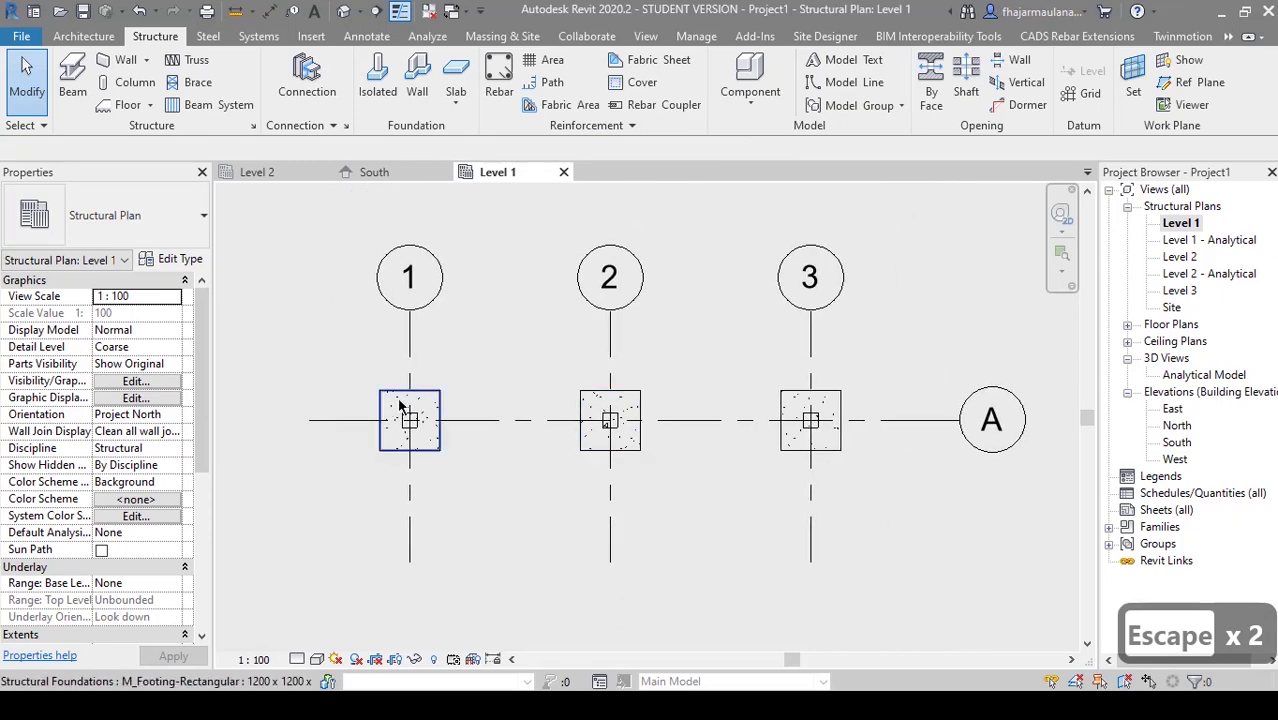
pyautogui.click(343, 11)
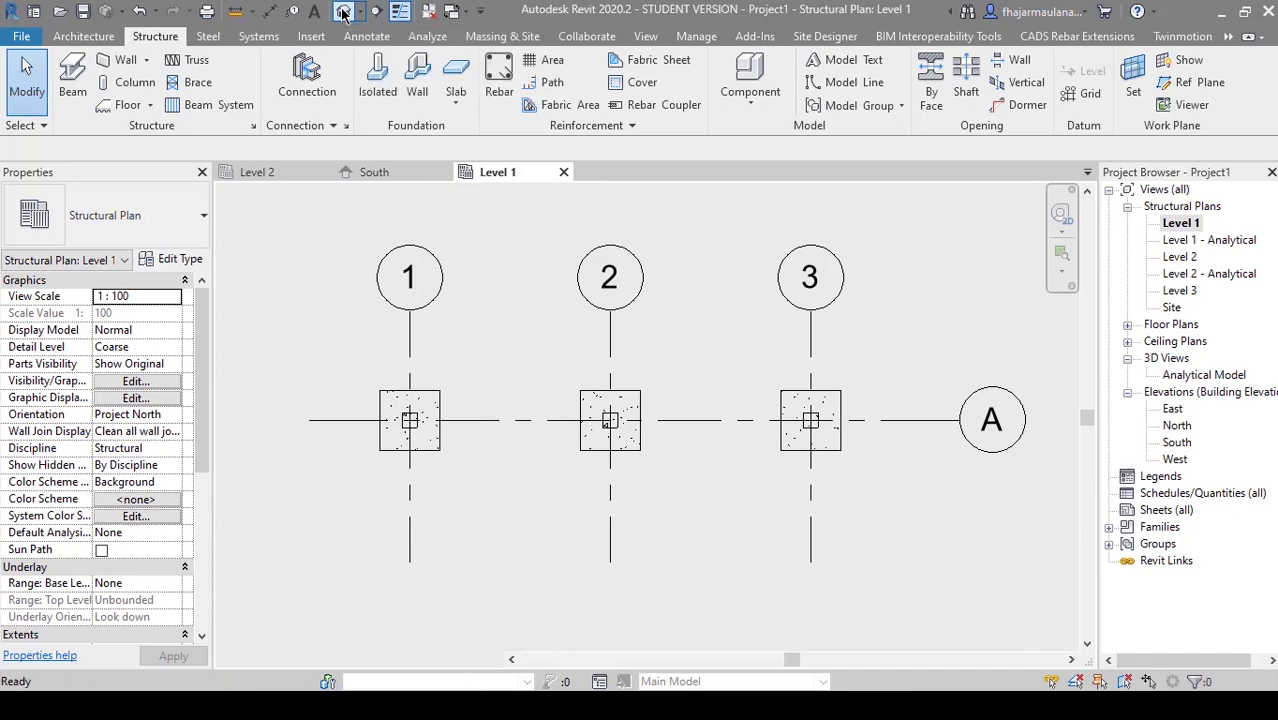
pyautogui.keyDown('shift'); pyautogui.moveTo(592, 402); pyautogui.dragTo(580, 398, button='middle'); pyautogui.keyUp('shift')
pyautogui.scroll(3, 640, 420)
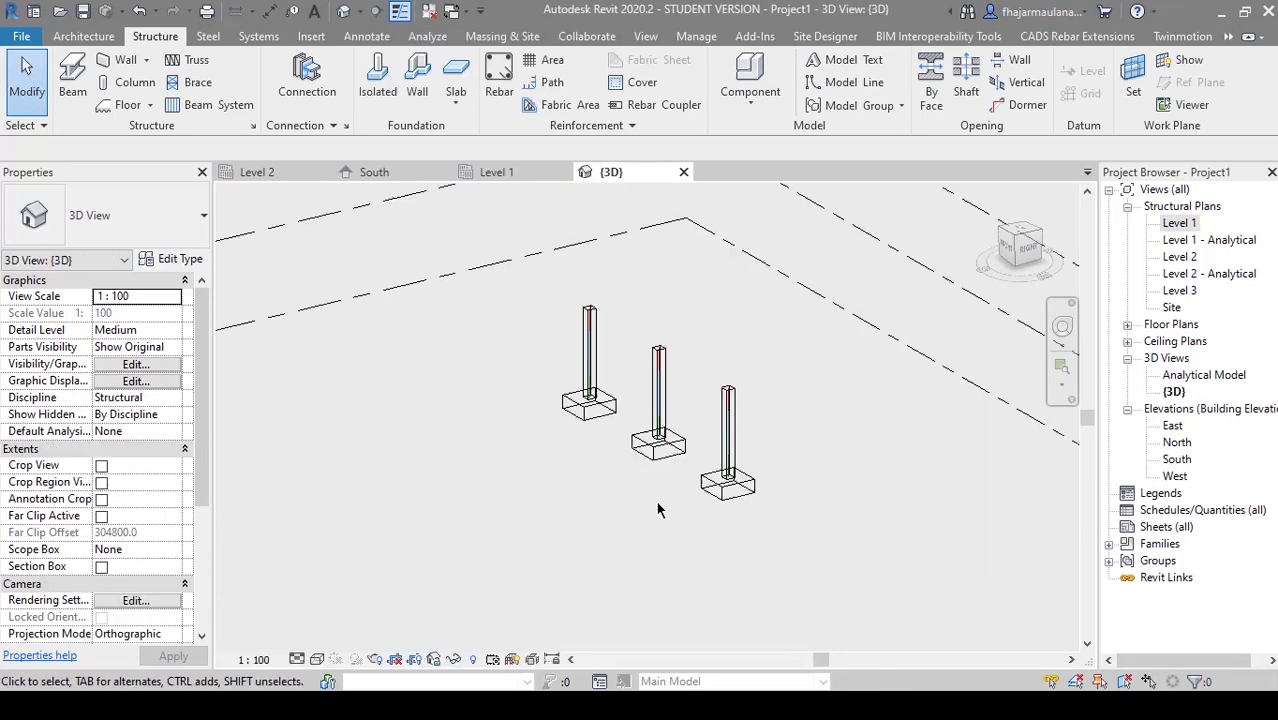
pyautogui.keyDown('shift'); pyautogui.moveTo(665, 434); pyautogui.dragTo(570, 480, button='middle'); pyautogui.keyUp('shift')
pyautogui.scroll(-4, 705, 514)
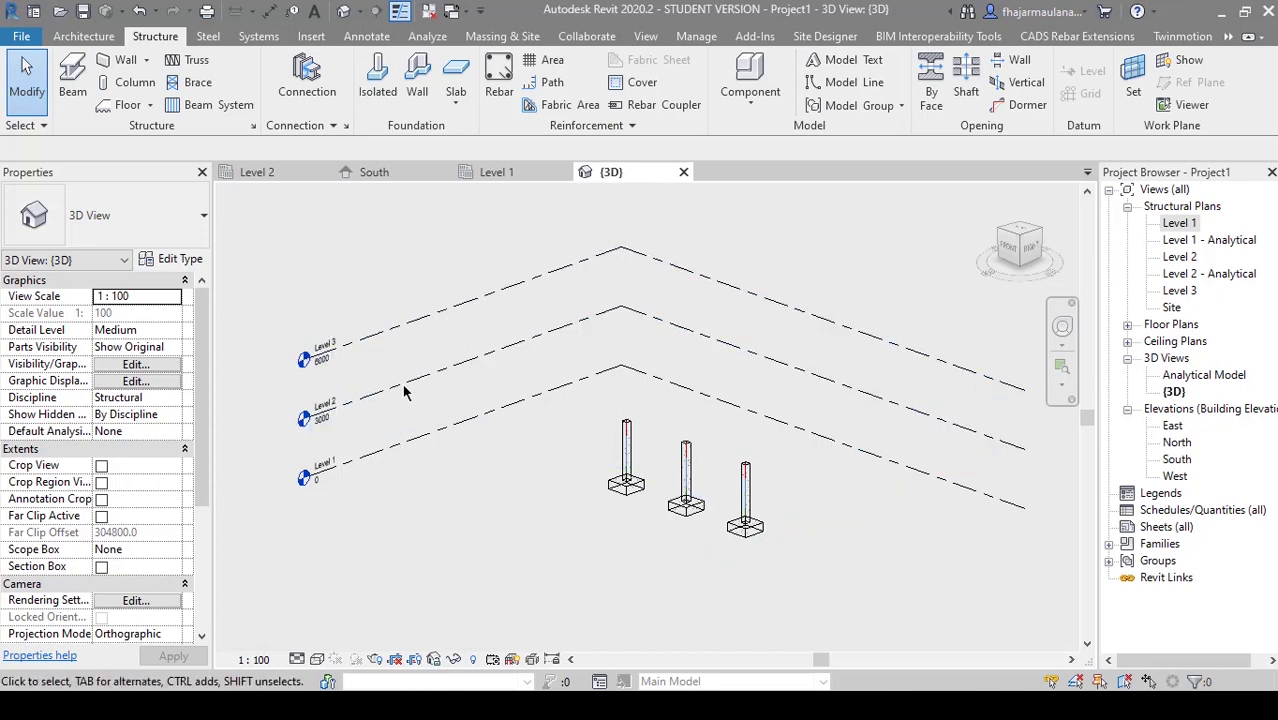
pyautogui.scroll(2, 470, 400)
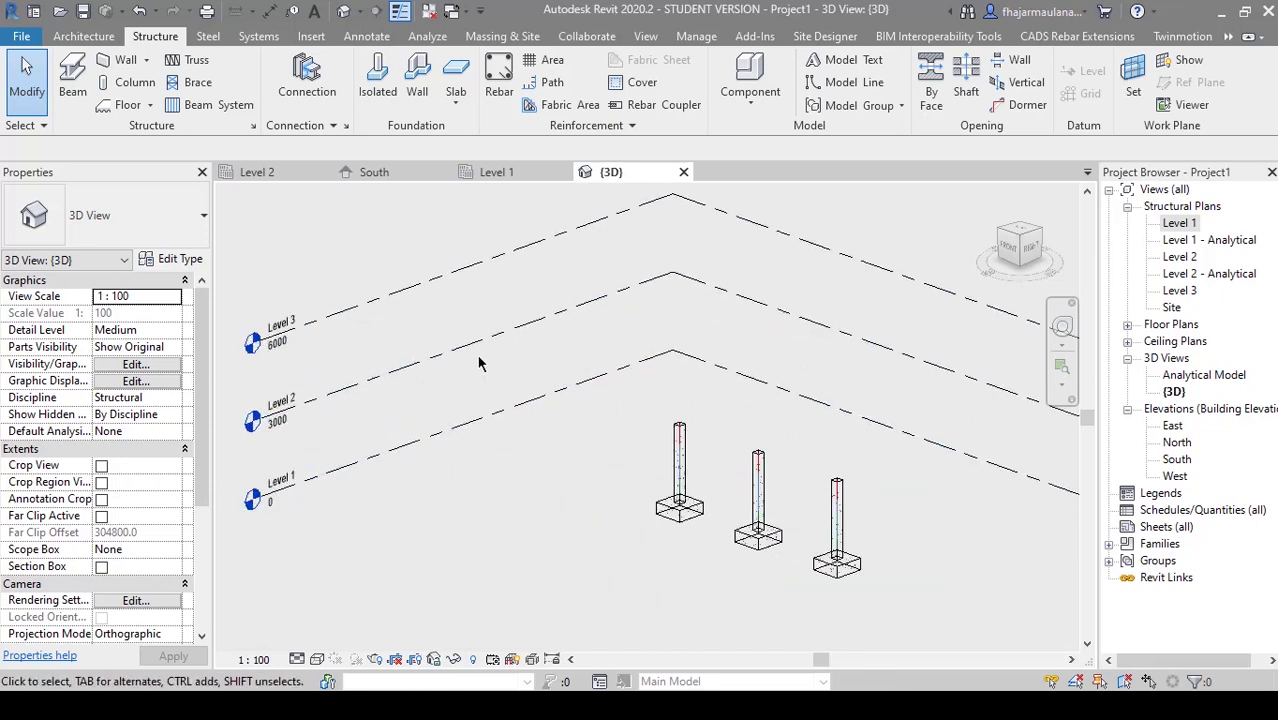
pyautogui.moveTo(662, 505); pyautogui.dragTo(659, 510, button='middle')
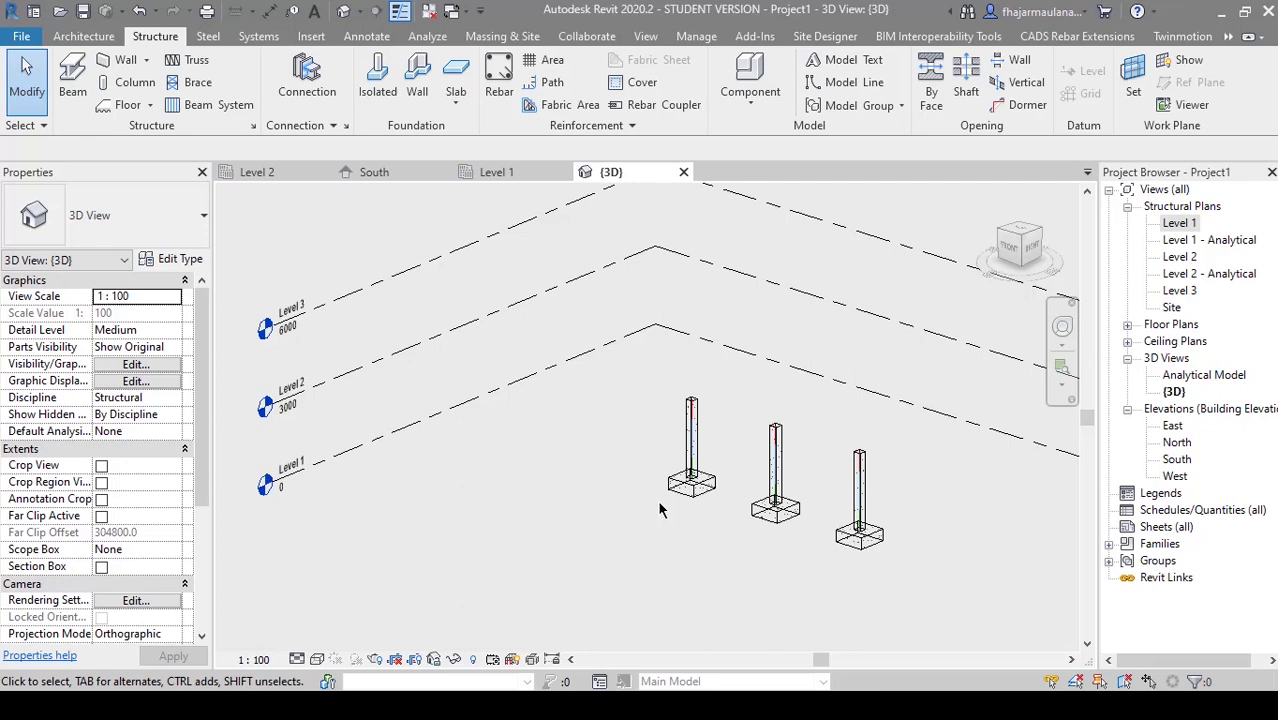
# - Hide the Levels annotation category in the 3D view through its Visibility/Graphic Overrides
pyautogui.press('v')
pyautogui.press('g')
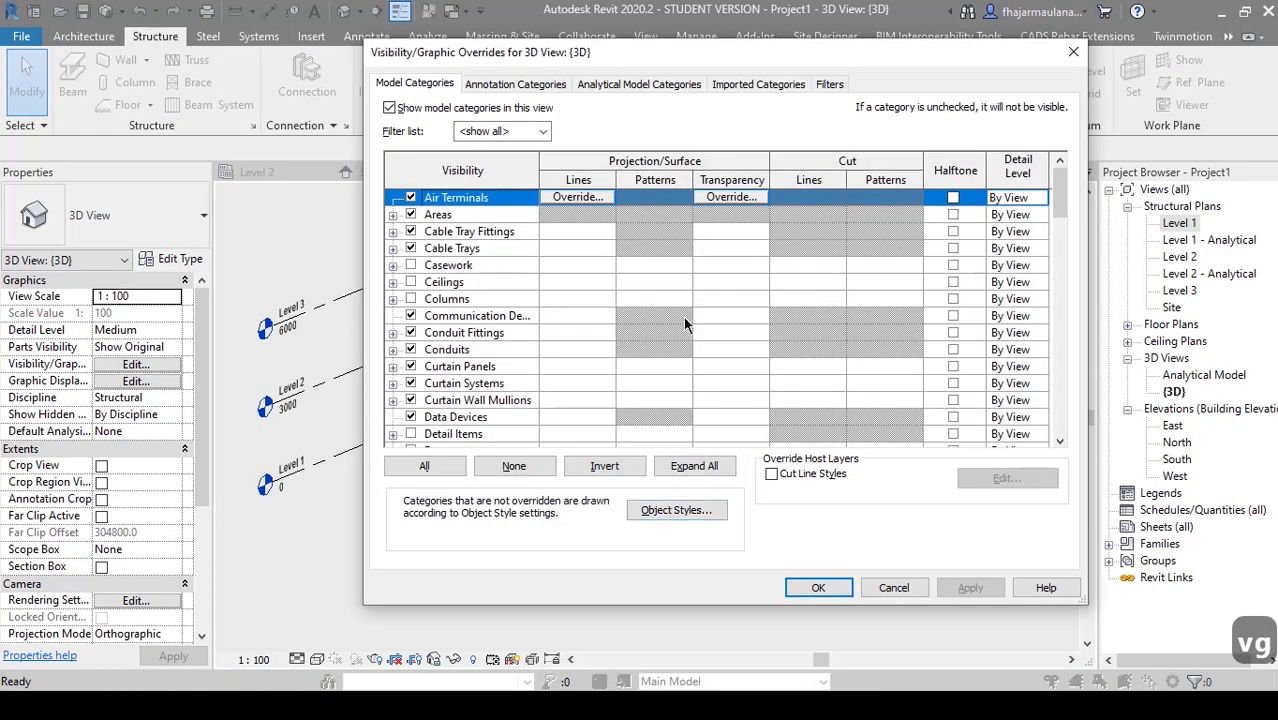
pyautogui.moveTo(607, 66); pyautogui.dragTo(590, 67)
pyautogui.click(508, 88)
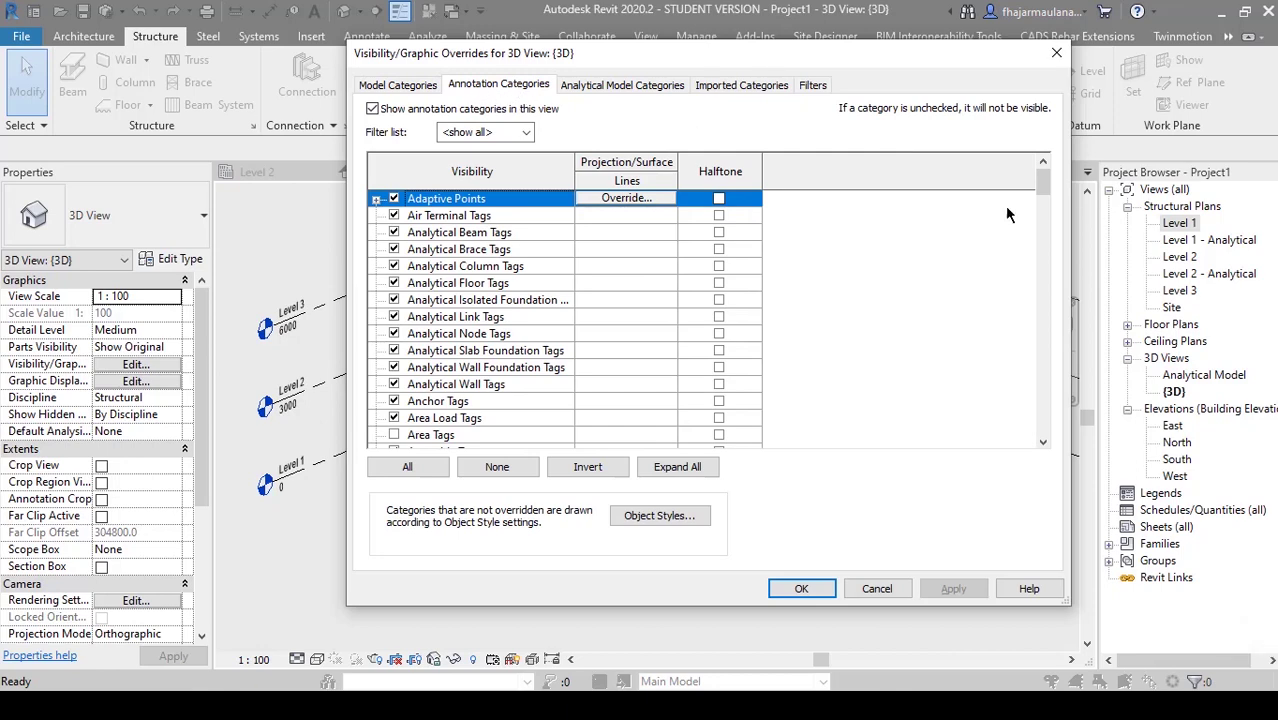
pyautogui.moveTo(1038, 193)
pyautogui.mouseDown()
pyautogui.moveTo(1041, 305)
pyautogui.moveTo(1041, 290)
pyautogui.mouseUp()
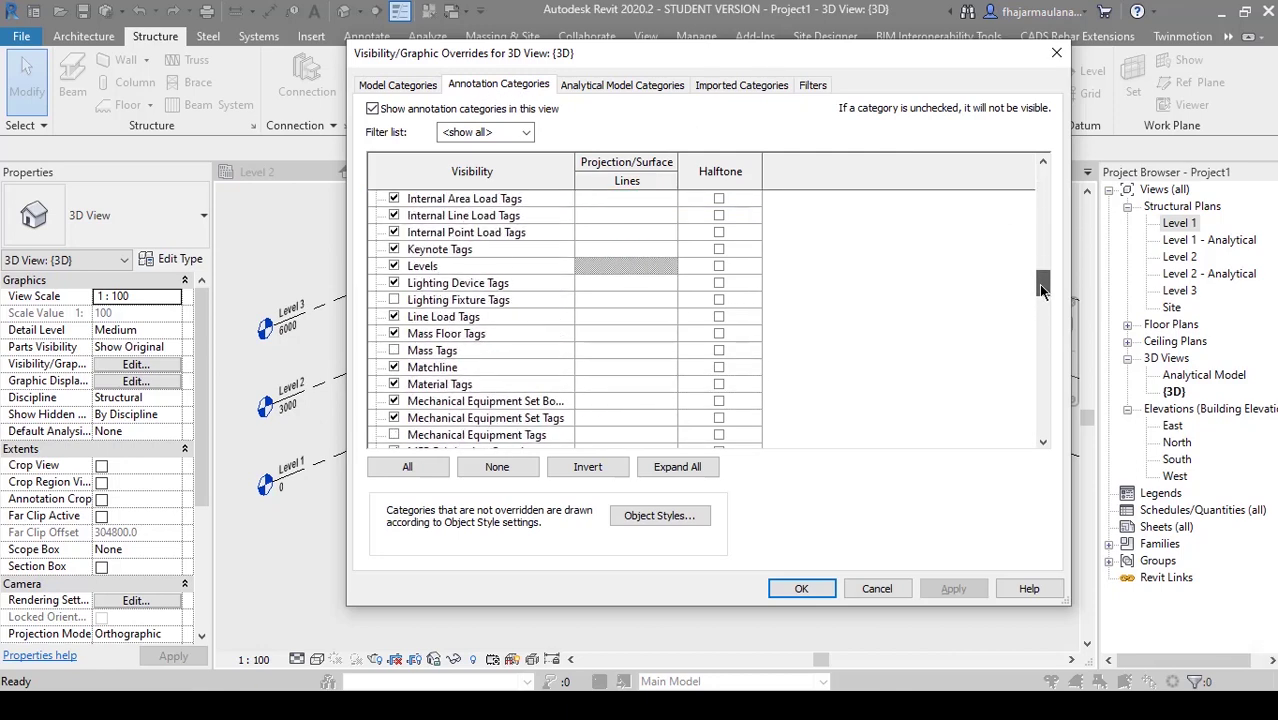
pyautogui.click(393, 266)
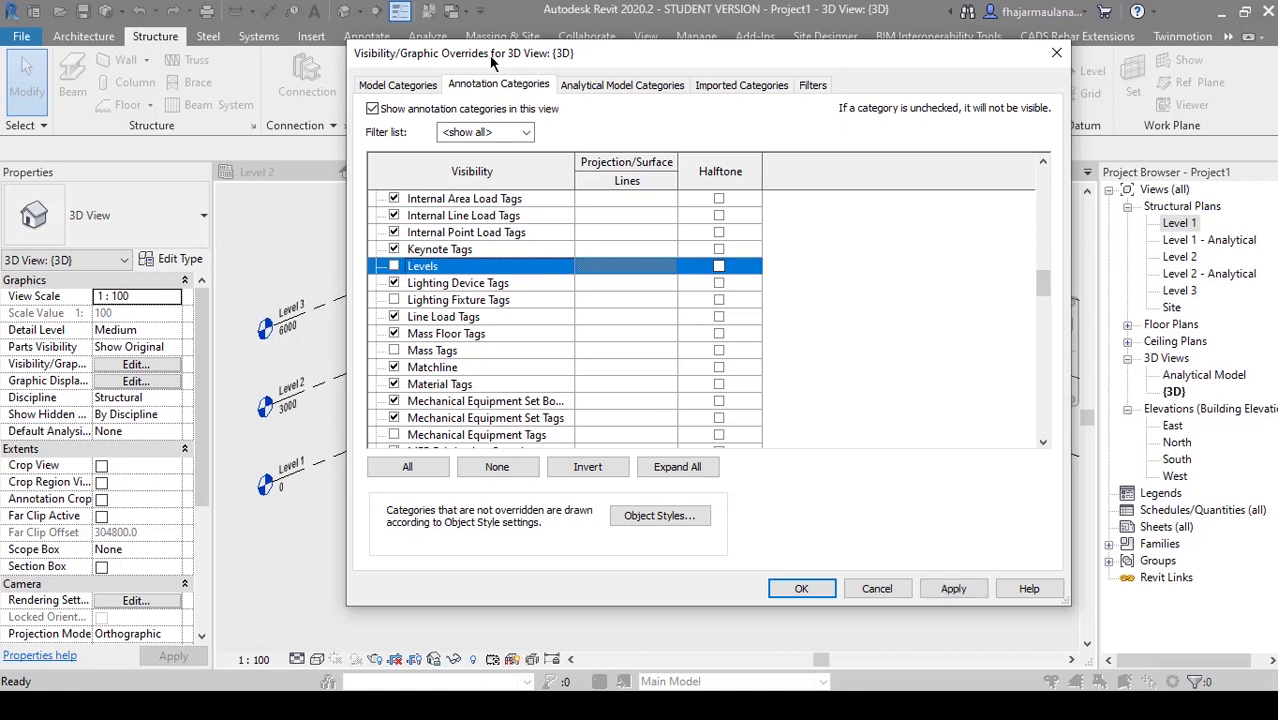
pyautogui.moveTo(490, 56); pyautogui.dragTo(512, 57)
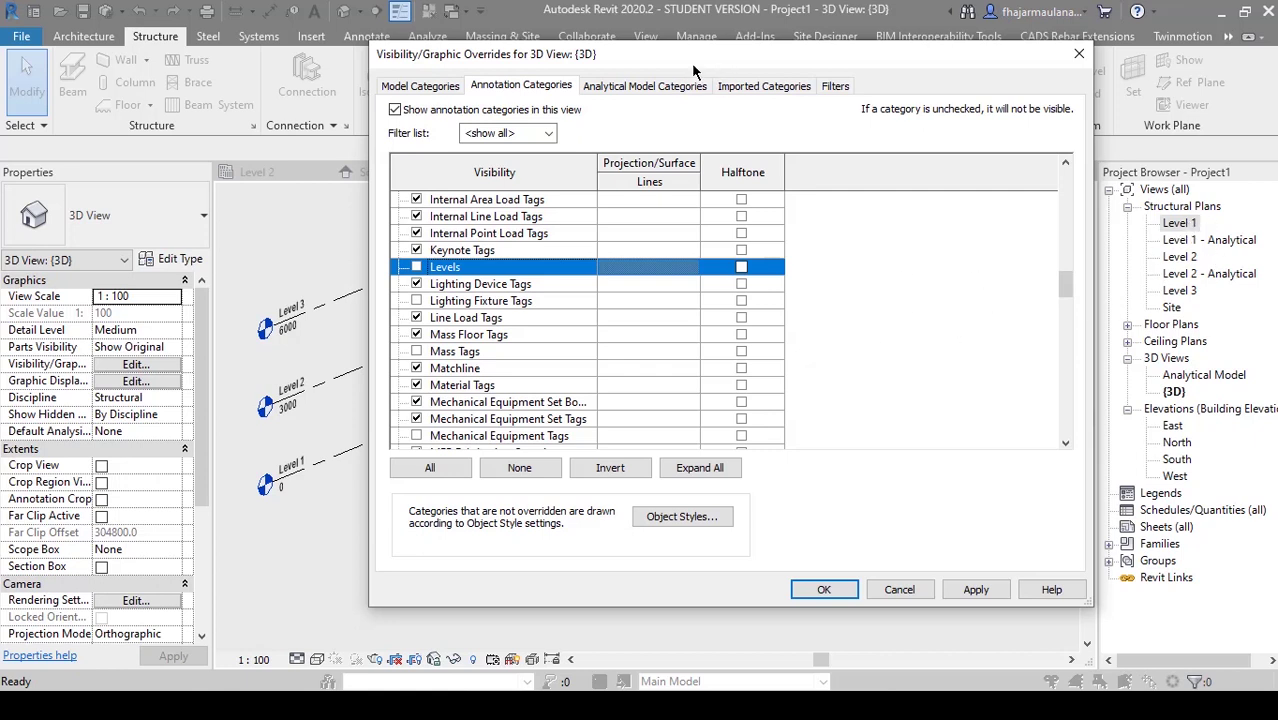
pyautogui.moveTo(692, 66); pyautogui.dragTo(666, 66)
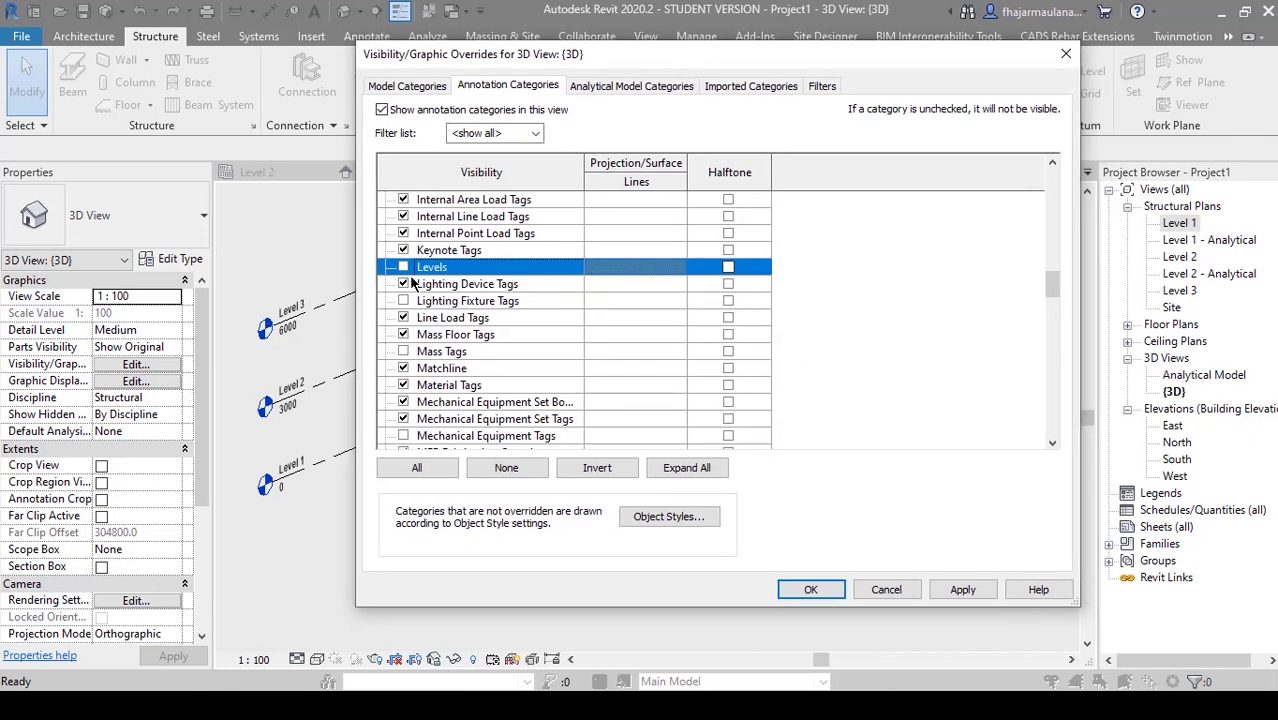
pyautogui.click(826, 594)
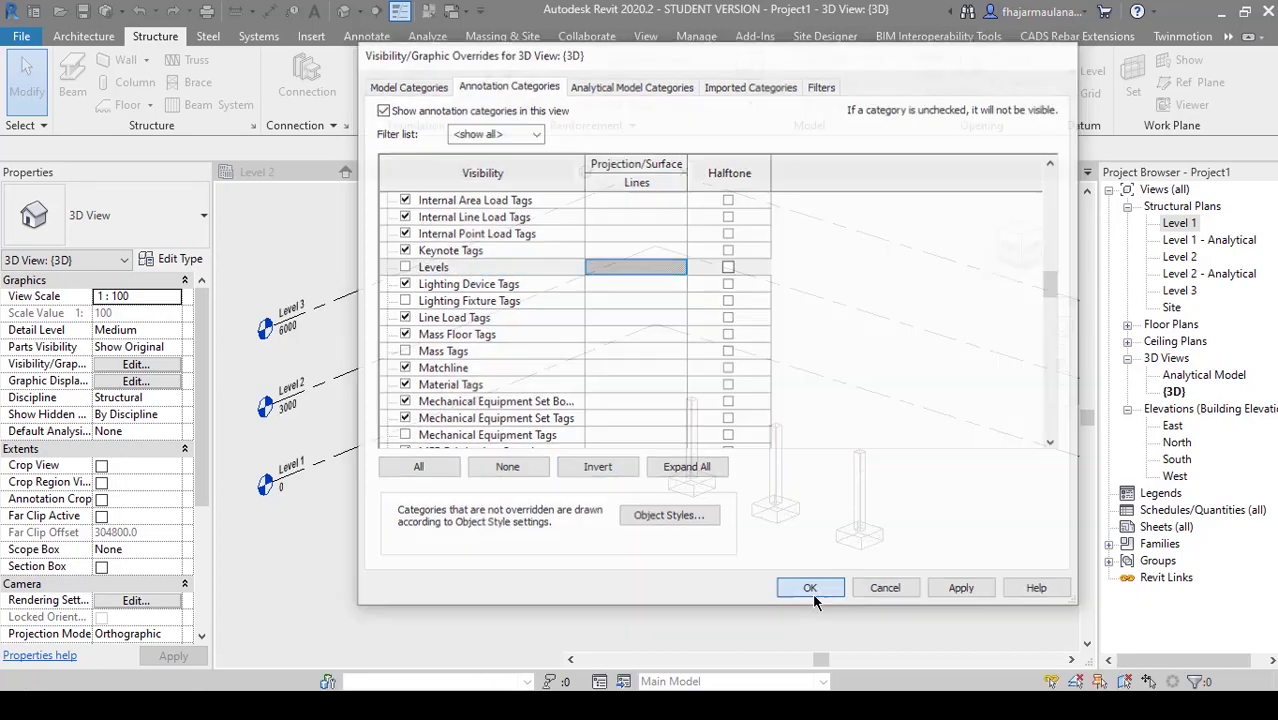
# - Examine the columns and their rectangular footings up close in the 3D view
pyautogui.scroll(3, 753, 508)
pyautogui.moveTo(753, 508); pyautogui.dragTo(628, 533, button='middle')
pyautogui.scroll(1, 628, 533)
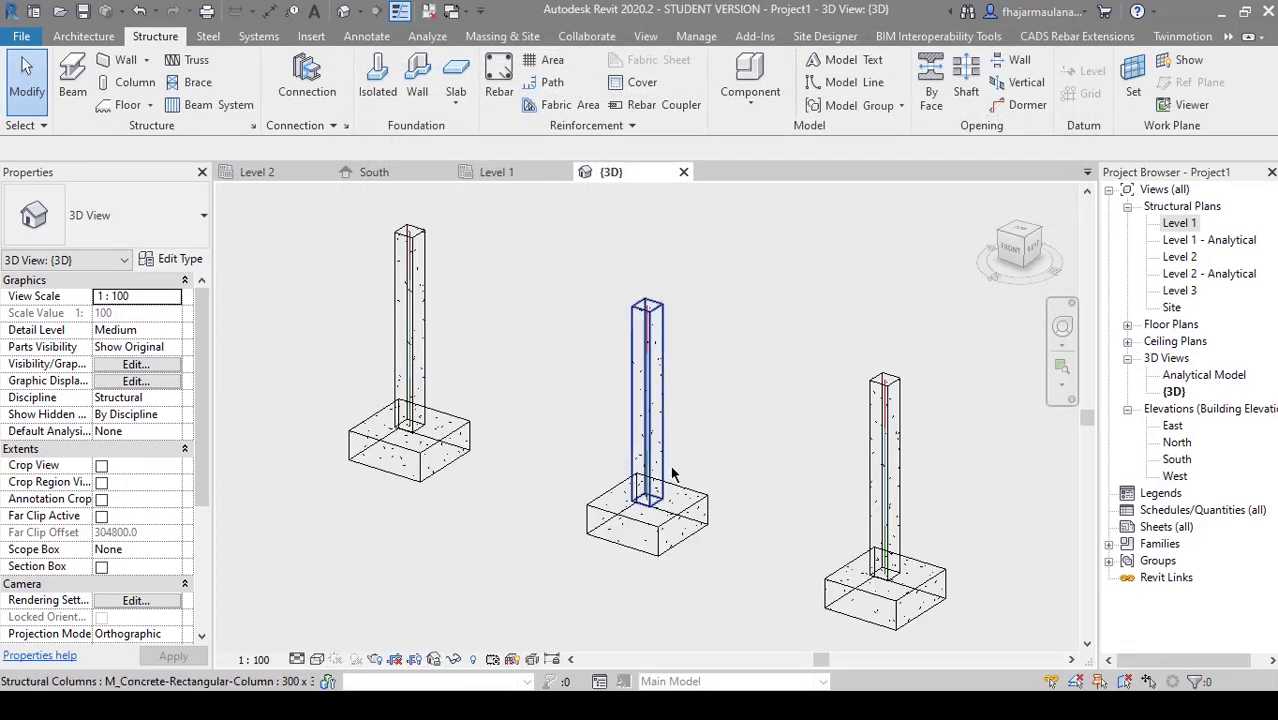
pyautogui.scroll(3, 666, 478)
pyautogui.moveTo(563, 484); pyautogui.dragTo(705, 496, button='middle')
pyautogui.moveTo(285, 453); pyautogui.dragTo(500, 492, button='middle')
pyautogui.scroll(-1, 577, 379)
pyautogui.moveTo(577, 379); pyautogui.dragTo(614, 458, button='middle')
pyautogui.scroll(1, 539, 537)
pyautogui.moveTo(539, 537); pyautogui.dragTo(491, 481, button='middle')
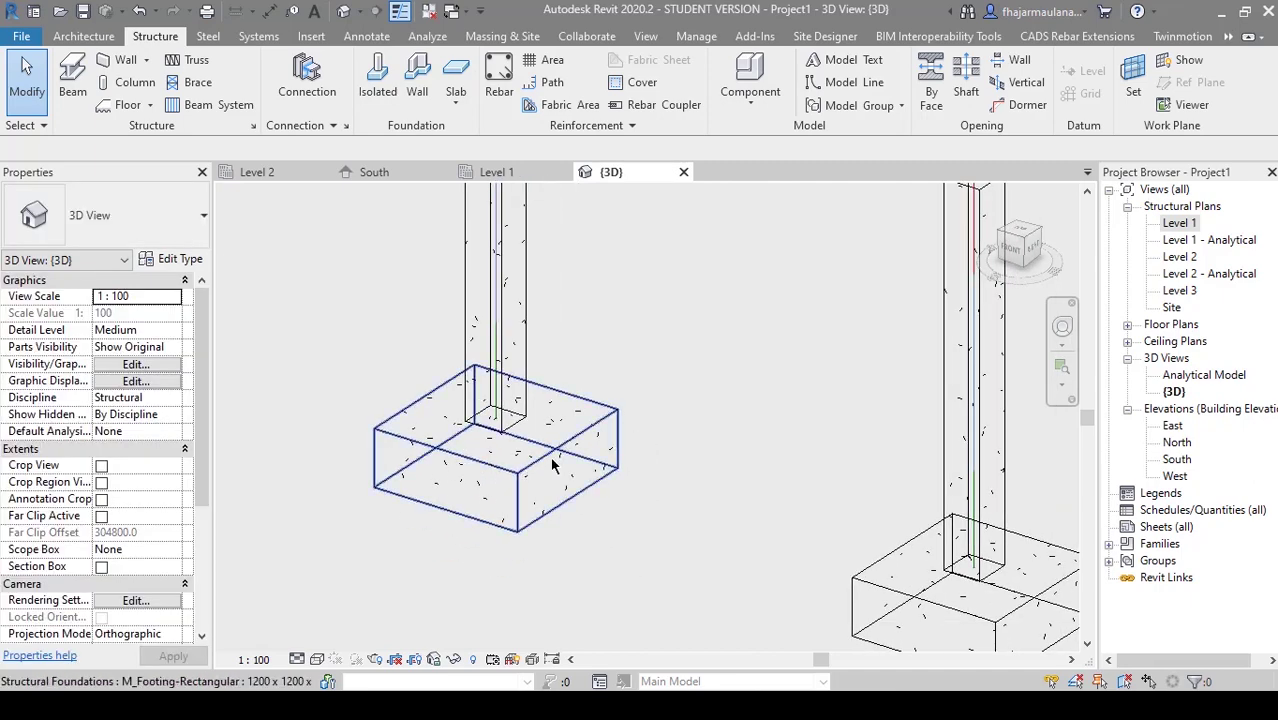
# - Try the Hidden Line visual style in the 3D view, set it to Shaded, and examine the model from several angles
pyautogui.click(318, 660)
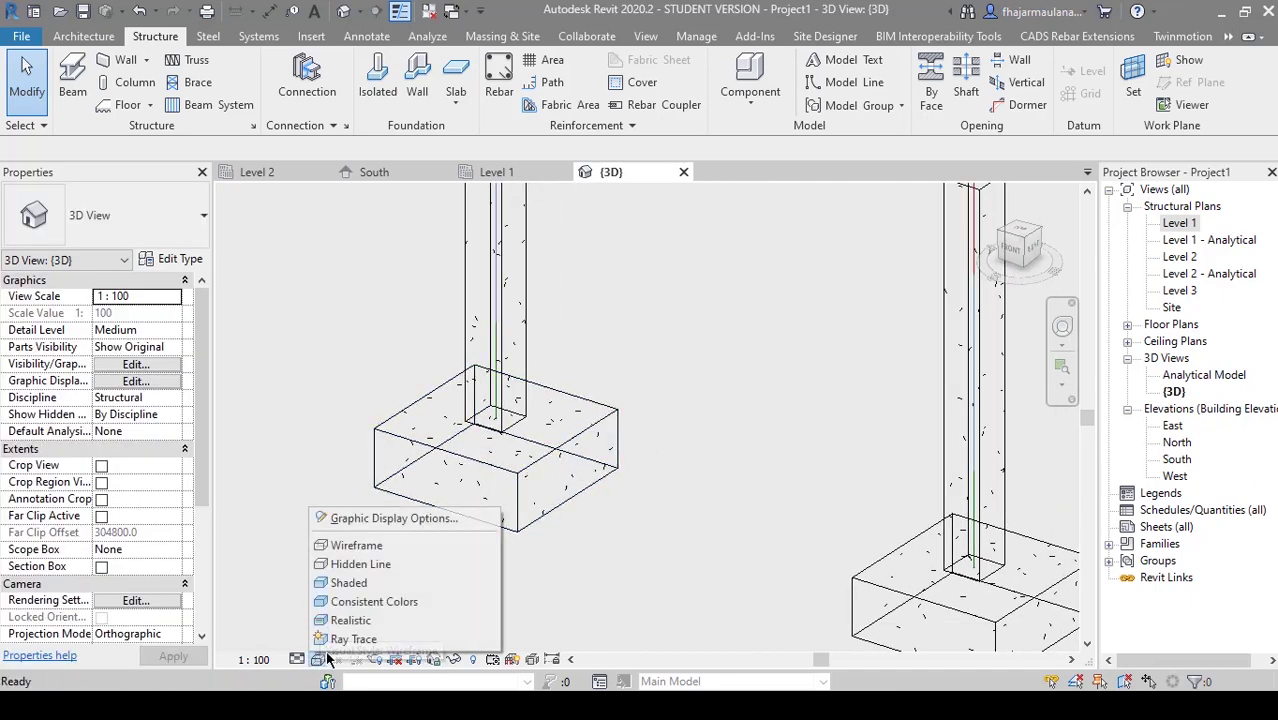
pyautogui.click(360, 564)
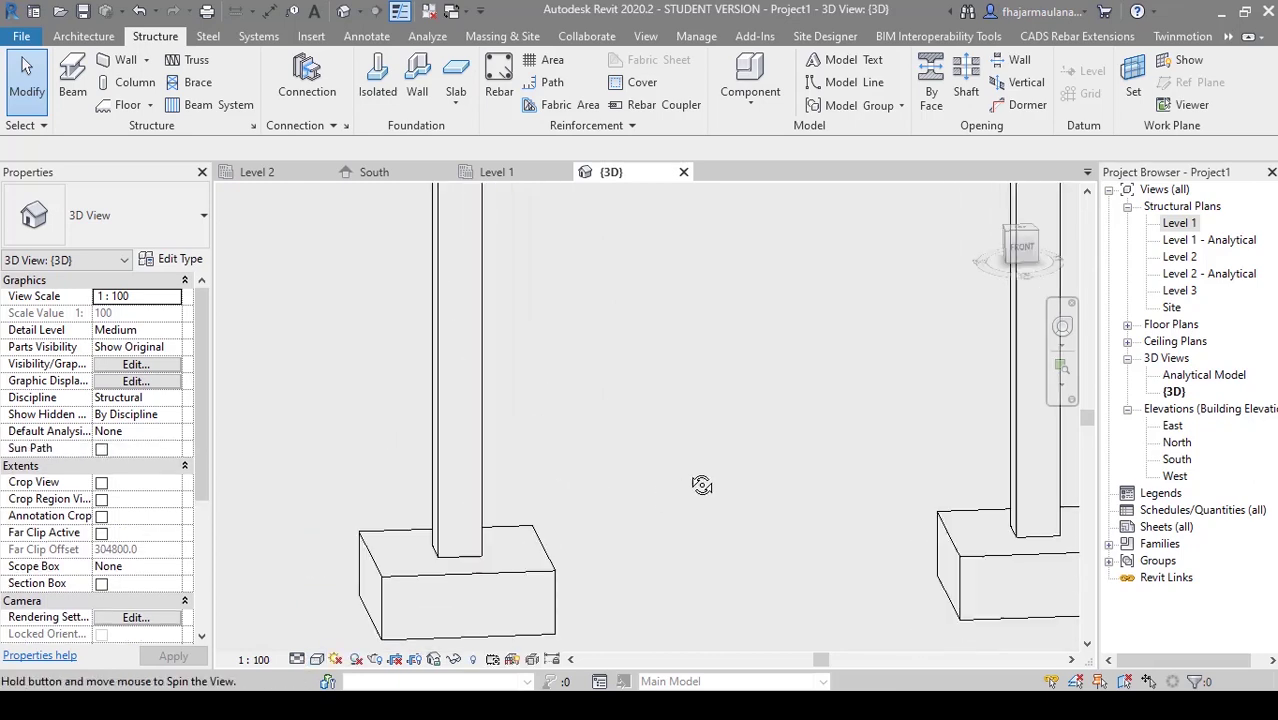
pyautogui.click(318, 660)
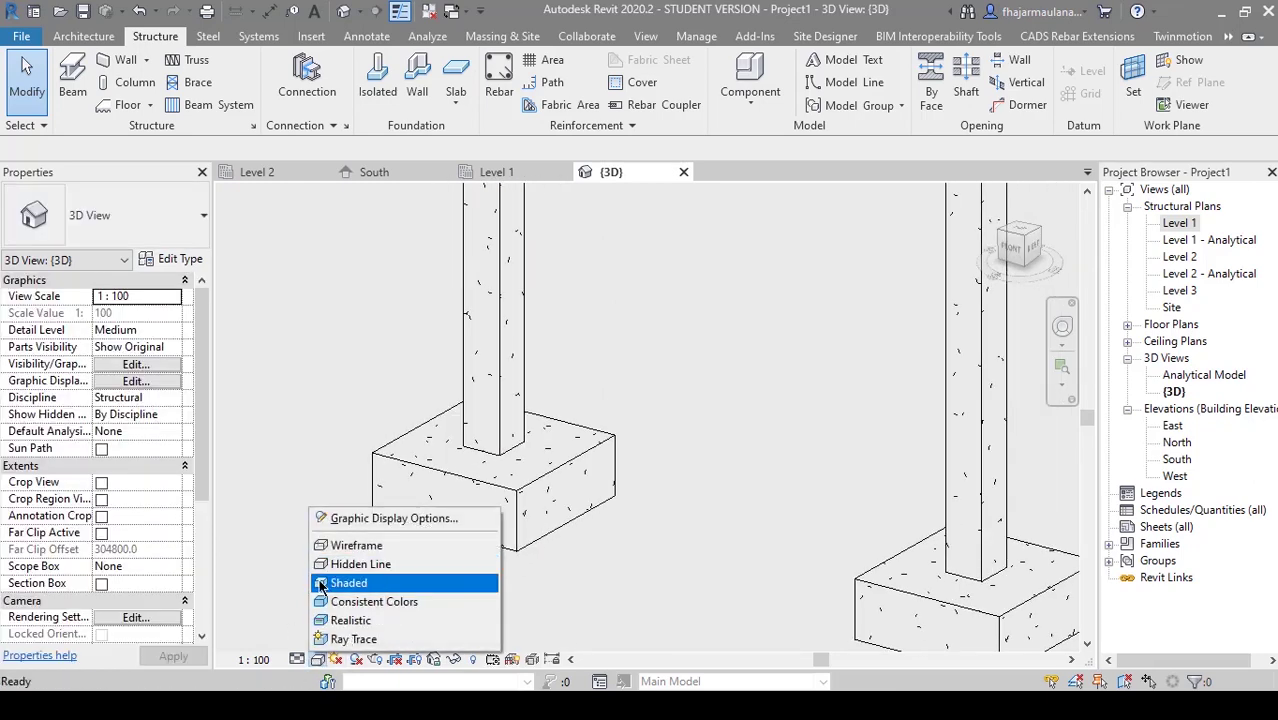
pyautogui.click(354, 583)
pyautogui.scroll(-3, 488, 446)
pyautogui.keyDown('shift'); pyautogui.moveTo(905, 540); pyautogui.dragTo(750, 574, button='middle'); pyautogui.keyUp('shift')
pyautogui.scroll(3, 745, 575)
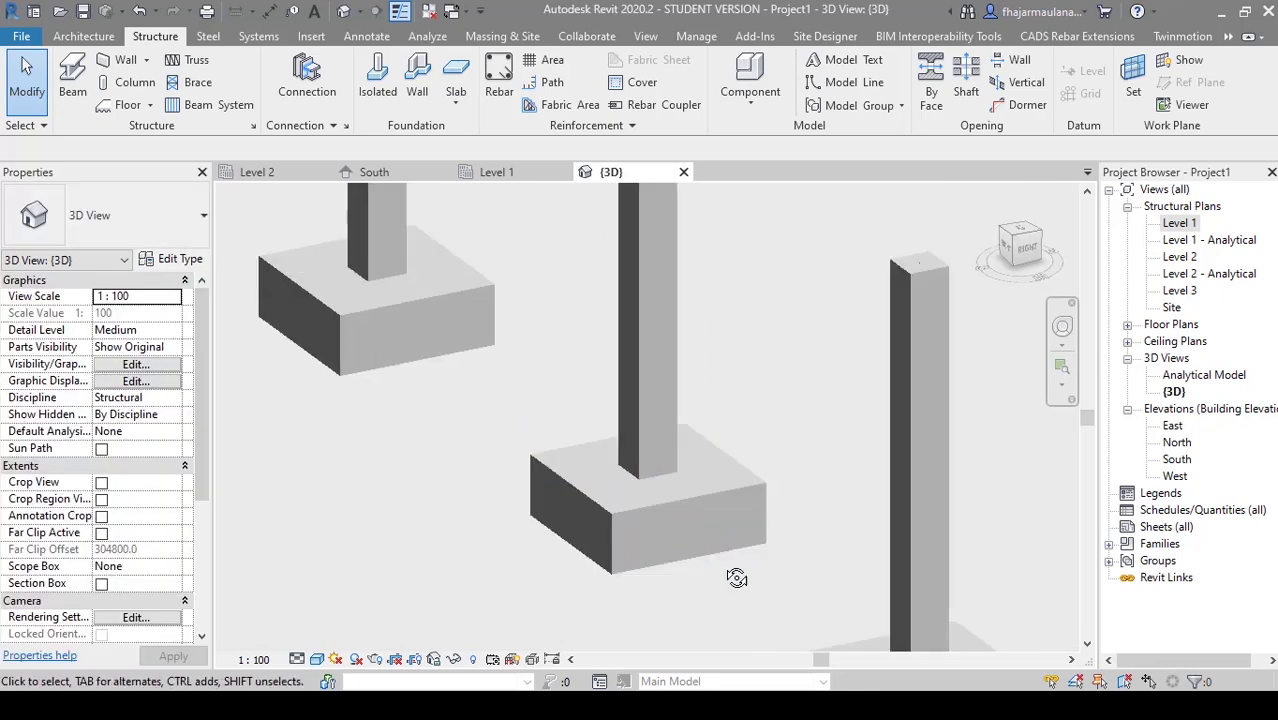
pyautogui.keyDown('shift'); pyautogui.moveTo(655, 508); pyautogui.dragTo(560, 458, button='middle'); pyautogui.keyUp('shift')
pyautogui.scroll(-4, 803, 521)
pyautogui.scroll(-3, 668, 530)
# - Copy the three concrete columns to the clipboard, without the footings
pyautogui.moveTo(850, 472); pyautogui.dragTo(430, 294)
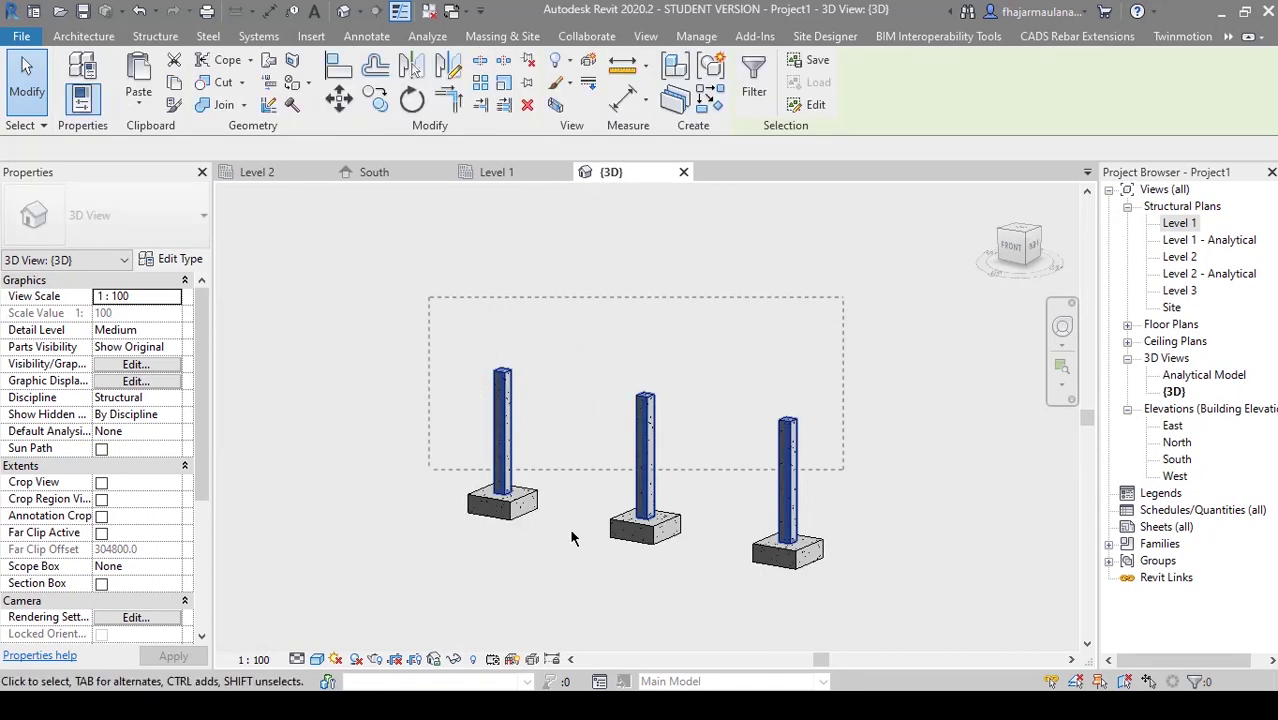
pyautogui.click(173, 83)
# - Try to paste the copied columns aligned to Level 1, and undo the paste
pyautogui.click(138, 95)
pyautogui.click(205, 171)
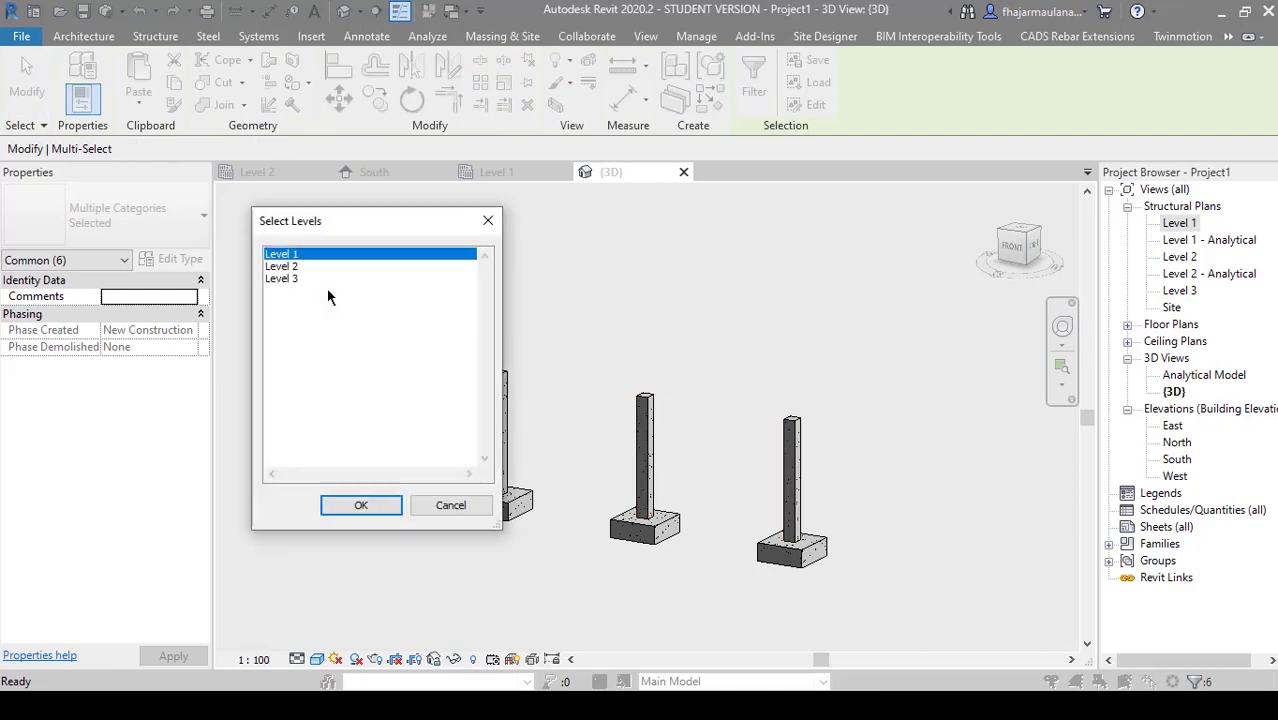
pyautogui.click(352, 504)
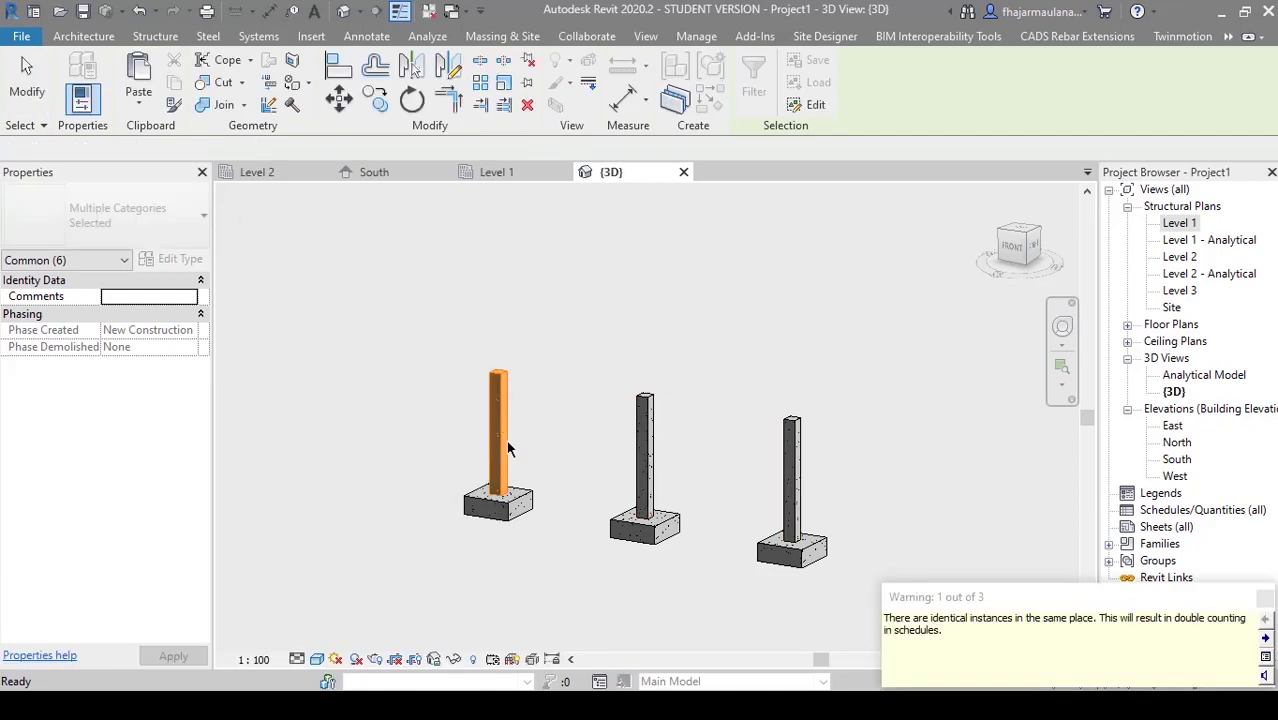
pyautogui.hotkey('ctrl', 'z')
# - Paste the copied columns aligned to the selected level Level 3, adding an upper column above each existing one
pyautogui.moveTo(795, 528); pyautogui.dragTo(404, 280)
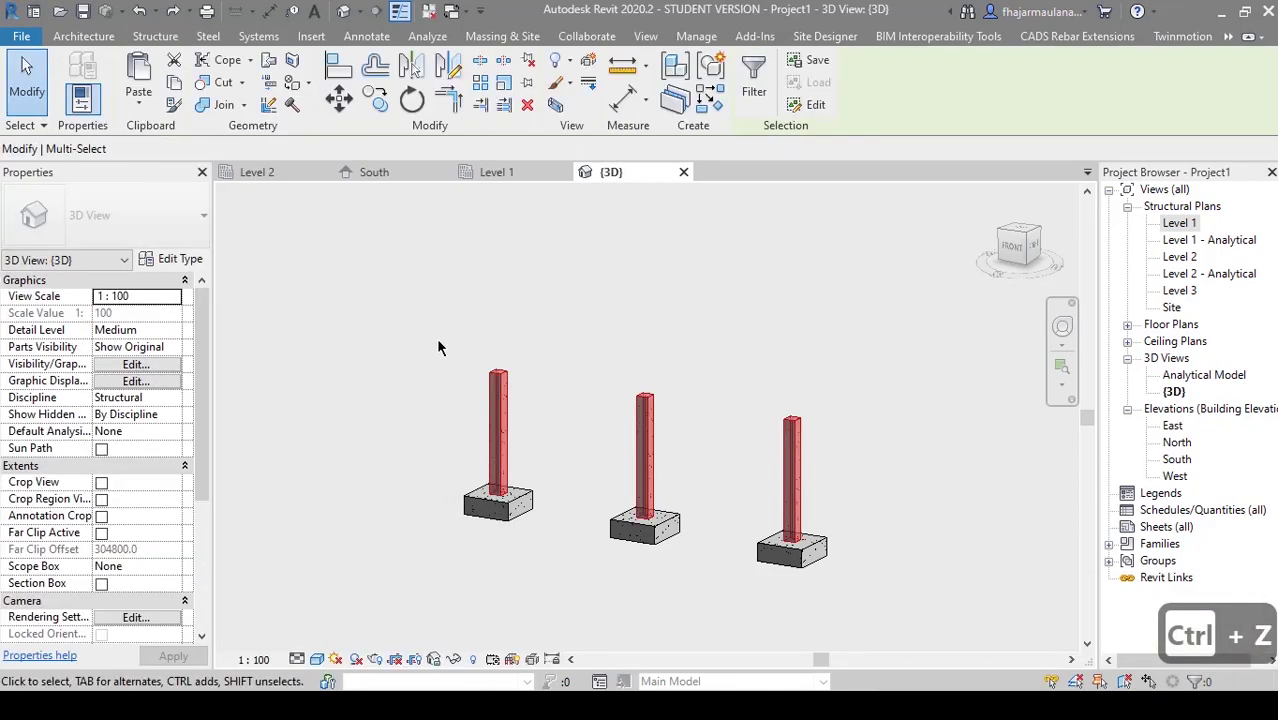
pyautogui.click(138, 100)
pyautogui.click(178, 175)
pyautogui.click(268, 278)
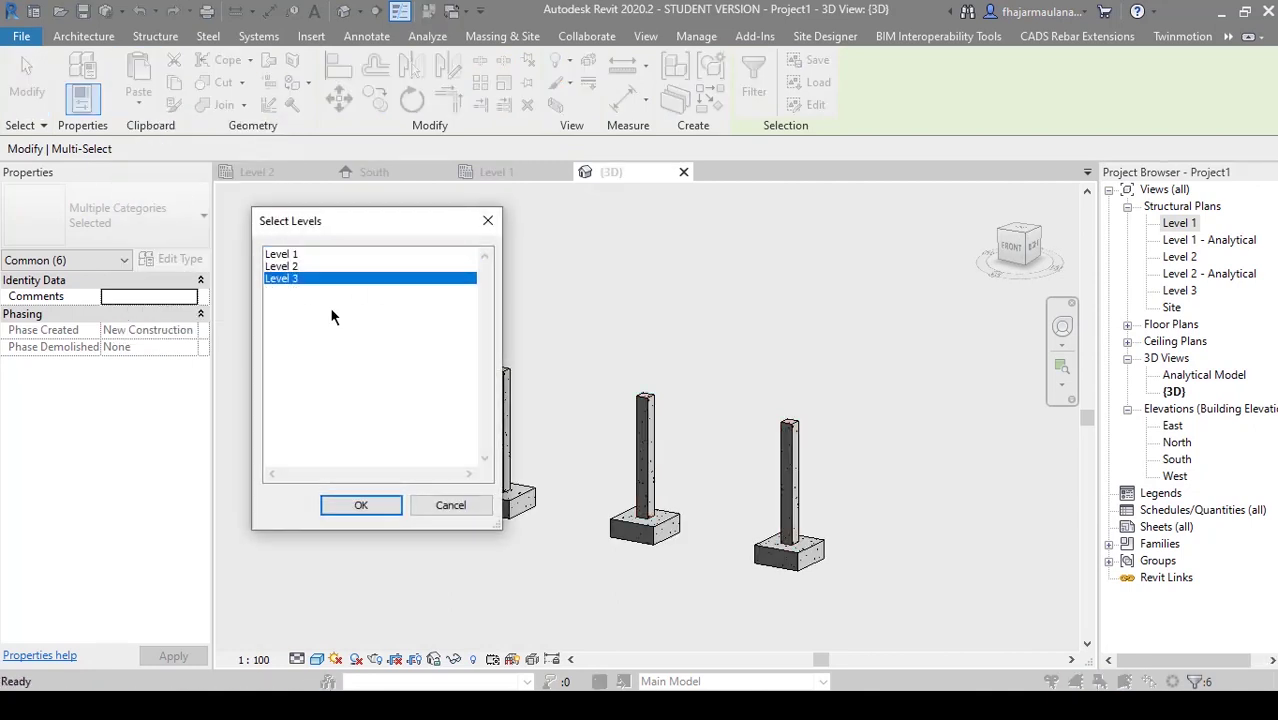
pyautogui.click(360, 505)
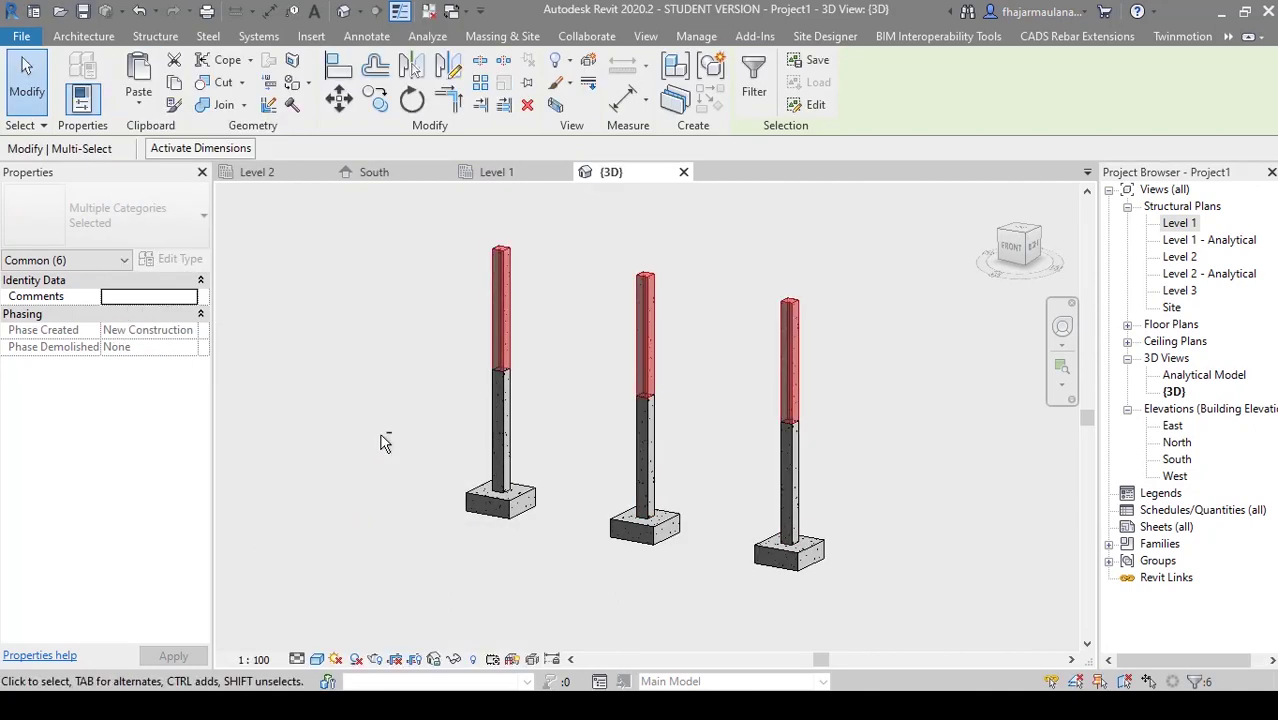
# - Check the base and top level constraints of the upper columns in their properties
pyautogui.keyDown('shift'); pyautogui.moveTo(385, 443); pyautogui.dragTo(408, 440, button='middle'); pyautogui.keyUp('shift')
pyautogui.click(623, 351)
pyautogui.click(803, 350)
pyautogui.moveTo(867, 330); pyautogui.dragTo(345, 251)
pyautogui.click(323, 380)
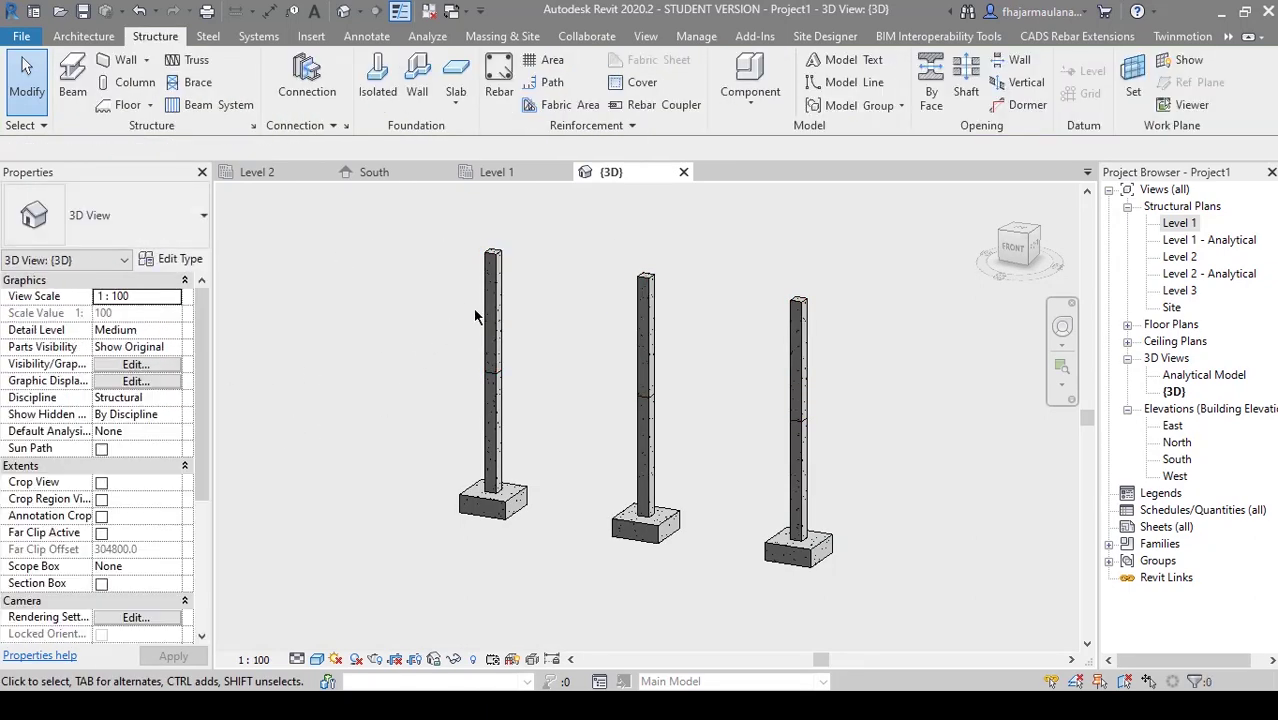
pyautogui.click(489, 315)
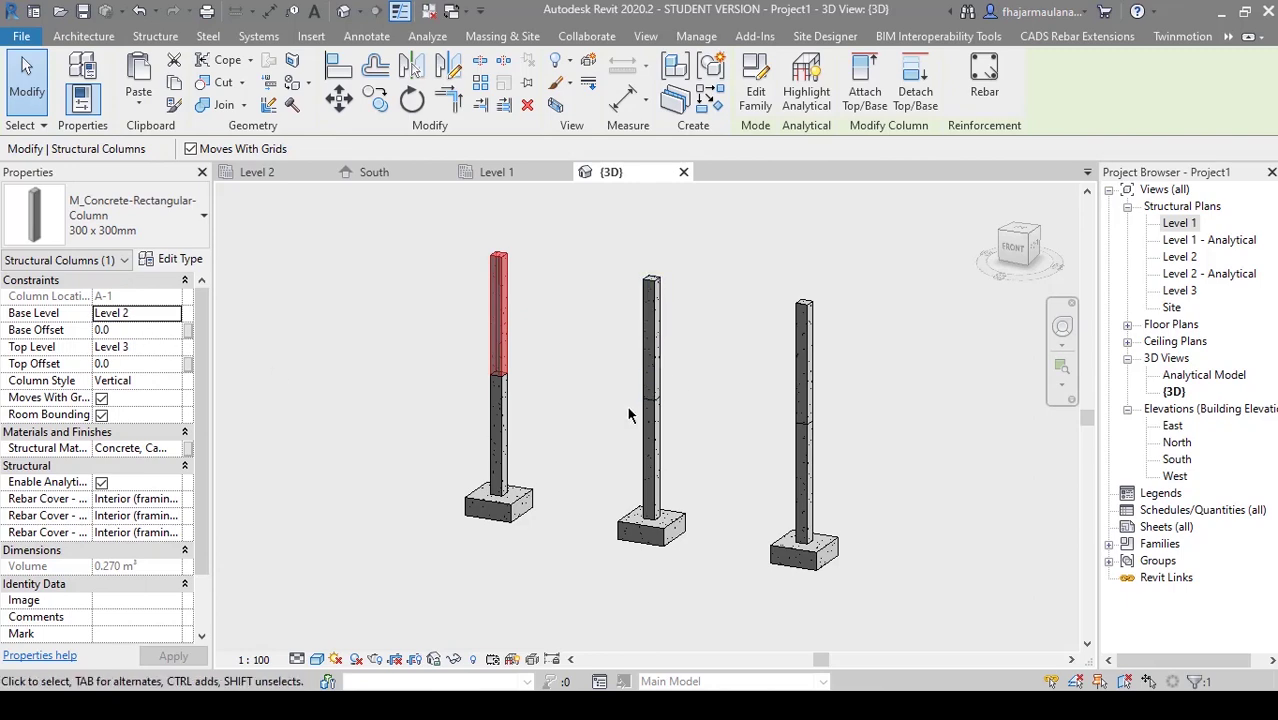
pyautogui.click(651, 395)
pyautogui.click(798, 365)
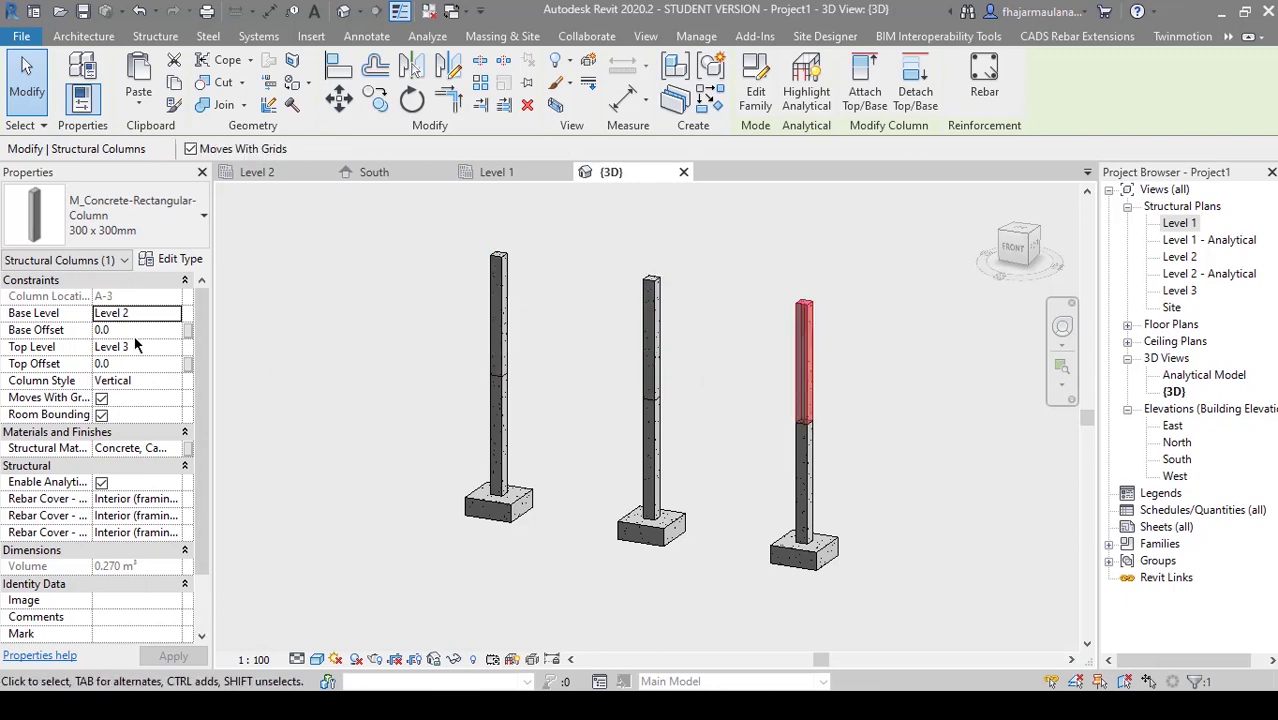
pyautogui.click(338, 400)
# - Review the Level 1 structural plan, and open the Level 2 structural plan with the column intersections in view
pyautogui.doubleClick(1180, 223)
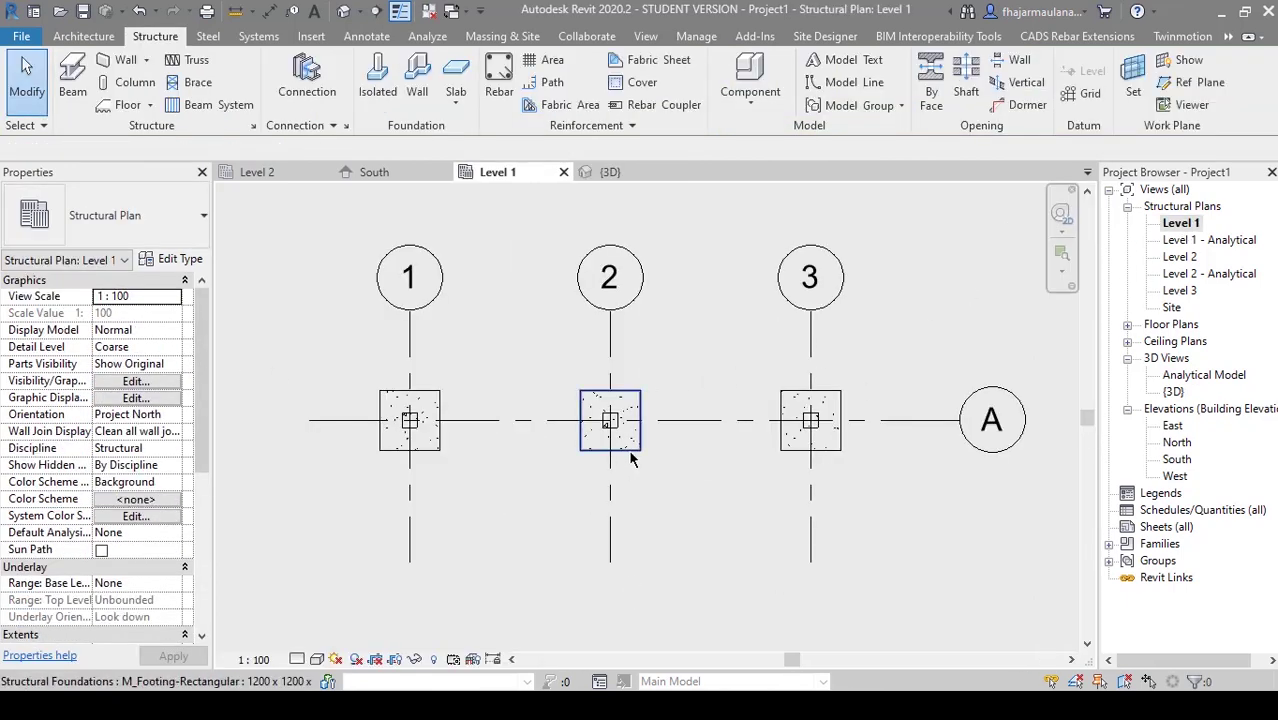
pyautogui.moveTo(503, 450); pyautogui.dragTo(553, 445, button='middle')
pyautogui.doubleClick(1178, 257)
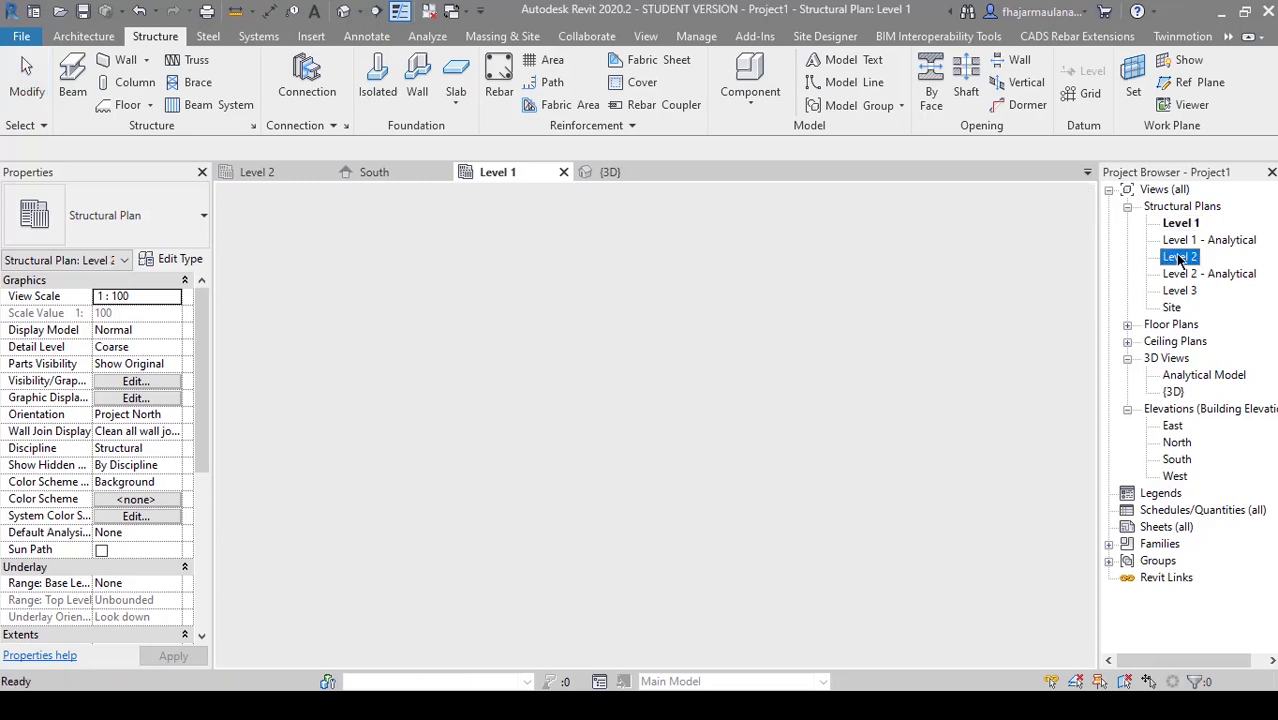
pyautogui.scroll(5, 580, 430)
pyautogui.scroll(-2, 633, 448)
pyautogui.moveTo(633, 448); pyautogui.dragTo(562, 491, button='middle')
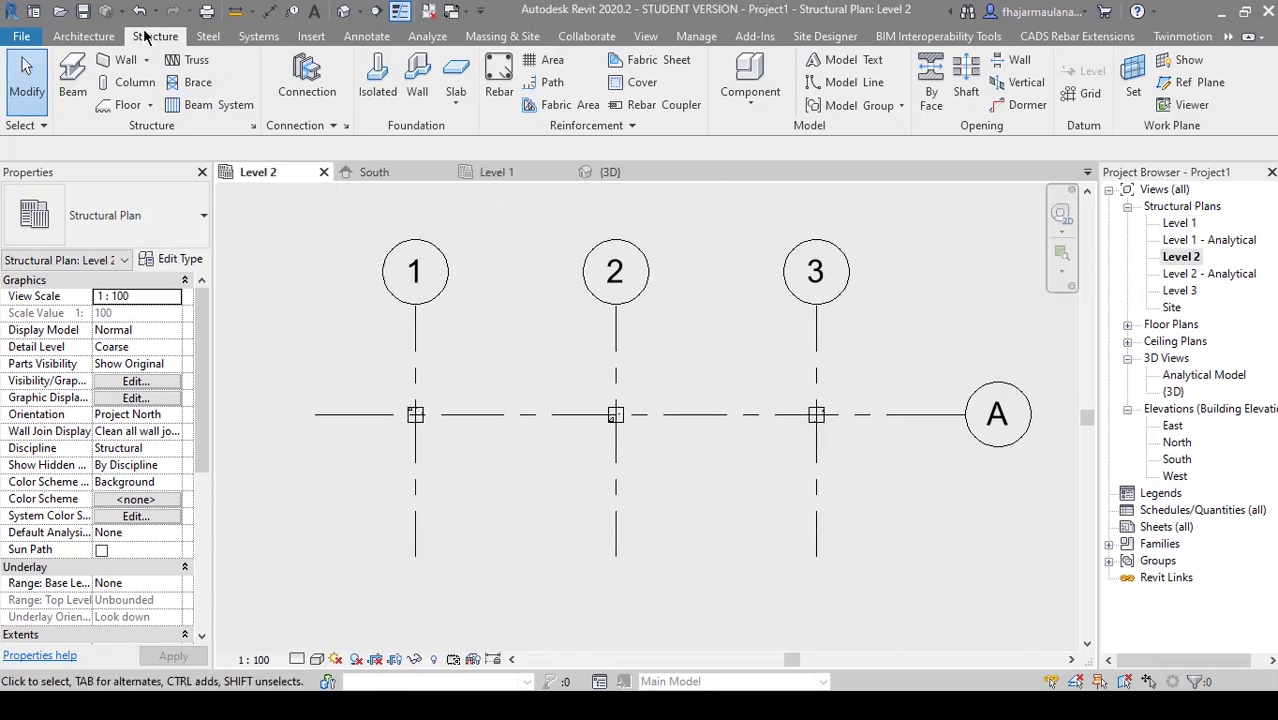
# - Start the Beam tool with the M_Concrete-Rectangular Beam 300 x 600mm type
pyautogui.click(72, 84)
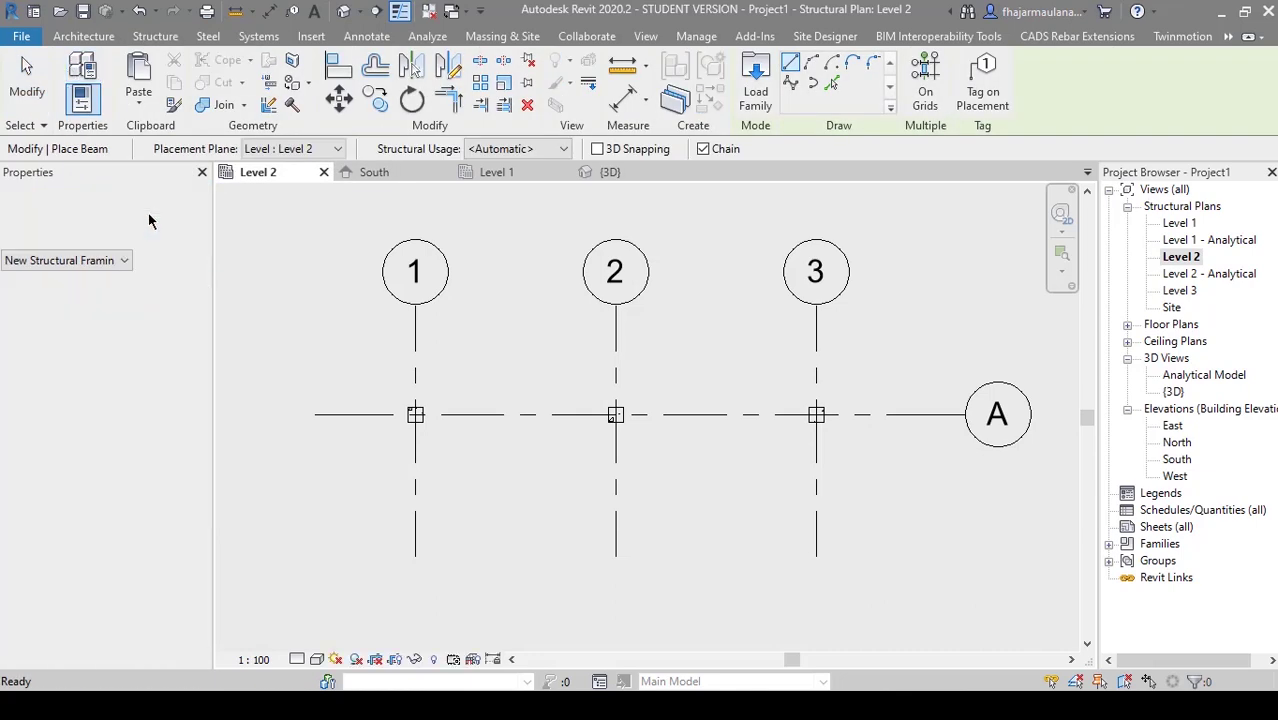
pyautogui.click(148, 215)
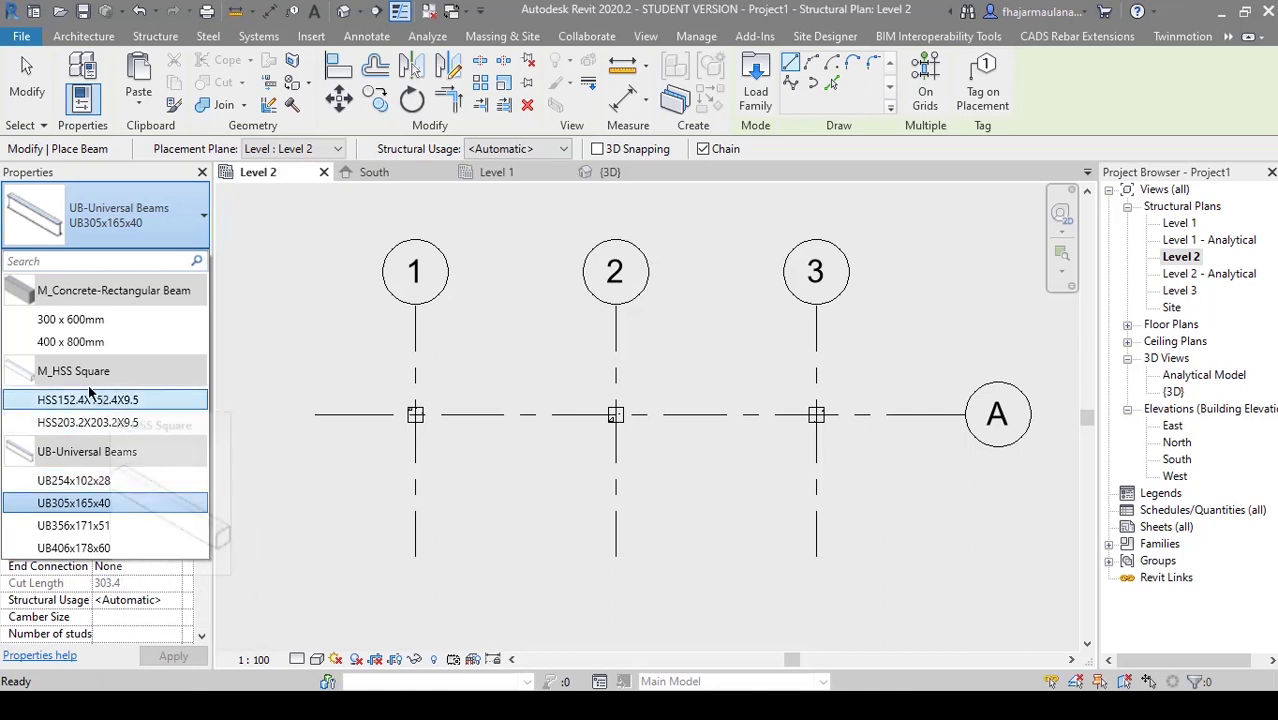
pyautogui.click(70, 319)
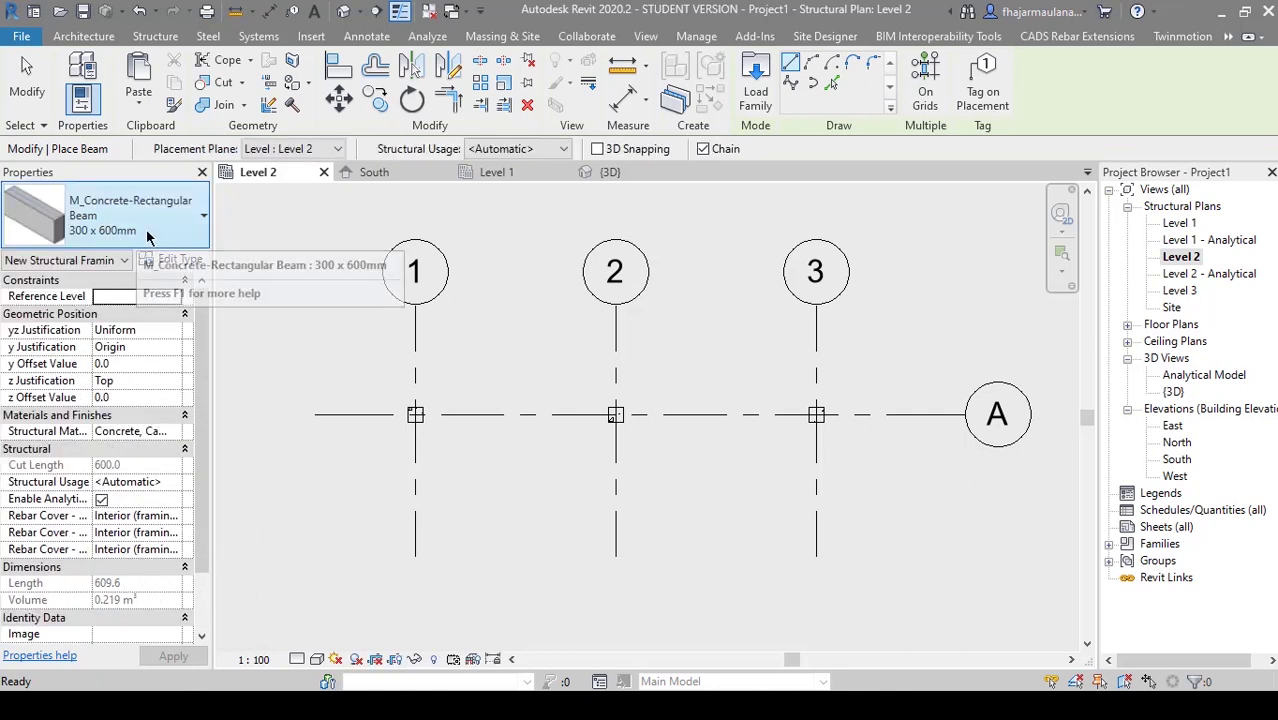
# - Duplicate the concrete beam type as 300 x 500mm and set its height h to 500
pyautogui.scroll(3, 425, 430)
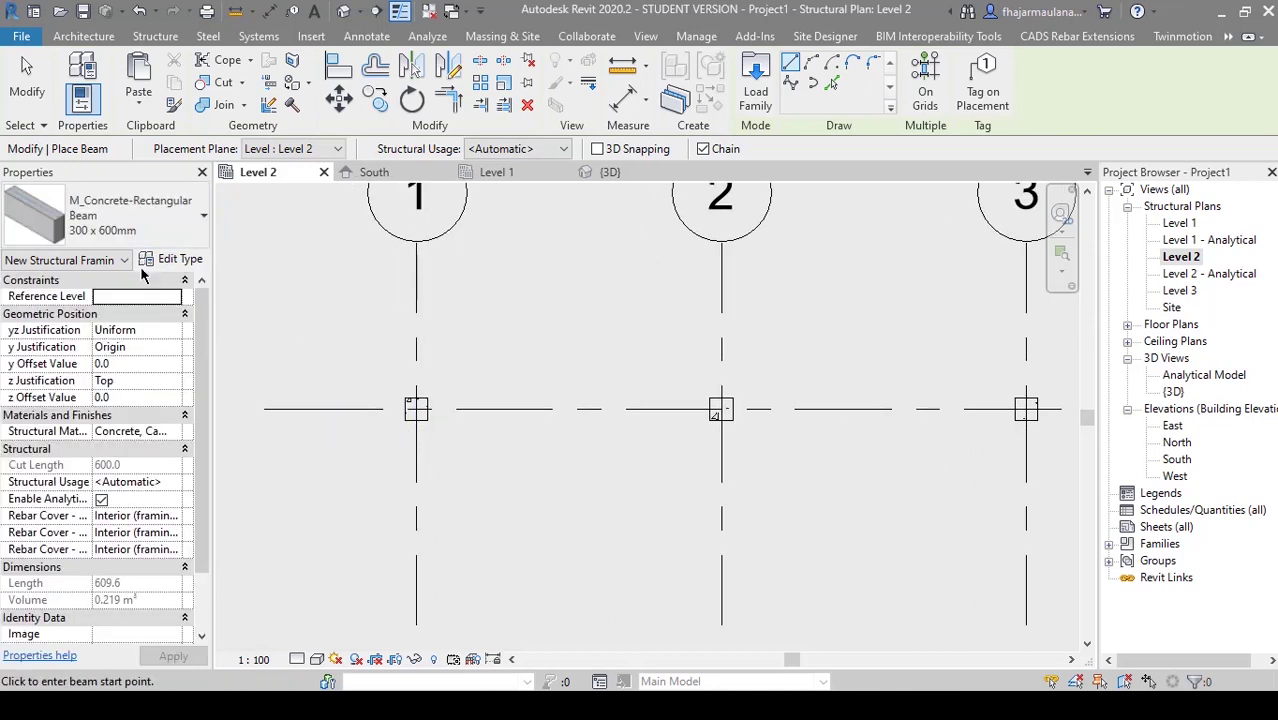
pyautogui.moveTo(355, 343); pyautogui.dragTo(366, 347, button='middle')
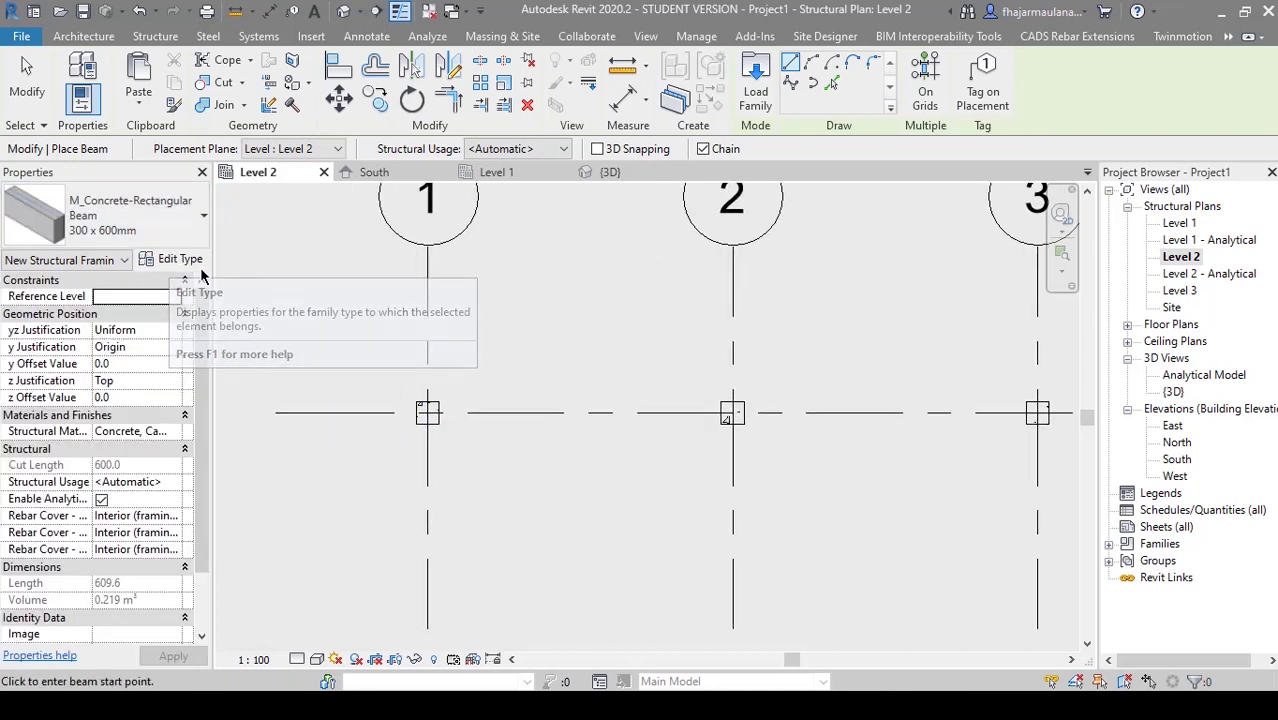
pyautogui.click(172, 259)
pyautogui.click(674, 144)
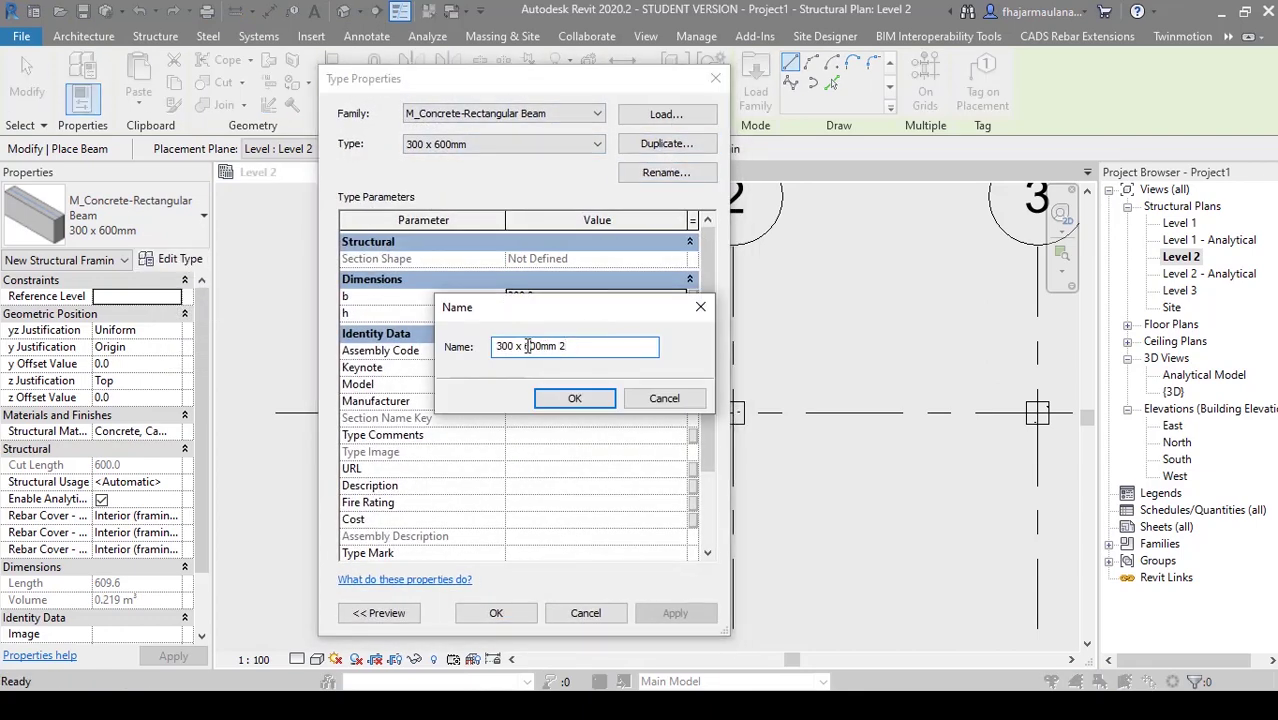
pyautogui.press('BackSpace')
pyautogui.press('BackSpace')
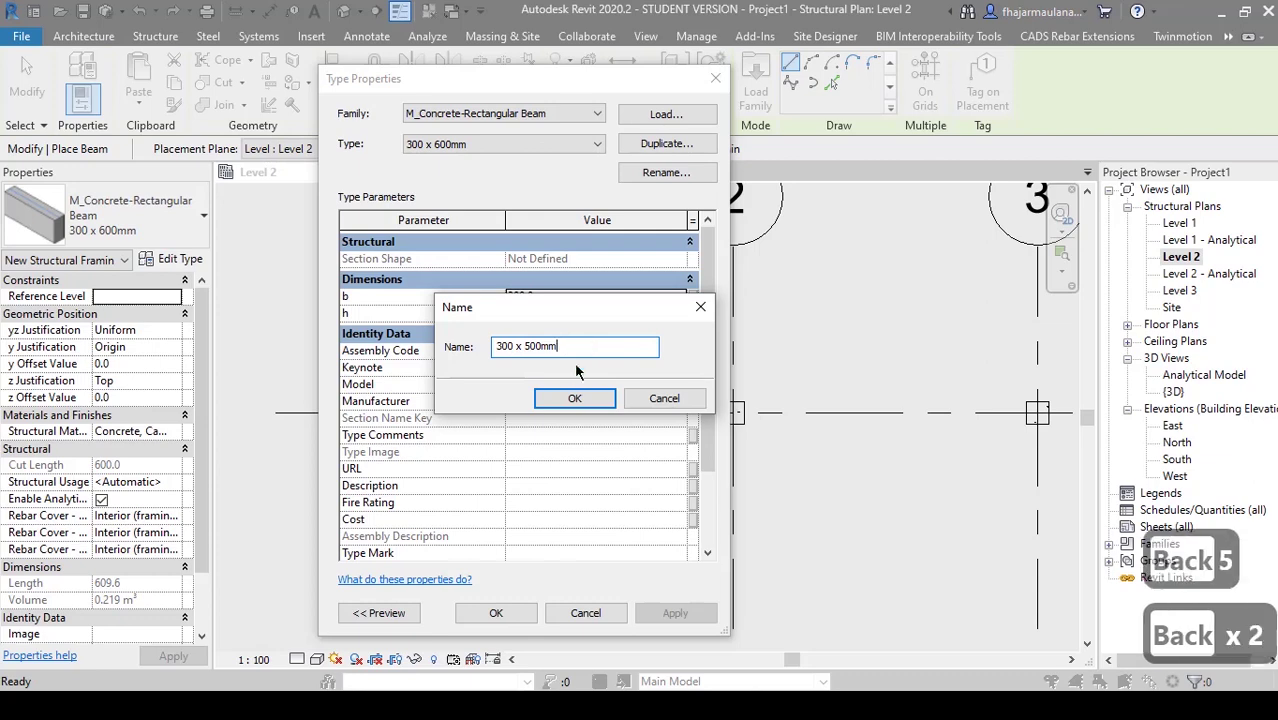
pyautogui.click(574, 398)
pyautogui.click(570, 314)
pyautogui.write('500')
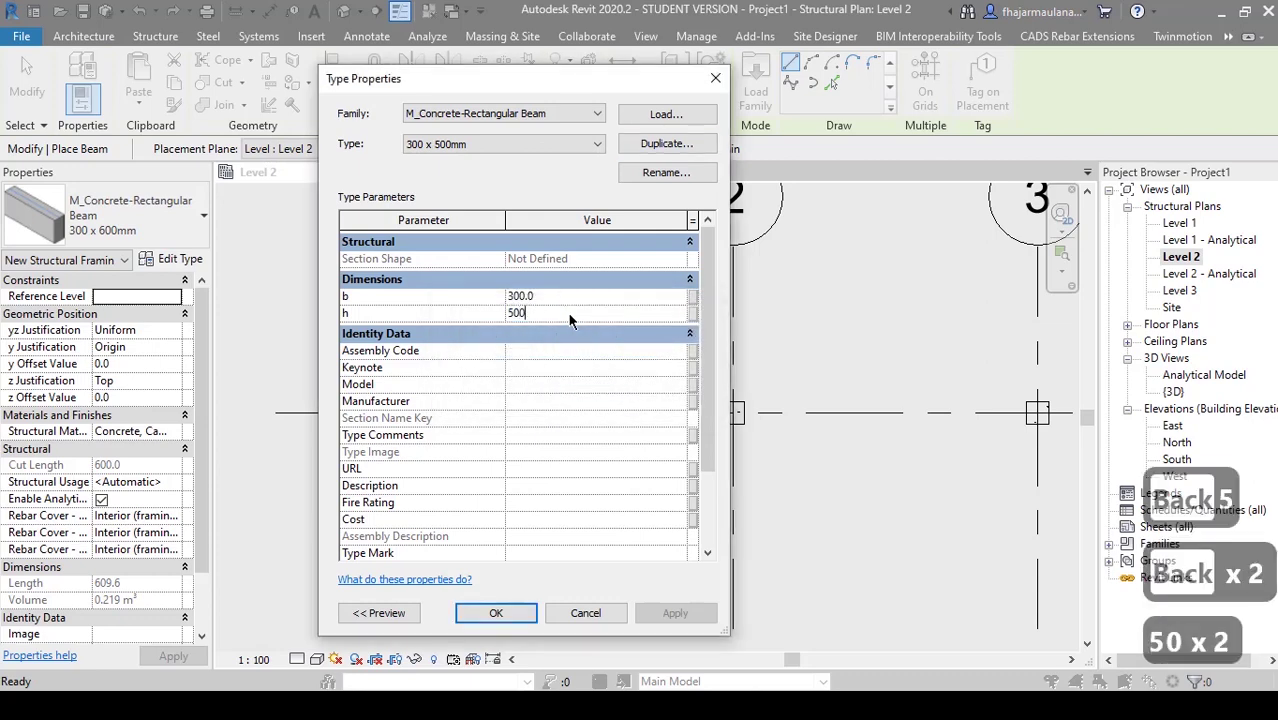
pyautogui.click(496, 613)
# - Try drawing a 300 x 500mm beam along grid A between the columns at grids 1 and 2, and undo it
pyautogui.scroll(-4, 496, 417)
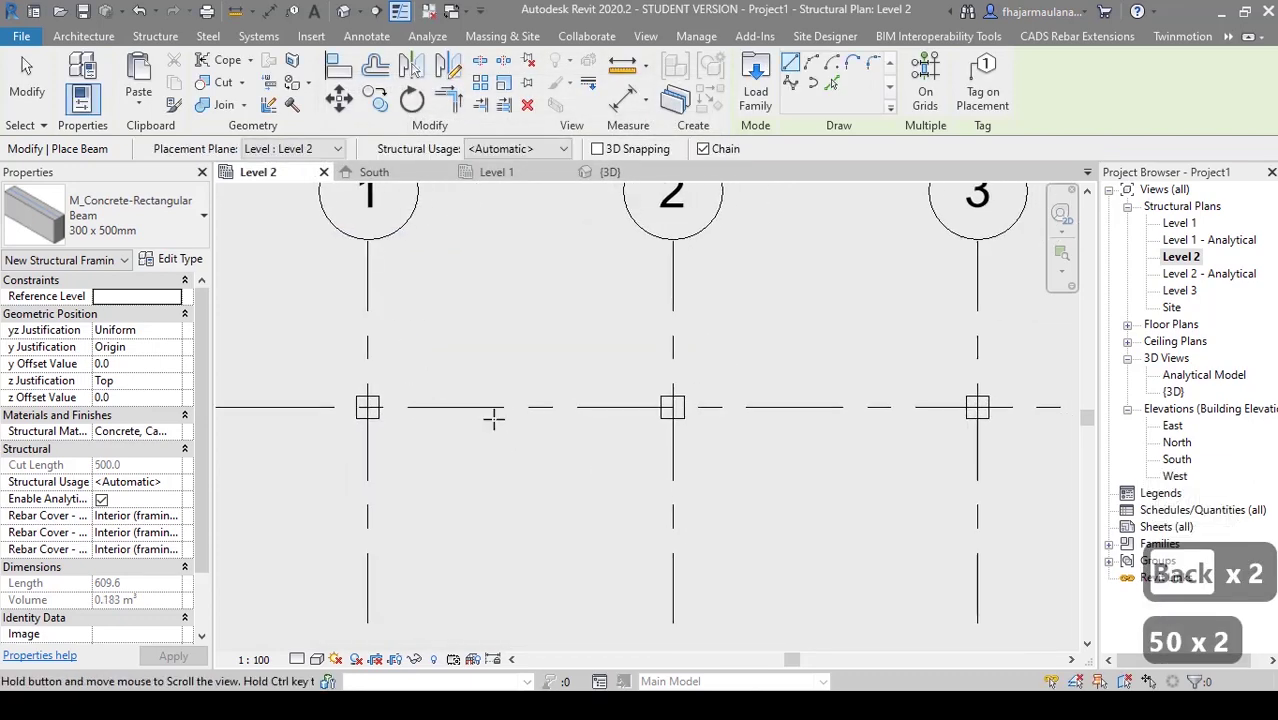
pyautogui.moveTo(602, 382); pyautogui.dragTo(631, 389, button='middle')
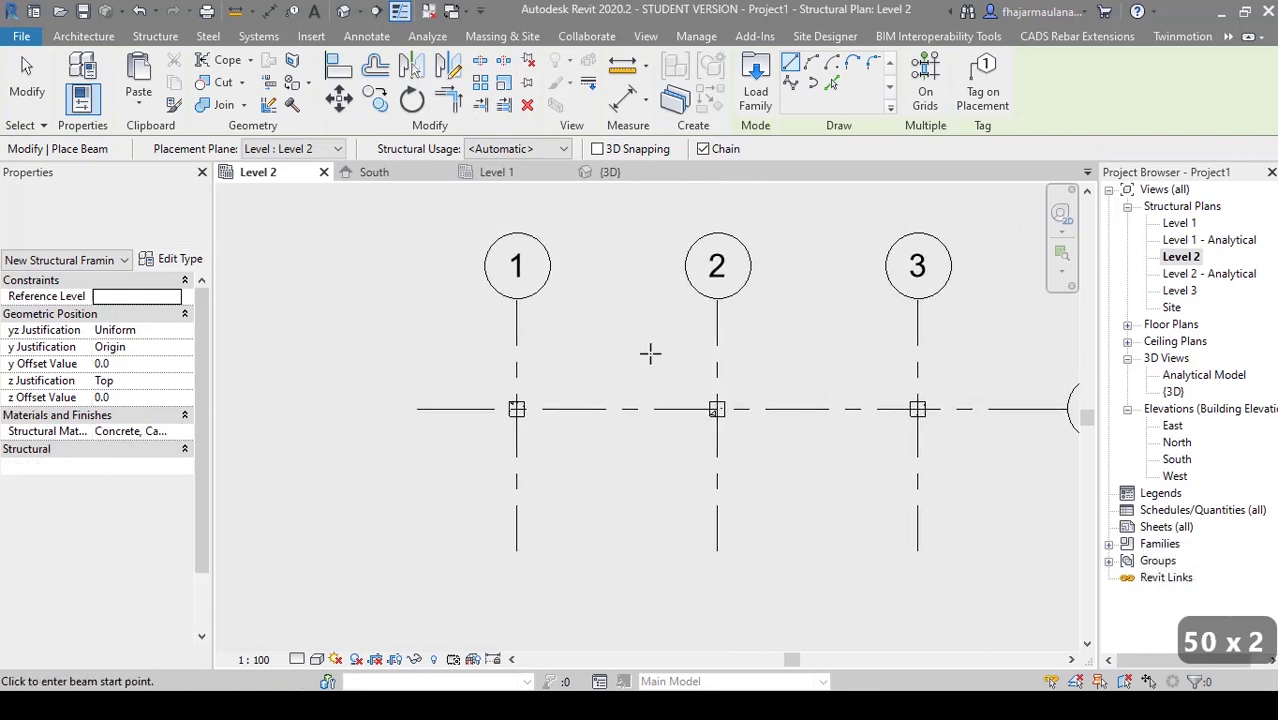
pyautogui.scroll(4, 562, 388)
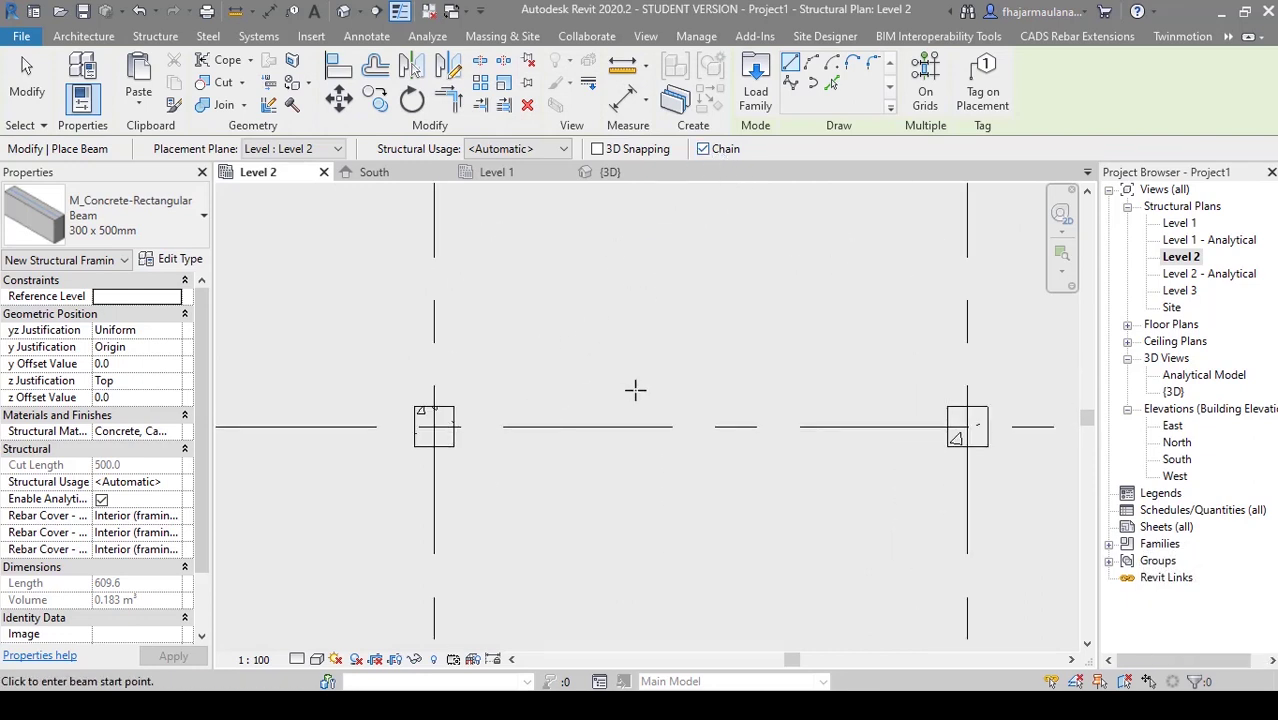
pyautogui.moveTo(635, 390); pyautogui.dragTo(582, 414, button='middle')
pyautogui.click(380, 450)
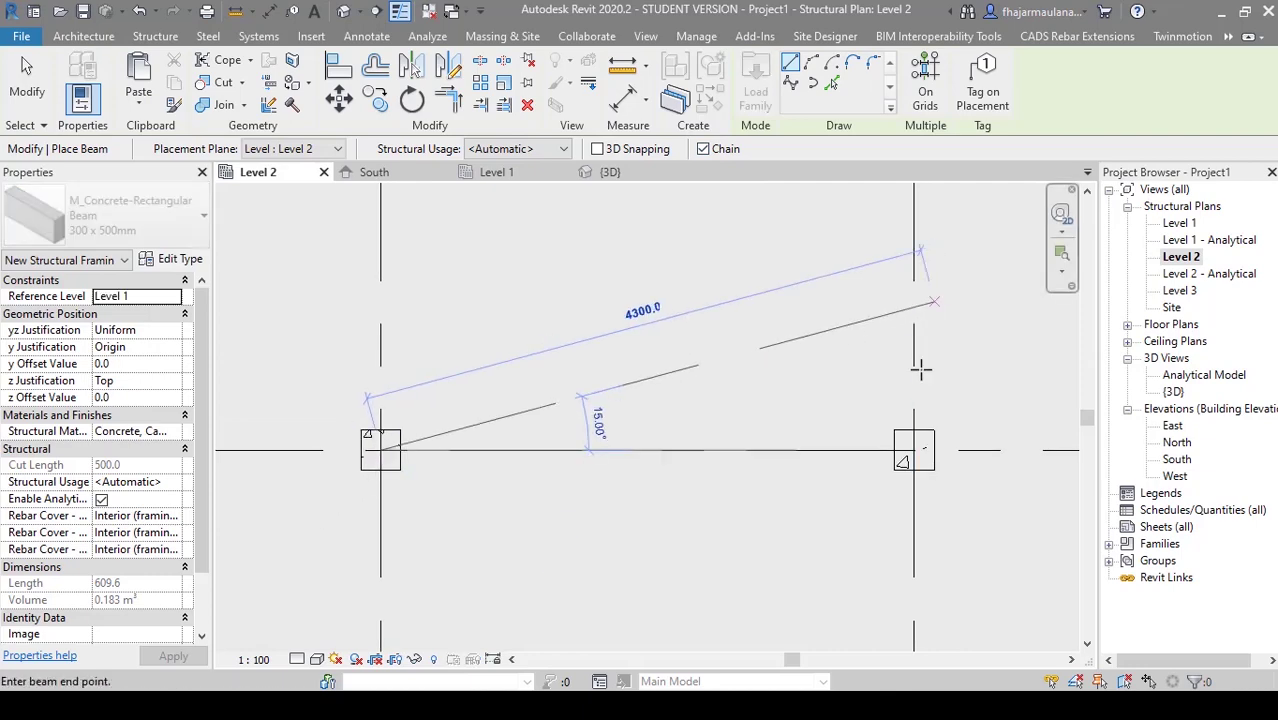
pyautogui.click(913, 449)
pyautogui.scroll(-2, 801, 374)
pyautogui.moveTo(887, 371); pyautogui.dragTo(754, 388, button='middle')
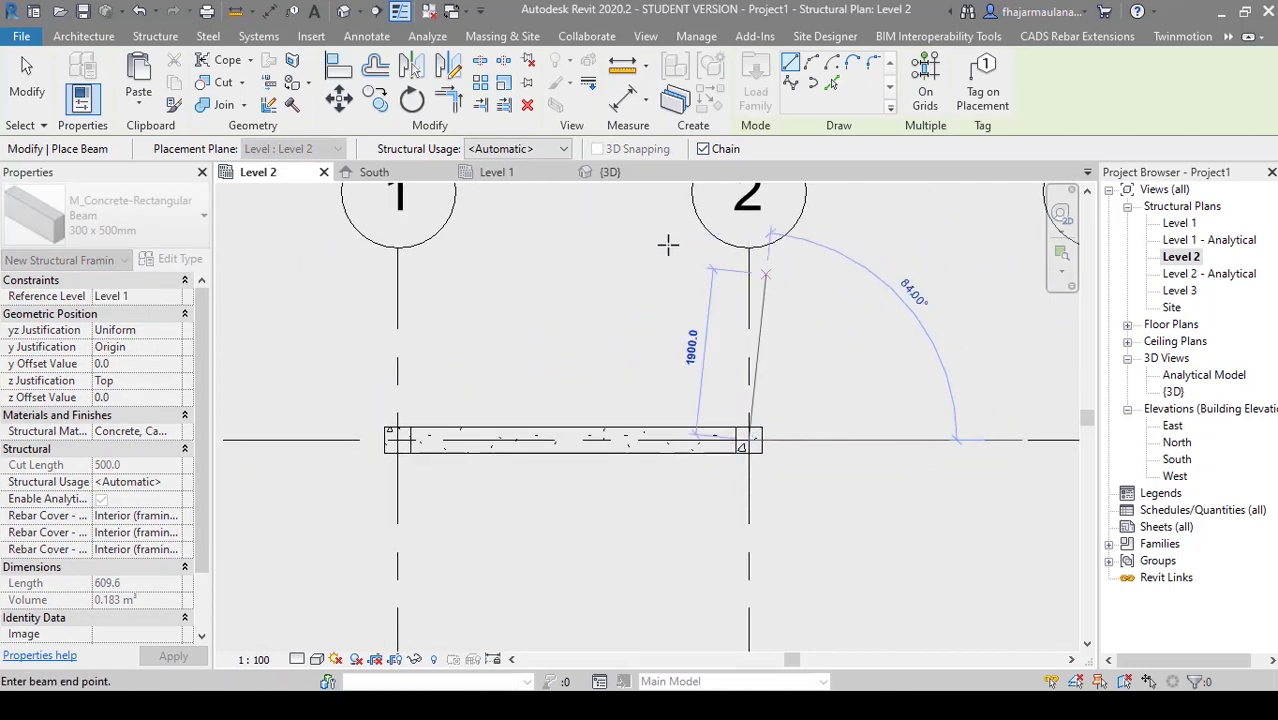
pyautogui.press('Escape')
pyautogui.press('Escape')
pyautogui.hotkey('ctrl', 'z')
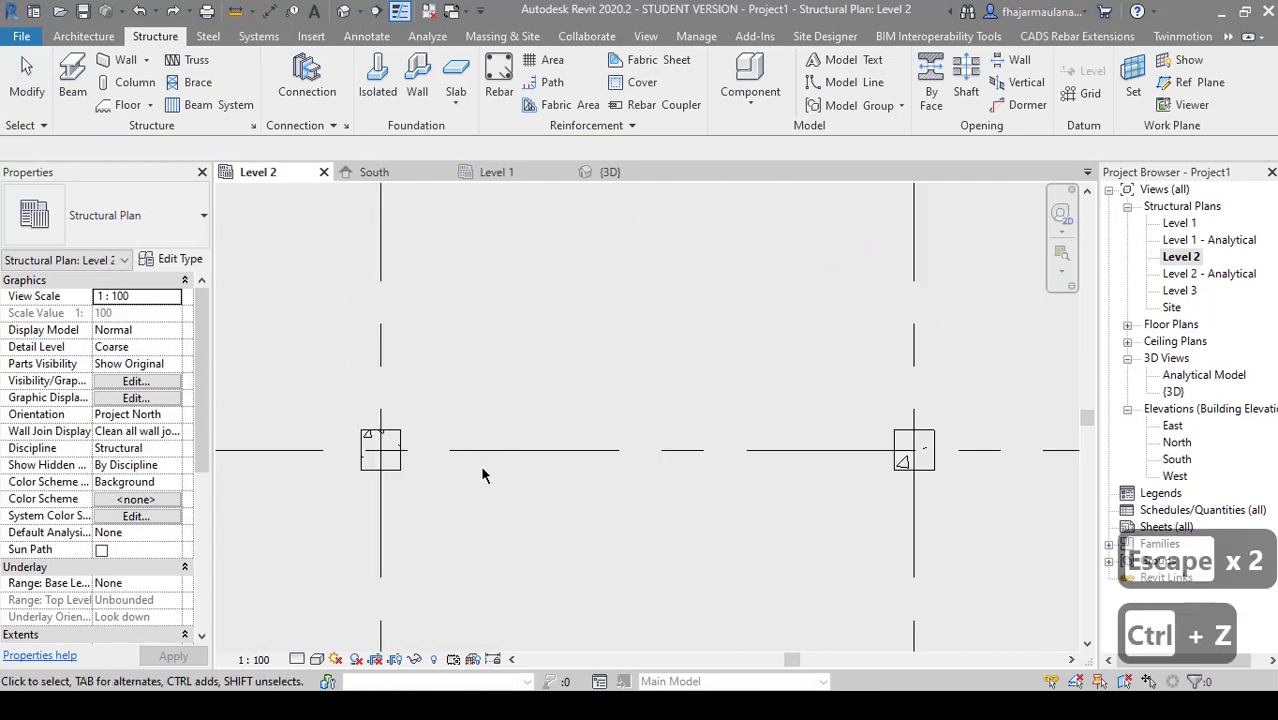
# - Try drawing a single 300 x 500mm beam along grid A from grid 1 to grid 2 with chaining off, and undo it
pyautogui.click(74, 82)
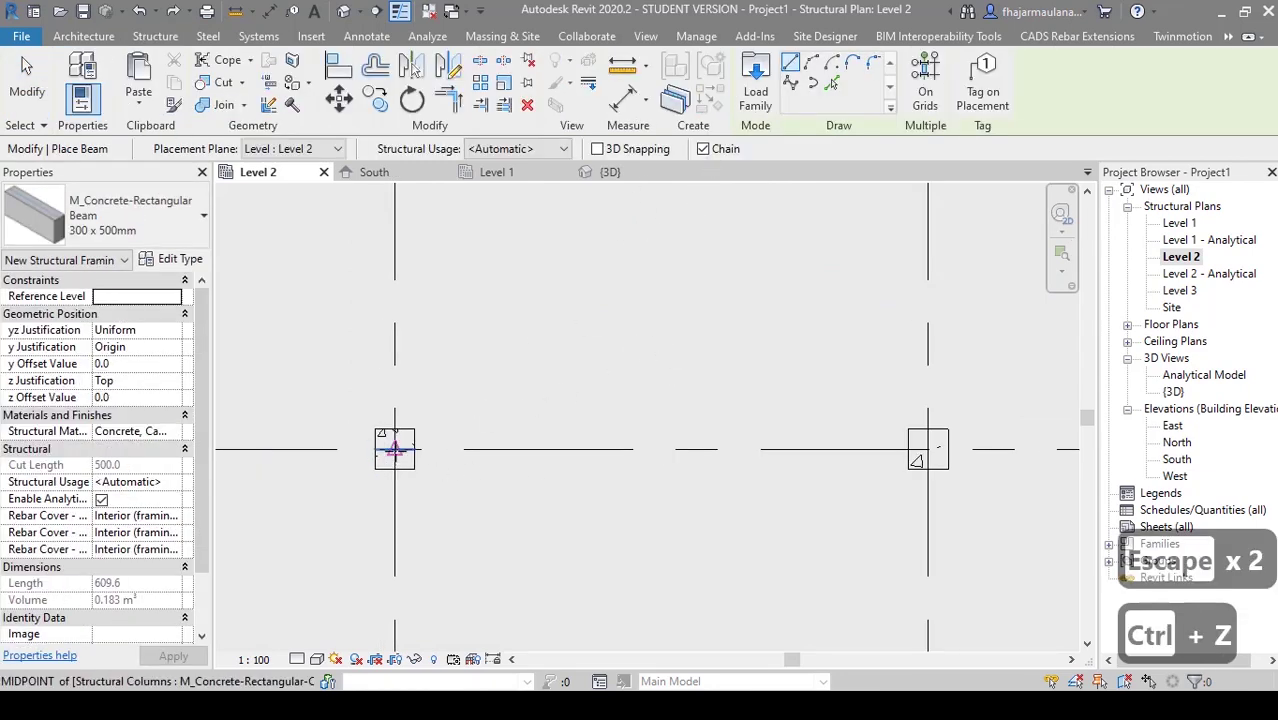
pyautogui.moveTo(924, 450); pyautogui.dragTo(846, 463, button='middle')
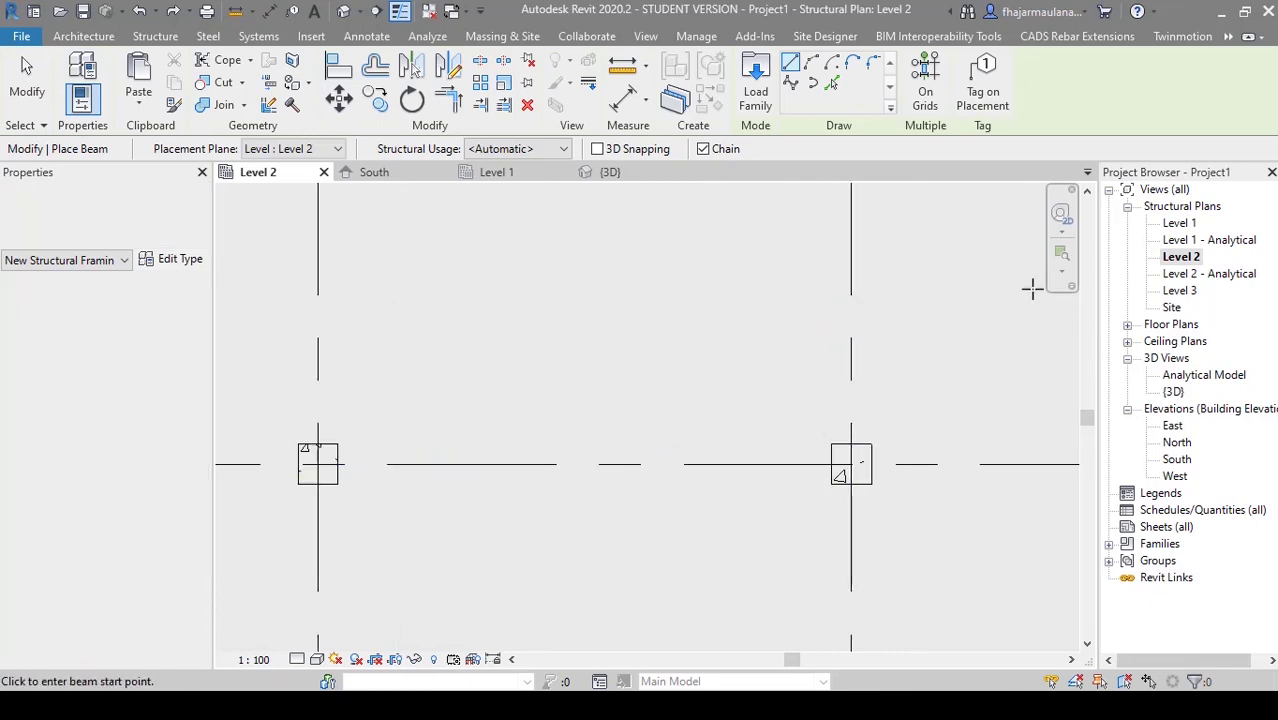
pyautogui.moveTo(1032, 391); pyautogui.dragTo(890, 411, button='middle')
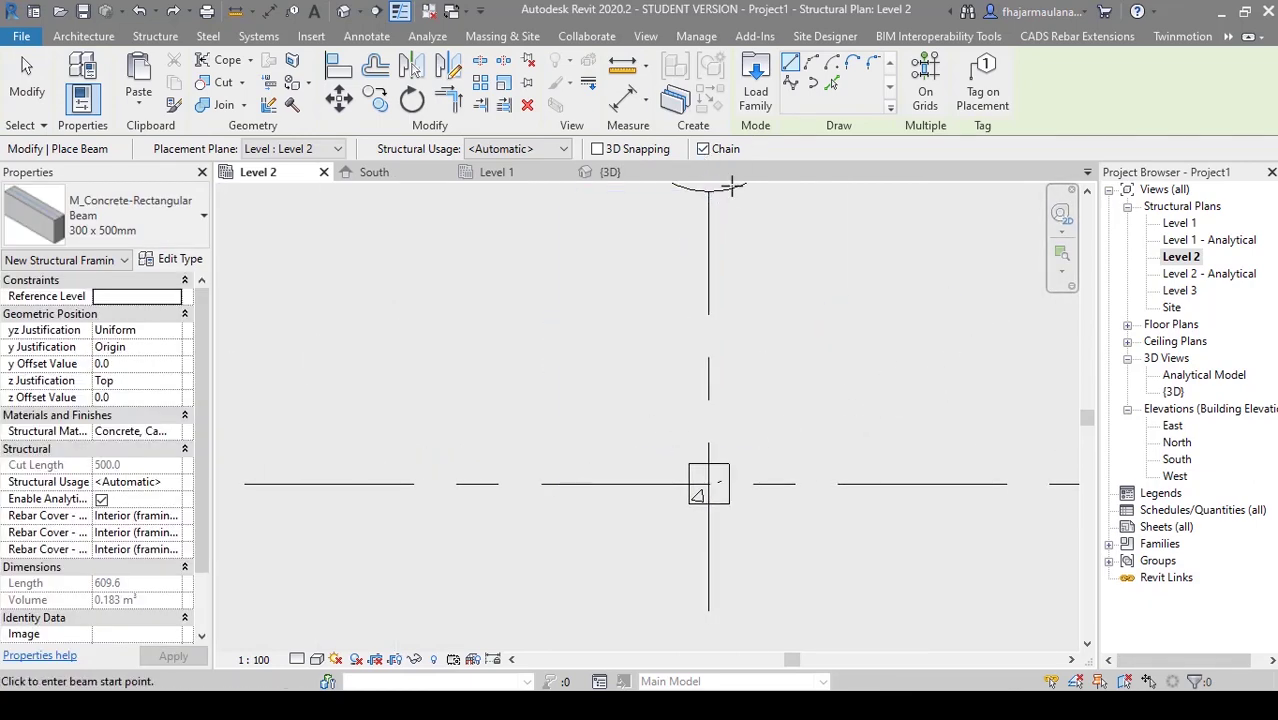
pyautogui.scroll(-1, 716, 313)
pyautogui.moveTo(516, 427); pyautogui.dragTo(582, 429, button='middle')
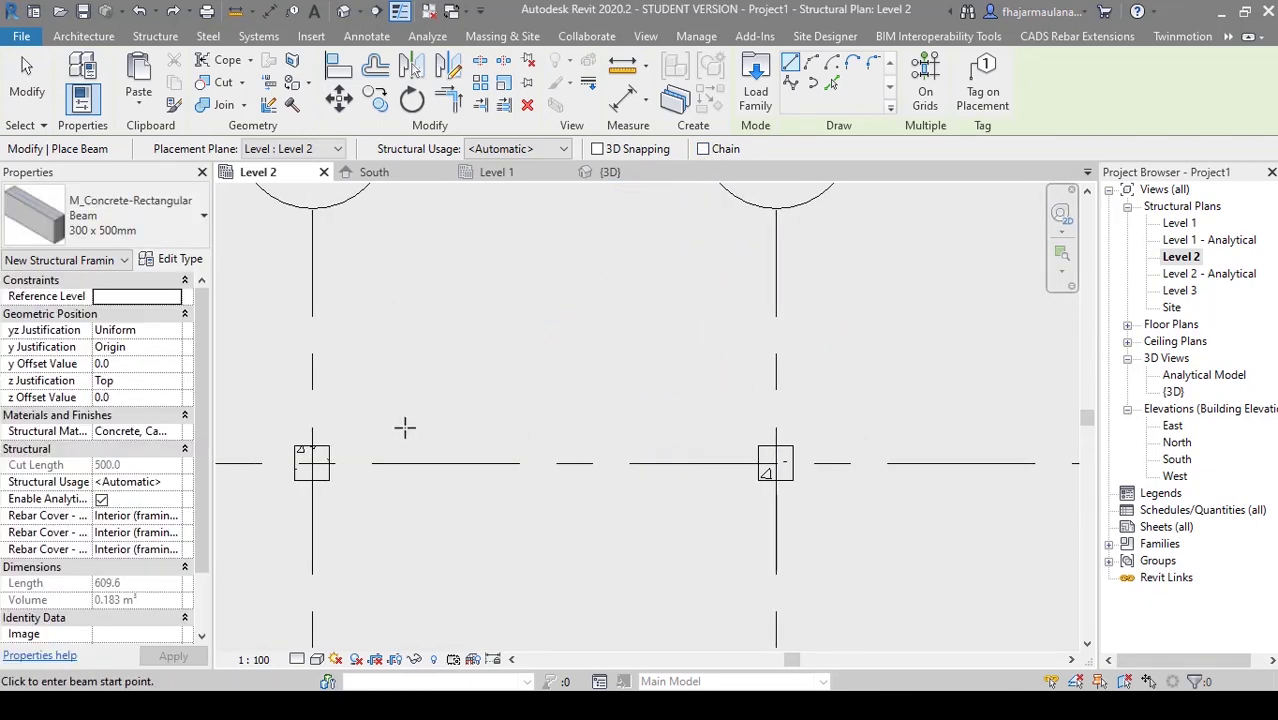
pyautogui.click(323, 462)
pyautogui.click(772, 462)
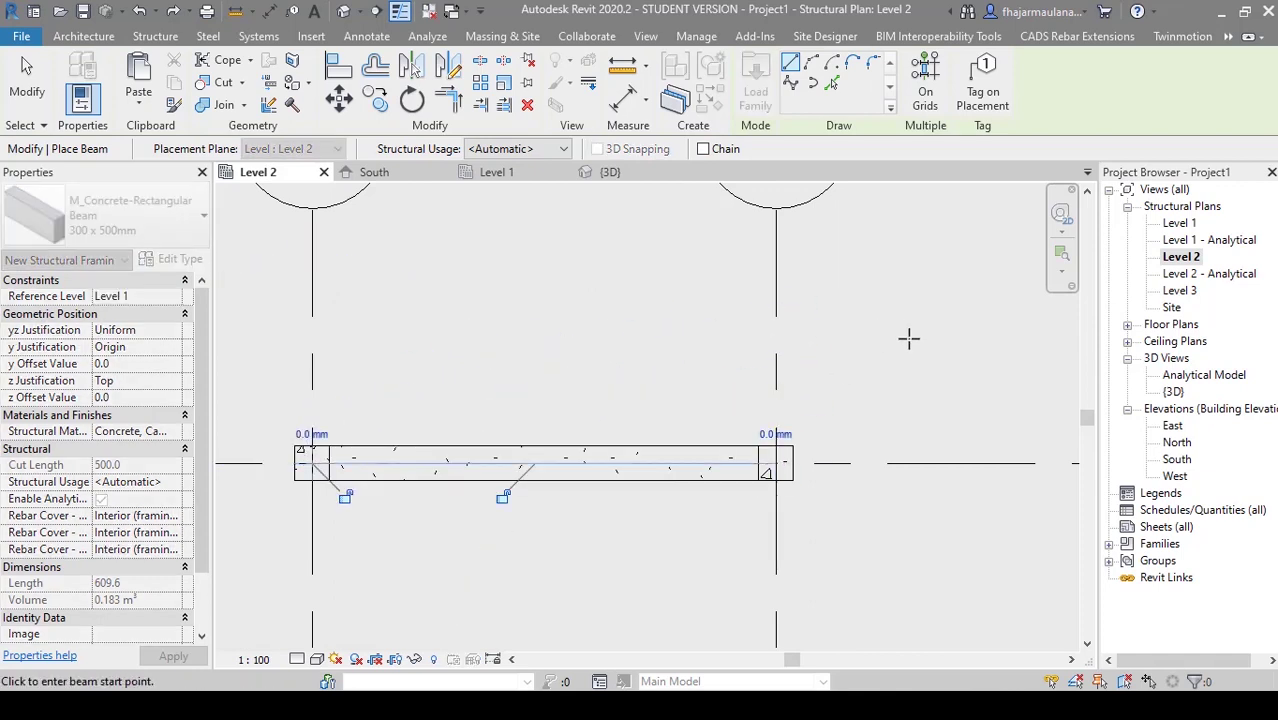
pyautogui.moveTo(673, 496); pyautogui.dragTo(493, 464, button='middle')
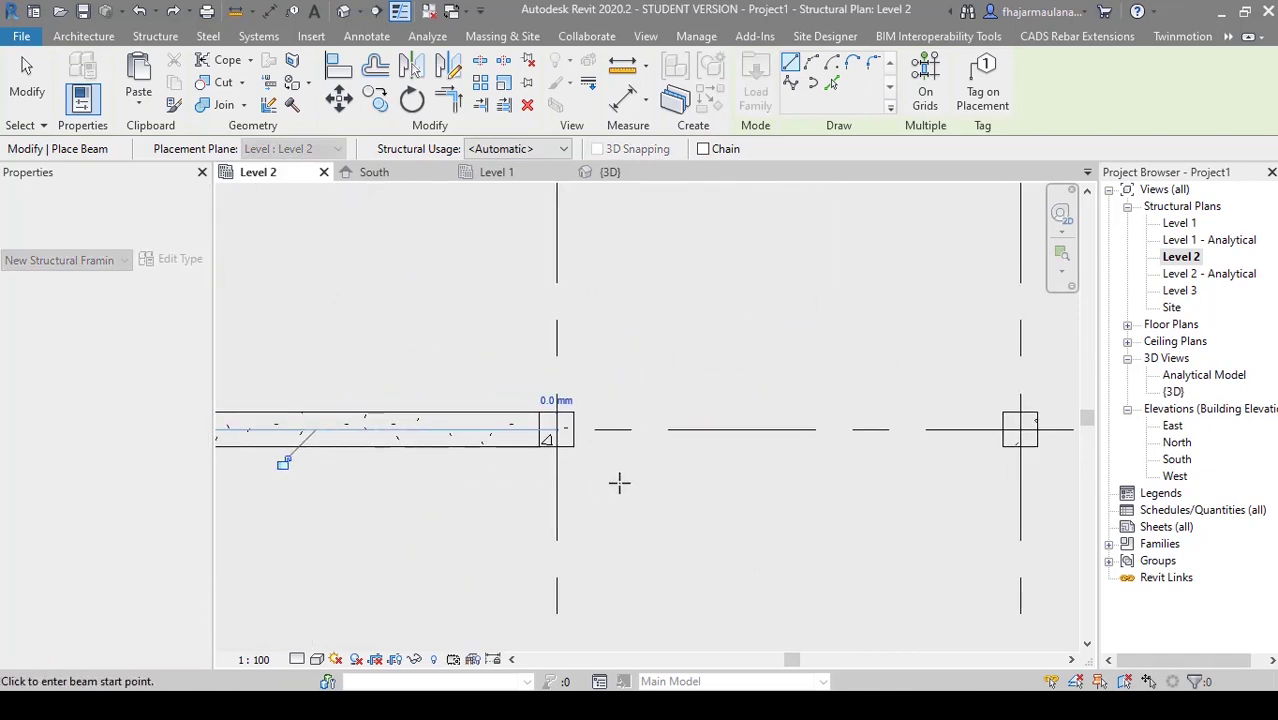
pyautogui.hotkey('ctrl', 'z')
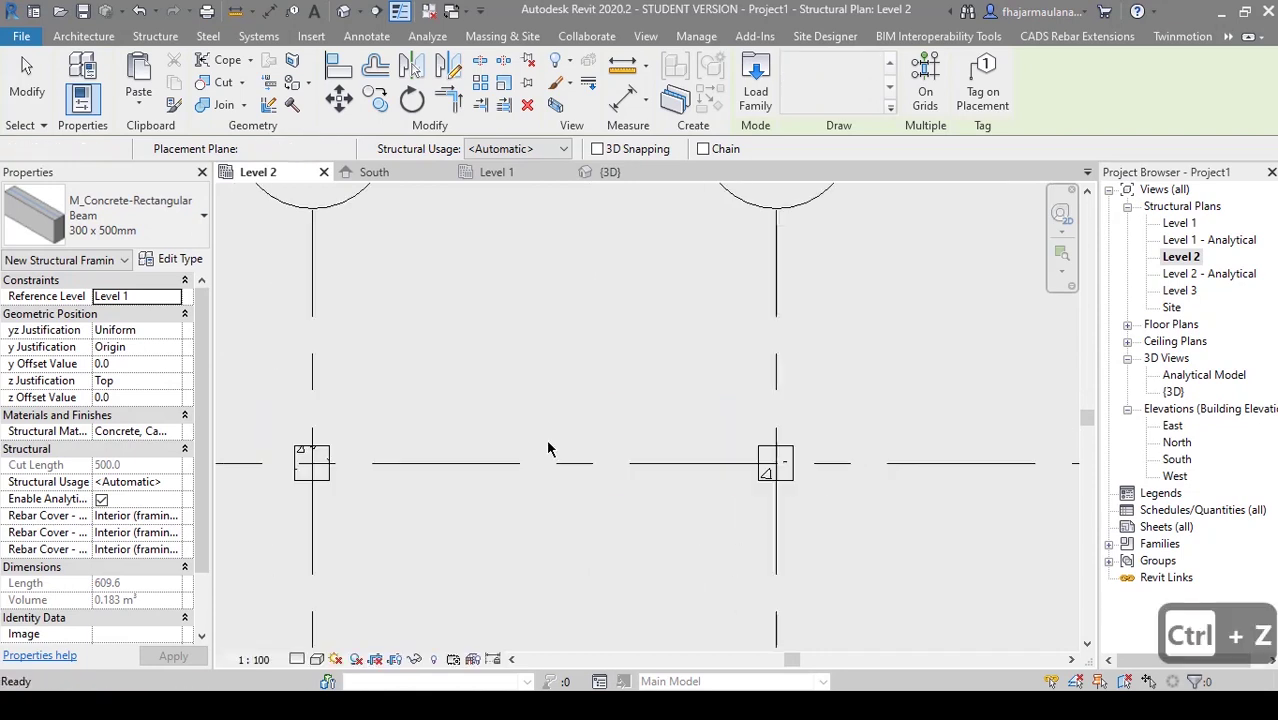
# - Draw chained 300 x 500mm concrete beams along grid A from the column at grid 1 through grid 2 to grid 3
pyautogui.click(440, 473)
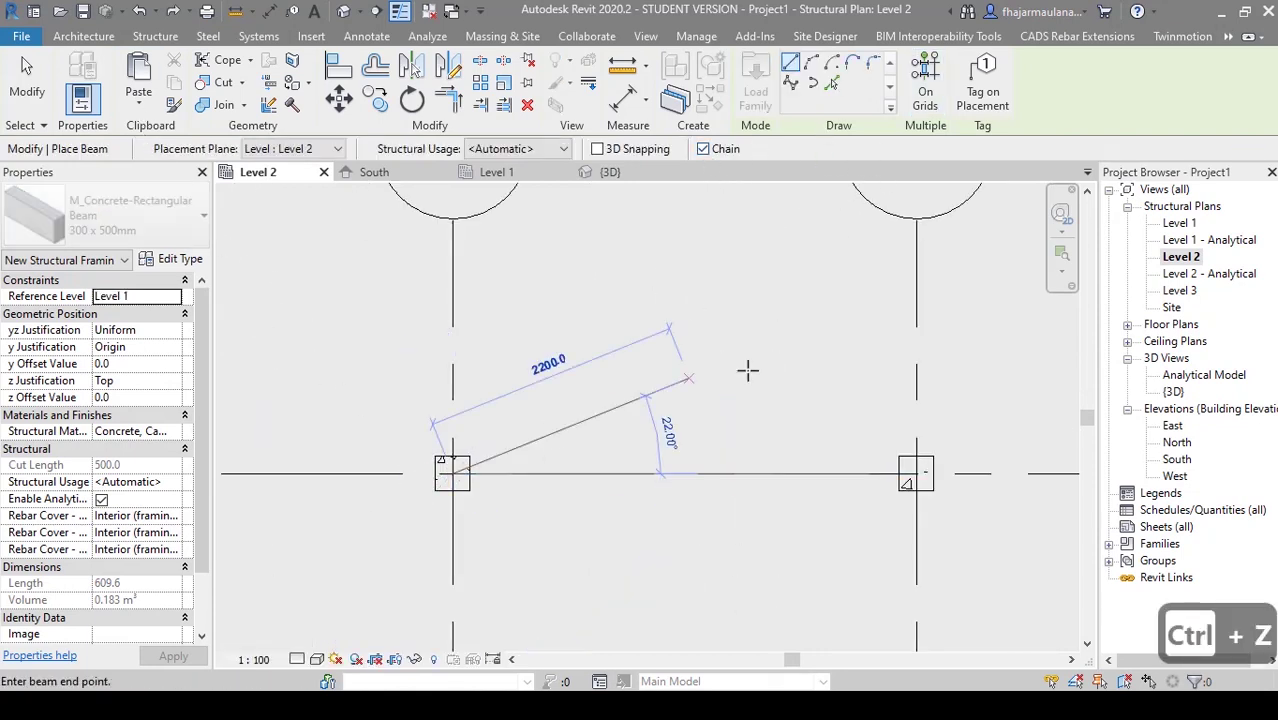
pyautogui.click(918, 473)
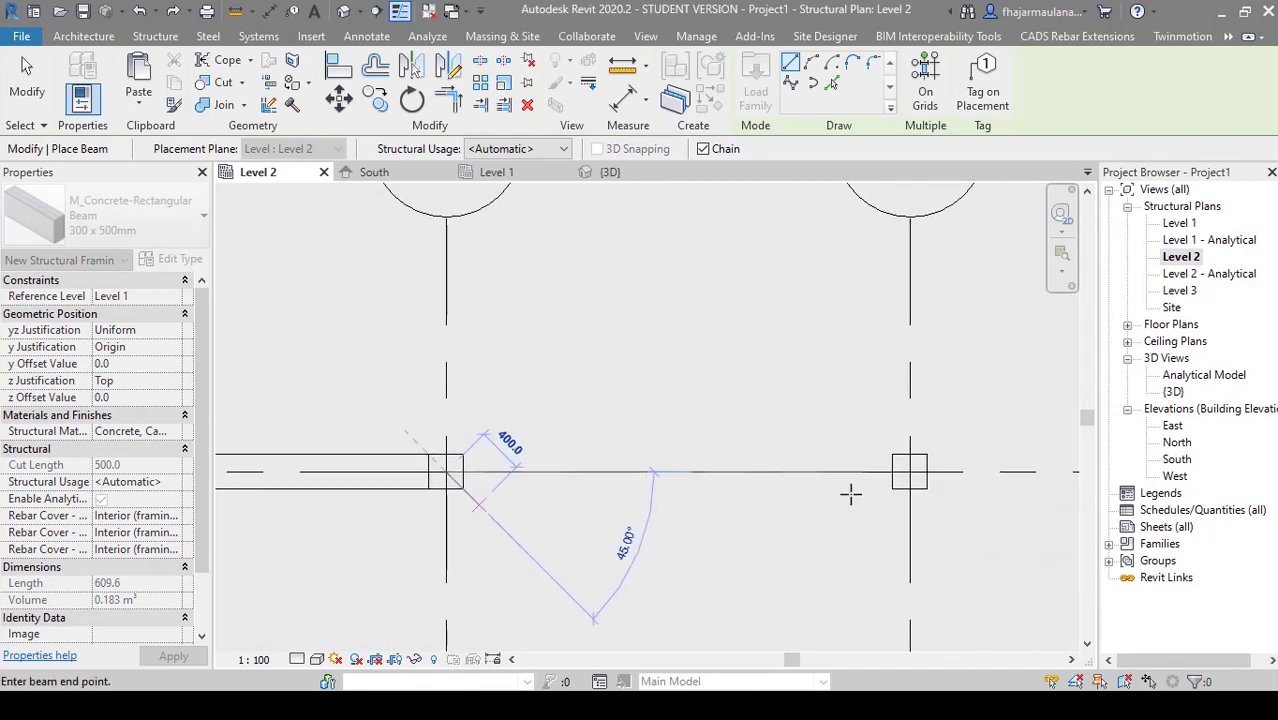
pyautogui.scroll(-3, 630, 487)
pyautogui.press('Escape')
pyautogui.press('Escape')
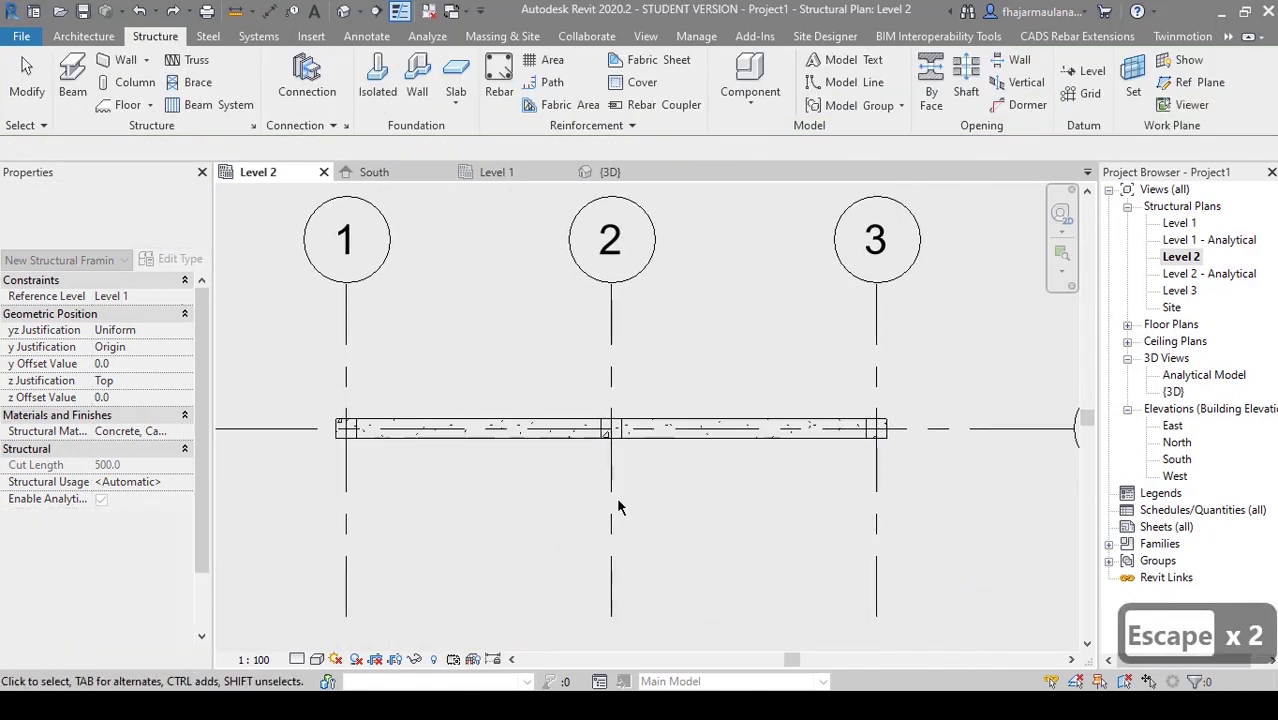
# - Open the 3D view and show the frame from the front with both Level 2 beams in sight
pyautogui.click(341, 14)
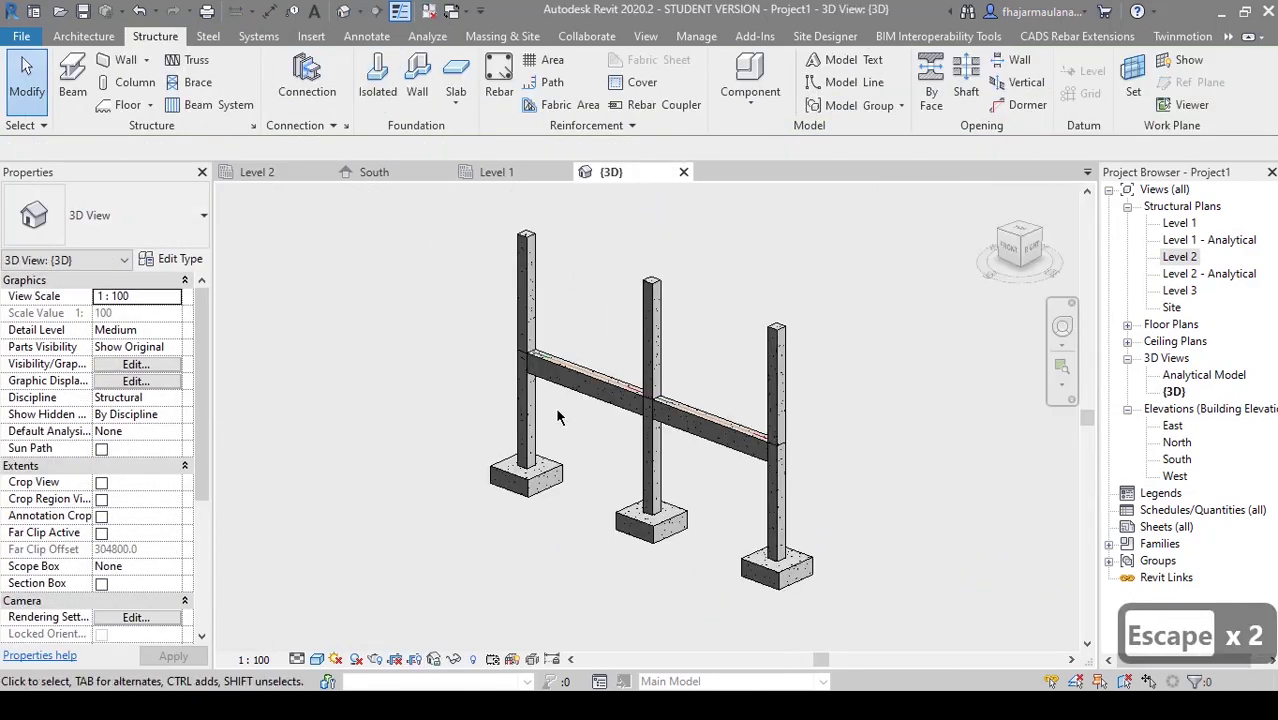
pyautogui.keyDown('shift'); pyautogui.moveTo(556, 422); pyautogui.dragTo(753, 432, button='middle'); pyautogui.keyUp('shift')
pyautogui.scroll(5, 640, 420)
pyautogui.scroll(-3, 753, 432)
# - Copy both Level 2 beams and paste them aligned to Level 3
pyautogui.moveTo(848, 515); pyautogui.dragTo(803, 376)
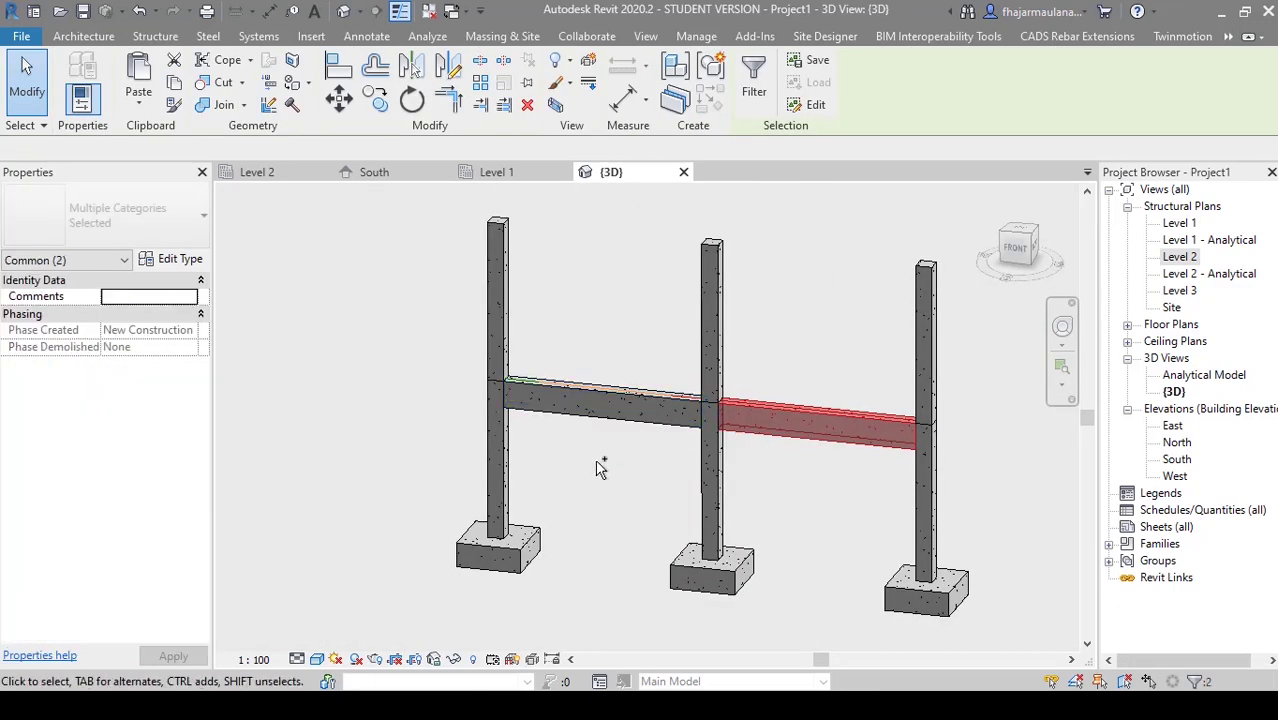
pyautogui.keyDown('ctrl'); pyautogui.moveTo(599, 465); pyautogui.dragTo(545, 372); pyautogui.keyUp('ctrl')
pyautogui.keyDown('shift'); pyautogui.moveTo(536, 448); pyautogui.dragTo(481, 496, button='middle'); pyautogui.keyUp('shift')
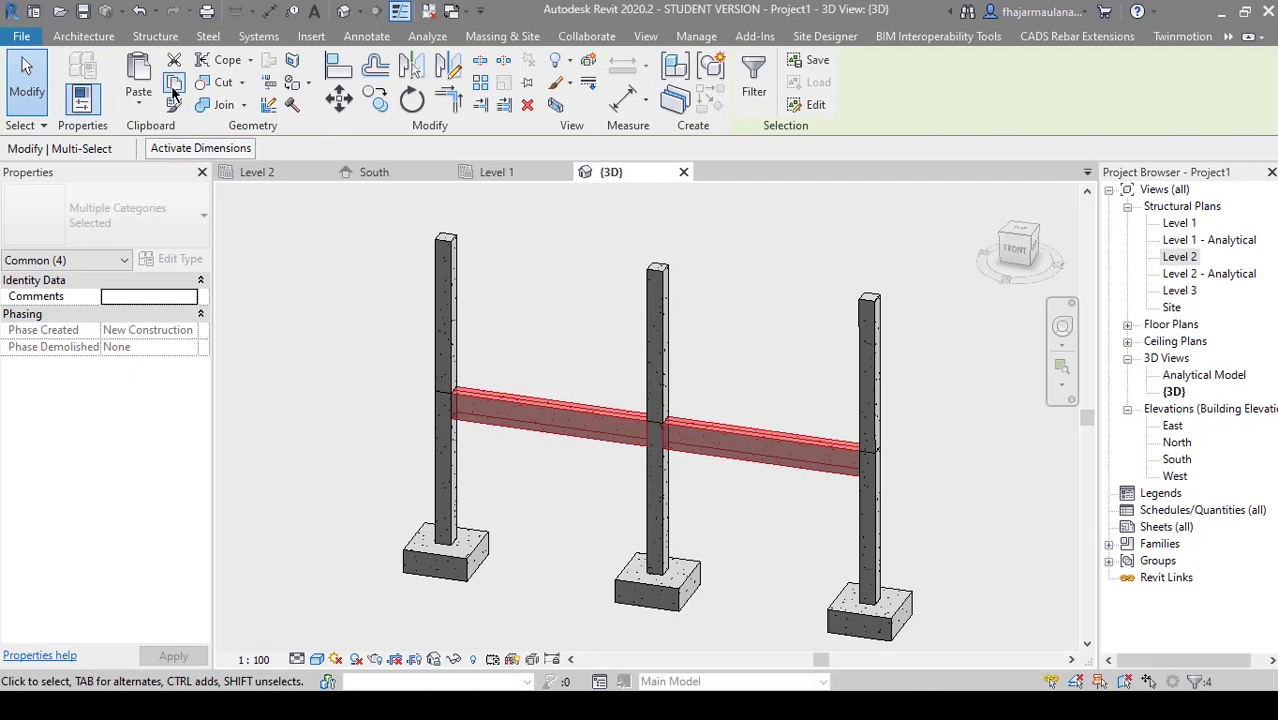
pyautogui.click(173, 83)
pyautogui.click(139, 100)
pyautogui.click(200, 171)
pyautogui.click(283, 278)
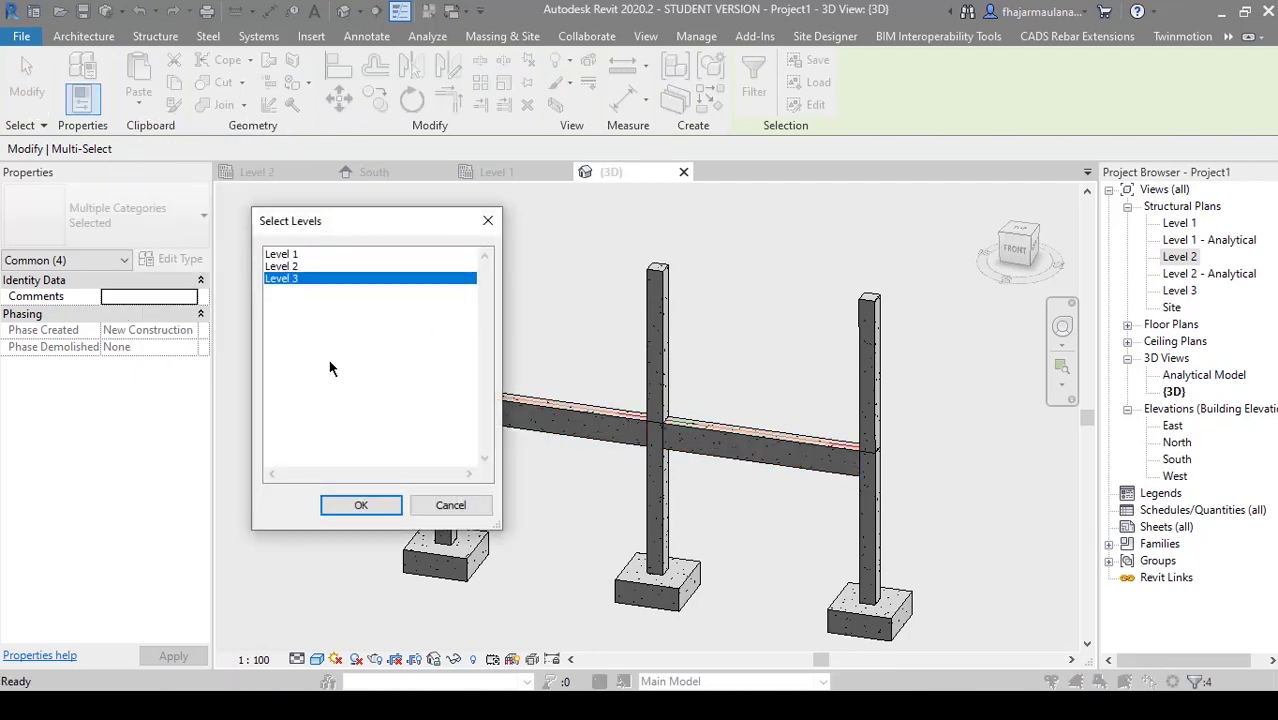
pyautogui.click(361, 505)
pyautogui.click(360, 361)
# - Examine the beams on both levels up close in 3D, including the coloured analytical lines along their tops
pyautogui.keyDown('shift'); pyautogui.moveTo(600, 562); pyautogui.dragTo(491, 591, button='middle'); pyautogui.keyUp('shift')
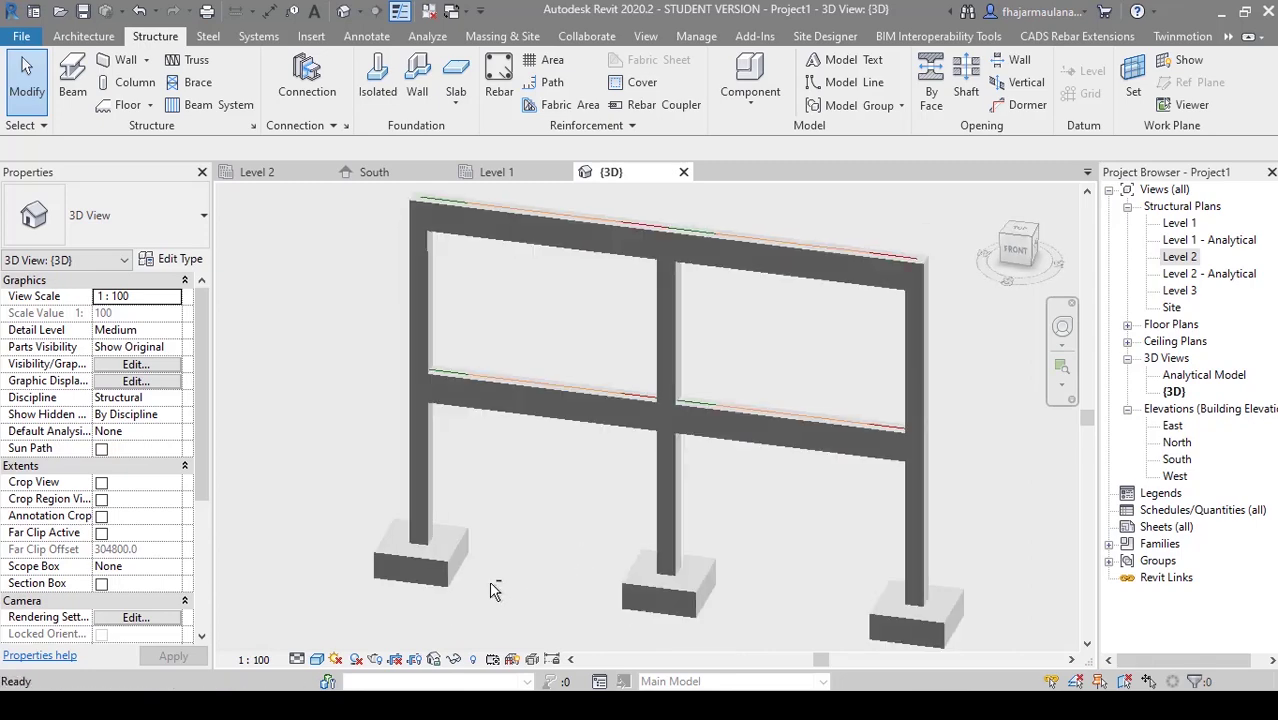
pyautogui.keyDown('shift'); pyautogui.moveTo(576, 479); pyautogui.dragTo(532, 473, button='middle'); pyautogui.keyUp('shift')
pyautogui.scroll(3, 575, 402)
pyautogui.scroll(2, 575, 402)
pyautogui.moveTo(713, 561); pyautogui.dragTo(815, 633, button='middle')
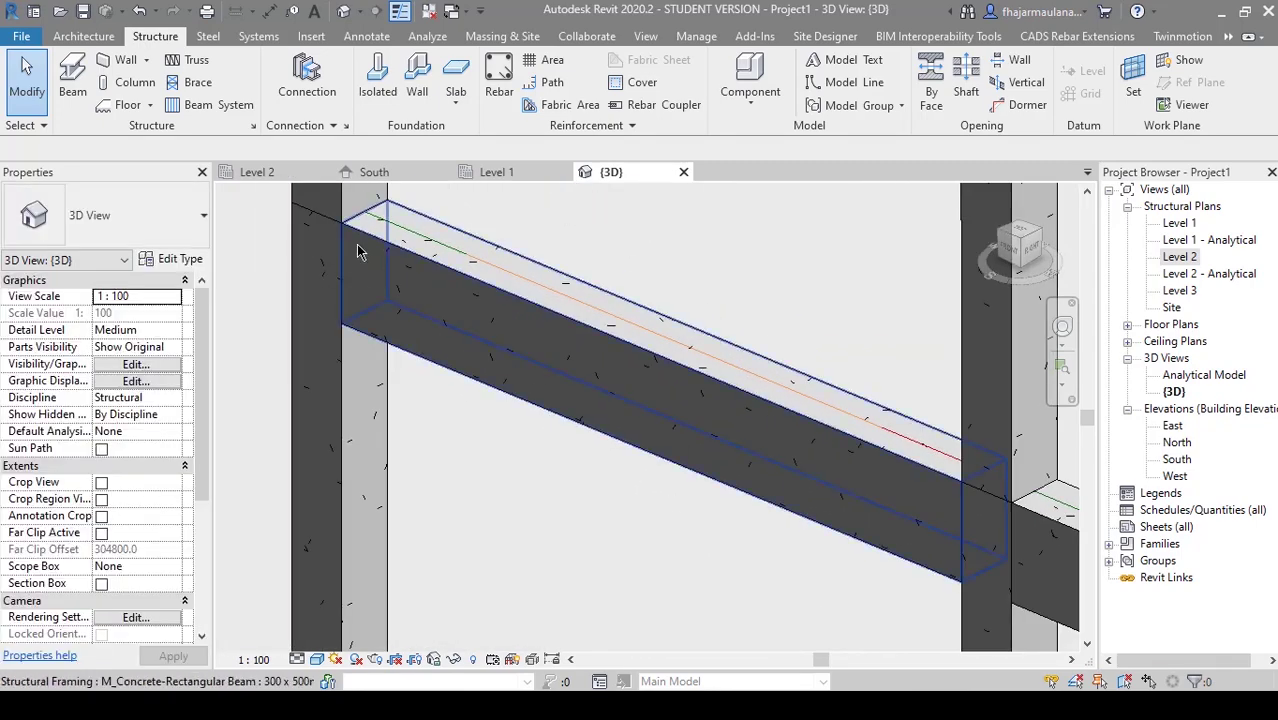
pyautogui.moveTo(531, 383); pyautogui.dragTo(536, 448, button='middle')
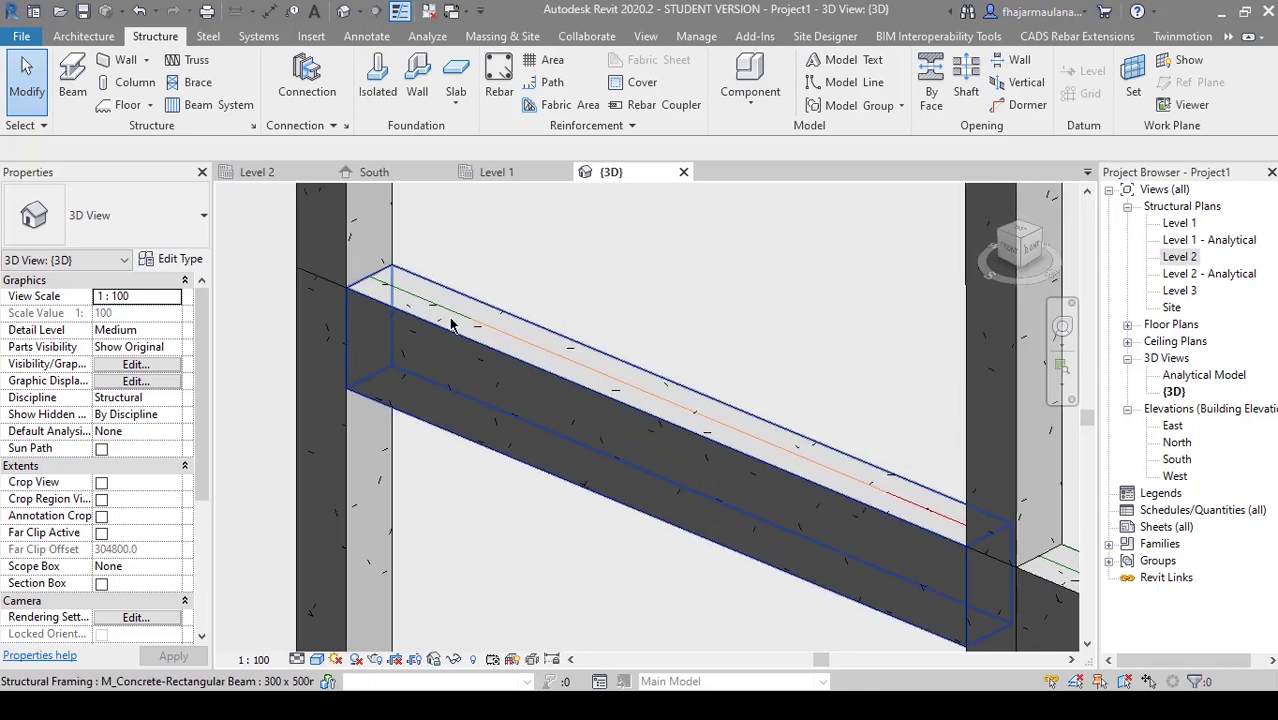
pyautogui.scroll(-3, 615, 418)
pyautogui.keyDown('shift'); pyautogui.moveTo(688, 479); pyautogui.dragTo(588, 411, button='middle'); pyautogui.keyUp('shift')
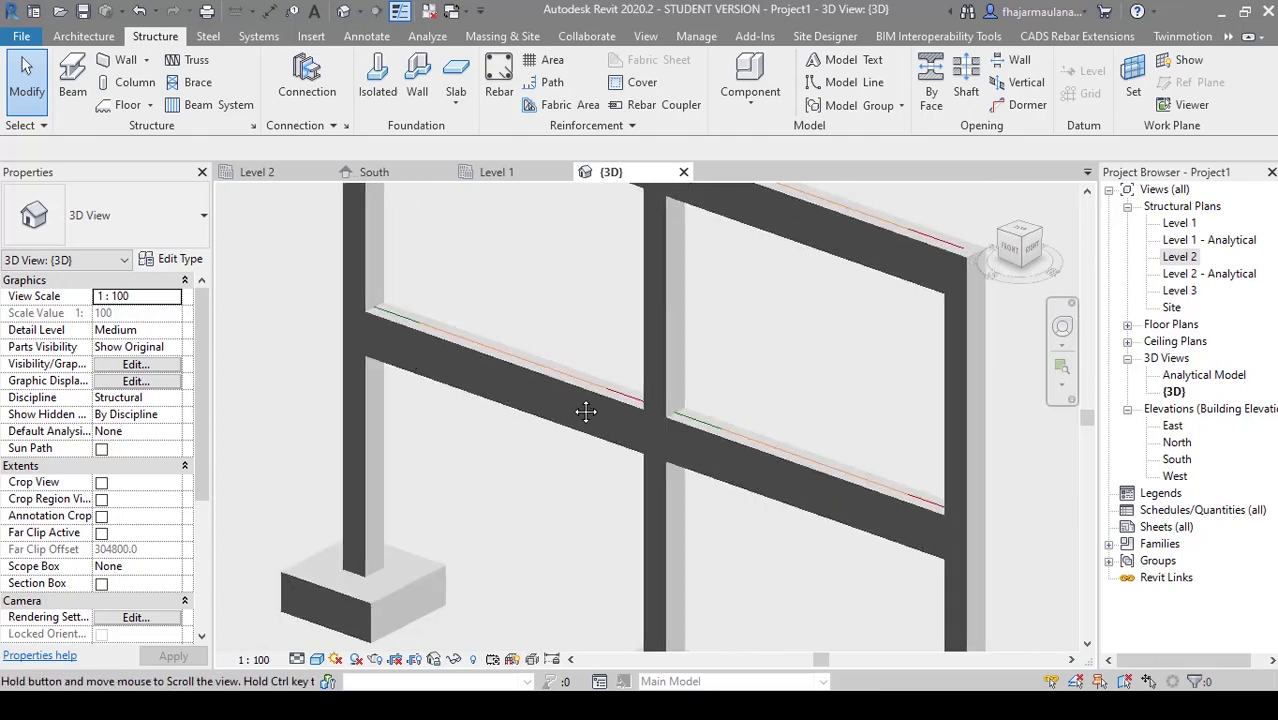
# - Turn off the display of analytical model categories in the 3D view
pyautogui.press('v')
pyautogui.press('g')
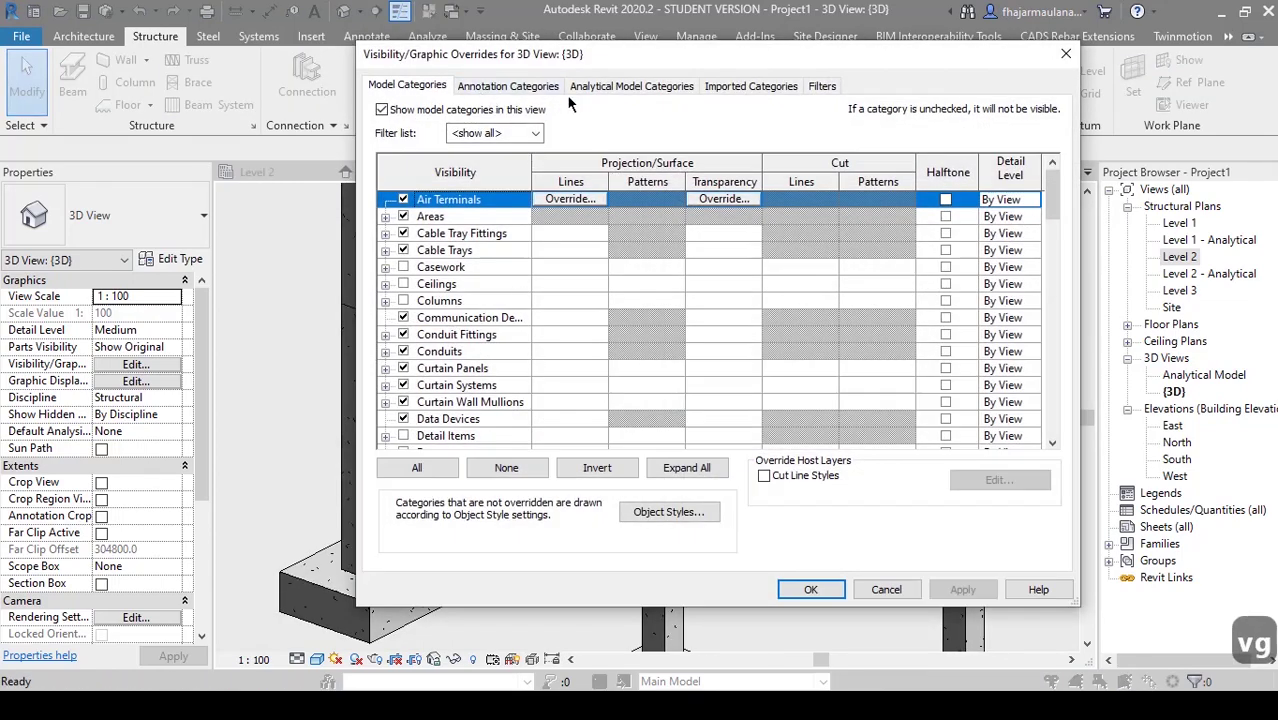
pyautogui.click(677, 88)
pyautogui.click(381, 110)
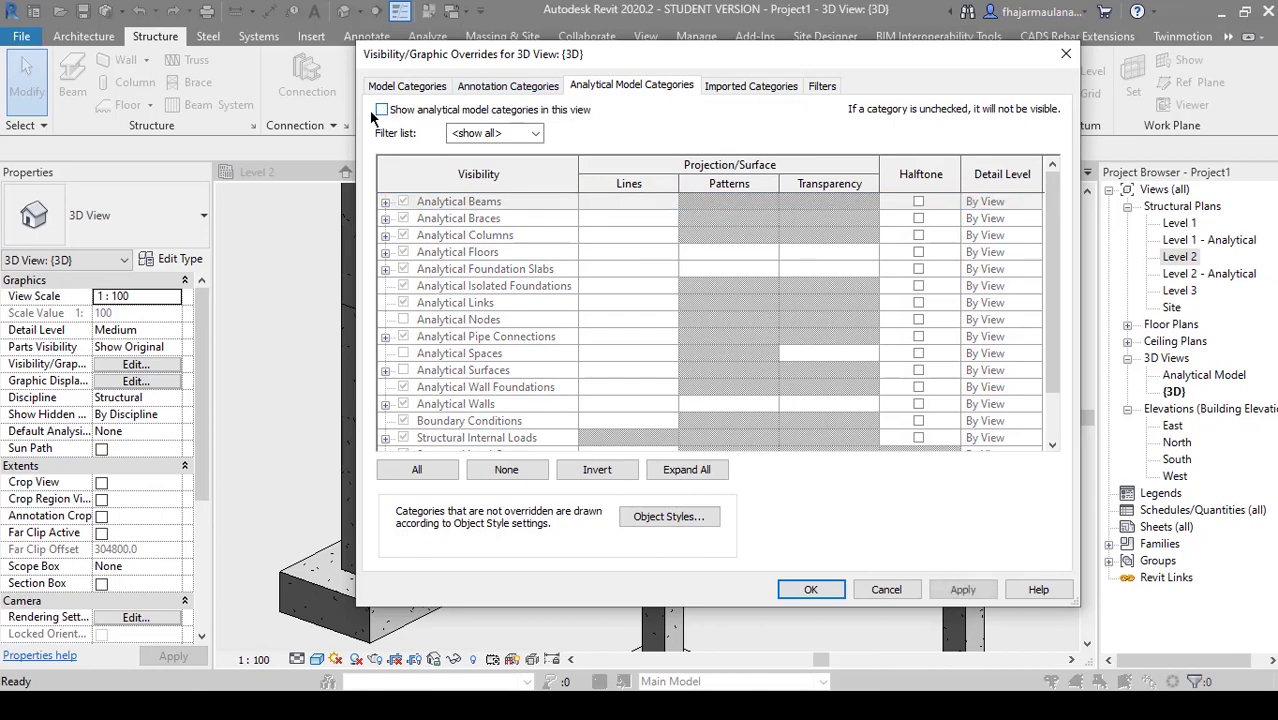
pyautogui.click(815, 589)
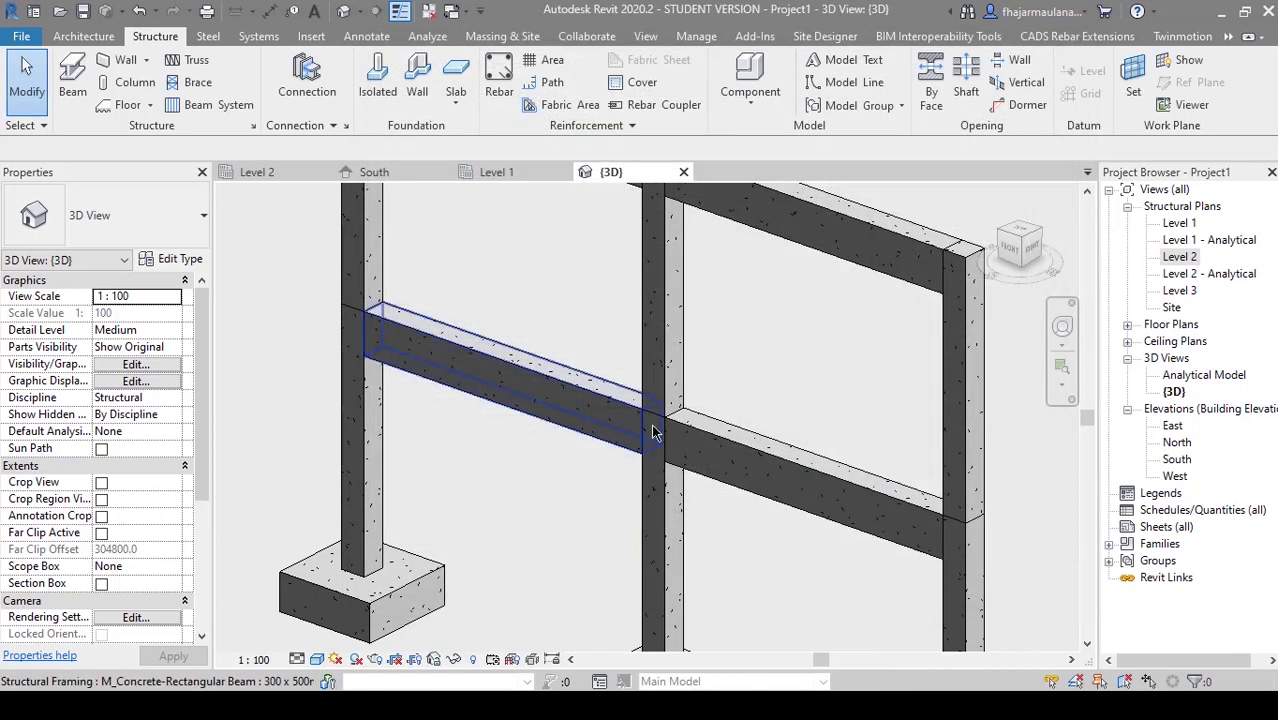
# - Inspect the beam-to-column joints and the whole frame in 3D from several angles
pyautogui.keyDown('shift'); pyautogui.moveTo(665, 440); pyautogui.dragTo(445, 430, button='middle'); pyautogui.keyUp('shift')
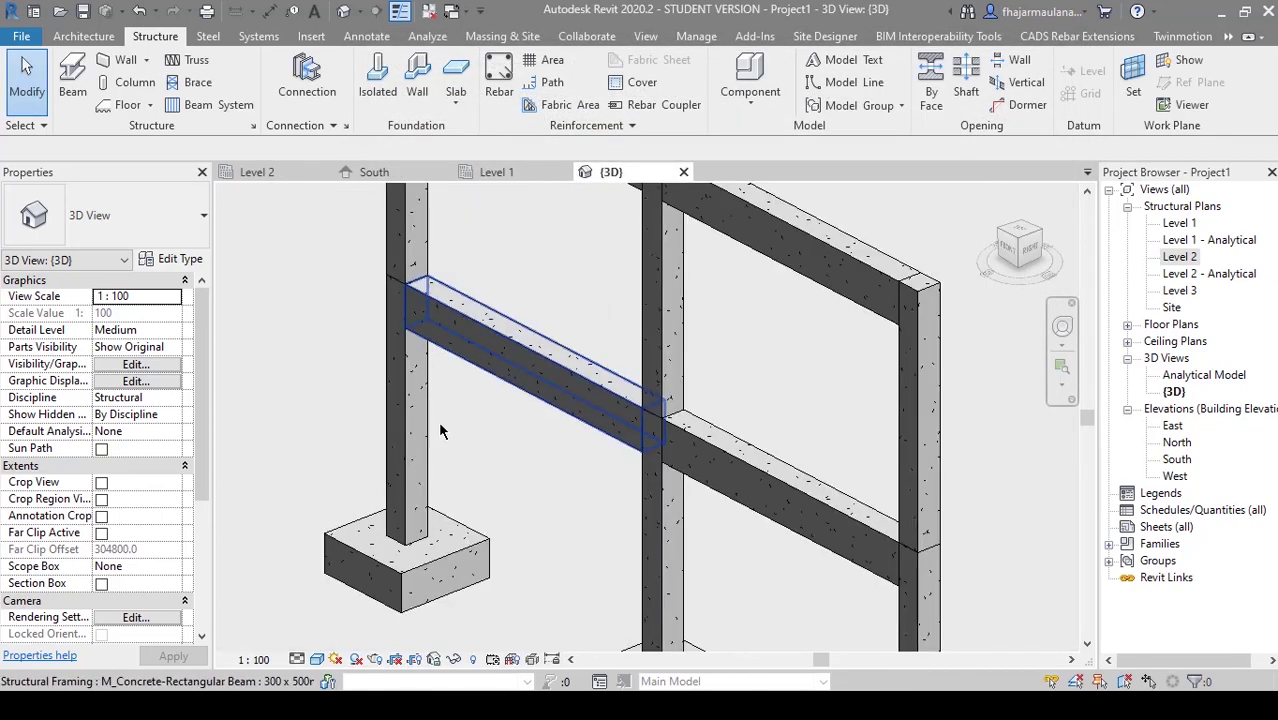
pyautogui.scroll(1, 470, 365)
pyautogui.moveTo(470, 365); pyautogui.dragTo(576, 458, button='middle')
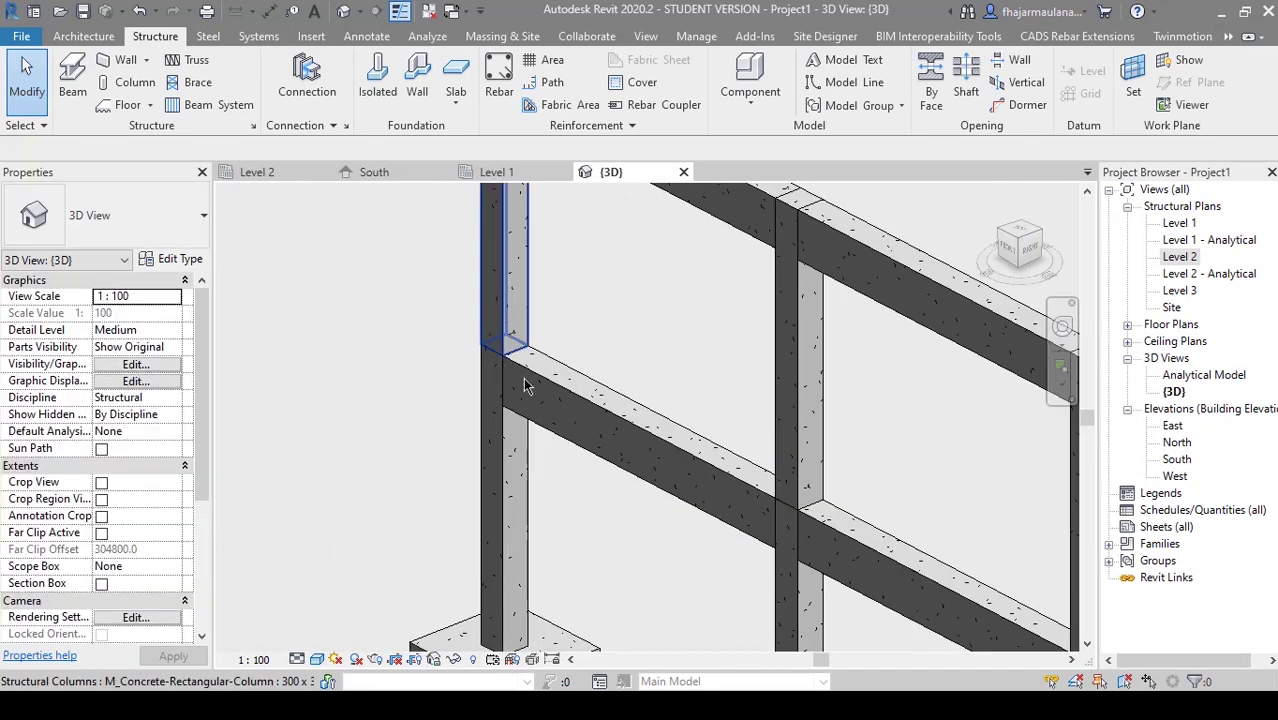
pyautogui.moveTo(661, 447); pyautogui.dragTo(688, 500, button='middle')
pyautogui.middleClick(765, 485)
pyautogui.middleClick(765, 485)
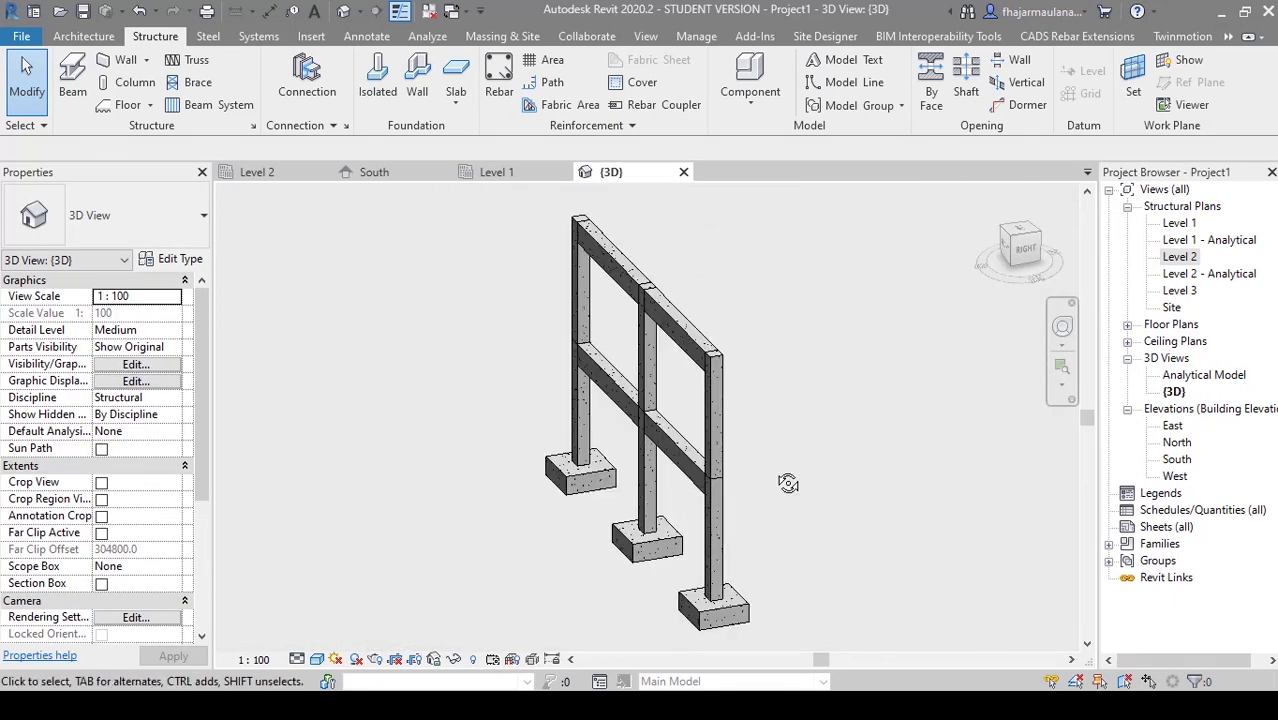
pyautogui.keyDown('shift'); pyautogui.moveTo(787, 481); pyautogui.dragTo(818, 460, button='middle'); pyautogui.keyUp('shift')
# - Create a building section along grid A in the Level 1 structural plan, crossing the columns at grids 1 to 3
pyautogui.doubleClick(1180, 223)
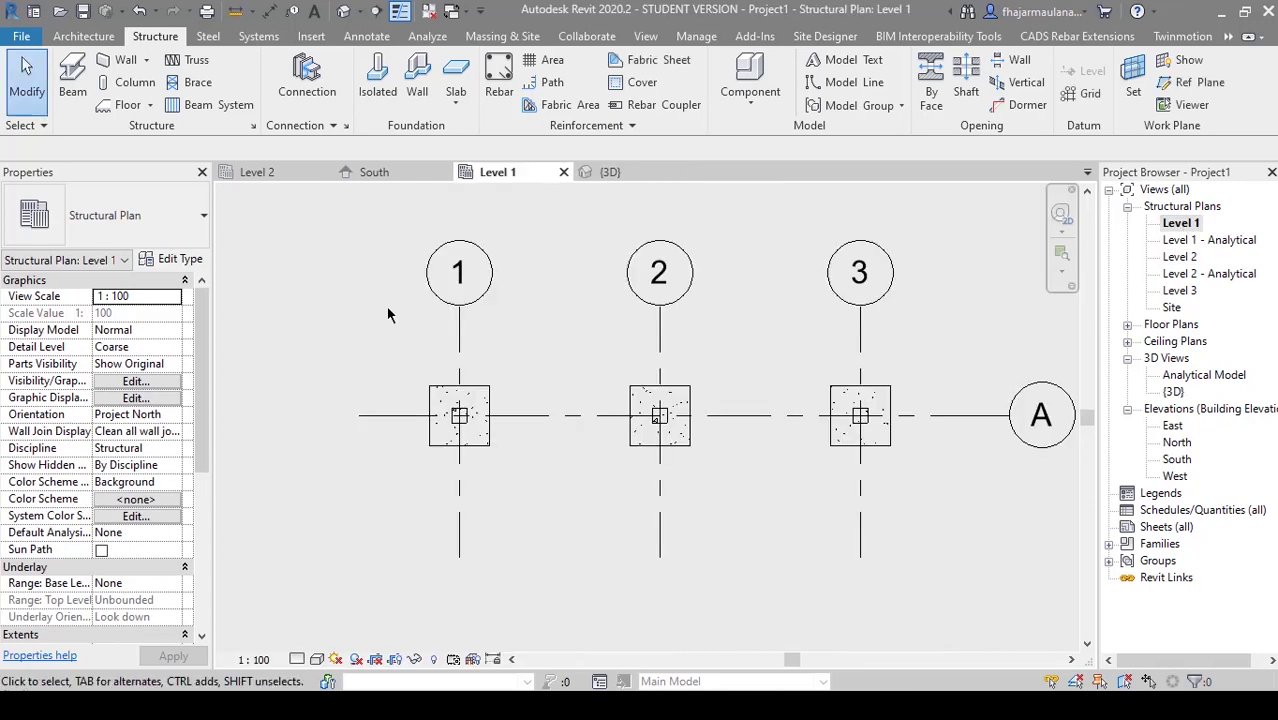
pyautogui.scroll(3, 600, 410)
pyautogui.press('Escape')
pyautogui.scroll(-2, 490, 436)
pyautogui.press('Escape')
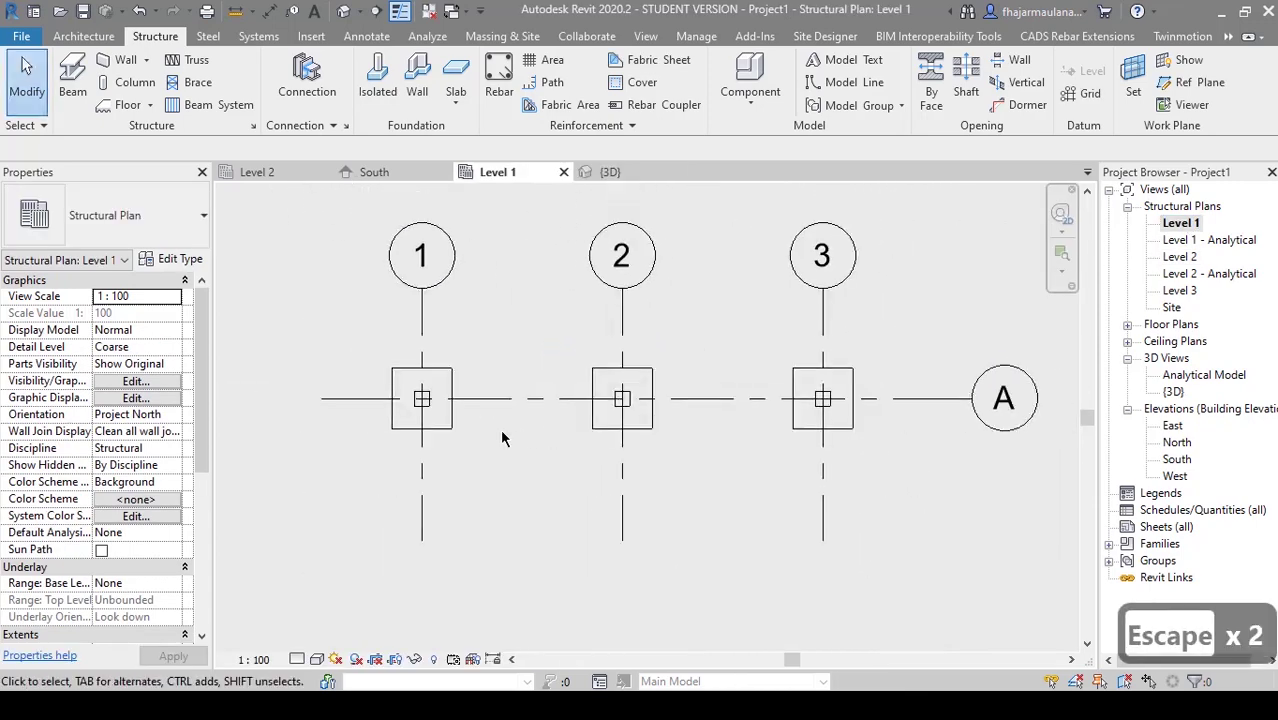
pyautogui.click(377, 15)
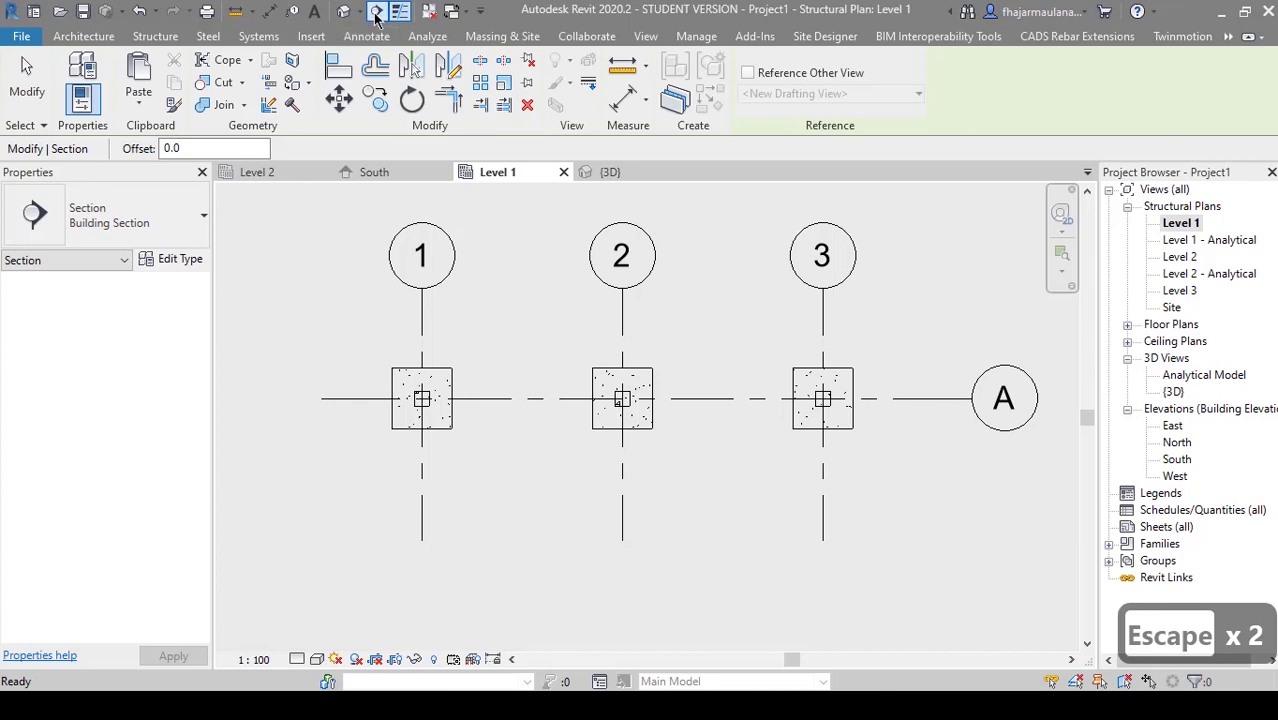
pyautogui.click(323, 397)
pyautogui.click(941, 397)
pyautogui.press('Escape')
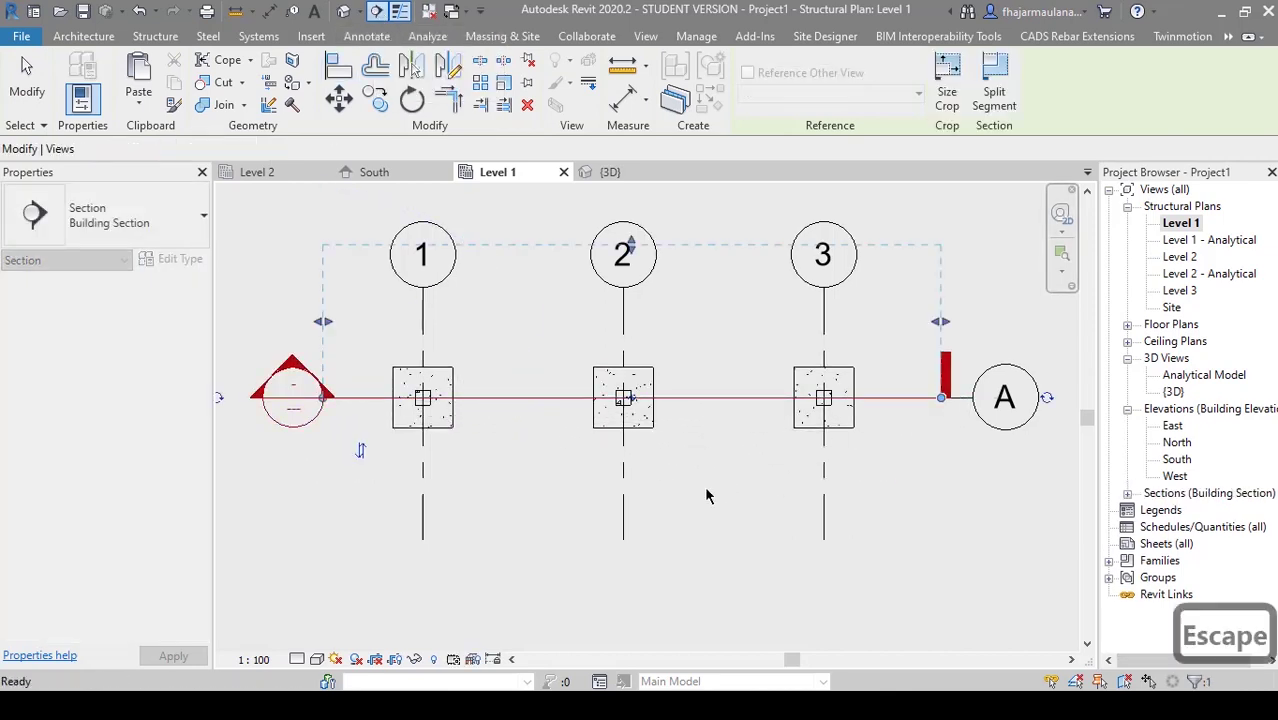
pyautogui.press('Escape')
pyautogui.moveTo(706, 495); pyautogui.dragTo(513, 549, button='middle')
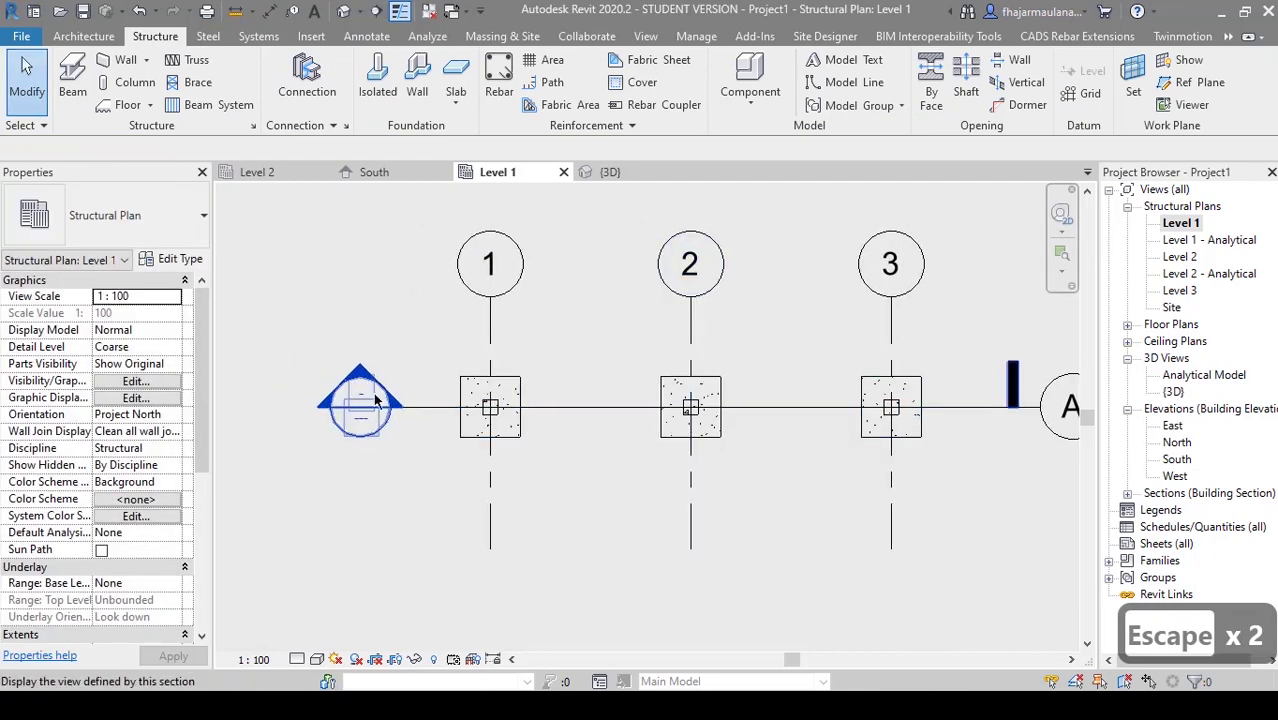
# - Extend the section's far clip boundary past the grid bubbles, to an offset of about 3590 mm
pyautogui.click(425, 416)
pyautogui.moveTo(425, 416); pyautogui.dragTo(387, 430, button='middle')
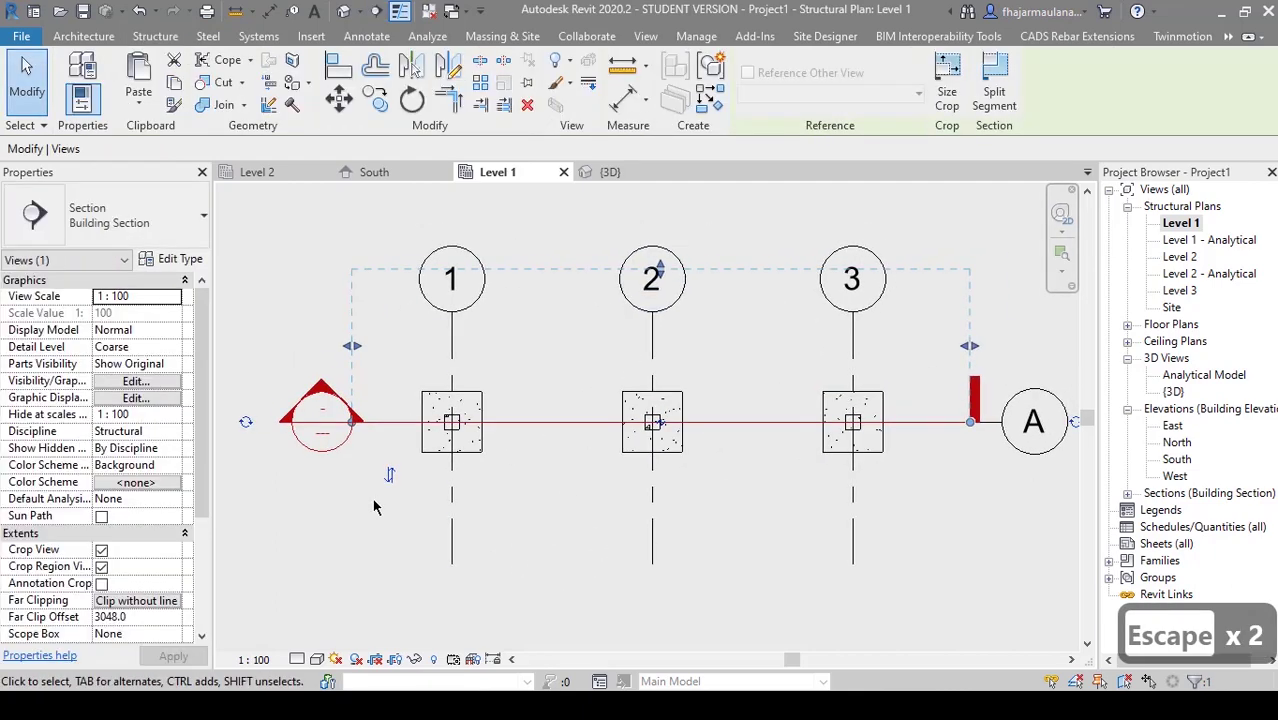
pyautogui.press('Escape')
pyautogui.click(386, 434)
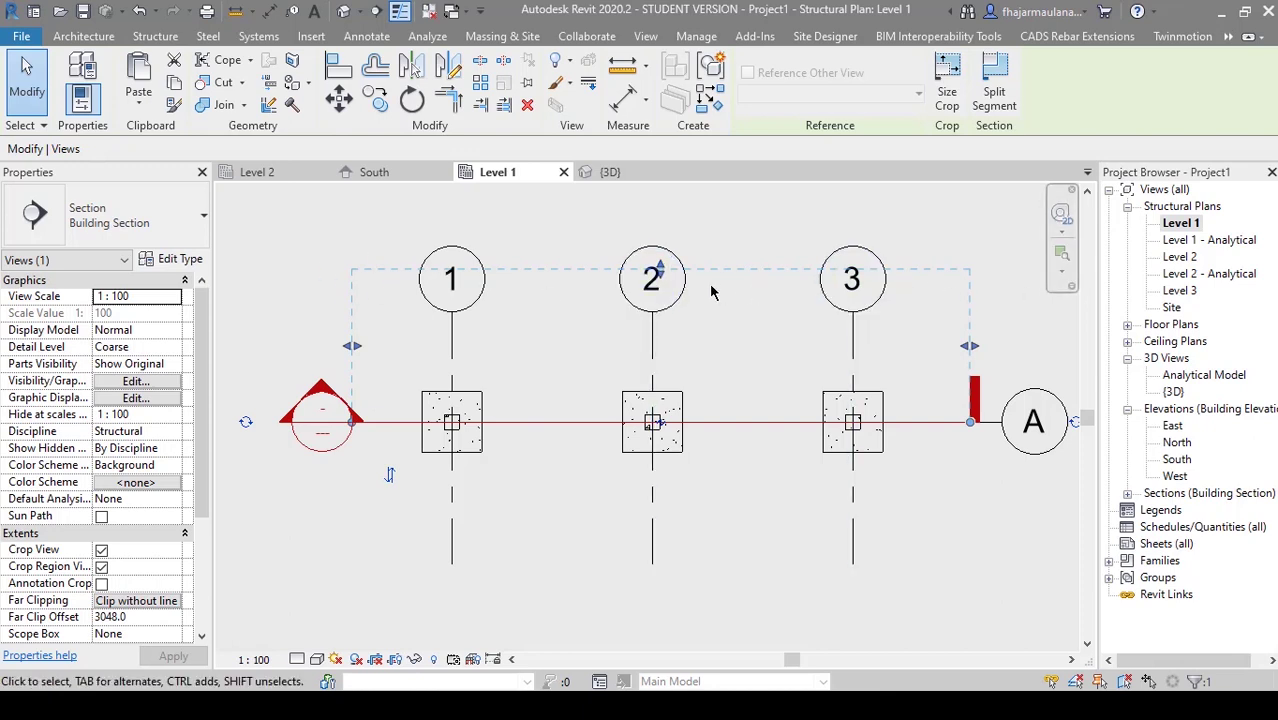
pyautogui.press('Escape')
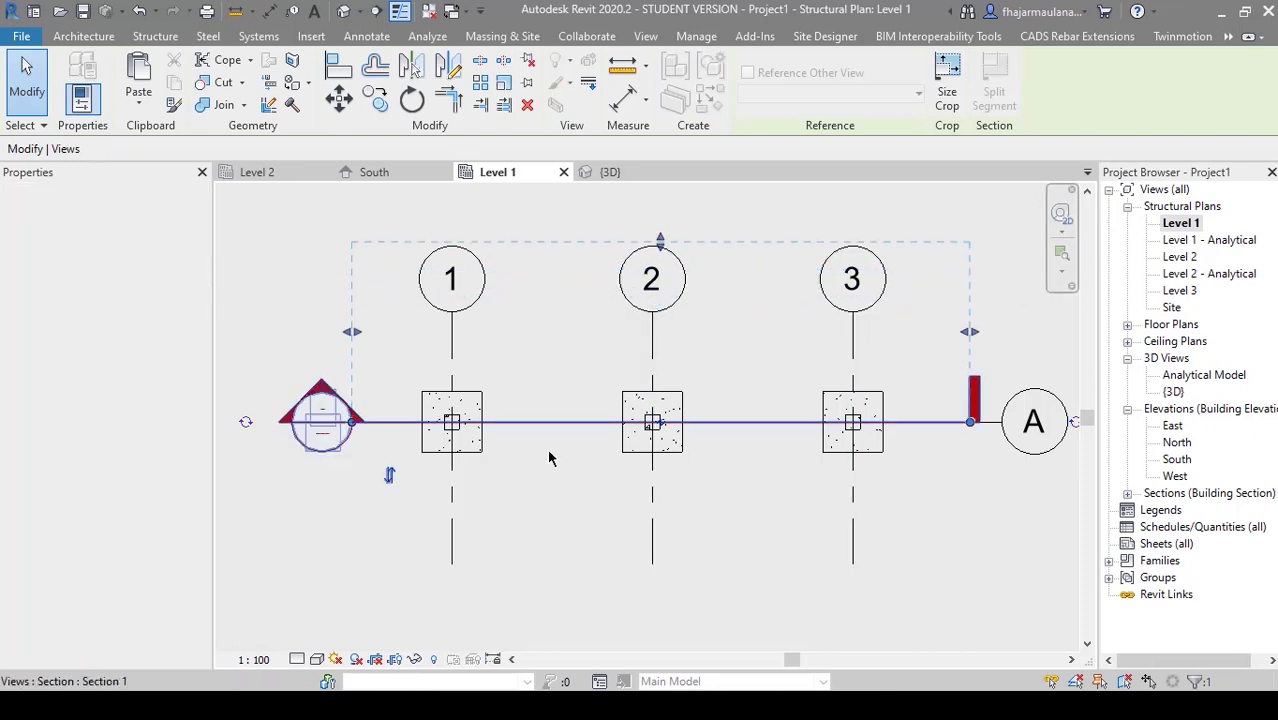
# - Open the section view along grid A and examine how the beams meet the columns on Levels 2 and 3
pyautogui.doubleClick(352, 393)
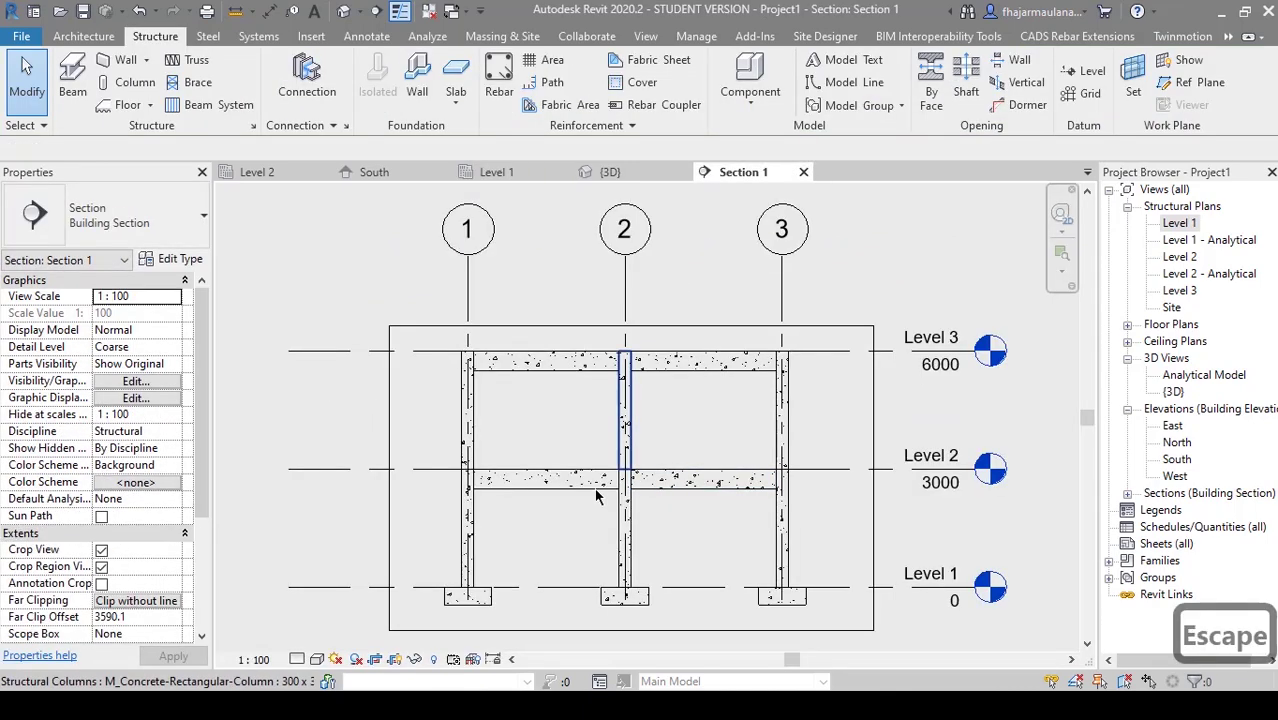
pyautogui.scroll(3, 645, 460)
pyautogui.press('Escape')
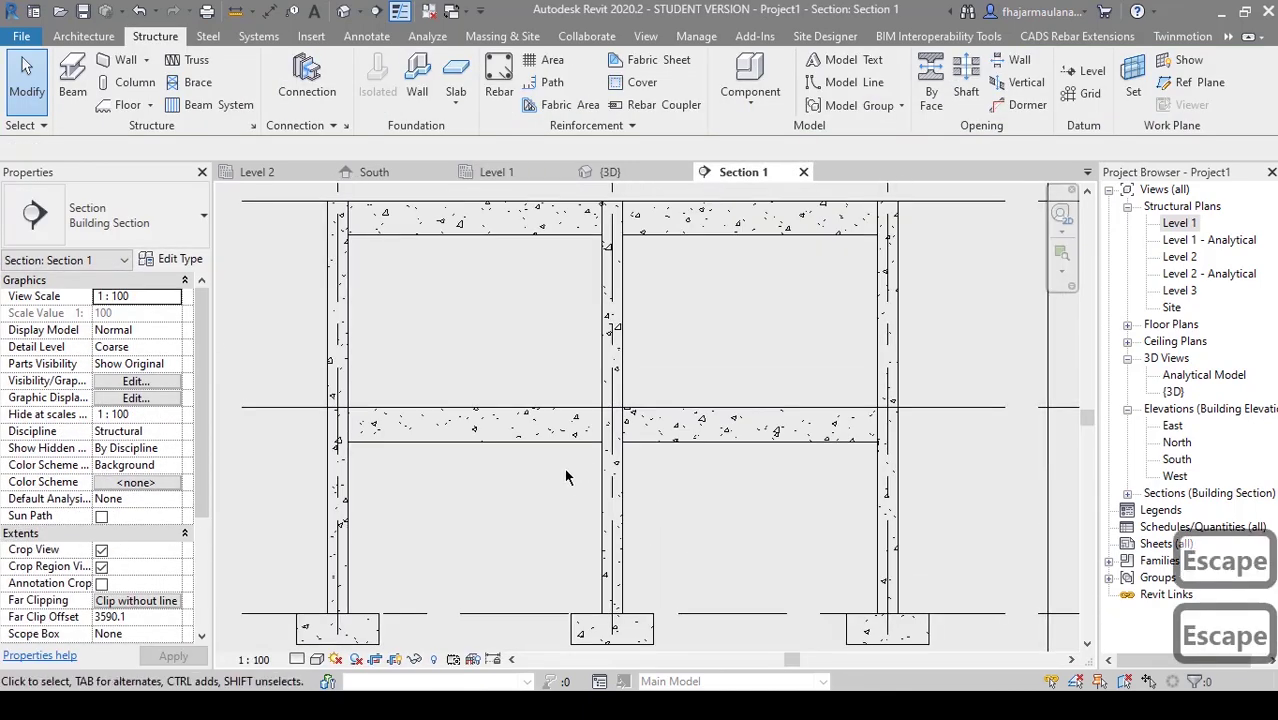
pyautogui.scroll(-2, 640, 548)
pyautogui.scroll(3, 574, 482)
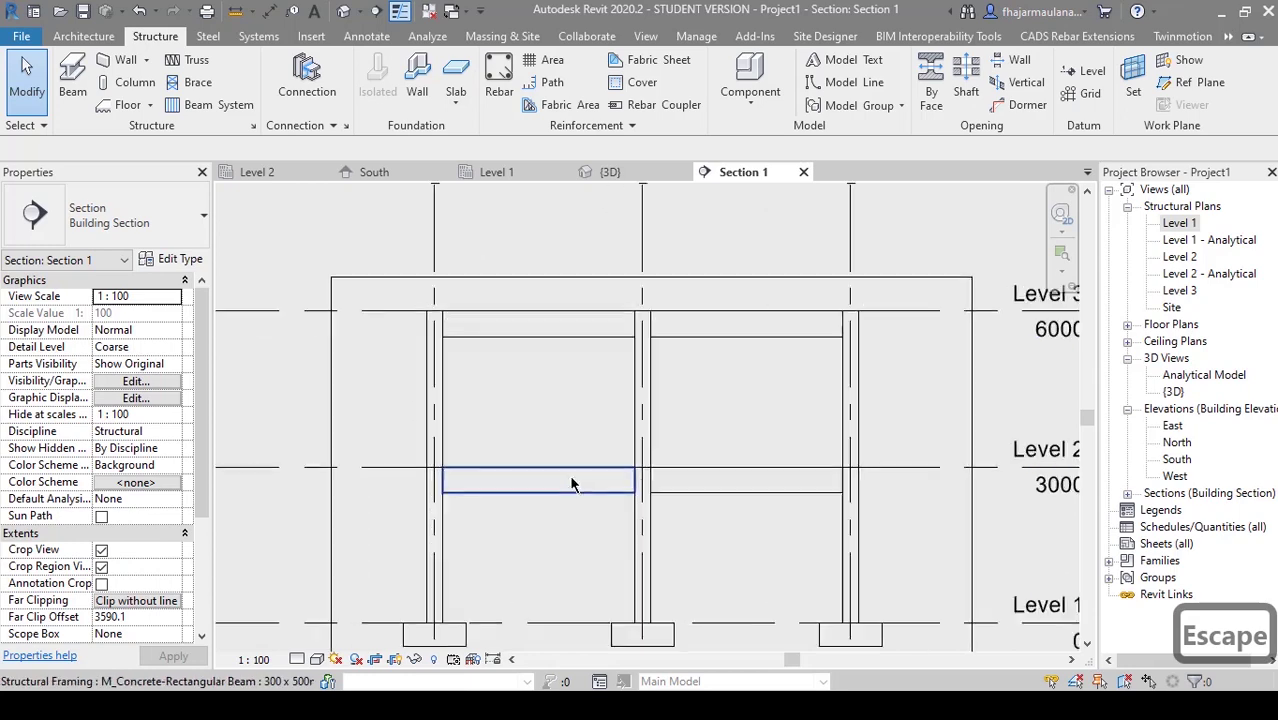
pyautogui.moveTo(574, 482); pyautogui.dragTo(557, 434, button='middle')
pyautogui.middleClick(469, 458)
pyautogui.middleClick(469, 458)
pyautogui.scroll(3, 470, 508)
pyautogui.moveTo(470, 508)
pyautogui.mouseDown(button='middle')
pyautogui.moveTo(435, 449)
pyautogui.moveTo(539, 488)
pyautogui.moveTo(525, 450)
pyautogui.mouseUp(button='middle')
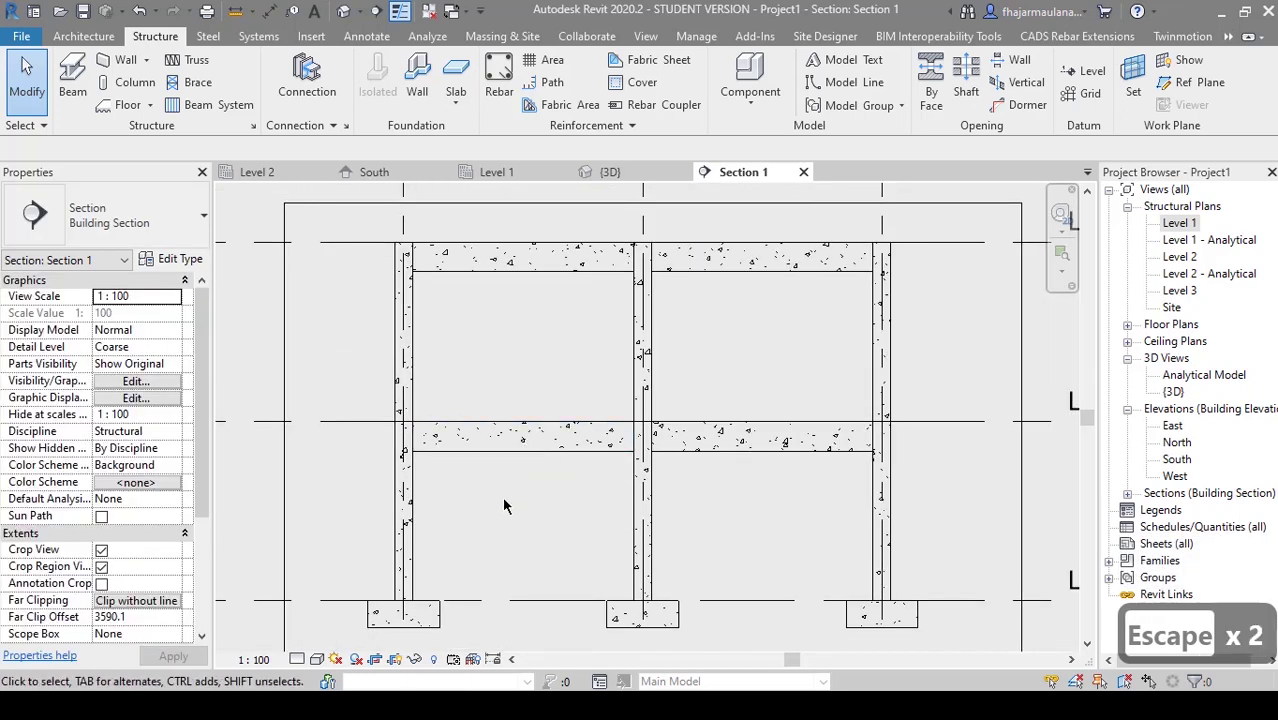
pyautogui.scroll(2, 520, 503)
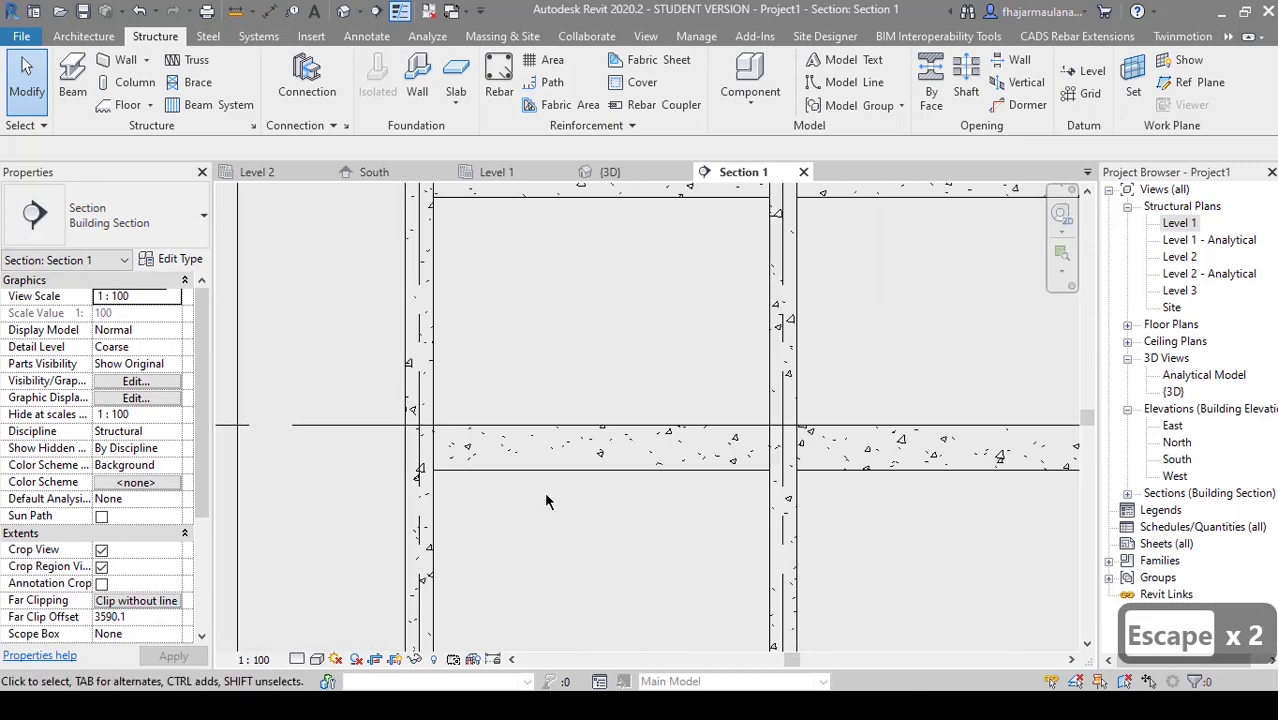
pyautogui.scroll(3, 448, 471)
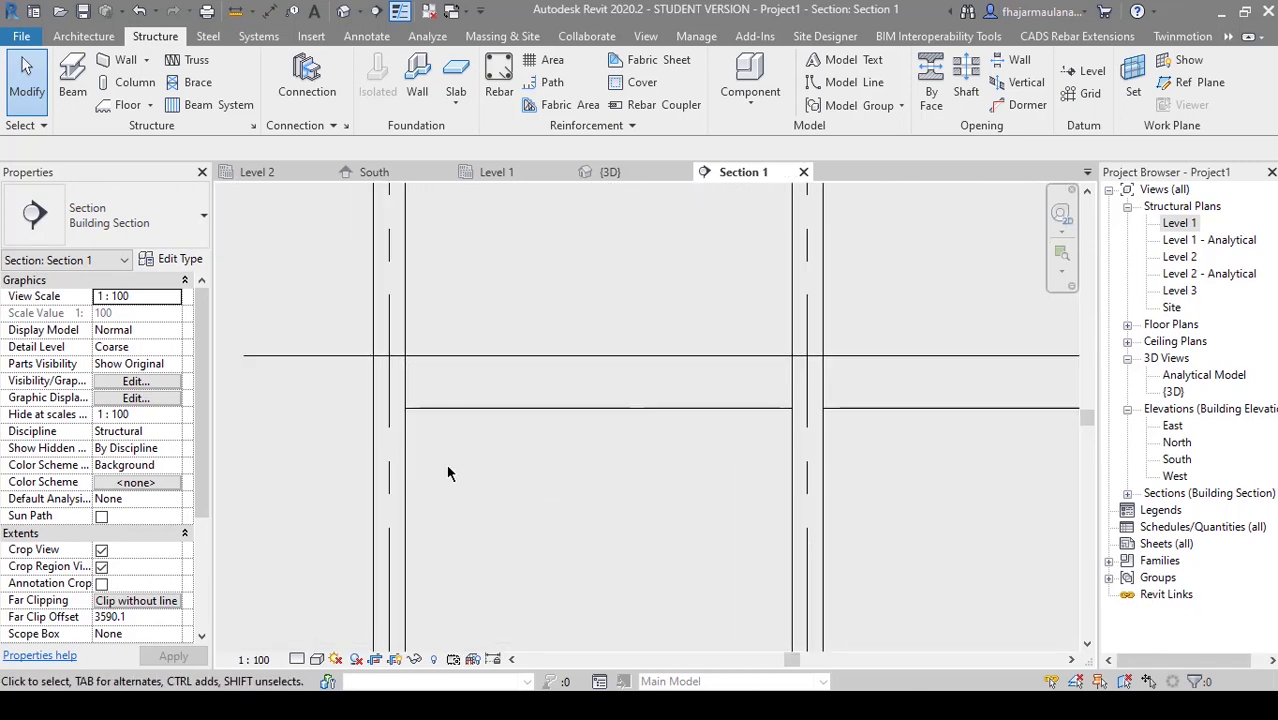
pyautogui.click(519, 374)
pyautogui.moveTo(562, 434); pyautogui.dragTo(509, 455, button='middle')
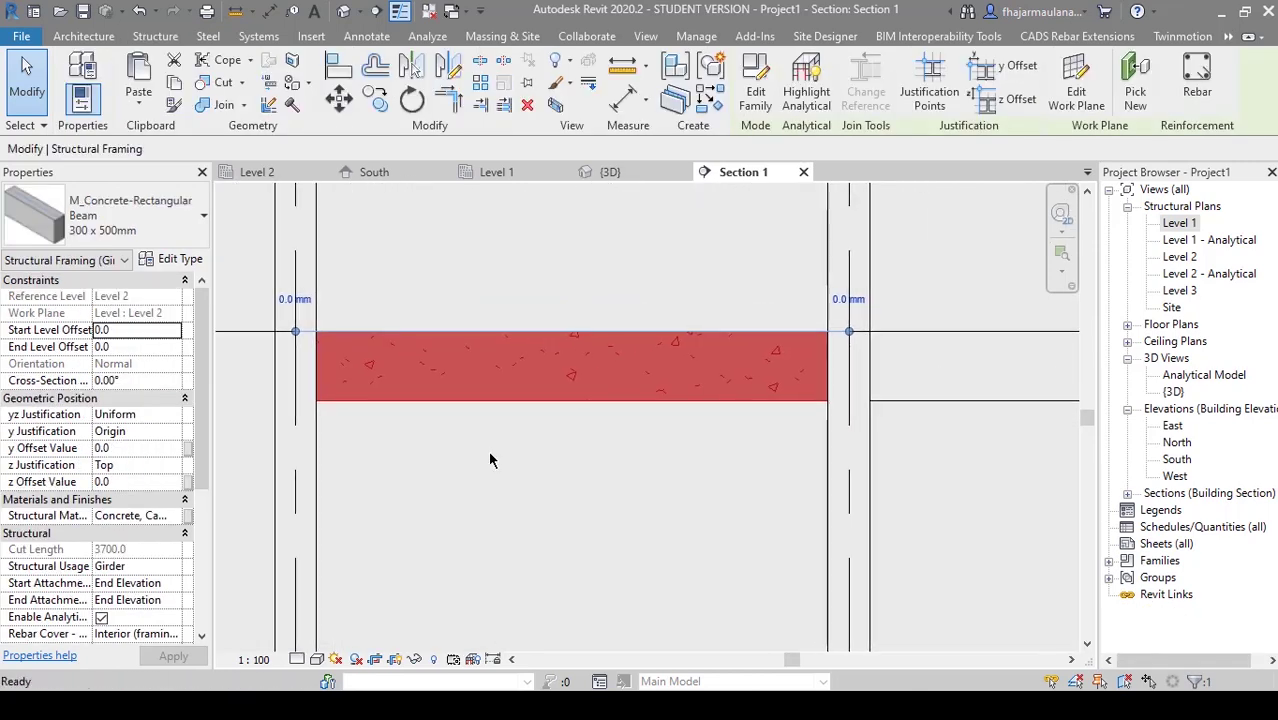
pyautogui.click(1197, 80)
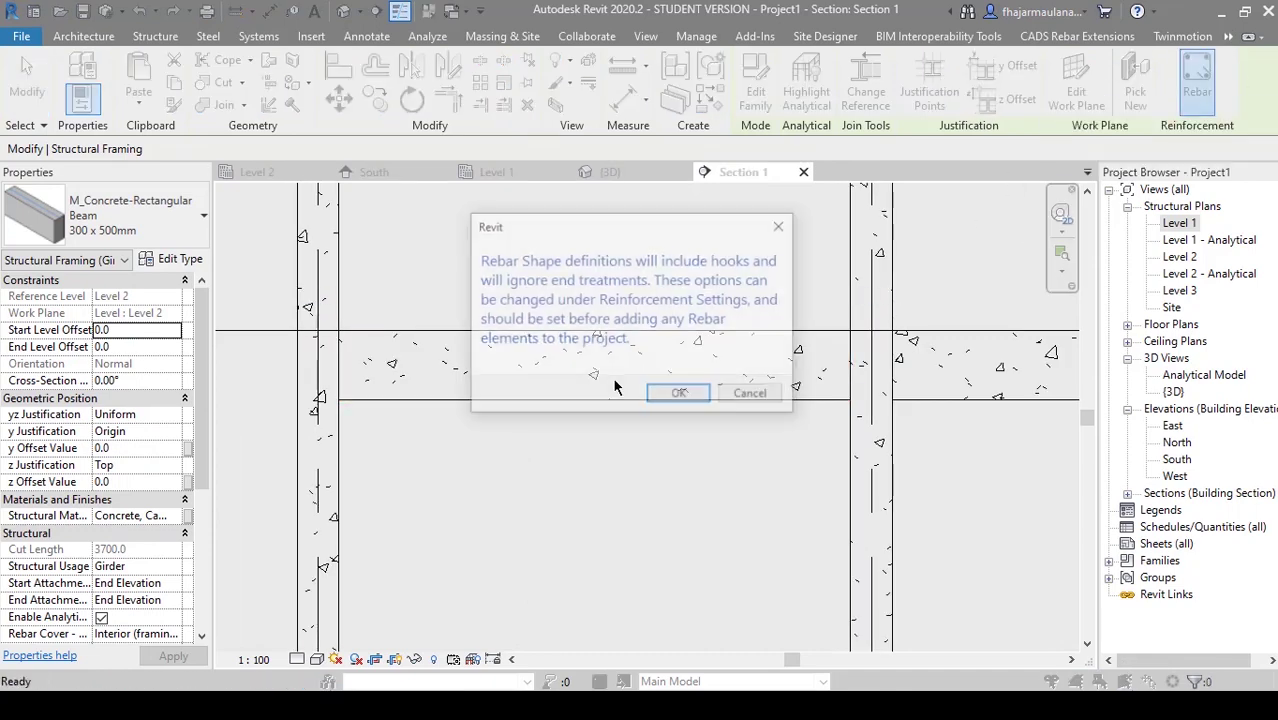
pyautogui.click(753, 395)
pyautogui.scroll(-1, 684, 454)
pyautogui.press('Escape')
pyautogui.press('Escape')
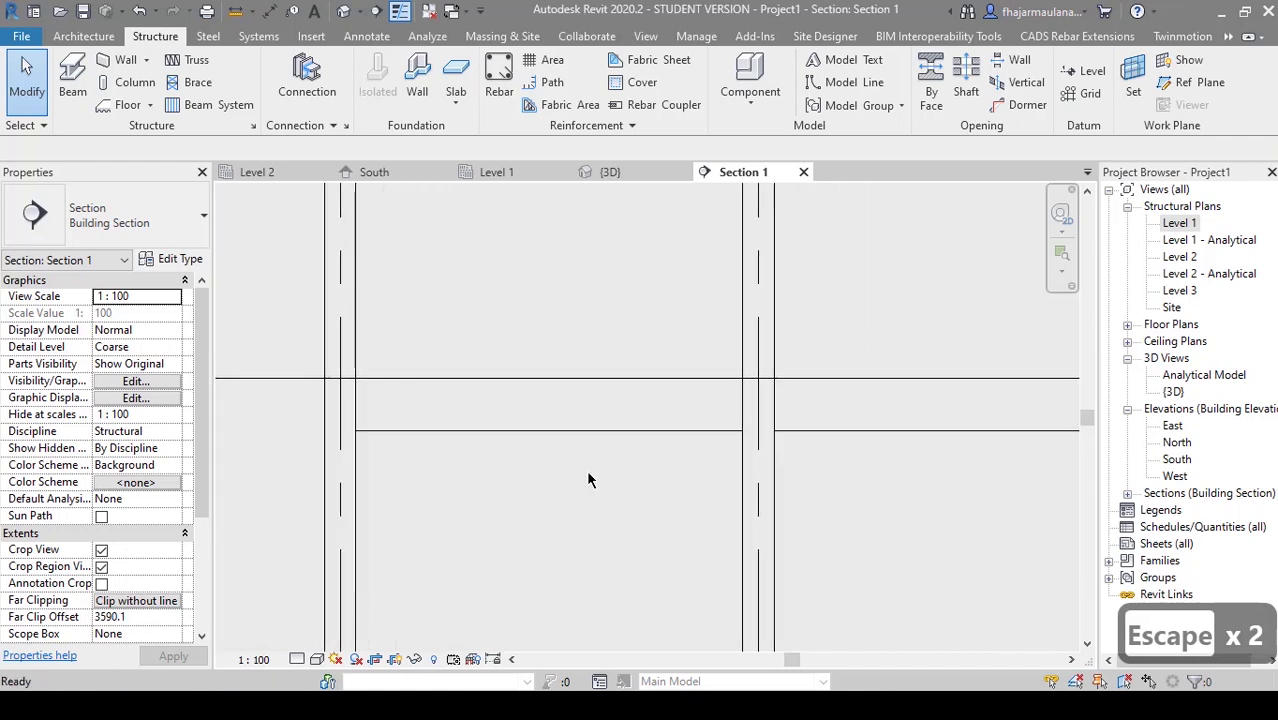
# - Review the rebar cover types available for the Level 2 beam in the section's left bay, leaving its cover unchanged
pyautogui.scroll(-1, 560, 480)
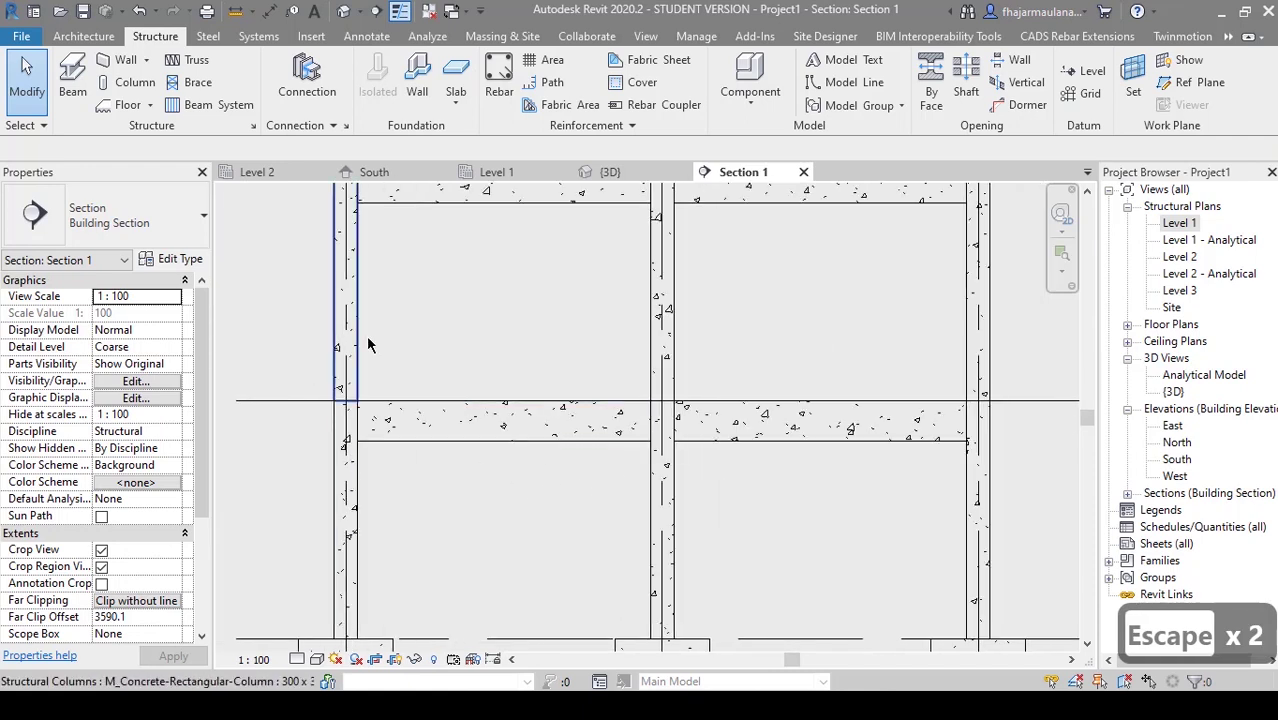
pyautogui.scroll(2, 491, 528)
pyautogui.scroll(3, 370, 416)
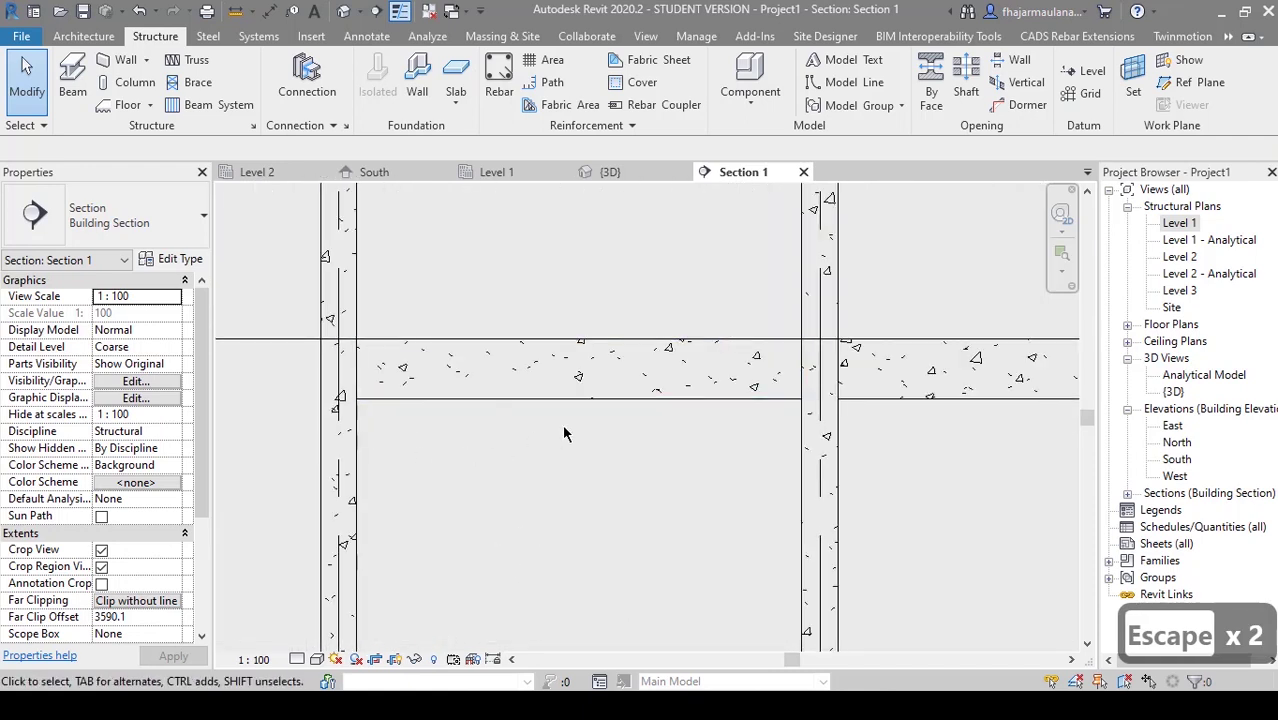
pyautogui.scroll(-3, 535, 403)
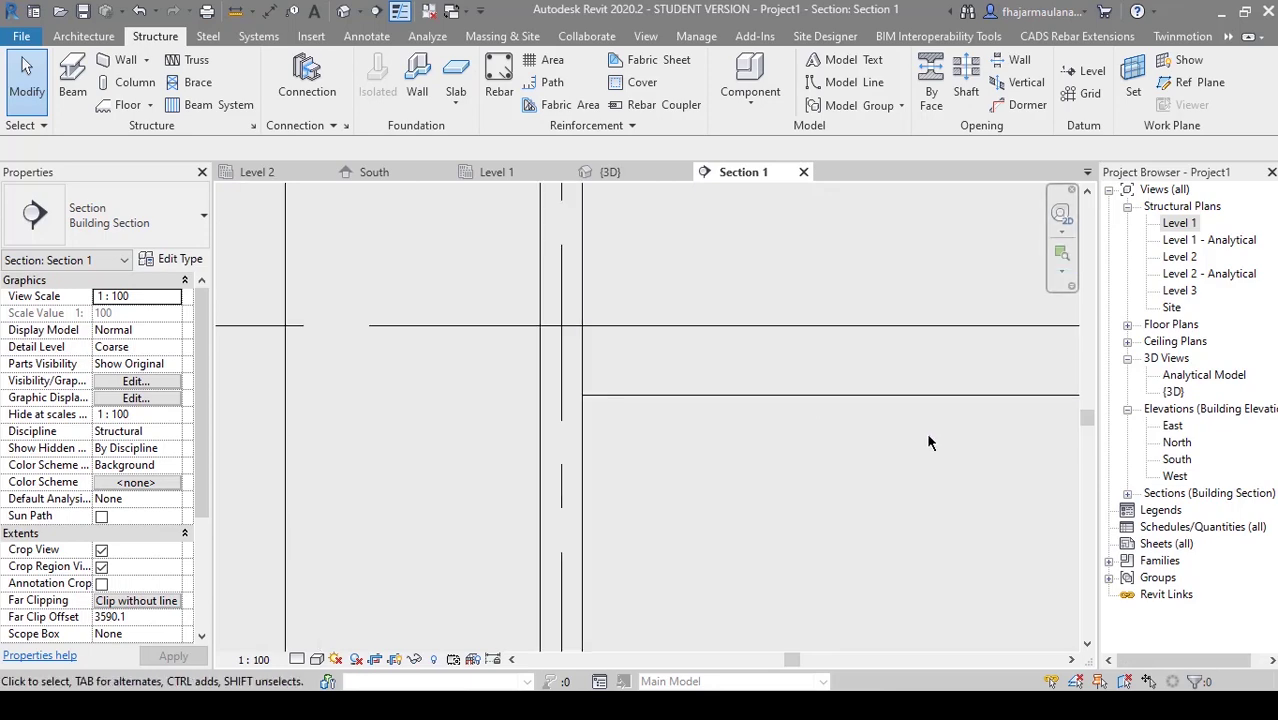
pyautogui.scroll(-2, 578, 423)
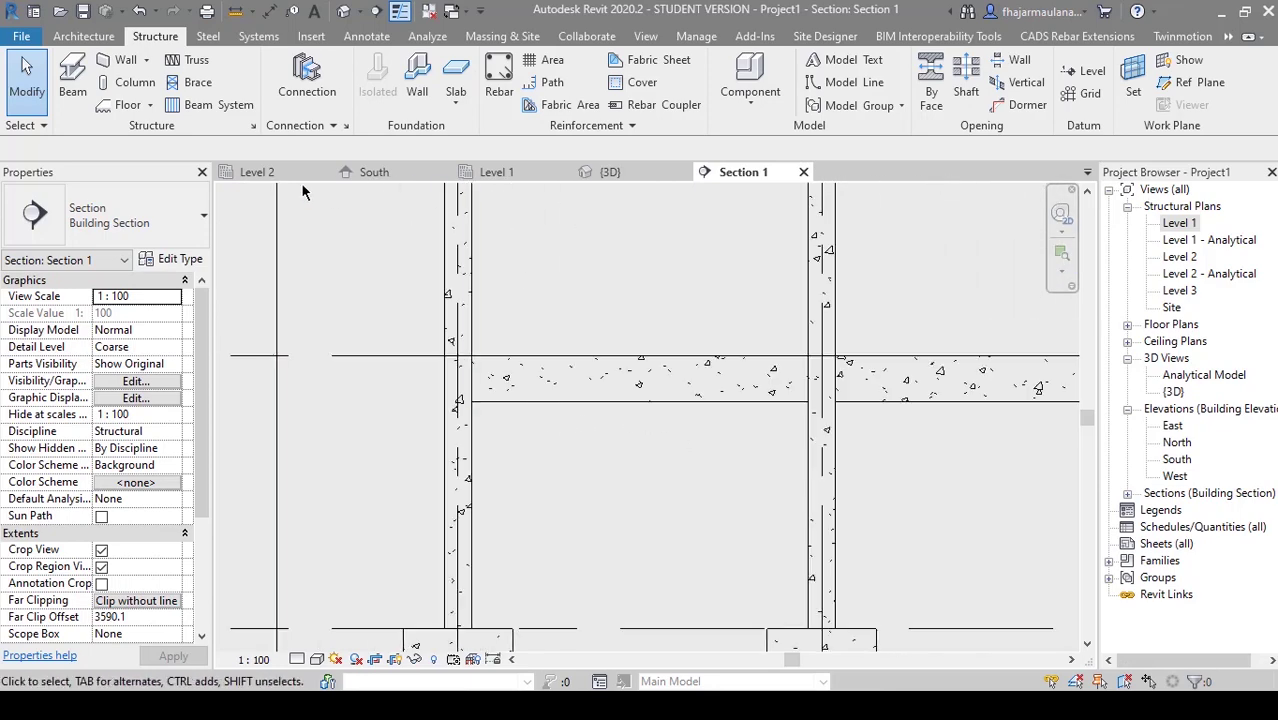
pyautogui.click(640, 84)
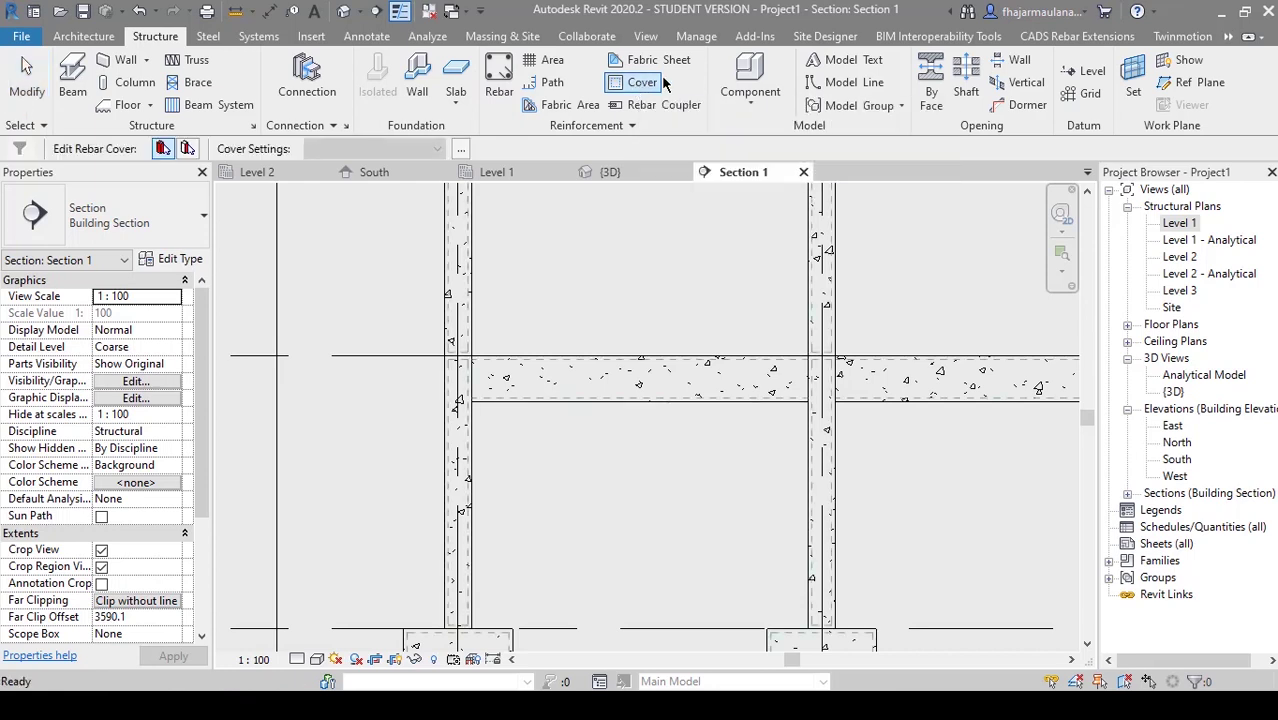
pyautogui.scroll(4, 539, 283)
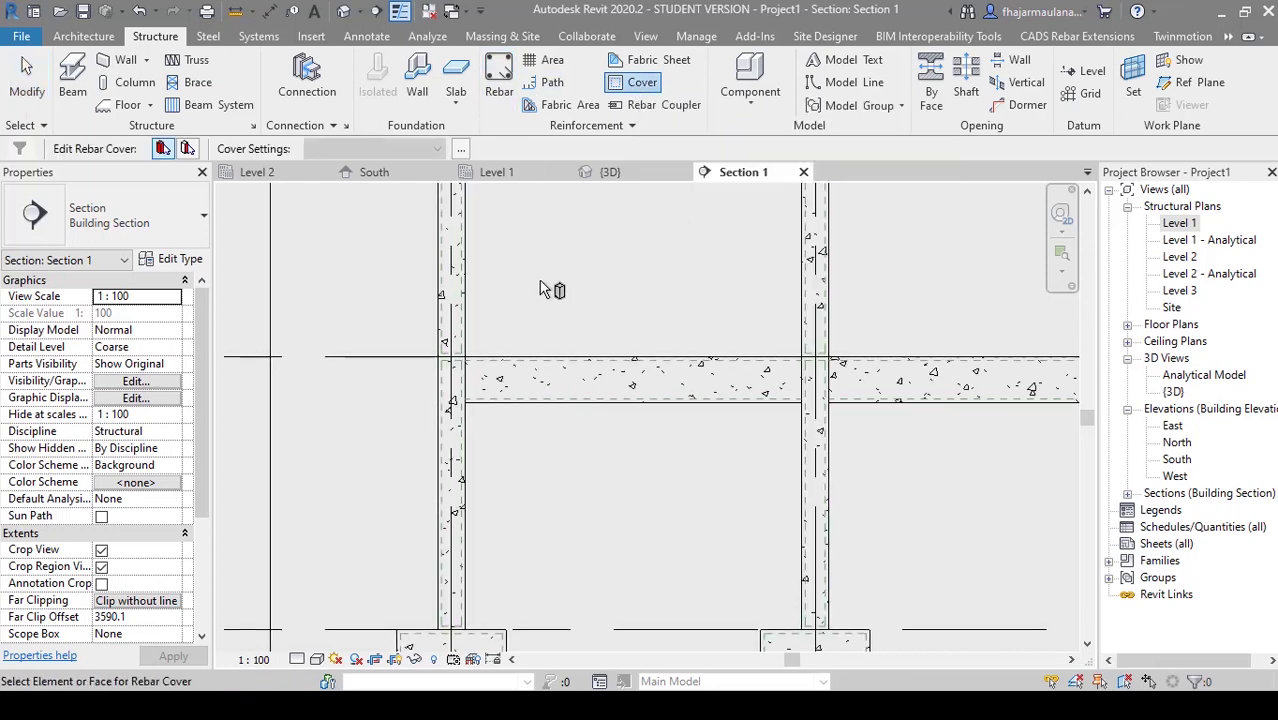
pyautogui.click(499, 388)
pyautogui.scroll(-3, 531, 397)
pyautogui.moveTo(531, 427); pyautogui.dragTo(562, 443, button='middle')
pyautogui.scroll(2, 543, 341)
pyautogui.moveTo(542, 341); pyautogui.dragTo(553, 330, button='middle')
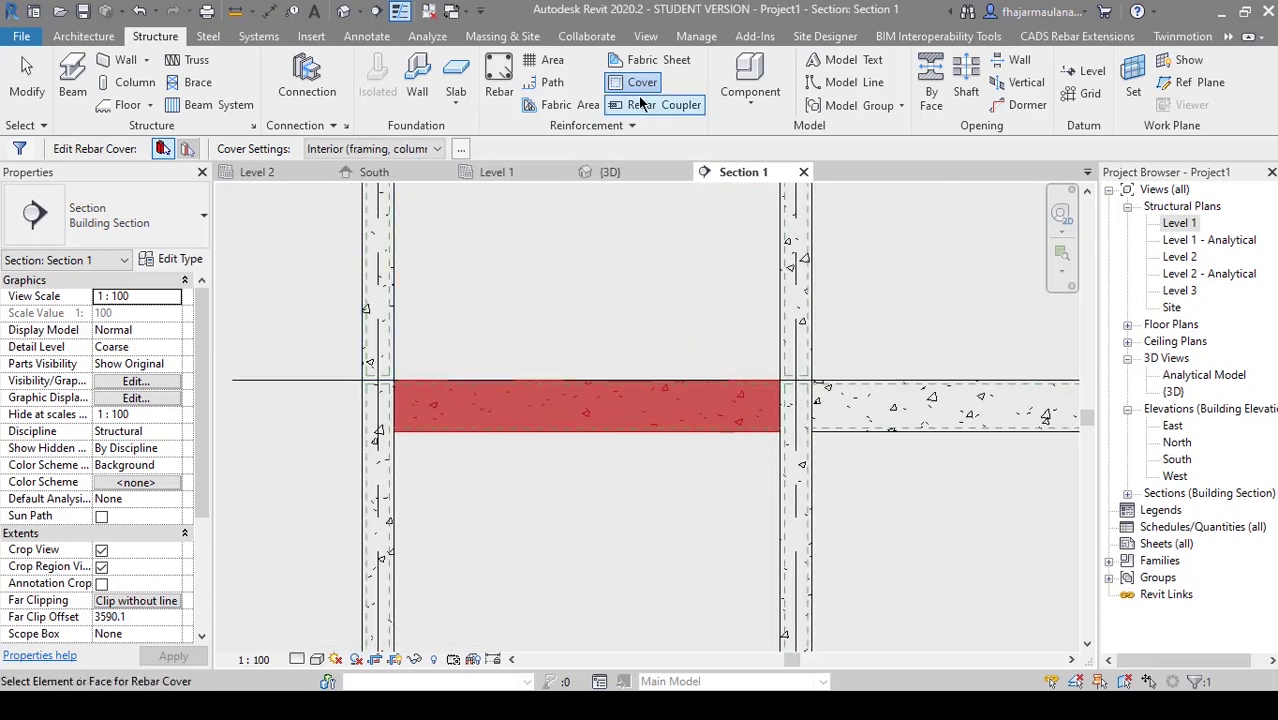
pyautogui.click(436, 149)
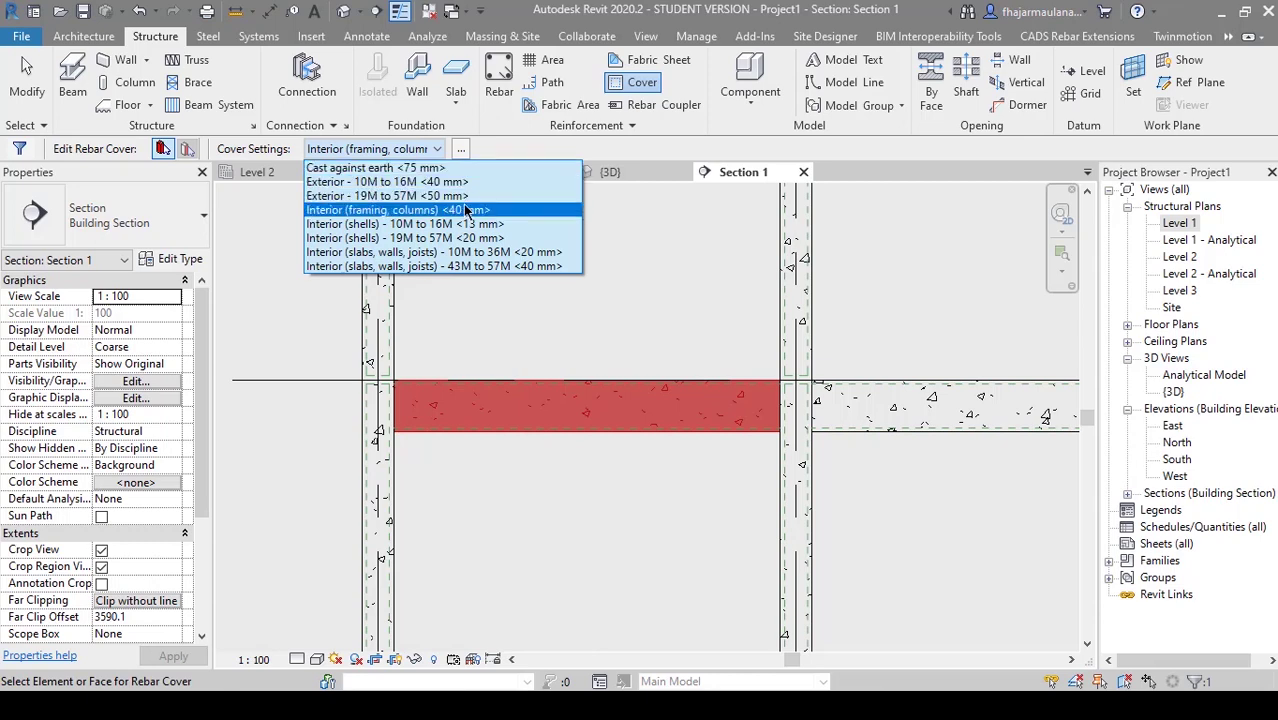
pyautogui.click(422, 150)
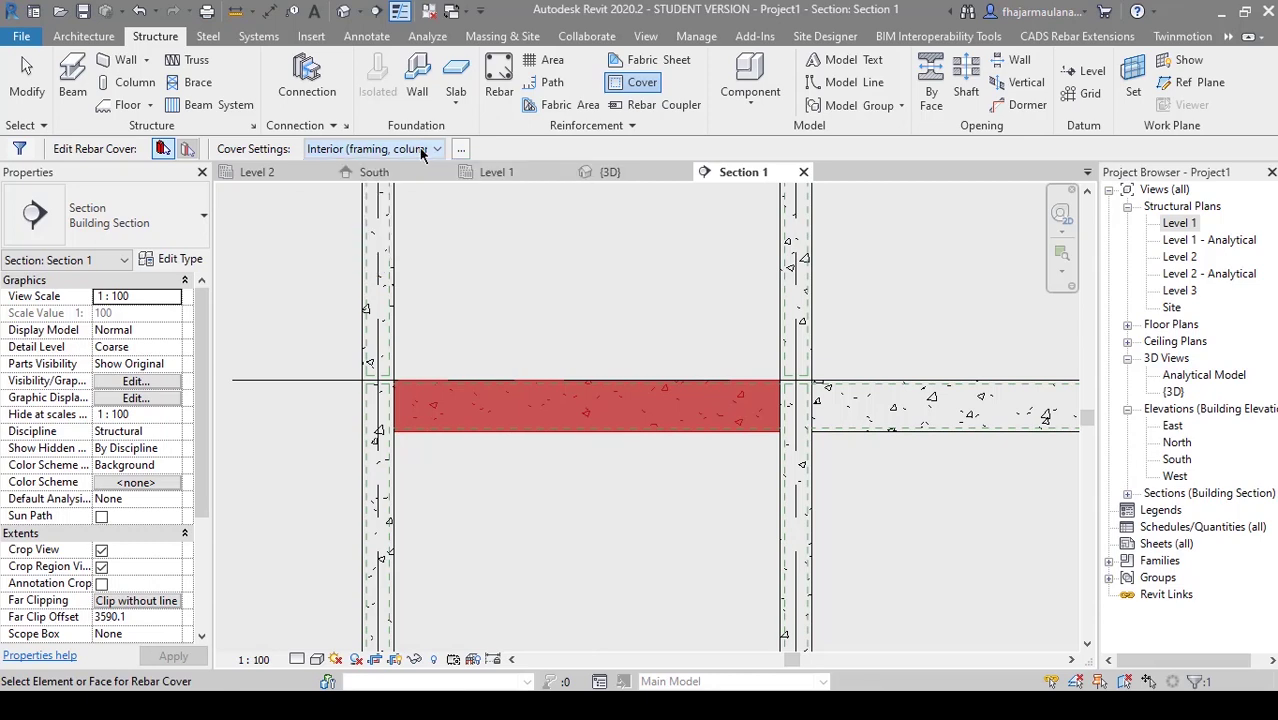
pyautogui.moveTo(518, 258); pyautogui.dragTo(499, 342, button='middle')
pyautogui.scroll(-3, 510, 330)
pyautogui.press('Escape')
pyautogui.press('Escape')
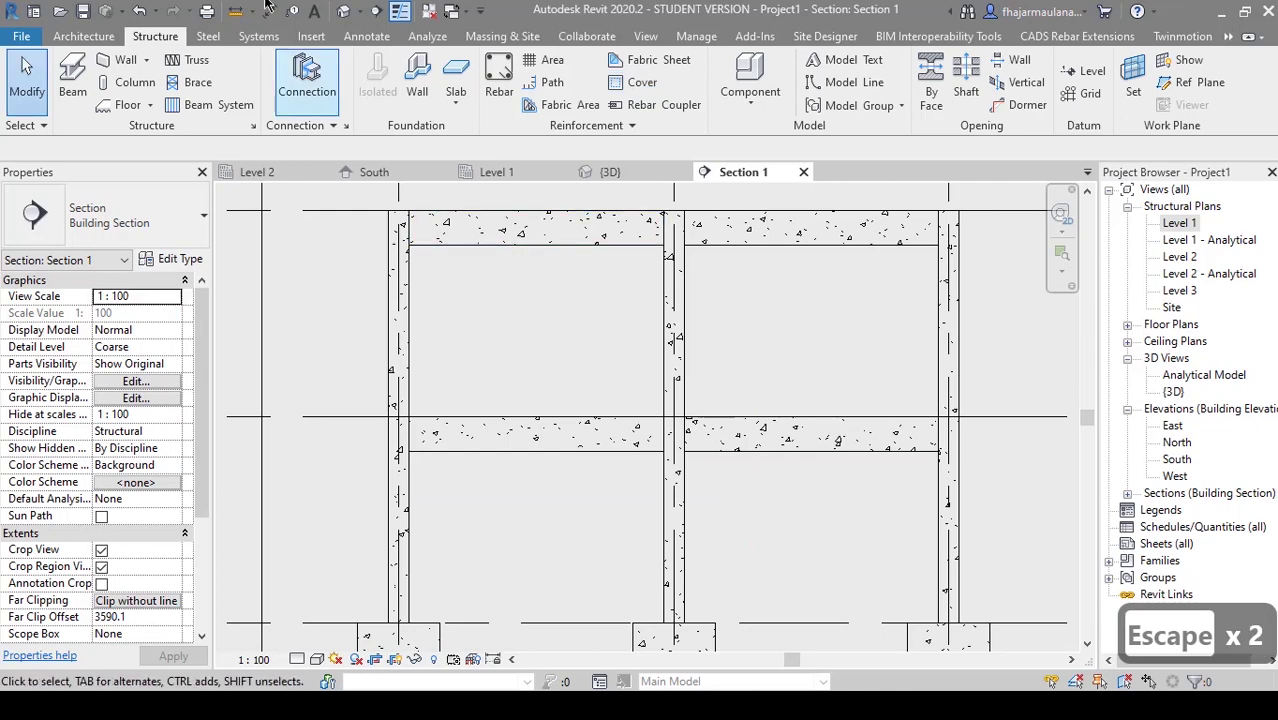
# - In the 3D view, assign the Interior (shells) - 19M to 57M <20 mm> rebar cover to all four beams on Levels 2 and 3
pyautogui.click(345, 12)
pyautogui.scroll(4, 496, 277)
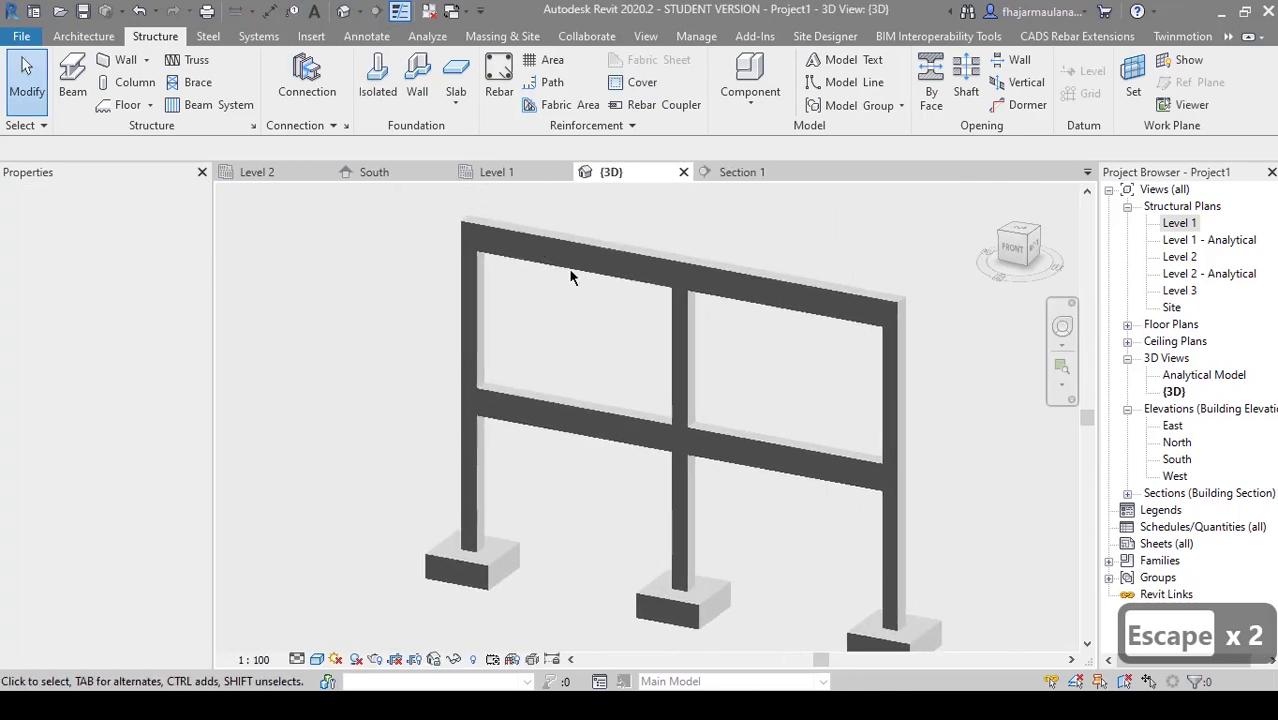
pyautogui.click(636, 82)
pyautogui.moveTo(548, 348); pyautogui.dragTo(541, 376, button='middle')
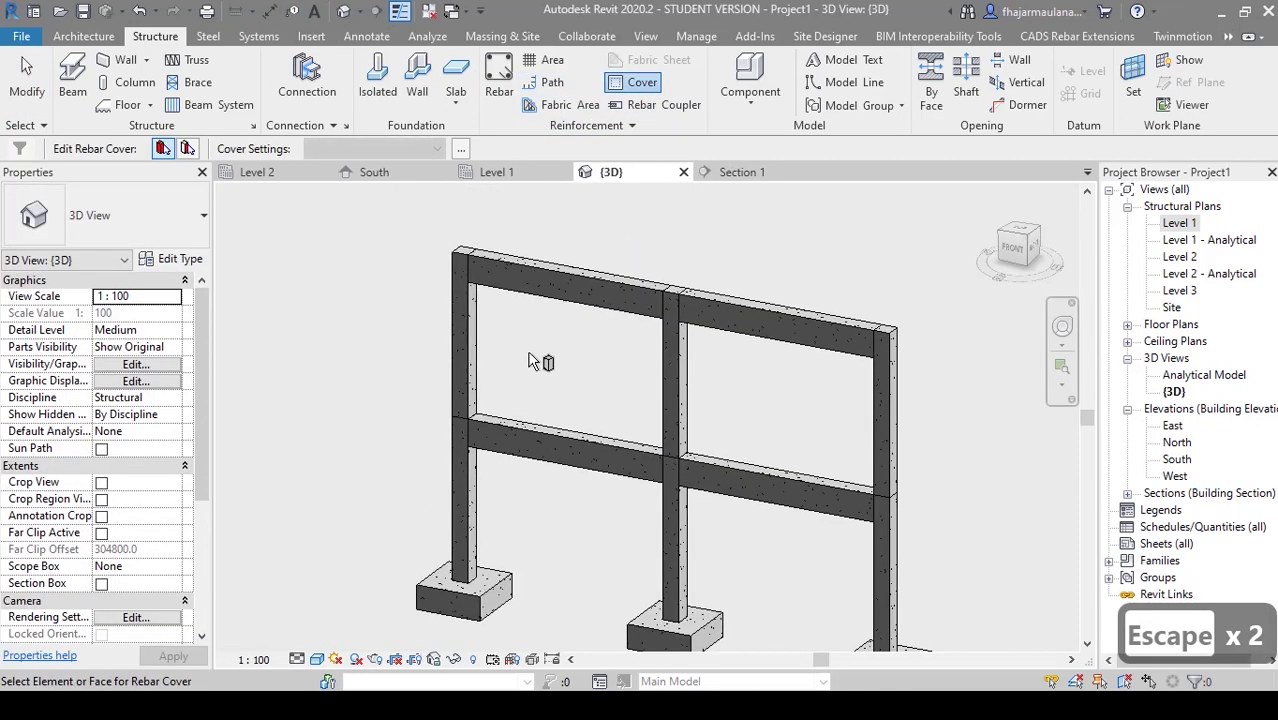
pyautogui.click(548, 302)
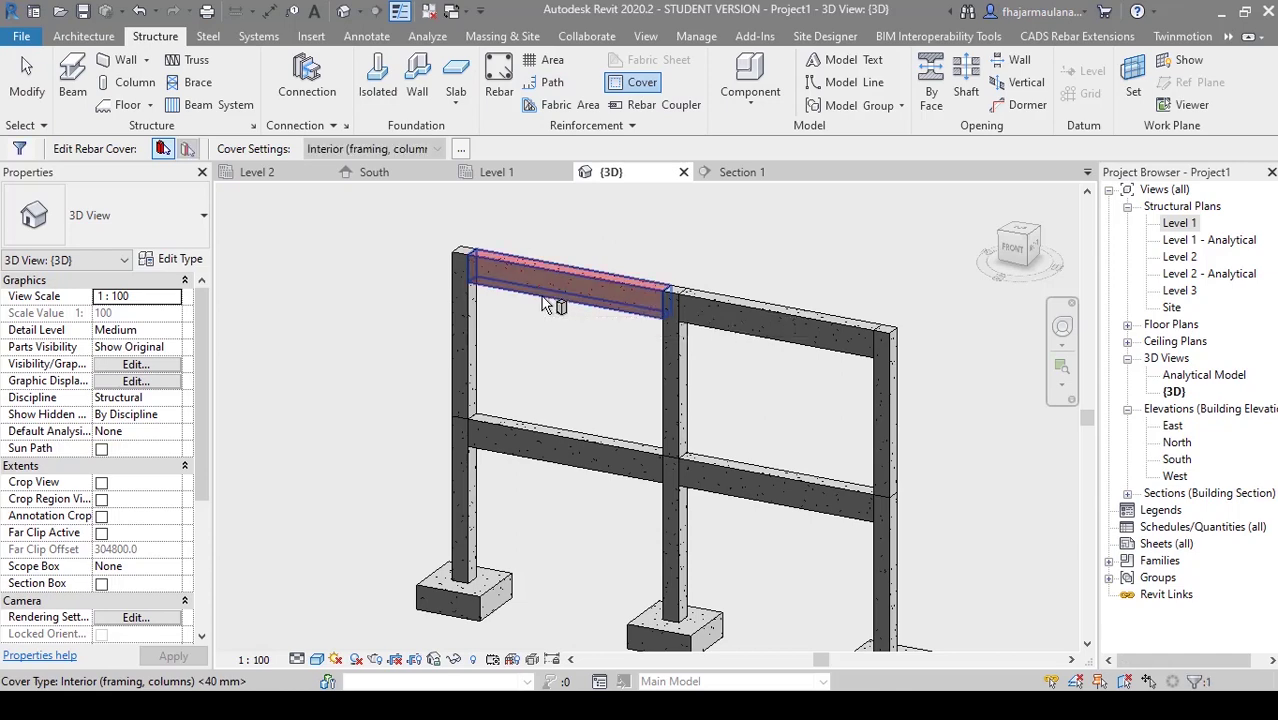
pyautogui.click(555, 448)
pyautogui.click(736, 345)
pyautogui.click(747, 480)
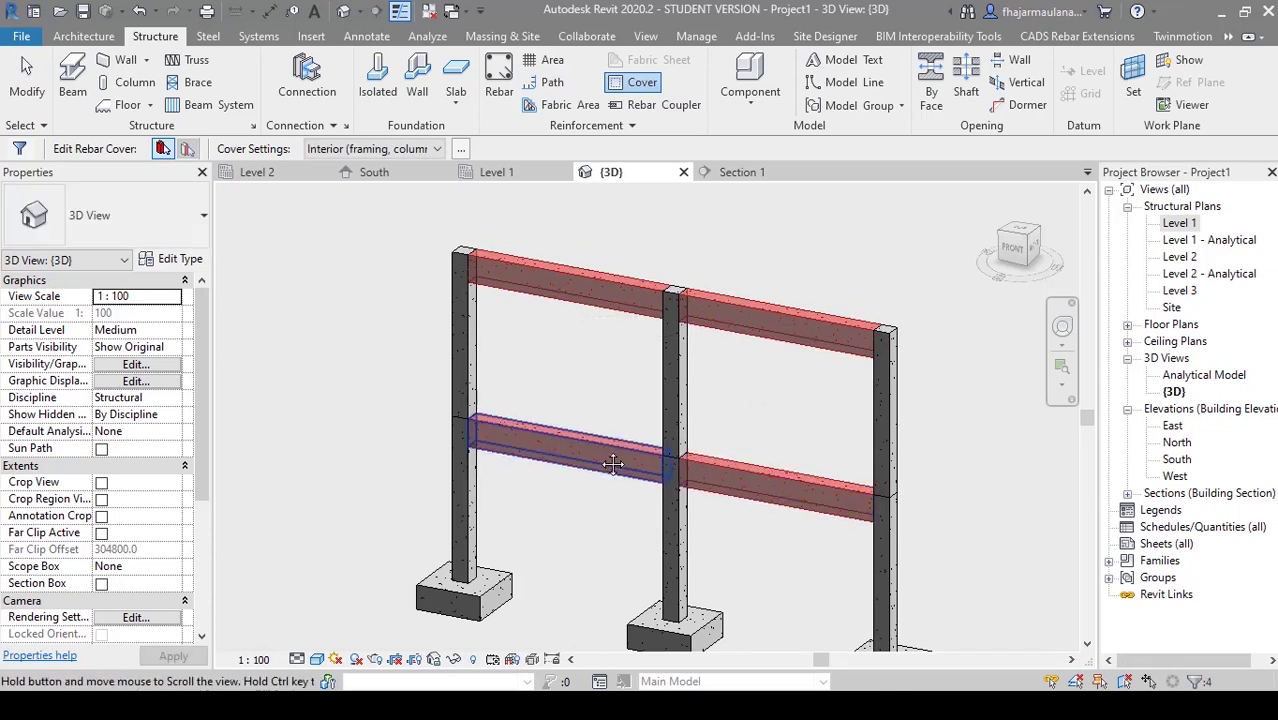
pyautogui.click(420, 149)
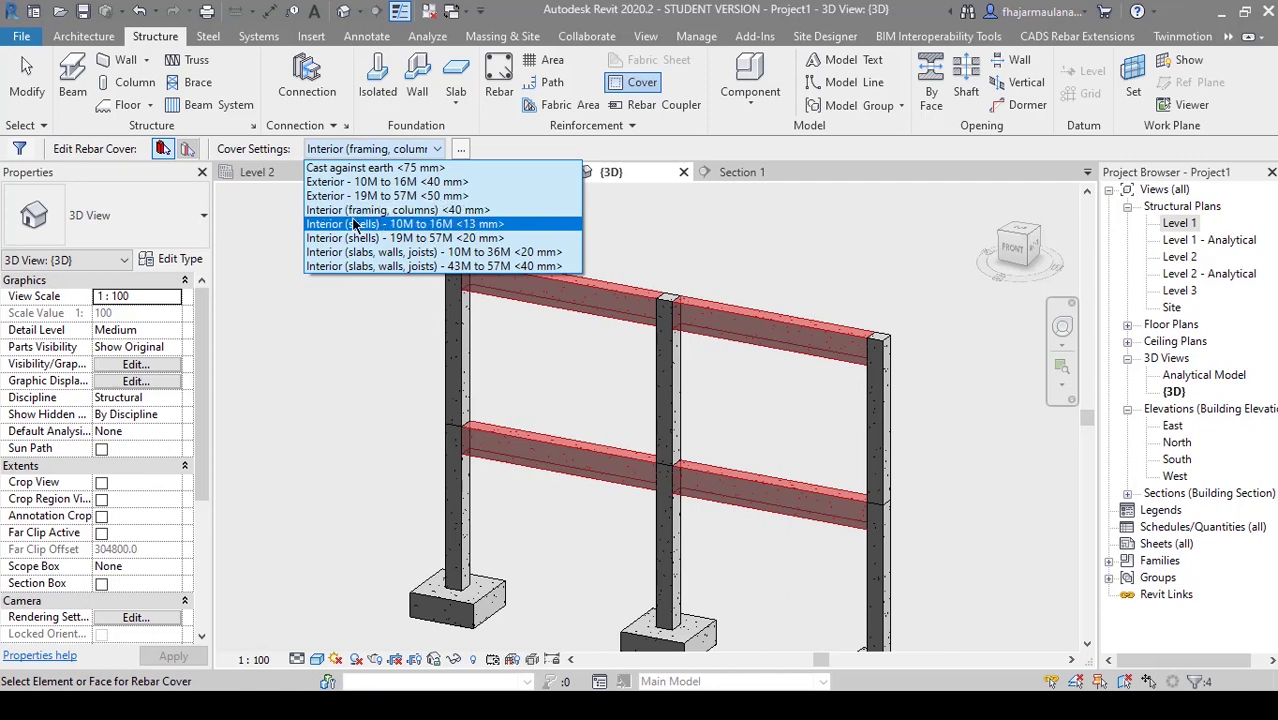
pyautogui.click(437, 240)
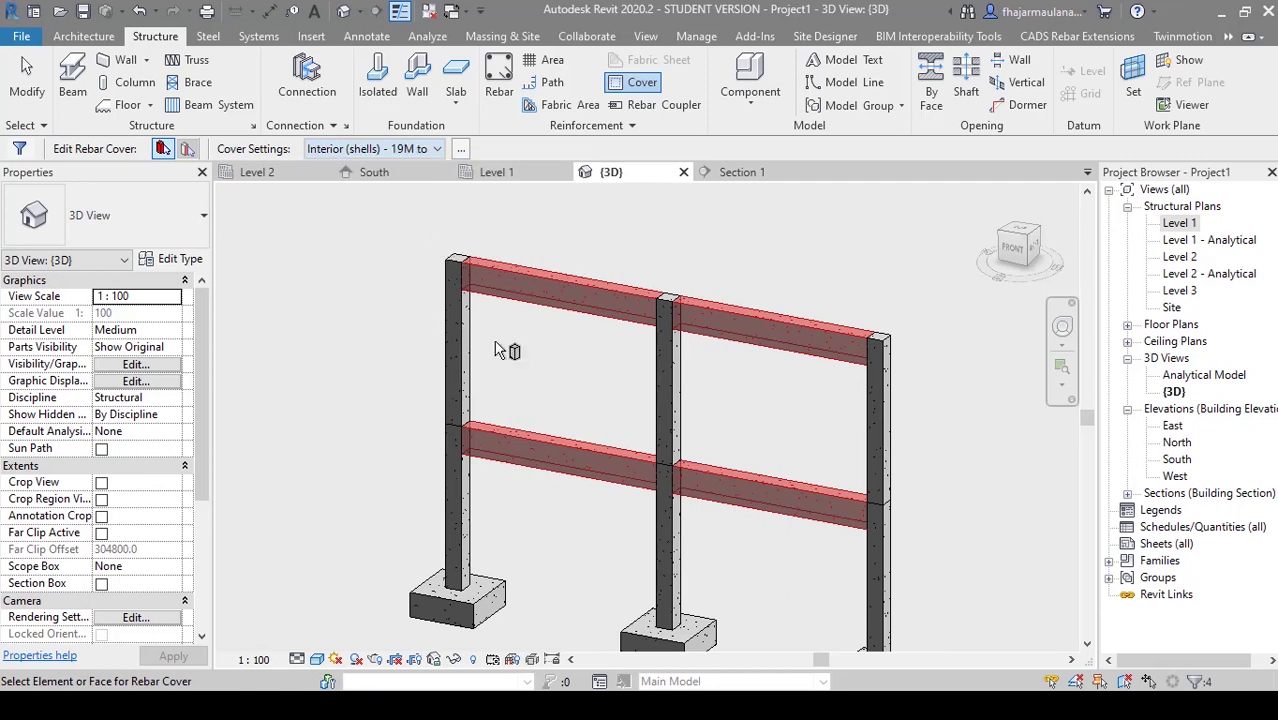
pyautogui.scroll(5, 520, 400)
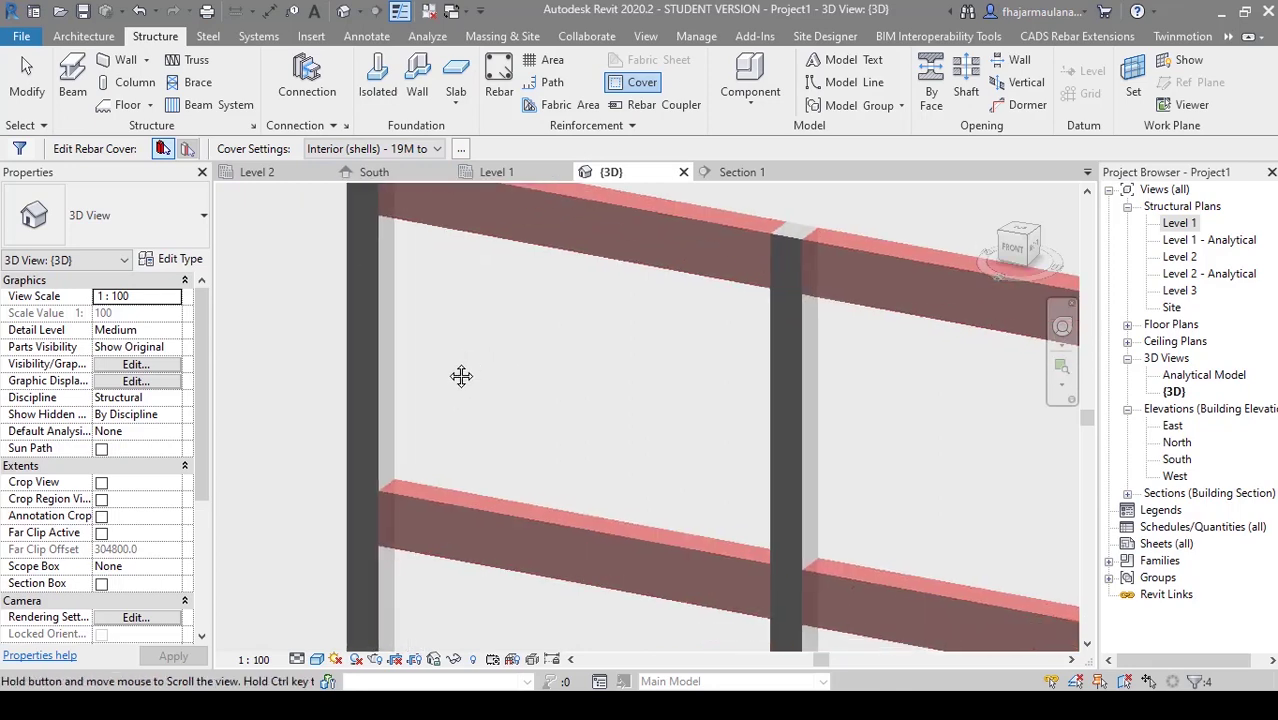
pyautogui.press('Escape')
pyautogui.press('Escape')
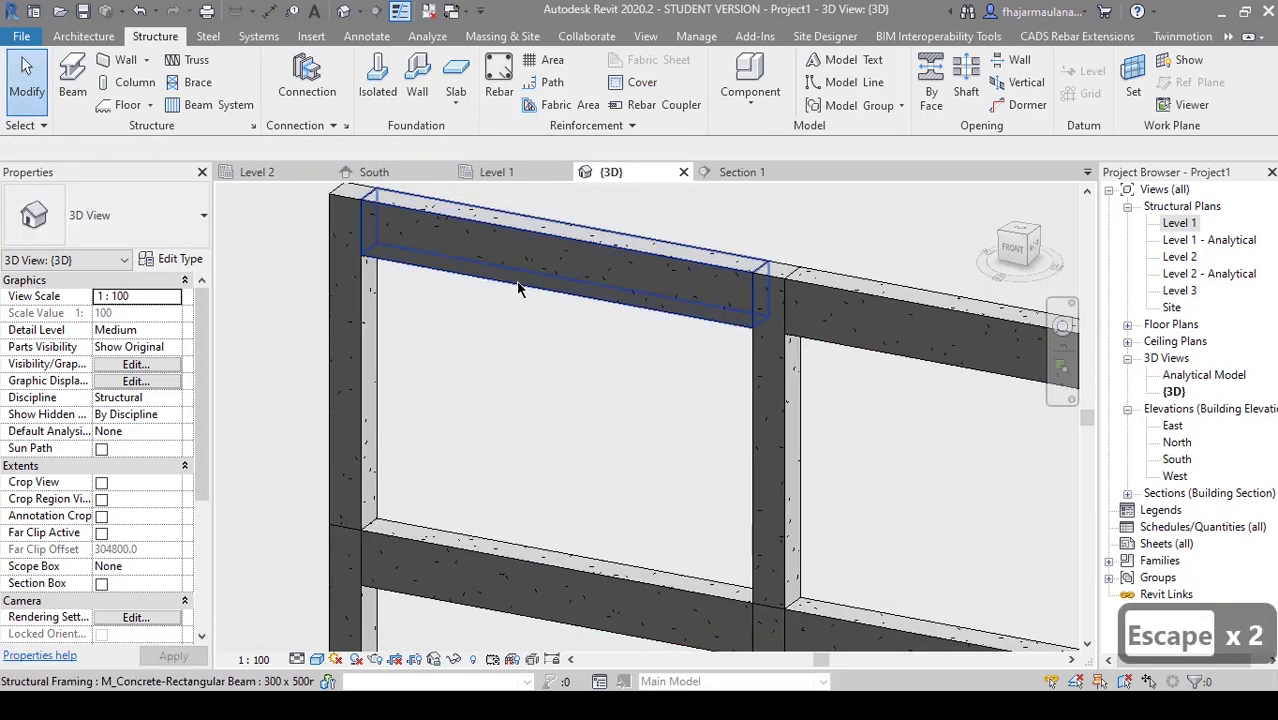
# - Check the top, bottom and other face rebar cover properties of the Level 3 beam in the left bay
pyautogui.click(516, 282)
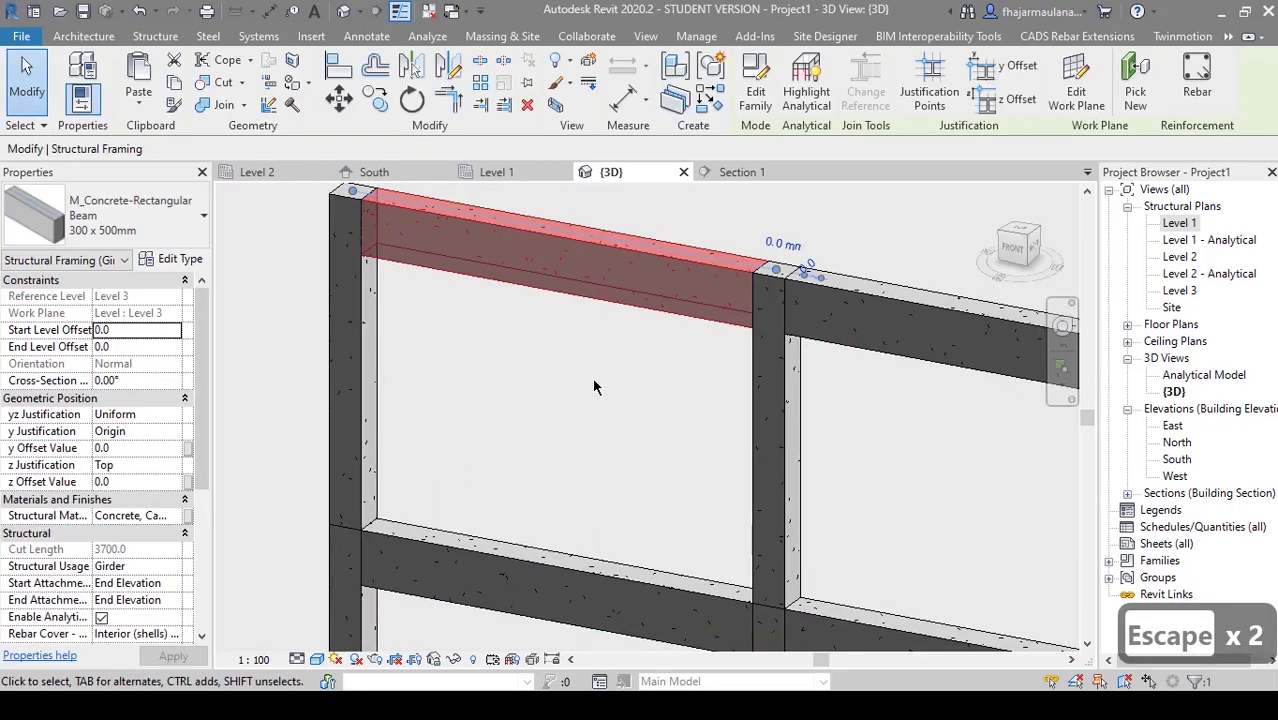
pyautogui.press('Escape')
pyautogui.click(430, 280)
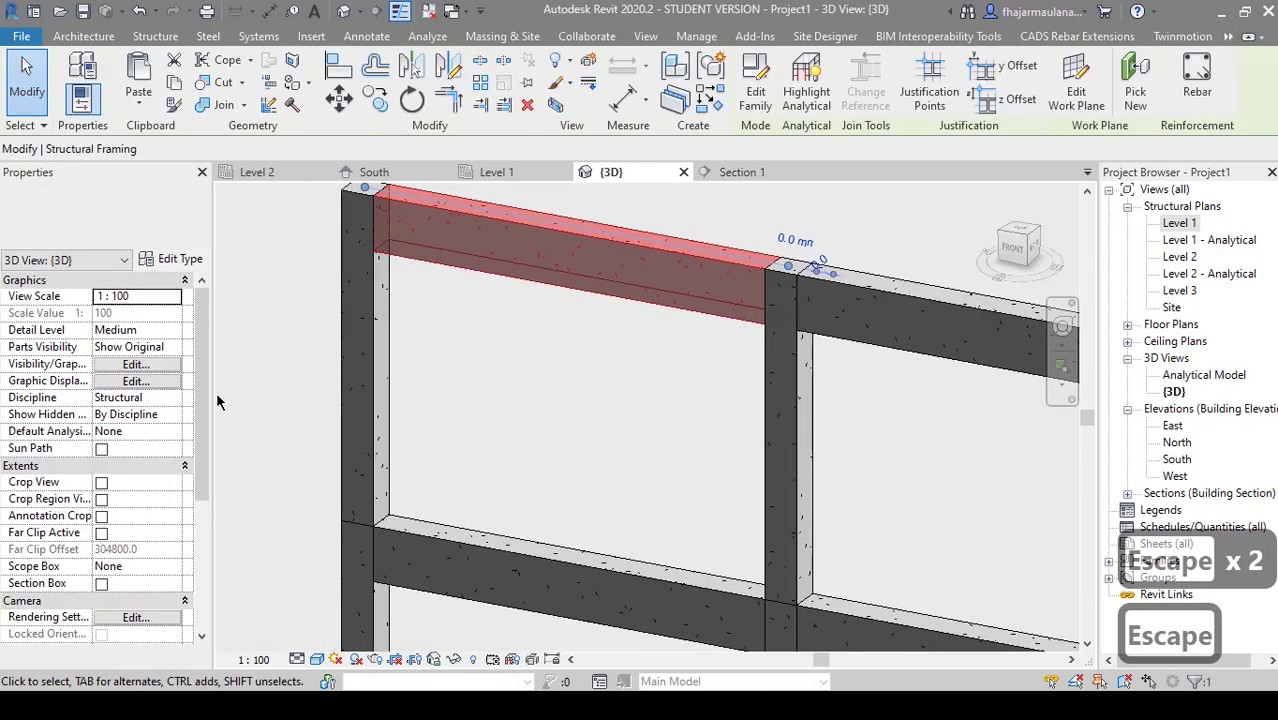
pyautogui.moveTo(197, 398); pyautogui.dragTo(201, 466)
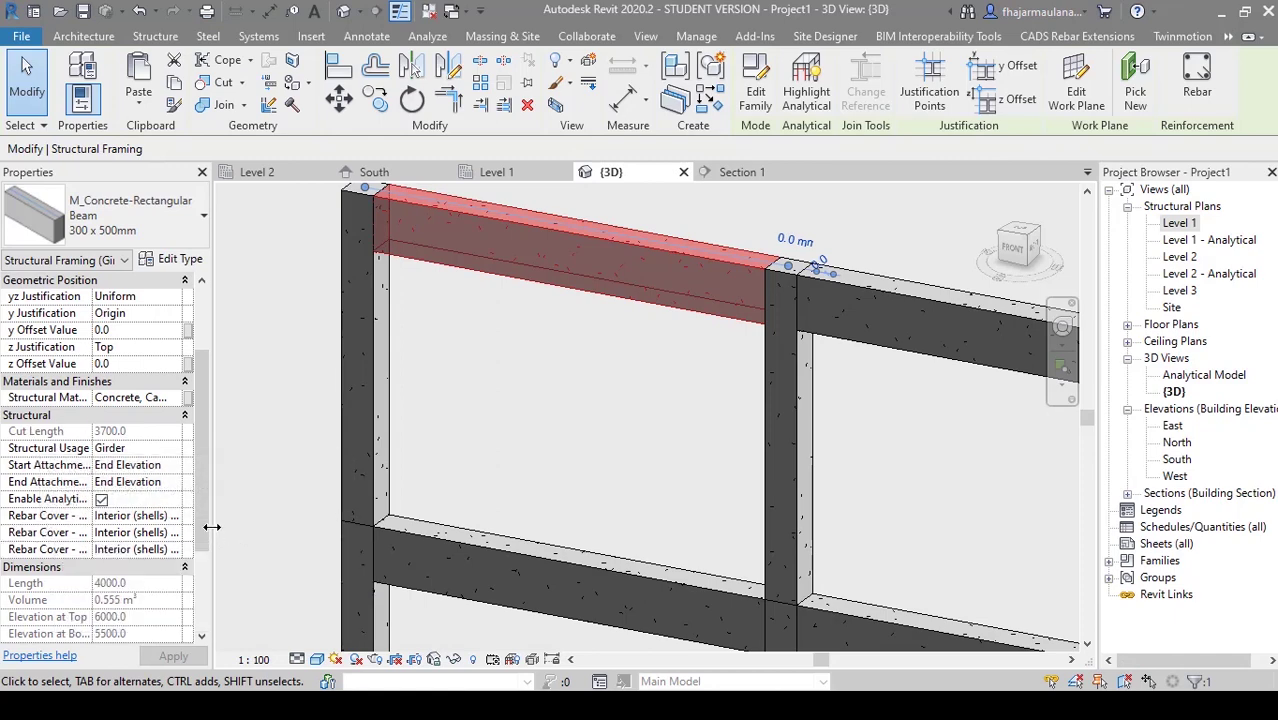
pyautogui.moveTo(314, 527); pyautogui.dragTo(324, 530)
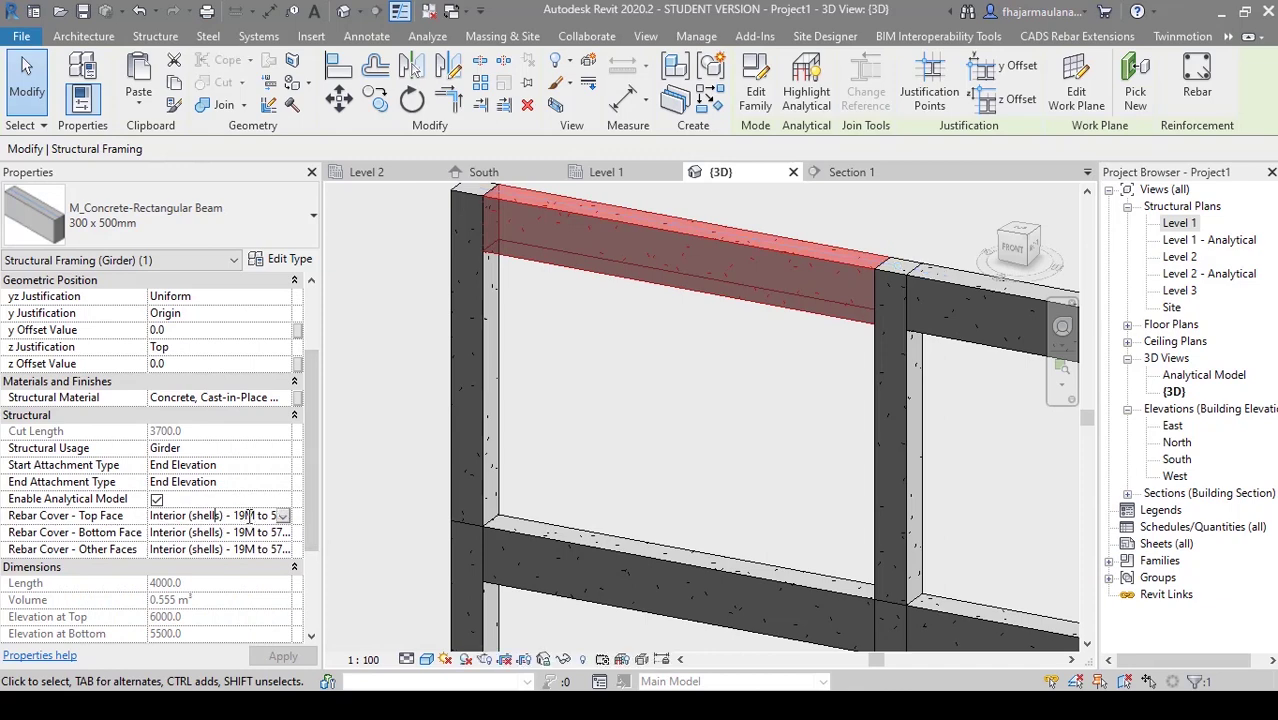
pyautogui.click(284, 518)
pyautogui.press('Escape')
pyautogui.press('Escape')
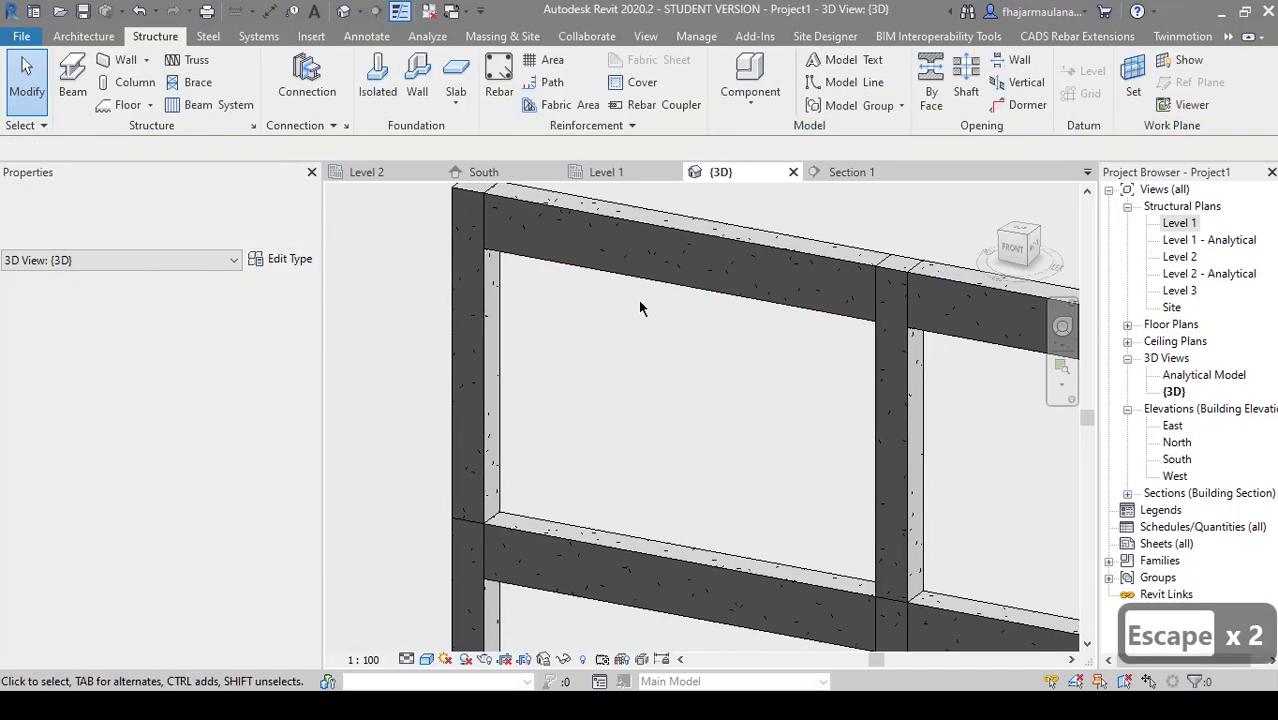
pyautogui.click(645, 280)
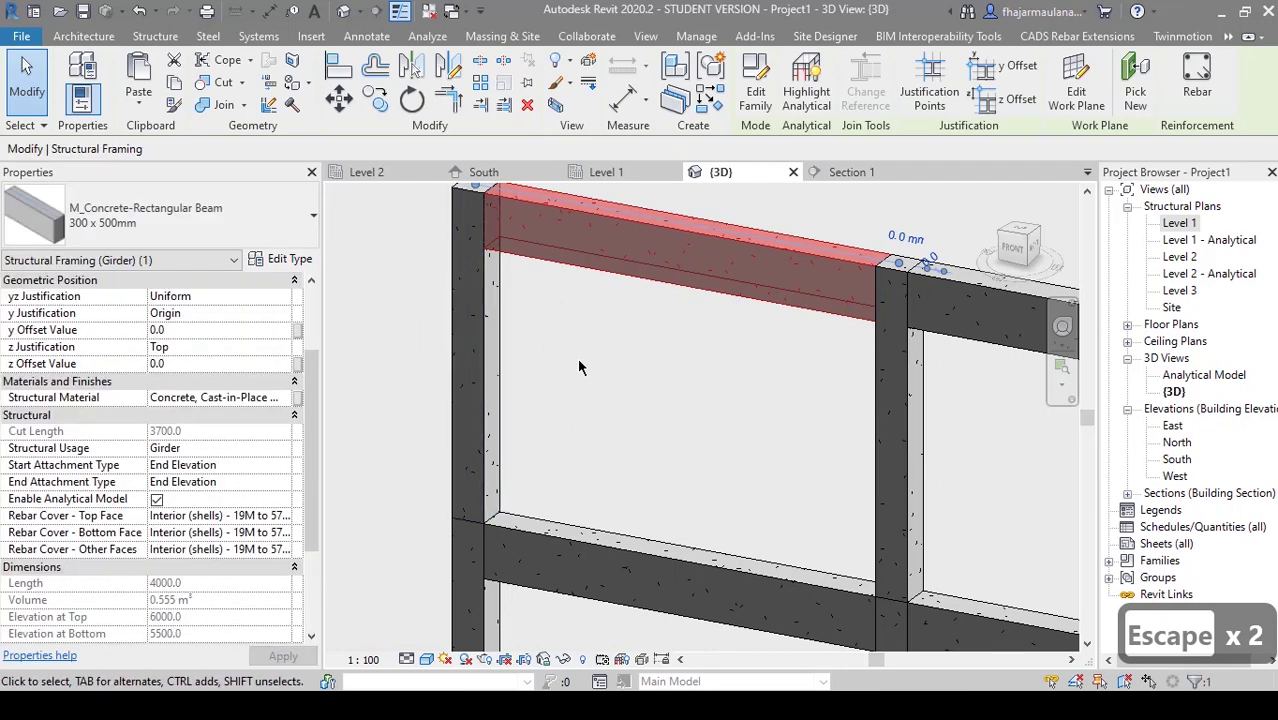
pyautogui.moveTo(605, 302); pyautogui.dragTo(621, 356, button='middle')
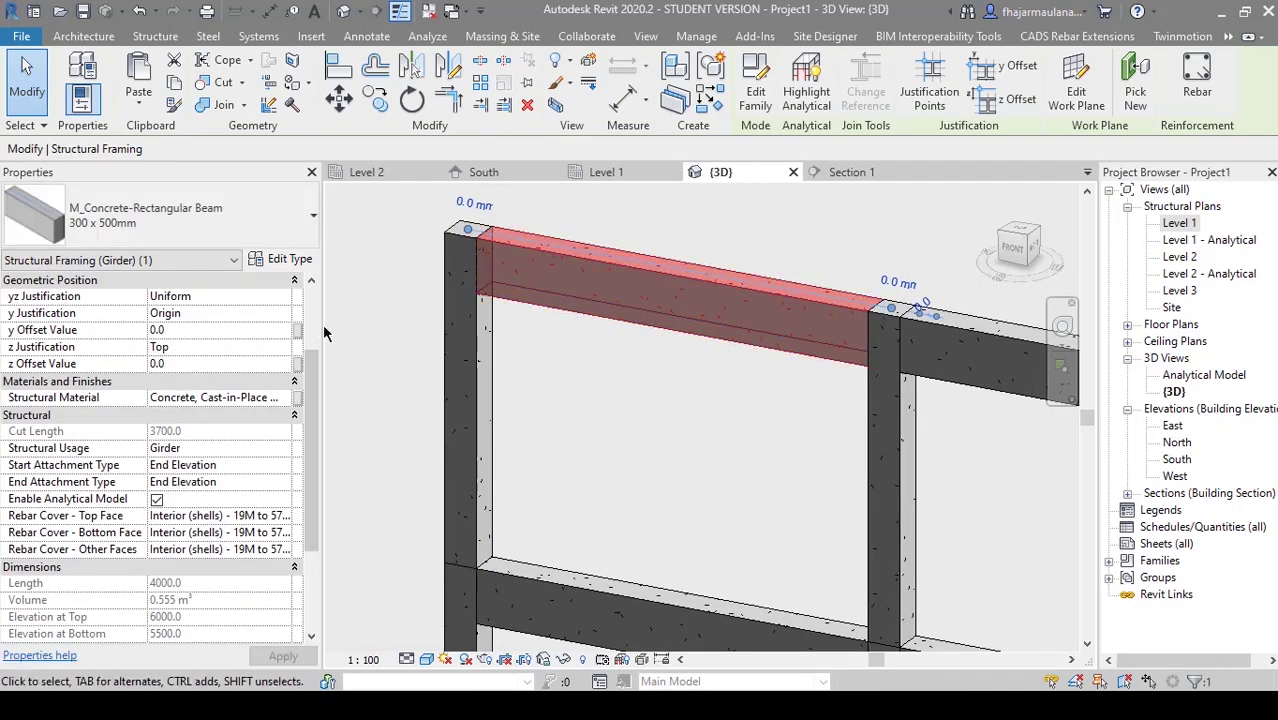
pyautogui.moveTo(321, 325); pyautogui.dragTo(240, 327)
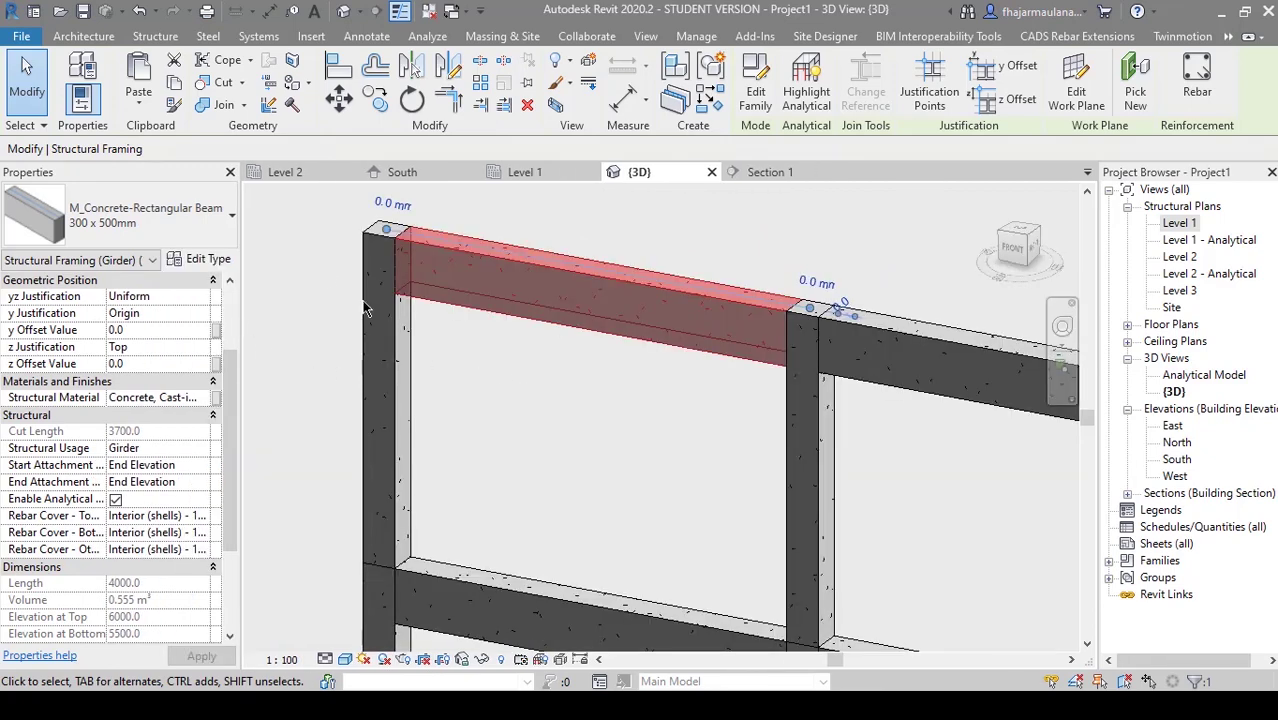
pyautogui.click(279, 313)
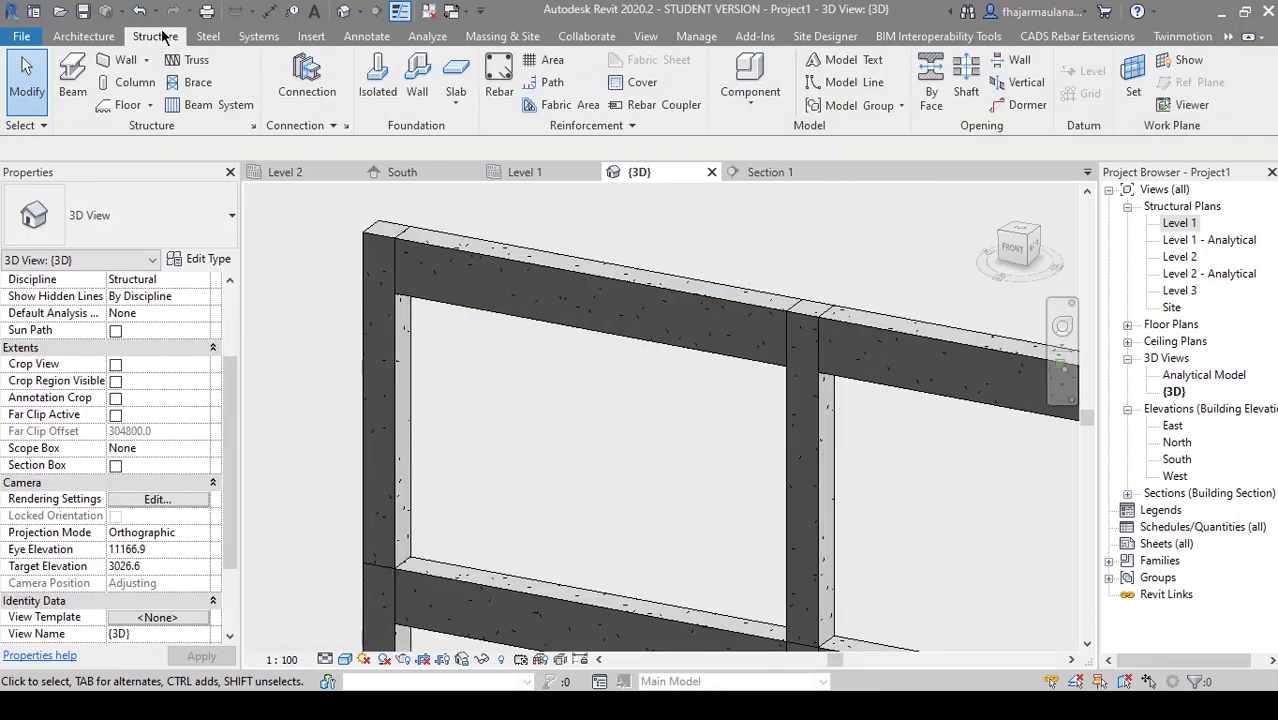
# - Open the rebar cover settings and add a new cover type named Custom
pyautogui.click(645, 85)
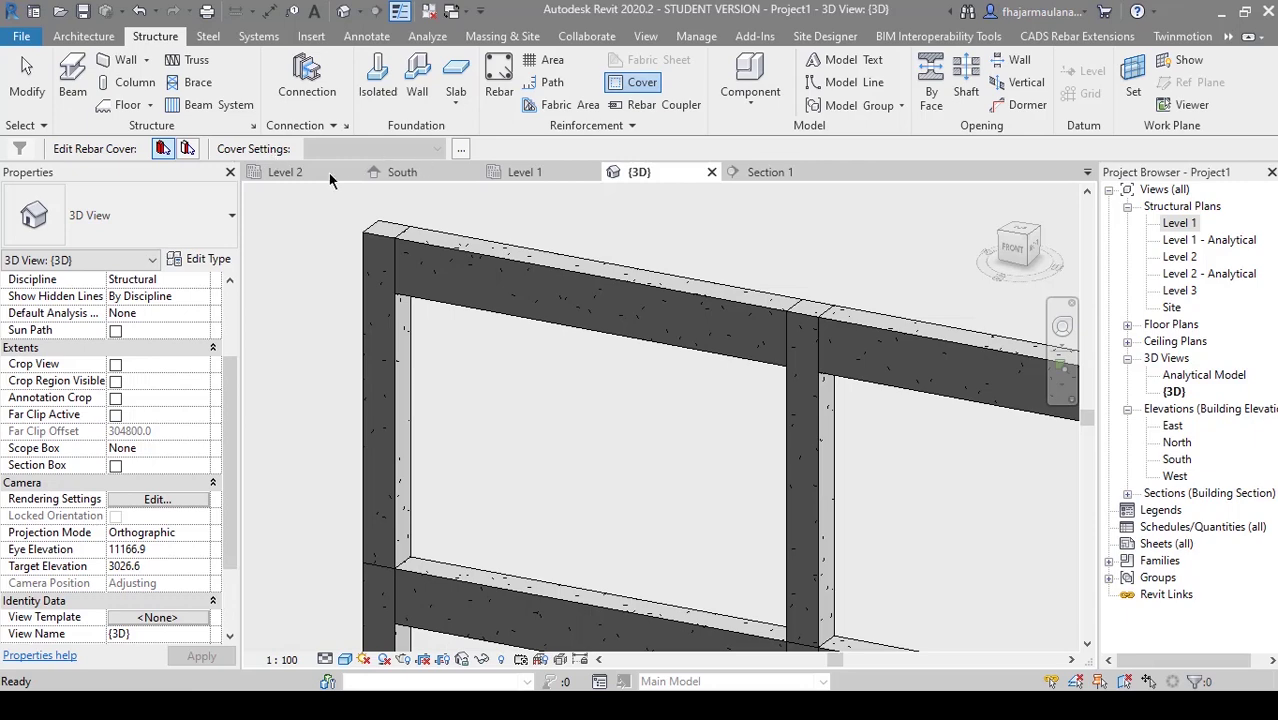
pyautogui.click(463, 149)
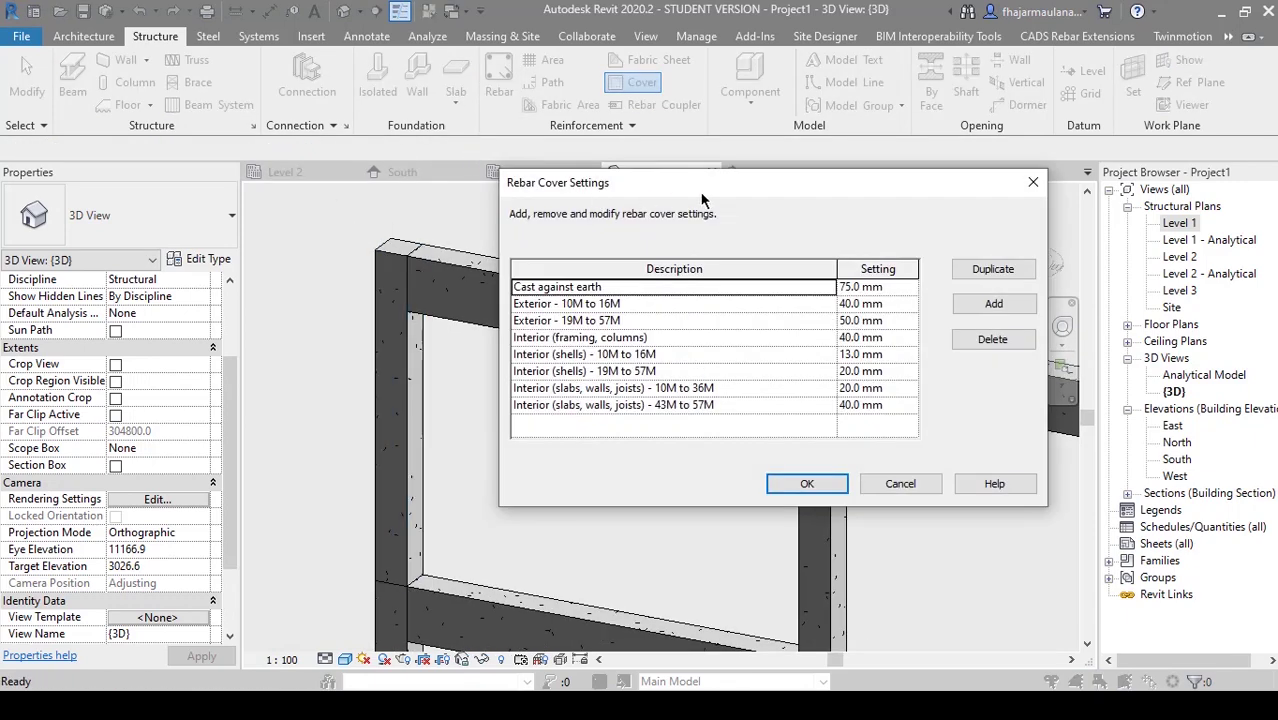
pyautogui.moveTo(702, 196); pyautogui.dragTo(629, 192)
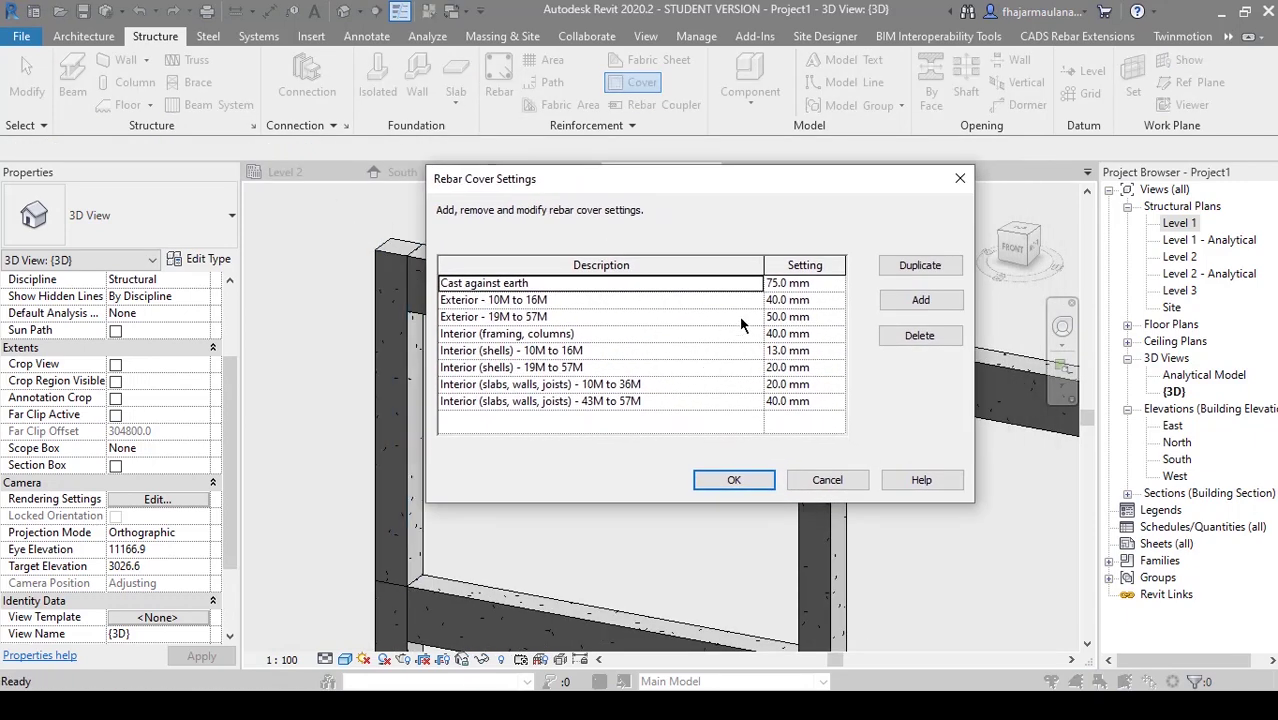
pyautogui.click(918, 301)
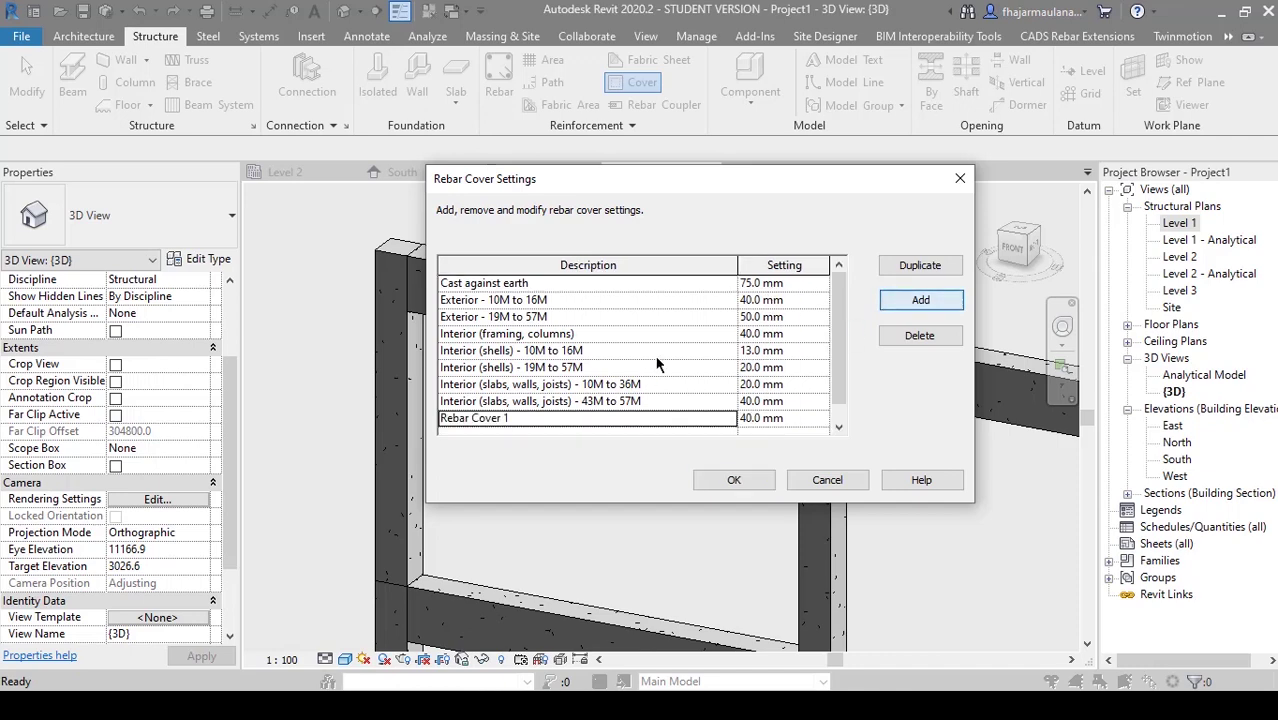
pyautogui.write('Cu')
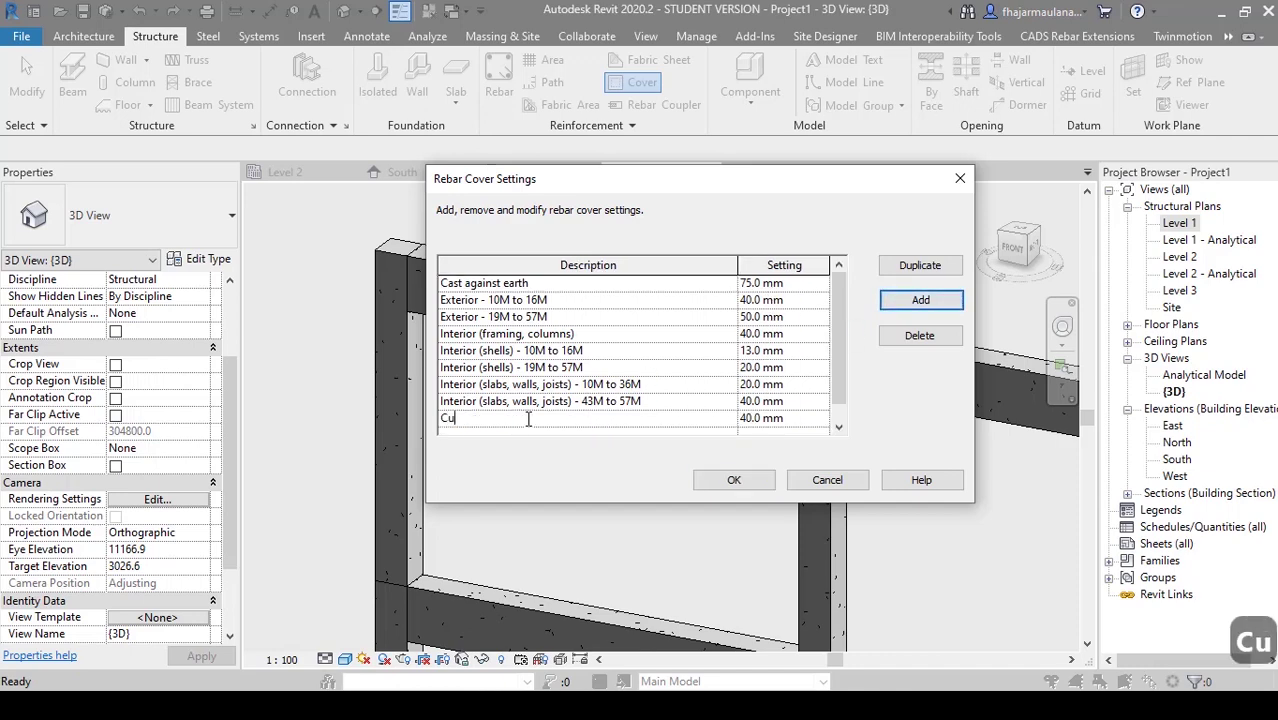
pyautogui.write('stom')
pyautogui.press('BackSpace')
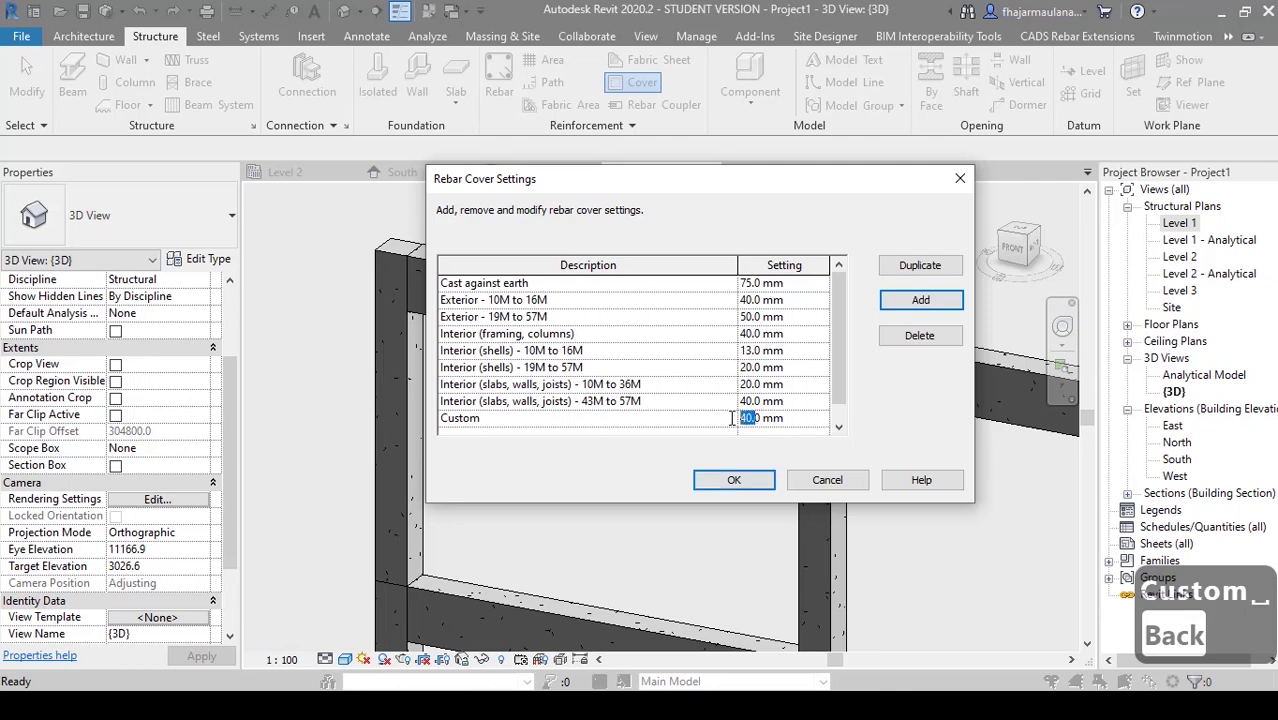
# - Set the Custom cover type's setting to 30 mm, save the cover settings and leave cover editing
pyautogui.write('3')
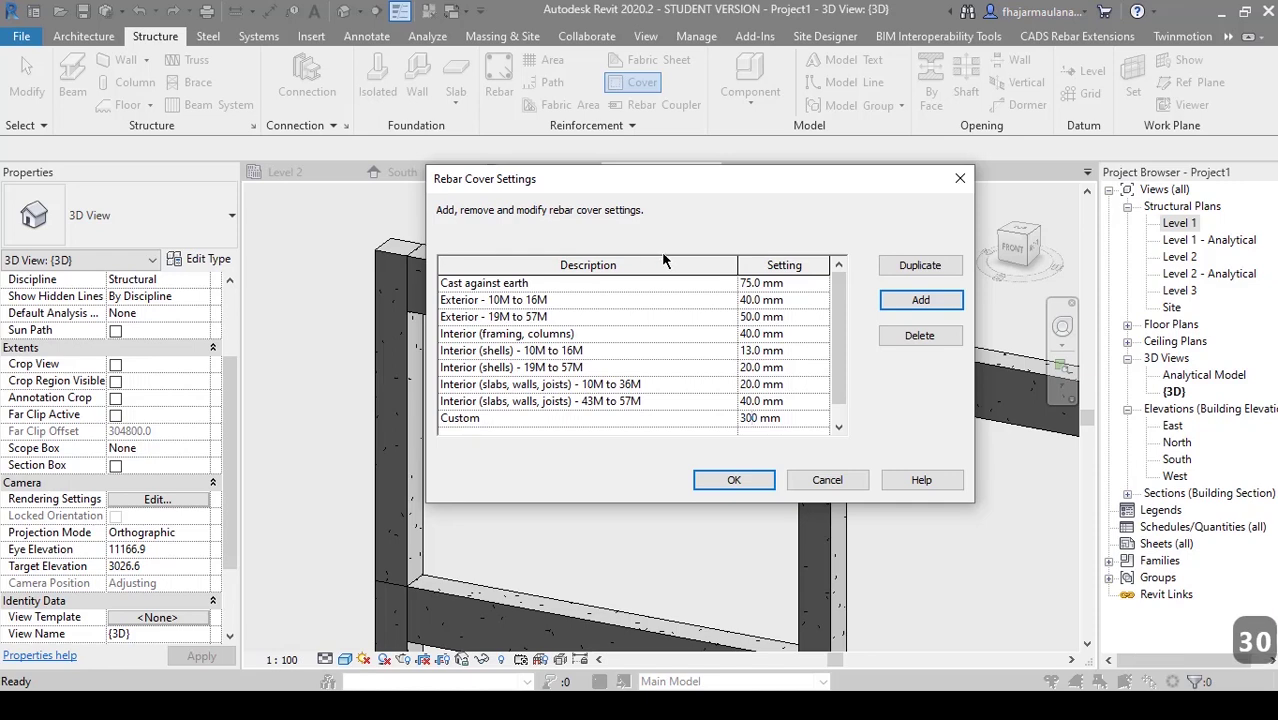
pyautogui.moveTo(622, 180); pyautogui.dragTo(572, 187)
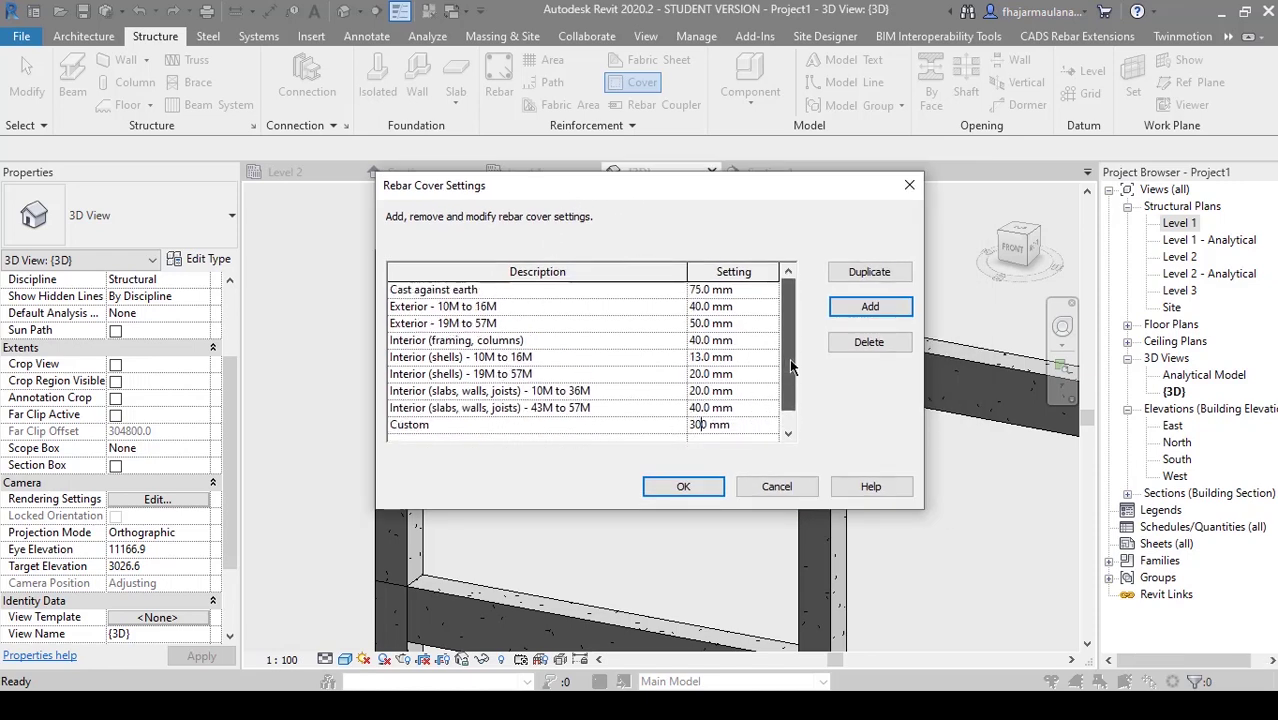
pyautogui.moveTo(793, 387); pyautogui.dragTo(785, 369)
pyautogui.press('BackSpace')
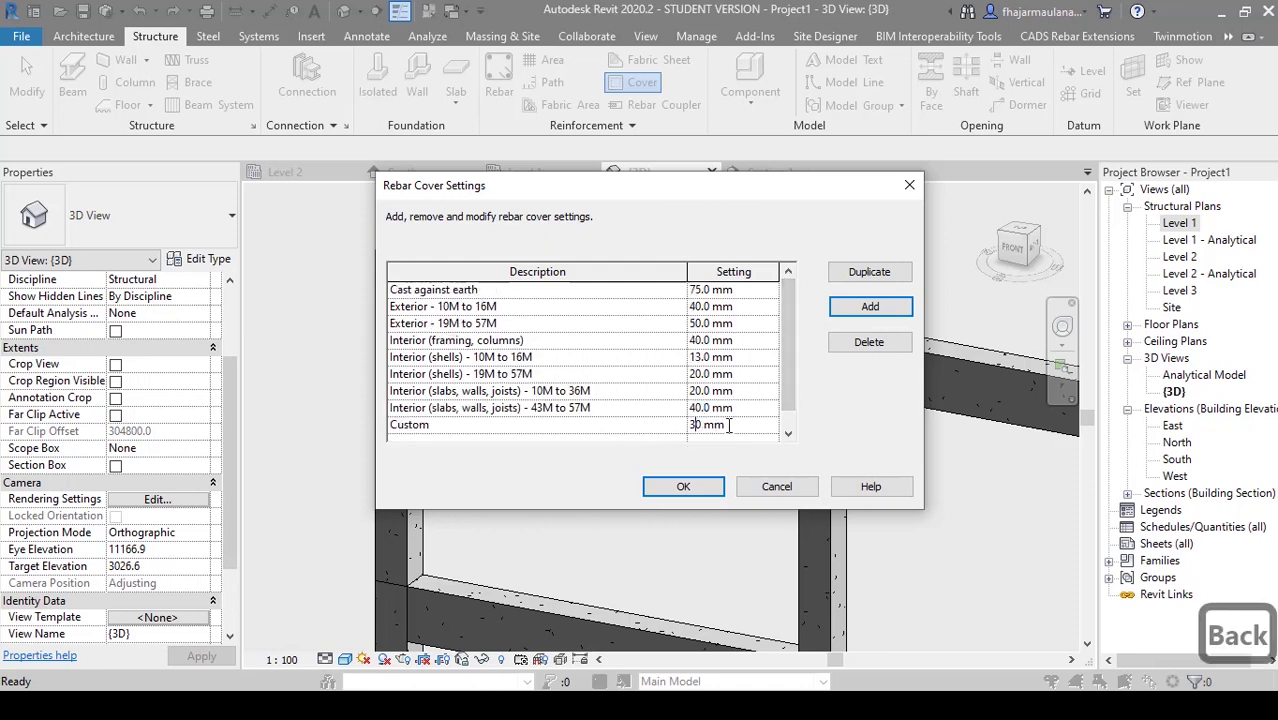
pyautogui.click(719, 484)
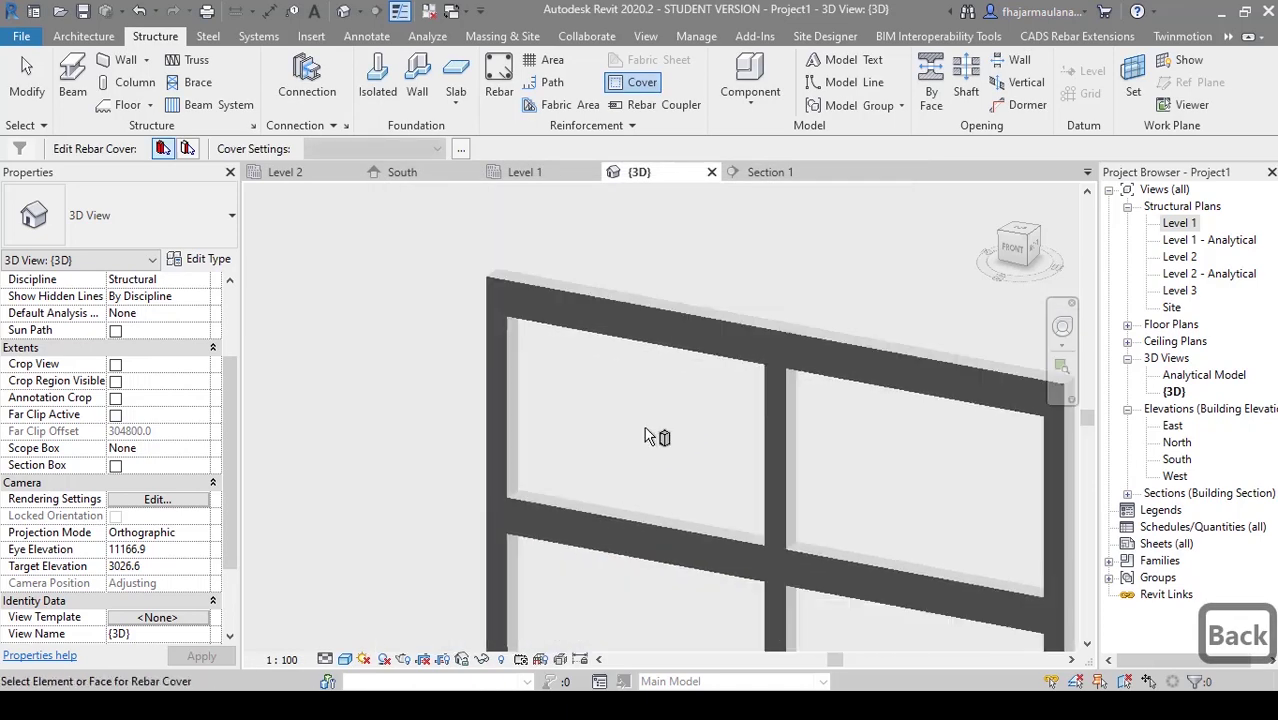
pyautogui.press('Escape')
pyautogui.press('Escape')
# - Select all four beams on Levels 2 and 3 and set their top face rebar cover to Custom <30 mm>
pyautogui.moveTo(640, 576); pyautogui.dragTo(585, 251)
pyautogui.moveTo(640, 500); pyautogui.dragTo(610, 432, button='middle')
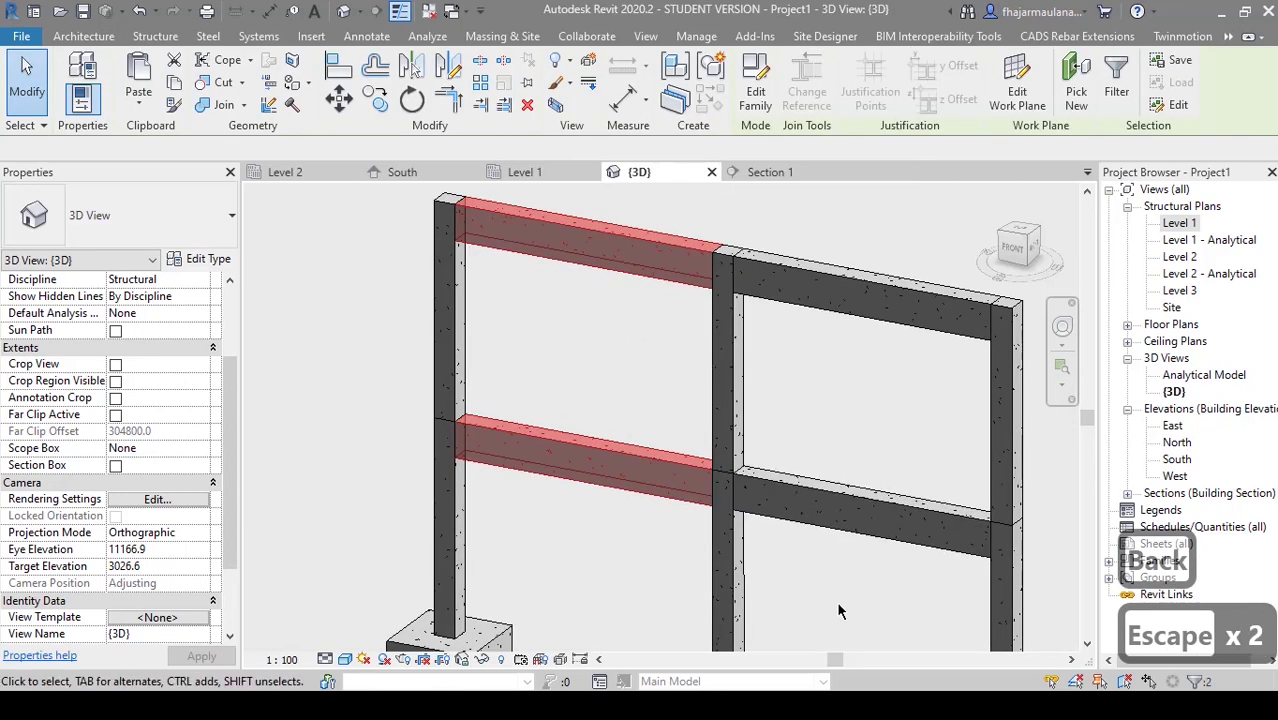
pyautogui.keyDown('ctrl'); pyautogui.moveTo(839, 609); pyautogui.dragTo(806, 275); pyautogui.keyUp('ctrl')
pyautogui.moveTo(612, 418); pyautogui.dragTo(636, 426, button='middle')
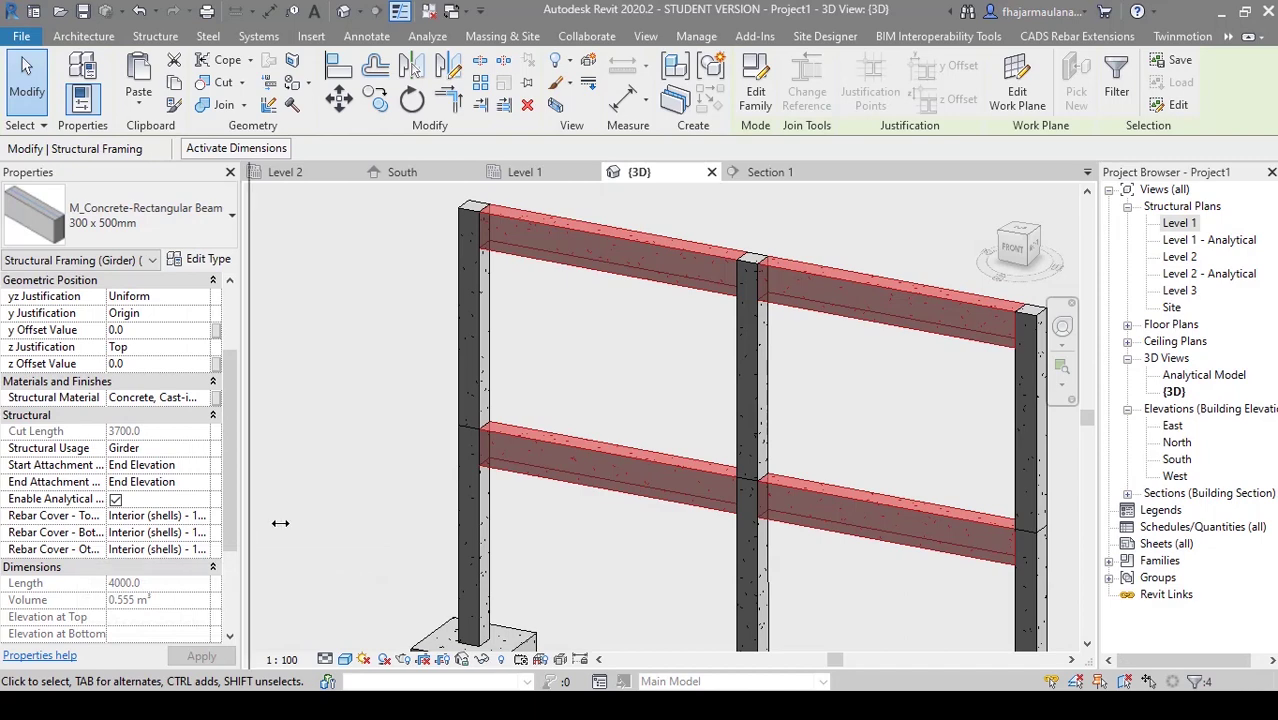
pyautogui.moveTo(280, 523); pyautogui.dragTo(432, 525)
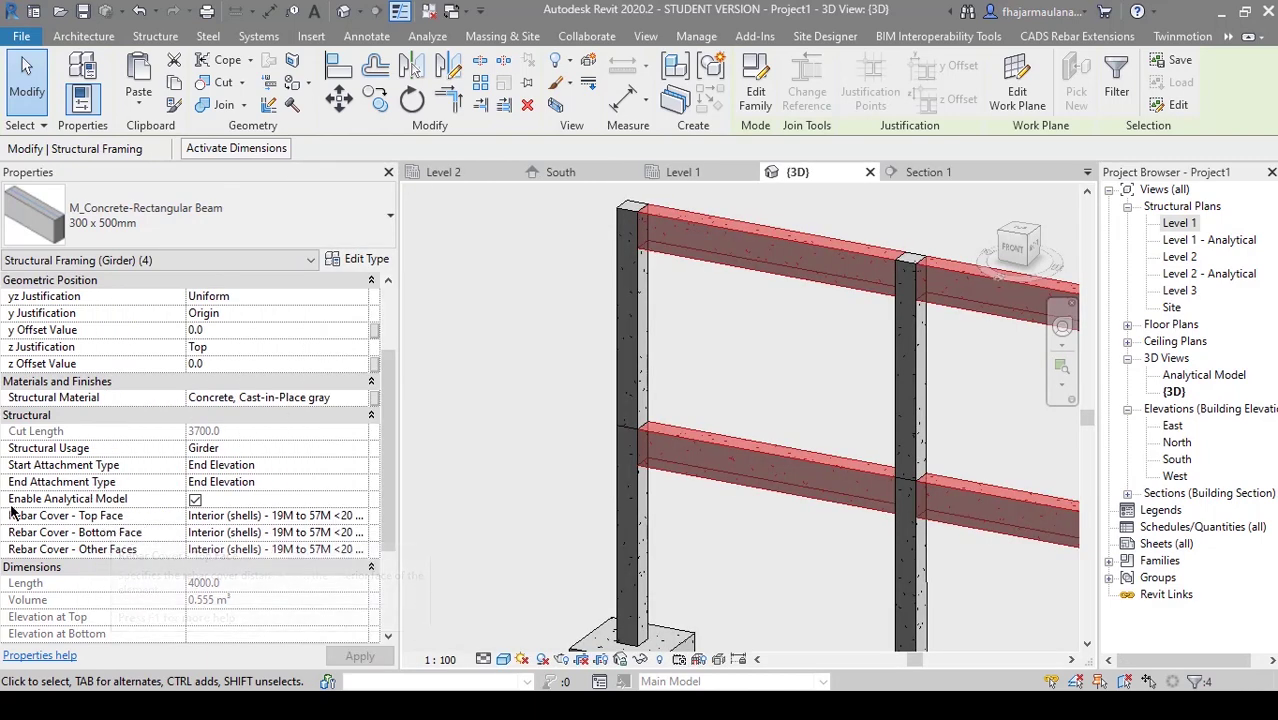
pyautogui.click(352, 513)
pyautogui.click(355, 513)
pyautogui.scroll(-1, 263, 578)
pyautogui.scroll(2, 263, 578)
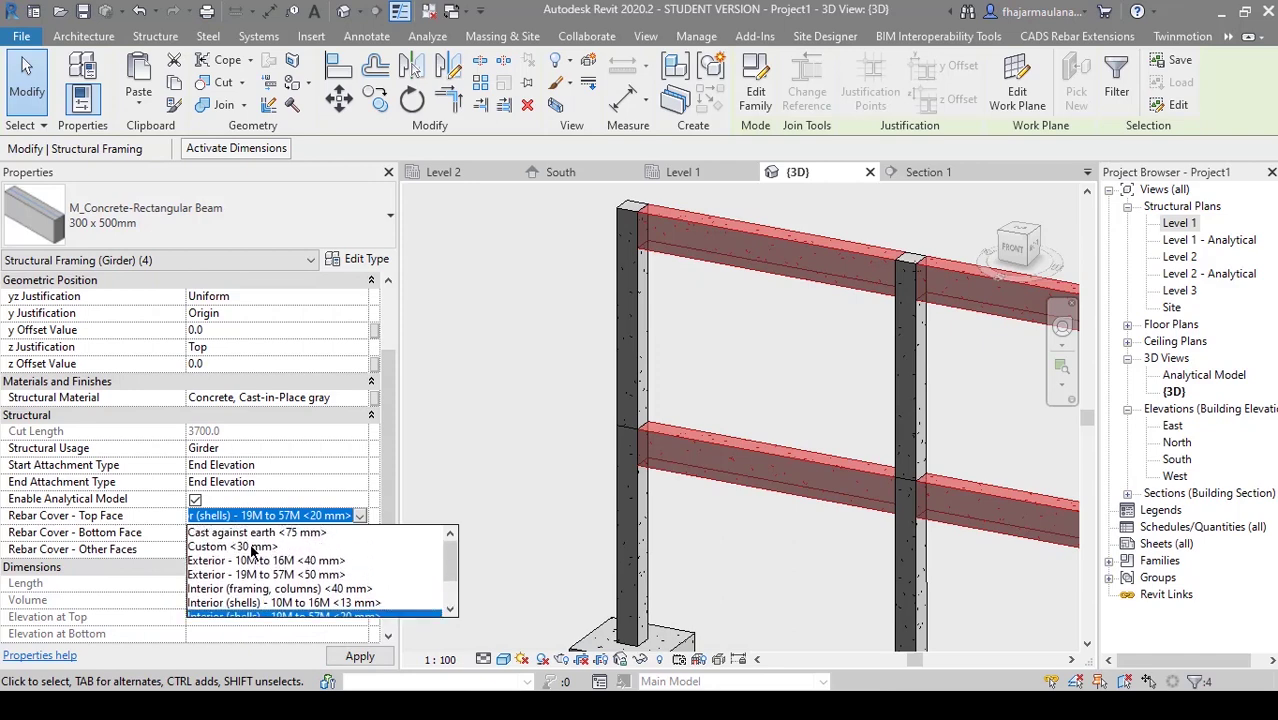
pyautogui.click(232, 546)
# - Set the bottom face and other faces rebar cover of the four beams to Custom <30 mm>, and deselect them
pyautogui.click(335, 532)
pyautogui.click(362, 533)
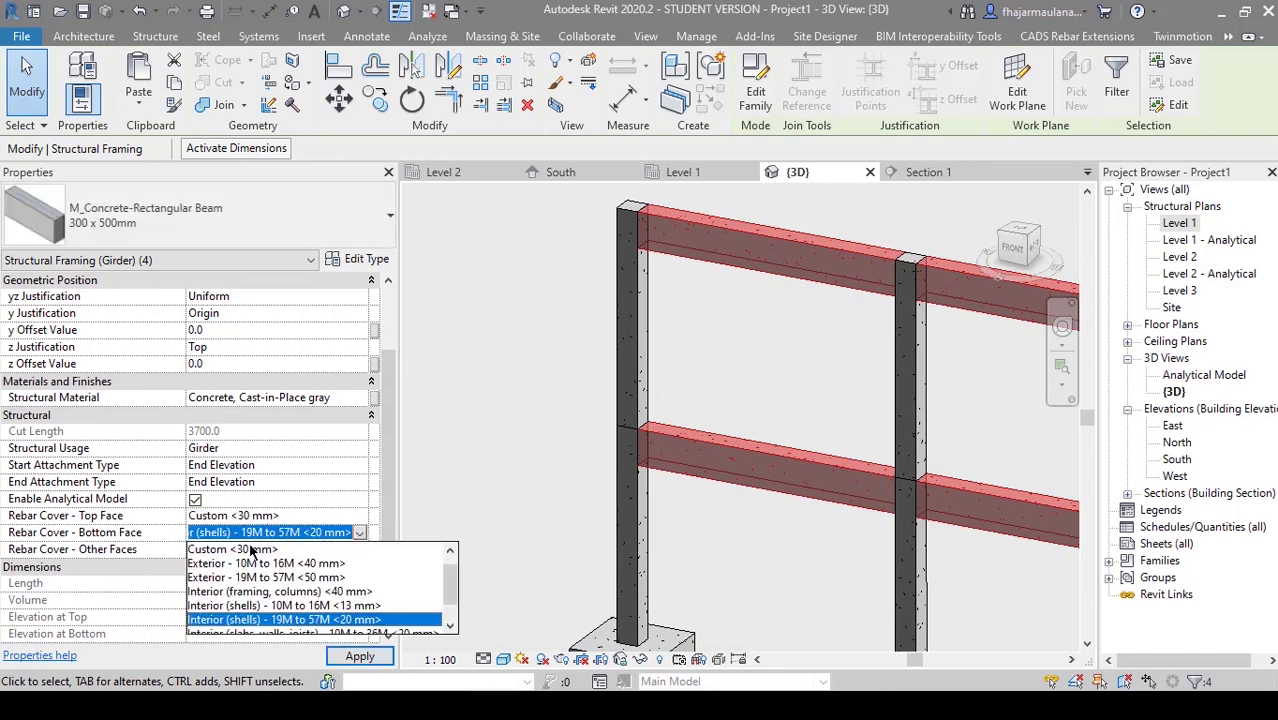
pyautogui.click(228, 546)
pyautogui.click(293, 549)
pyautogui.click(360, 550)
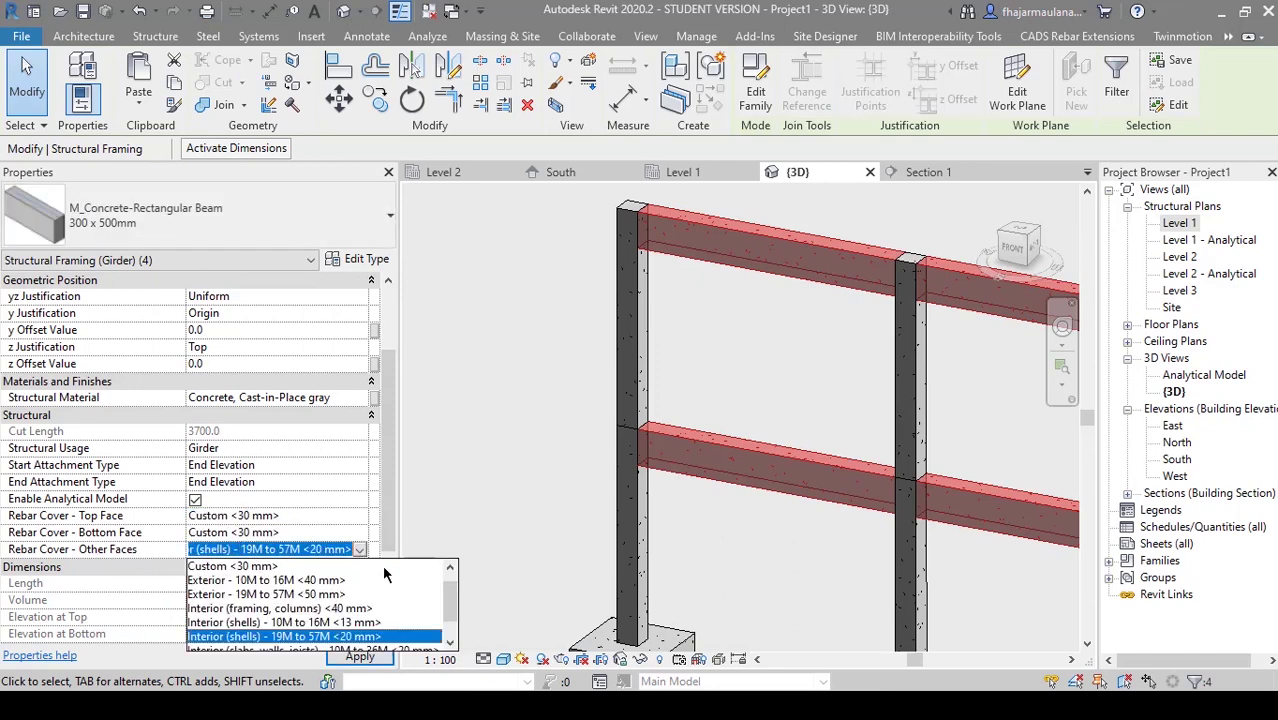
pyautogui.click(232, 566)
pyautogui.moveTo(737, 555); pyautogui.dragTo(652, 474, button='middle')
pyautogui.press('Escape')
pyautogui.press('Escape')
pyautogui.scroll(-2, 604, 492)
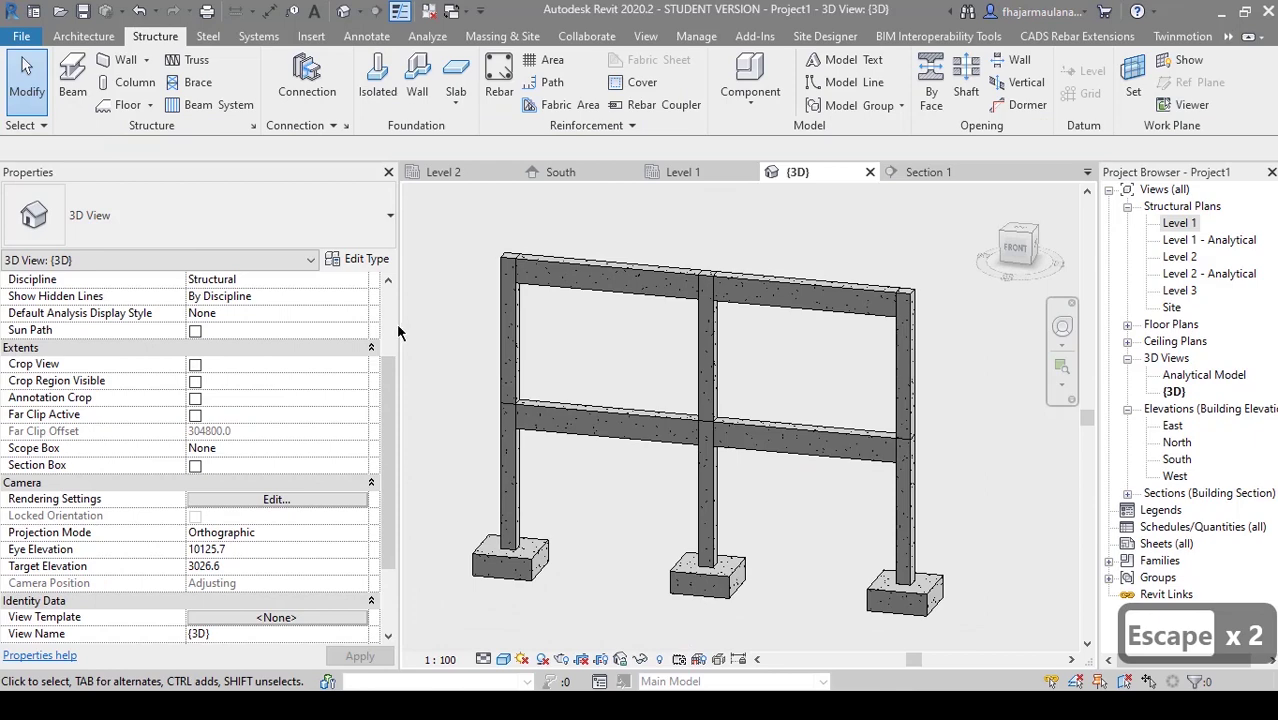
# - Leave the 3D view and open the Section 1 building section of the frame
pyautogui.moveTo(396, 322); pyautogui.dragTo(210, 331)
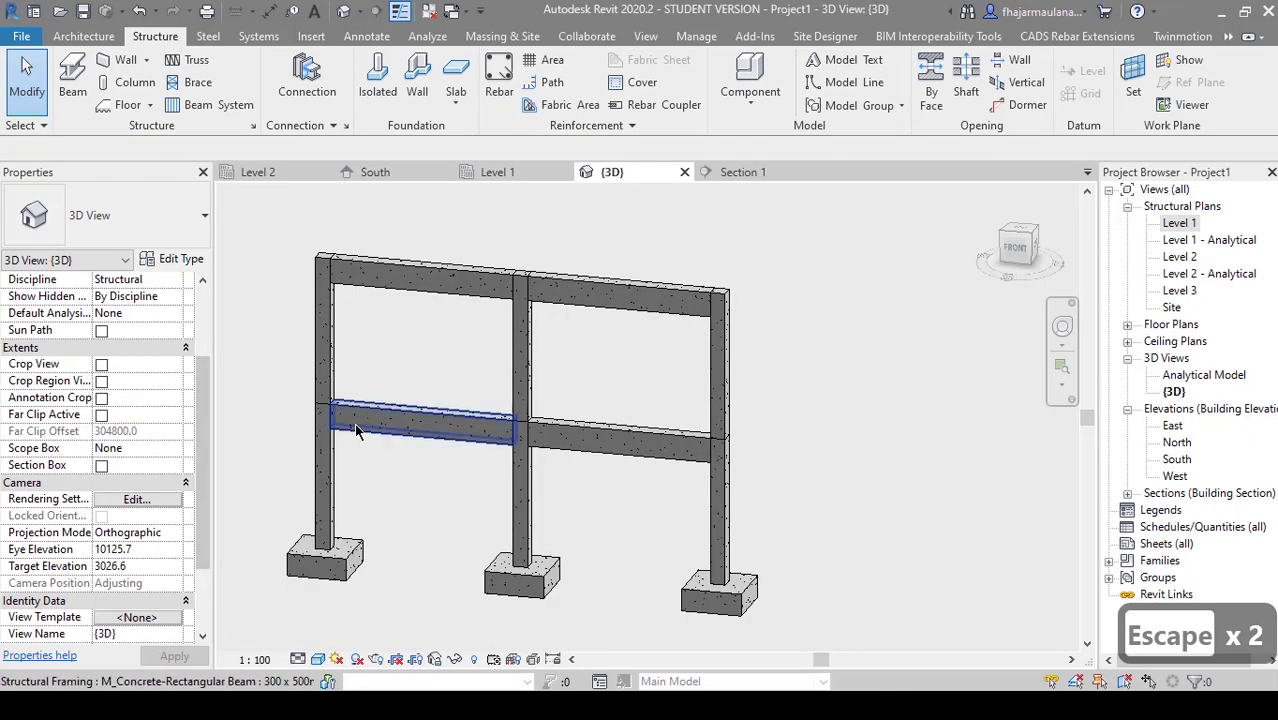
pyautogui.press('Escape')
pyautogui.press('Escape')
pyautogui.doubleClick(1180, 223)
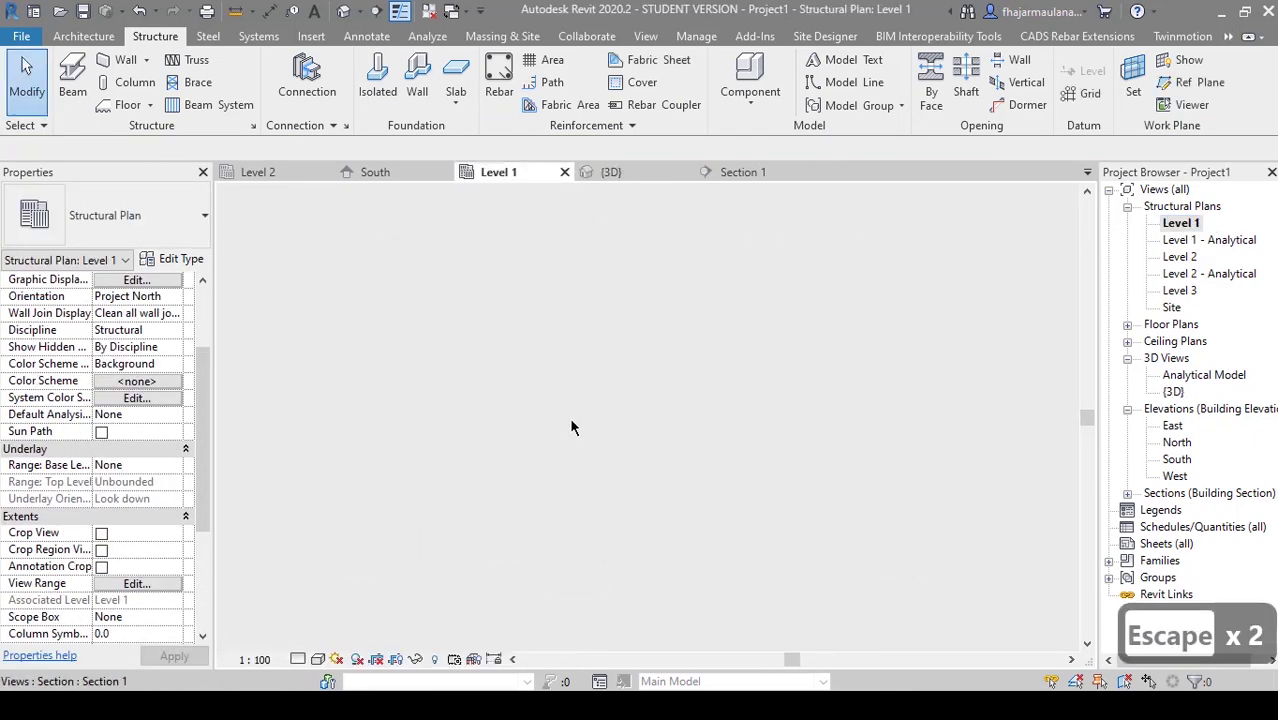
pyautogui.doubleClick(335, 393)
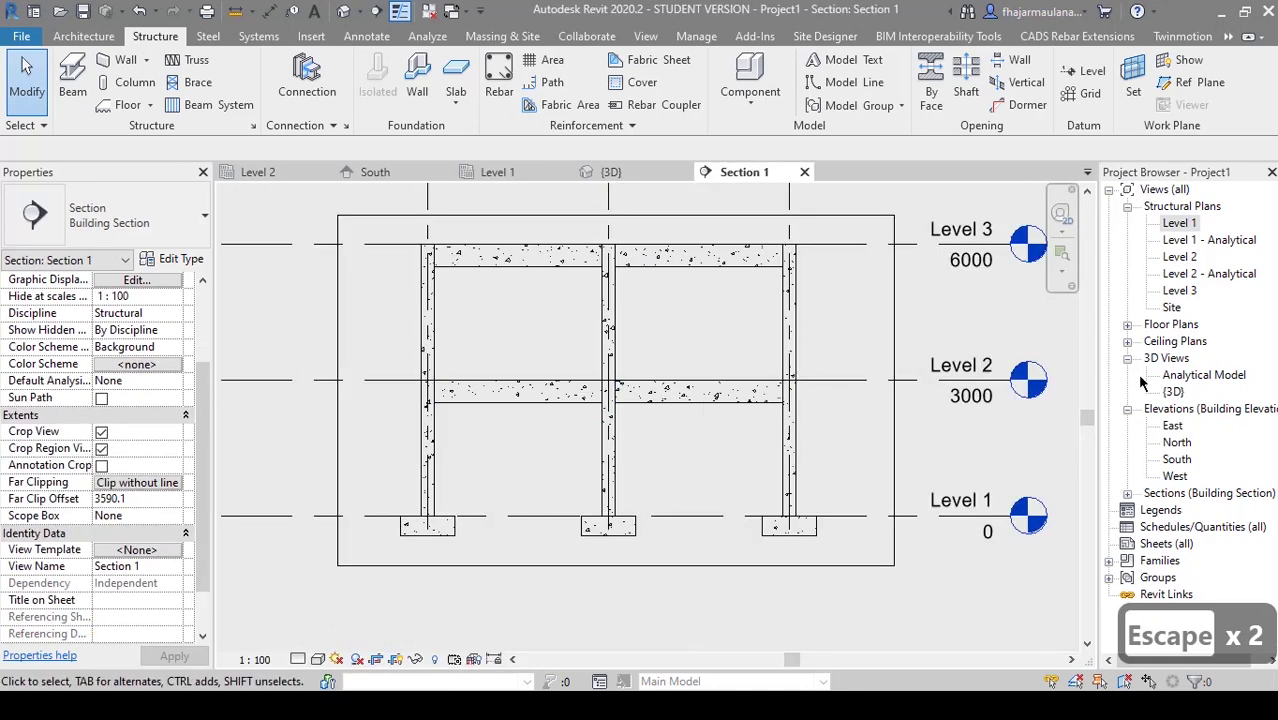
pyautogui.click(1127, 494)
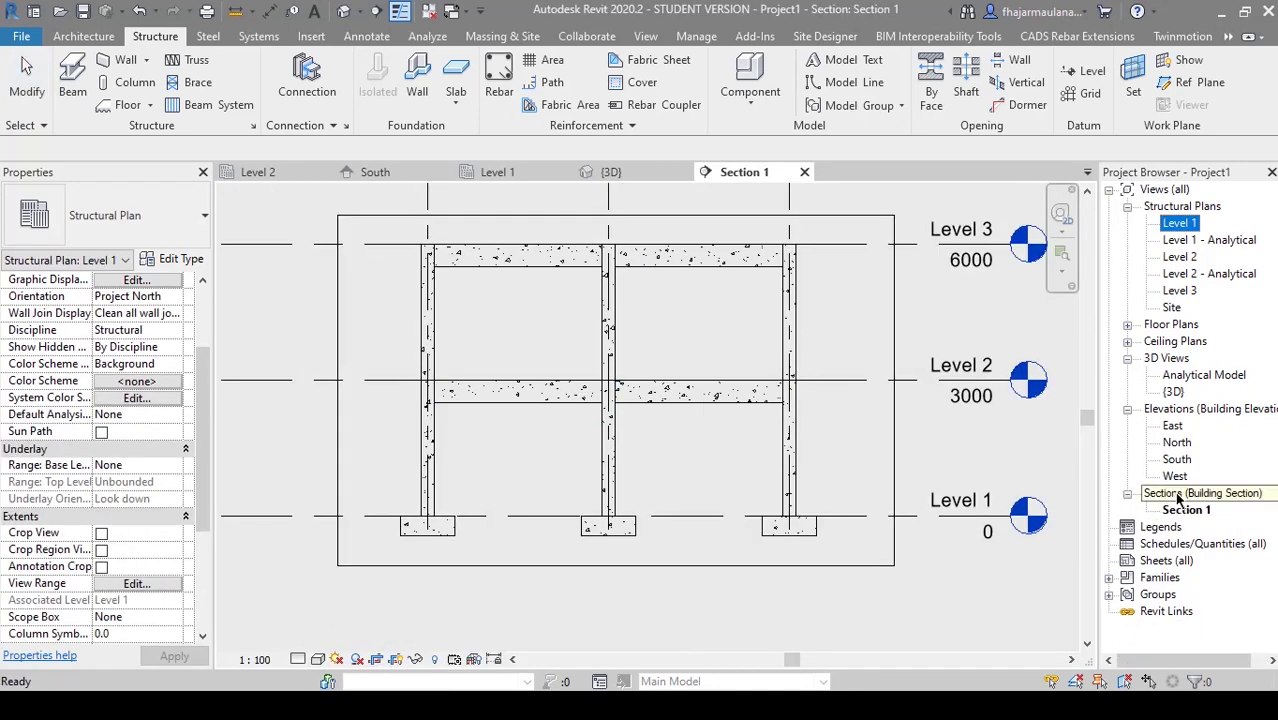
pyautogui.click(1182, 510)
# - Select the Level 2 beam in the section's left bay and start placing Rebar in it, accepting shape definitions that include hooks
pyautogui.scroll(5, 640, 466)
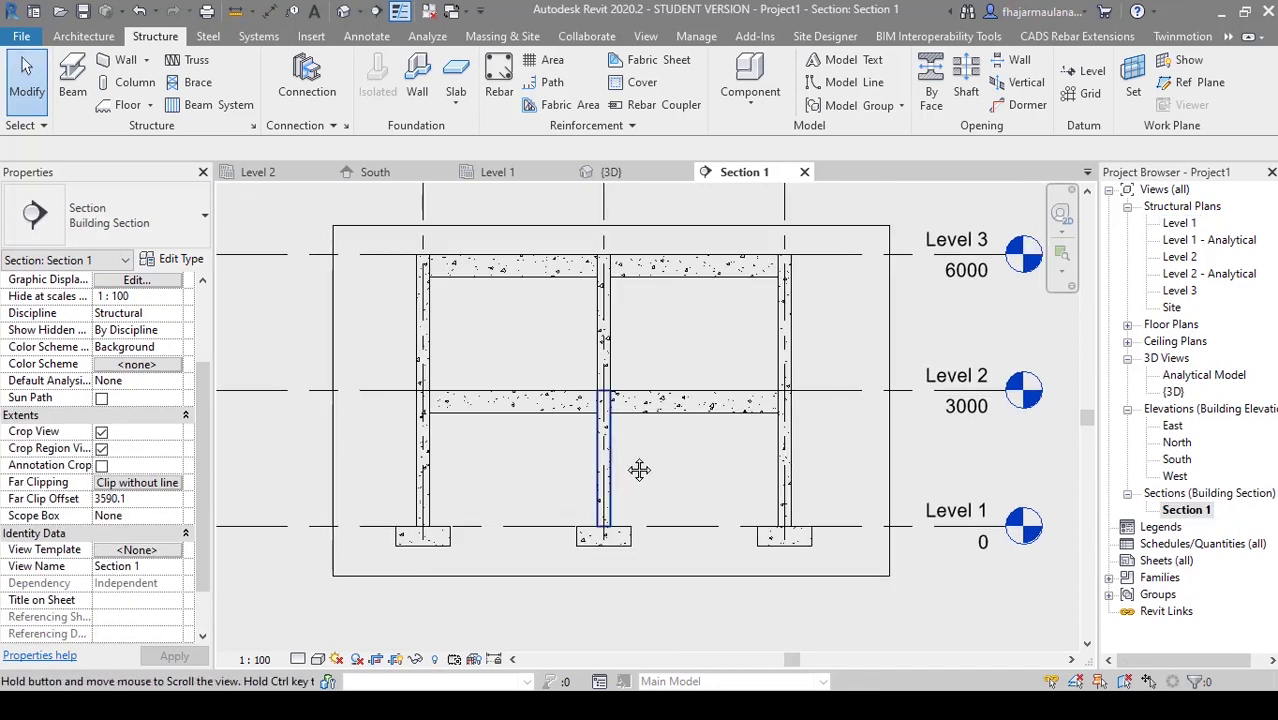
pyautogui.scroll(3, 516, 476)
pyautogui.press('Escape')
pyautogui.click(517, 380)
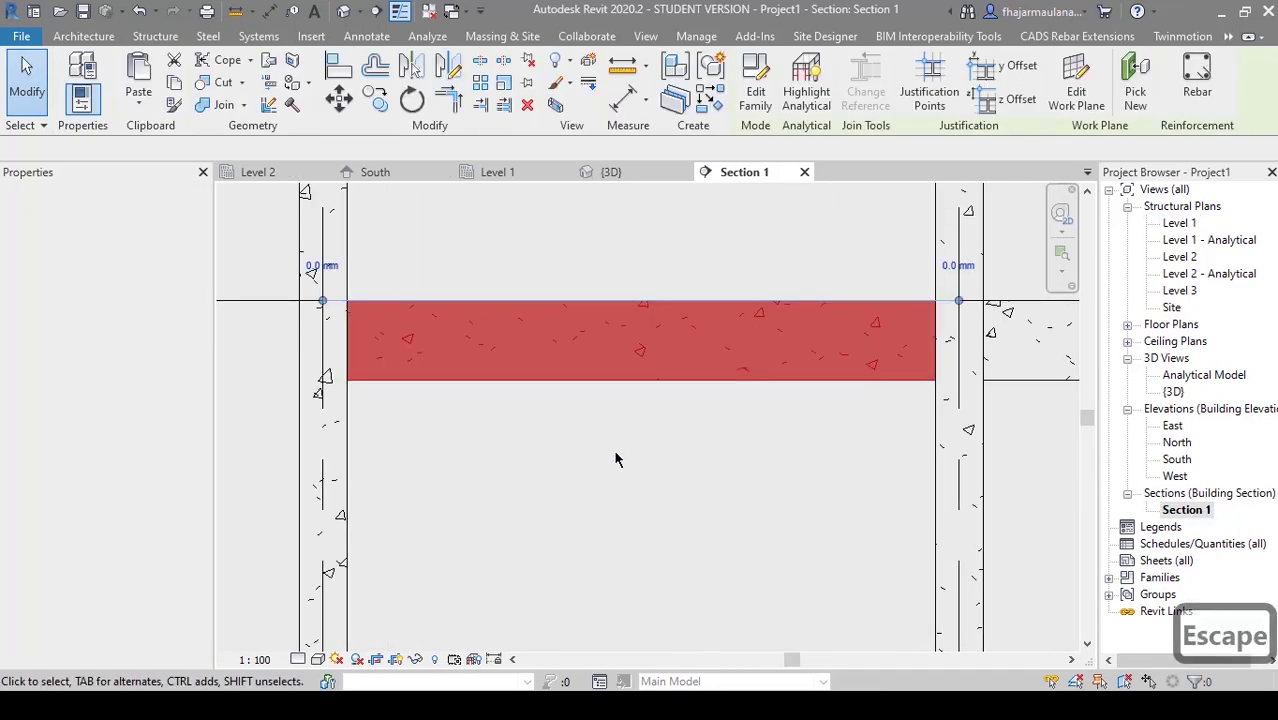
pyautogui.click(1197, 82)
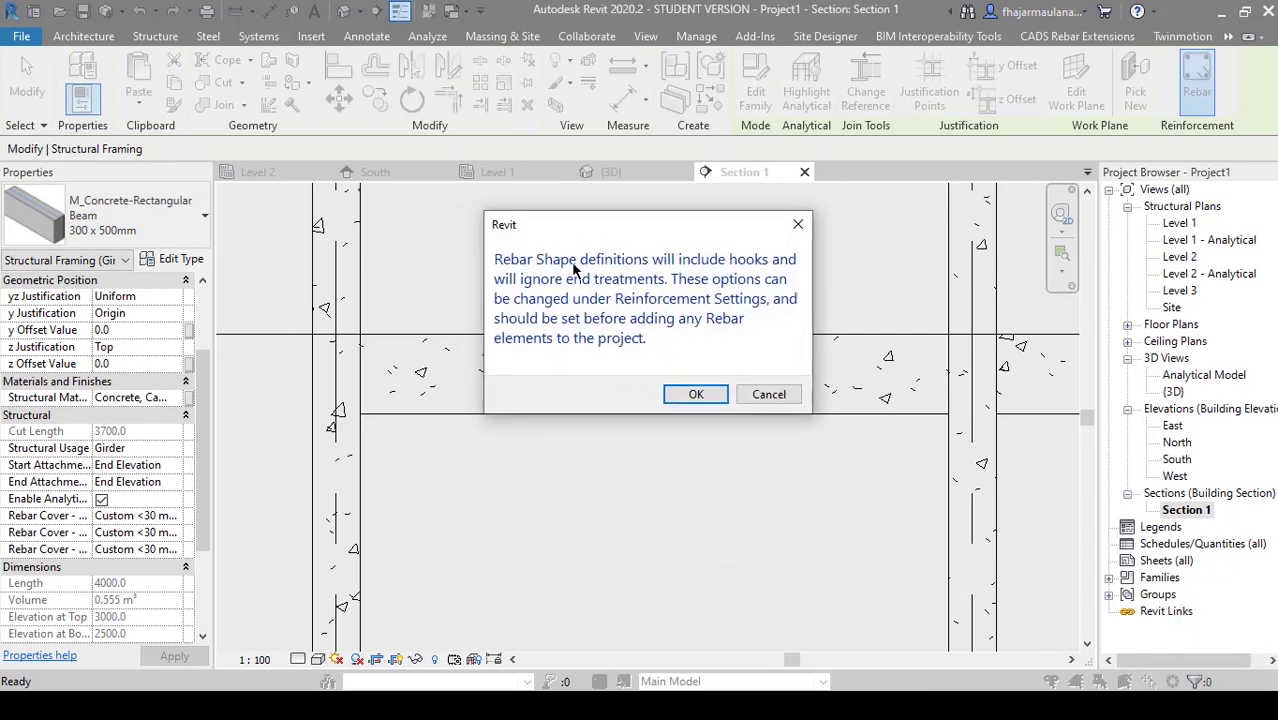
pyautogui.moveTo(570, 233); pyautogui.dragTo(526, 231)
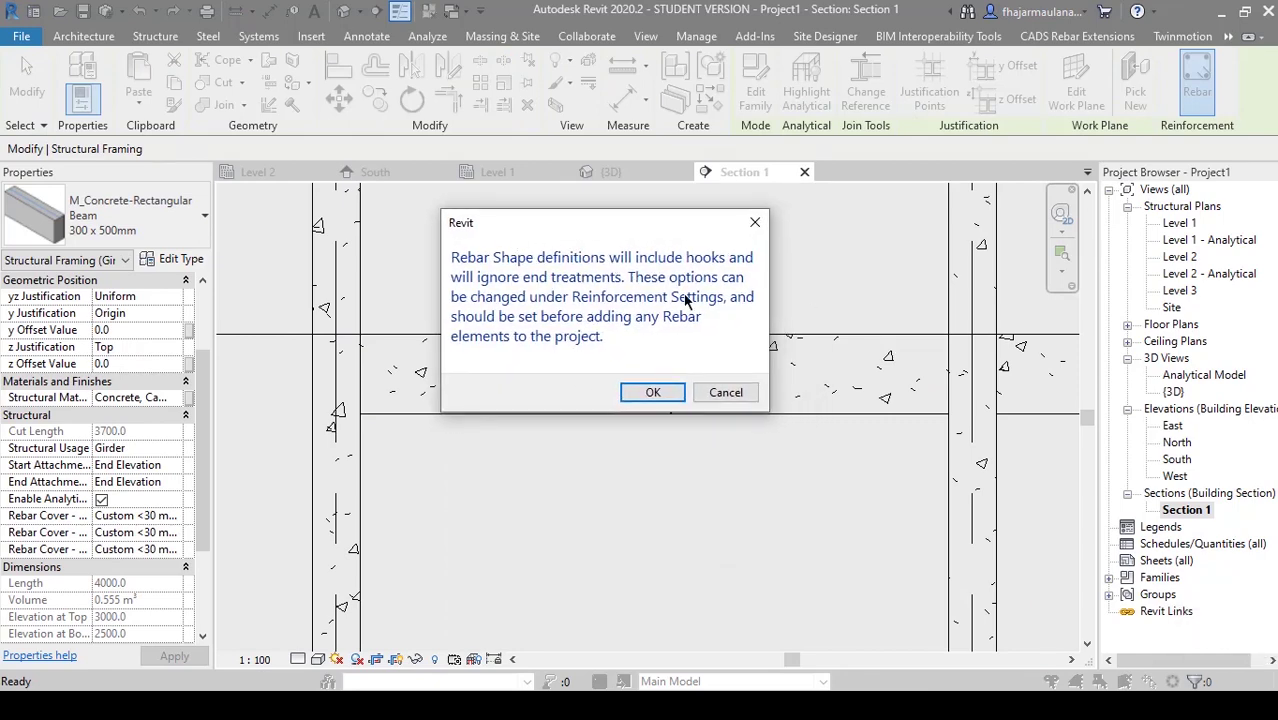
pyautogui.click(655, 393)
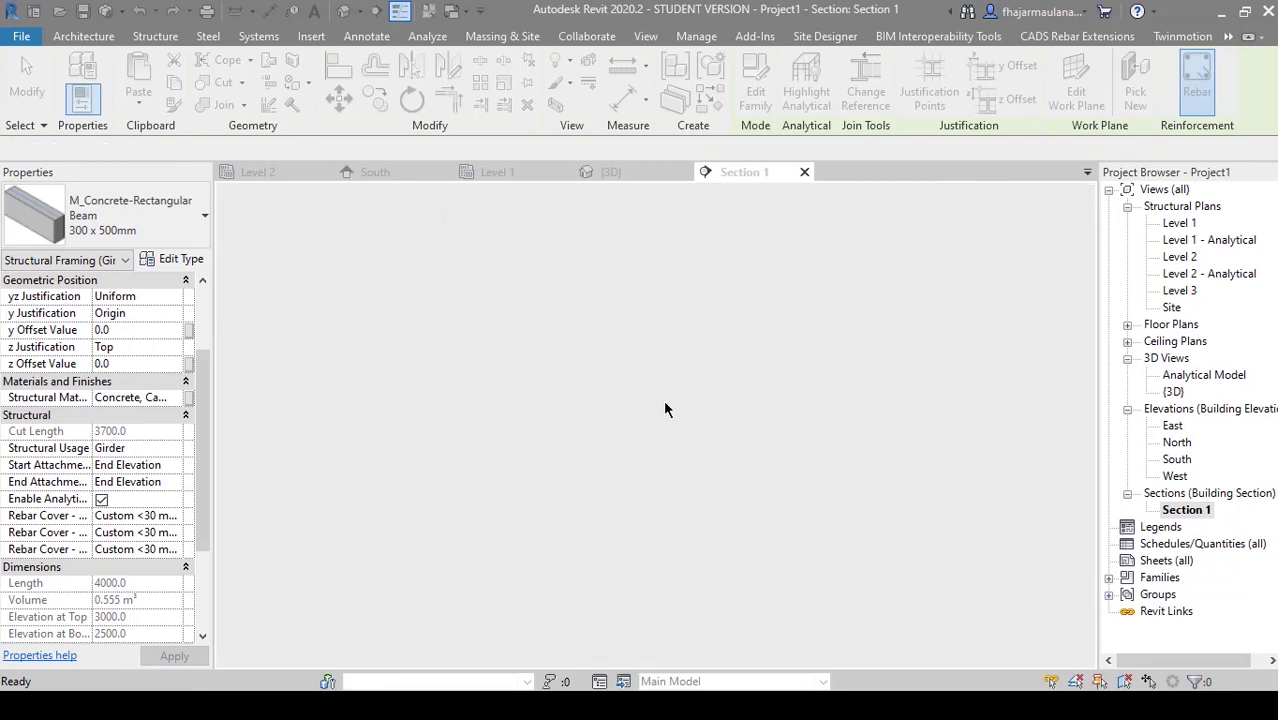
# - Choose the closed stirrup rebar shape M_T1 for the bar being placed
pyautogui.scroll(-1, 605, 401)
pyautogui.moveTo(616, 405); pyautogui.dragTo(521, 398, button='middle')
pyautogui.scroll(-2, 564, 397)
pyautogui.scroll(1, 553, 392)
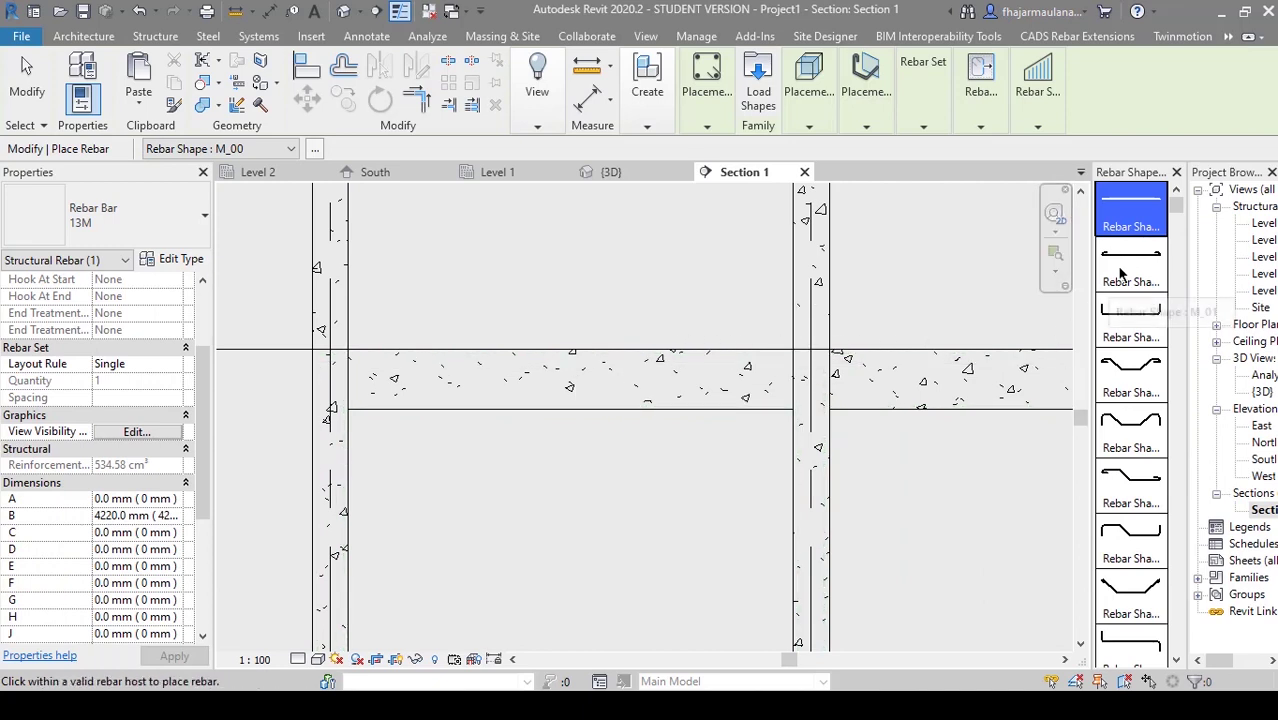
pyautogui.moveTo(1176, 207); pyautogui.dragTo(1170, 580)
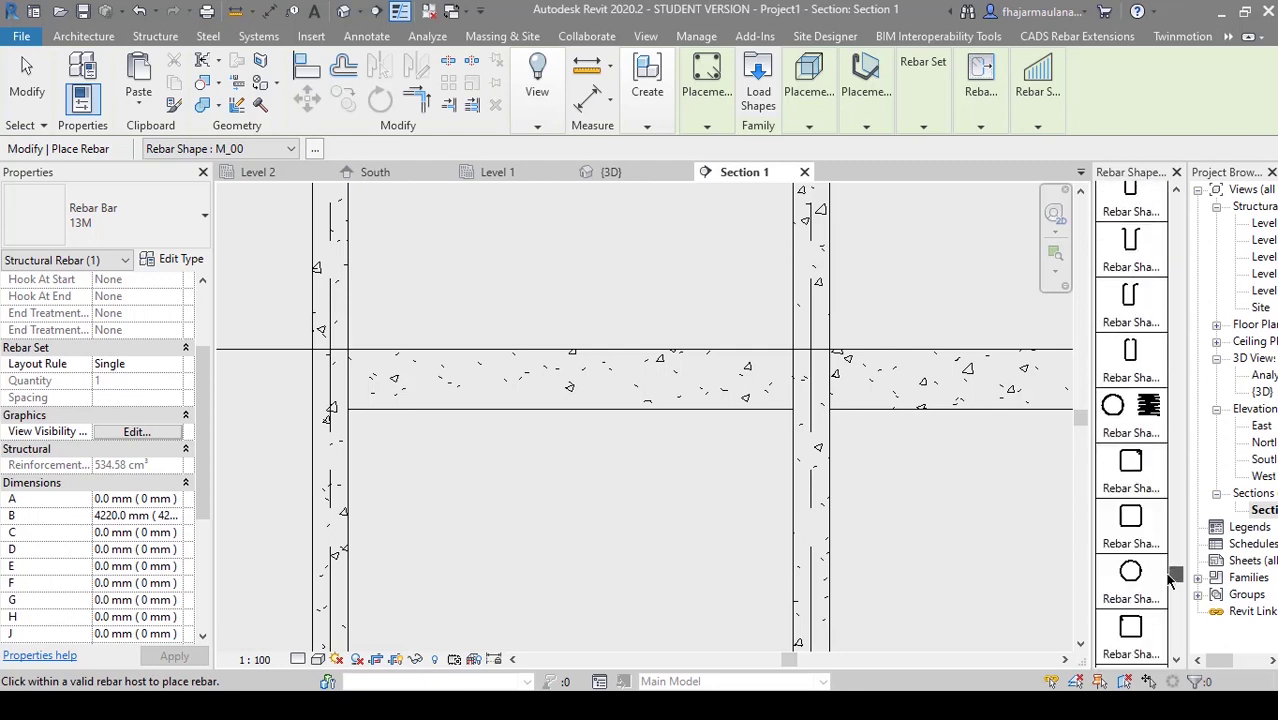
pyautogui.click(1129, 464)
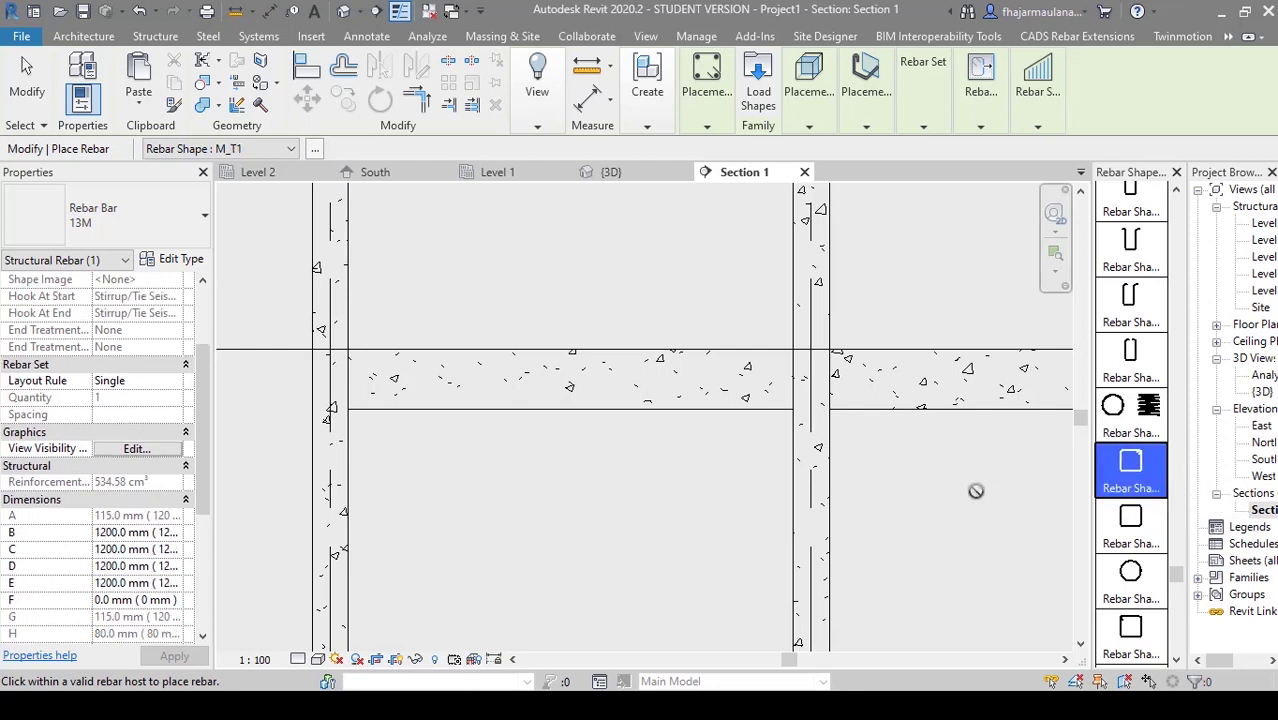
# - Set the rebar placement orientation to Perpendicular to Cover
pyautogui.scroll(5, 682, 388)
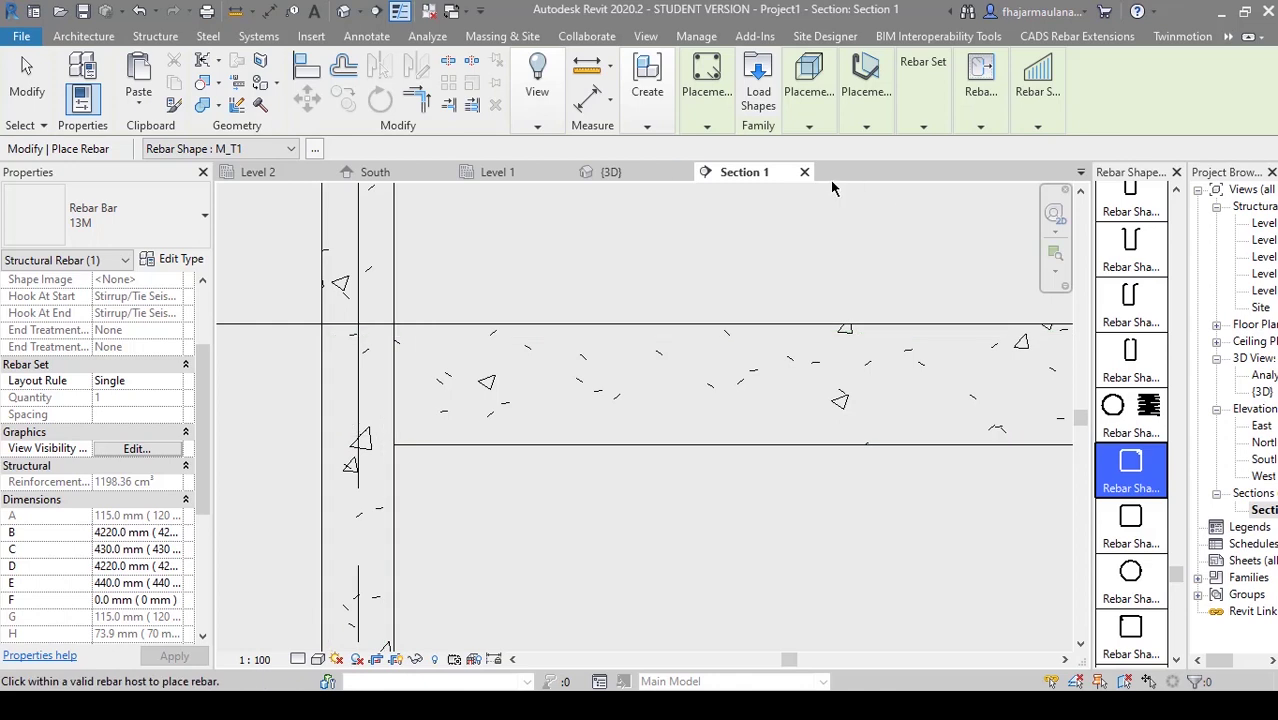
pyautogui.click(811, 120)
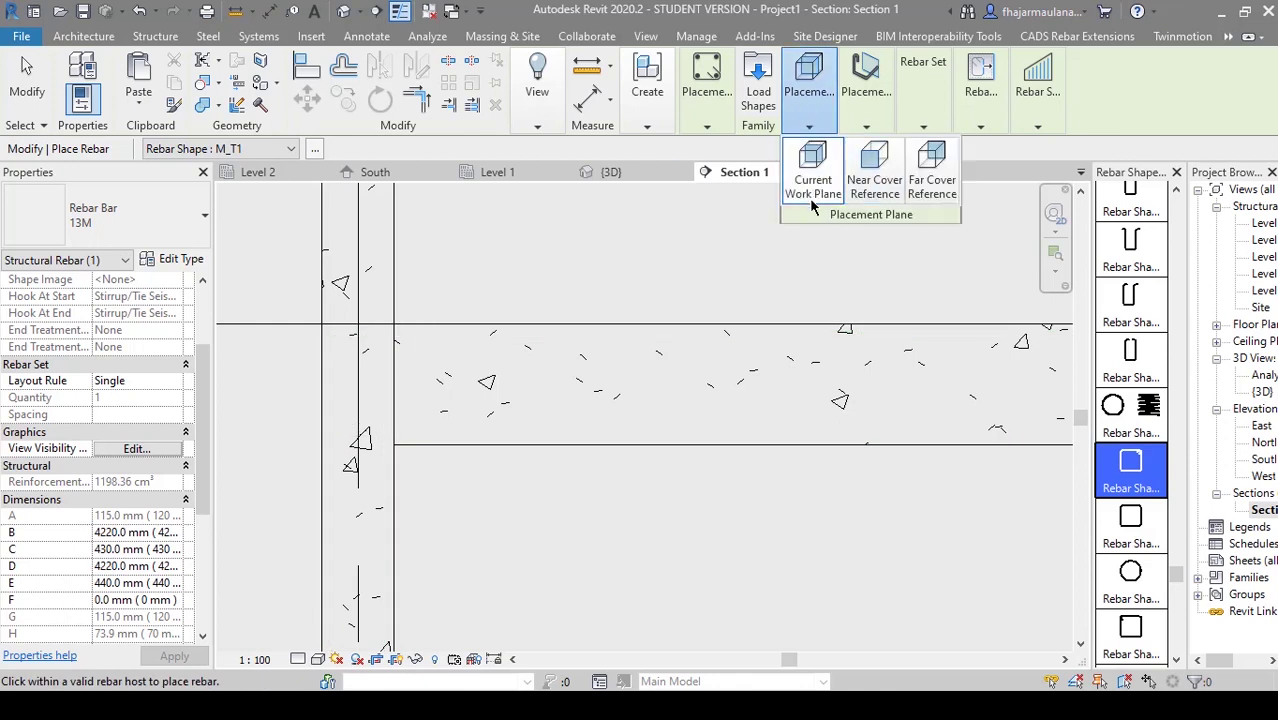
pyautogui.click(876, 104)
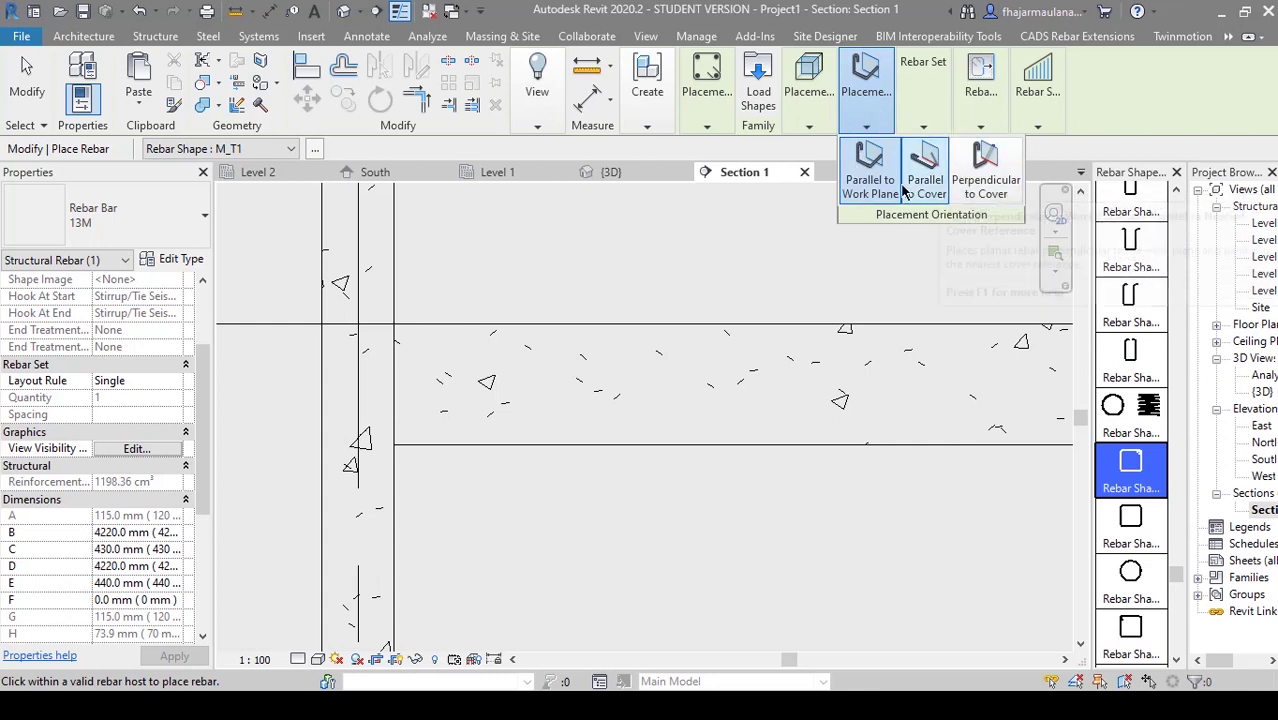
pyautogui.click(990, 187)
# - Place a single 13M M_T1 stirrup at the left end of the Level 2 beam, just beside the left column, and finish placement
pyautogui.scroll(2, 585, 394)
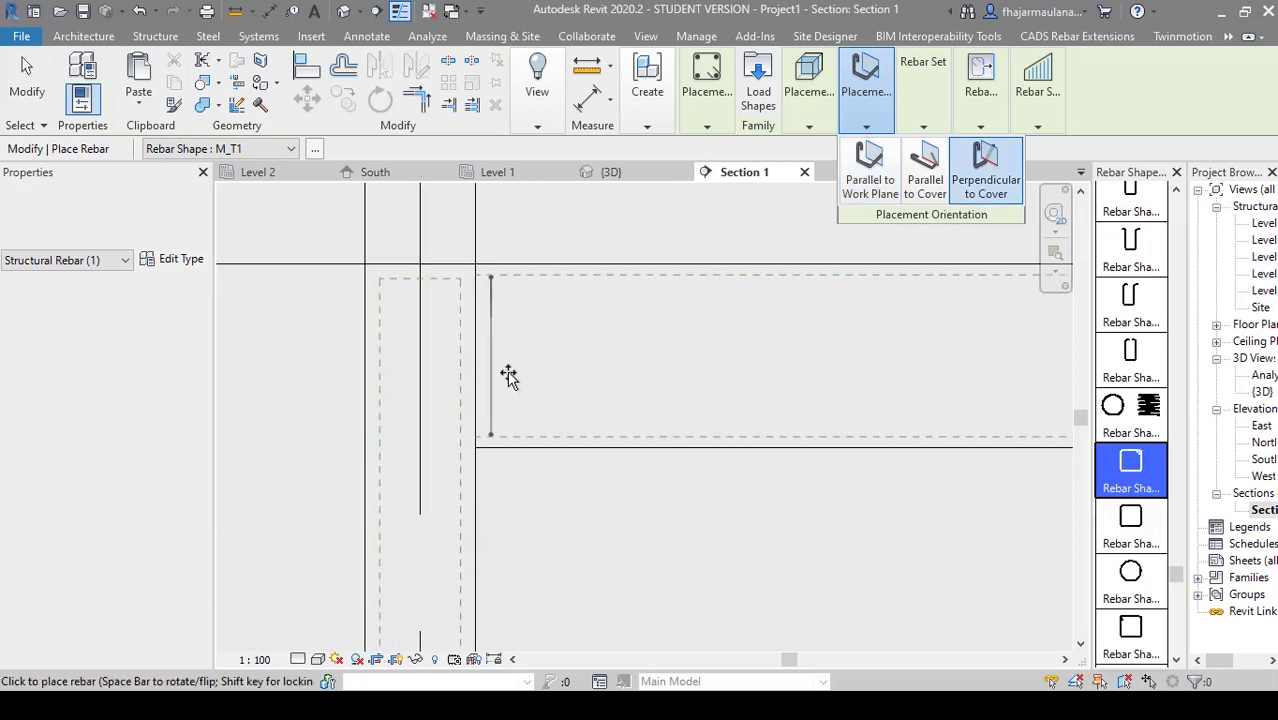
pyautogui.moveTo(561, 382); pyautogui.dragTo(625, 382, button='middle')
pyautogui.scroll(2, 575, 385)
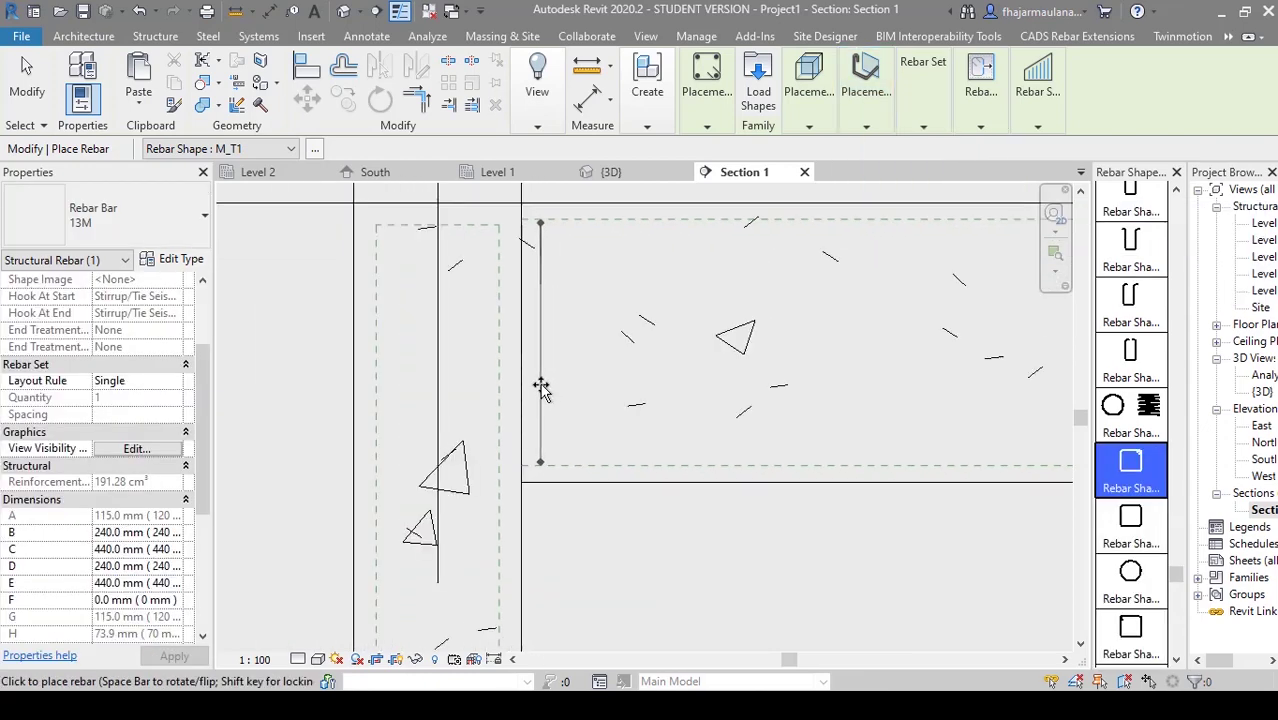
pyautogui.press('Escape')
pyautogui.press('Escape')
pyautogui.moveTo(611, 399); pyautogui.dragTo(536, 405, button='middle')
pyautogui.scroll(-2, 621, 370)
pyautogui.scroll(3, 537, 389)
pyautogui.scroll(2, 538, 384)
pyautogui.moveTo(441, 331); pyautogui.dragTo(459, 359, button='middle')
pyautogui.scroll(-2, 459, 359)
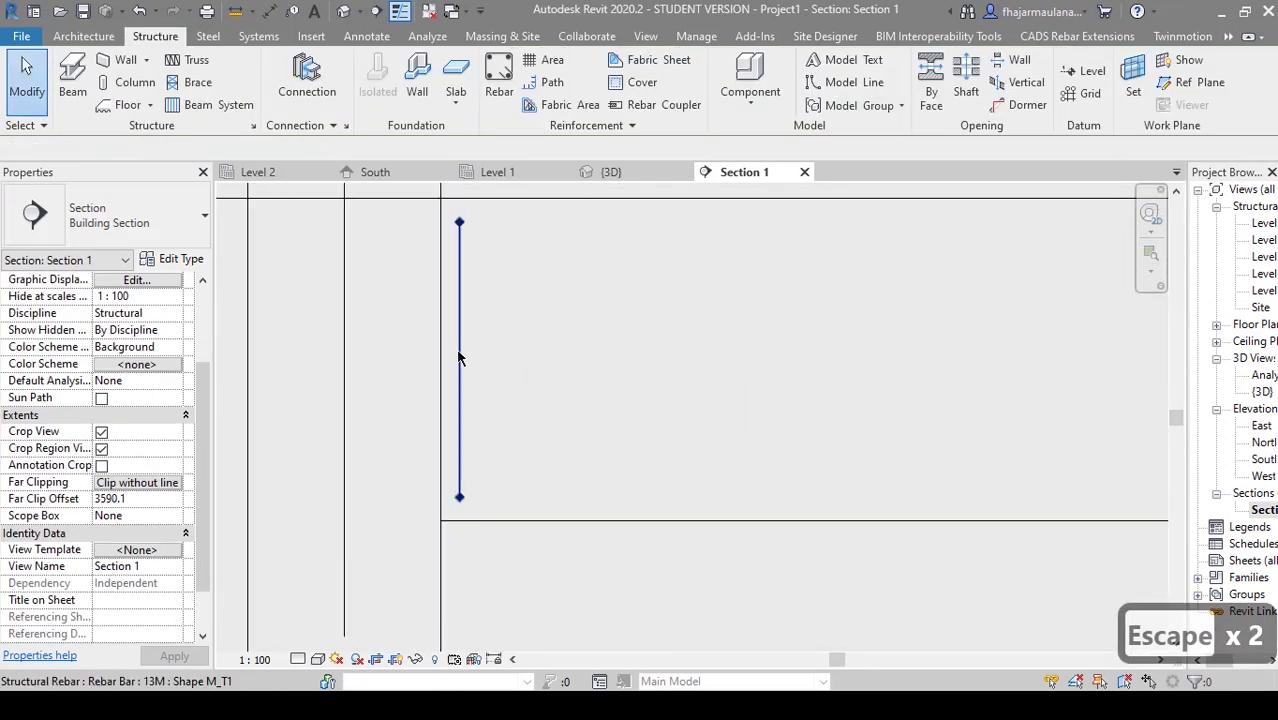
# - Open the 3D view and examine the Level 2 beam's left end with the beam selected to see the stirrup inside
pyautogui.click(343, 12)
pyautogui.keyDown('shift'); pyautogui.moveTo(571, 476); pyautogui.dragTo(703, 354, button='middle'); pyautogui.keyUp('shift')
pyautogui.scroll(5, 639, 381)
pyautogui.scroll(1, 389, 261)
pyautogui.scroll(1, 396, 264)
pyautogui.moveTo(404, 267); pyautogui.dragTo(544, 361, button='middle')
pyautogui.scroll(2, 486, 298)
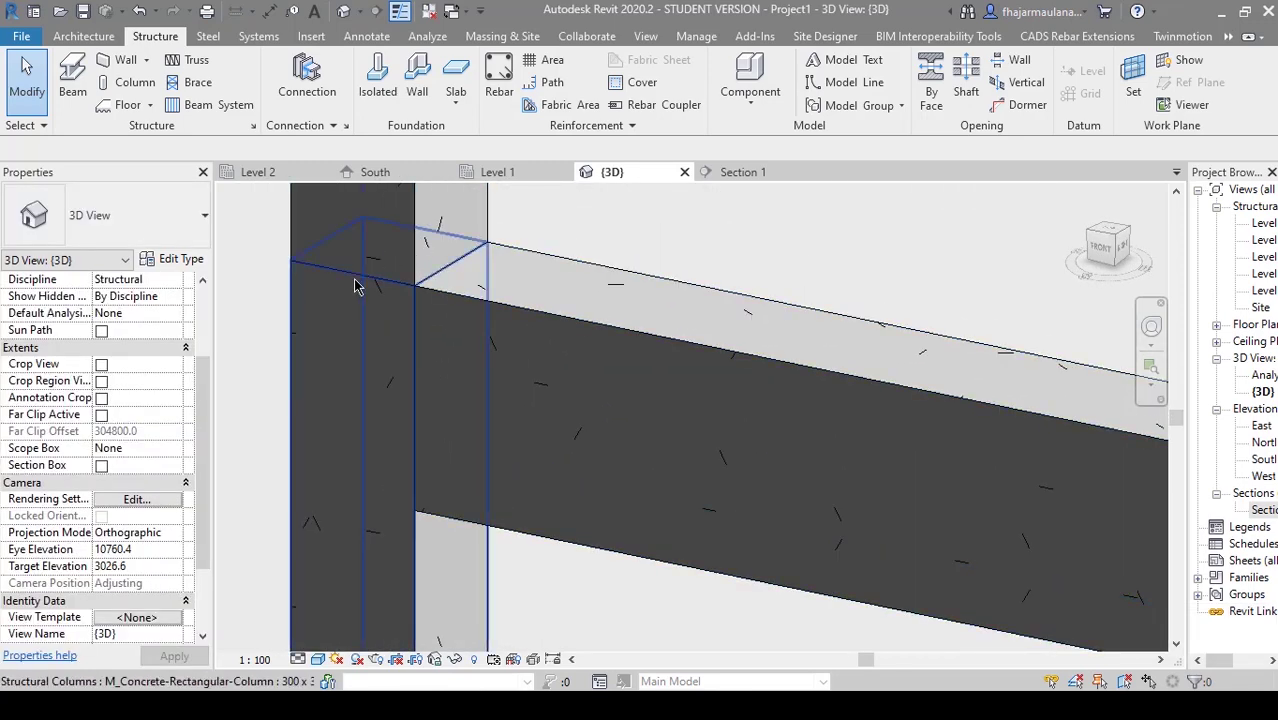
pyautogui.moveTo(470, 381); pyautogui.dragTo(437, 354, button='middle')
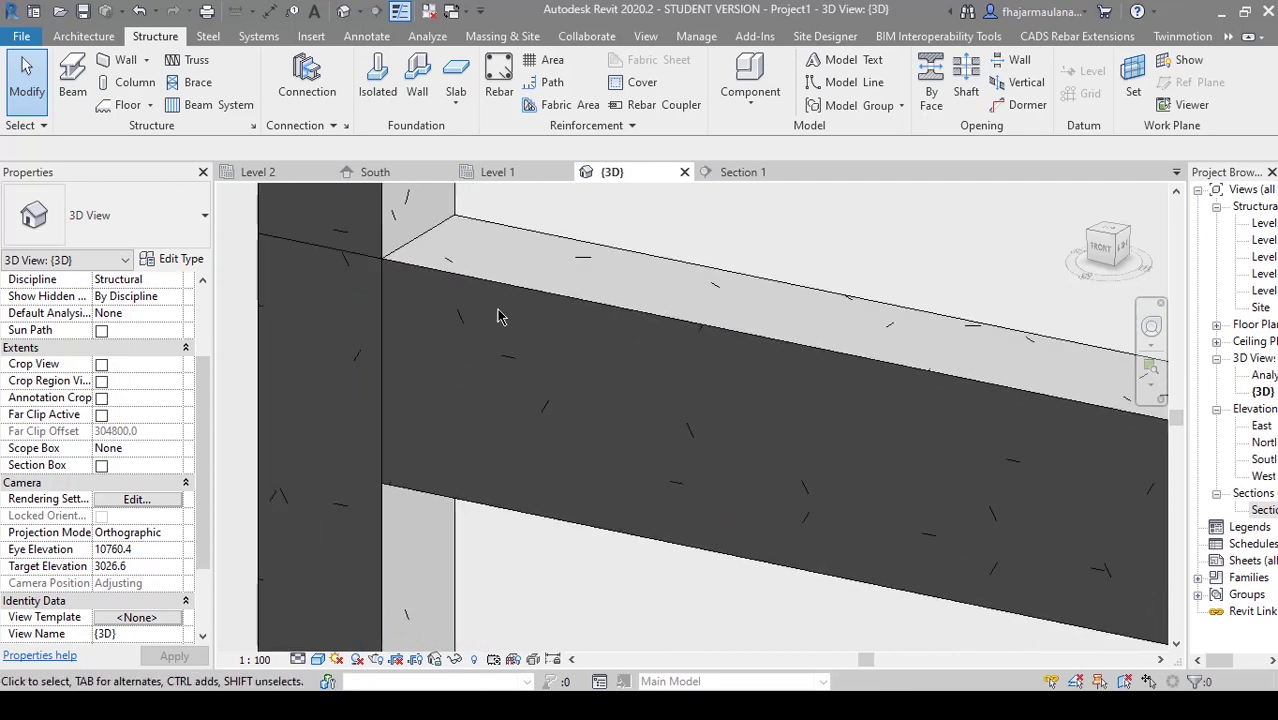
pyautogui.click(560, 300)
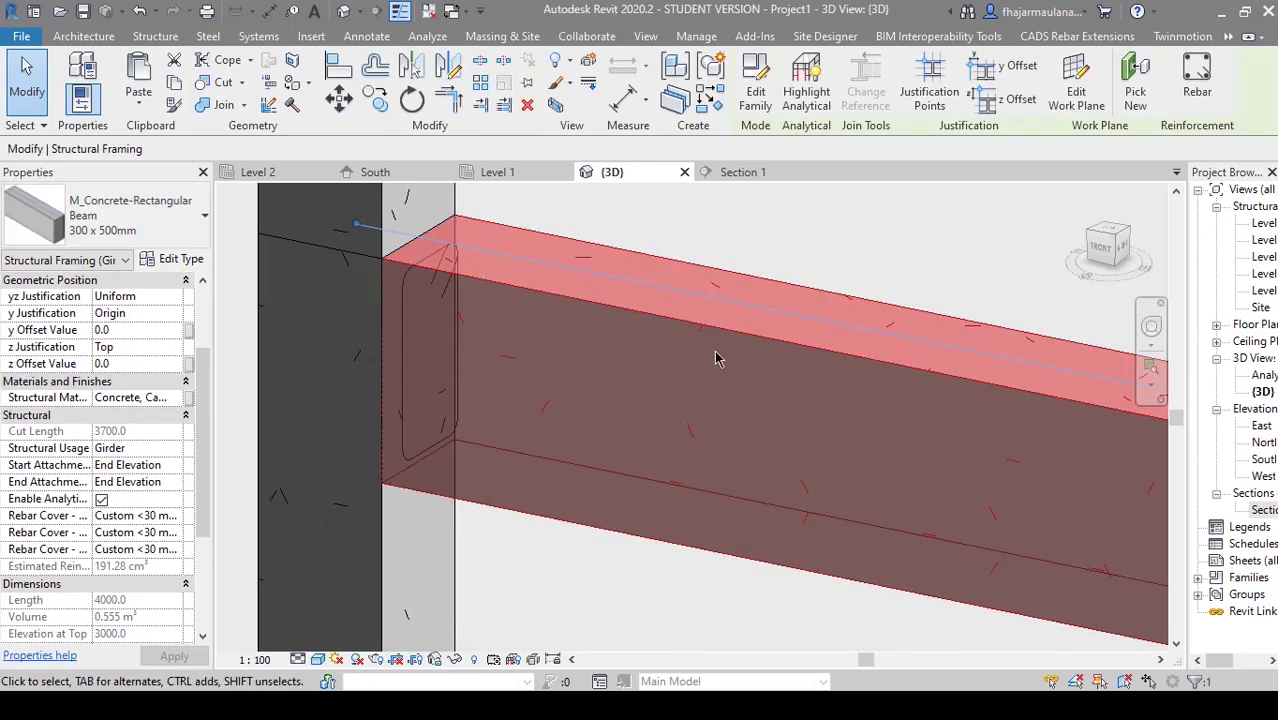
pyautogui.scroll(-5, 399, 379)
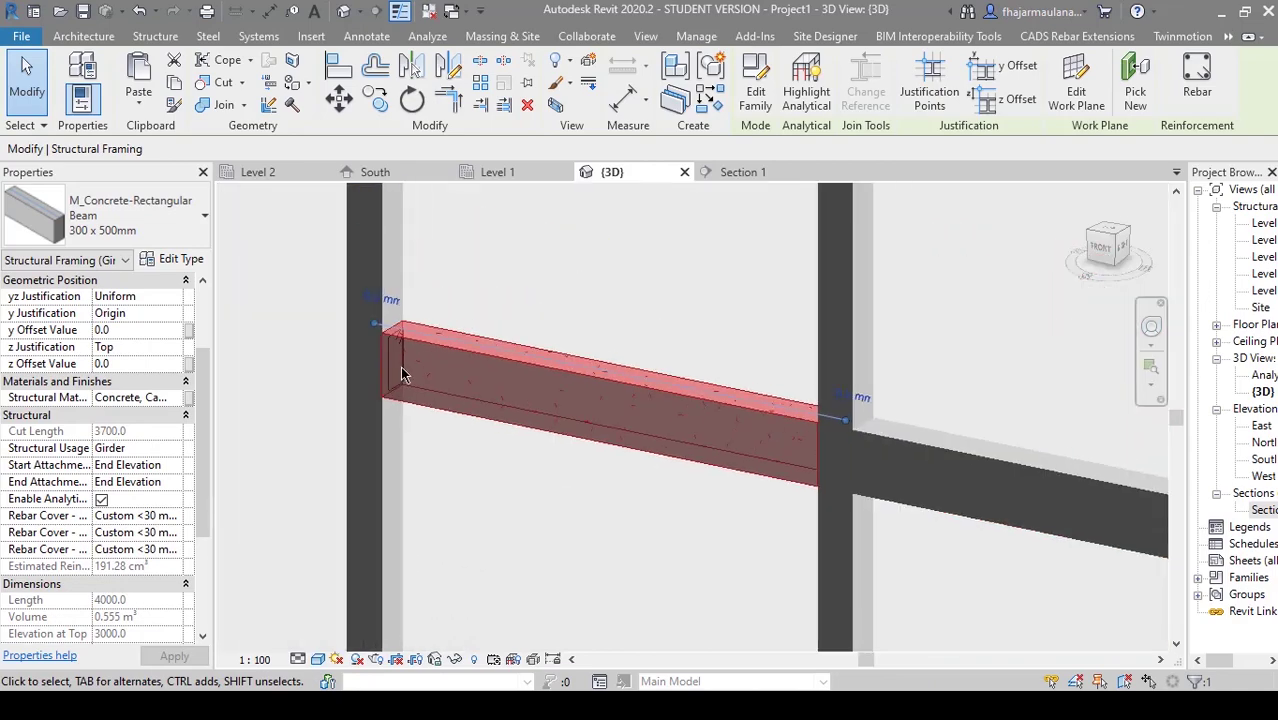
pyautogui.keyDown('shift'); pyautogui.moveTo(402, 371); pyautogui.dragTo(501, 432, button='middle'); pyautogui.keyUp('shift')
pyautogui.scroll(-3, 495, 428)
pyautogui.press('Escape')
pyautogui.press('Escape')
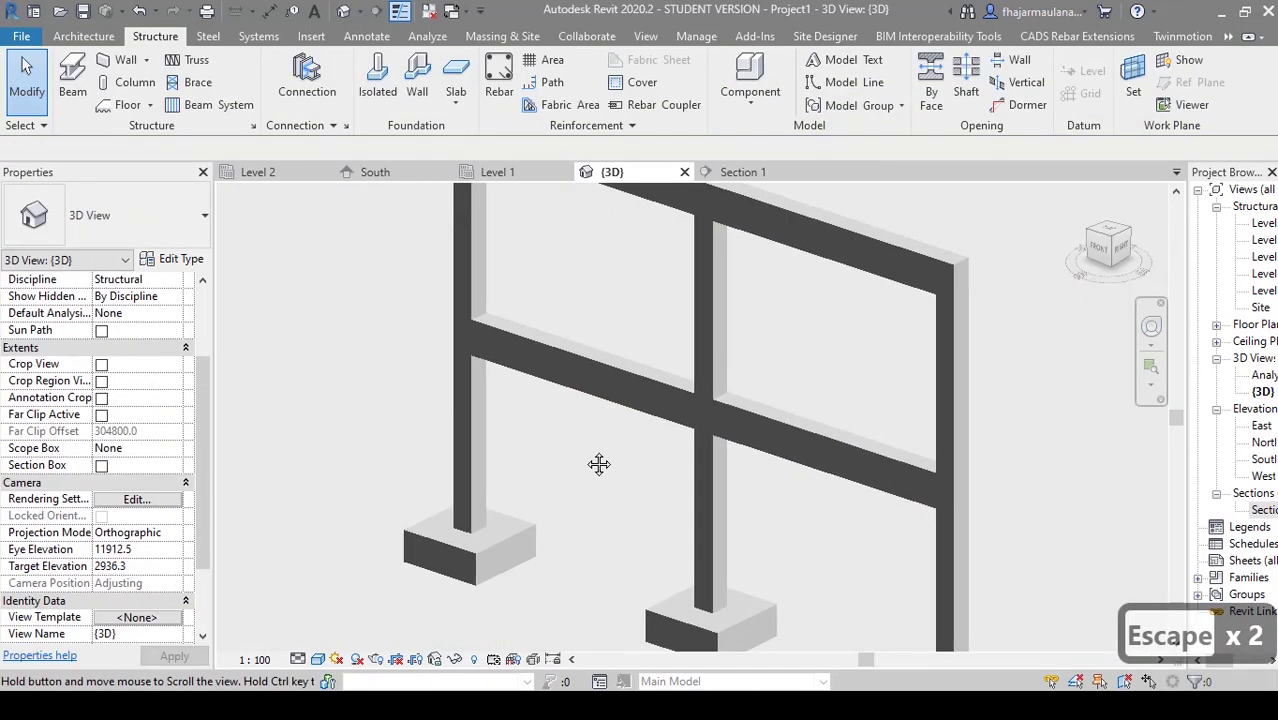
# - Override the 3D view's surface transparency for the Structural Columns category with 50%
pyautogui.scroll(2, 592, 460)
pyautogui.press('v')
pyautogui.press('g')
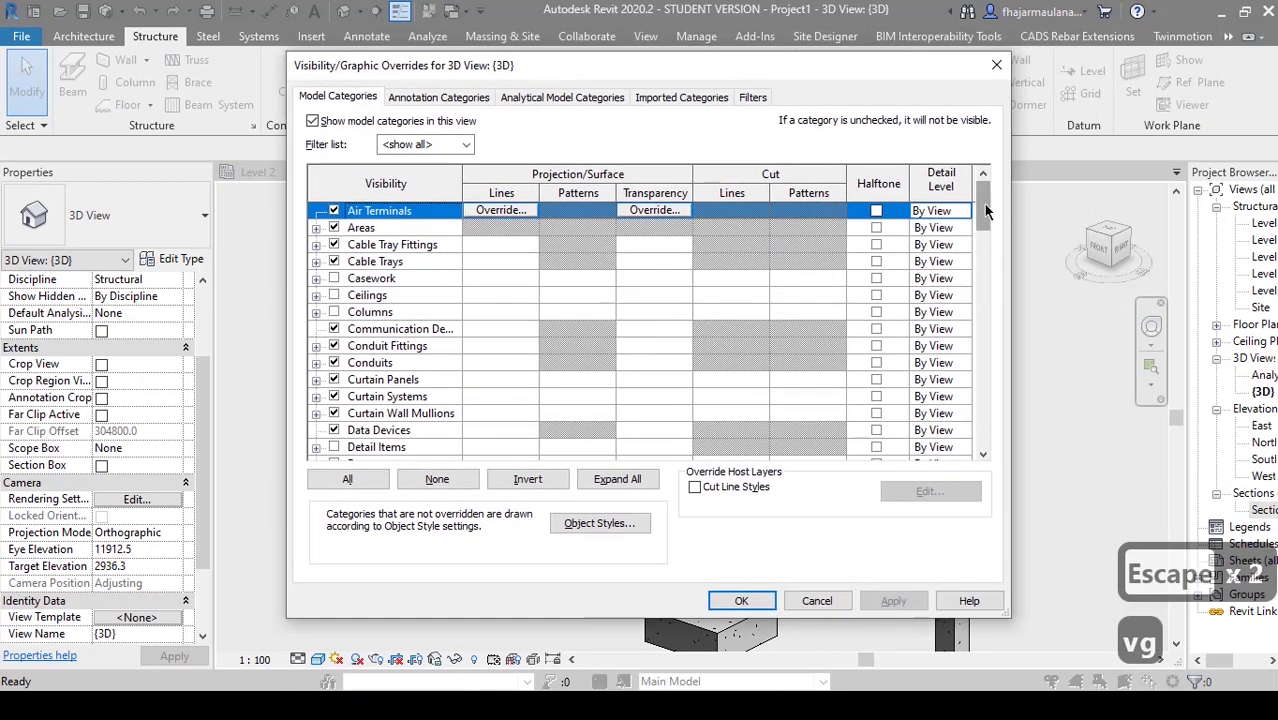
pyautogui.scroll(-7, 971, 308)
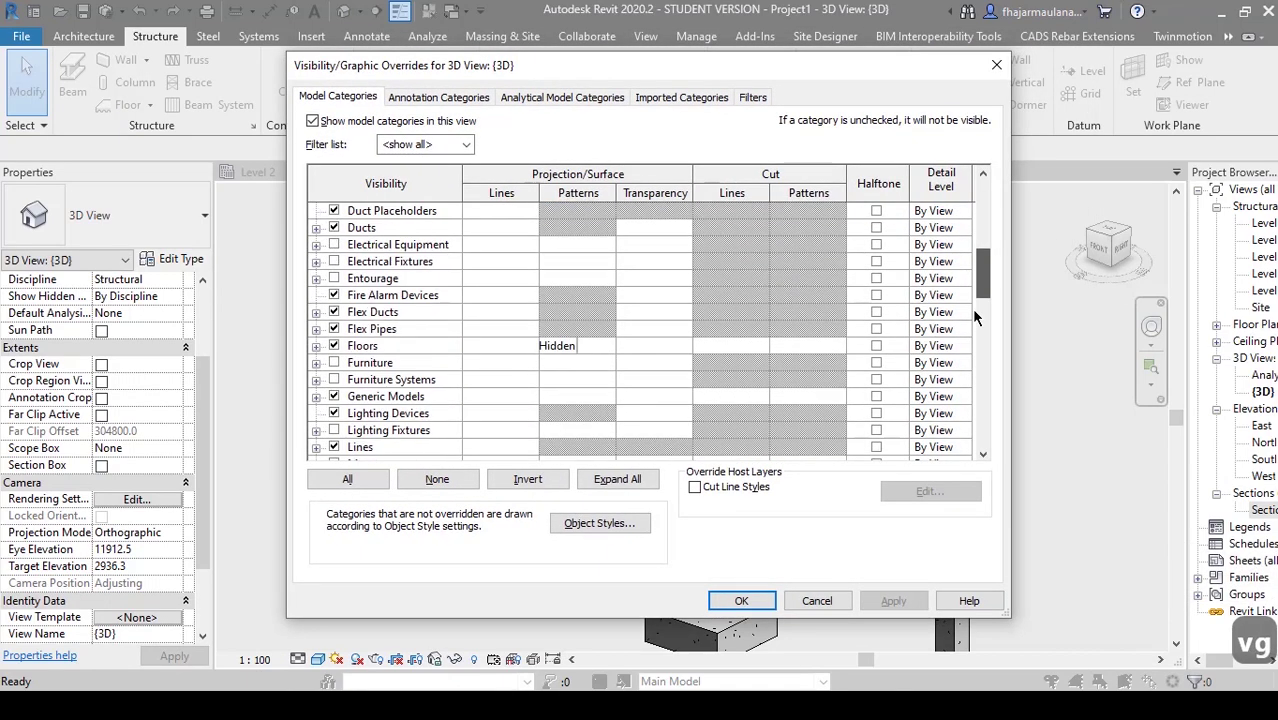
pyautogui.scroll(-12, 961, 364)
pyautogui.scroll(2, 959, 410)
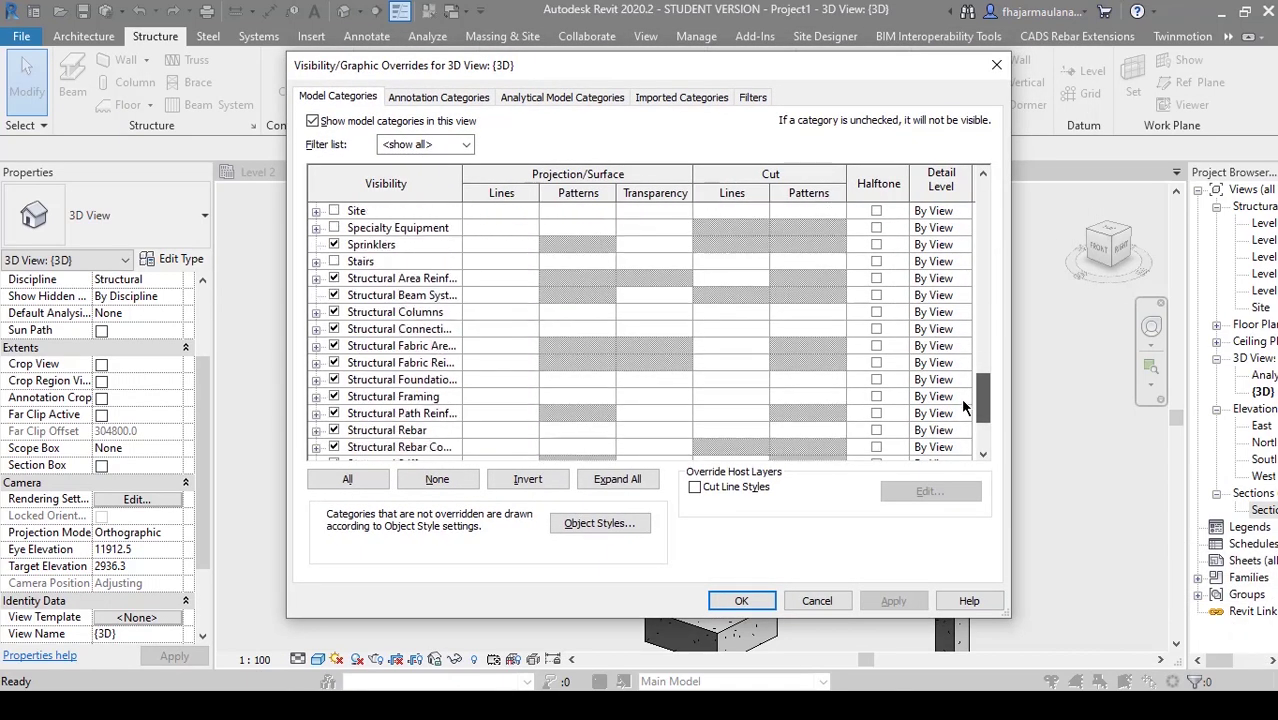
pyautogui.click(397, 313)
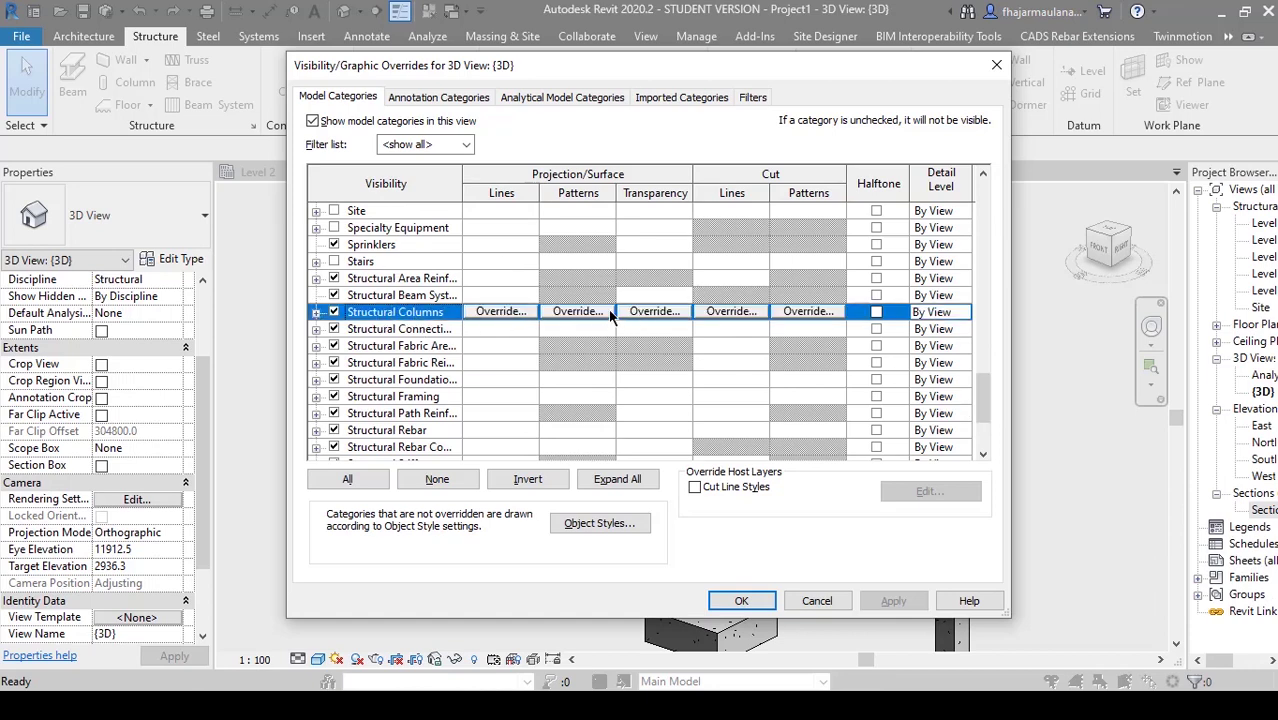
pyautogui.click(656, 313)
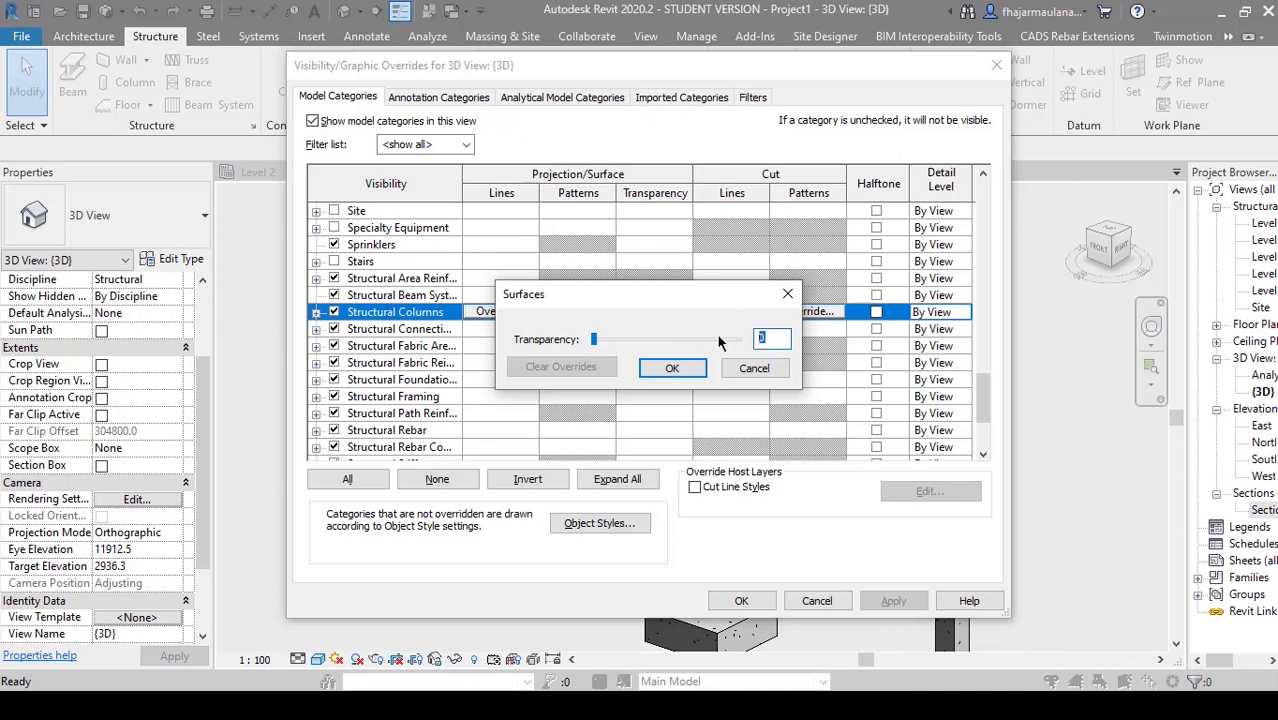
pyautogui.click(672, 369)
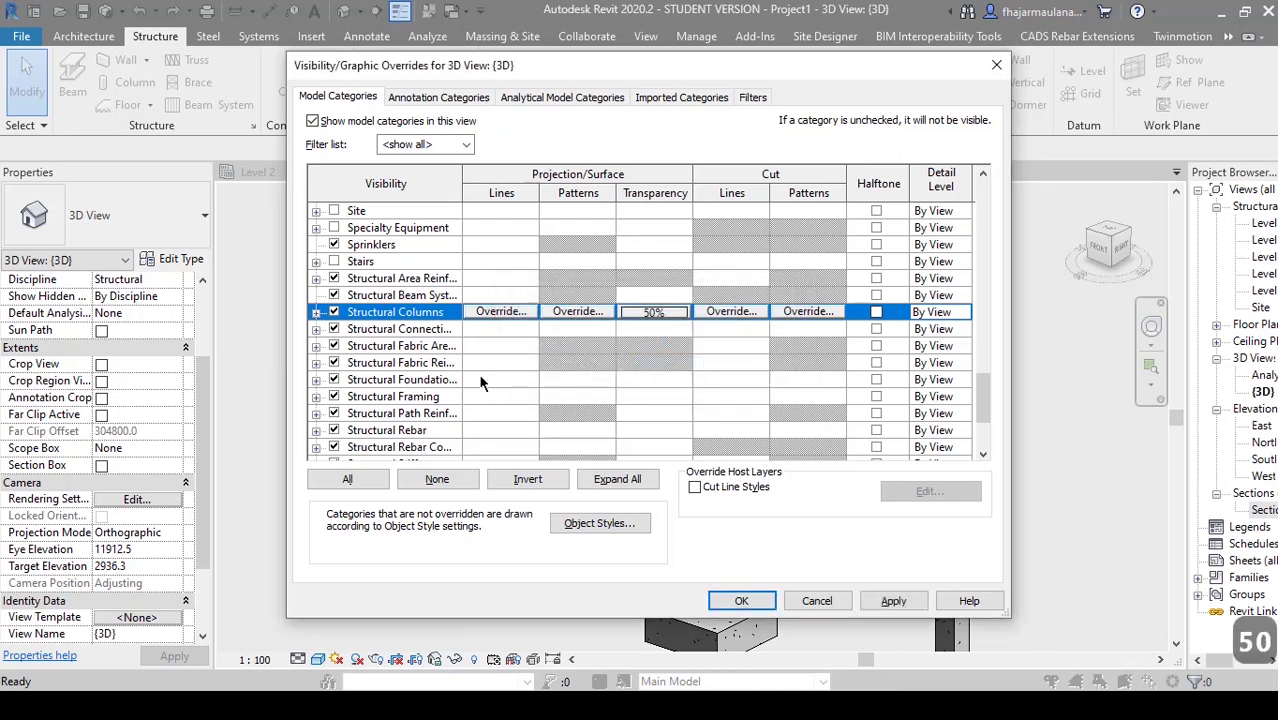
# - Override the surface transparency of the Structural Framing category with 50%
pyautogui.click(420, 397)
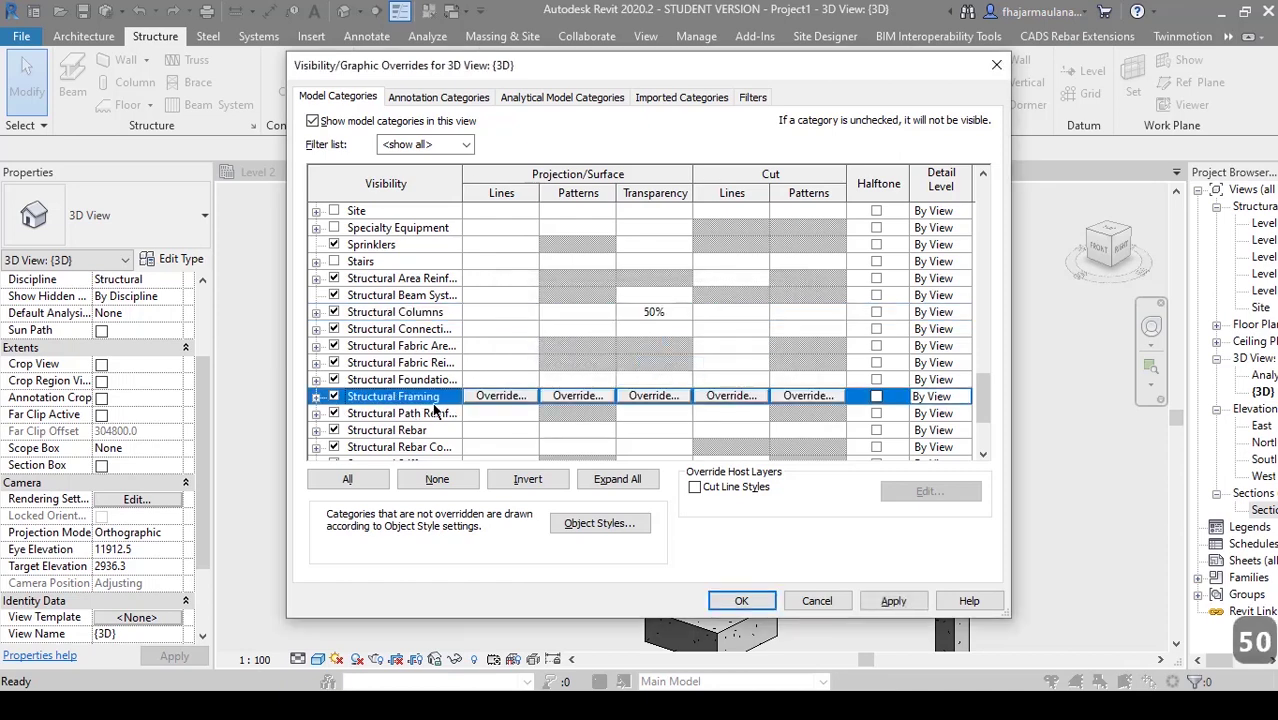
pyautogui.click(652, 397)
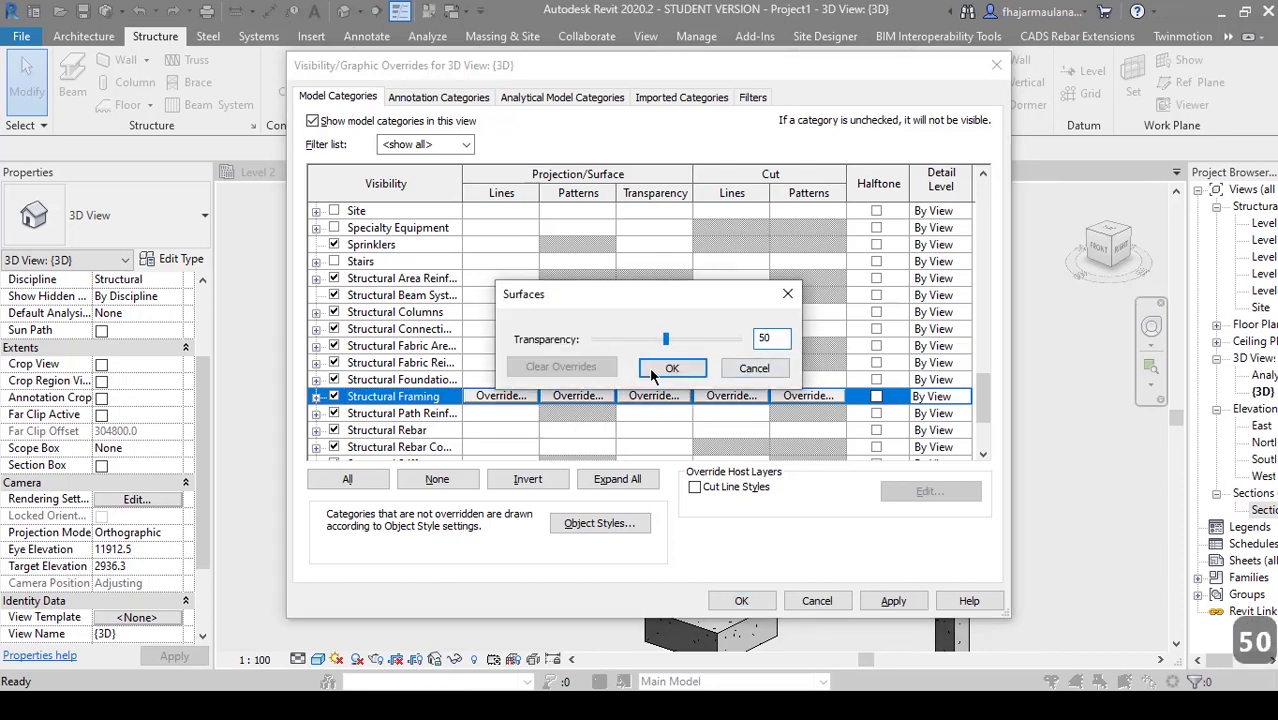
pyautogui.click(670, 369)
# - Give the Structural Foundations category 50% surface transparency and accept the visibility overrides
pyautogui.scroll(-1, 456, 412)
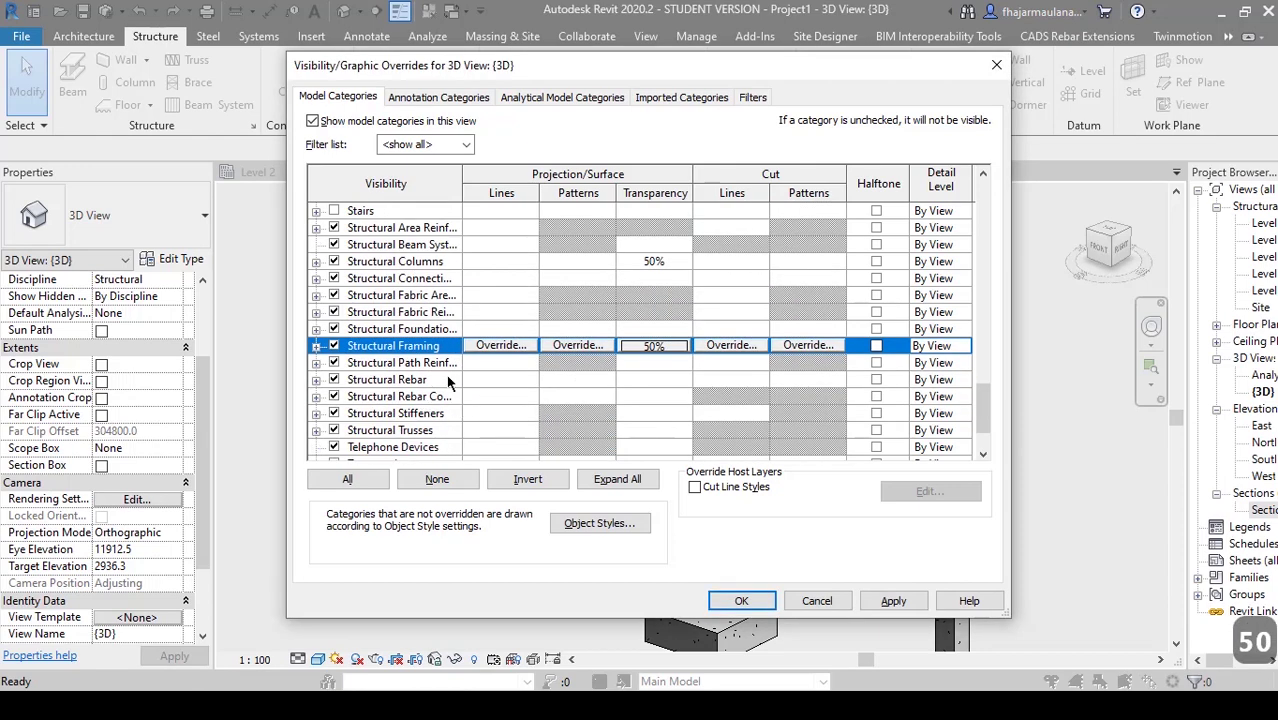
pyautogui.click(416, 333)
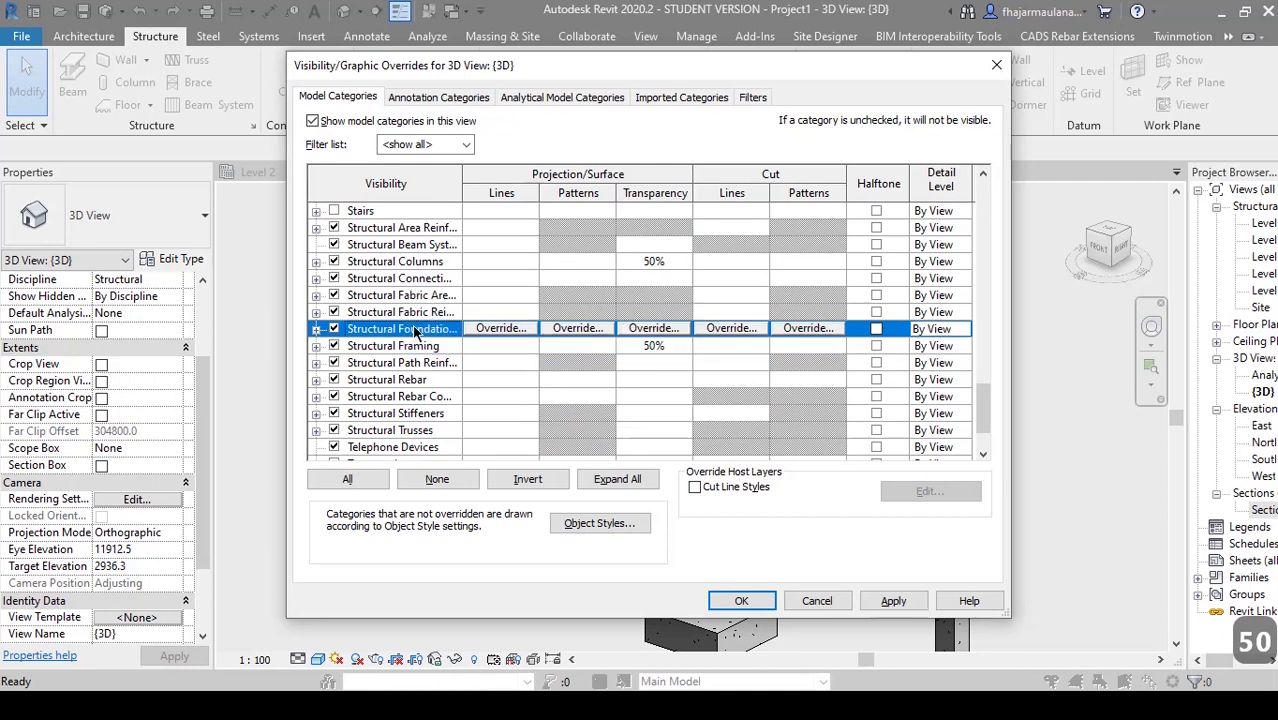
pyautogui.click(658, 332)
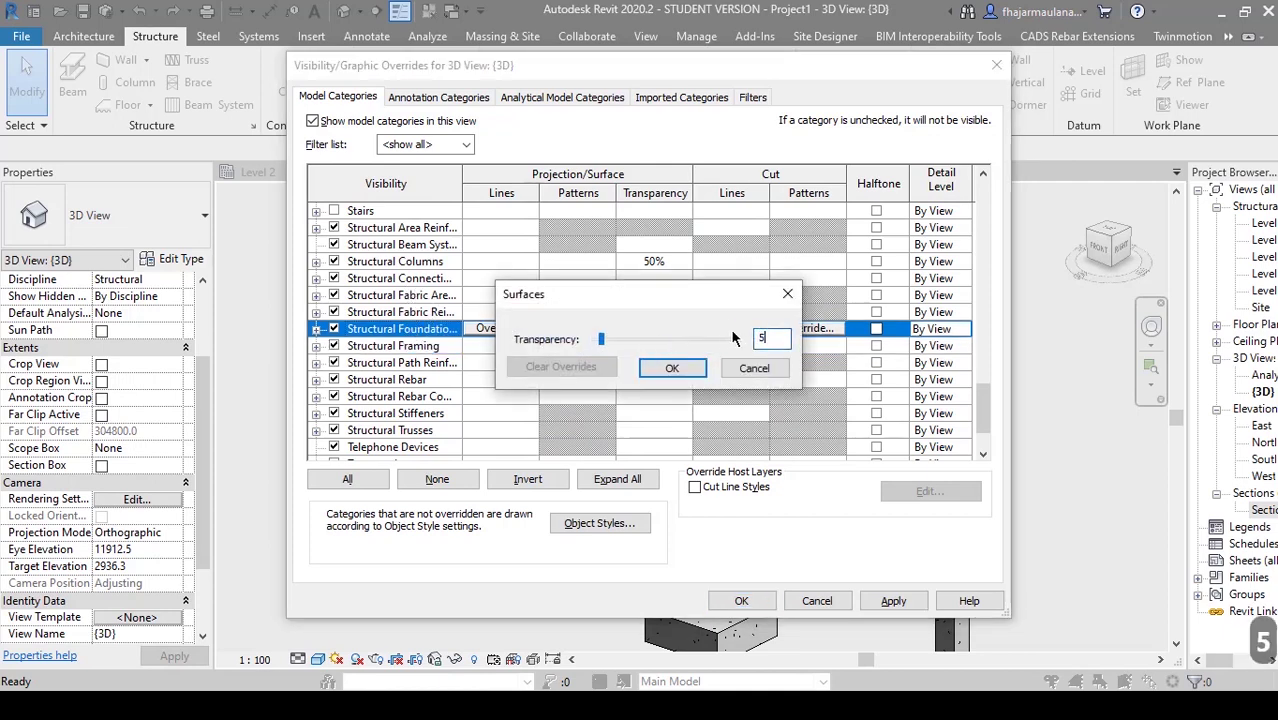
pyautogui.click(695, 368)
pyautogui.click(741, 600)
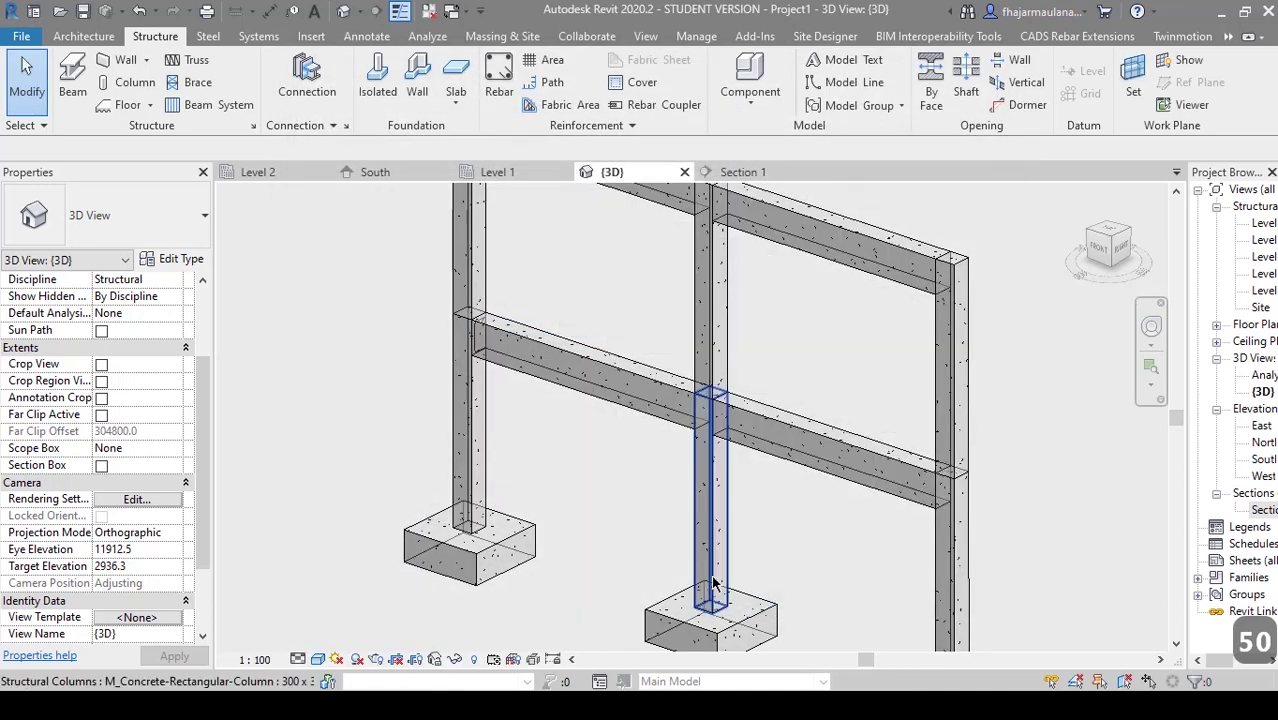
# - Select the stirrup inside the Level 2 beam's left end and examine its shape and hook properties
pyautogui.press('Escape')
pyautogui.keyDown('shift'); pyautogui.moveTo(541, 518); pyautogui.dragTo(570, 425, button='middle'); pyautogui.keyUp('shift')
pyautogui.scroll(2, 502, 394)
pyautogui.keyDown('shift'); pyautogui.moveTo(503, 396); pyautogui.dragTo(435, 402, button='middle'); pyautogui.keyUp('shift')
pyautogui.scroll(4, 422, 328)
pyautogui.moveTo(422, 328)
pyautogui.keyDown('shift'); pyautogui.mouseDown(button='middle')
pyautogui.moveTo(533, 308)
pyautogui.moveTo(463, 457)
pyautogui.moveTo(551, 455)
pyautogui.moveTo(529, 502)
pyautogui.mouseUp(button='middle'); pyautogui.keyUp('shift')
pyautogui.scroll(2, 533, 308)
pyautogui.click(516, 476)
pyautogui.moveTo(458, 400)
pyautogui.keyDown('shift'); pyautogui.mouseDown(button='middle')
pyautogui.moveTo(456, 414)
pyautogui.moveTo(522, 393)
pyautogui.moveTo(476, 349)
pyautogui.moveTo(474, 329)
pyautogui.mouseUp(button='middle'); pyautogui.keyUp('shift')
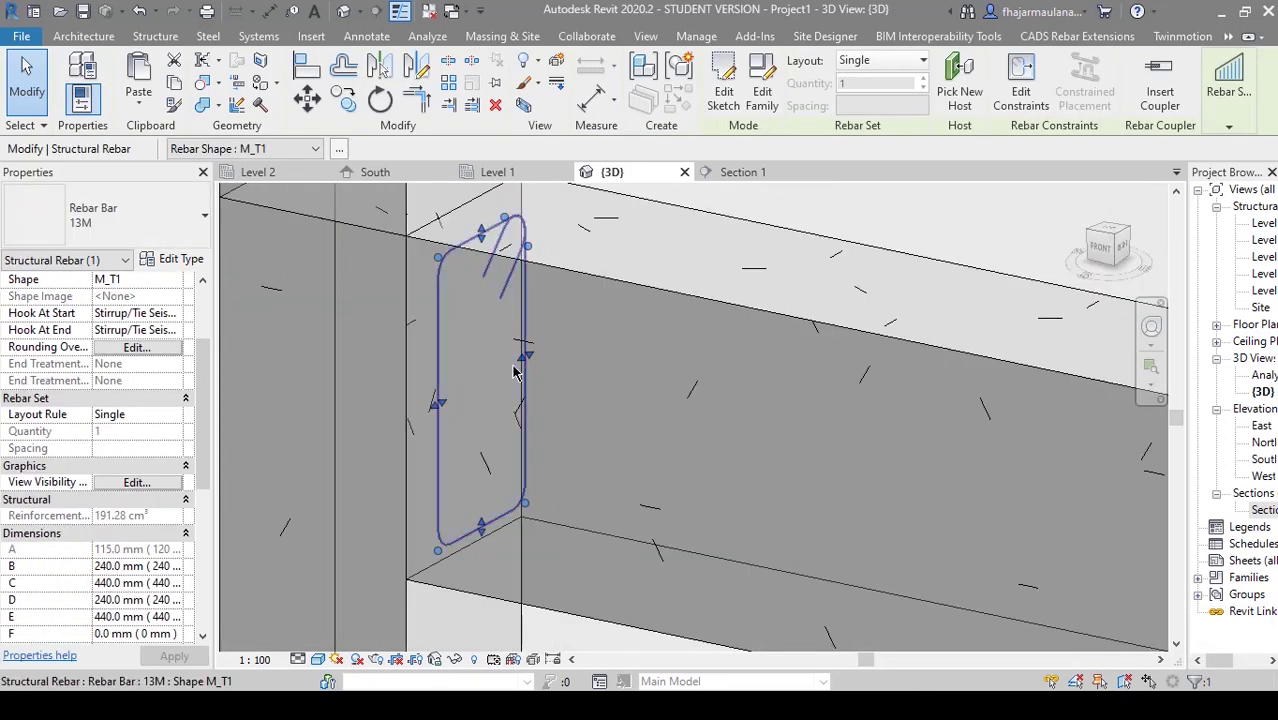
pyautogui.moveTo(522, 366)
pyautogui.keyDown('shift'); pyautogui.mouseDown(button='middle')
pyautogui.moveTo(463, 456)
pyautogui.moveTo(442, 379)
pyautogui.mouseUp(button='middle'); pyautogui.keyUp('shift')
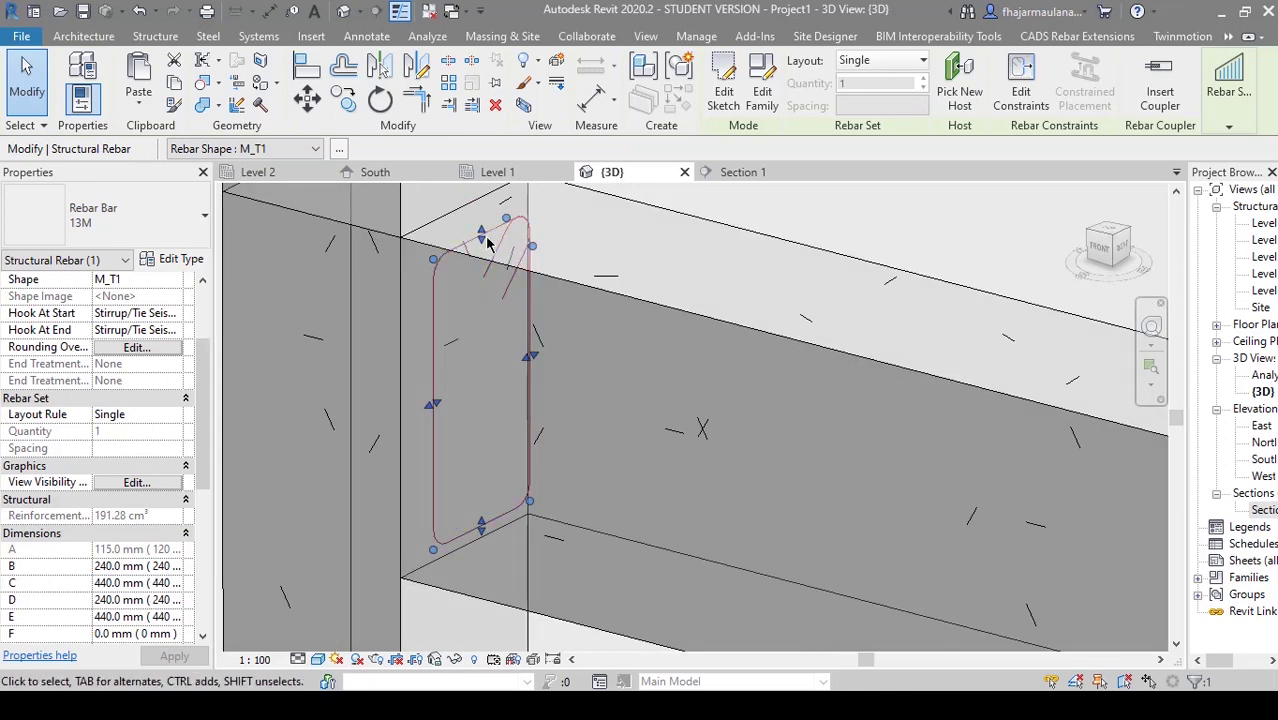
pyautogui.keyDown('shift'); pyautogui.moveTo(480, 322); pyautogui.dragTo(395, 346, button='middle'); pyautogui.keyUp('shift')
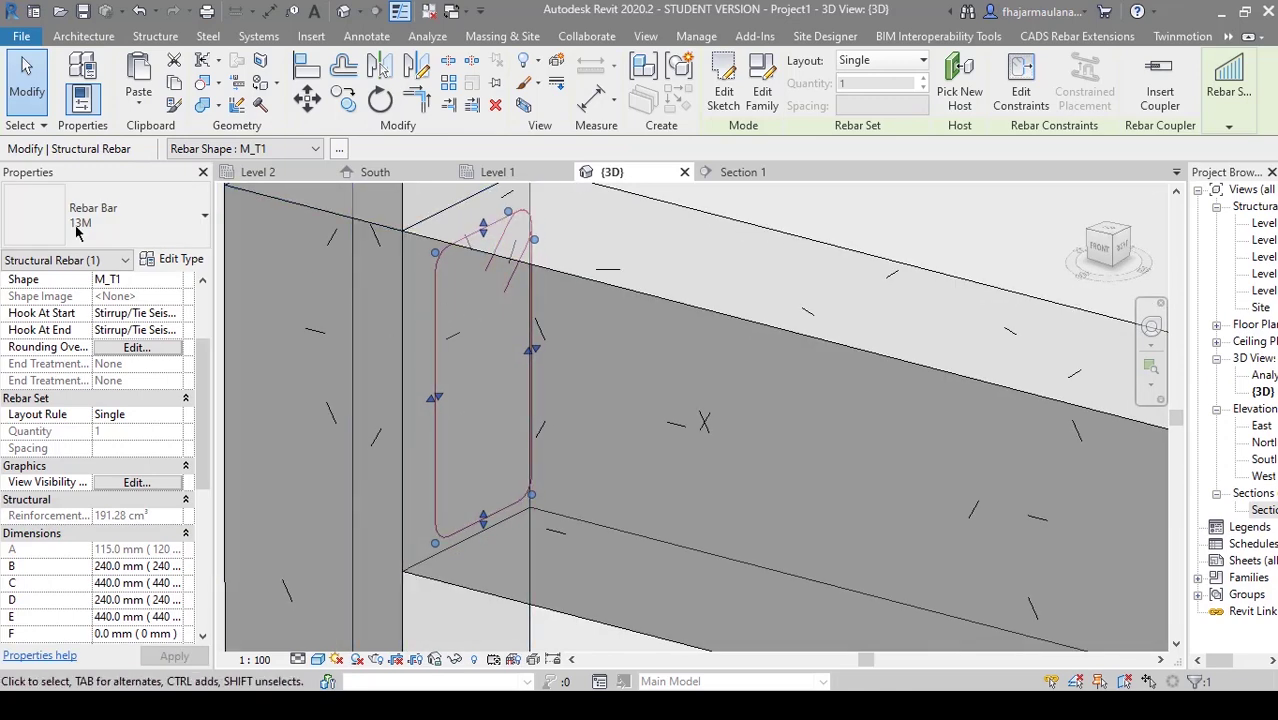
pyautogui.moveTo(205, 382); pyautogui.dragTo(110, 374)
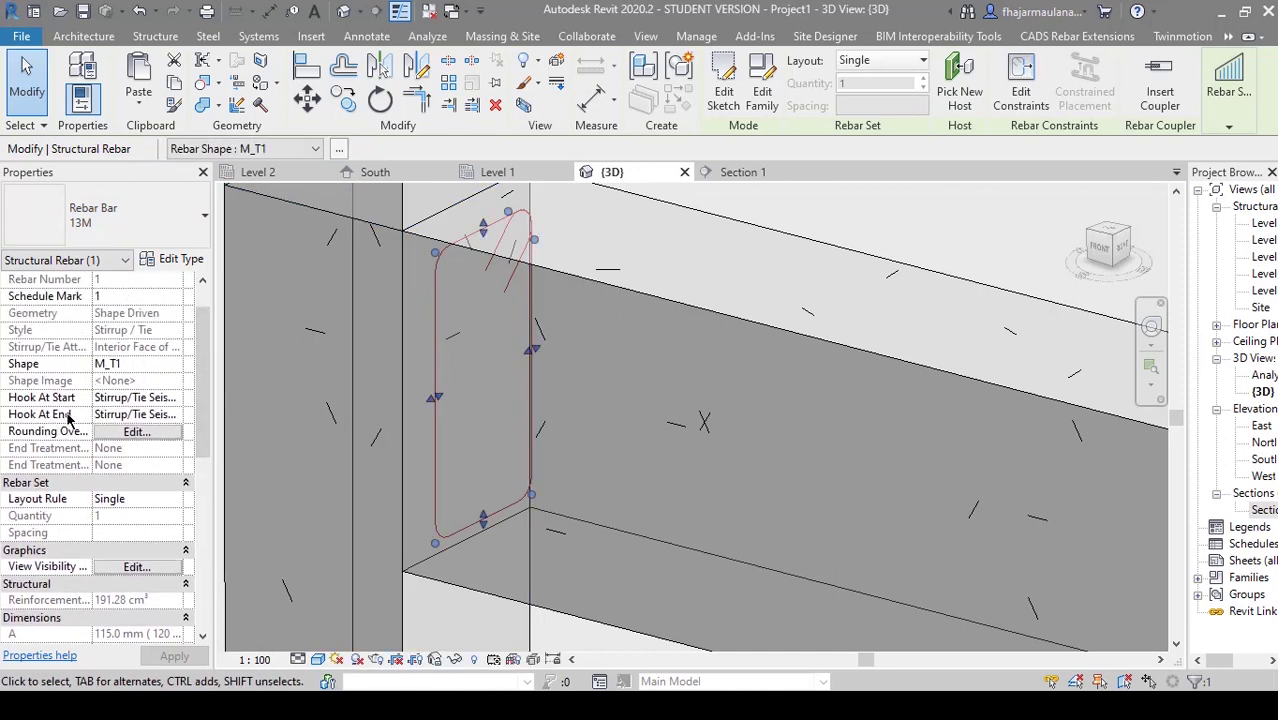
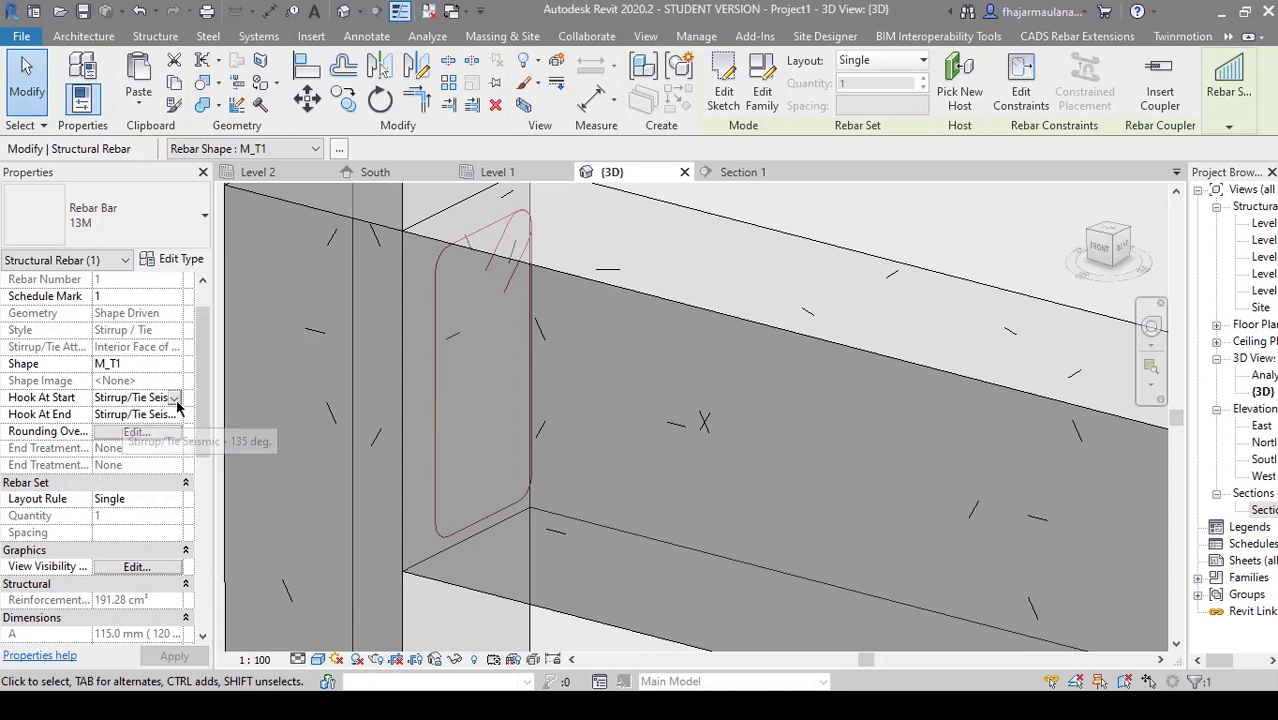
# - Try Stirrup/Tie - 90 deg. hooks at both the start and the end of the selected stirrup
pyautogui.click(109, 397)
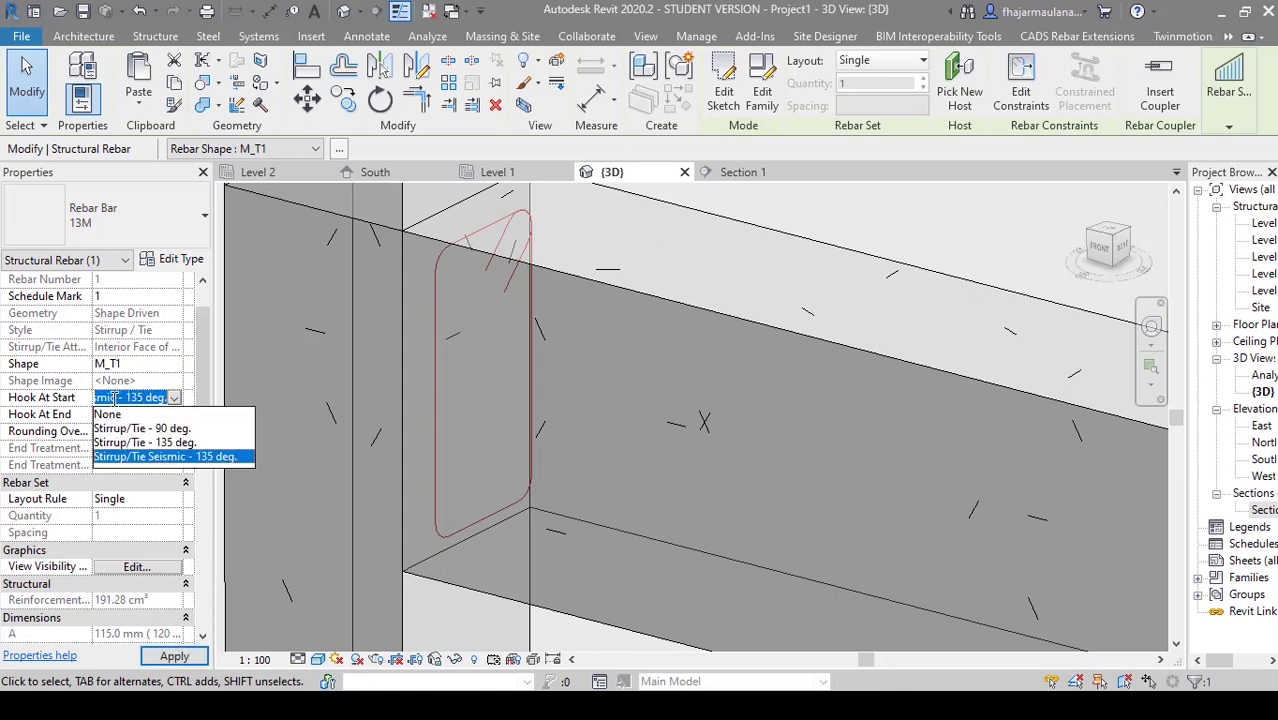
pyautogui.click(156, 428)
pyautogui.click(176, 417)
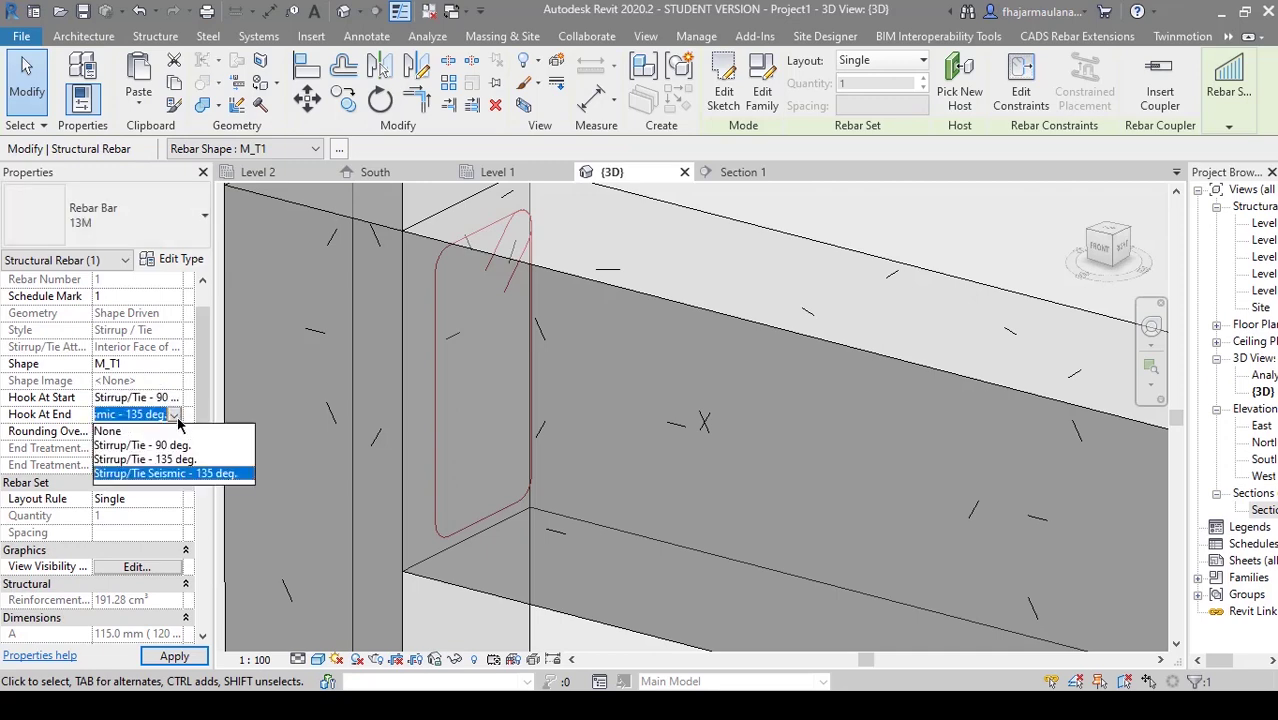
pyautogui.click(175, 441)
pyautogui.keyDown('shift'); pyautogui.moveTo(549, 335); pyautogui.dragTo(508, 302, button='middle'); pyautogui.keyUp('shift')
pyautogui.scroll(4, 500, 302)
pyautogui.scroll(-2, 440, 312)
# - Set the stirrup's end and start hooks to Stirrup/Tie - 135 deg. and deselect it
pyautogui.click(165, 414)
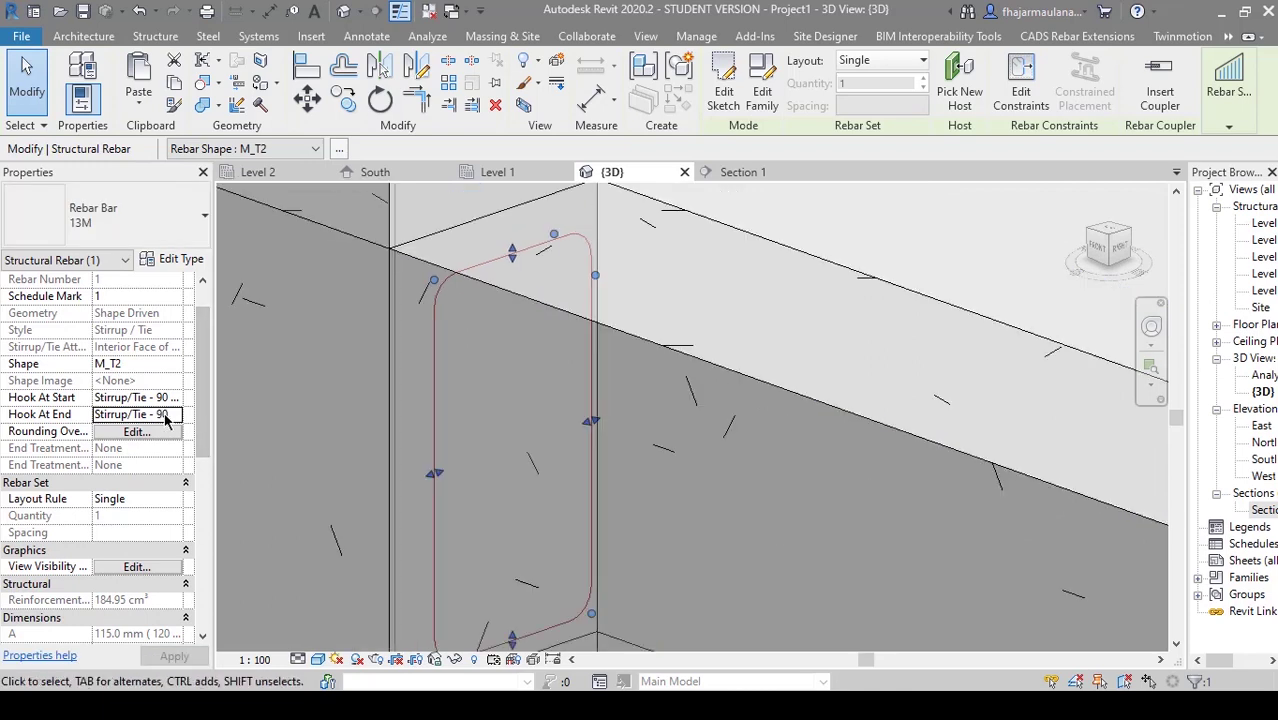
pyautogui.click(174, 414)
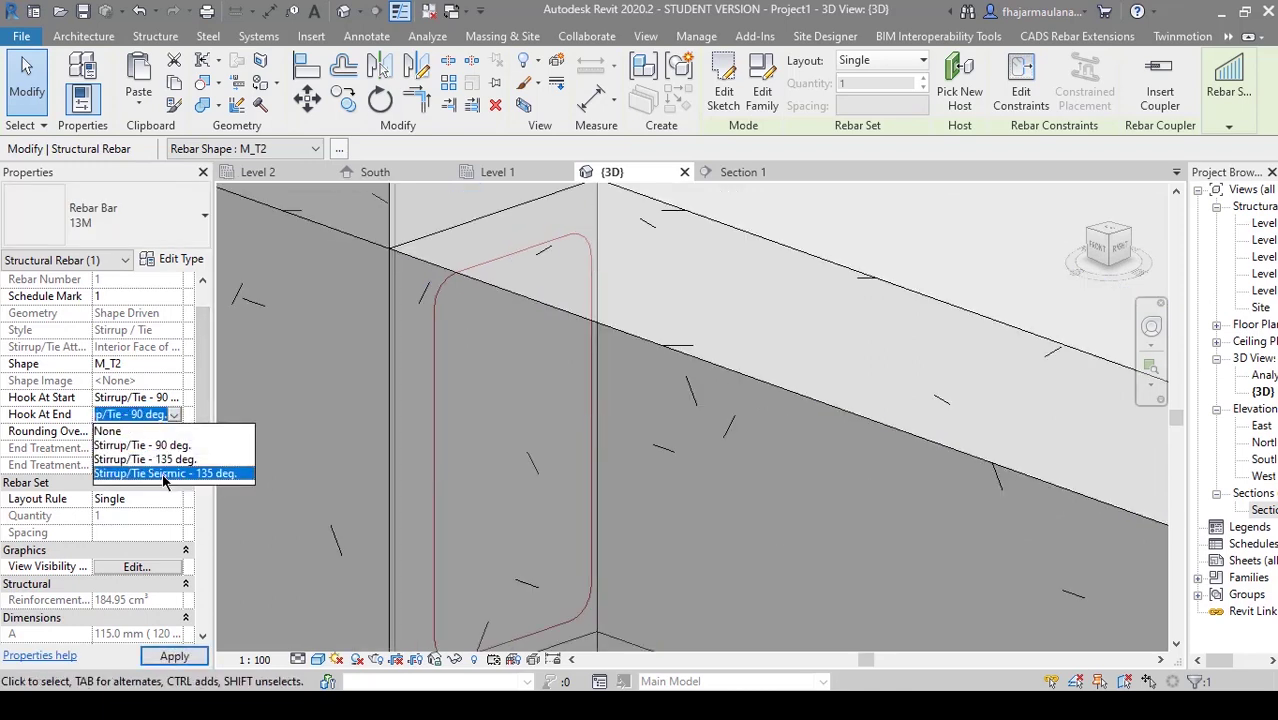
pyautogui.click(157, 474)
pyautogui.click(174, 414)
pyautogui.click(150, 457)
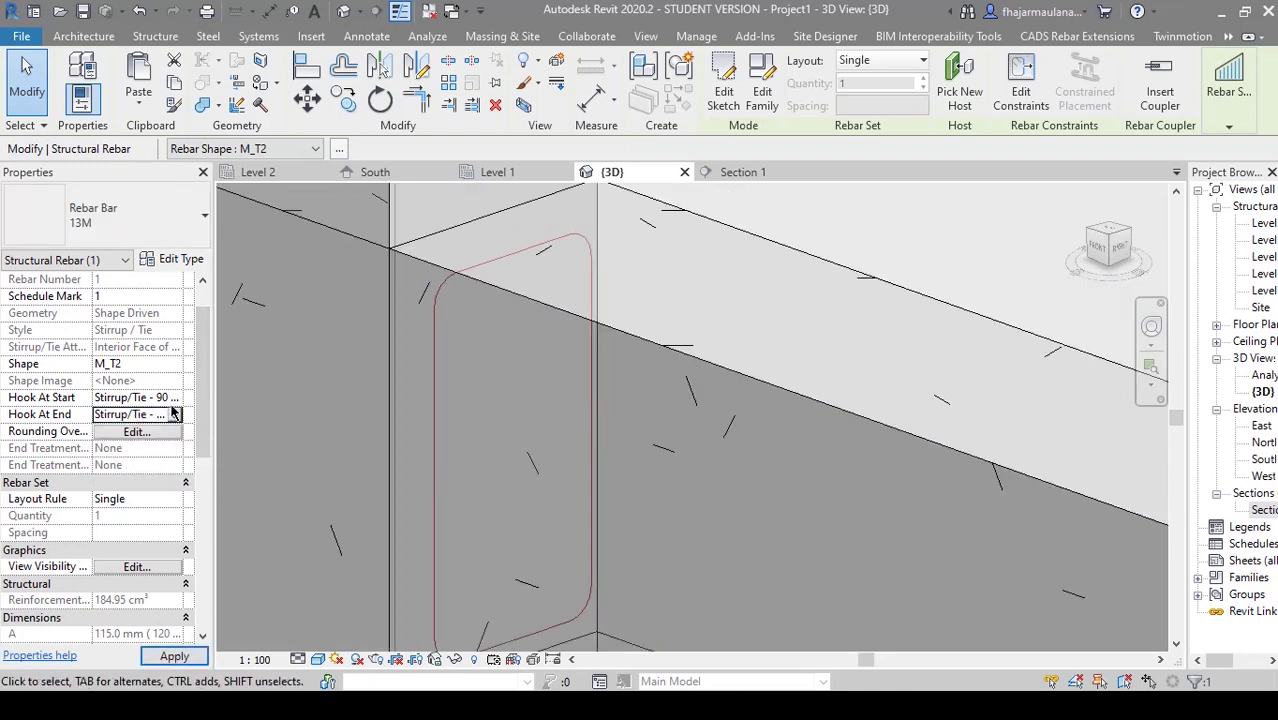
pyautogui.click(174, 397)
pyautogui.click(160, 441)
pyautogui.scroll(-2, 512, 381)
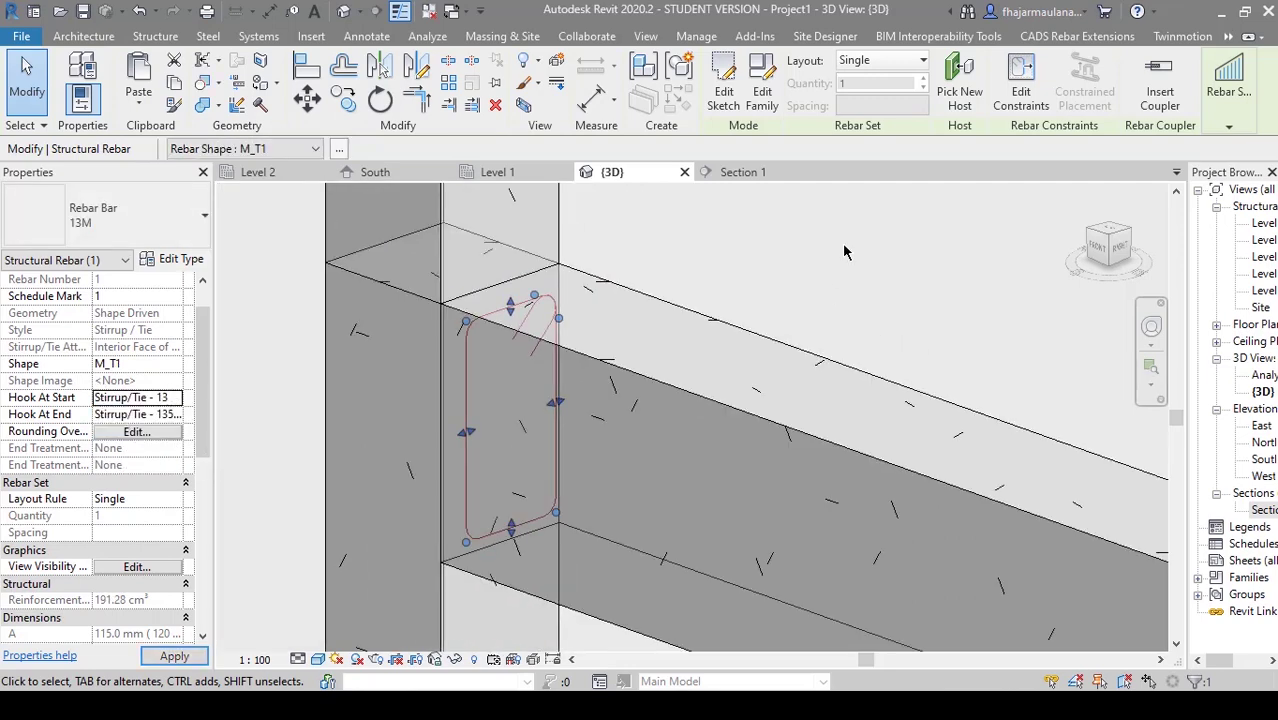
pyautogui.click(844, 251)
# - Return to the Section 1 view, showing the stirrup at the left end of the Level 2 beam
pyautogui.moveTo(1187, 483); pyautogui.dragTo(1104, 483)
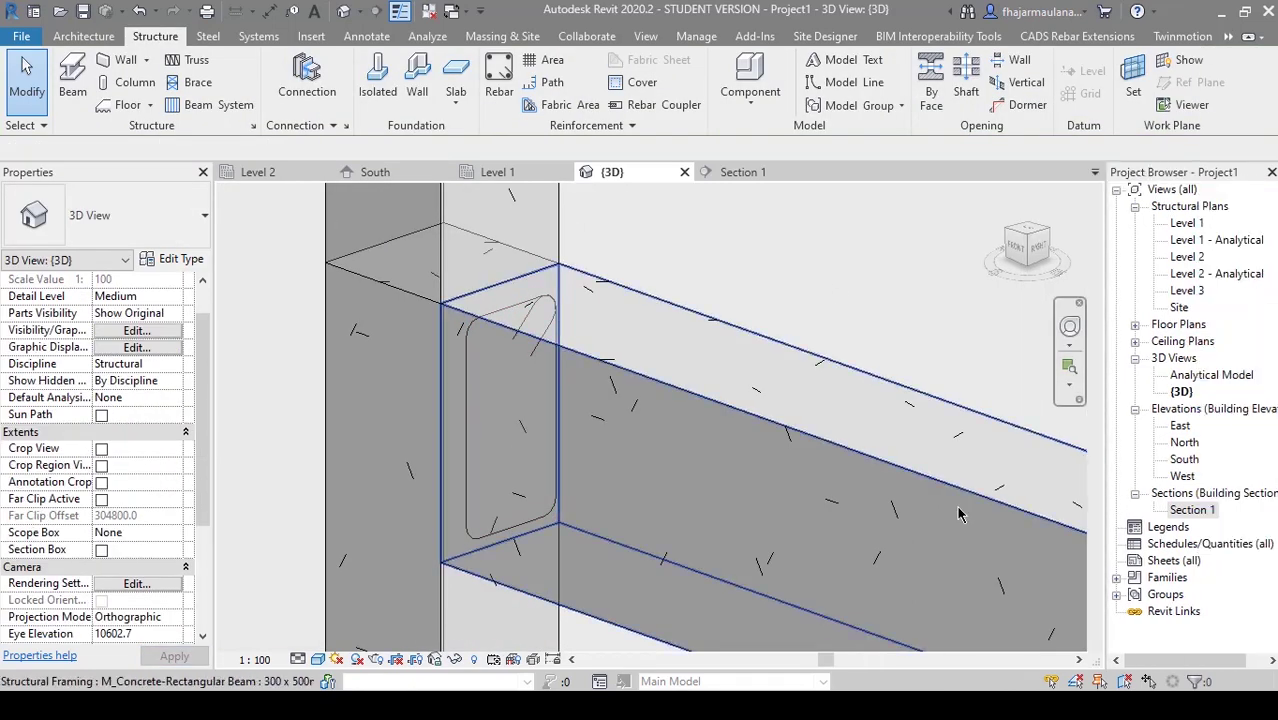
pyautogui.doubleClick(1193, 510)
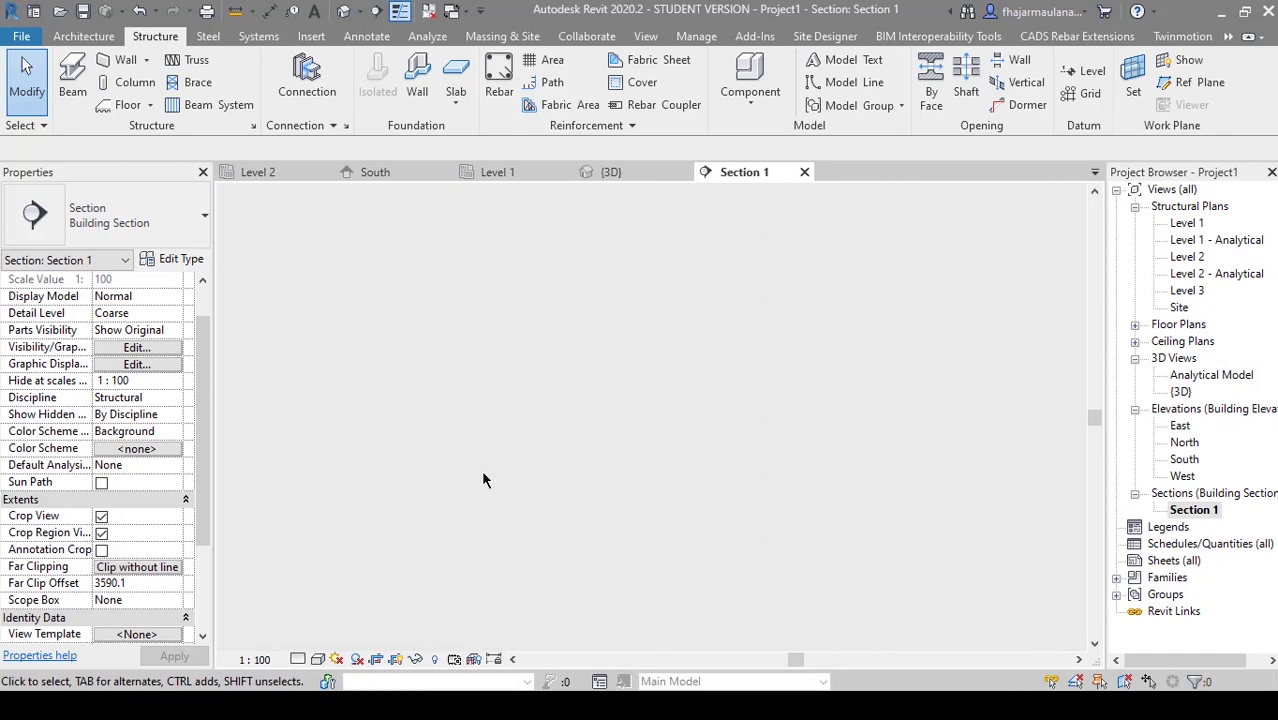
pyautogui.moveTo(596, 486); pyautogui.dragTo(488, 429, button='middle')
pyautogui.press('Escape')
pyautogui.press('Escape')
pyautogui.scroll(1, 447, 487)
pyautogui.moveTo(447, 487); pyautogui.dragTo(417, 578, button='middle')
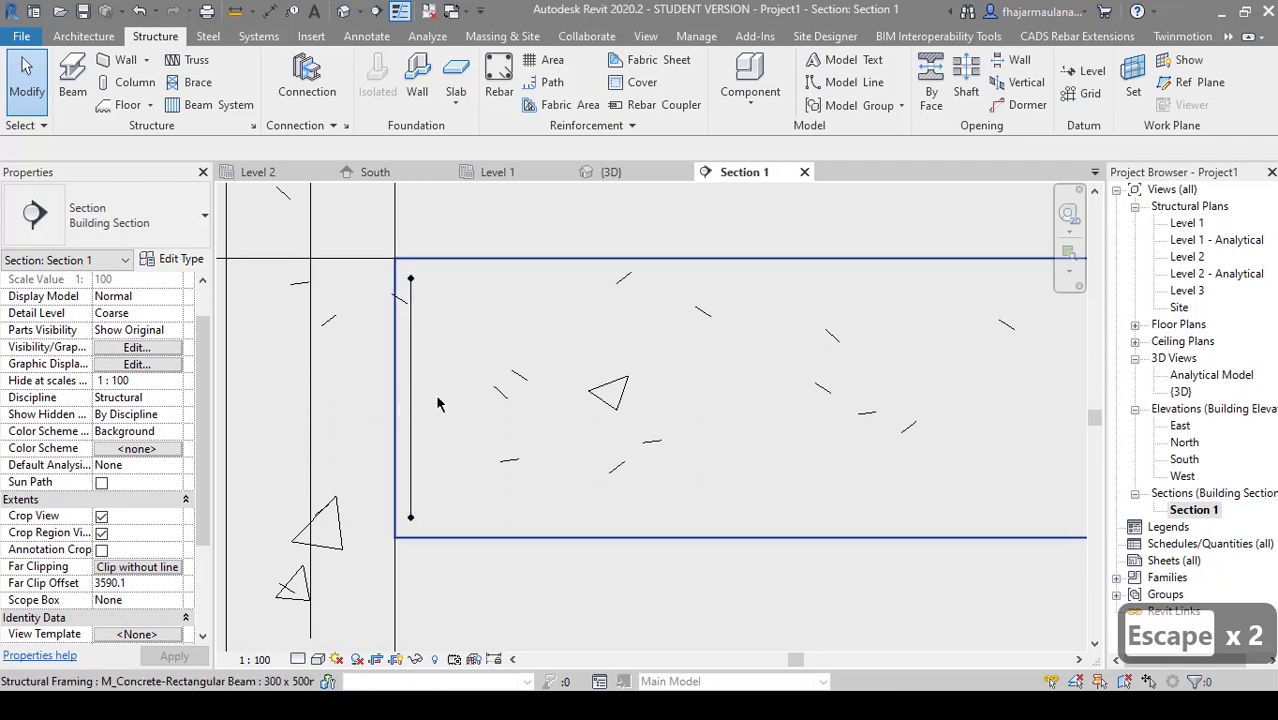
pyautogui.moveTo(534, 591); pyautogui.dragTo(553, 563, button='middle')
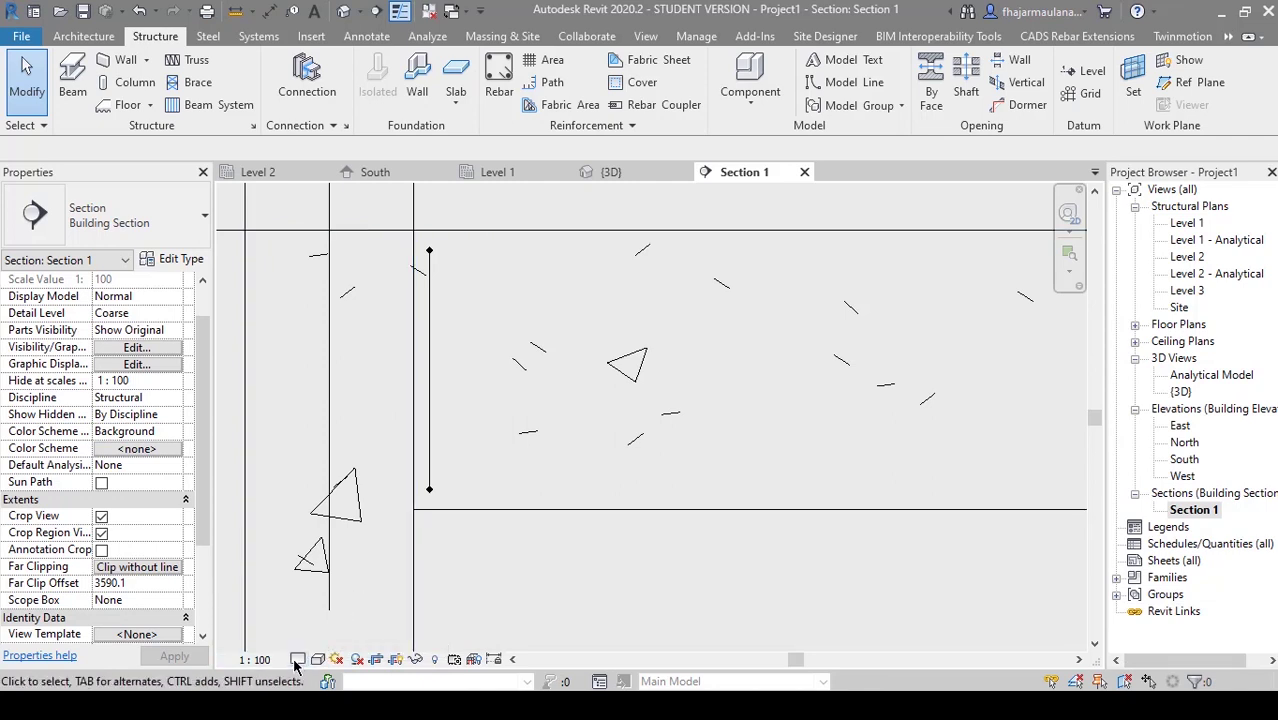
# - Try the Medium detail level for the section view and settle on Fine
pyautogui.click(296, 661)
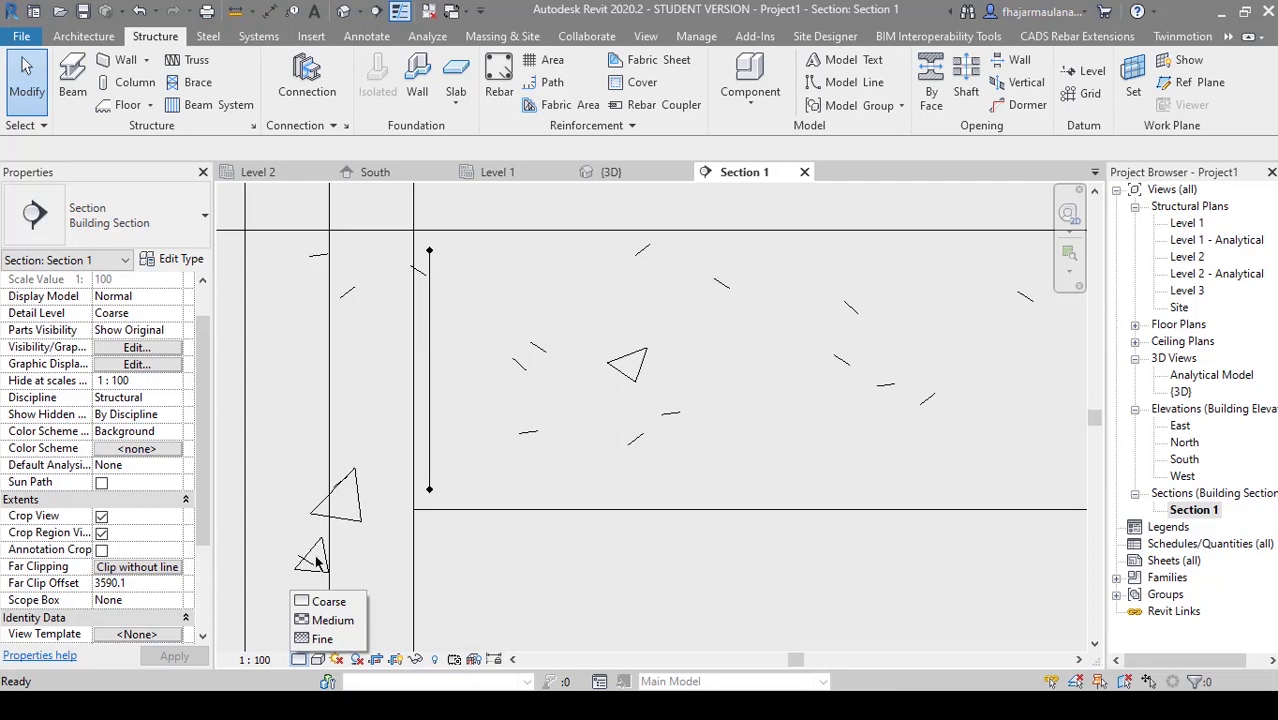
pyautogui.click(330, 620)
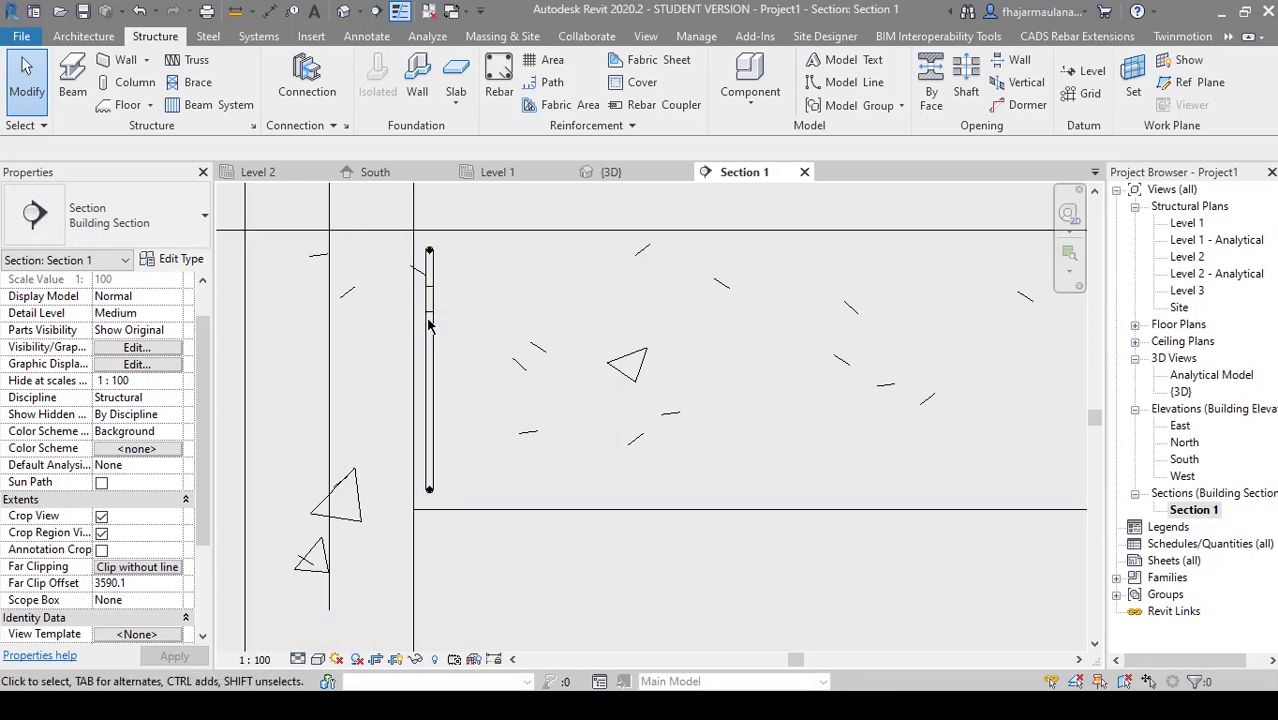
pyautogui.click(298, 659)
pyautogui.click(320, 640)
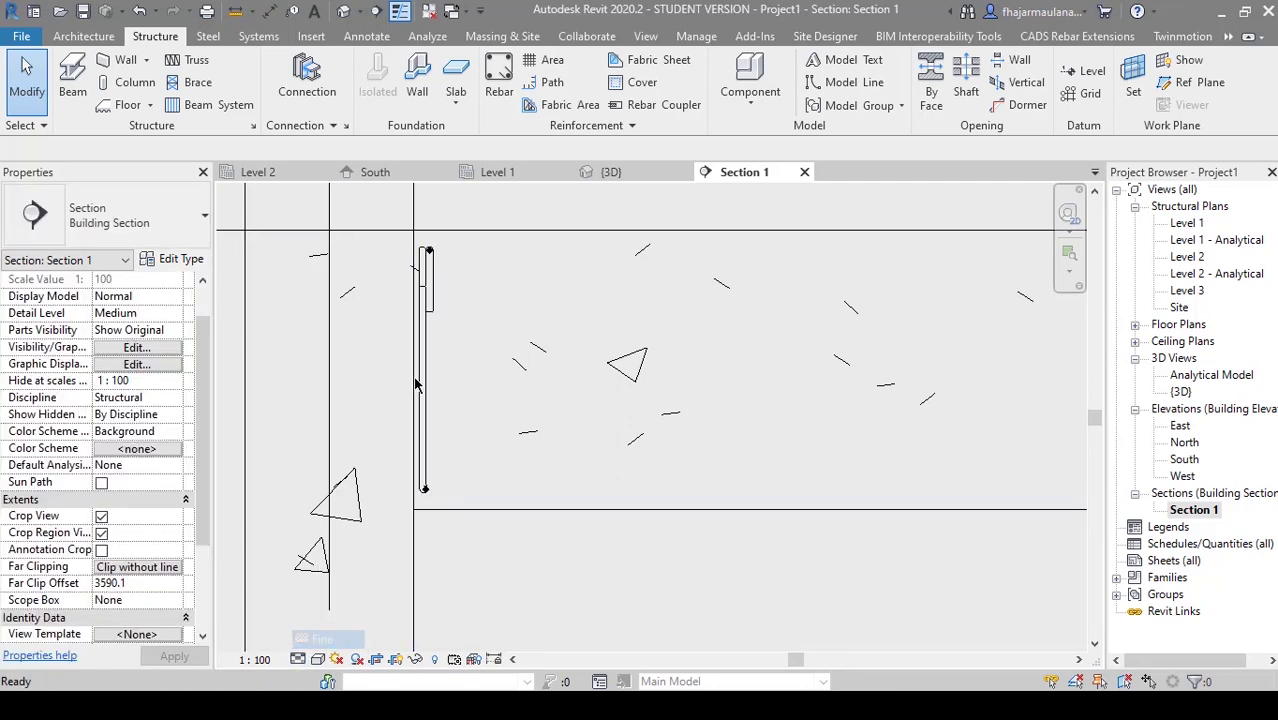
# - Set the section view's detail level to Medium and clear the active selection
pyautogui.scroll(3, 430, 300)
pyautogui.scroll(-3, 465, 460)
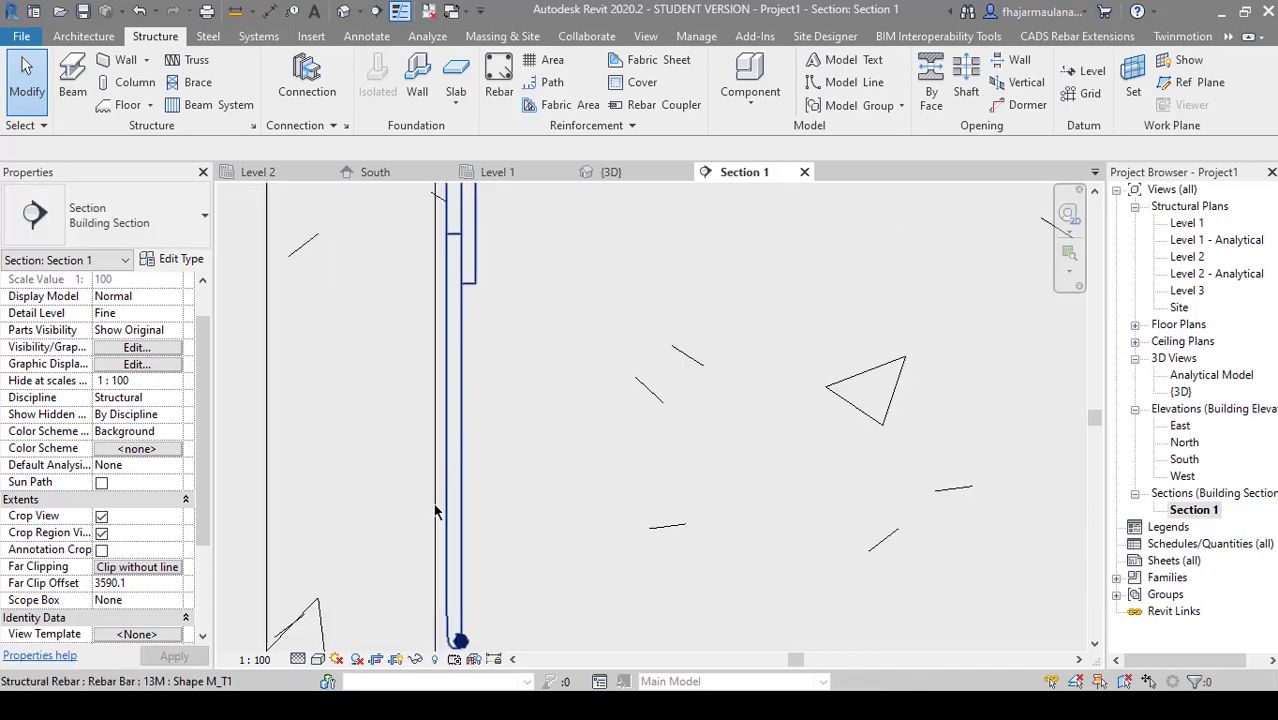
pyautogui.click(298, 659)
pyautogui.click(320, 620)
pyautogui.scroll(-1, 447, 483)
pyautogui.press('Escape')
pyautogui.press('Escape')
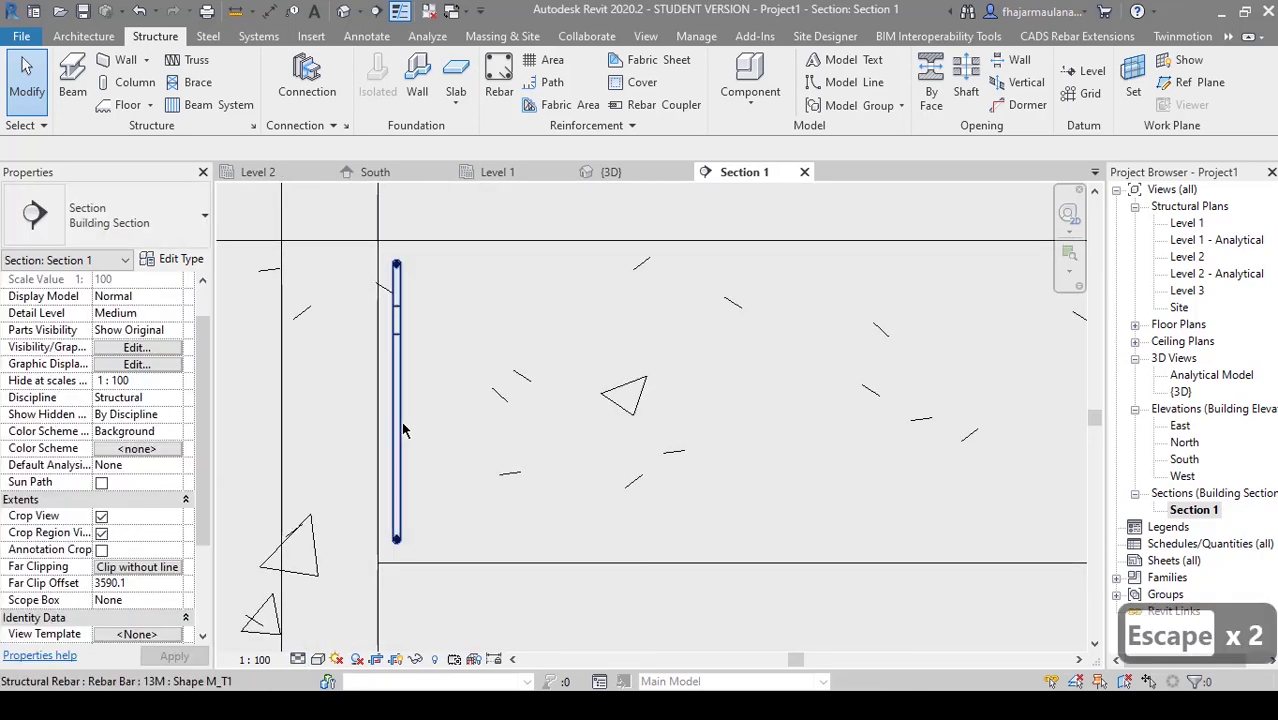
# - Change the layout of the stirrup at the beam's left end to Number with Spacing
pyautogui.moveTo(484, 604); pyautogui.dragTo(482, 553, button='middle')
pyautogui.scroll(-2, 530, 578)
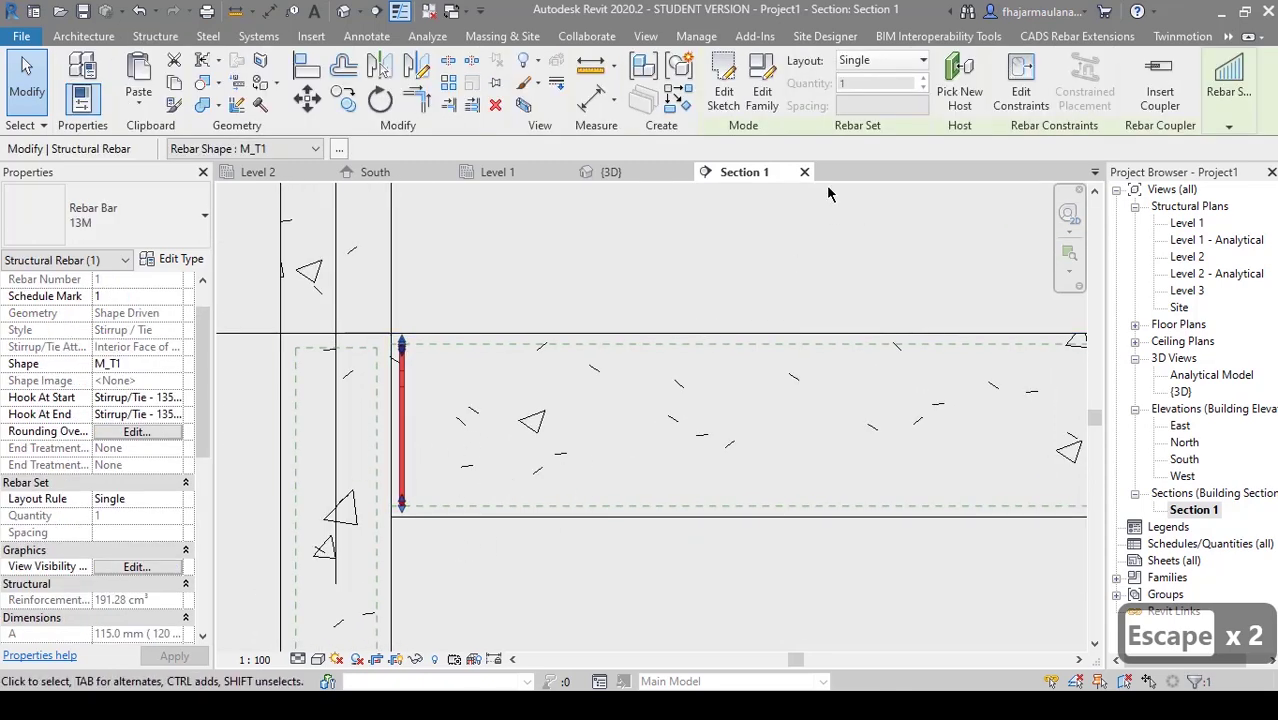
pyautogui.click(856, 62)
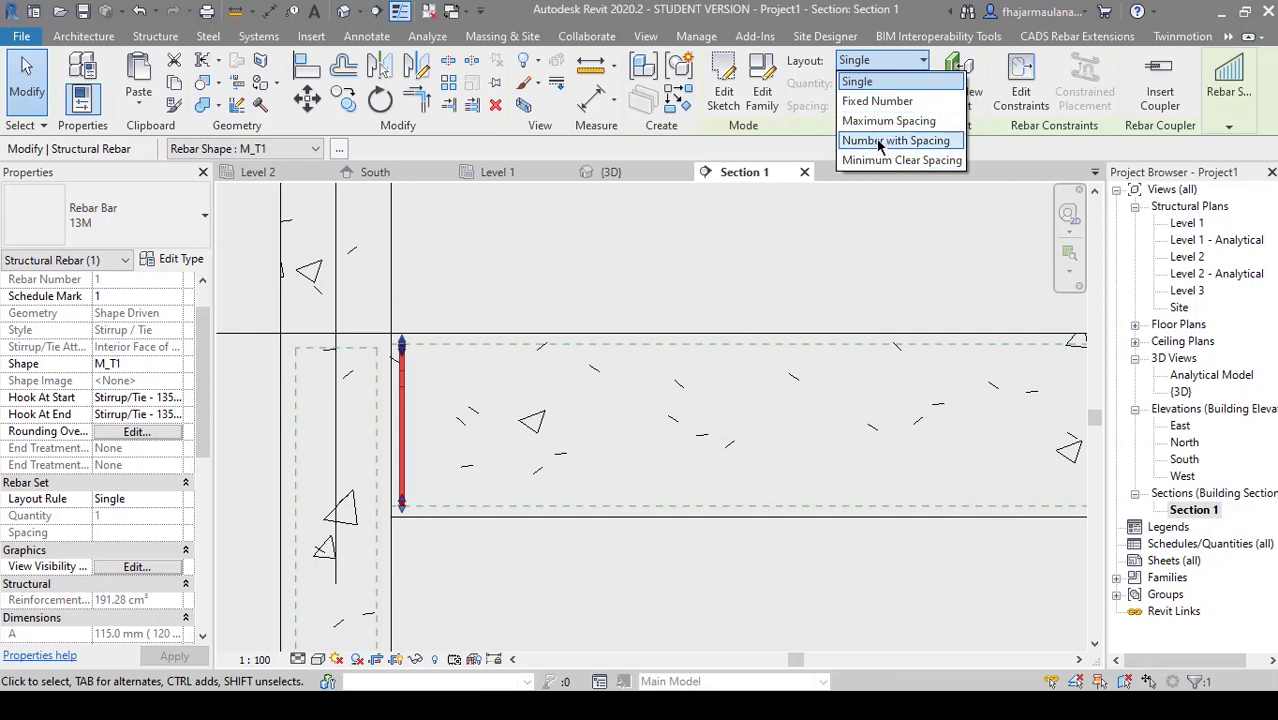
pyautogui.click(895, 141)
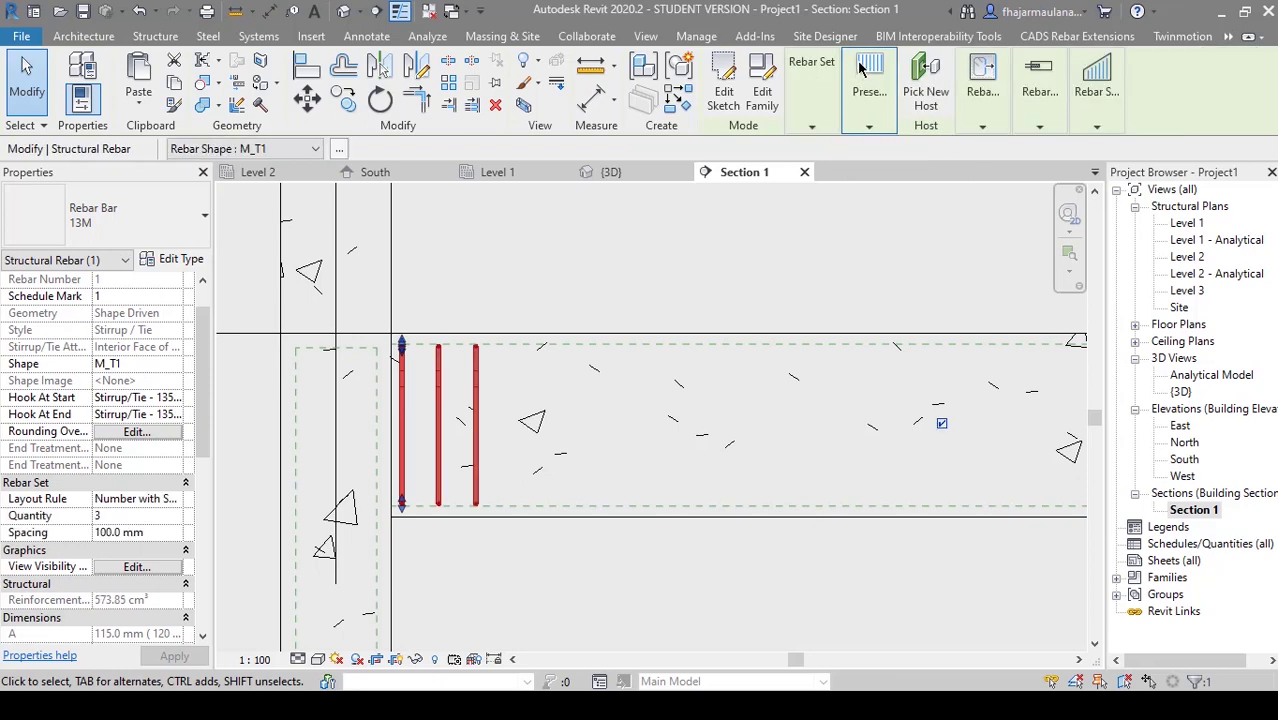
# - Set the stirrup set's quantity to 17 at 100 mm spacing and deselect it
pyautogui.moveTo(532, 390); pyautogui.dragTo(569, 380, button='middle')
pyautogui.moveTo(826, 128)
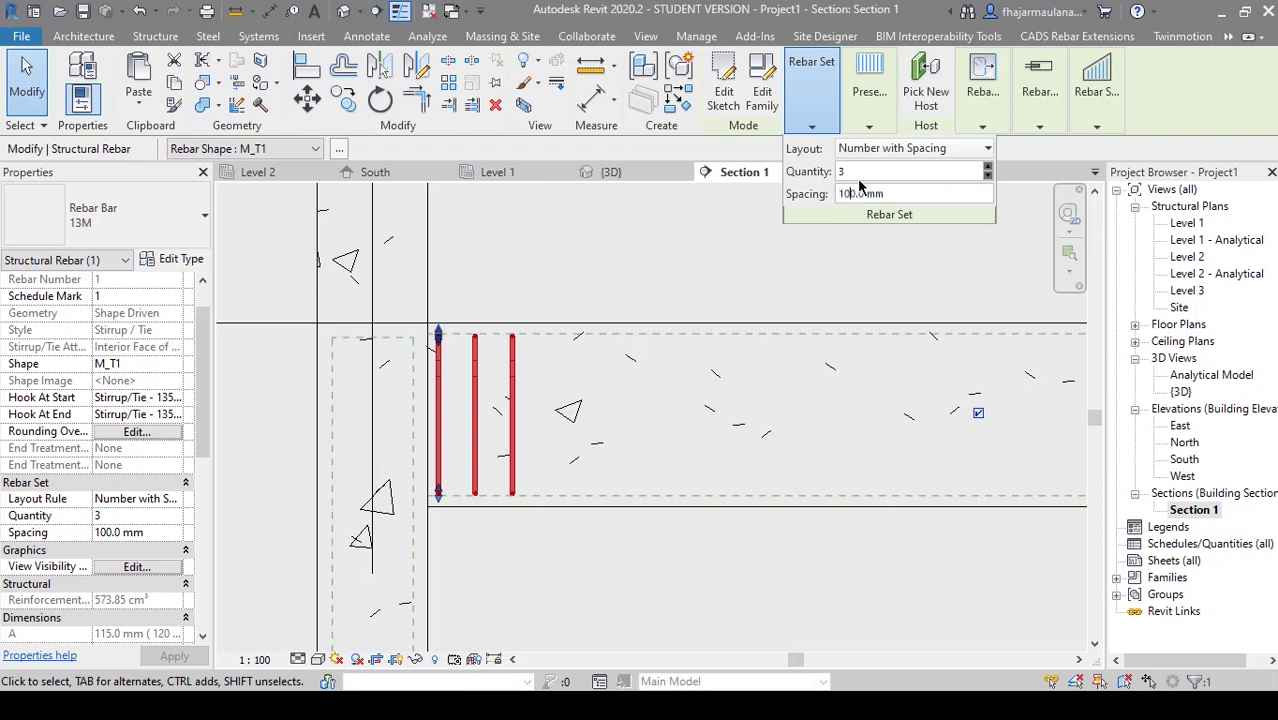
pyautogui.tripleClick(989, 168)
pyautogui.tripleClick(989, 168)
pyautogui.tripleClick(989, 168)
pyautogui.tripleClick(989, 168)
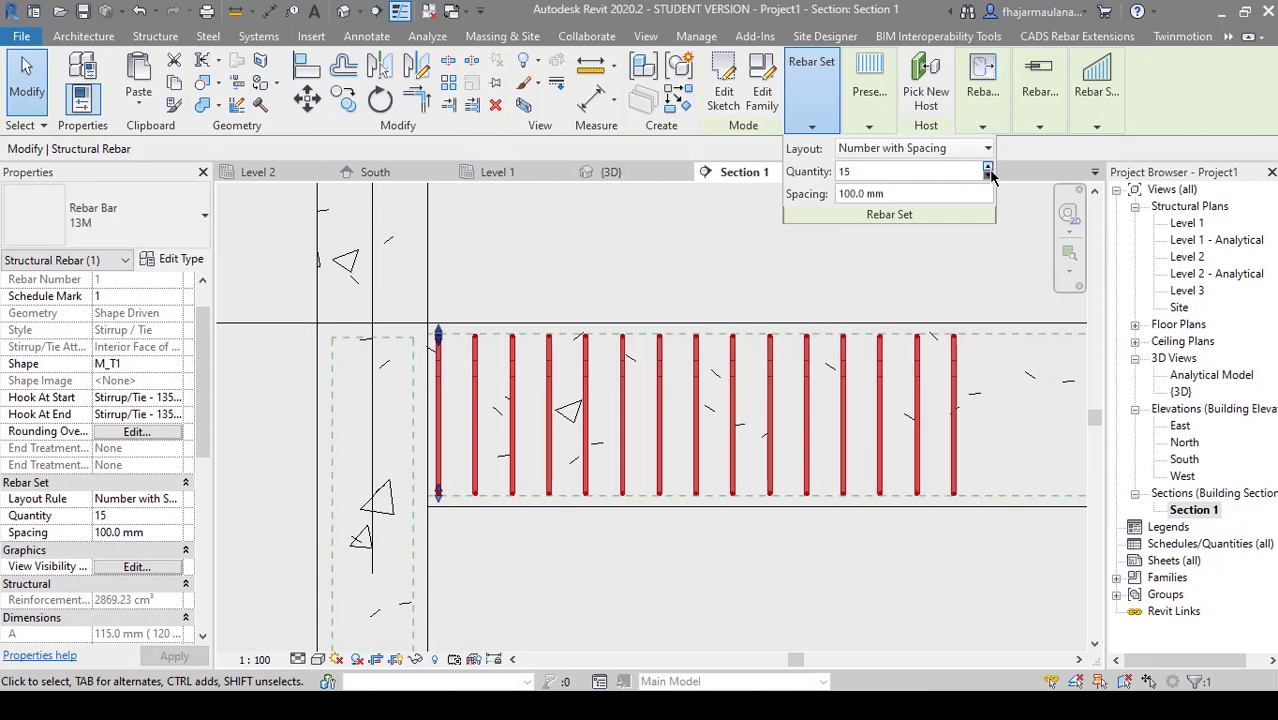
pyautogui.tripleClick(989, 176)
pyautogui.click(989, 166)
pyautogui.click(988, 167)
pyautogui.click(988, 176)
pyautogui.click(988, 167)
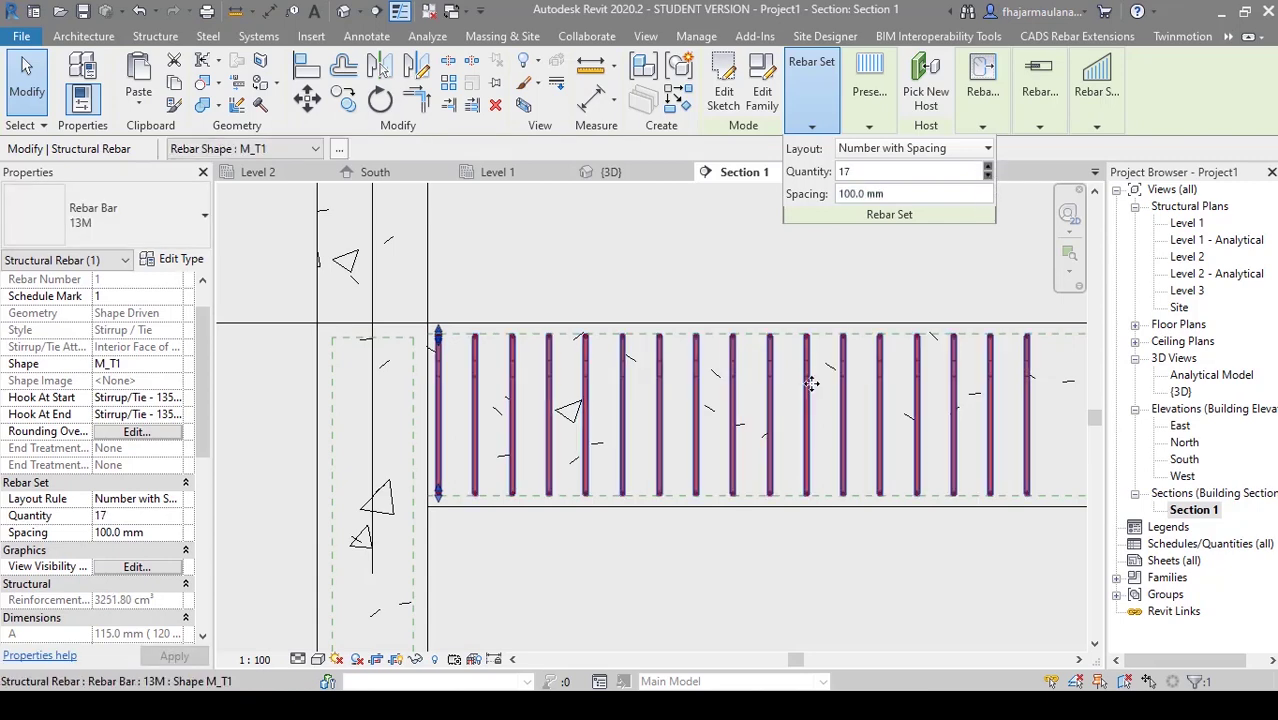
pyautogui.scroll(-2, 707, 480)
pyautogui.press('Escape')
pyautogui.press('Escape')
# - Examine how far the stirrup set extends along the beam between the two columns
pyautogui.scroll(-5, 700, 515)
pyautogui.scroll(8, 607, 400)
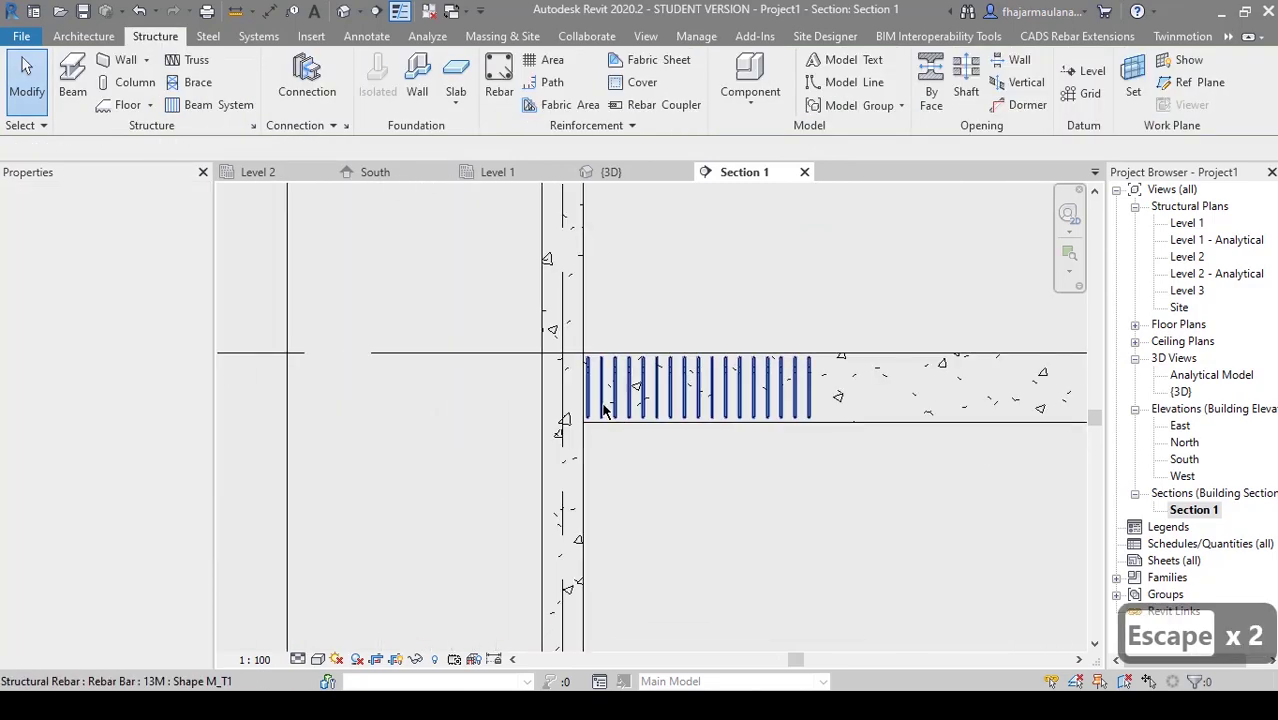
pyautogui.click(605, 417)
pyautogui.press('Escape')
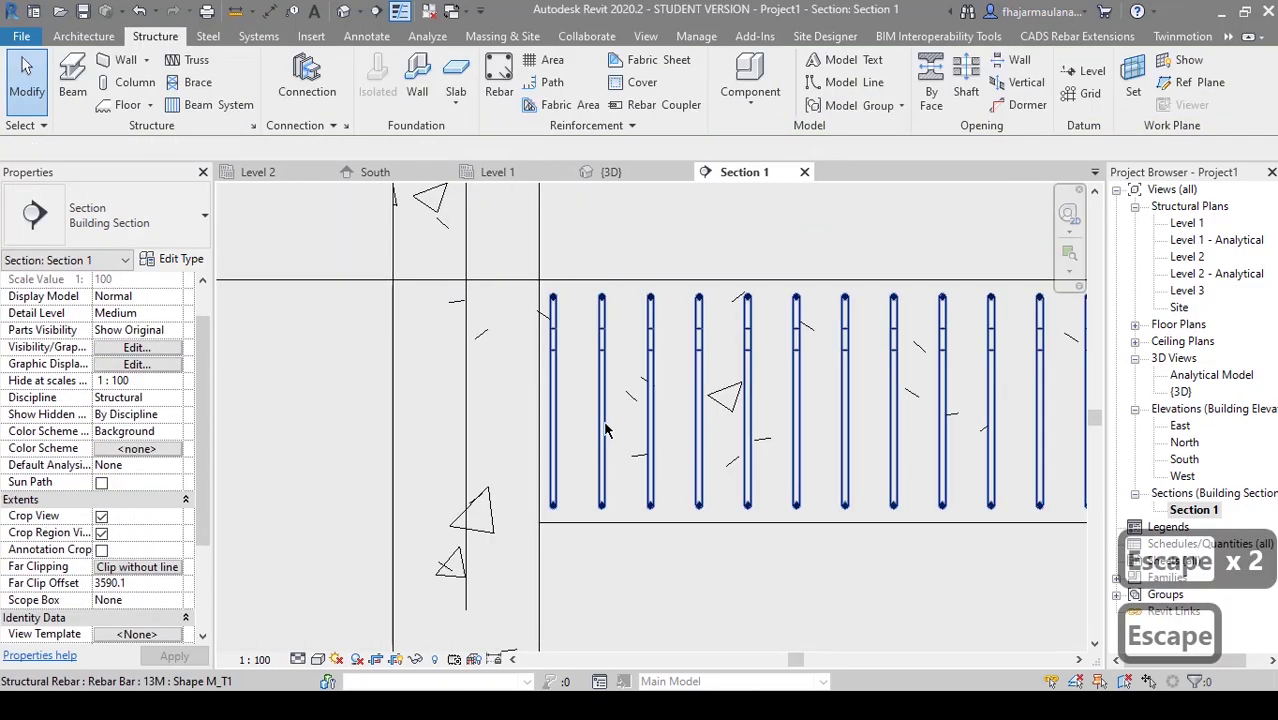
pyautogui.click(581, 437)
pyautogui.scroll(4, 579, 450)
pyautogui.scroll(-7, 570, 490)
pyautogui.moveTo(937, 585); pyautogui.dragTo(645, 474, button='middle')
pyautogui.press('Escape')
pyautogui.scroll(-3, 709, 479)
pyautogui.scroll(2, 626, 474)
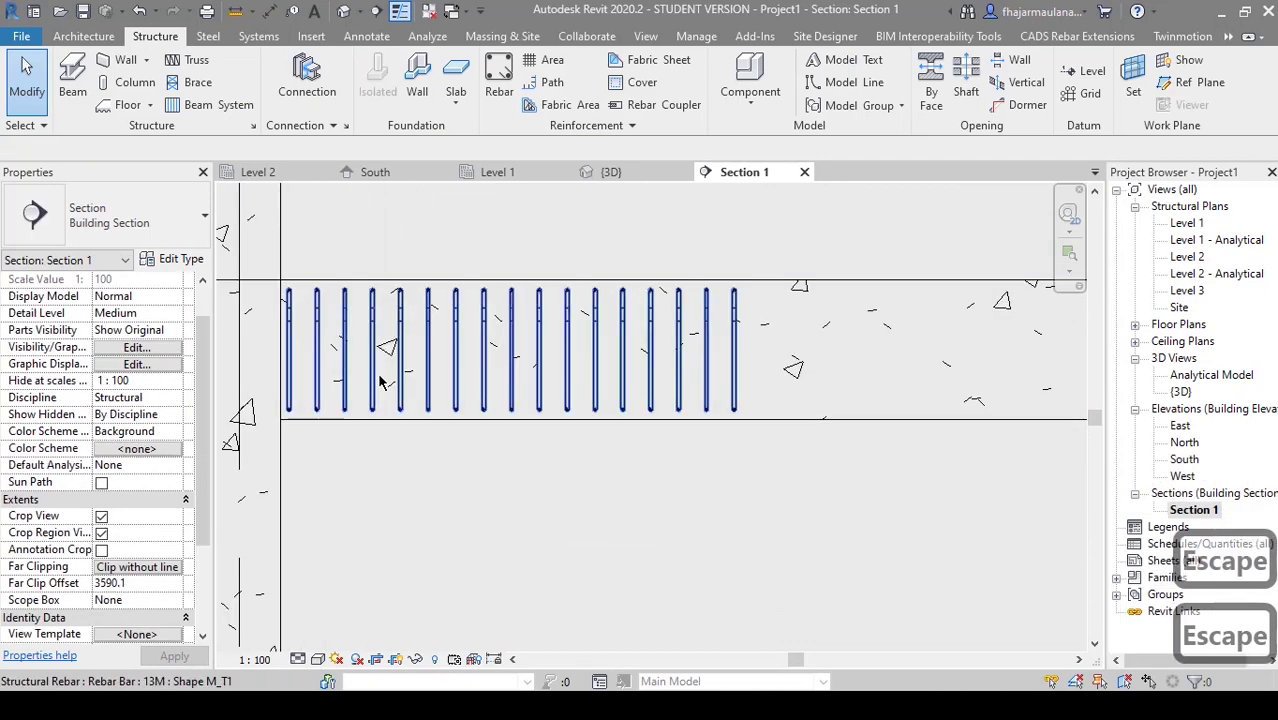
pyautogui.moveTo(519, 515); pyautogui.dragTo(566, 496, button='middle')
pyautogui.scroll(-1, 567, 496)
pyautogui.moveTo(688, 480); pyautogui.dragTo(573, 480, button='middle')
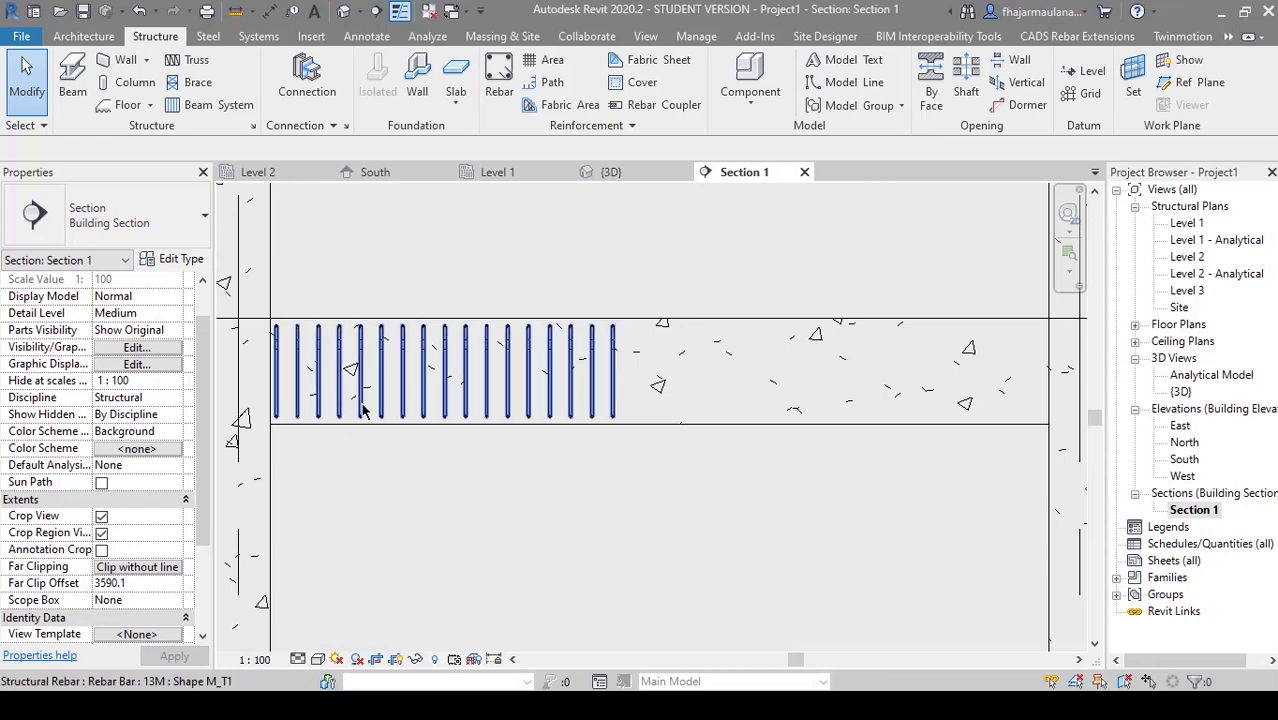
pyautogui.moveTo(479, 477); pyautogui.dragTo(531, 468, button='middle')
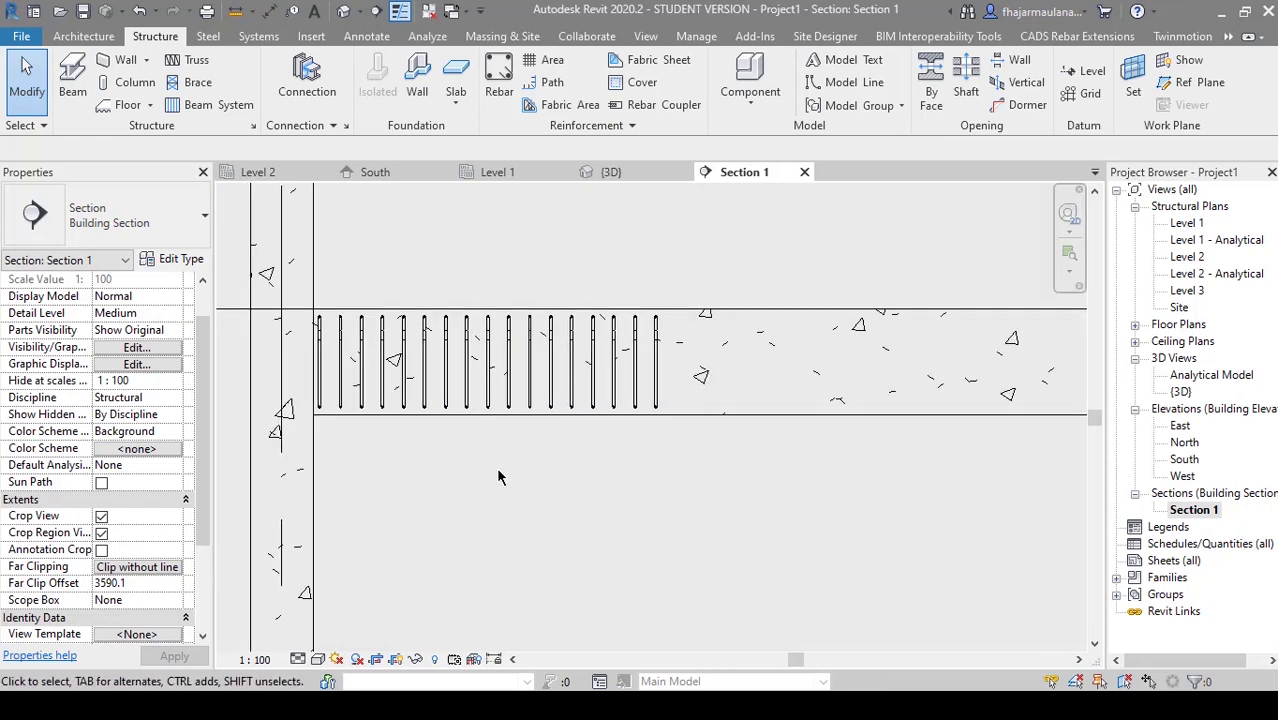
# - Mirror a copy of the stirrup set about a vertical axis drawn through the beam's midpoint
pyautogui.click(352, 387)
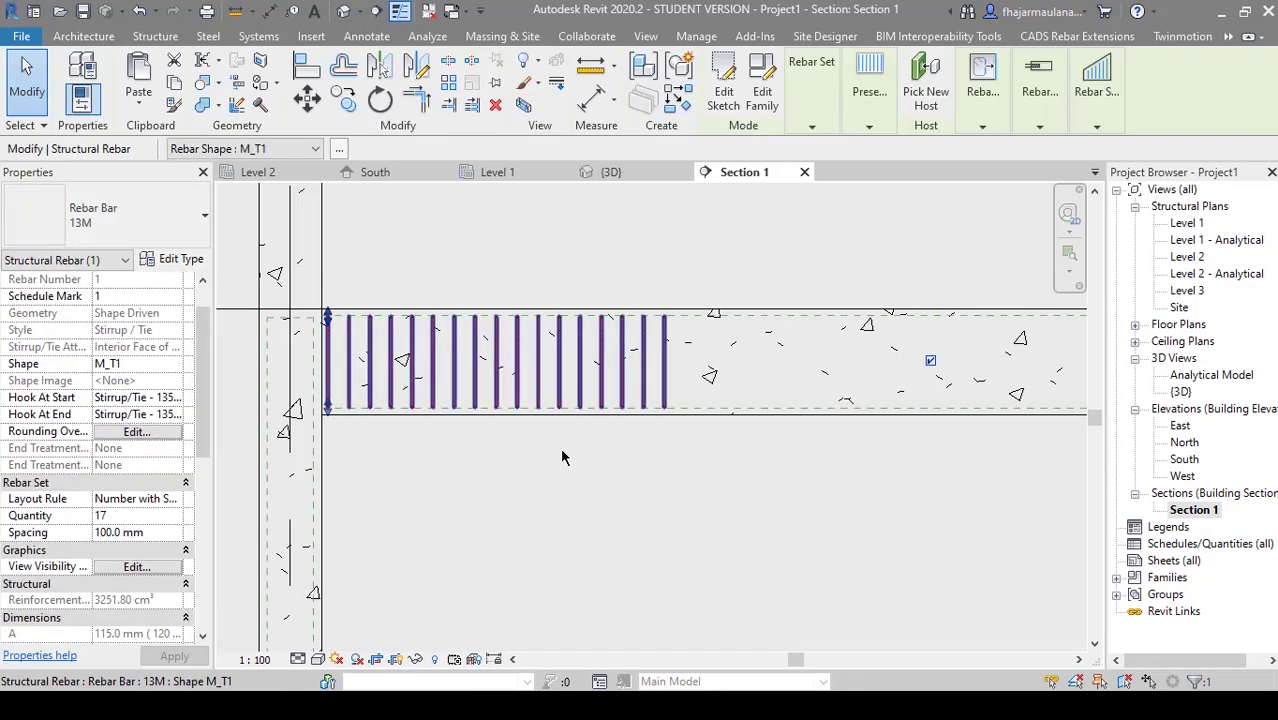
pyautogui.moveTo(679, 506); pyautogui.dragTo(617, 481, button='middle')
pyautogui.scroll(-2, 684, 488)
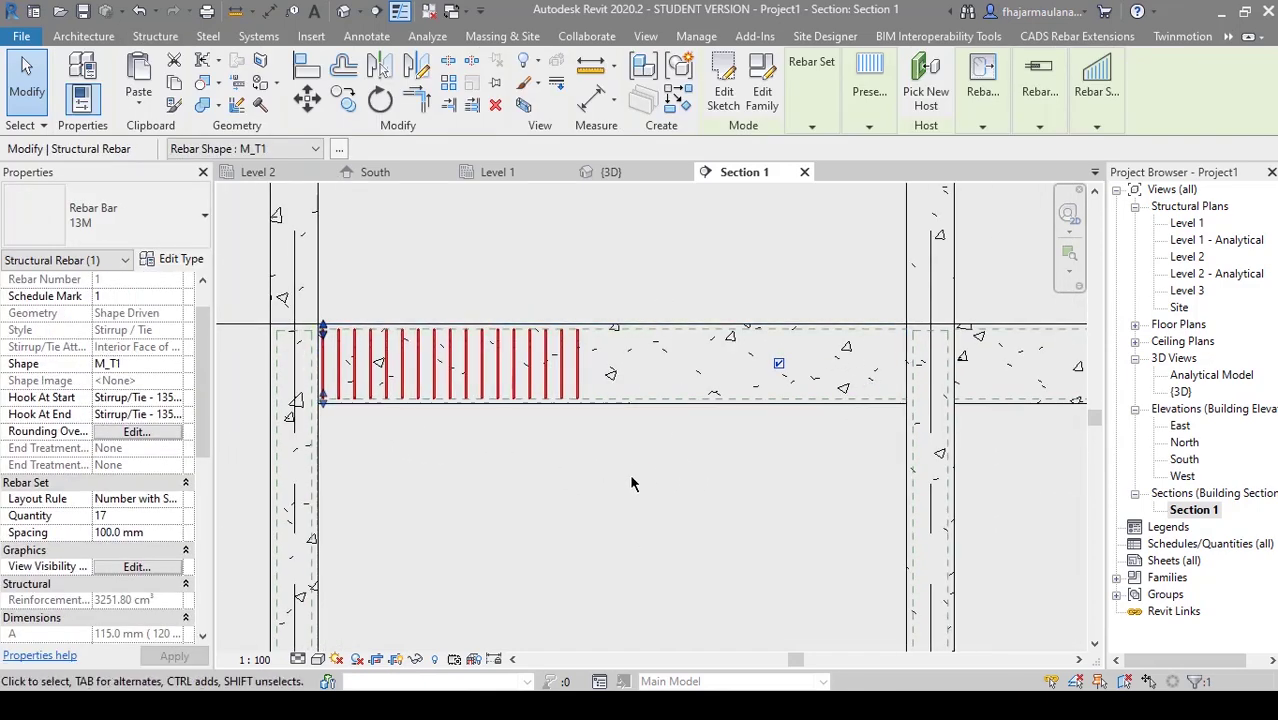
pyautogui.press('d')
pyautogui.press('m')
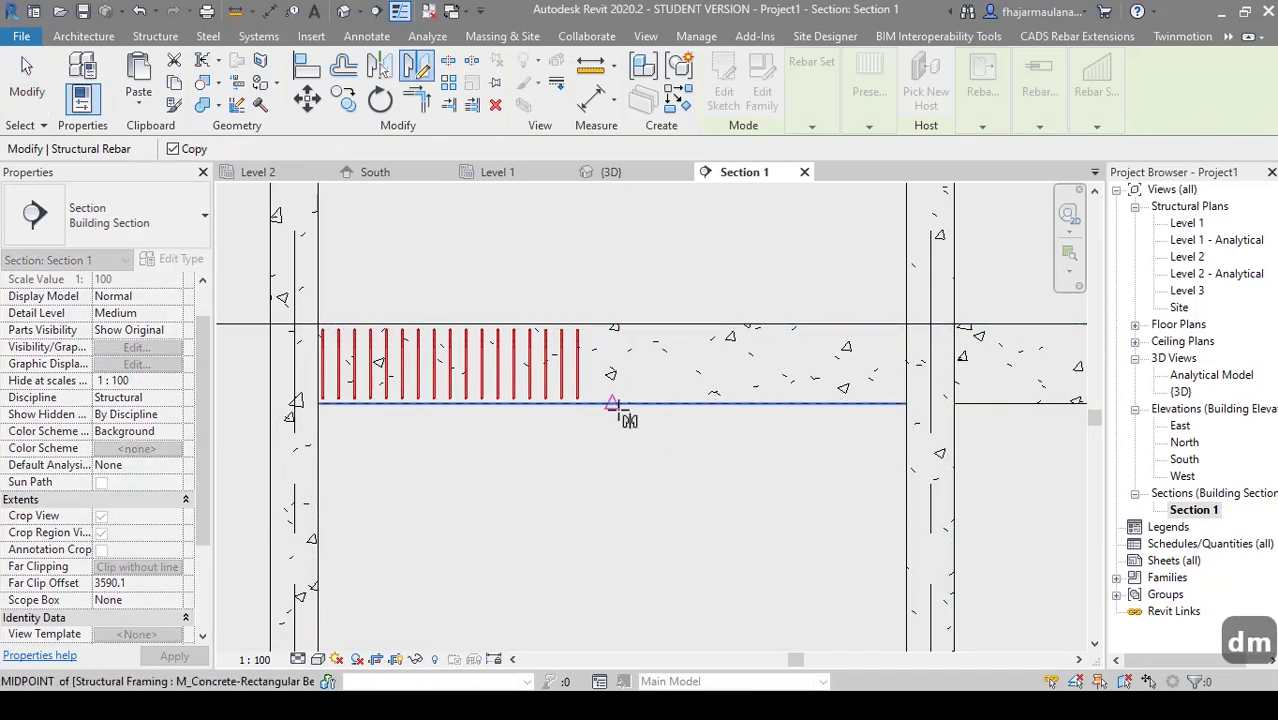
pyautogui.click(613, 404)
pyautogui.click(613, 492)
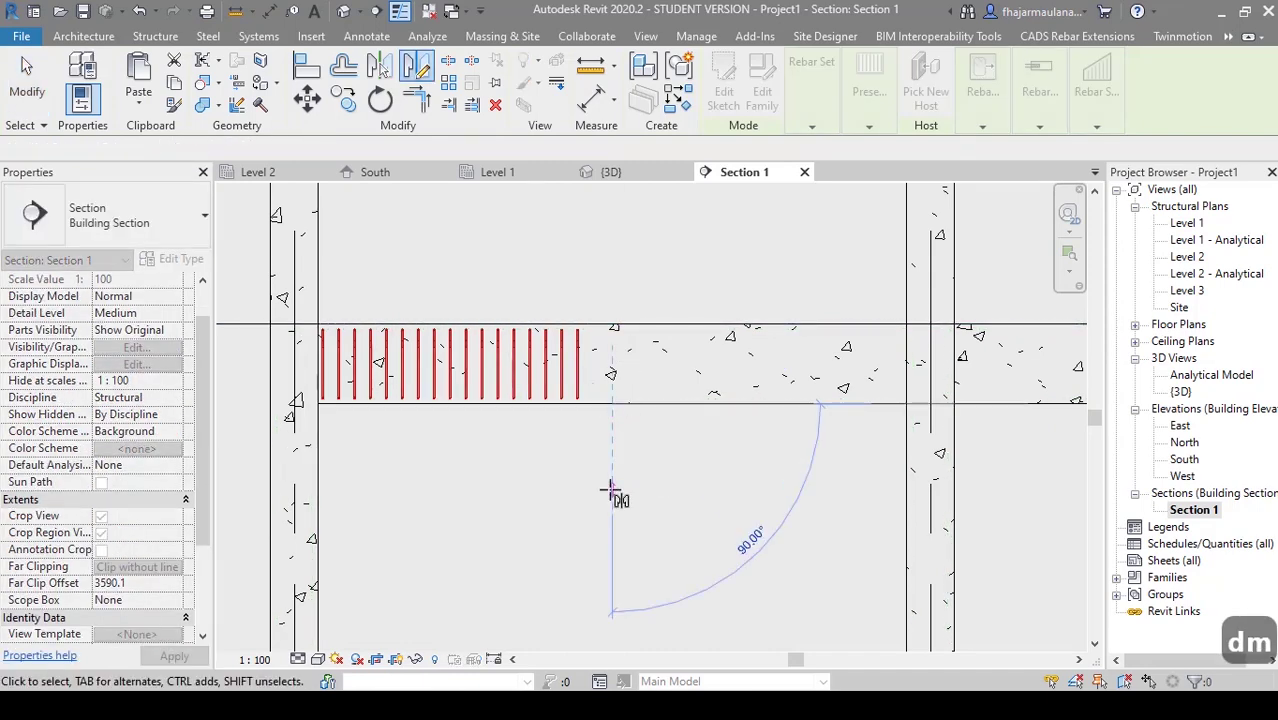
pyautogui.press('Escape')
pyautogui.press('Escape')
pyautogui.scroll(3, 640, 500)
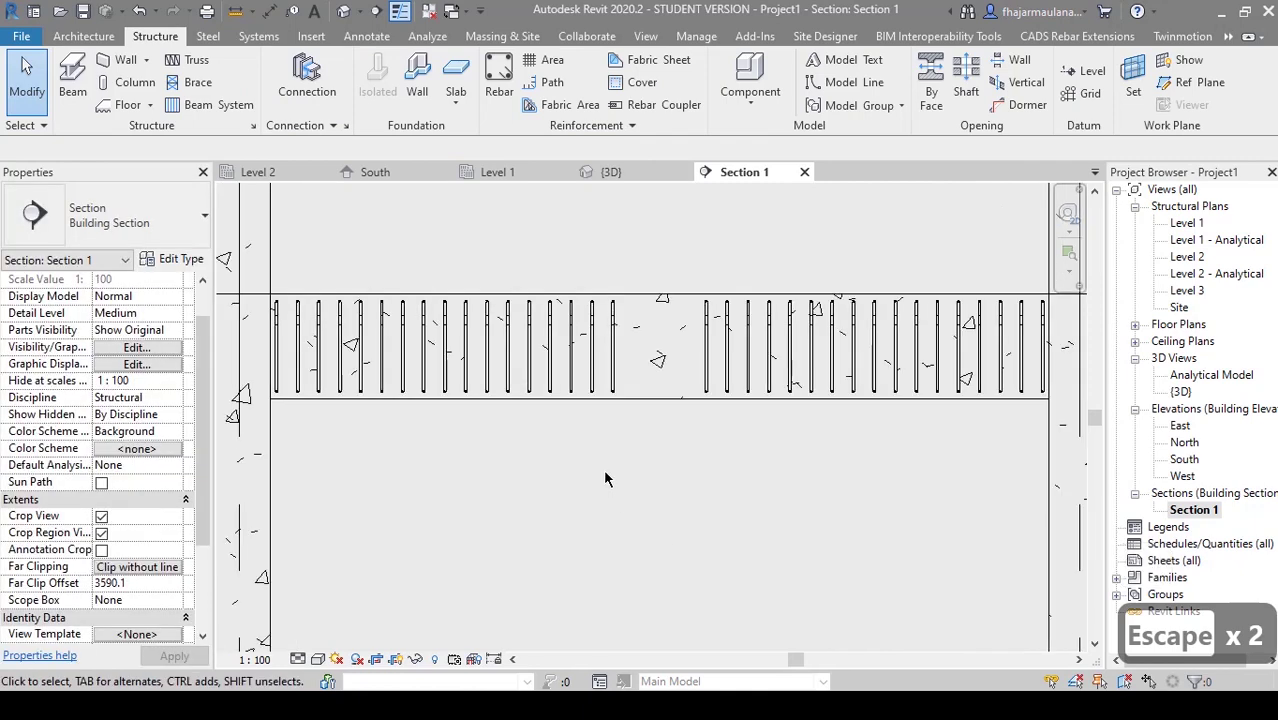
# - Set the quantity of the stirrup set at the beam's left end to 12
pyautogui.click(670, 543)
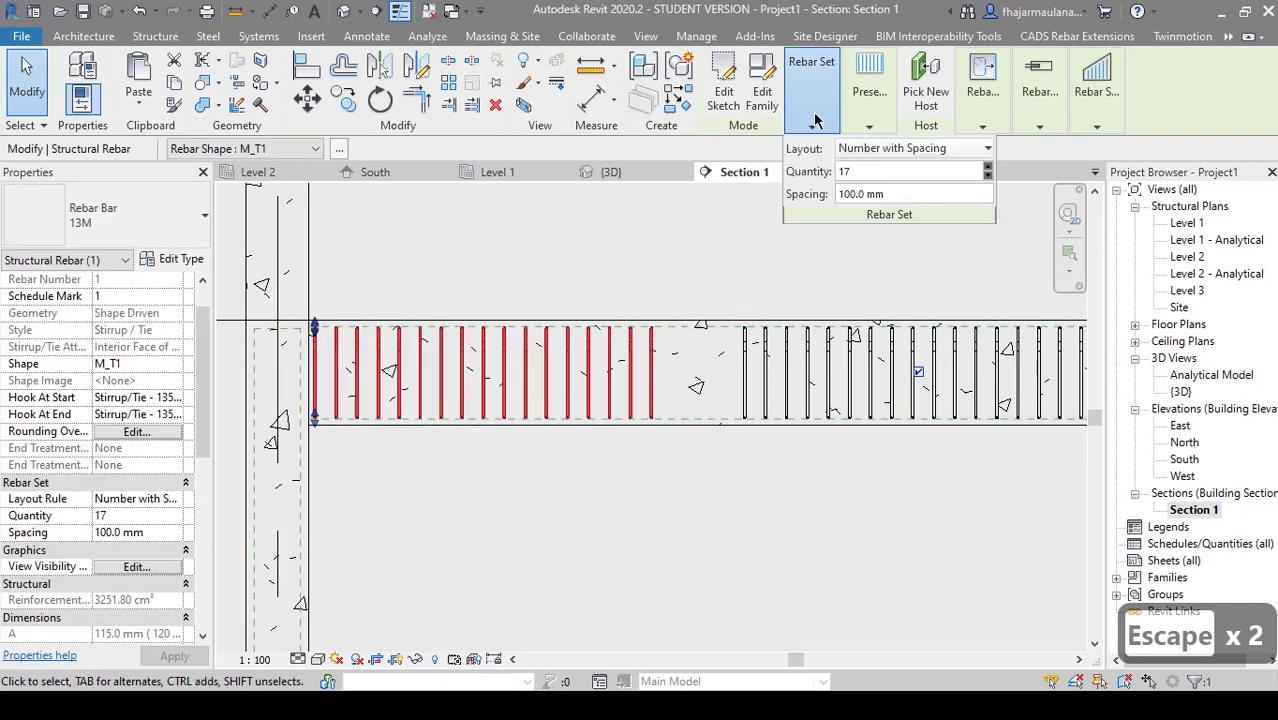
pyautogui.click(988, 176)
pyautogui.click(988, 176)
pyautogui.click(988, 176)
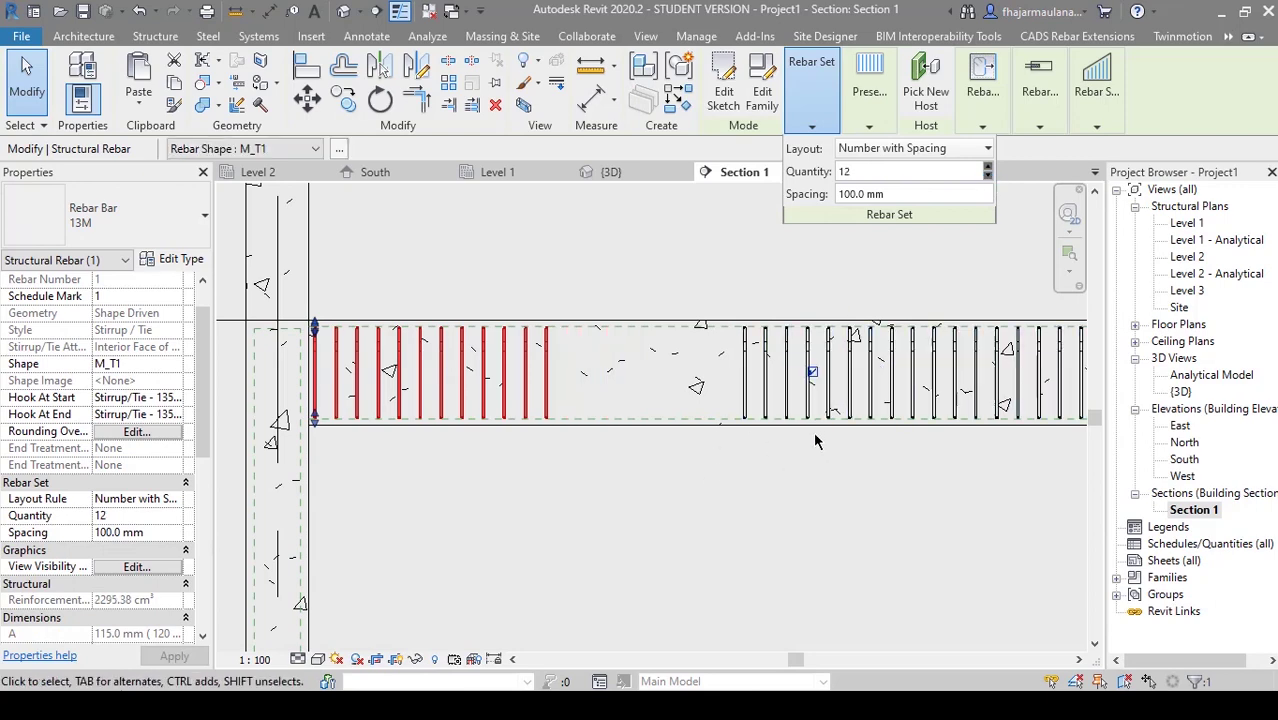
# - Set the quantity of the mirrored stirrup set at the beam's right end to 12
pyautogui.click(829, 408)
pyautogui.moveTo(836, 473); pyautogui.dragTo(784, 501, button='middle')
pyautogui.moveTo(794, 104)
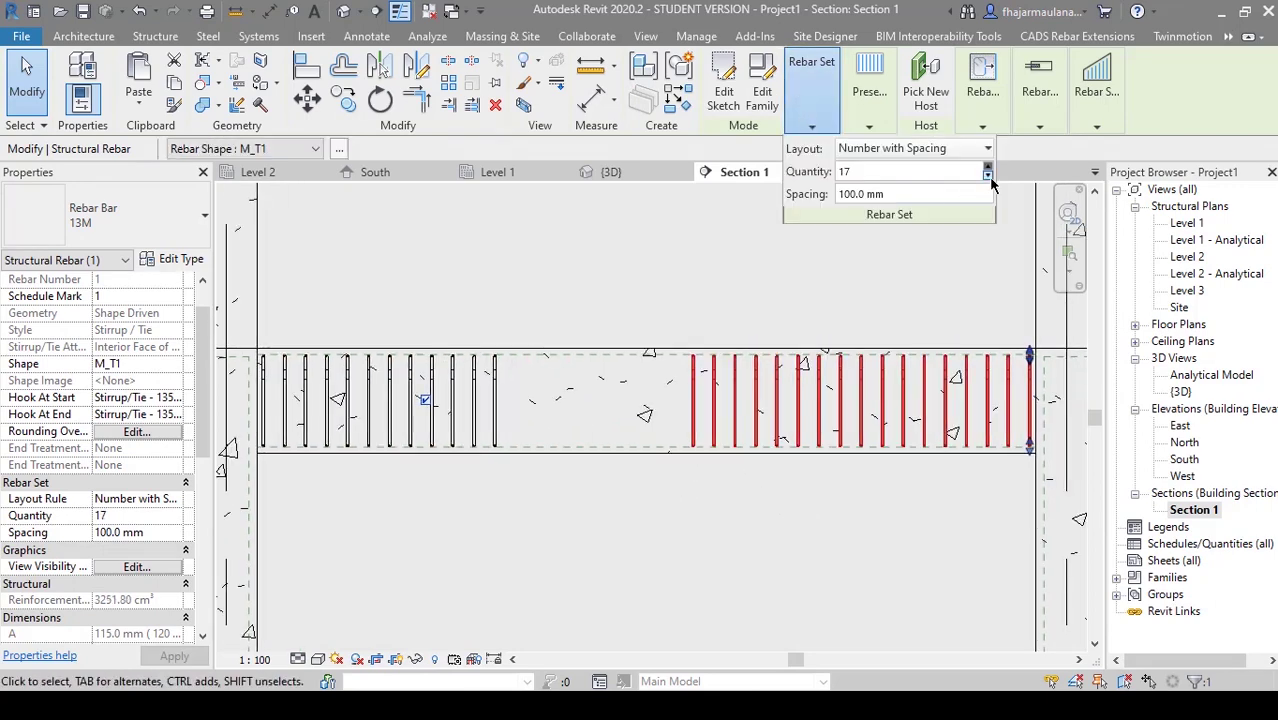
pyautogui.click(988, 176)
pyautogui.click(988, 176)
pyautogui.click(988, 176)
pyautogui.click(988, 176)
pyautogui.click(988, 176)
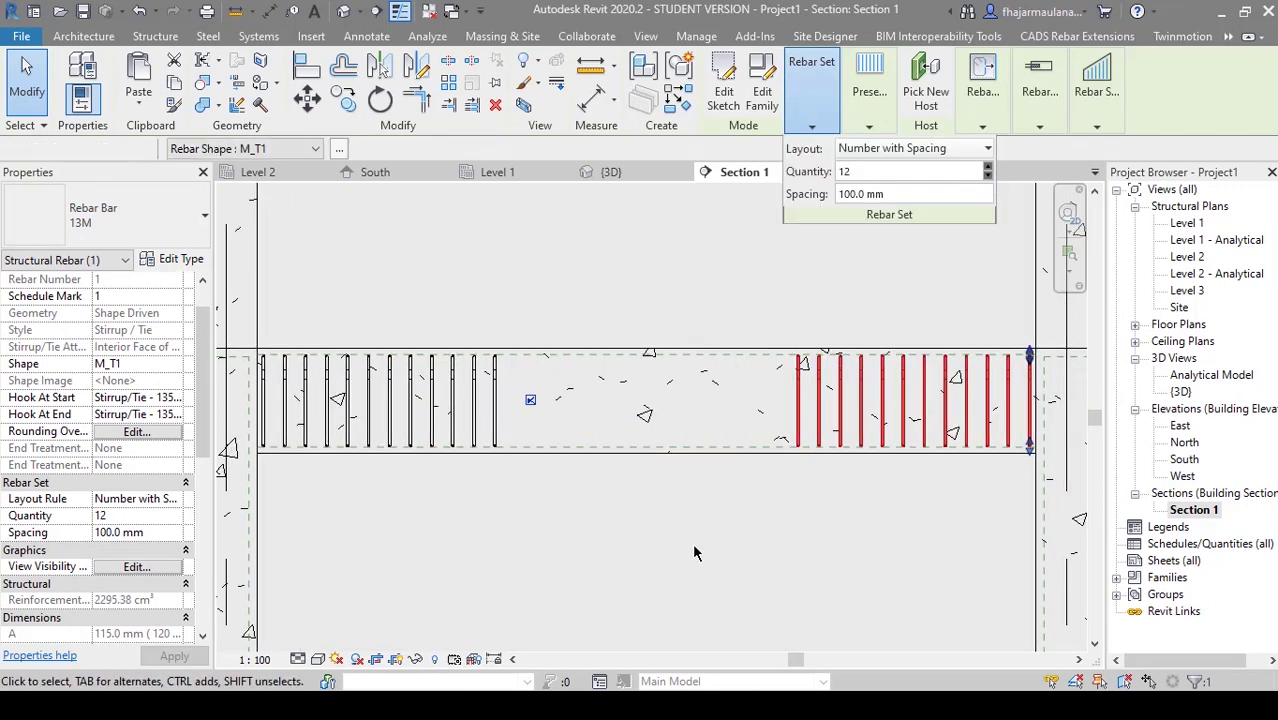
pyautogui.press('Escape')
# - Copy the right-hand stirrup set horizontally into the gap at the middle of the beam
pyautogui.scroll(-2, 695, 553)
pyautogui.click(648, 434)
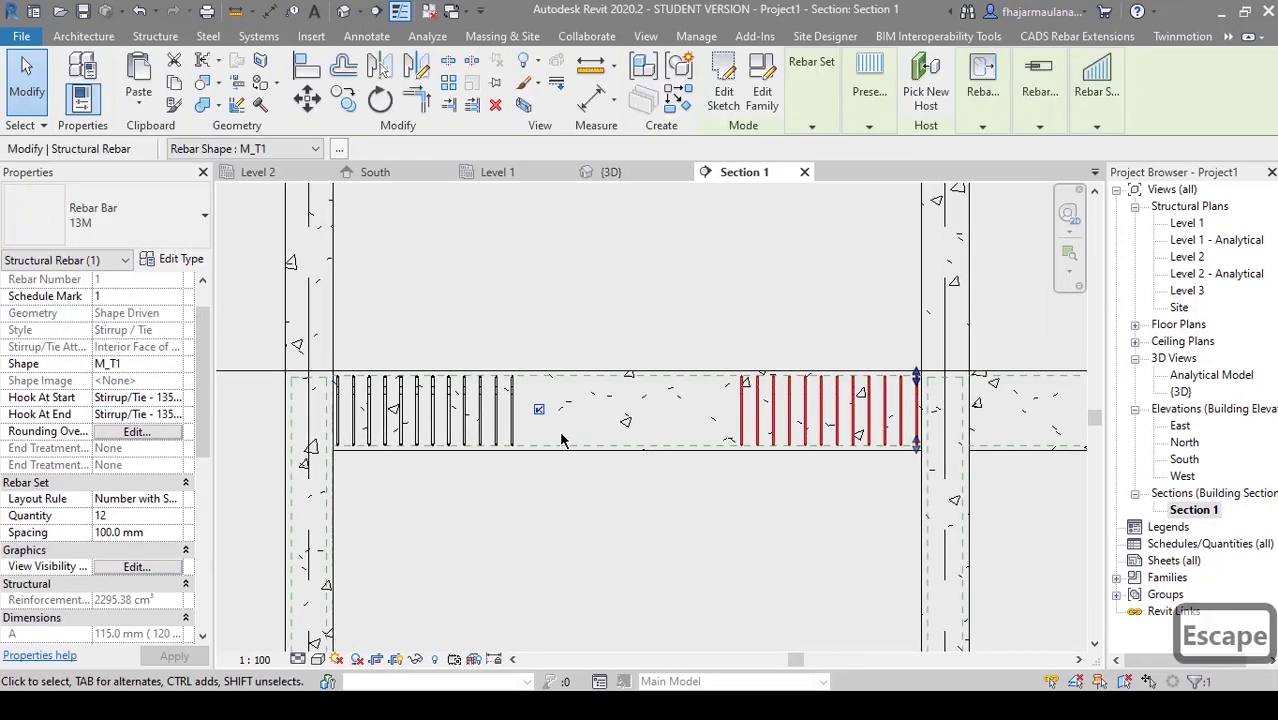
pyautogui.scroll(2, 652, 450)
pyautogui.press('c')
pyautogui.press('o')
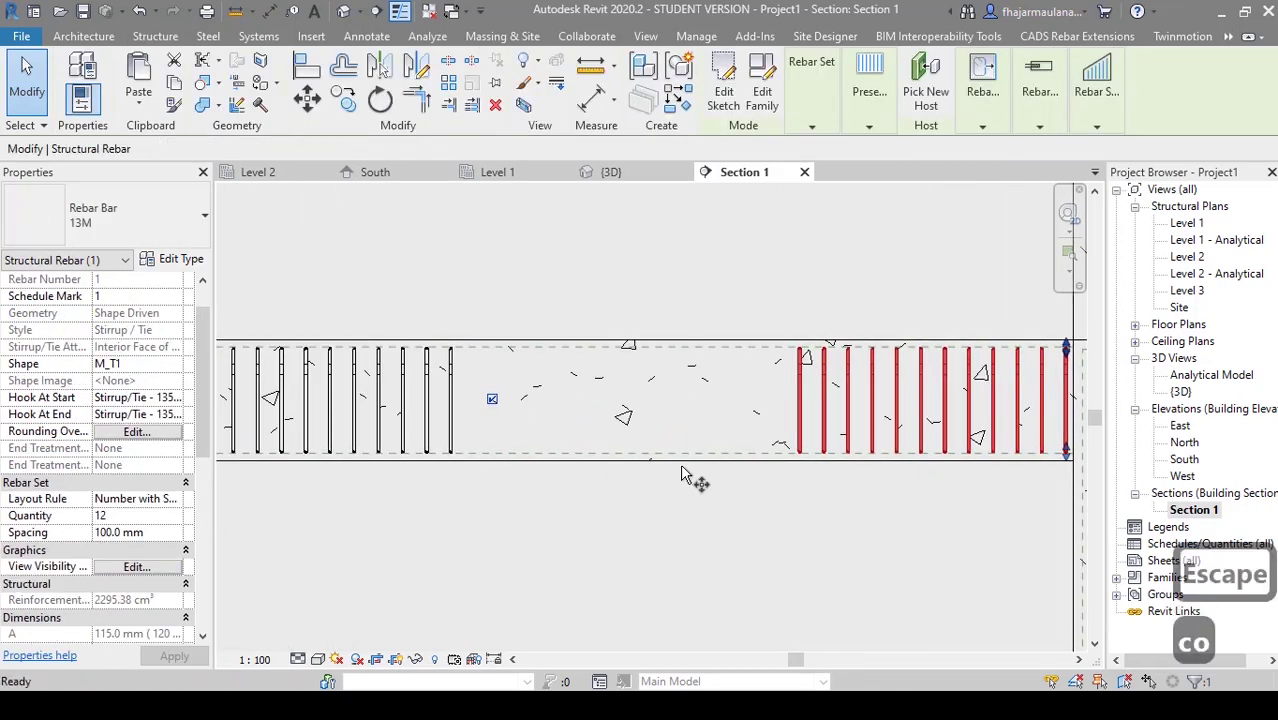
pyautogui.click(770, 515)
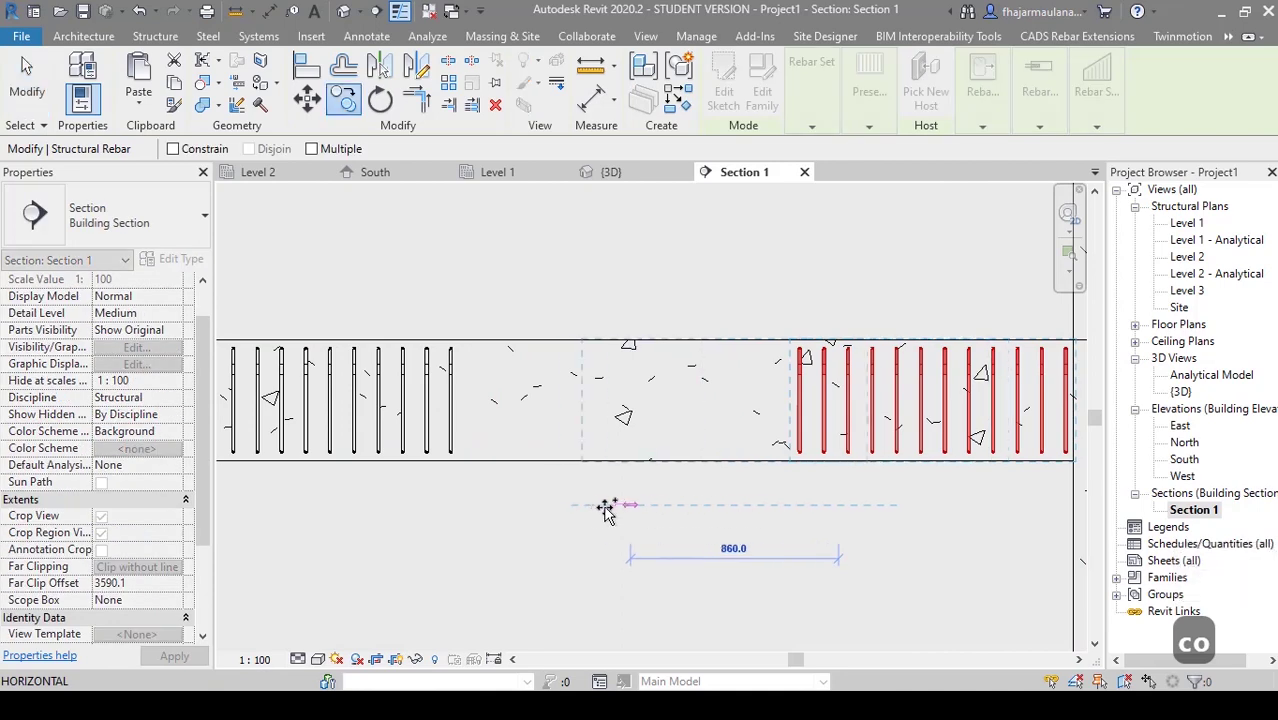
pyautogui.click(514, 507)
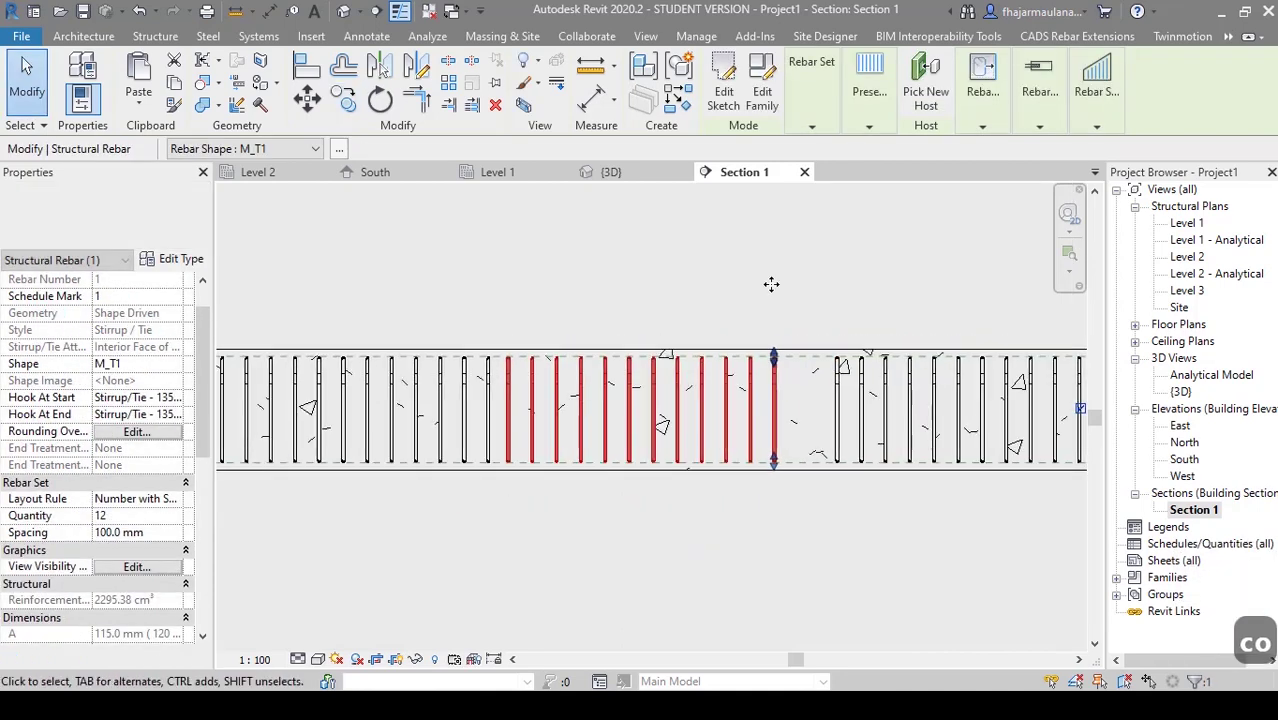
# - Set the spacing of the copied middle stirrup set to 200 mm
pyautogui.click(827, 95)
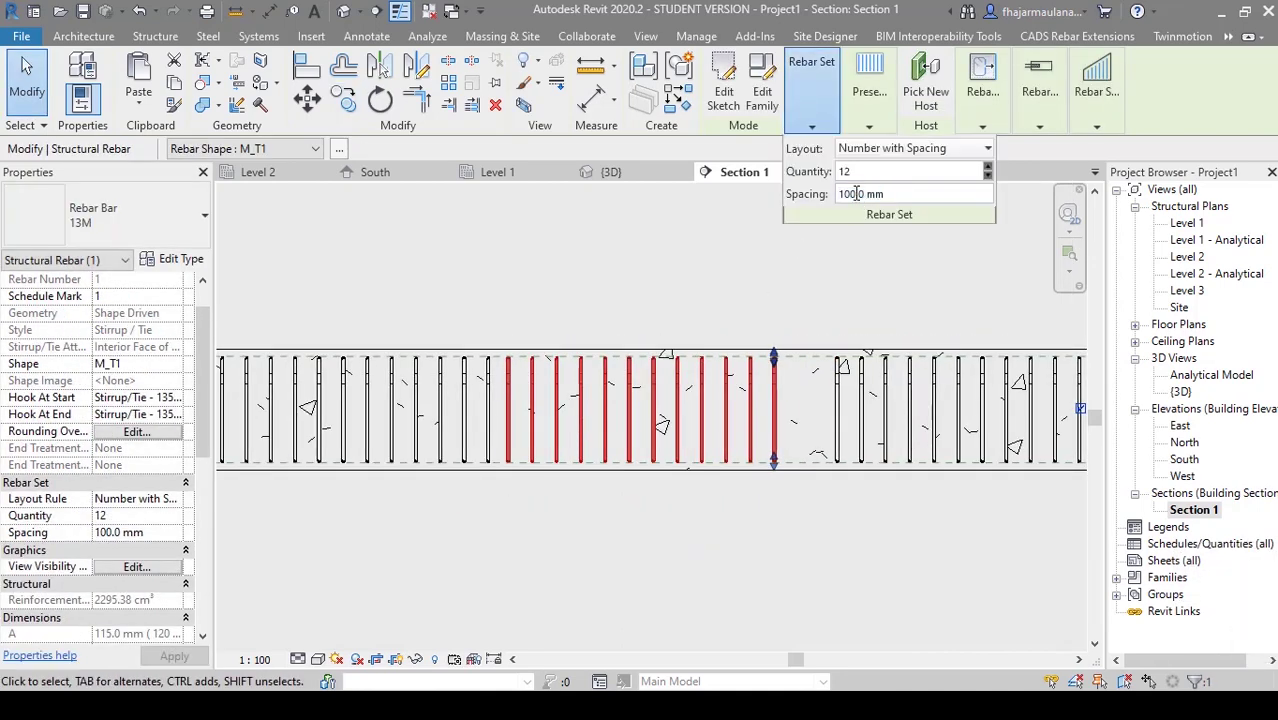
pyautogui.write('200')
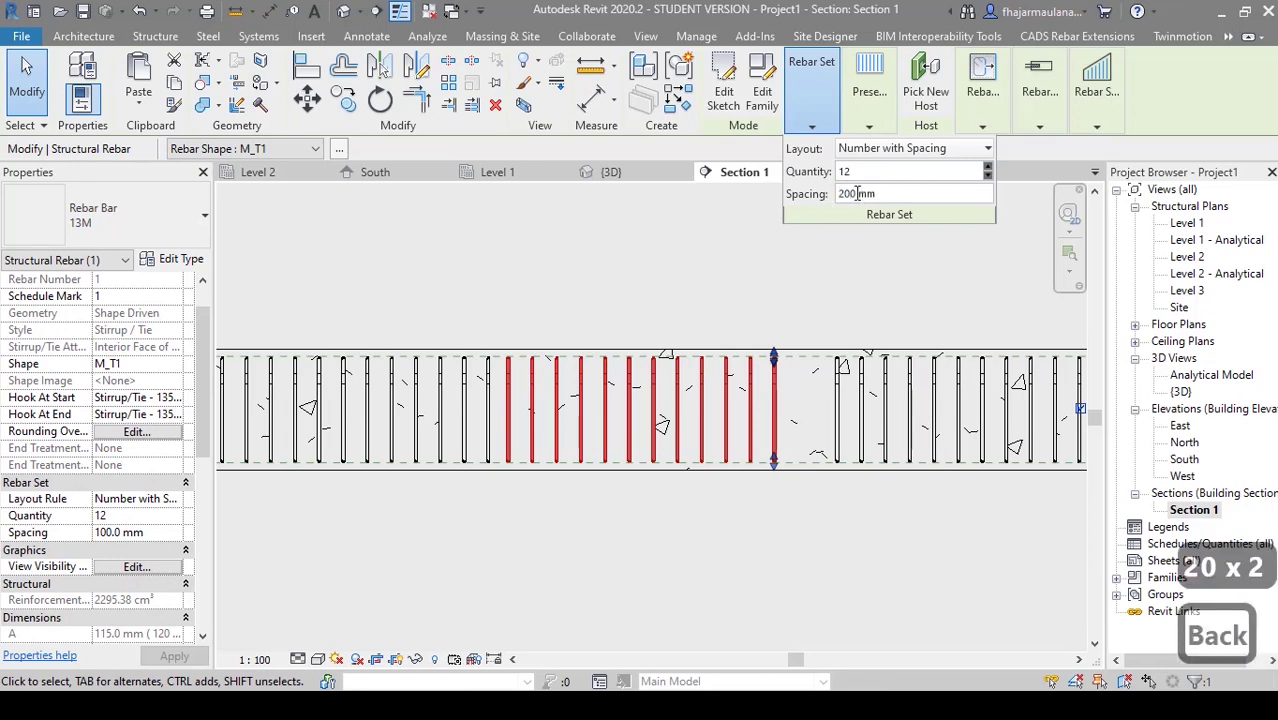
pyautogui.click(876, 170)
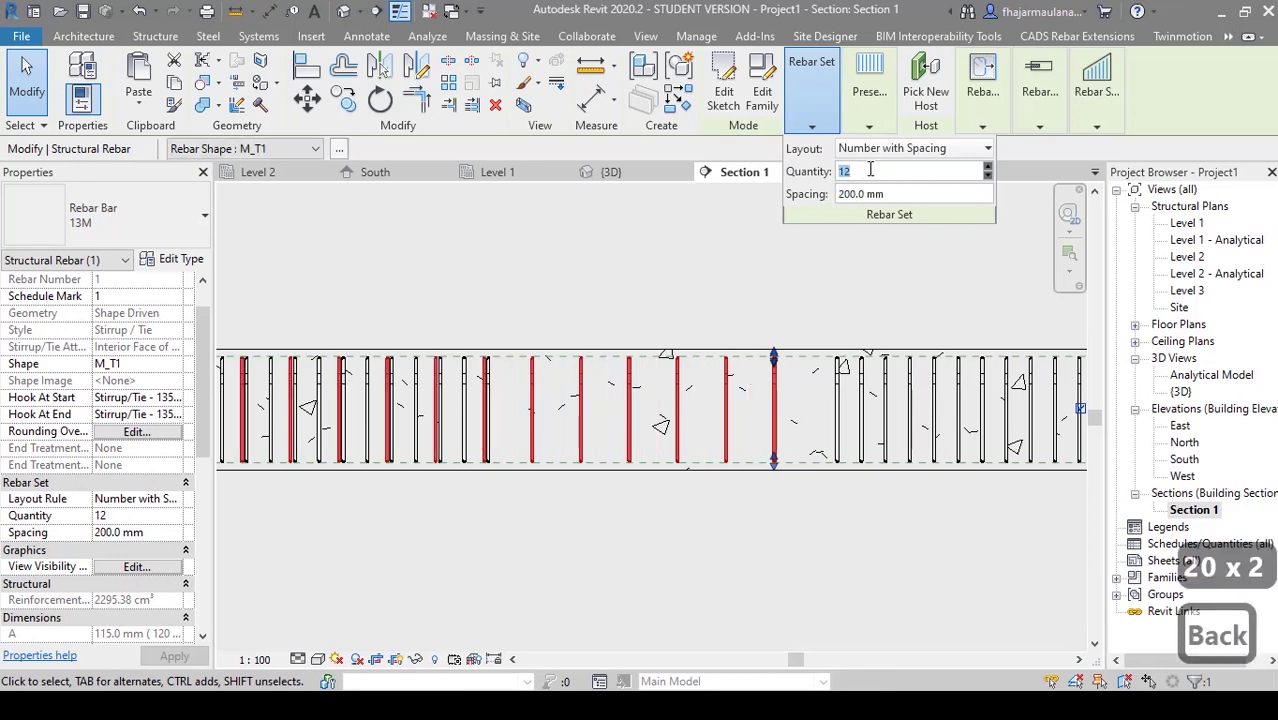
# - Reduce the middle stirrup set's quantity to 6 and deselect it
pyautogui.click(988, 176)
pyautogui.click(988, 176)
pyautogui.click(988, 176)
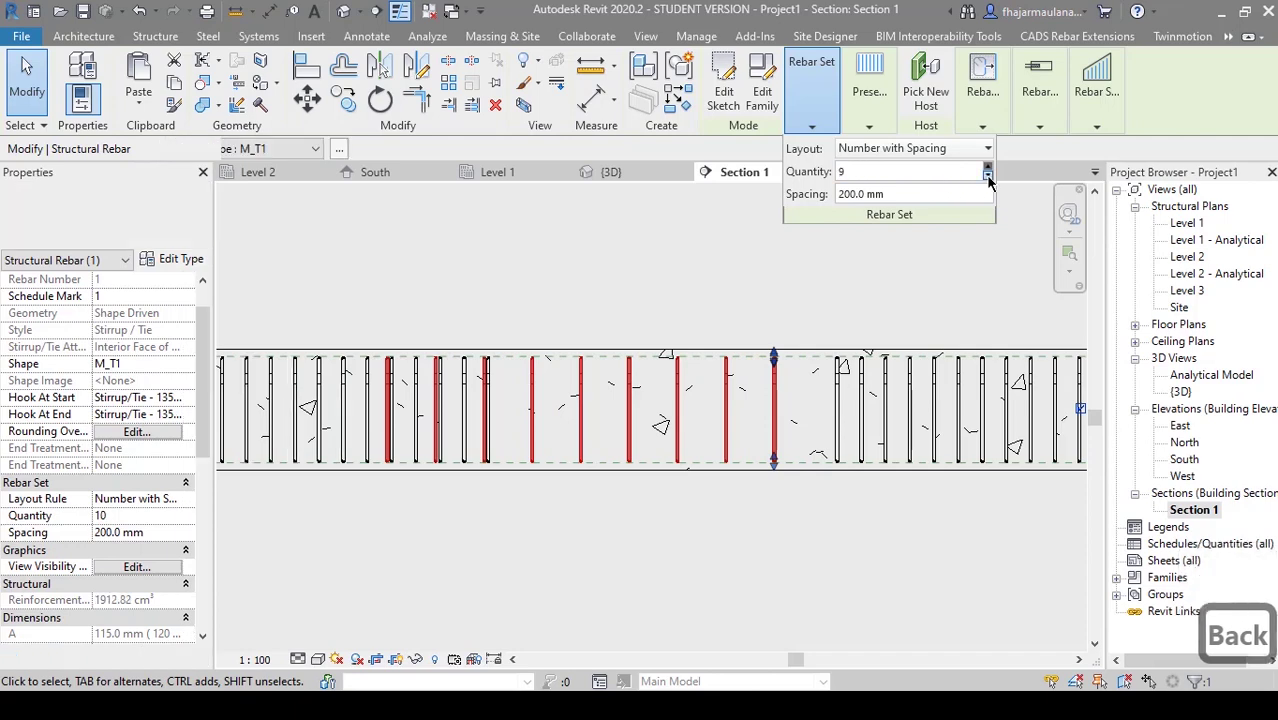
pyautogui.click(988, 176)
pyautogui.click(988, 176)
pyautogui.click(988, 176)
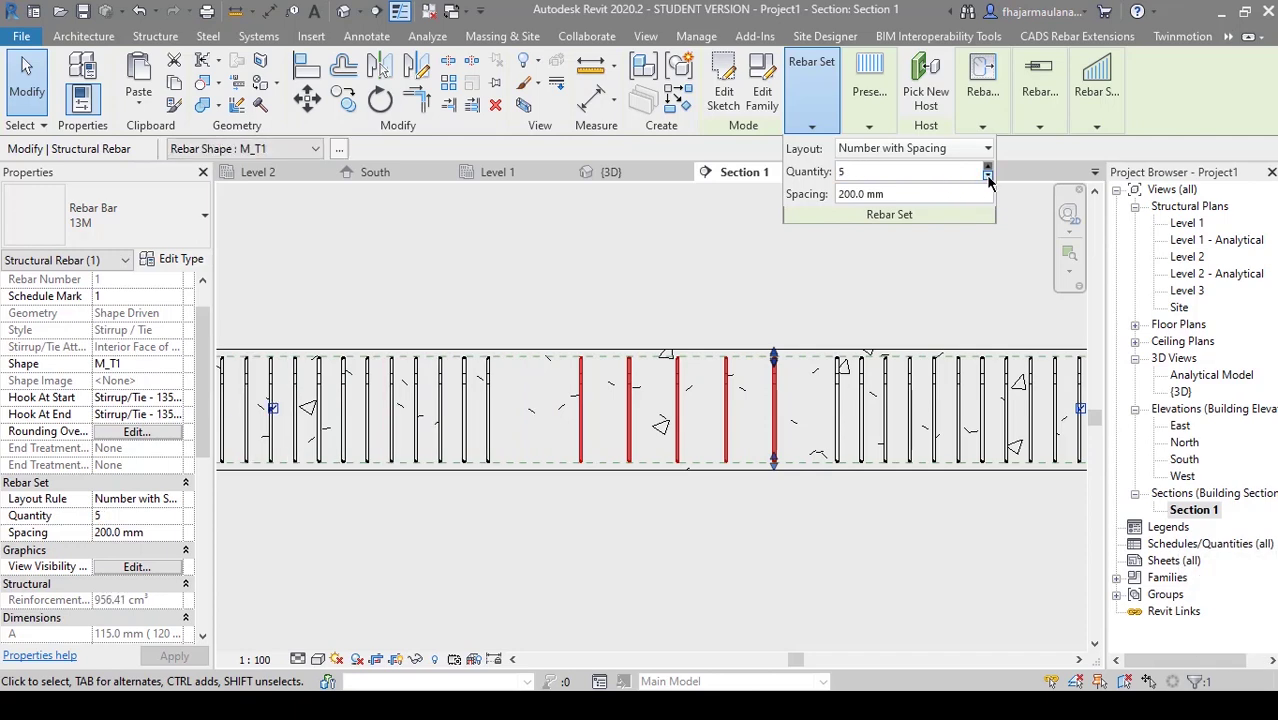
pyautogui.click(989, 169)
pyautogui.press('Escape')
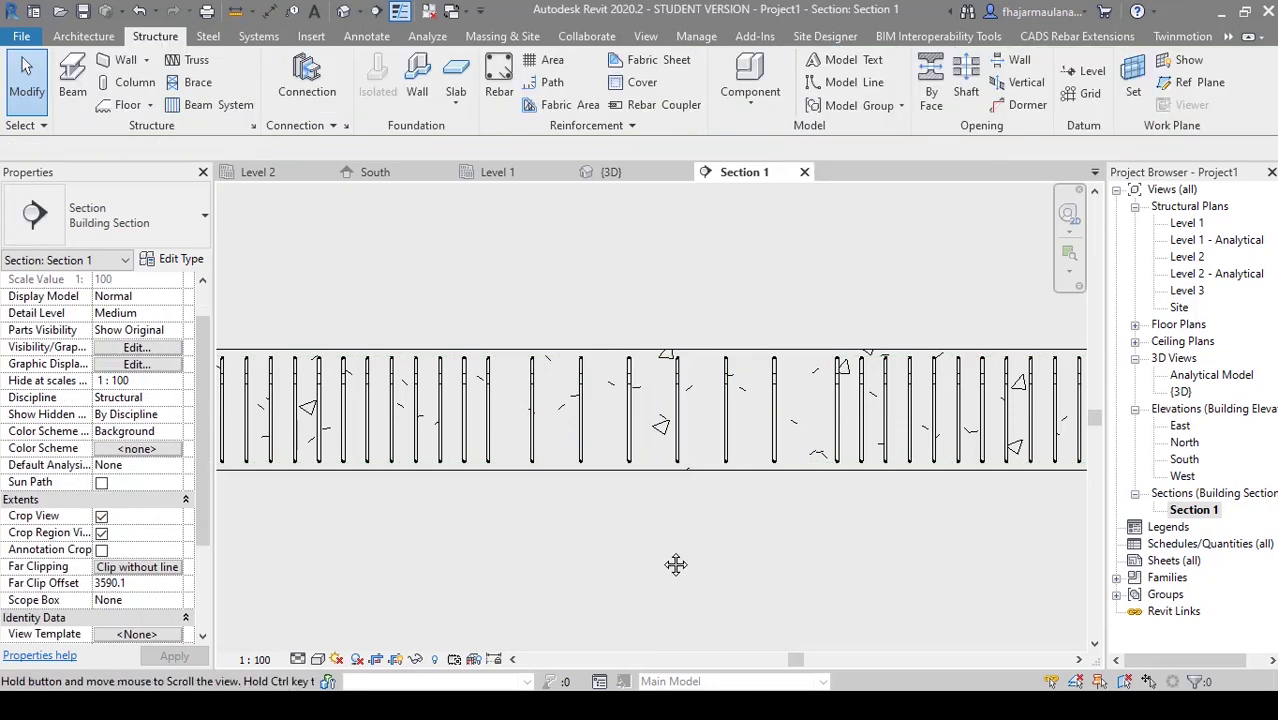
# - Nudge the middle stirrup set slightly right to centre it between the two end sets, and deselect it
pyautogui.click(700, 434)
pyautogui.press('Right')
pyautogui.press('Right')
pyautogui.press('Right')
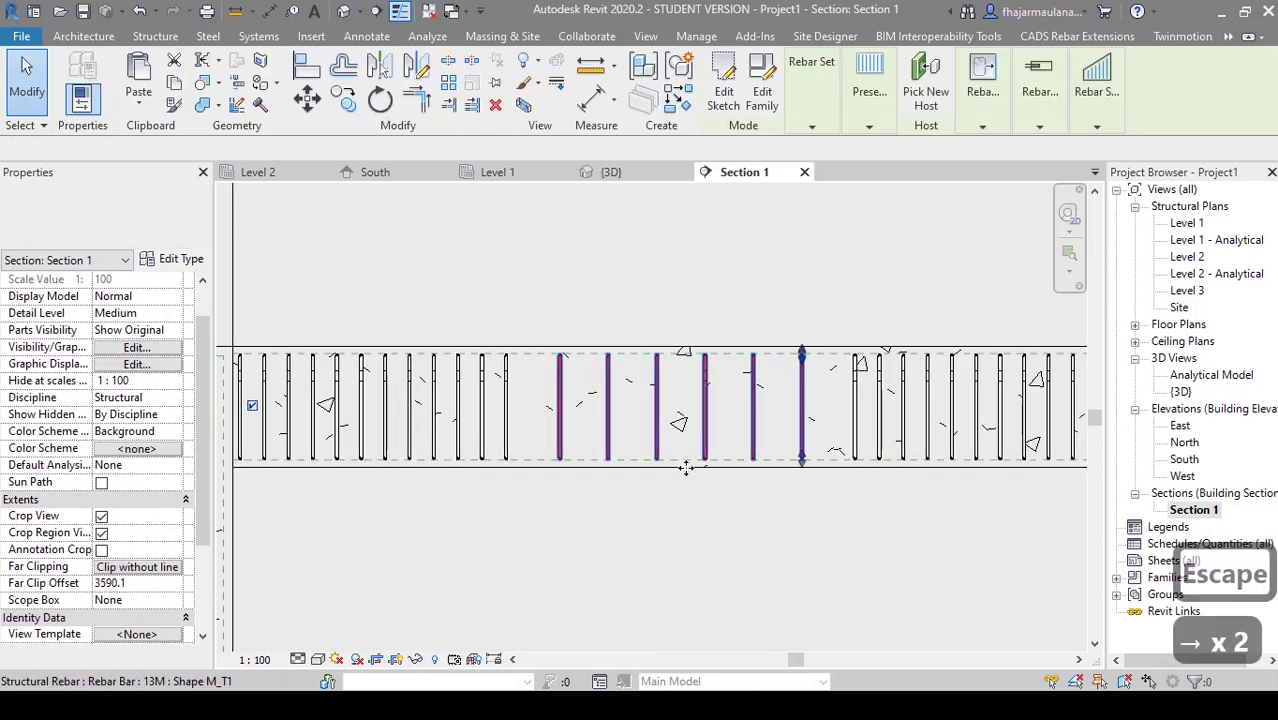
pyautogui.press('Left')
pyautogui.scroll(-1, 664, 576)
pyautogui.press('Escape')
pyautogui.press('Escape')
pyautogui.scroll(-2, 633, 462)
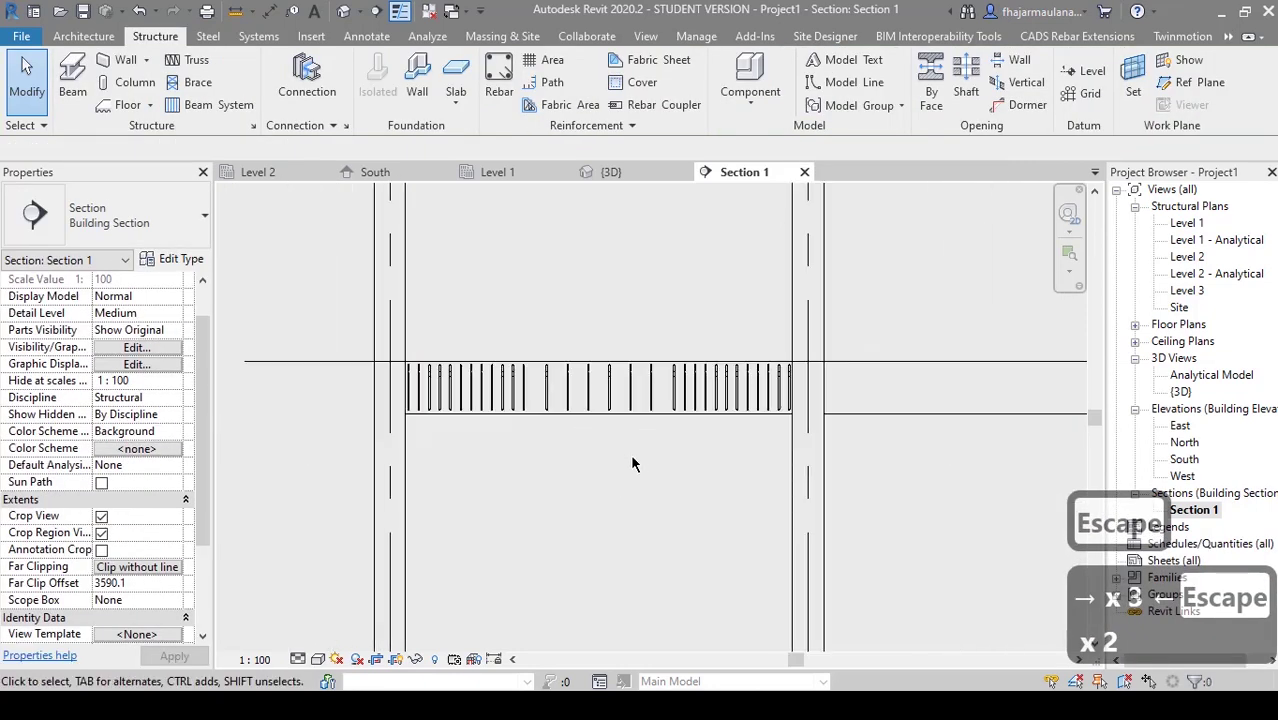
pyautogui.scroll(3, 648, 542)
pyautogui.press('Escape')
pyautogui.moveTo(352, 445); pyautogui.dragTo(405, 401, button='middle')
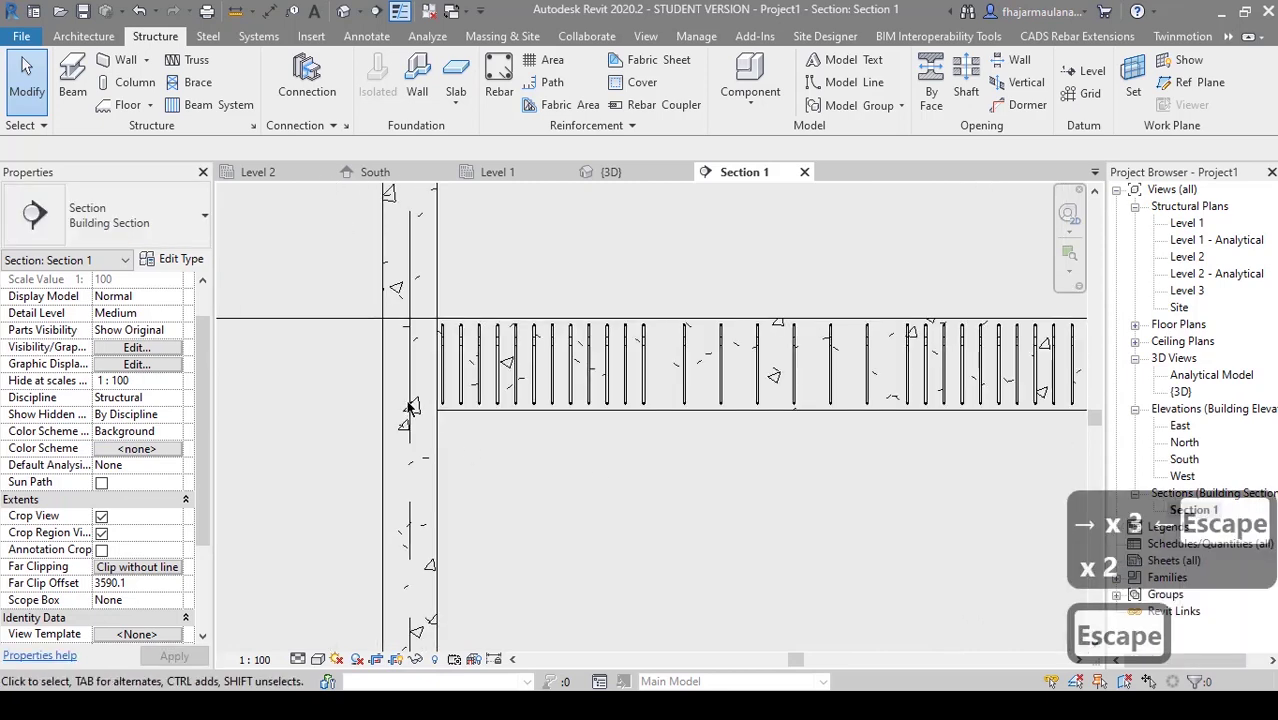
# - Select the beam and start a sketched 13M rebar with that beam as its host
pyautogui.click(538, 318)
pyautogui.click(732, 335)
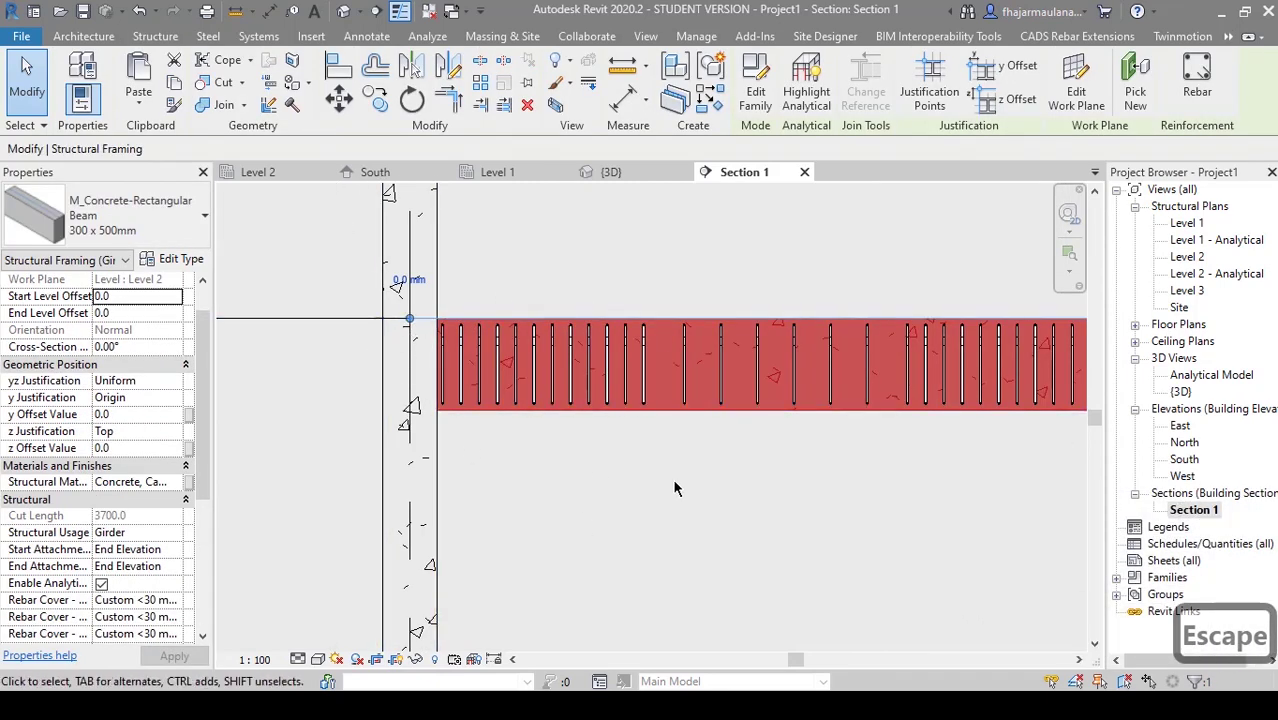
pyautogui.scroll(-1, 362, 340)
pyautogui.click(1199, 85)
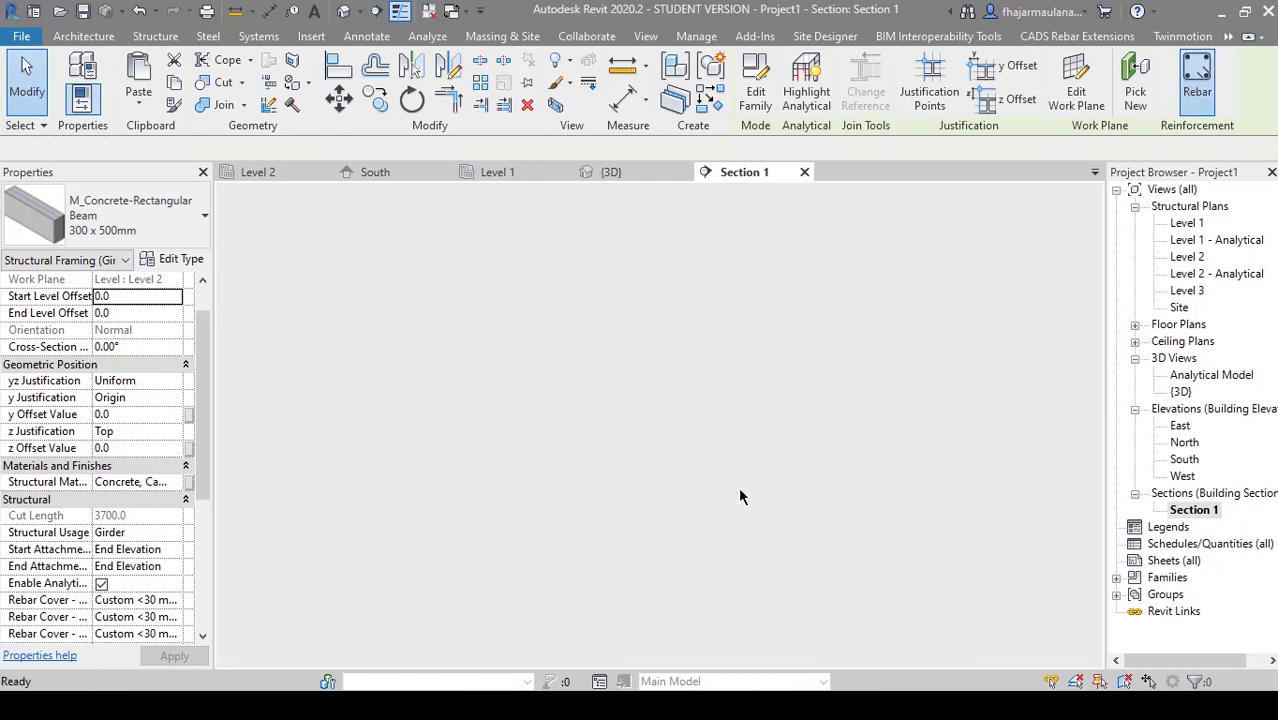
pyautogui.moveTo(1181, 553); pyautogui.dragTo(1177, 205)
pyautogui.click(1135, 212)
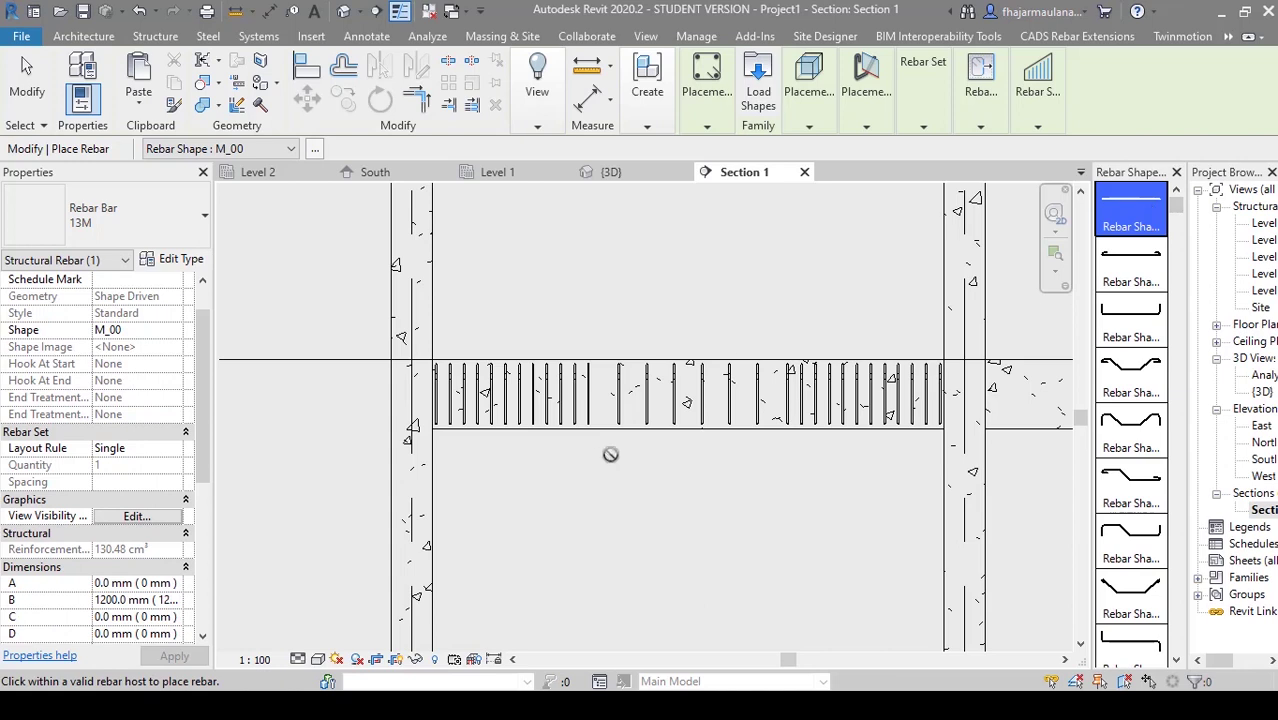
pyautogui.scroll(1, 610, 454)
pyautogui.click(705, 127)
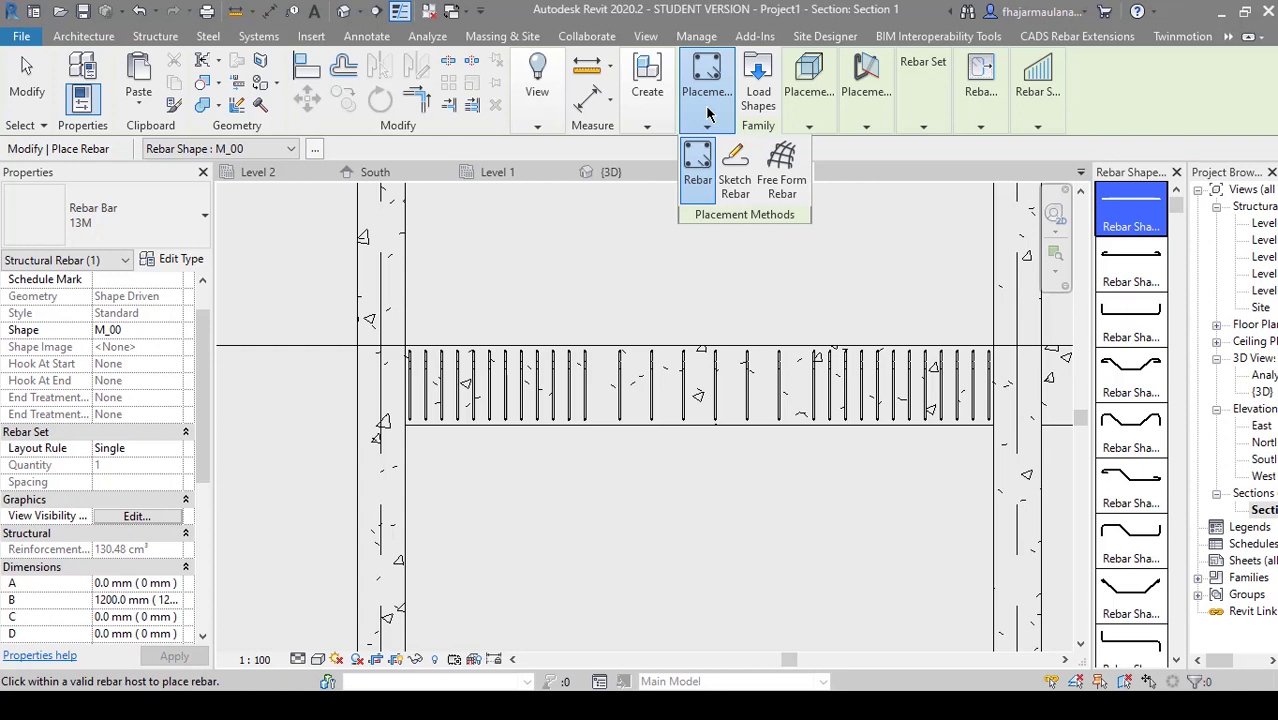
pyautogui.click(733, 178)
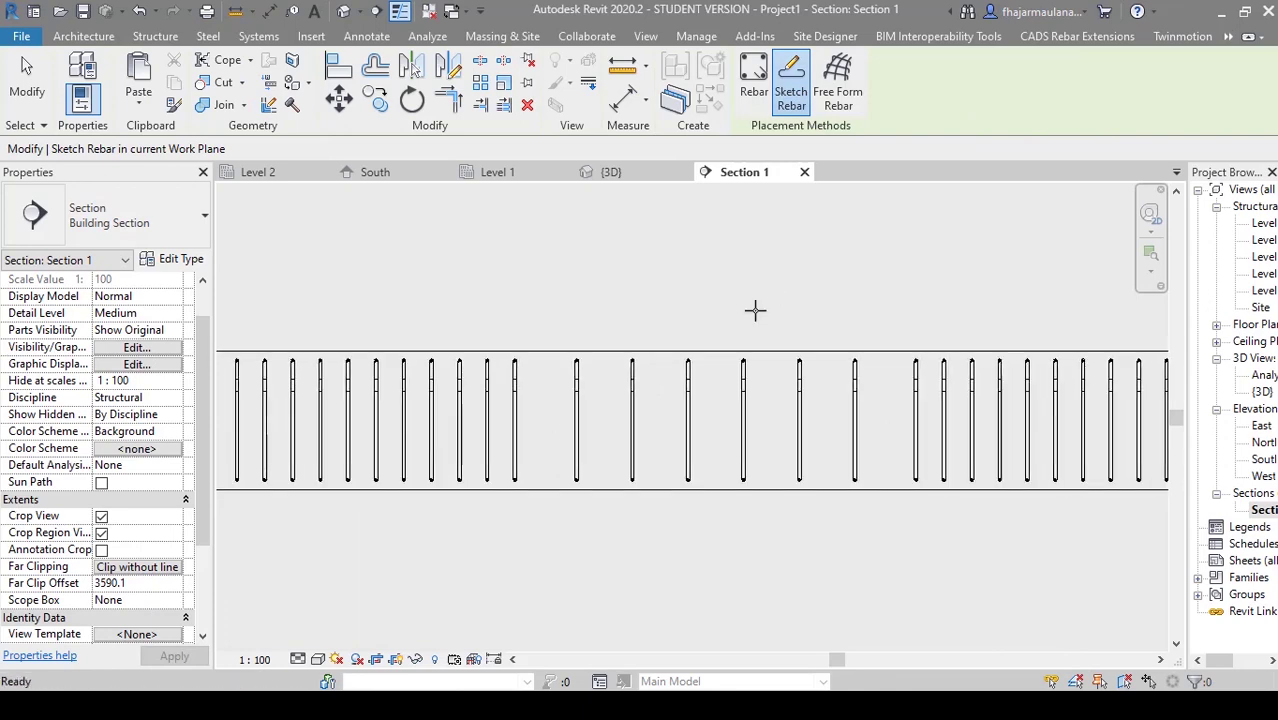
pyautogui.click(724, 356)
# - Sketch an L-shaped bar about 2726 mm along the beam's upper cover line, turning down along the left column's outer cover line
pyautogui.scroll(-3, 700, 330)
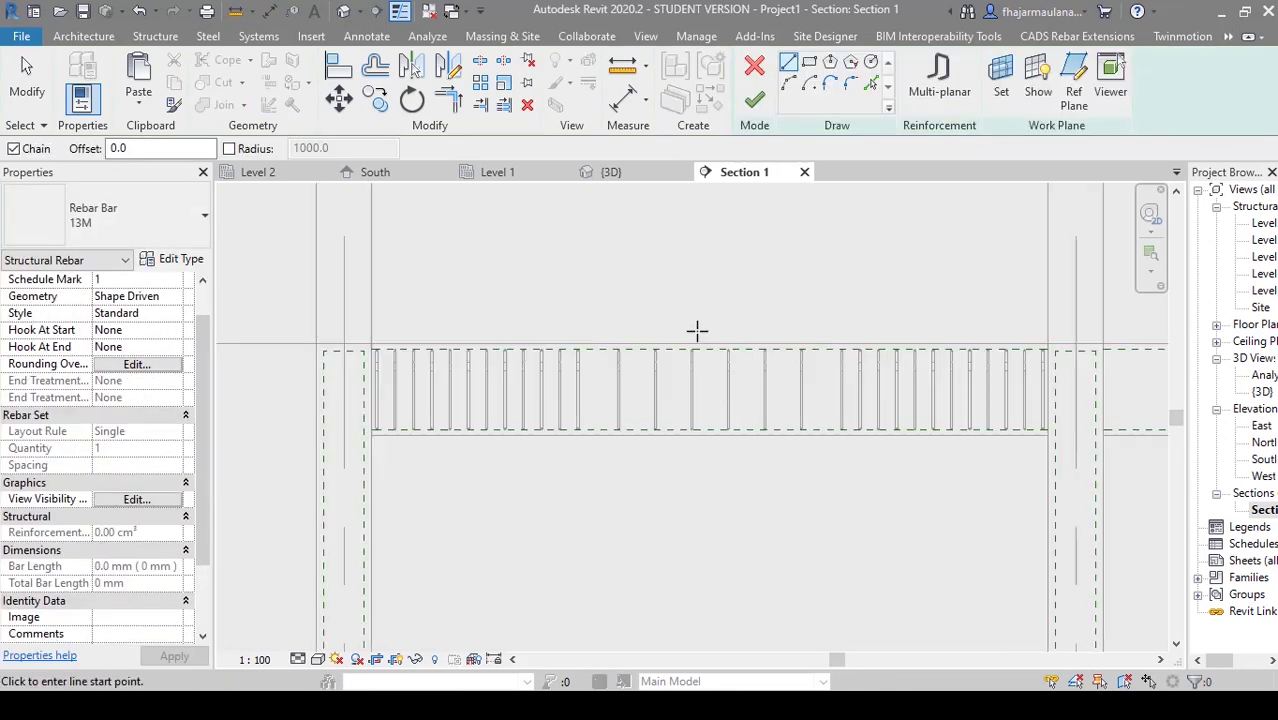
pyautogui.moveTo(730, 328); pyautogui.dragTo(773, 314, button='middle')
pyautogui.scroll(1, 838, 338)
pyautogui.moveTo(840, 338)
pyautogui.mouseDown(button='middle')
pyautogui.moveTo(853, 350)
pyautogui.moveTo(759, 351)
pyautogui.moveTo(879, 362)
pyautogui.mouseUp(button='middle')
pyautogui.scroll(3, 726, 344)
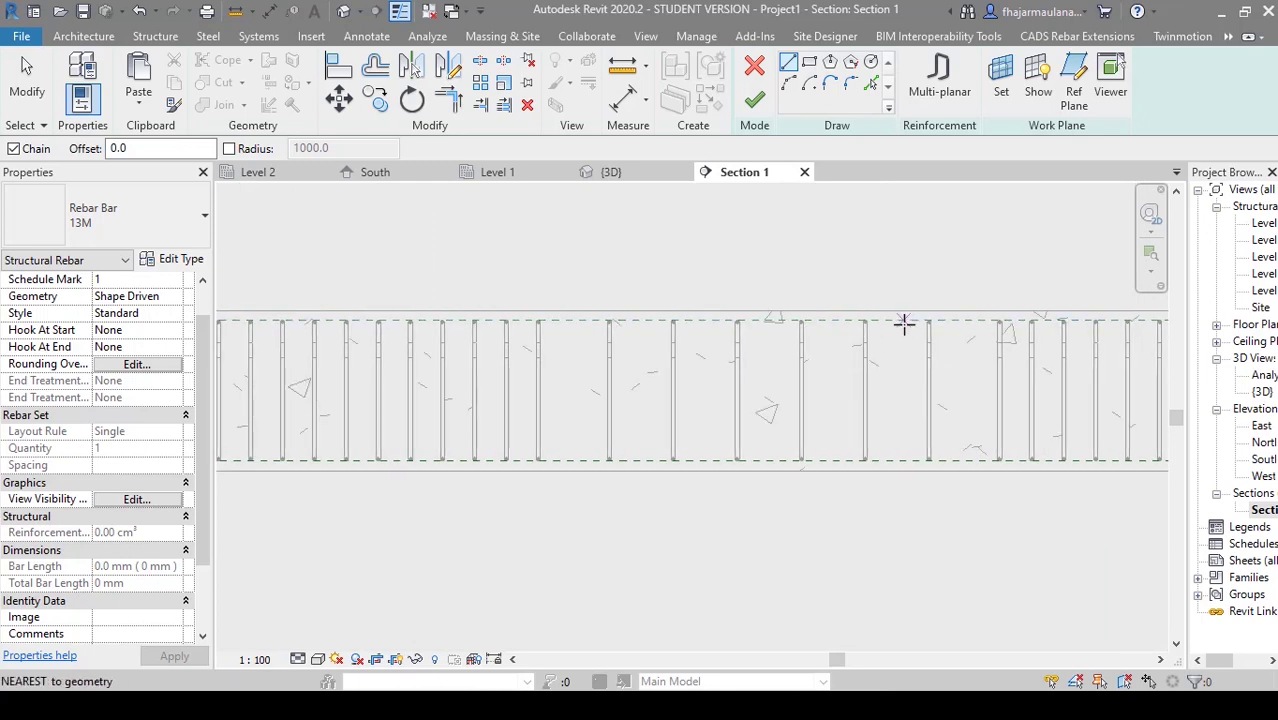
pyautogui.moveTo(730, 337); pyautogui.dragTo(1065, 337, button='middle')
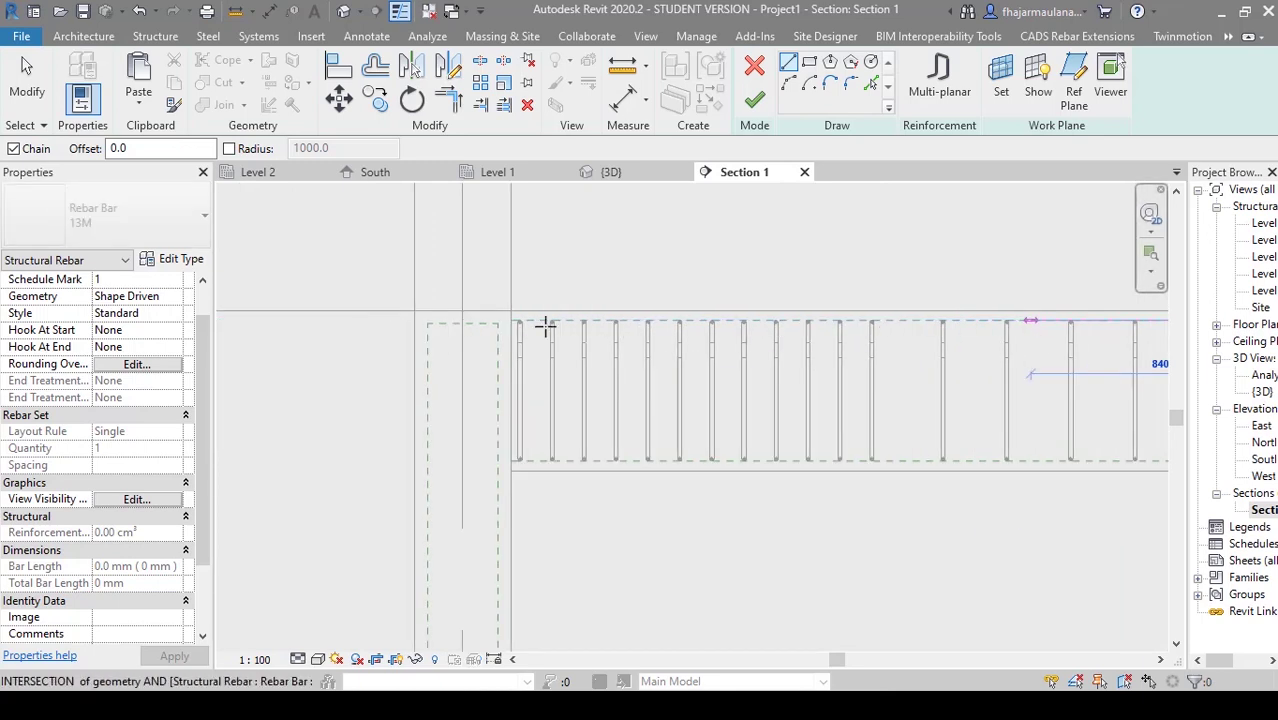
pyautogui.click(427, 321)
pyautogui.moveTo(425, 518); pyautogui.dragTo(421, 470, button='middle')
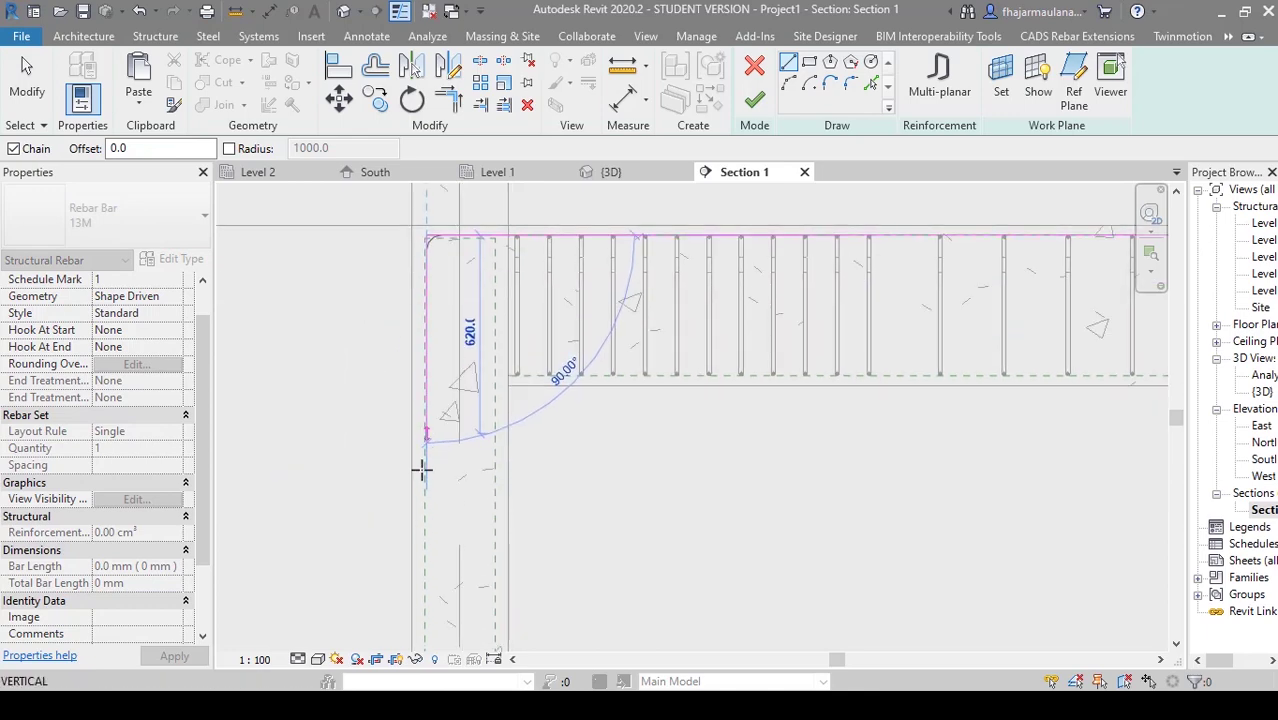
pyautogui.click(422, 487)
pyautogui.moveTo(498, 449); pyautogui.dragTo(471, 499, button='middle')
pyautogui.press('Escape')
pyautogui.press('Escape')
pyautogui.moveTo(667, 493); pyautogui.dragTo(601, 470, button='middle')
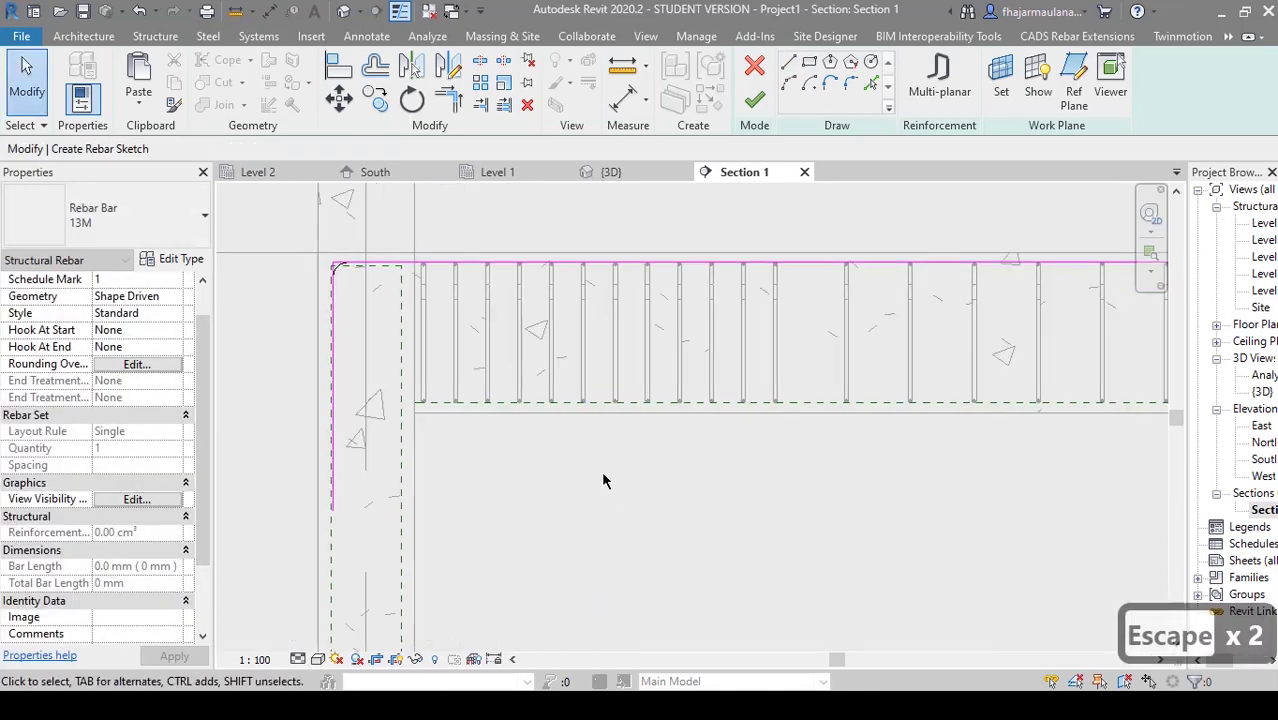
# - Finish the rebar sketch and leave the rebar placement command
pyautogui.scroll(-1, 603, 466)
pyautogui.moveTo(680, 345); pyautogui.dragTo(619, 300, button='middle')
pyautogui.click(755, 101)
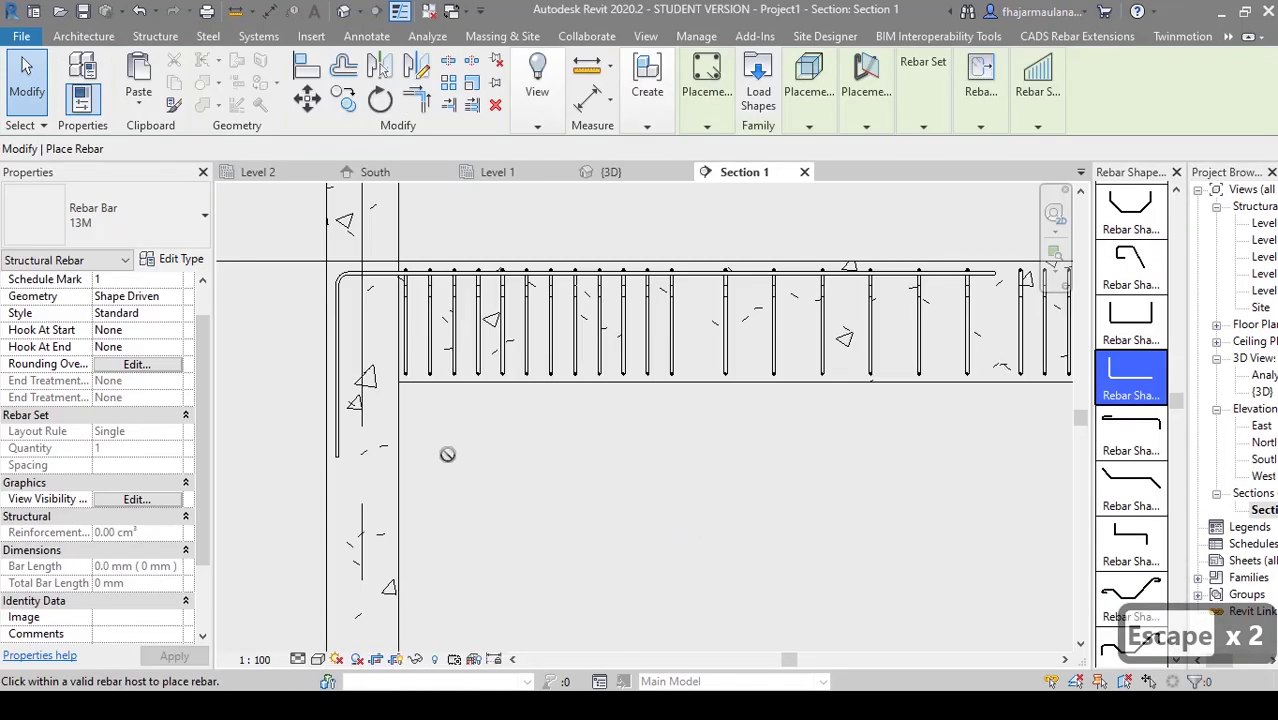
pyautogui.moveTo(488, 514); pyautogui.dragTo(545, 531, button='middle')
pyautogui.scroll(-1, 545, 531)
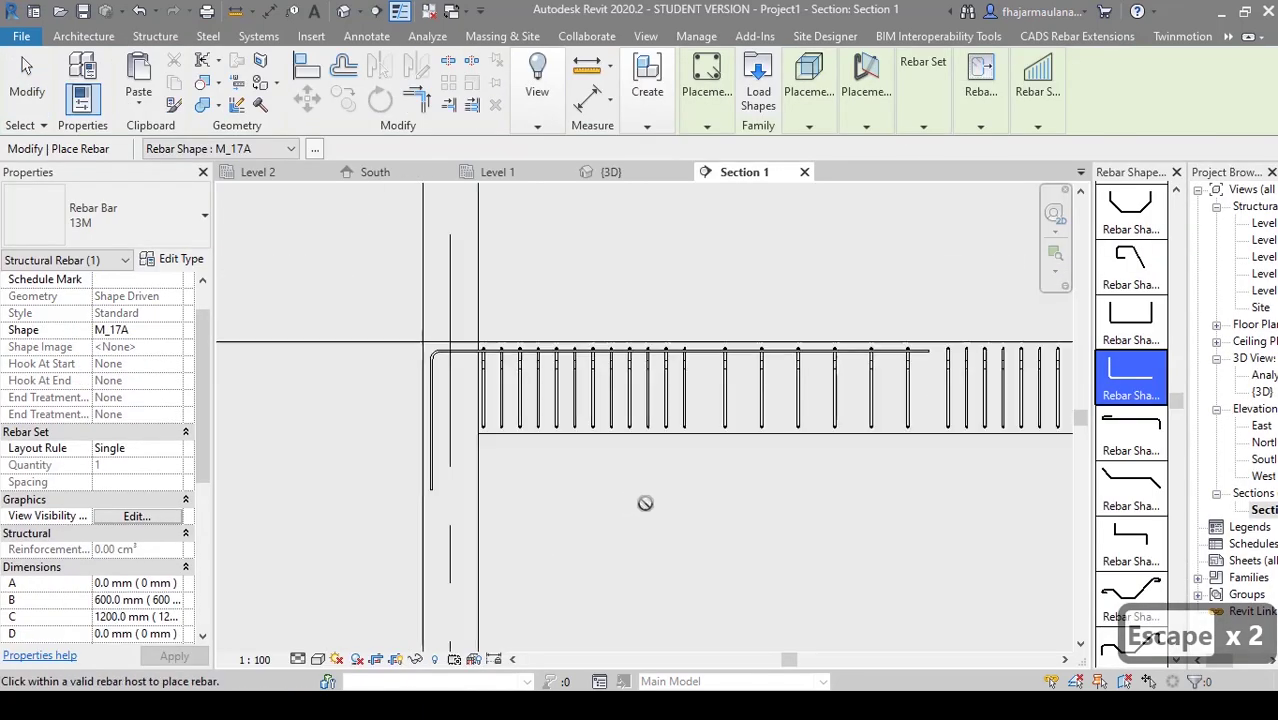
pyautogui.moveTo(645, 502); pyautogui.dragTo(622, 491, button='middle')
pyautogui.press('Escape')
pyautogui.press('Escape')
# - Examine the L-shaped bar's bend and vertical leg at the left column
pyautogui.moveTo(742, 471); pyautogui.dragTo(713, 467, button='middle')
pyautogui.scroll(1, 601, 470)
pyautogui.moveTo(601, 470); pyautogui.dragTo(688, 504, button='middle')
pyautogui.scroll(1, 388, 372)
pyautogui.moveTo(388, 372); pyautogui.dragTo(463, 341, button='middle')
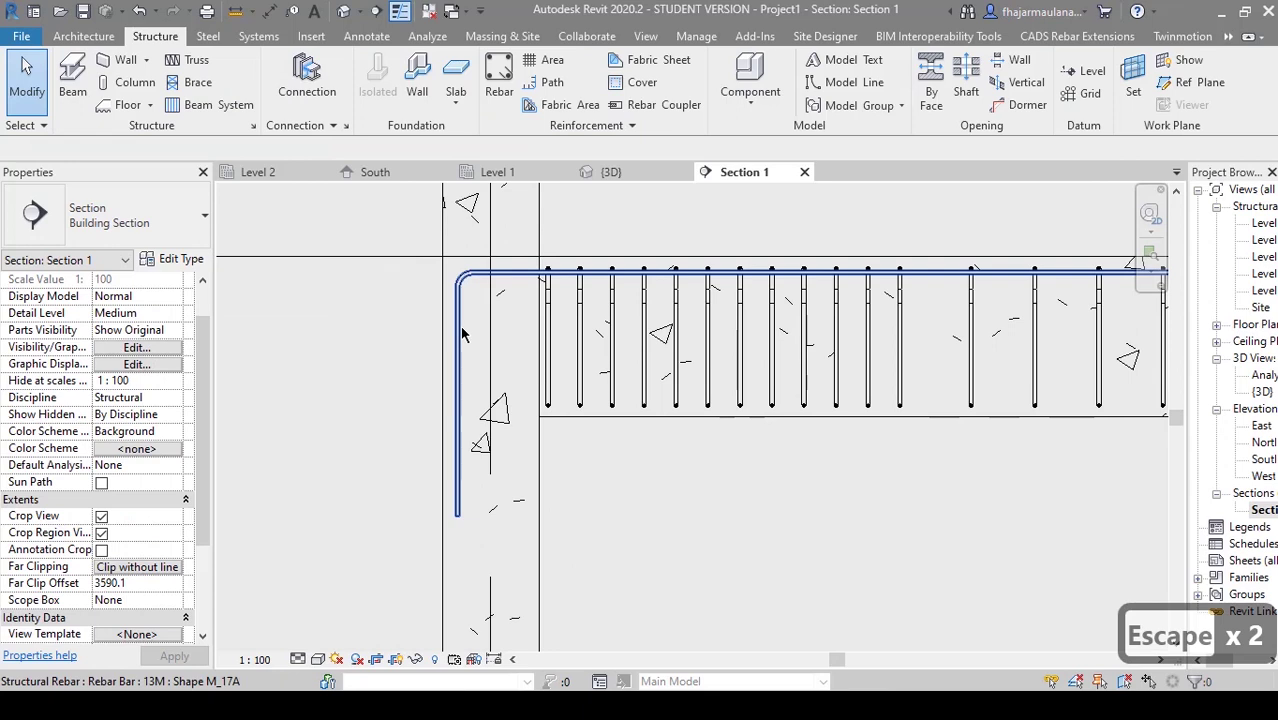
pyautogui.moveTo(683, 519); pyautogui.dragTo(695, 499, button='middle')
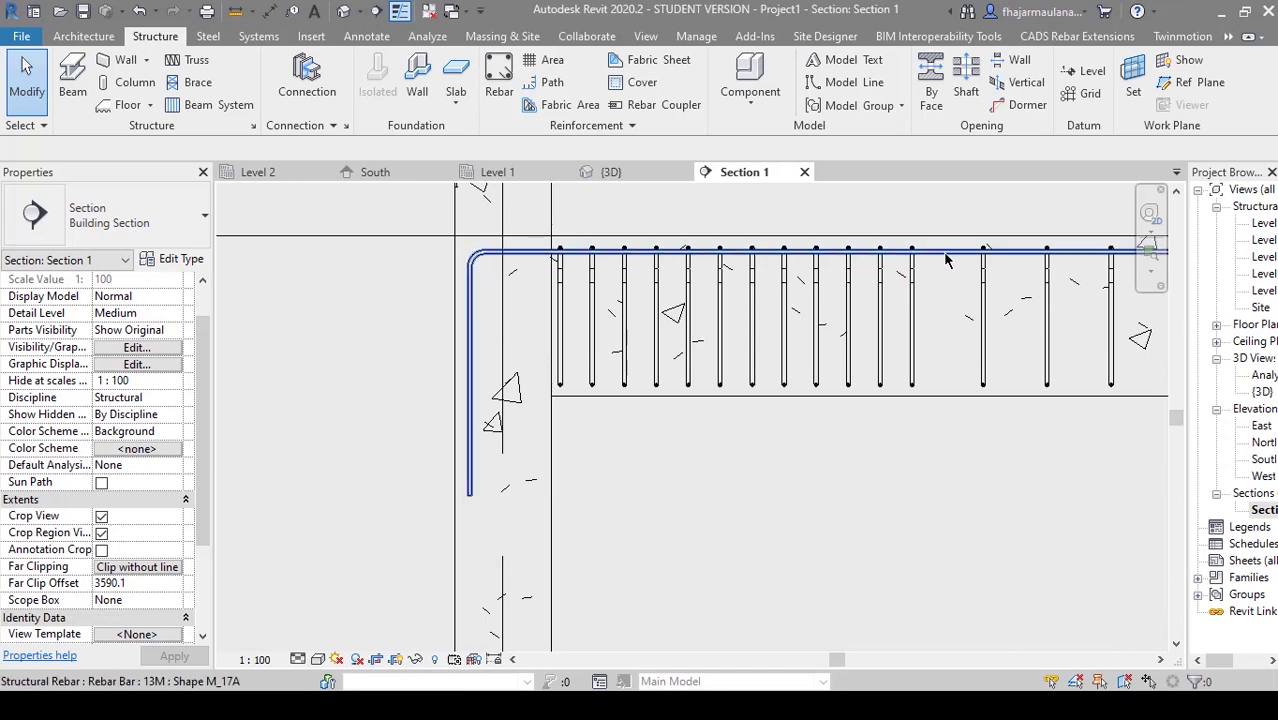
pyautogui.click(469, 385)
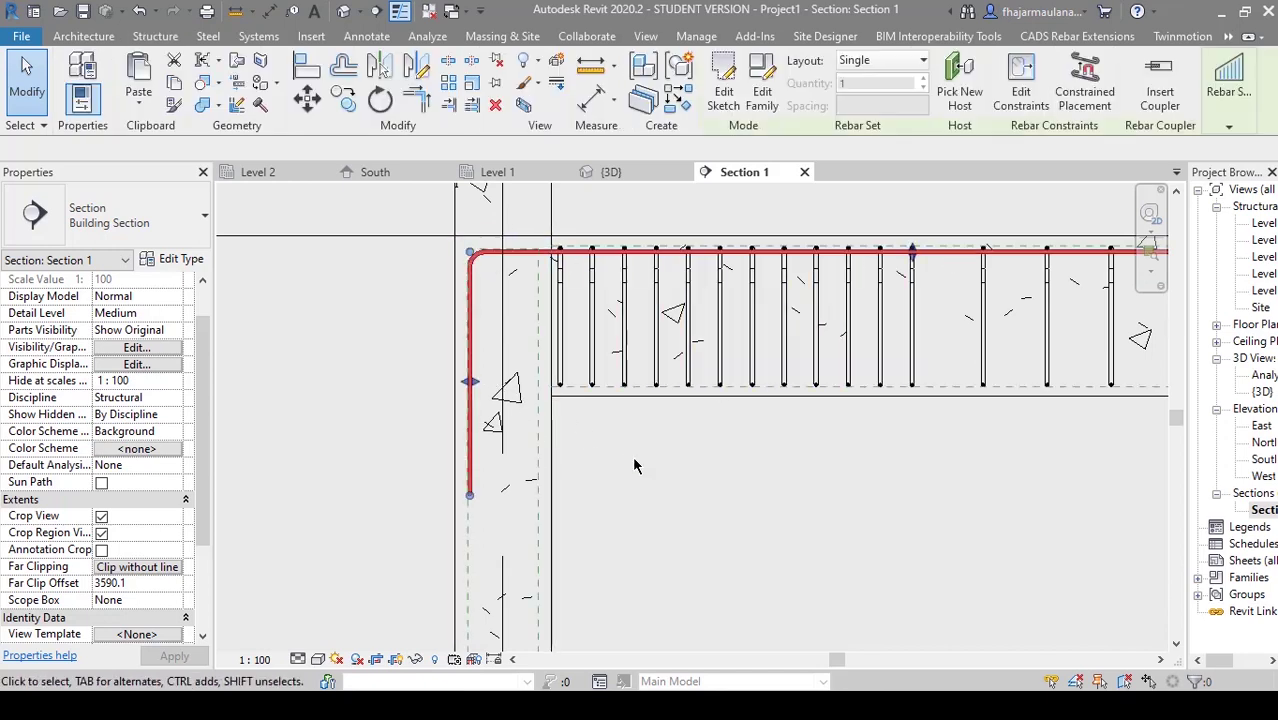
pyautogui.click(778, 518)
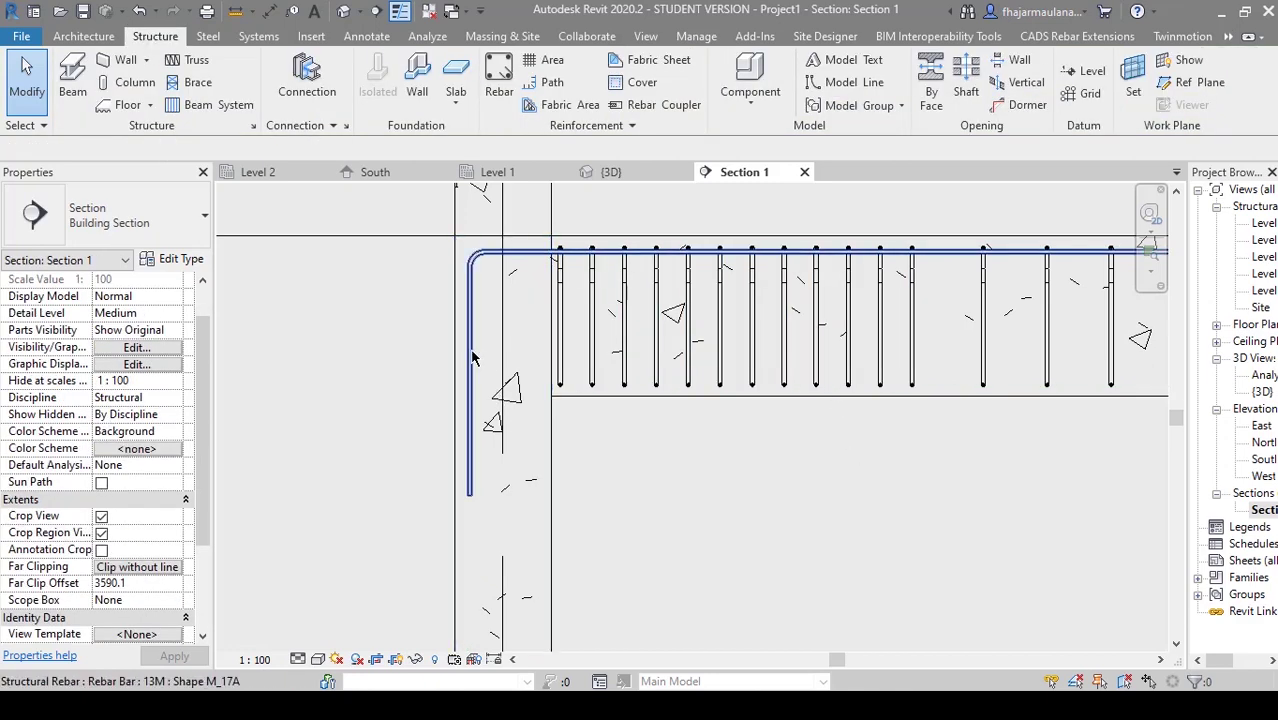
pyautogui.moveTo(510, 372); pyautogui.dragTo(560, 360, button='middle')
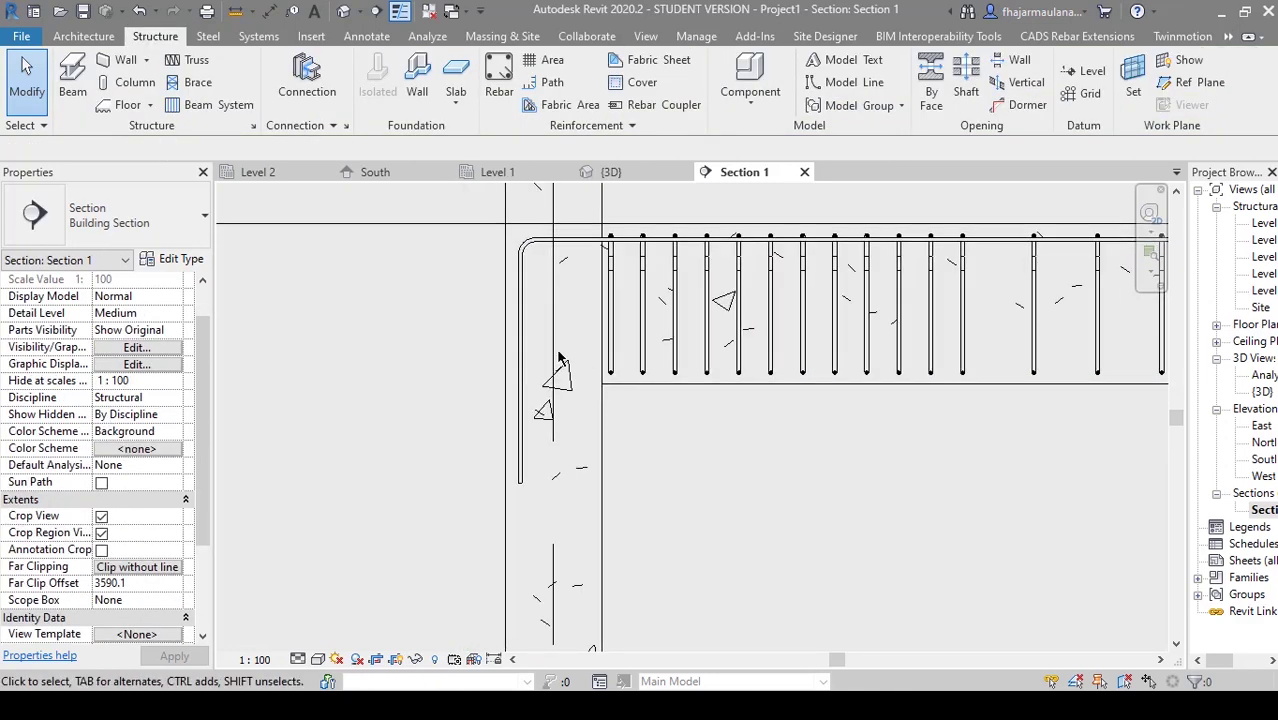
# - Shift the L-shaped bar's vertical leg inward to the left column's centreline
pyautogui.click(521, 370)
pyautogui.scroll(5, 522, 312)
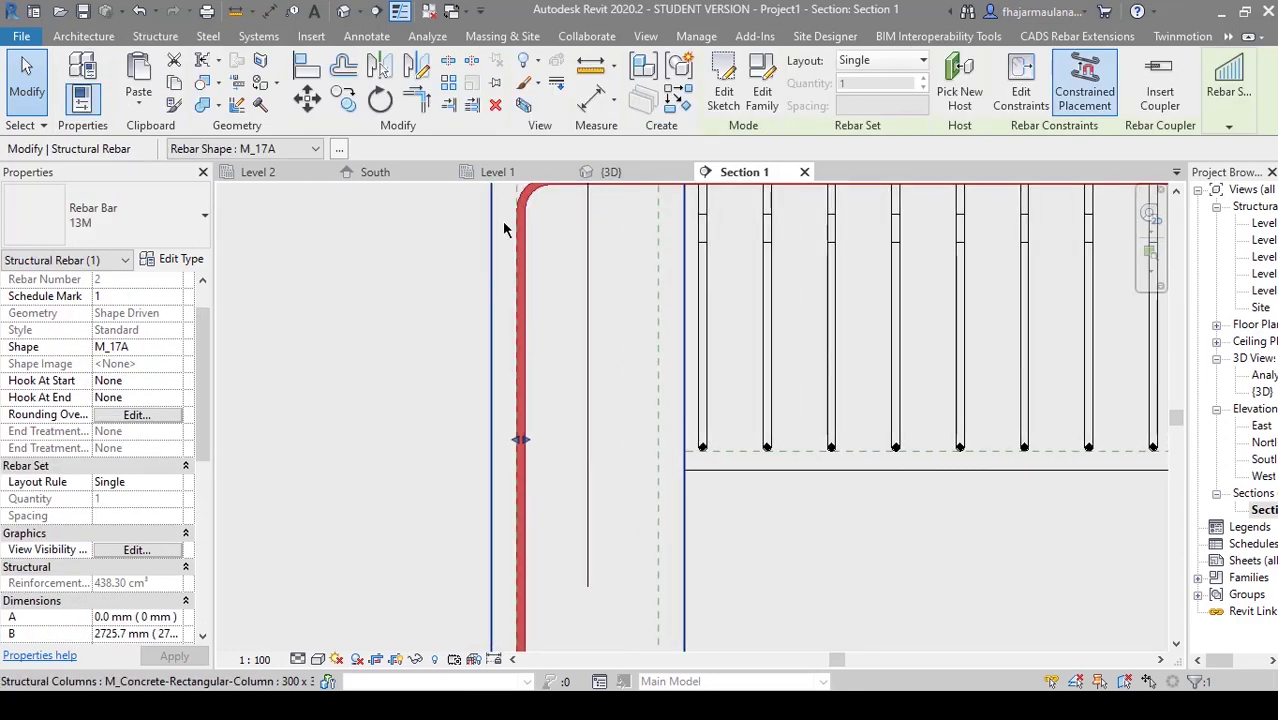
pyautogui.scroll(-4, 448, 407)
pyautogui.scroll(1, 491, 425)
pyautogui.moveTo(491, 422); pyautogui.dragTo(501, 360, button='middle')
pyautogui.scroll(1, 510, 450)
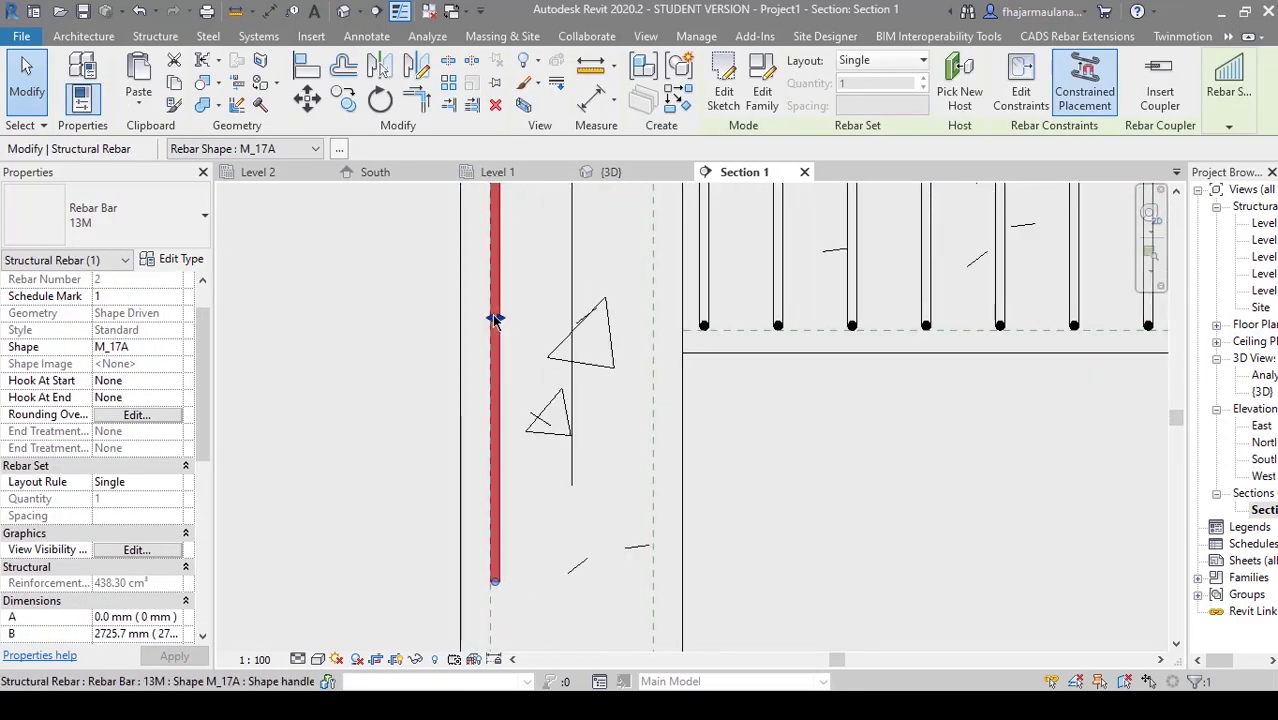
pyautogui.moveTo(495, 319); pyautogui.dragTo(572, 321)
pyautogui.scroll(-3, 623, 384)
pyautogui.scroll(-2, 466, 439)
pyautogui.moveTo(466, 439); pyautogui.dragTo(340, 453, button='middle')
pyautogui.scroll(-2, 340, 453)
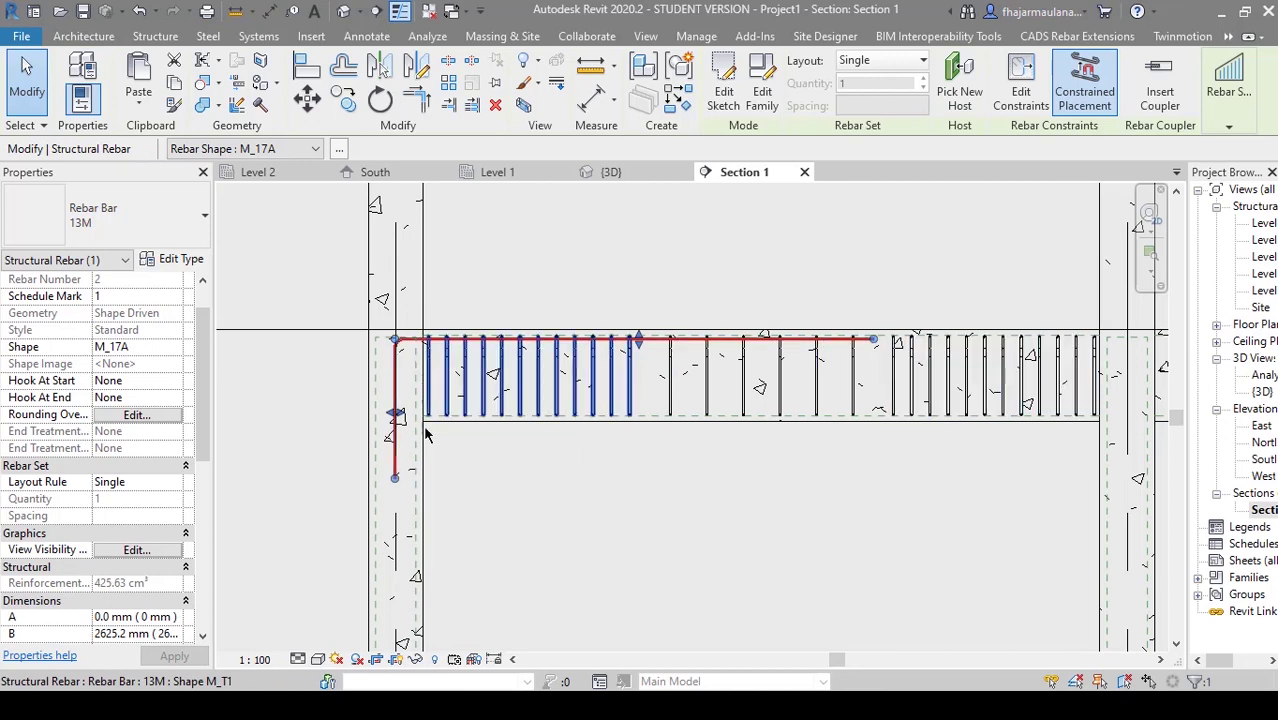
# - Move the L-shaped bar's vertical leg back to the column's outer cover line
pyautogui.scroll(2, 395, 414)
pyautogui.moveTo(395, 414); pyautogui.dragTo(598, 360, button='middle')
pyautogui.moveTo(598, 360); pyautogui.dragTo(550, 357)
pyautogui.scroll(2, 570, 360)
pyautogui.scroll(-2, 711, 500)
pyautogui.scroll(-2, 650, 516)
pyautogui.scroll(2, 585, 479)
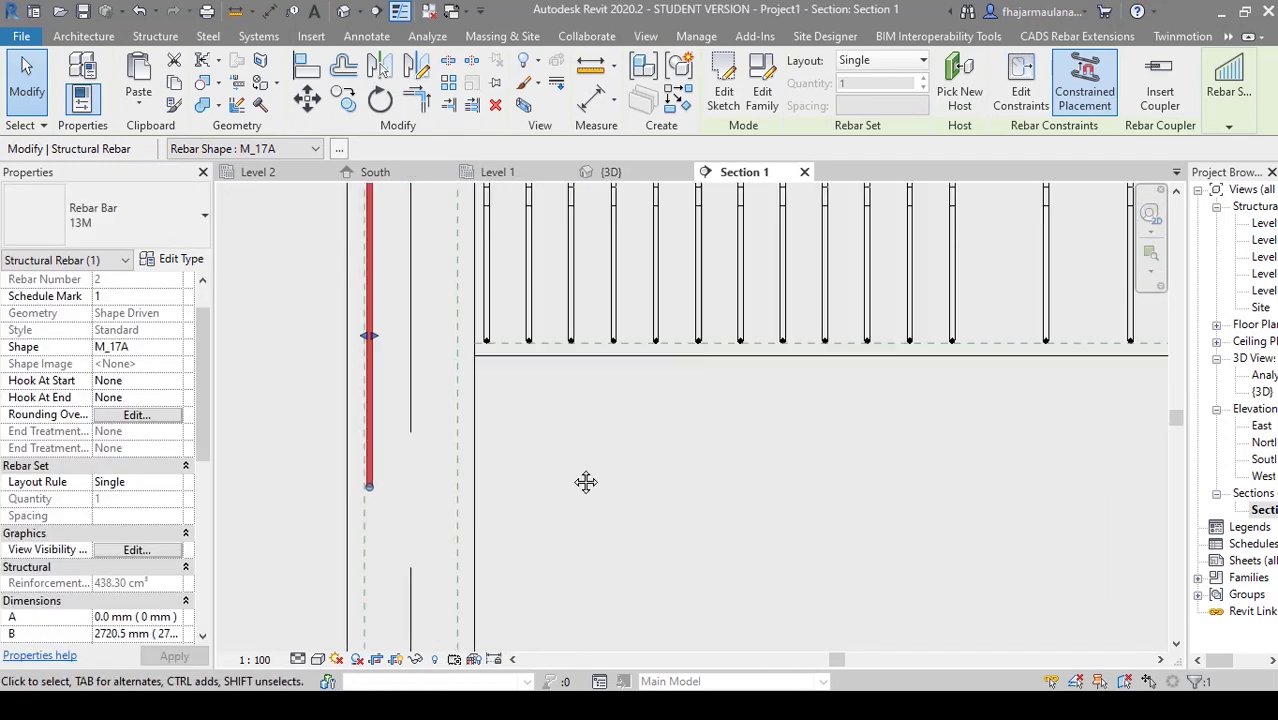
pyautogui.scroll(-1, 528, 485)
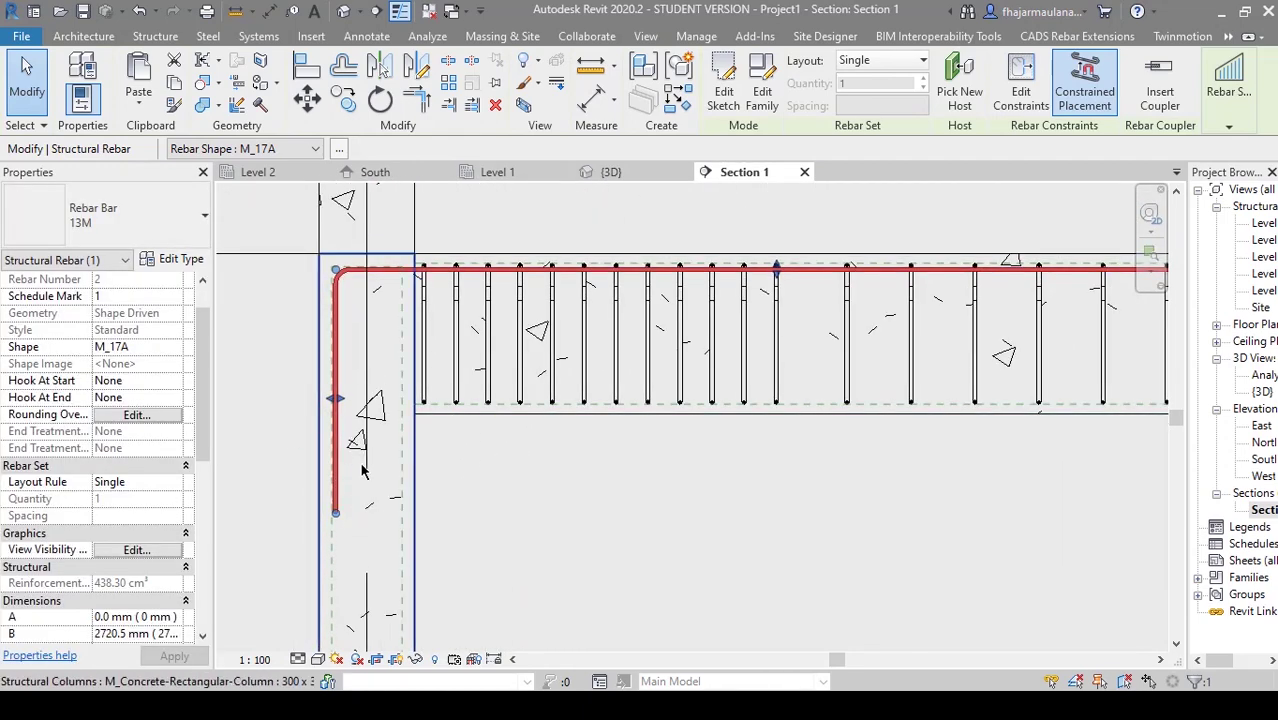
pyautogui.scroll(2, 360, 473)
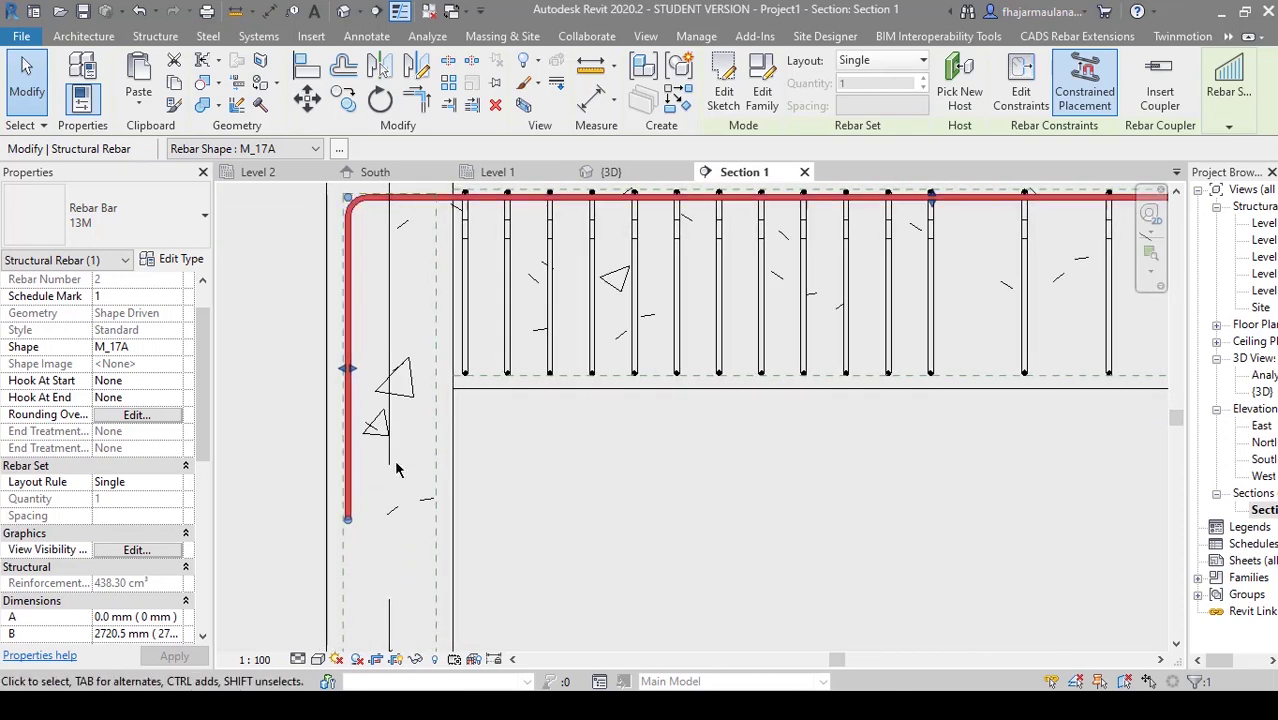
# - Open the L-shaped bar's constraints for editing and inspect its handles along the beam and column
pyautogui.click(1021, 95)
pyautogui.moveTo(498, 464); pyautogui.dragTo(530, 450, button='middle')
pyautogui.scroll(4, 375, 526)
pyautogui.scroll(-5, 416, 487)
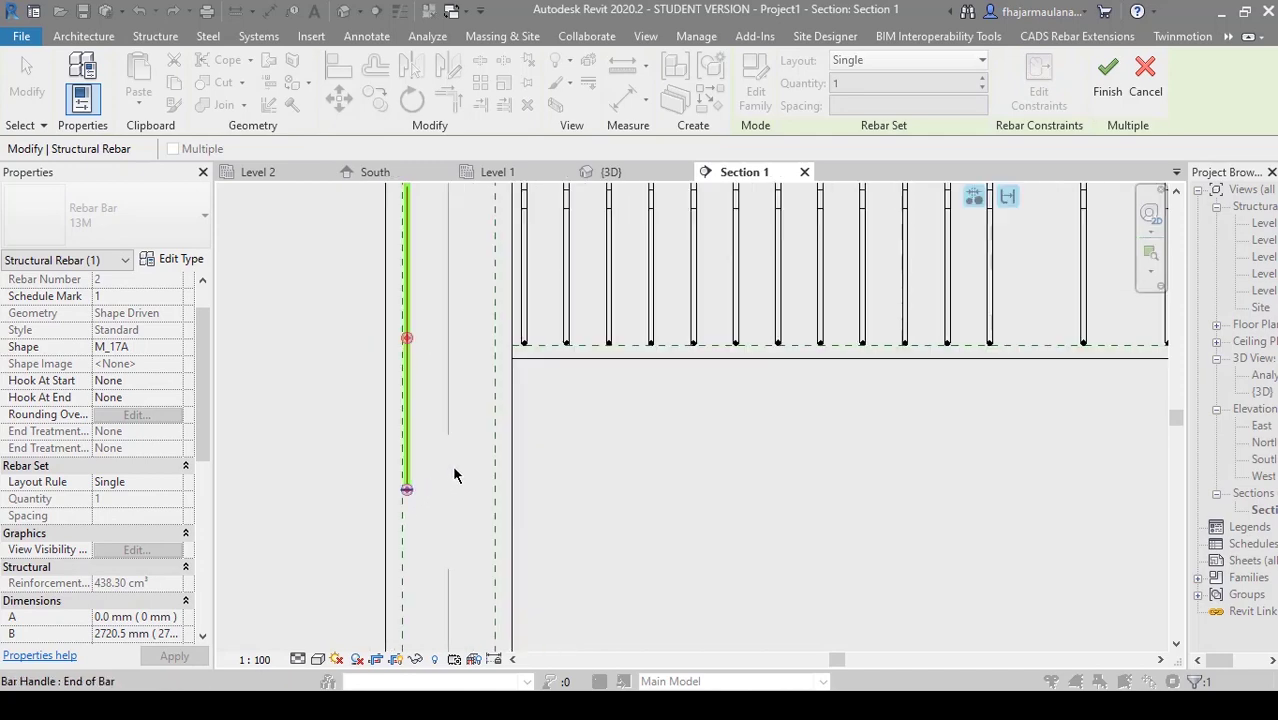
pyautogui.moveTo(454, 471); pyautogui.dragTo(390, 547, button='middle')
pyautogui.moveTo(871, 360); pyautogui.dragTo(539, 378, button='middle')
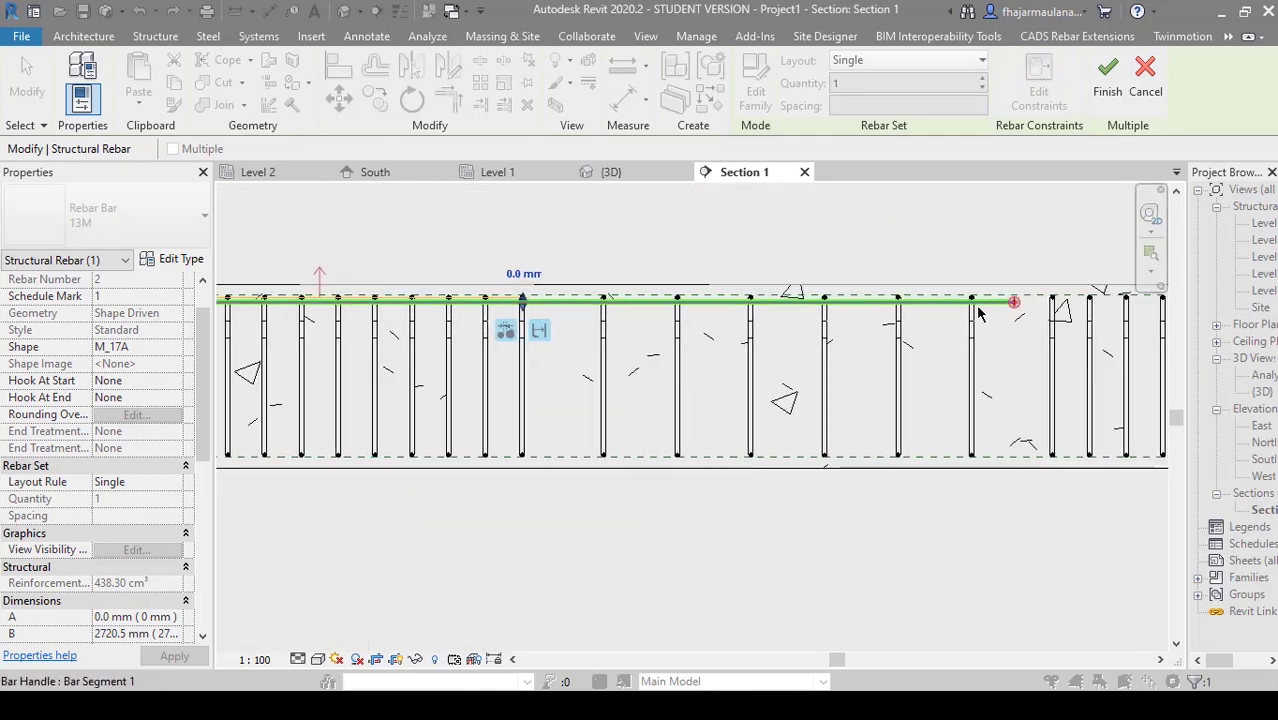
pyautogui.moveTo(816, 377); pyautogui.dragTo(1076, 357, button='middle')
pyautogui.scroll(1, 550, 417)
pyautogui.moveTo(550, 417); pyautogui.dragTo(977, 389, button='middle')
pyautogui.scroll(1, 616, 445)
# - Try a -20 mm constraint offset on the bar's vertical leg, shift the leg back inward and discard the constraint edits
pyautogui.click(607, 386)
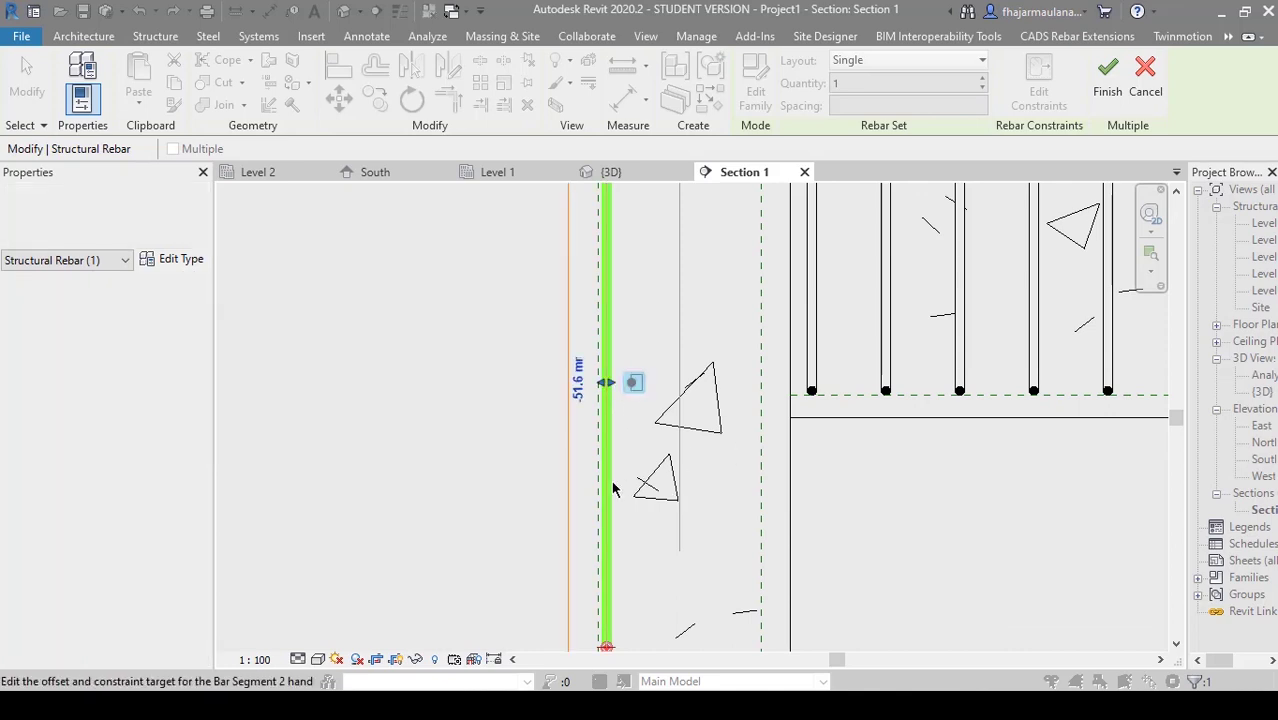
pyautogui.click(578, 392)
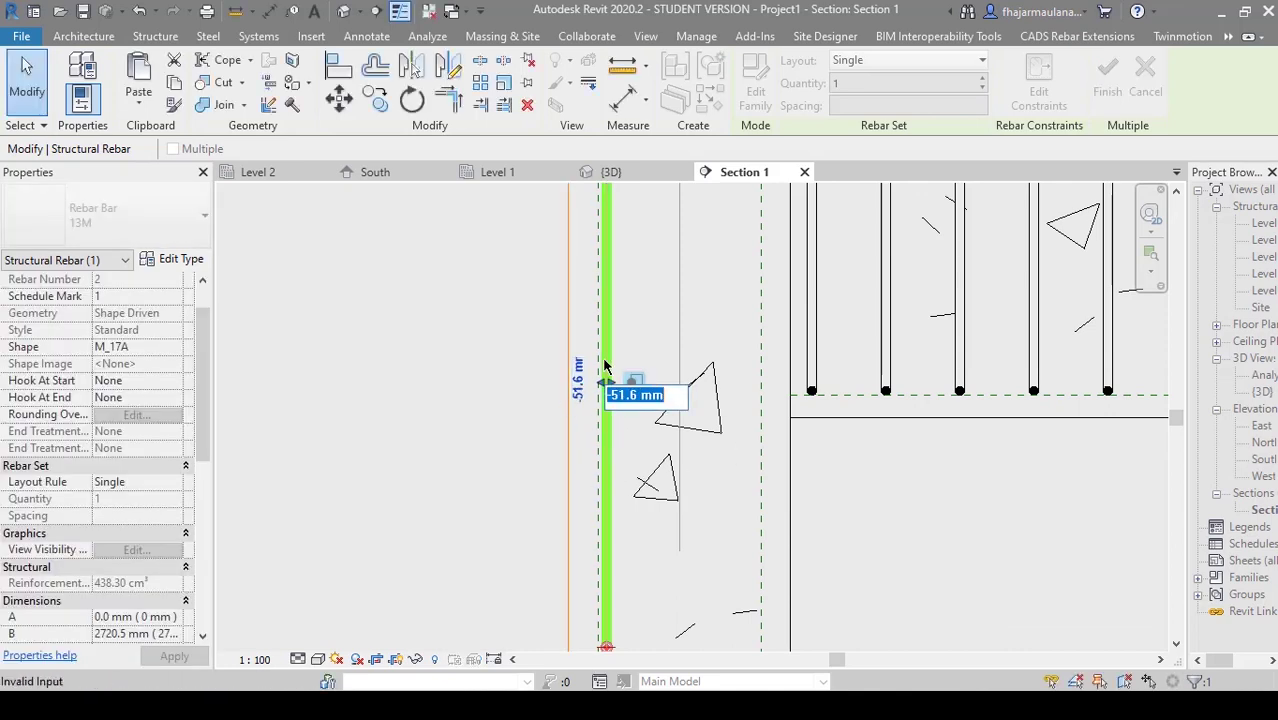
pyautogui.scroll(1, 600, 360)
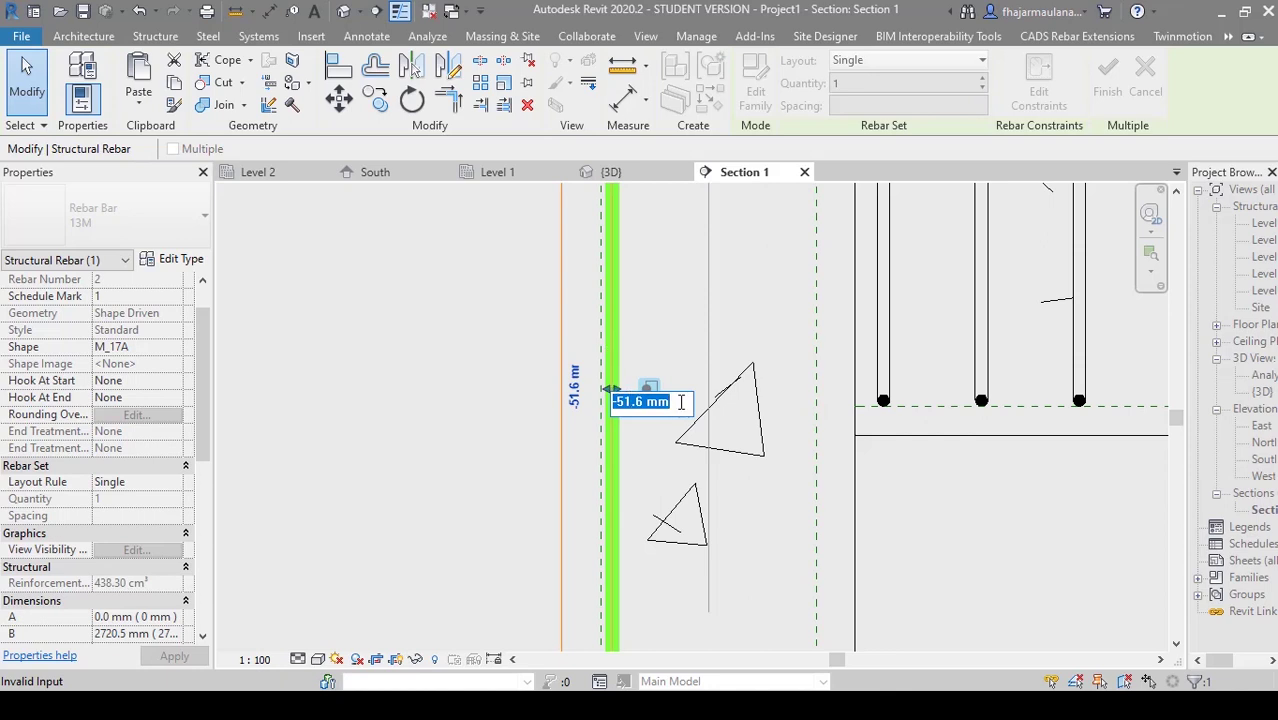
pyautogui.write('-20\\')
pyautogui.press('Return')
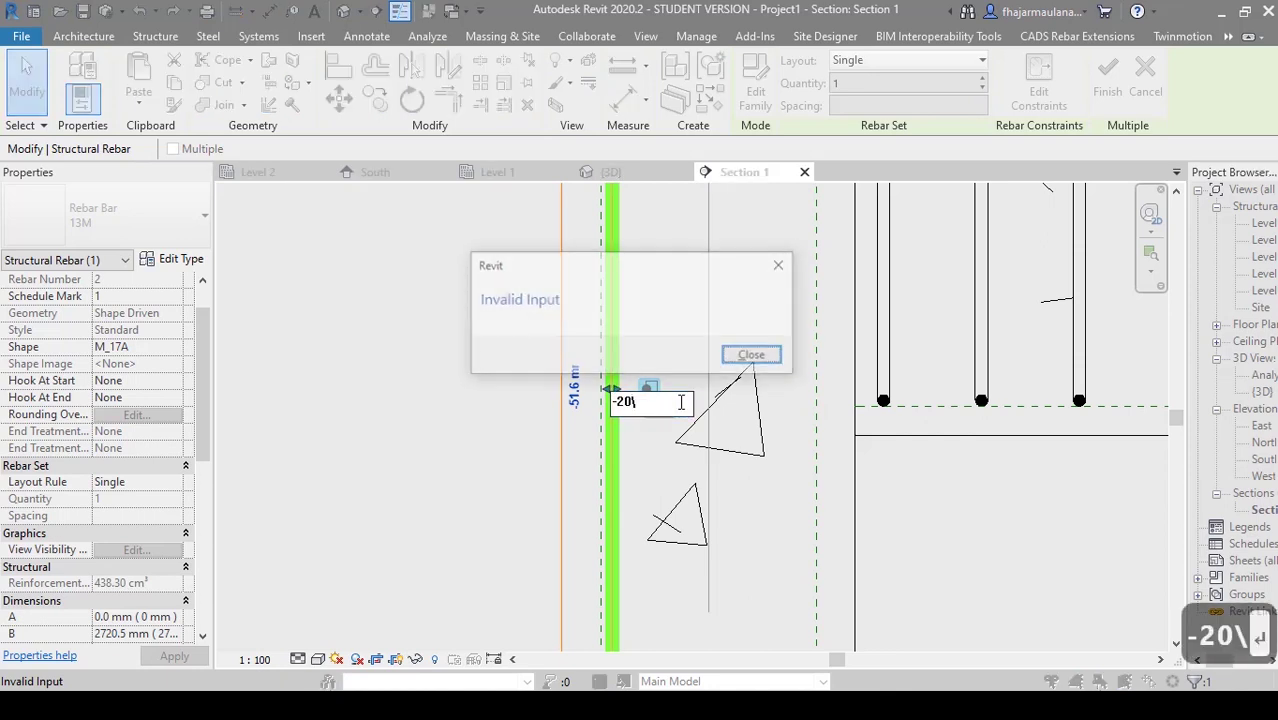
pyautogui.press('Return')
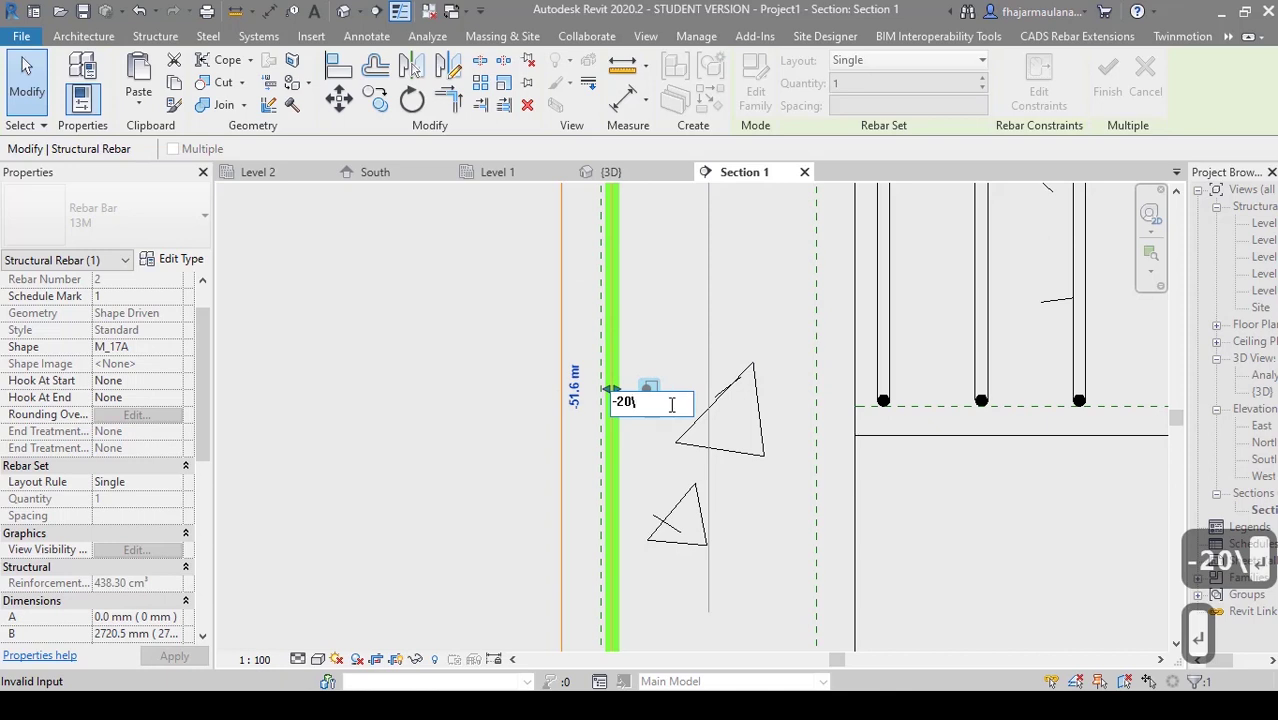
pyautogui.press('BackSpace')
pyautogui.press('Return')
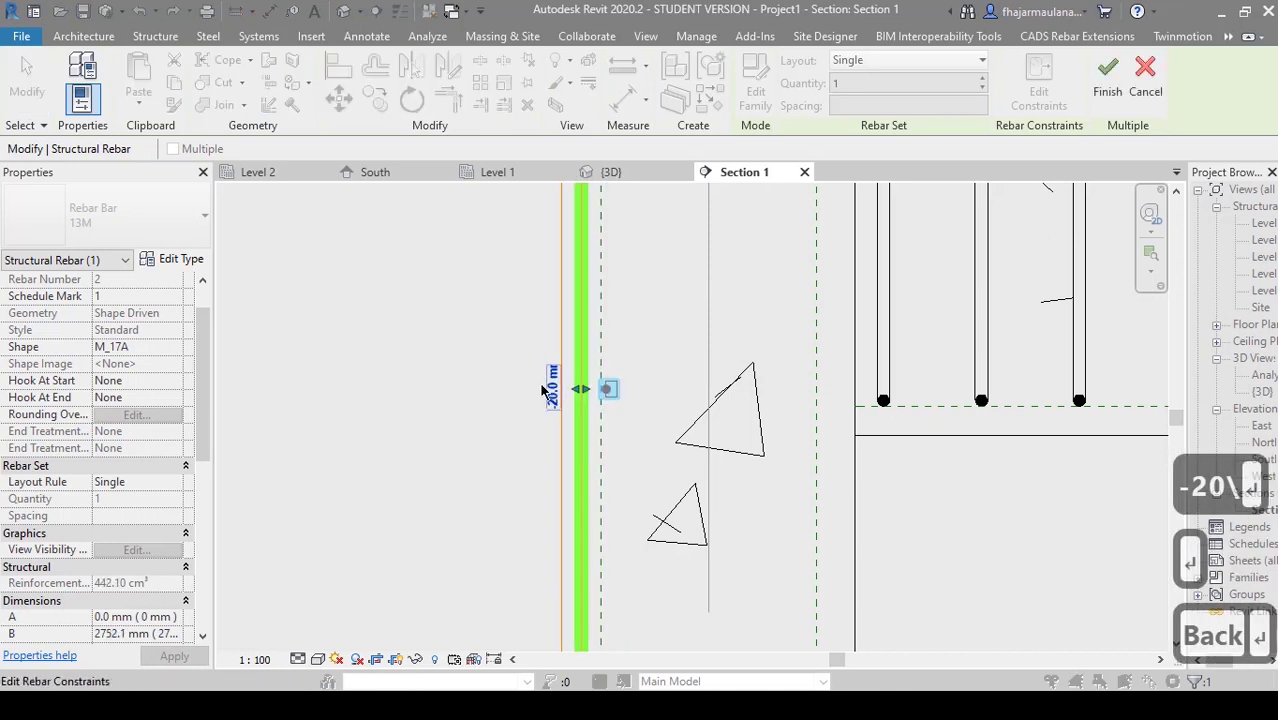
pyautogui.moveTo(585, 390); pyautogui.dragTo(608, 392)
pyautogui.press('Escape')
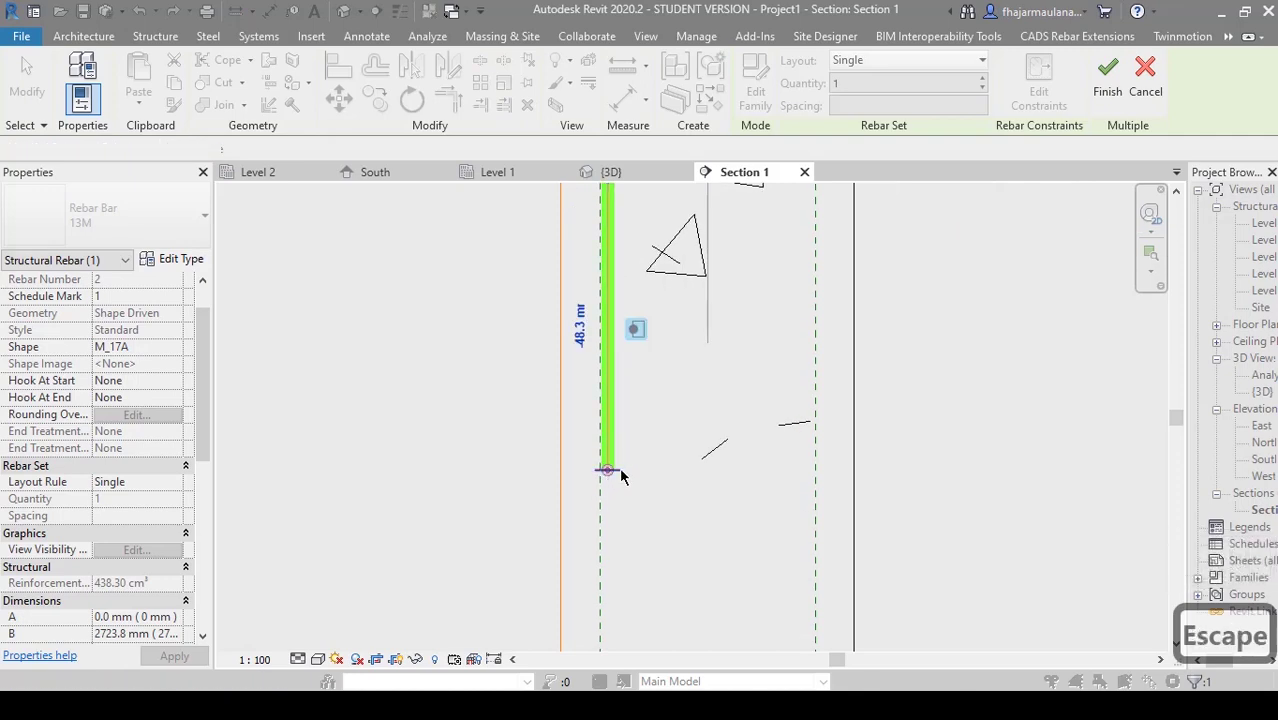
# - Constrain the L-shaped bar's lower end at a 300 mm offset from the beam's underside and finish the constraint editing
pyautogui.click(1021, 90)
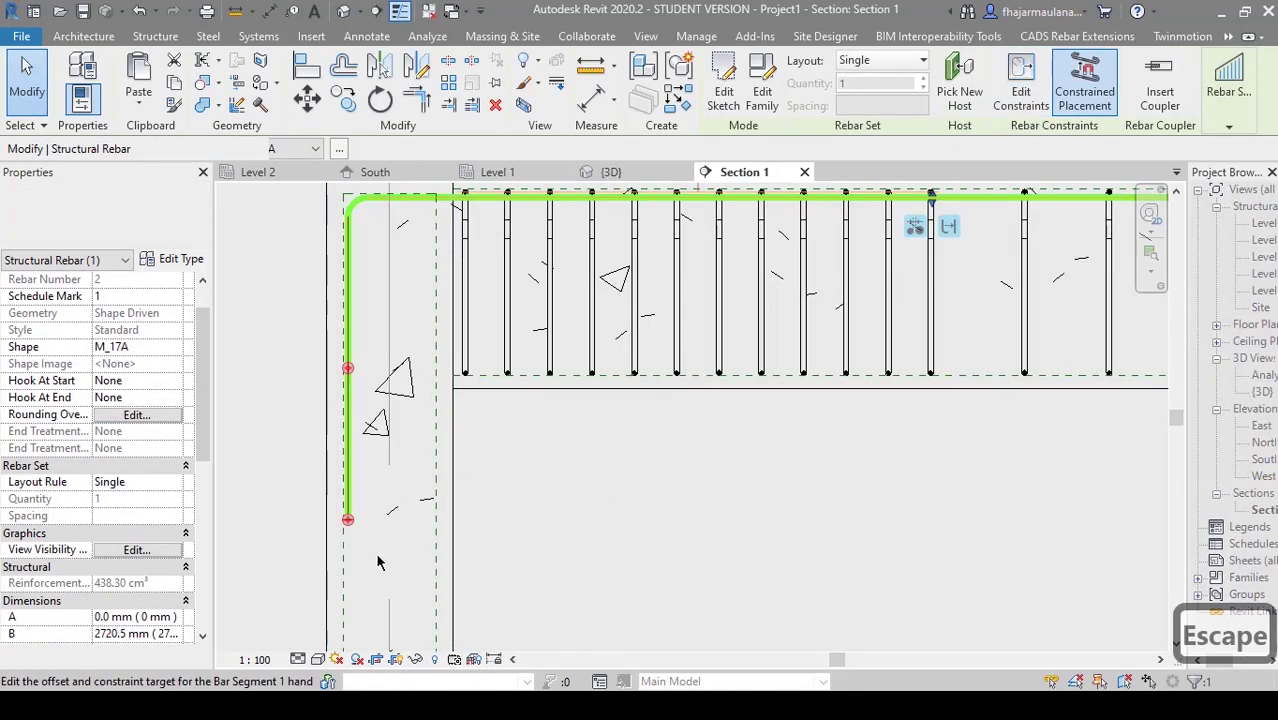
pyautogui.click(349, 523)
pyautogui.scroll(1, 448, 508)
pyautogui.moveTo(448, 508); pyautogui.dragTo(501, 505, button='middle')
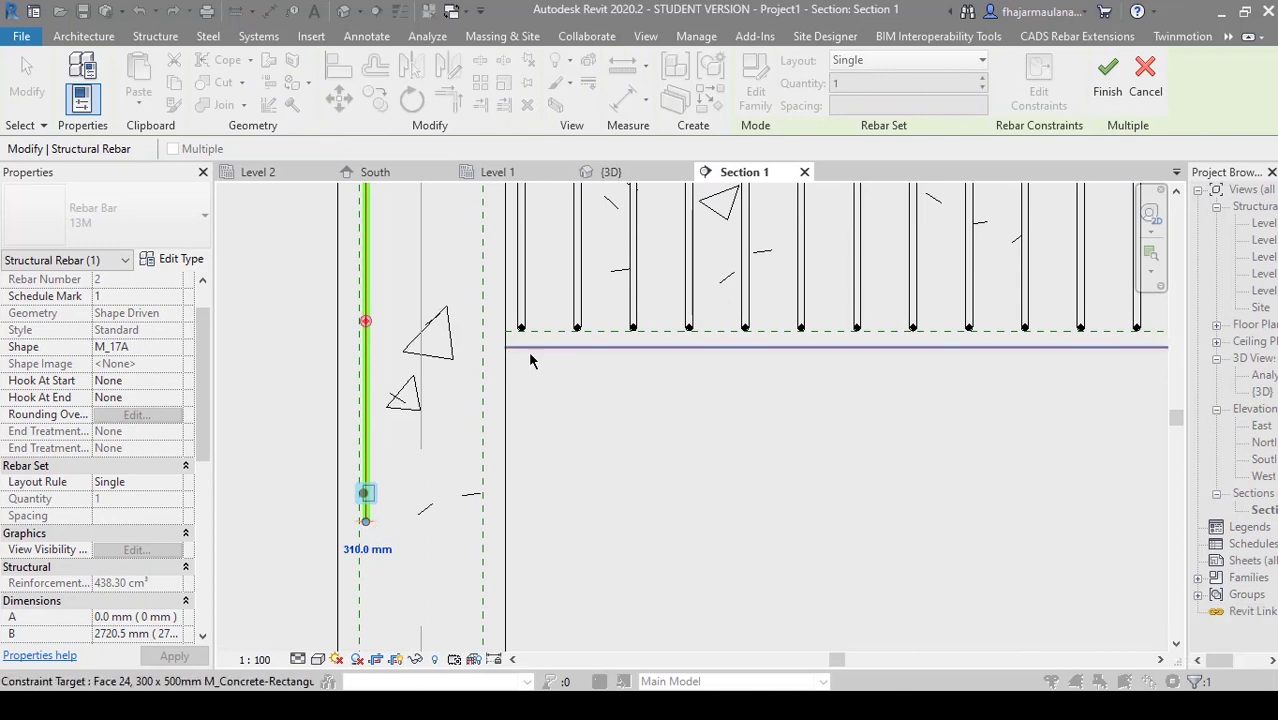
pyautogui.moveTo(528, 357); pyautogui.dragTo(600, 381, button='middle')
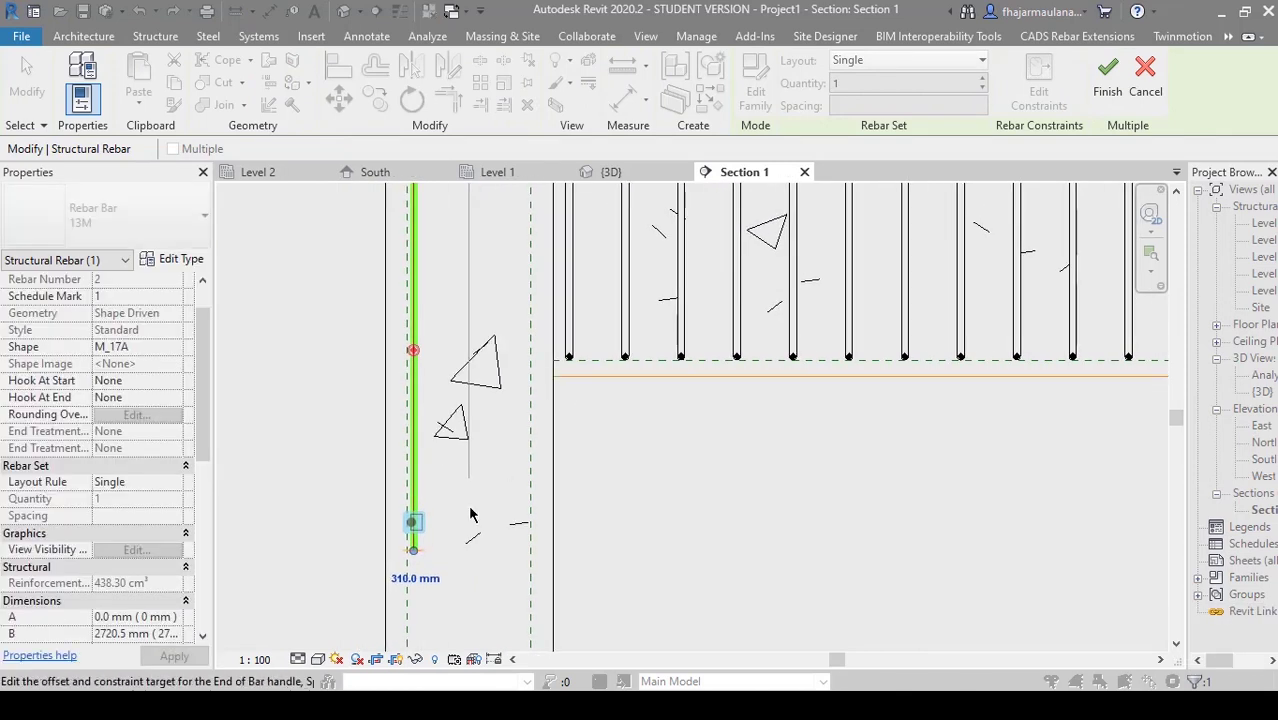
pyautogui.moveTo(366, 608); pyautogui.dragTo(408, 578, button='middle')
pyautogui.click(456, 550)
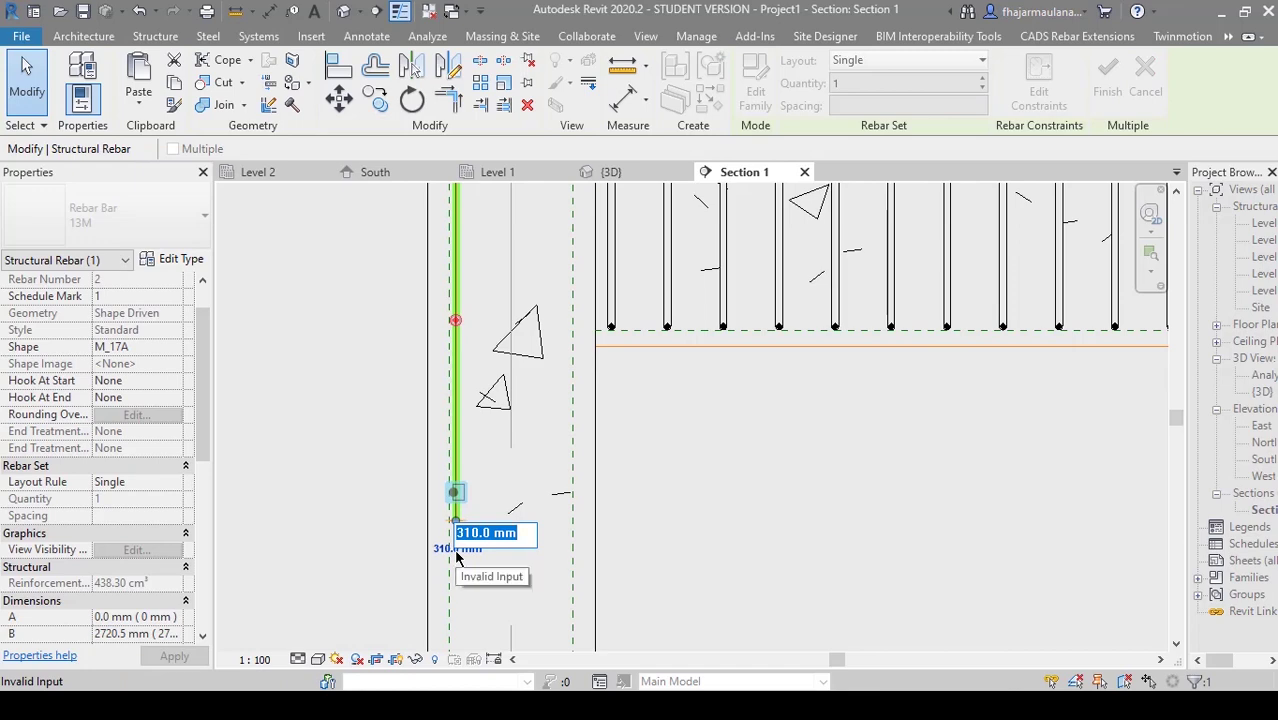
pyautogui.write('300')
pyautogui.press('Return')
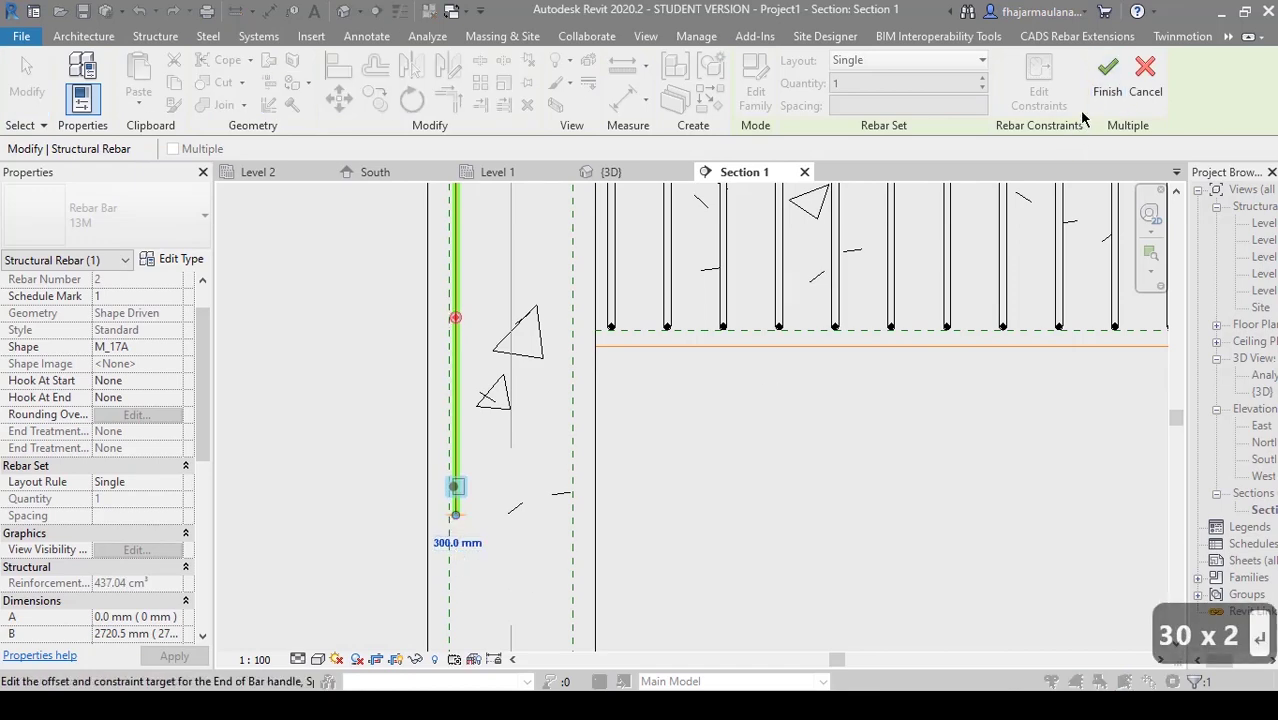
pyautogui.moveTo(604, 519); pyautogui.dragTo(573, 516, button='middle')
pyautogui.press('Escape')
pyautogui.press('Escape')
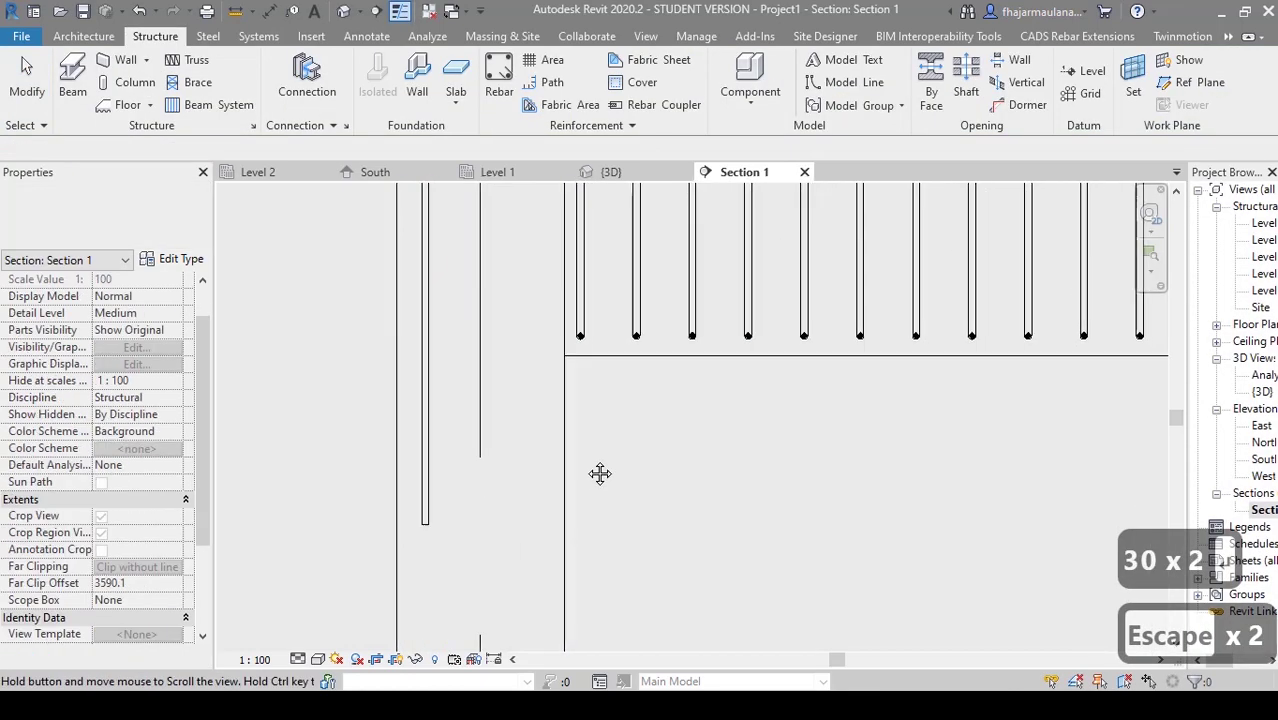
# - Add an aligned dimension from the beam's underside to the lower end of the L-shaped bar beside the left column
pyautogui.press('i')
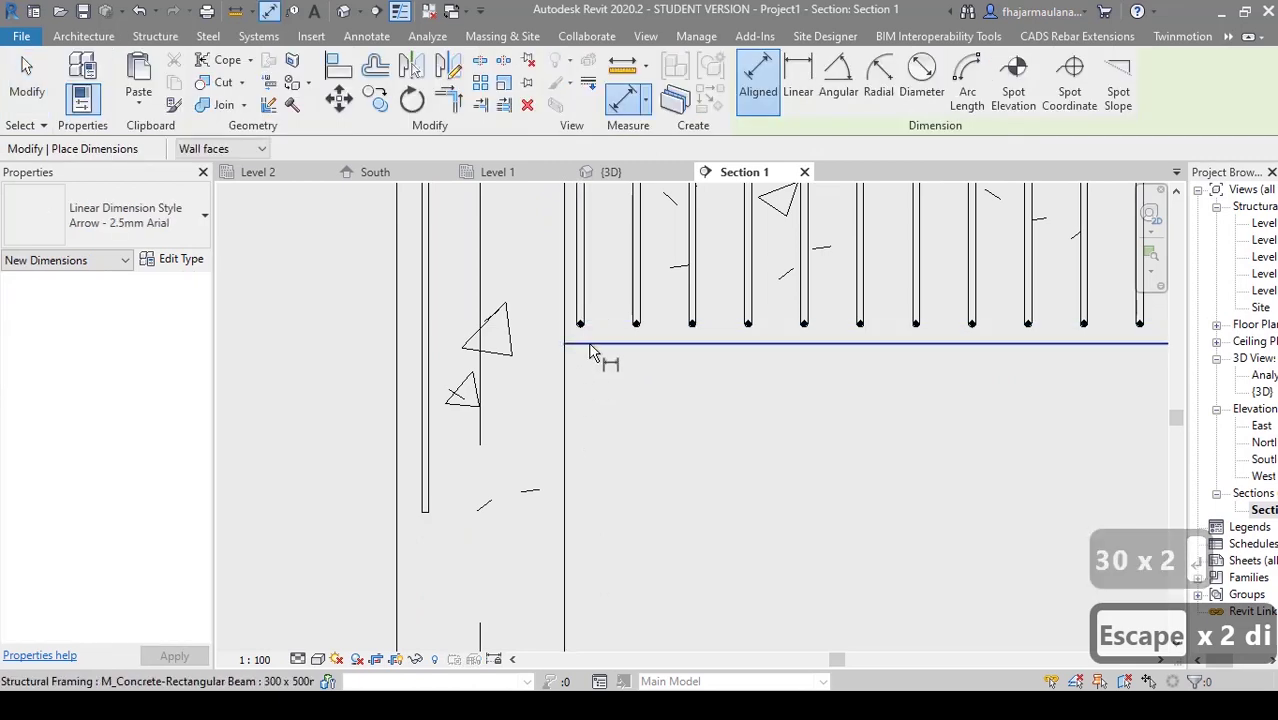
pyautogui.scroll(3, 422, 533)
pyautogui.scroll(-2, 382, 458)
pyautogui.scroll(5, 367, 517)
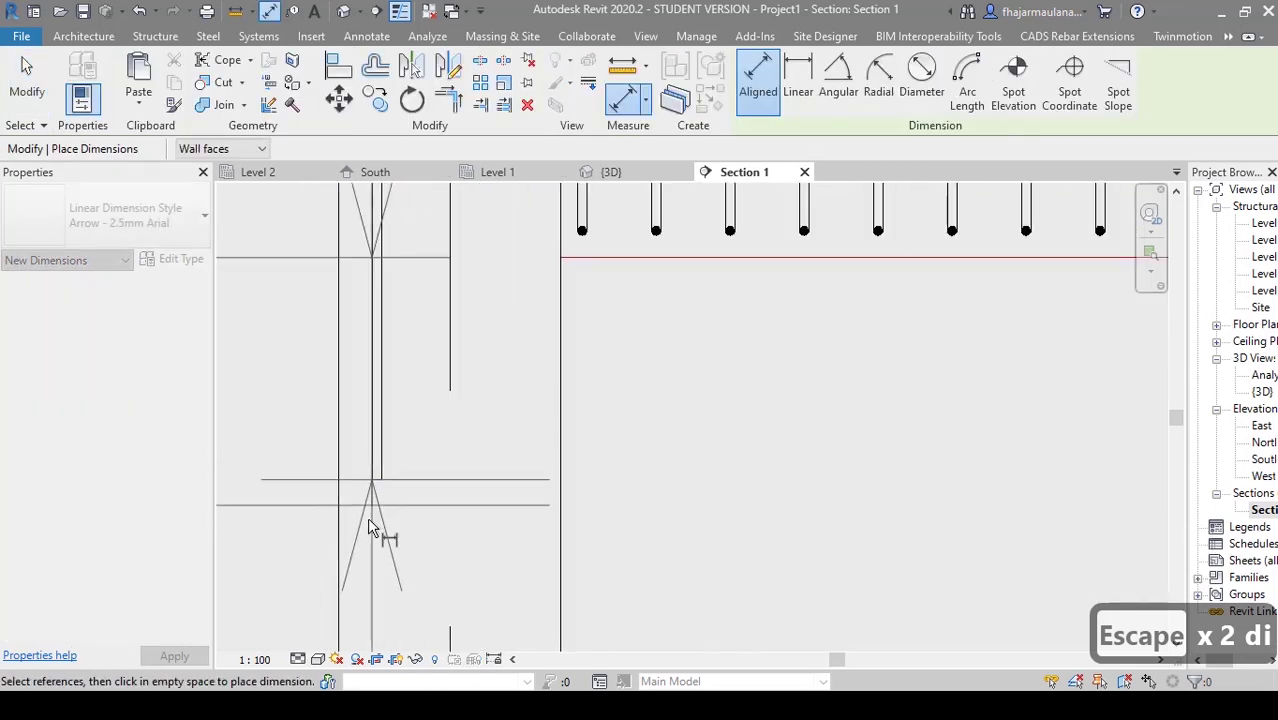
pyautogui.click(595, 577)
pyautogui.scroll(-3, 516, 514)
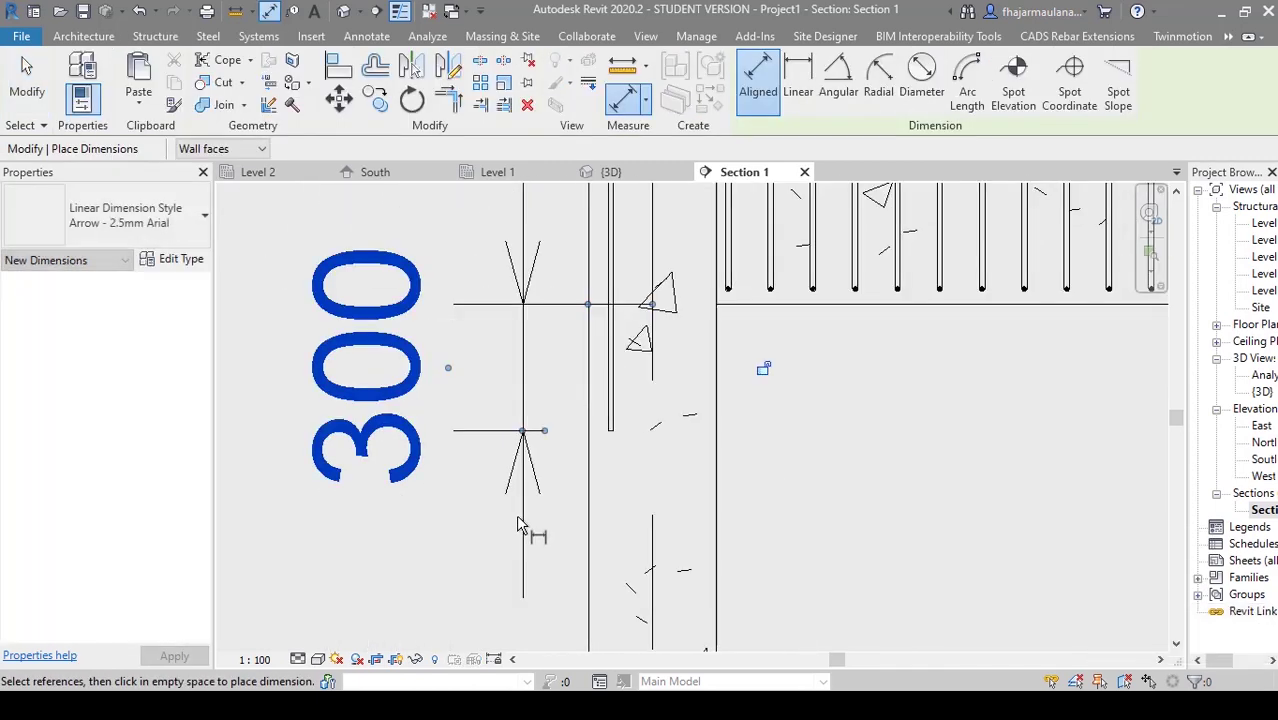
pyautogui.press('Escape')
pyautogui.press('Escape')
# - Set the section view's scale to 1:50
pyautogui.click(300, 660)
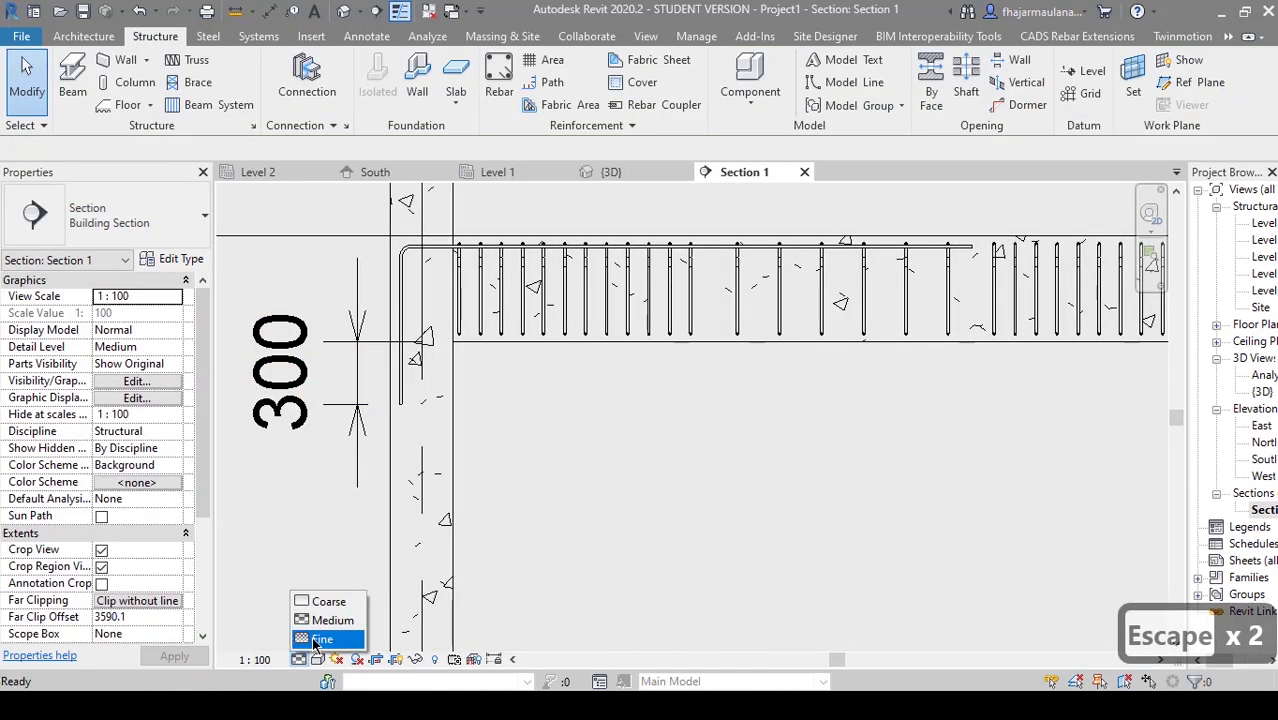
pyautogui.click(271, 664)
pyautogui.press('Escape')
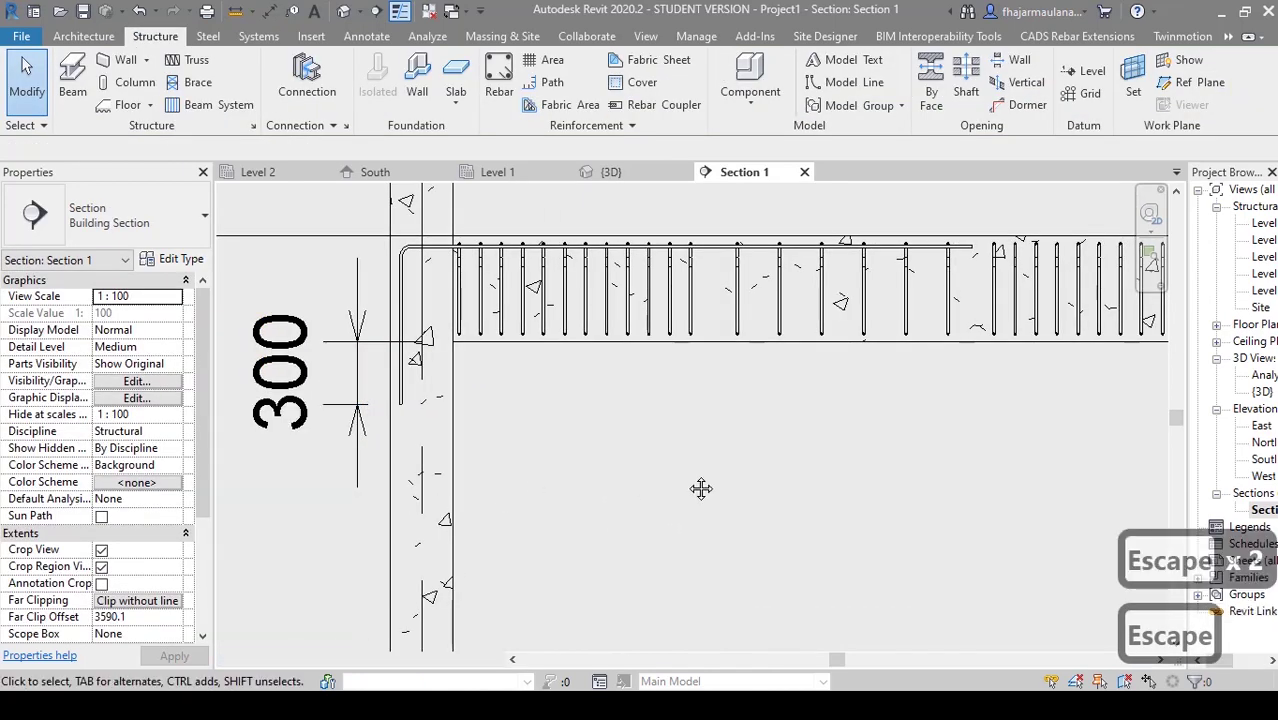
pyautogui.moveTo(699, 488); pyautogui.dragTo(889, 488, button='middle')
pyautogui.click(254, 660)
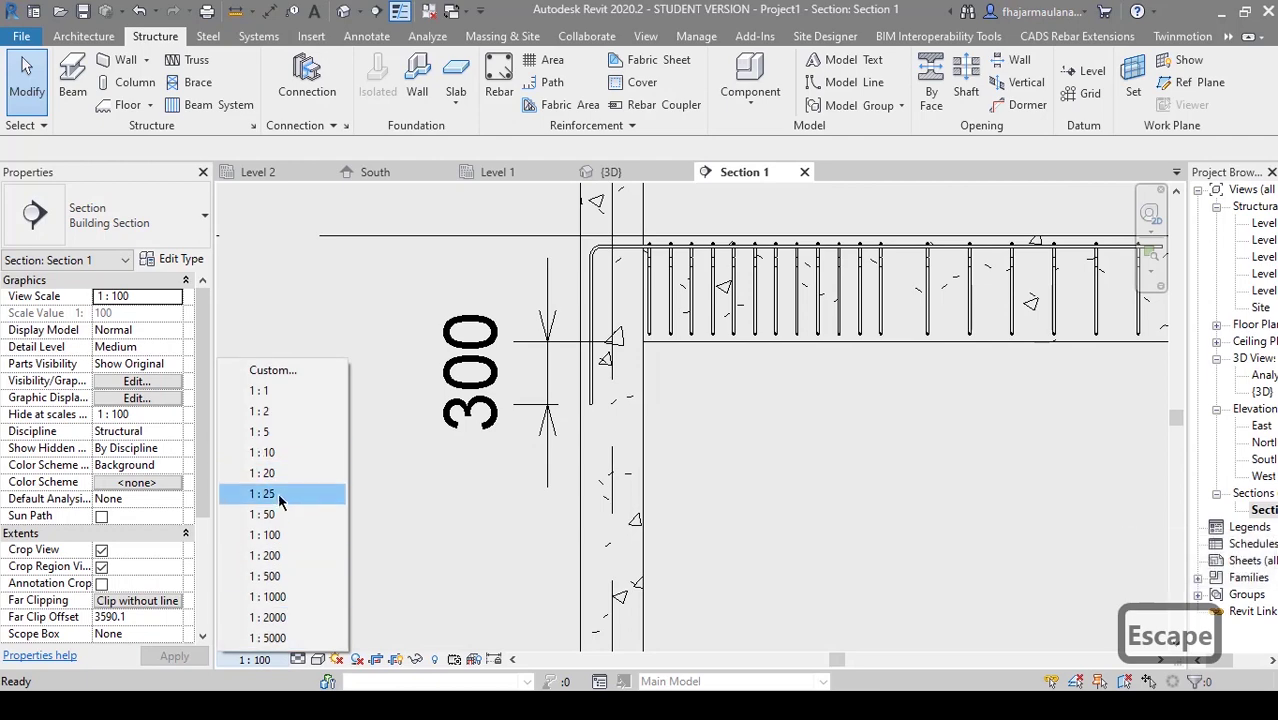
pyautogui.click(255, 514)
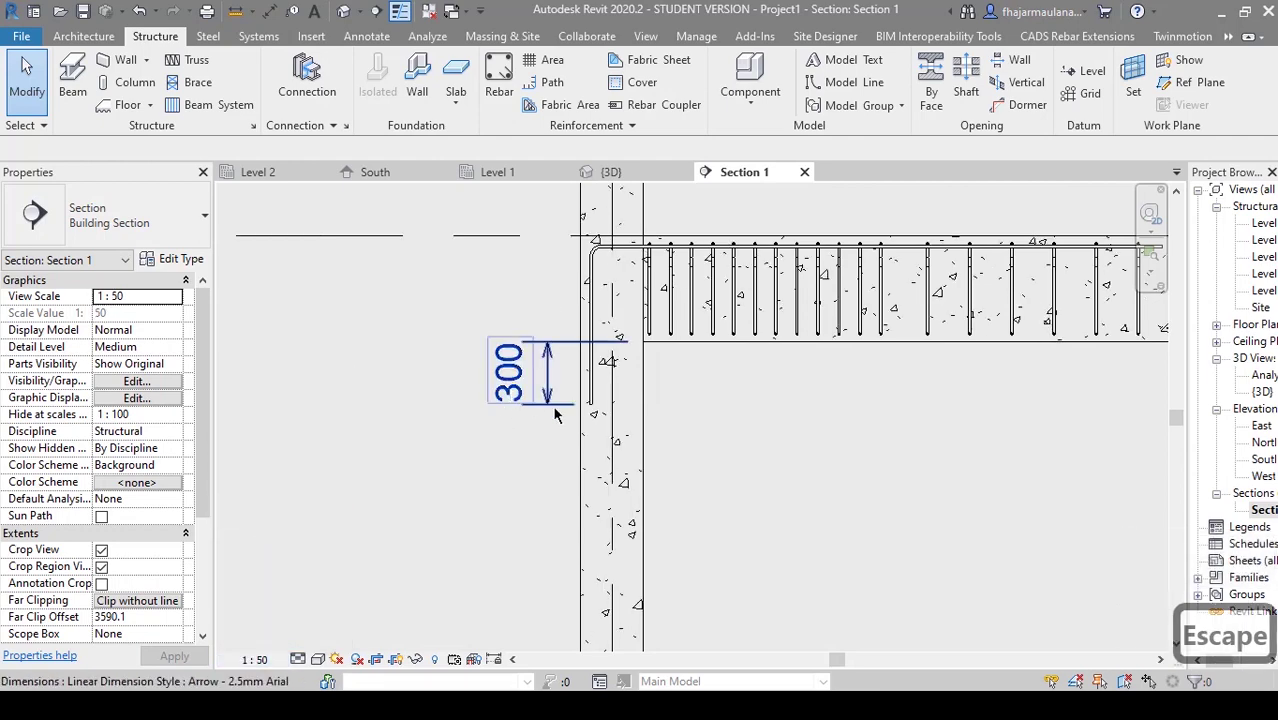
pyautogui.press('Escape')
# - Choose the straight M_00 rebar shape and switch to a sketched bar hosted by the 300 x 500mm beam
pyautogui.moveTo(622, 351); pyautogui.dragTo(411, 473, button='middle')
pyautogui.press('Escape')
pyautogui.moveTo(503, 466); pyautogui.dragTo(643, 463, button='middle')
pyautogui.scroll(-2, 605, 479)
pyautogui.press('Escape')
pyautogui.press('Escape')
pyautogui.scroll(3, 650, 462)
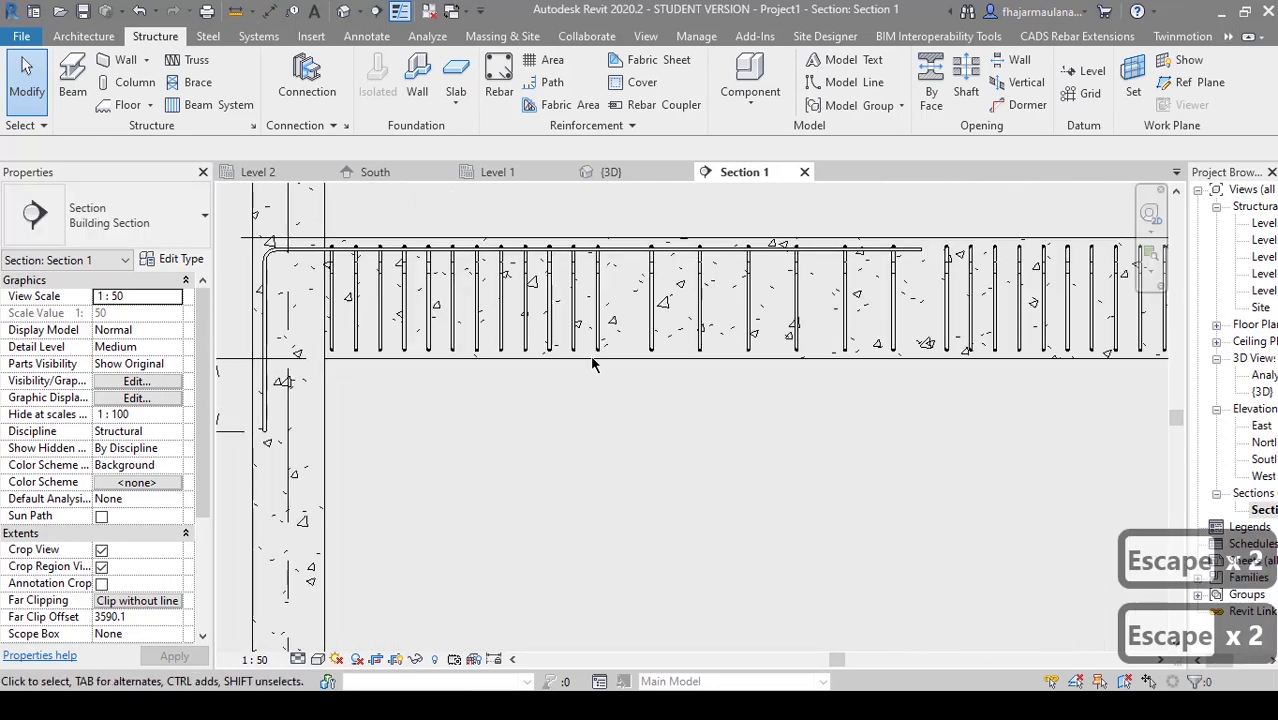
pyautogui.click(697, 442)
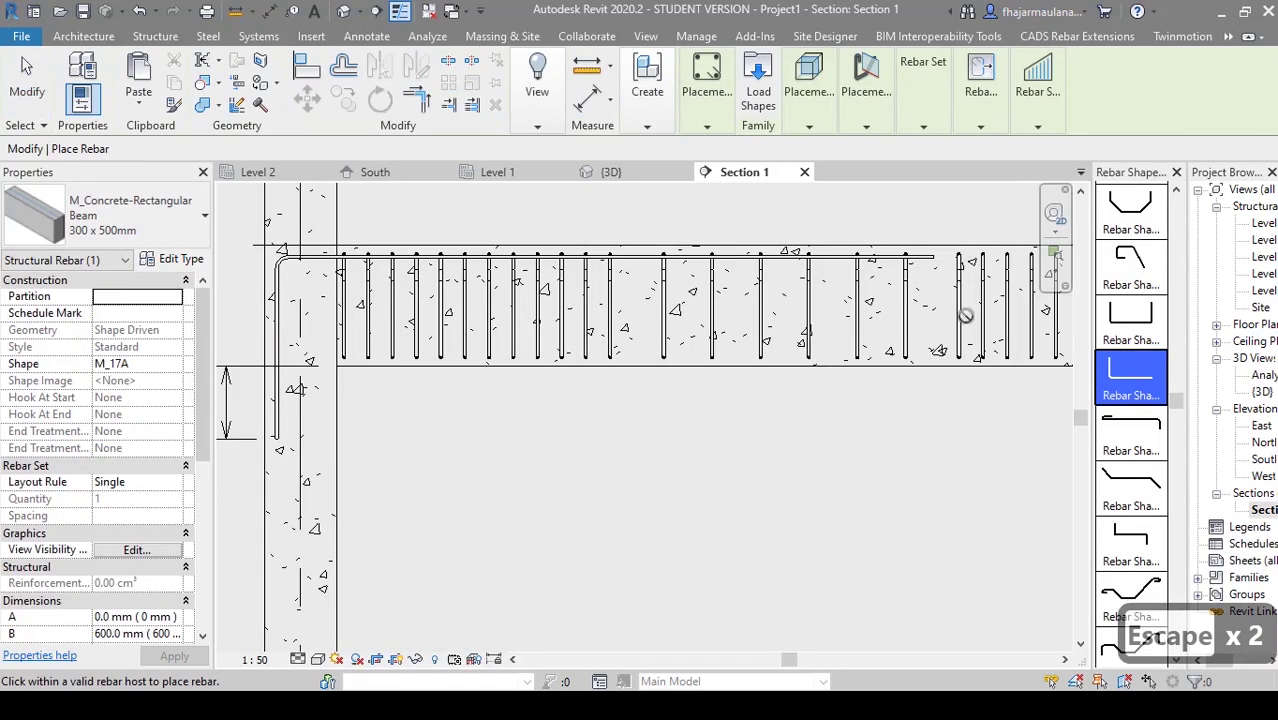
pyautogui.scroll(2, 1110, 337)
pyautogui.moveTo(1182, 378); pyautogui.dragTo(1178, 224)
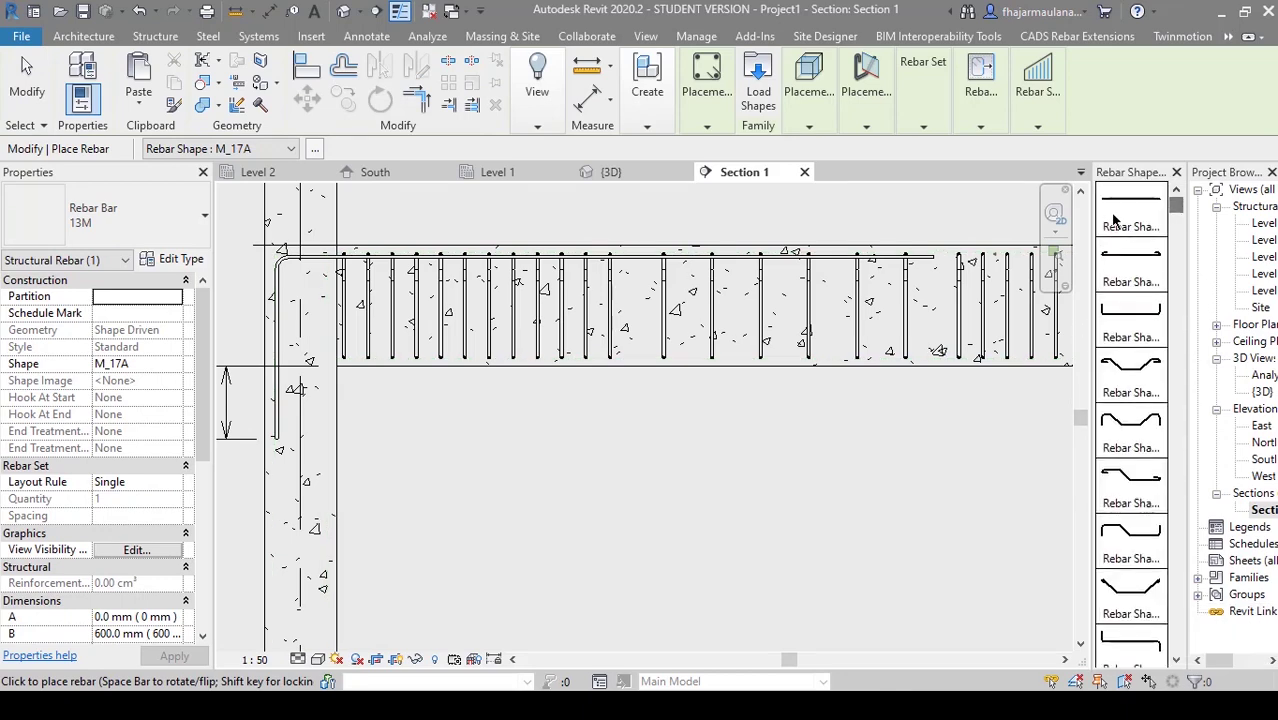
pyautogui.click(1114, 218)
pyautogui.scroll(1, 672, 218)
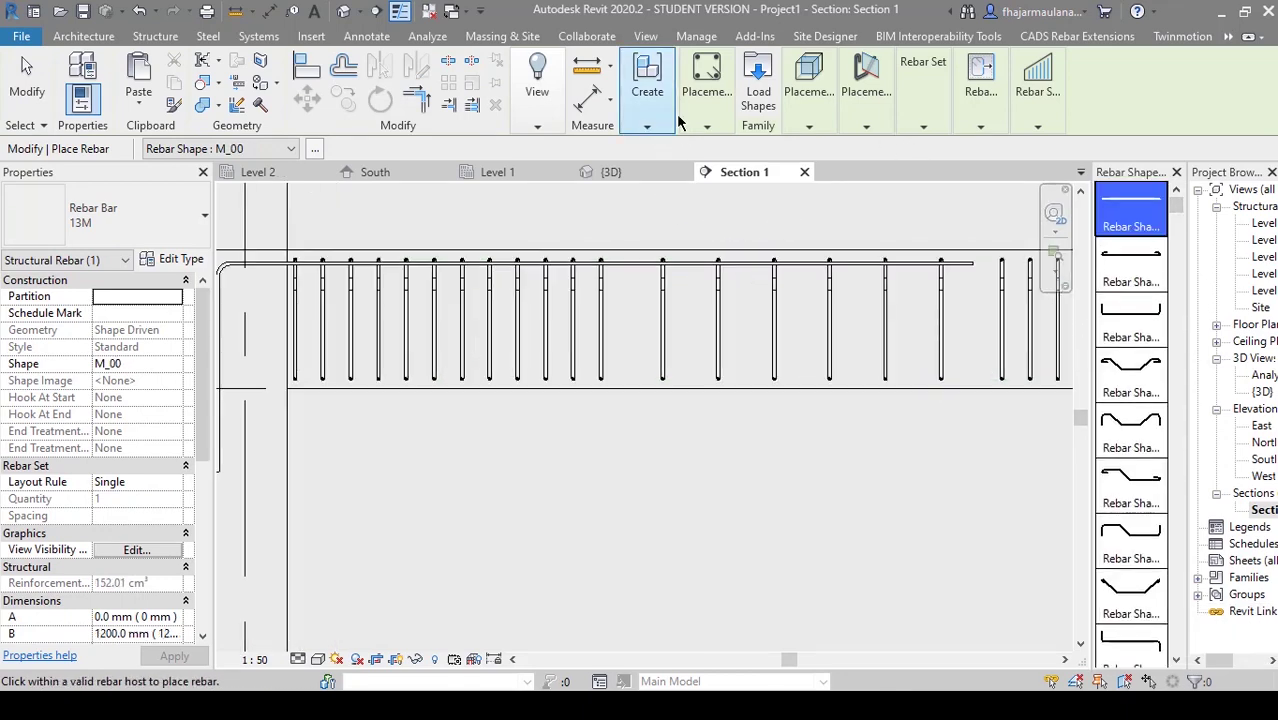
pyautogui.click(694, 114)
pyautogui.click(722, 202)
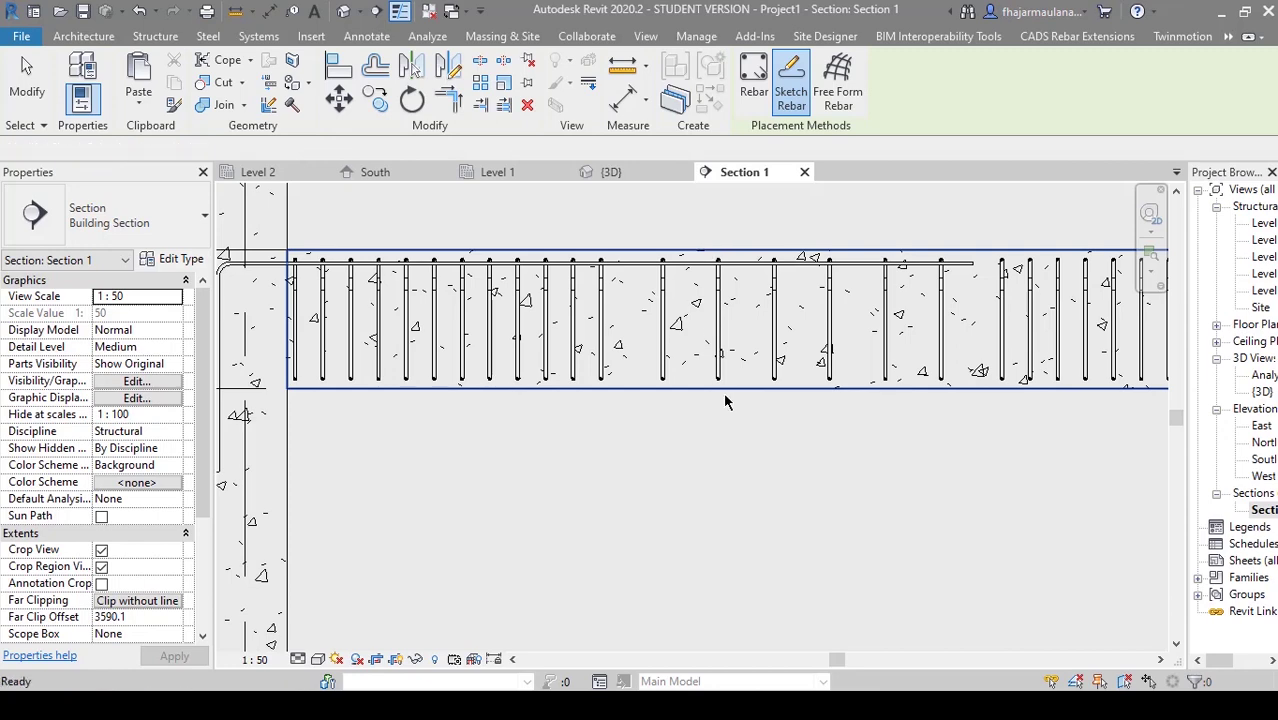
pyautogui.click(724, 400)
# - Sketch a straight 13M bar along the beam's bottom reinforcement line, from the right column's centreline to the L-bar's leg in the left column
pyautogui.scroll(-3, 722, 402)
pyautogui.moveTo(744, 411); pyautogui.dragTo(776, 395, button='middle')
pyautogui.scroll(1, 892, 379)
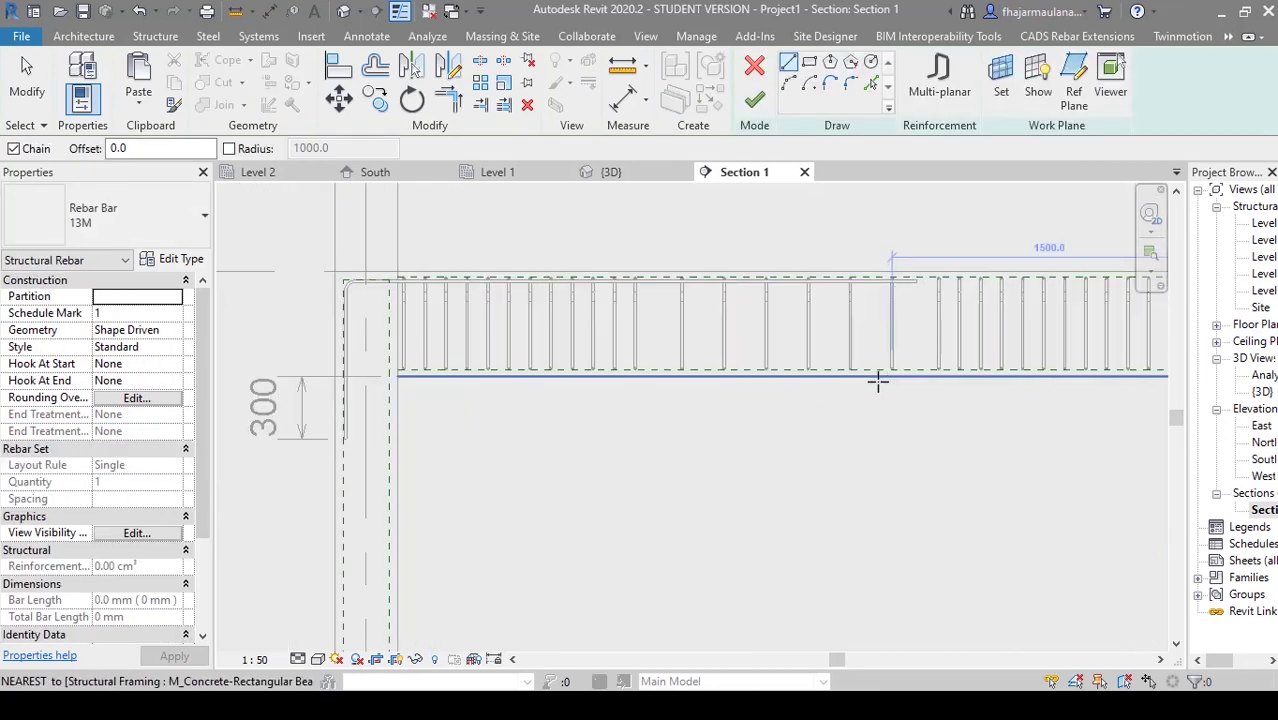
pyautogui.moveTo(878, 381)
pyautogui.mouseDown(button='middle')
pyautogui.moveTo(543, 383)
pyautogui.moveTo(1062, 375)
pyautogui.mouseUp(button='middle')
pyautogui.click(868, 375)
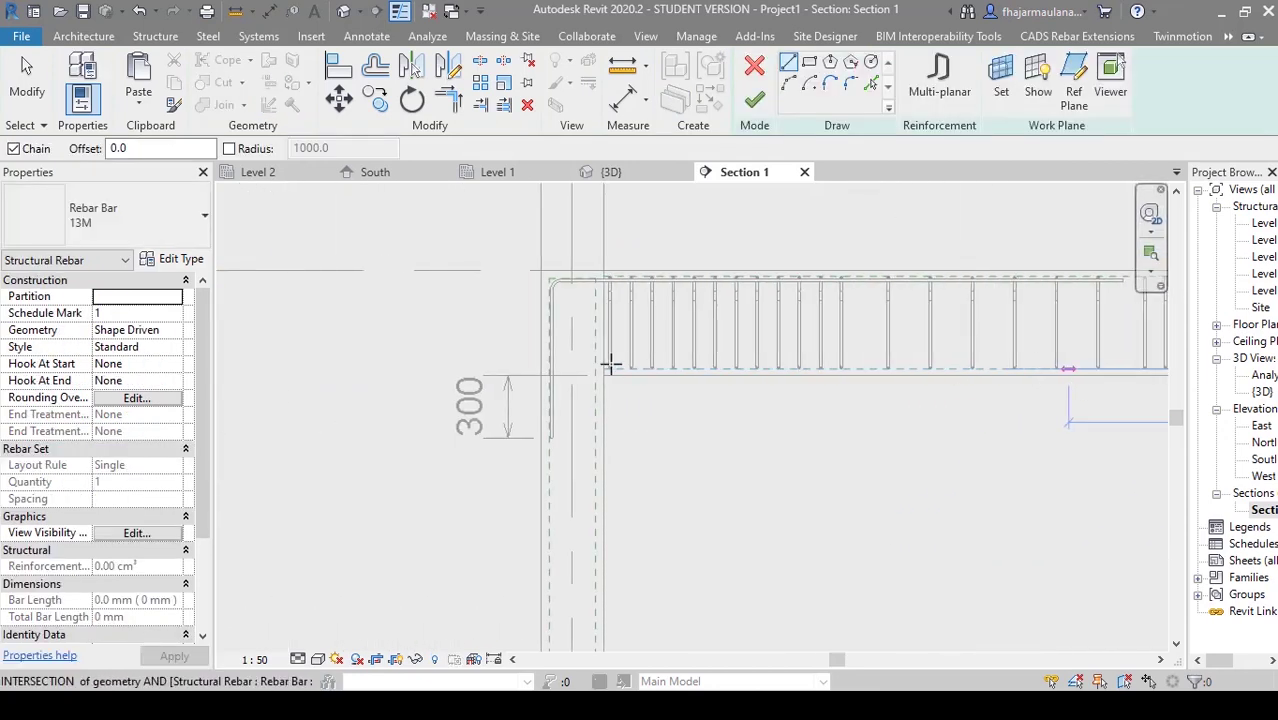
pyautogui.click(559, 366)
pyautogui.moveTo(730, 410); pyautogui.dragTo(548, 405, button='middle')
pyautogui.scroll(-2, 548, 405)
pyautogui.press('Escape')
pyautogui.press('Escape')
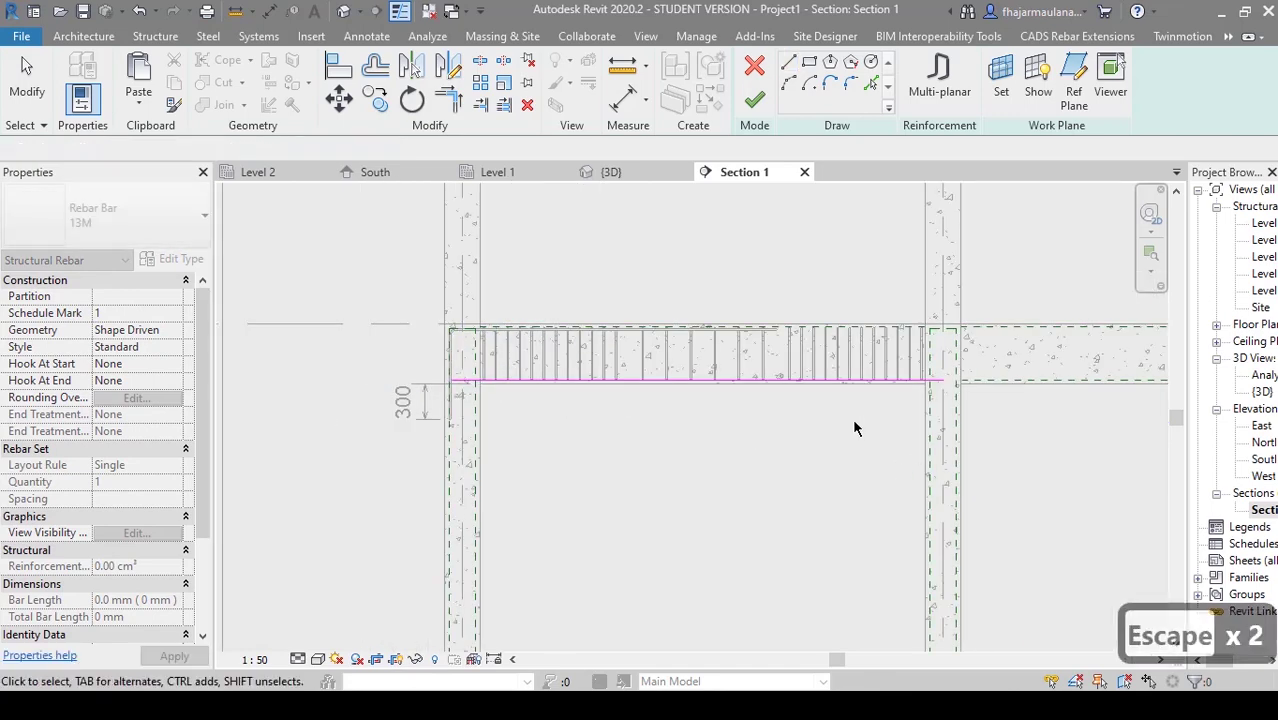
pyautogui.click(757, 104)
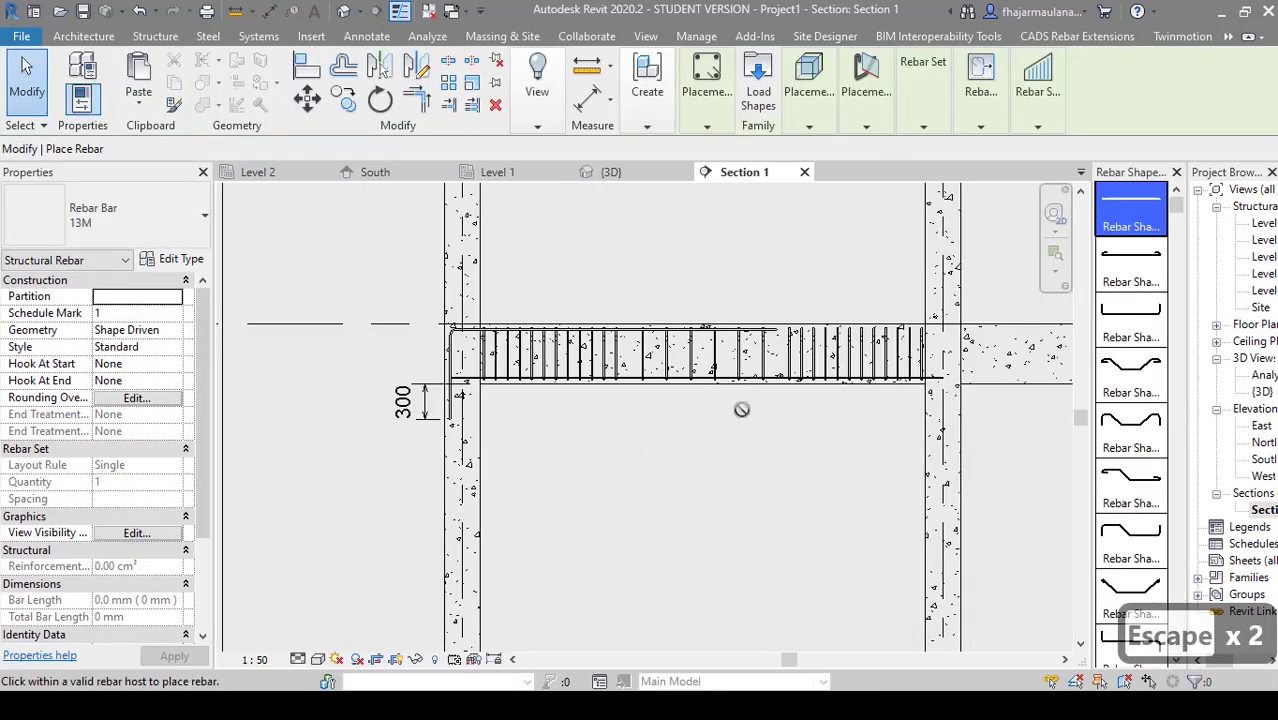
pyautogui.scroll(4, 742, 408)
pyautogui.press('Escape')
pyautogui.press('Escape')
pyautogui.scroll(-1, 920, 413)
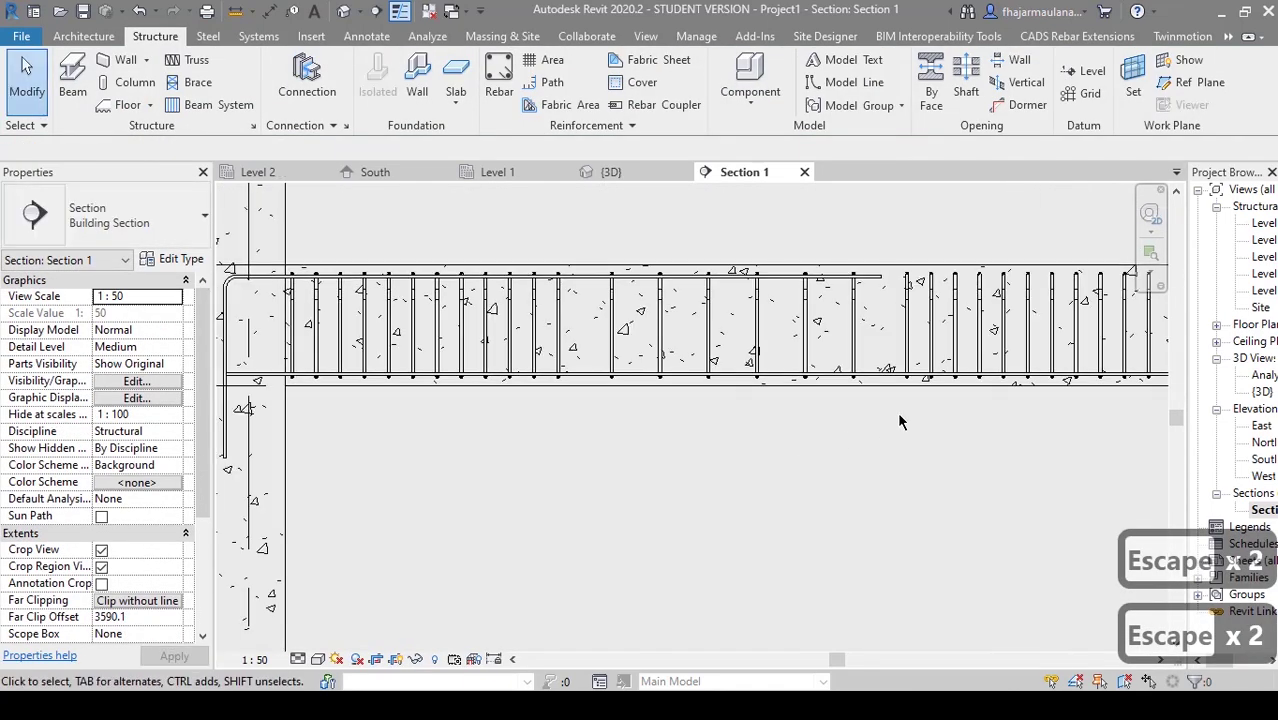
# - Set the straight bottom bar's right end to a -200 mm constraint offset from the right column's far face
pyautogui.click(765, 374)
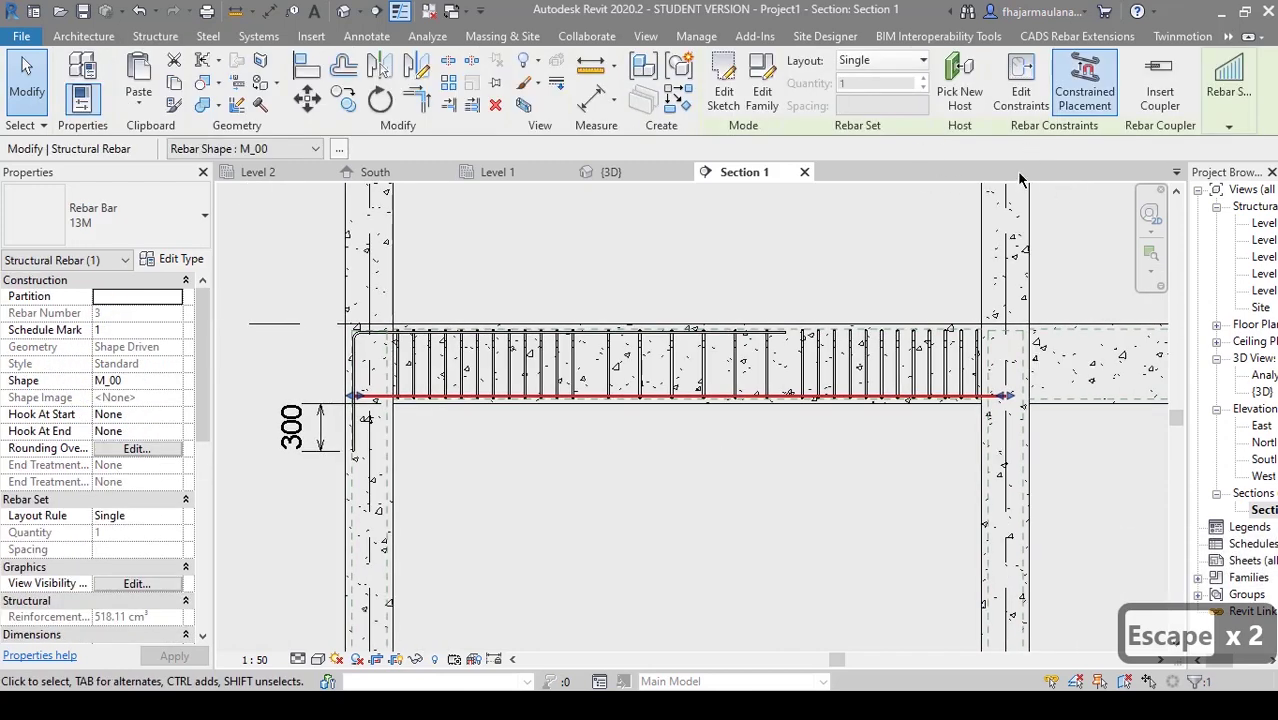
pyautogui.click(1020, 98)
pyautogui.scroll(5, 800, 455)
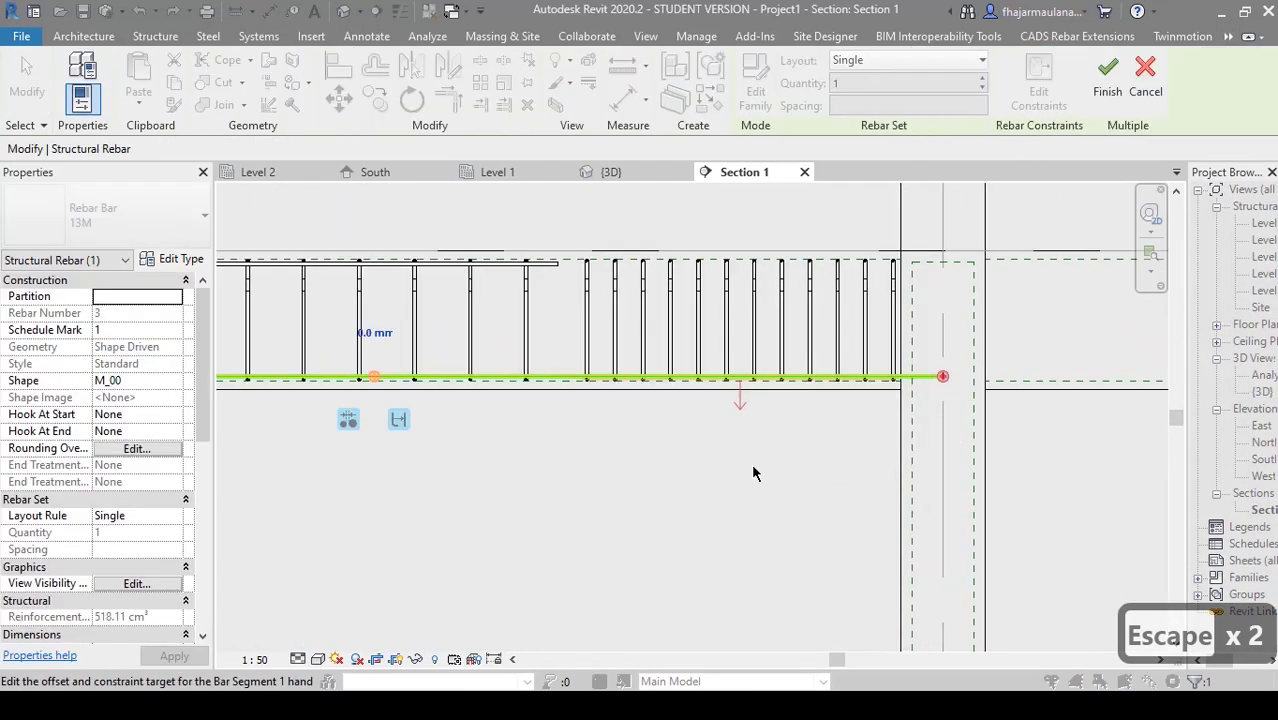
pyautogui.scroll(4, 762, 434)
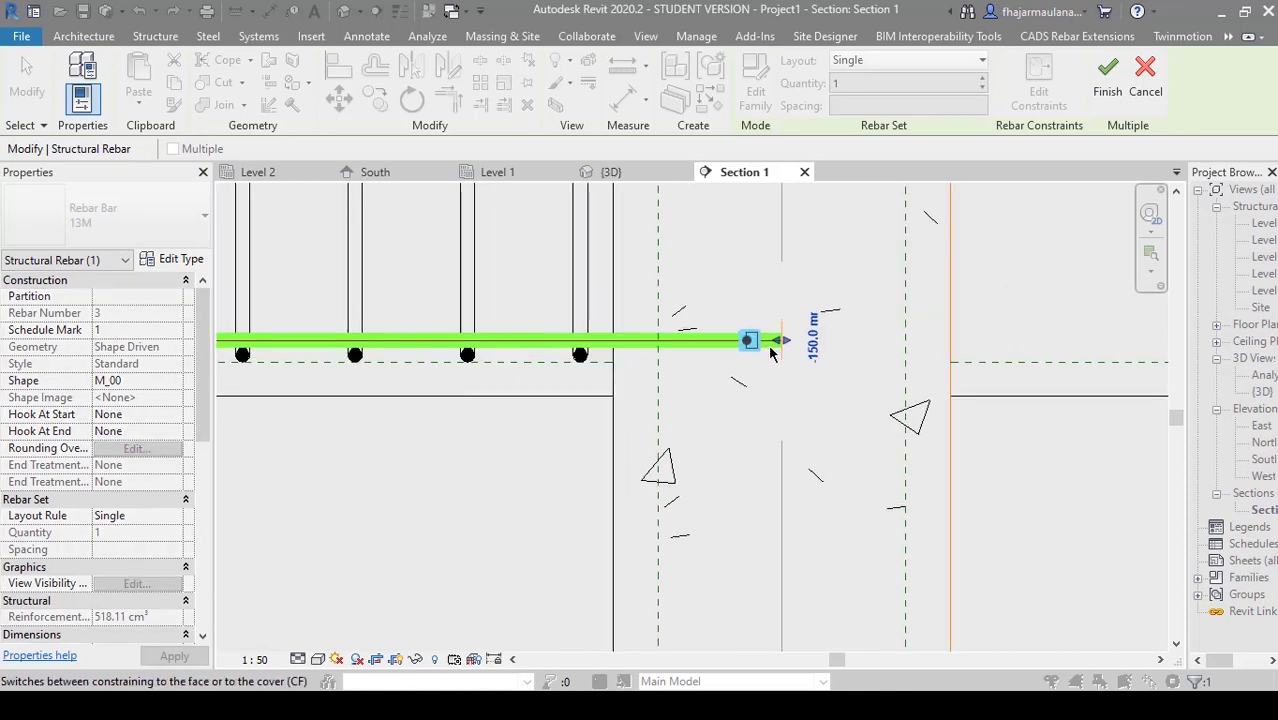
pyautogui.click(814, 372)
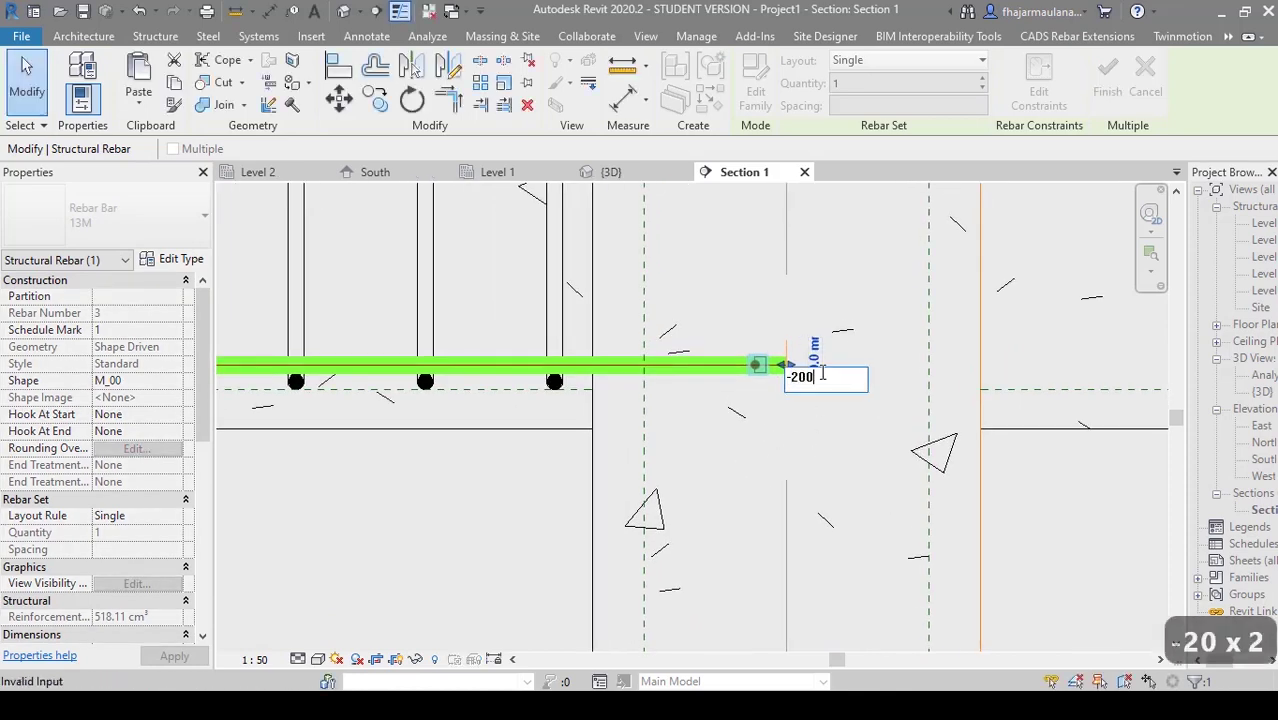
pyautogui.press('Return')
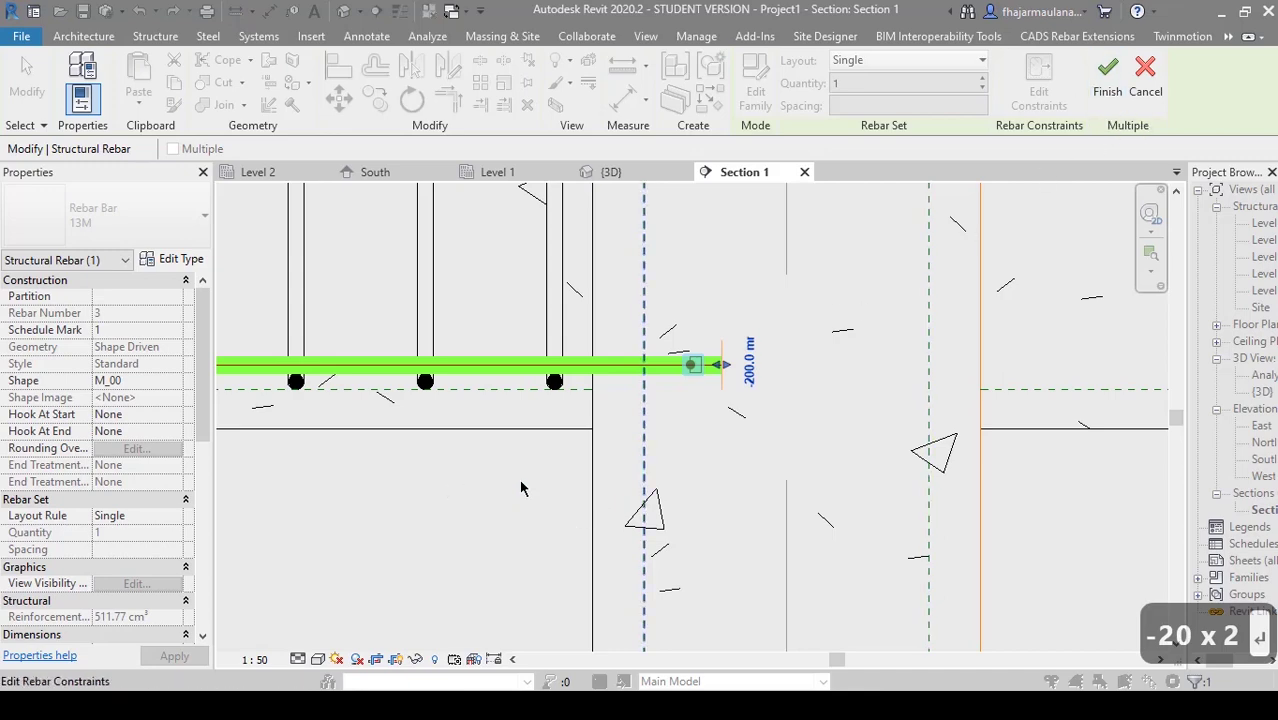
# - Set the straight bottom bar's left end to a -60 mm constraint offset from the left column's outer face
pyautogui.scroll(-3, 518, 484)
pyautogui.moveTo(488, 476); pyautogui.dragTo(1105, 474, button='middle')
pyautogui.moveTo(285, 476); pyautogui.dragTo(771, 481, button='middle')
pyautogui.scroll(-2, 1090, 472)
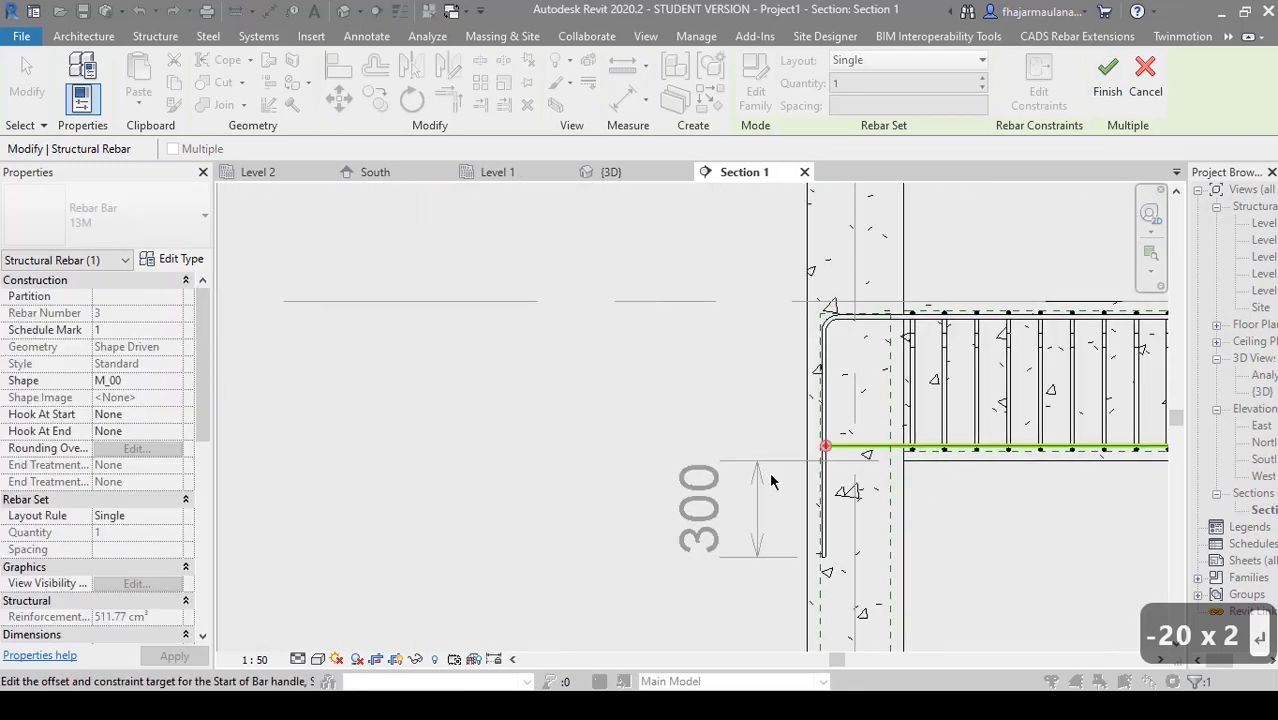
pyautogui.scroll(4, 770, 481)
pyautogui.scroll(2, 803, 378)
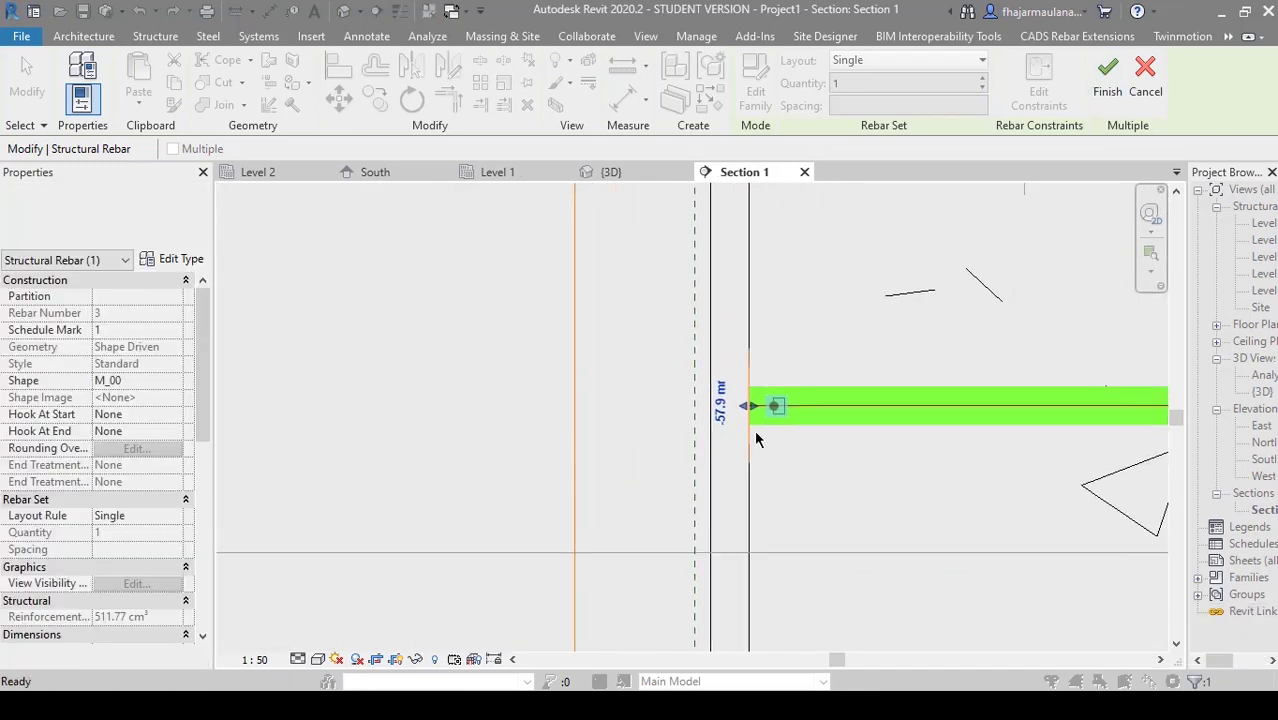
pyautogui.click(722, 408)
pyautogui.write('-60')
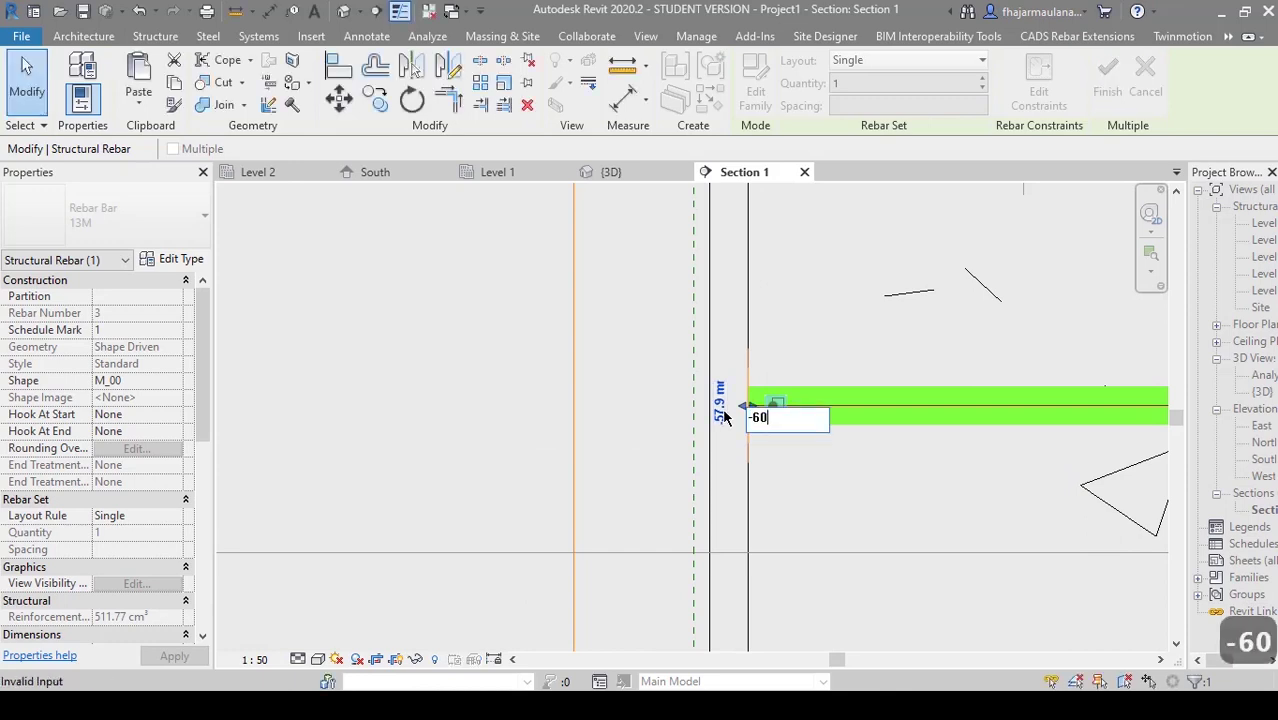
pyautogui.press('Return')
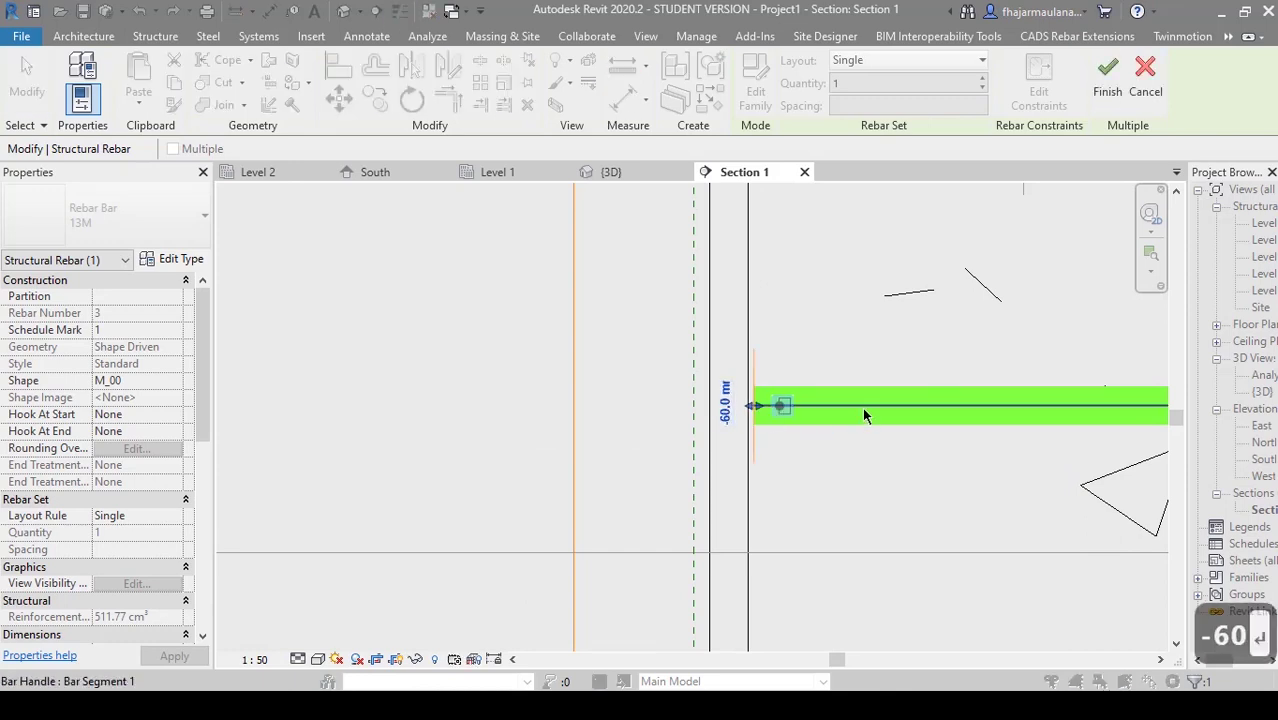
# - Finish the constraint edit of the beam's straight bottom bar with its end offset at -60 mm
pyautogui.click(1107, 82)
pyautogui.scroll(-5, 844, 495)
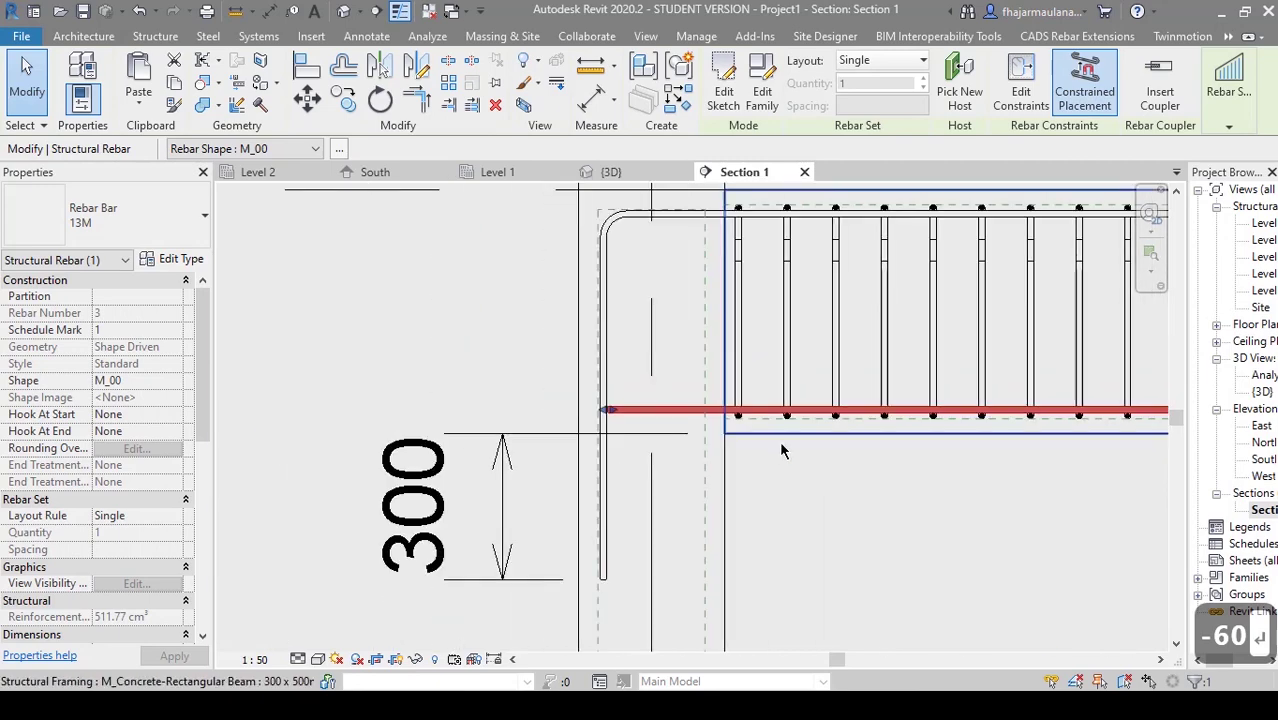
pyautogui.scroll(2, 933, 511)
pyautogui.scroll(-2, 765, 480)
pyautogui.press('Escape')
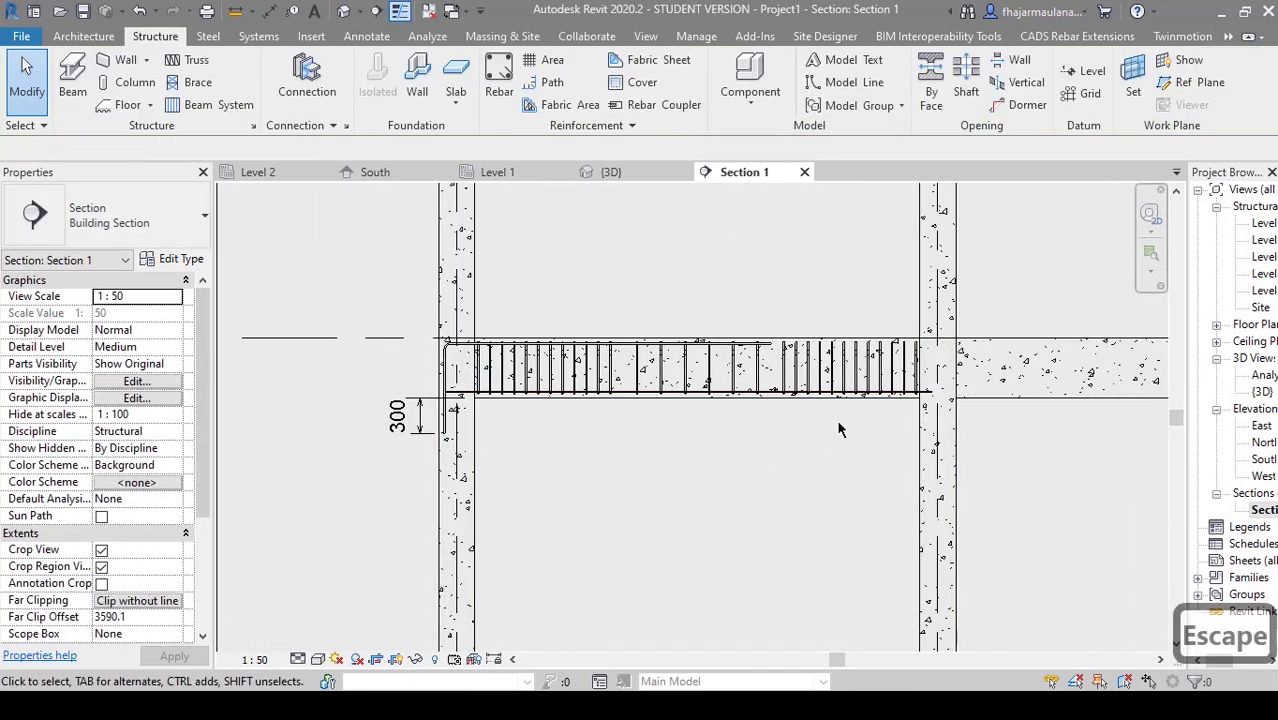
# - Set the layout of the beam's bent top bar to Fixed Number with a quantity of 3
pyautogui.scroll(4, 700, 460)
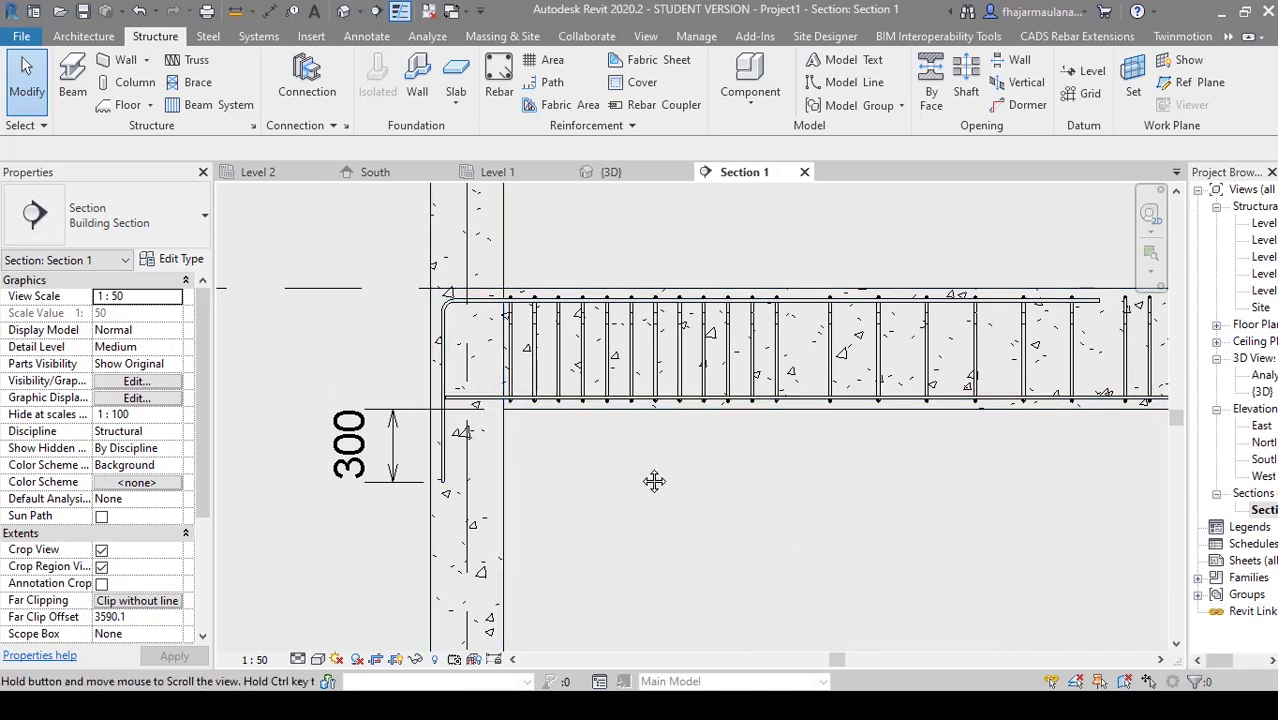
pyautogui.moveTo(654, 481); pyautogui.dragTo(626, 511, button='middle')
pyautogui.click(750, 330)
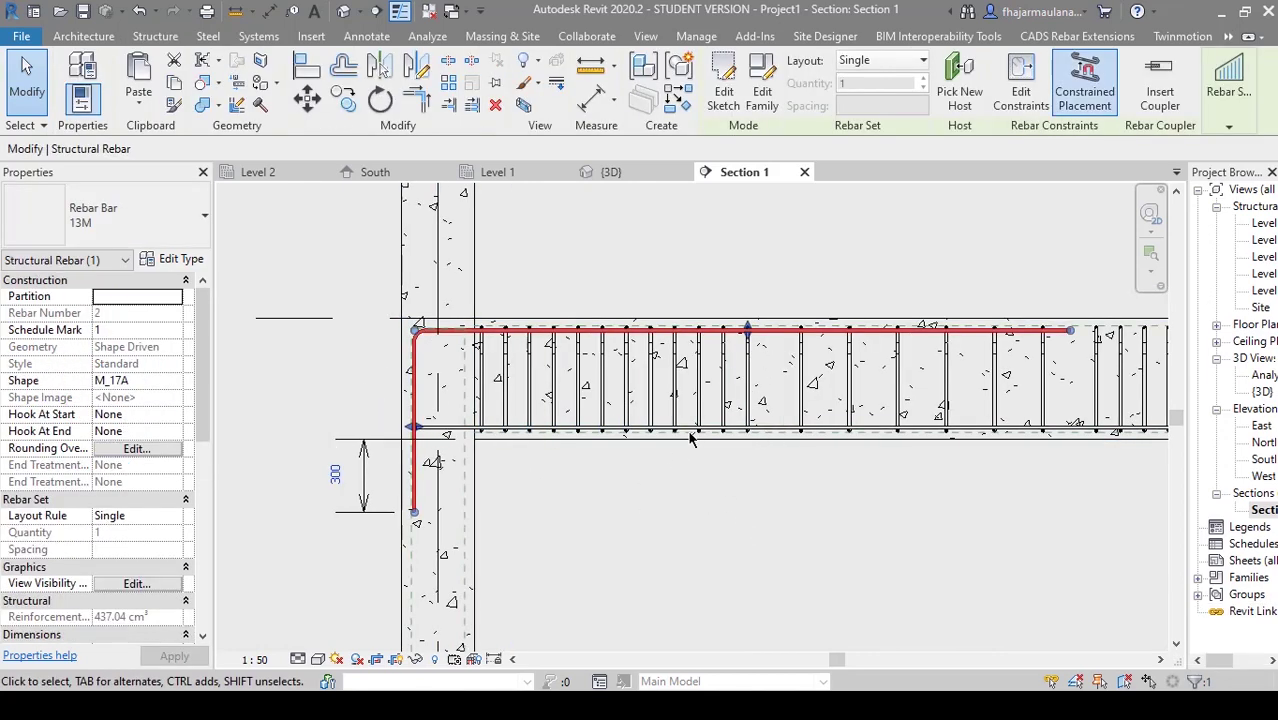
pyautogui.click(880, 62)
pyautogui.click(877, 102)
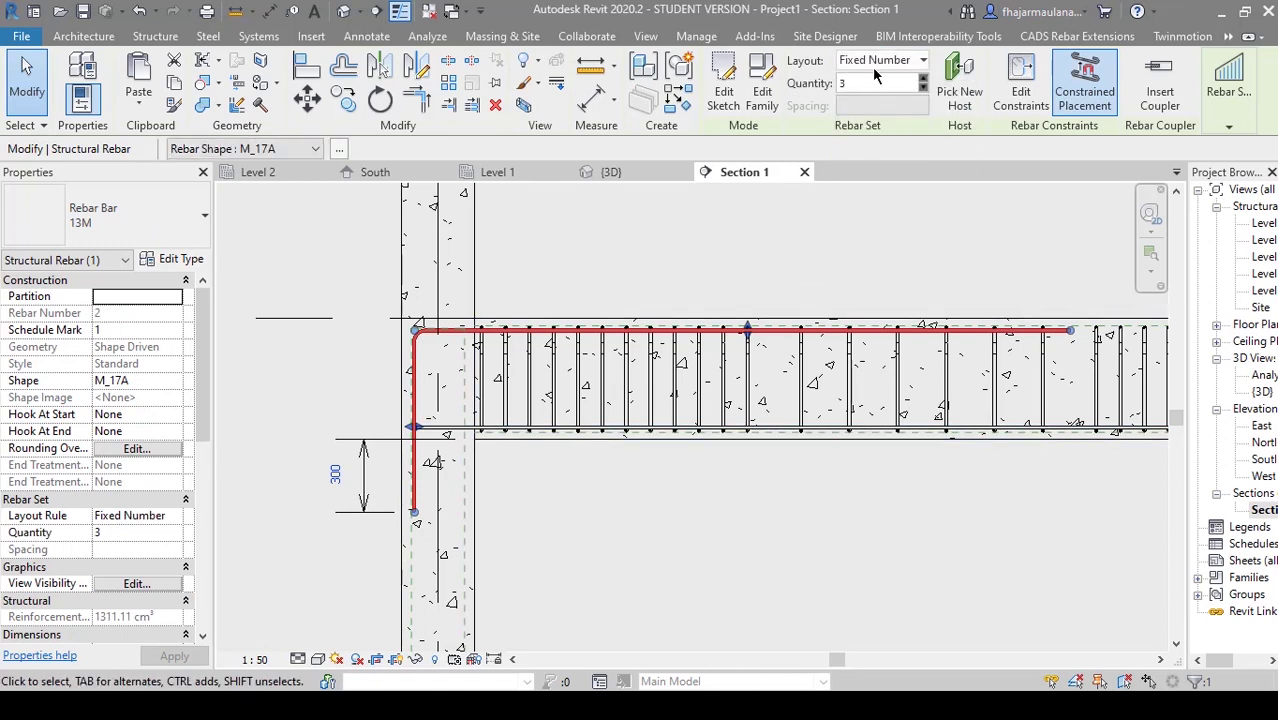
pyautogui.press('Escape')
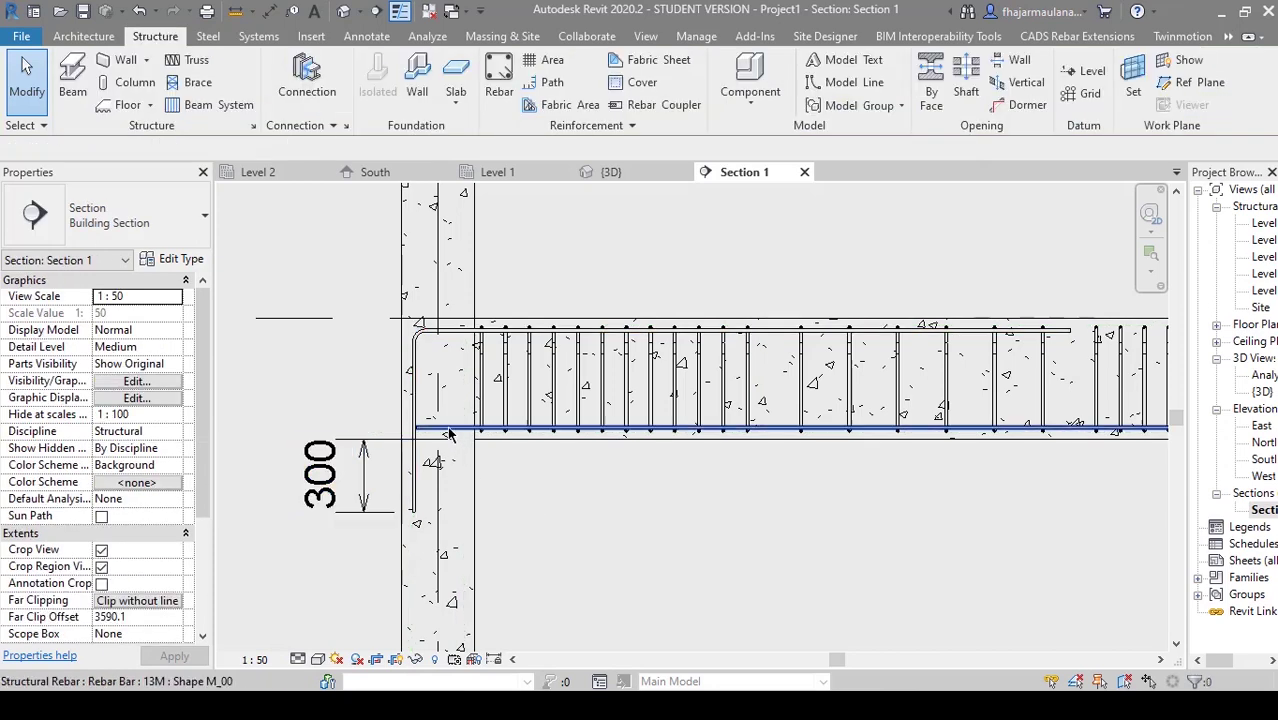
# - Set the layout of the beam's straight bottom bar to Fixed Number with a quantity of 3
pyautogui.click(620, 431)
pyautogui.click(880, 62)
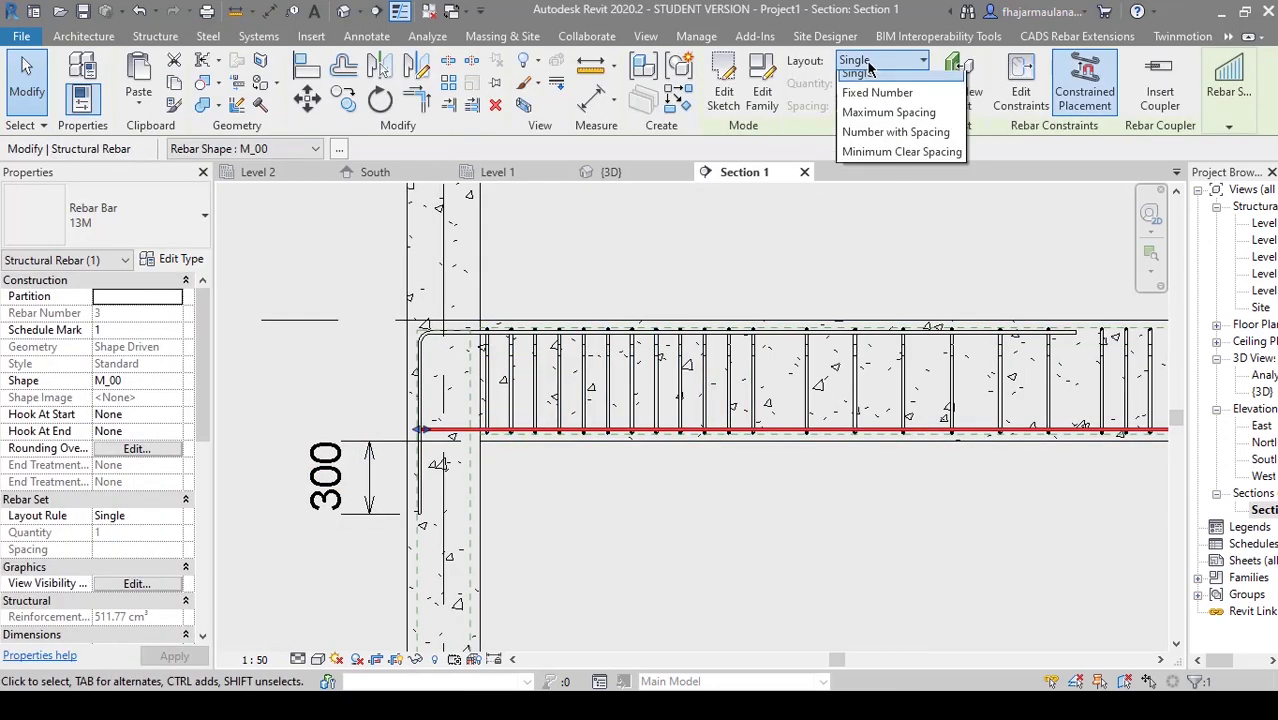
pyautogui.click(876, 104)
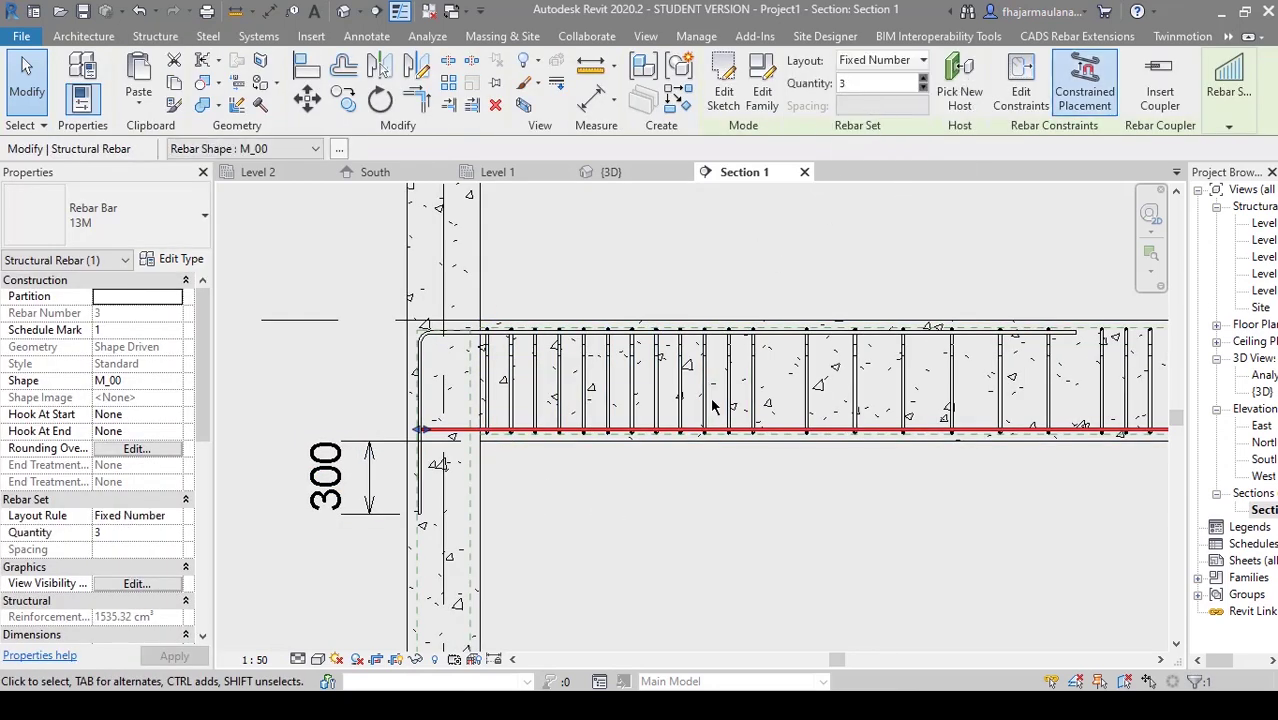
pyautogui.click(820, 523)
pyautogui.moveTo(820, 523); pyautogui.dragTo(585, 434, button='middle')
pyautogui.scroll(-1, 394, 396)
pyautogui.moveTo(394, 396); pyautogui.dragTo(492, 438, button='middle')
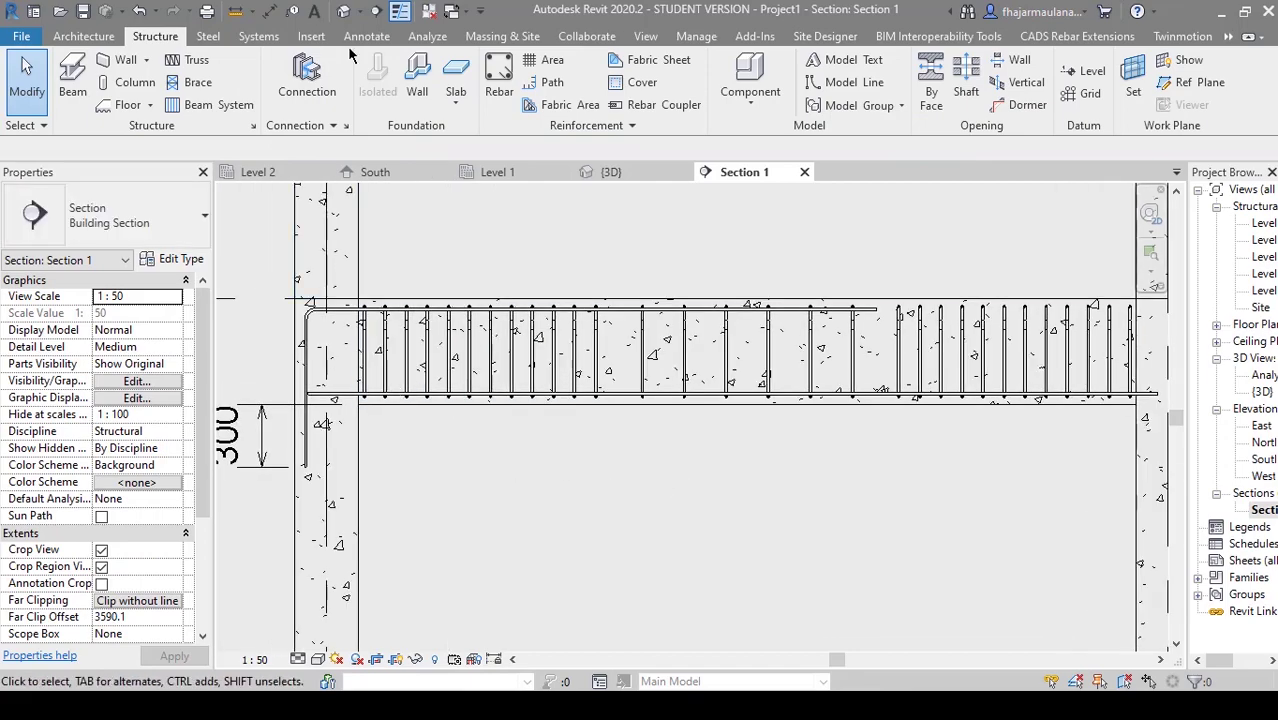
# - Open the default 3D view and examine the longitudinal bars and stirrups along the beam and at its column ends
pyautogui.click(346, 16)
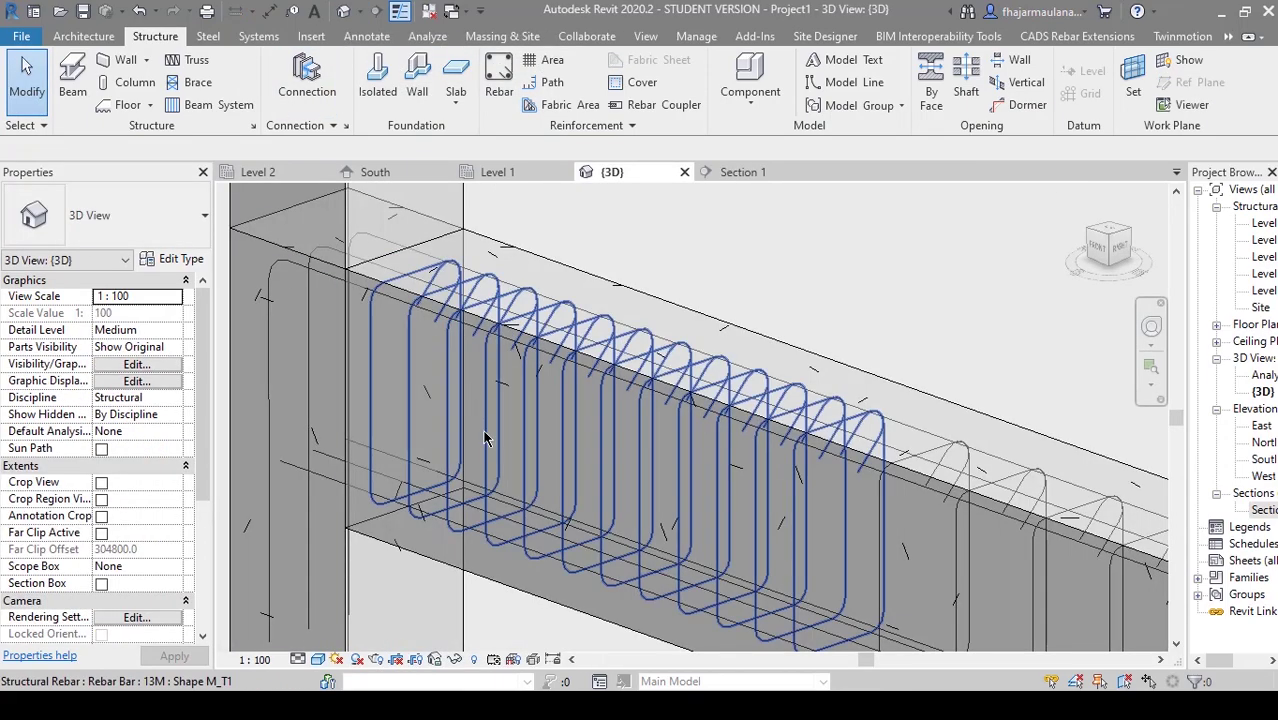
pyautogui.moveTo(560, 378); pyautogui.dragTo(782, 465, button='middle')
pyautogui.scroll(5, 640, 506)
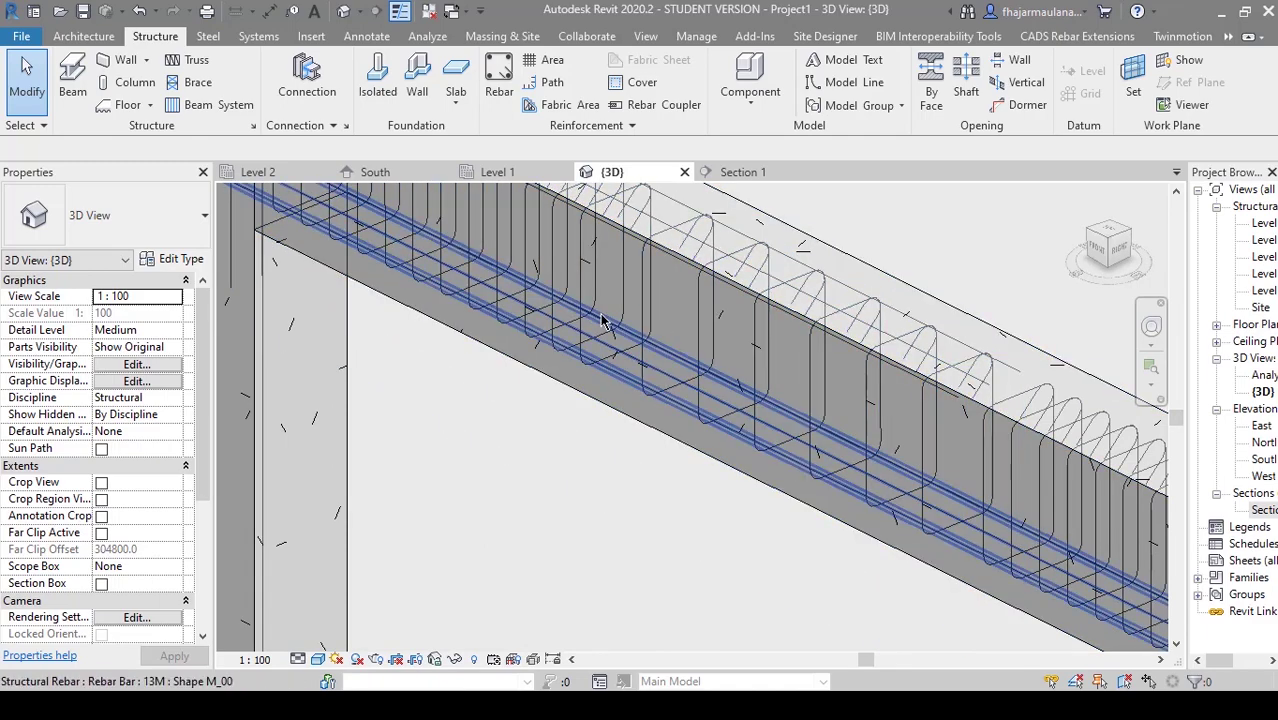
pyautogui.moveTo(536, 329); pyautogui.dragTo(579, 371, button='middle')
pyautogui.moveTo(372, 415); pyautogui.dragTo(609, 514, button='middle')
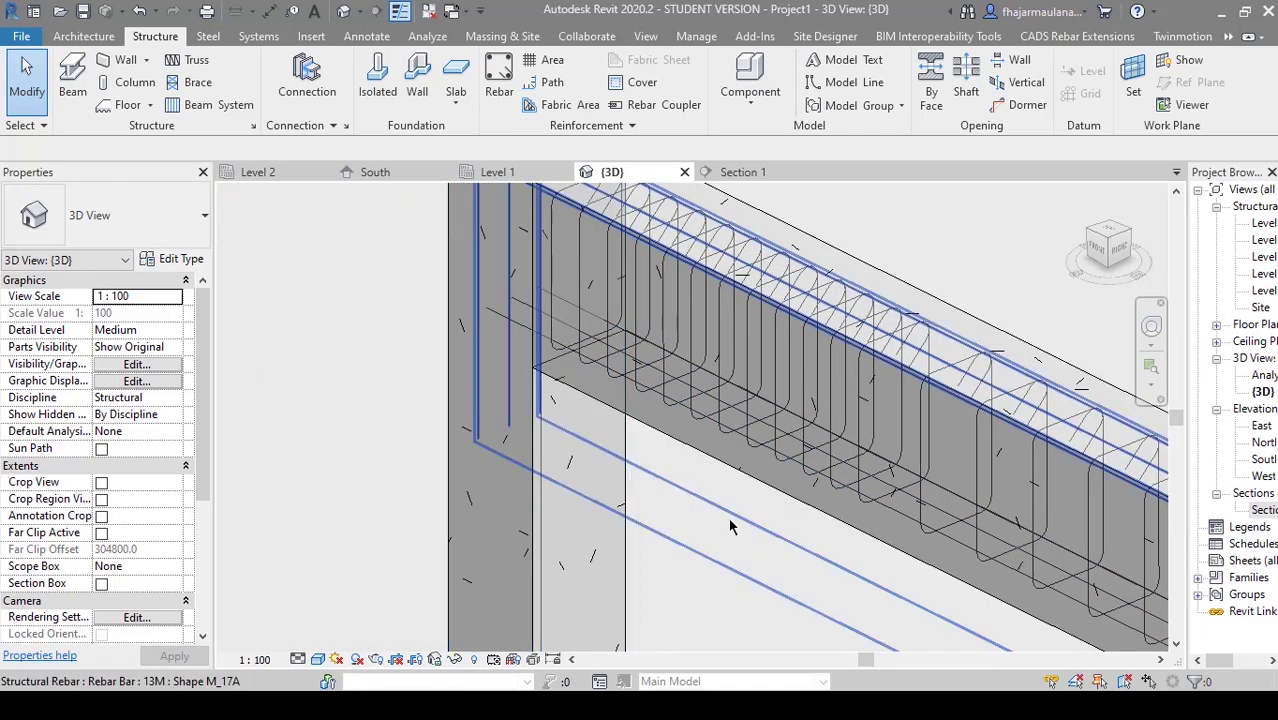
pyautogui.moveTo(519, 239); pyautogui.dragTo(469, 301, button='middle')
pyautogui.scroll(2, 464, 282)
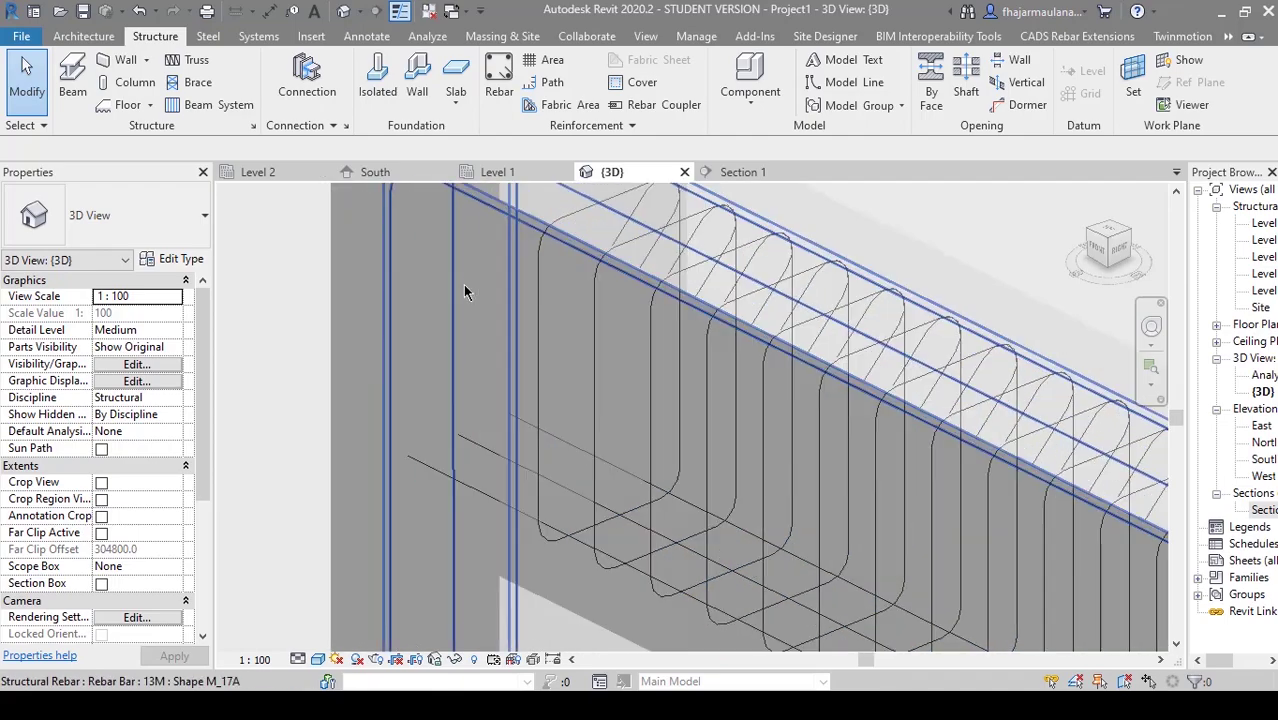
pyautogui.scroll(-3, 526, 350)
pyautogui.moveTo(587, 413); pyautogui.dragTo(522, 348, button='middle')
pyautogui.scroll(-4, 522, 348)
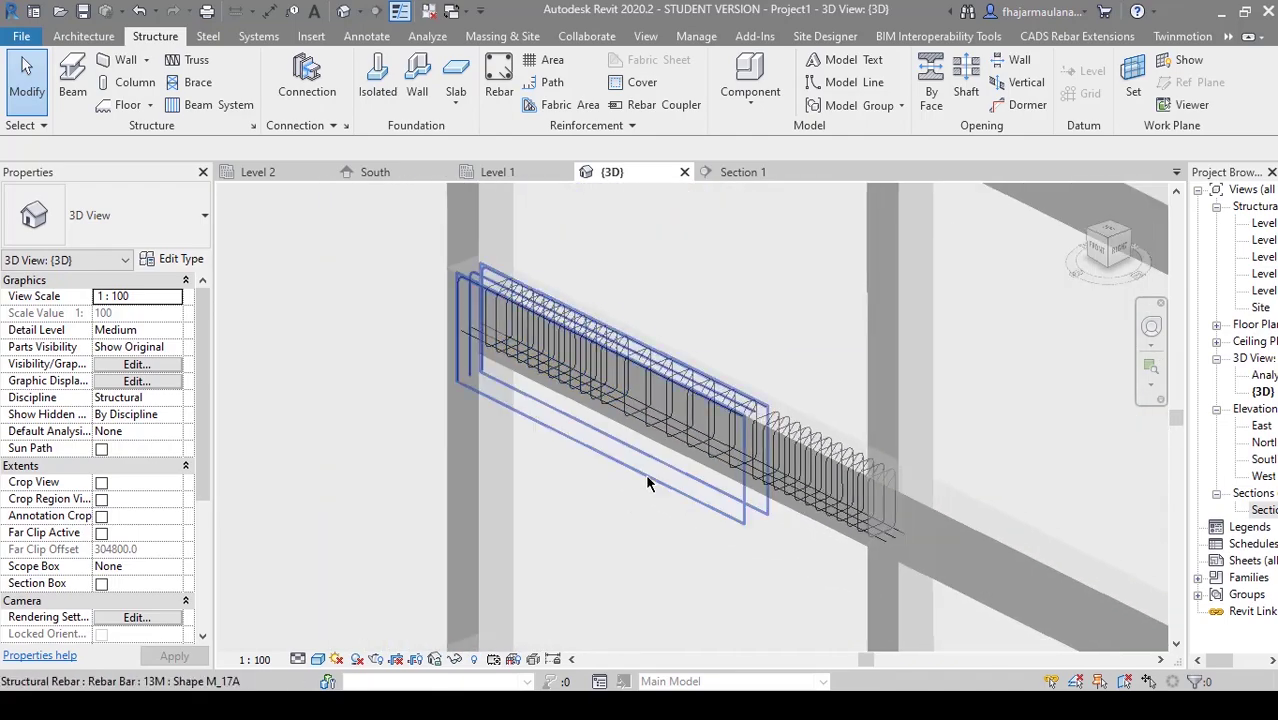
pyautogui.scroll(3, 727, 470)
pyautogui.moveTo(727, 470)
pyautogui.mouseDown(button='middle')
pyautogui.moveTo(723, 483)
pyautogui.moveTo(638, 491)
pyautogui.mouseUp(button='middle')
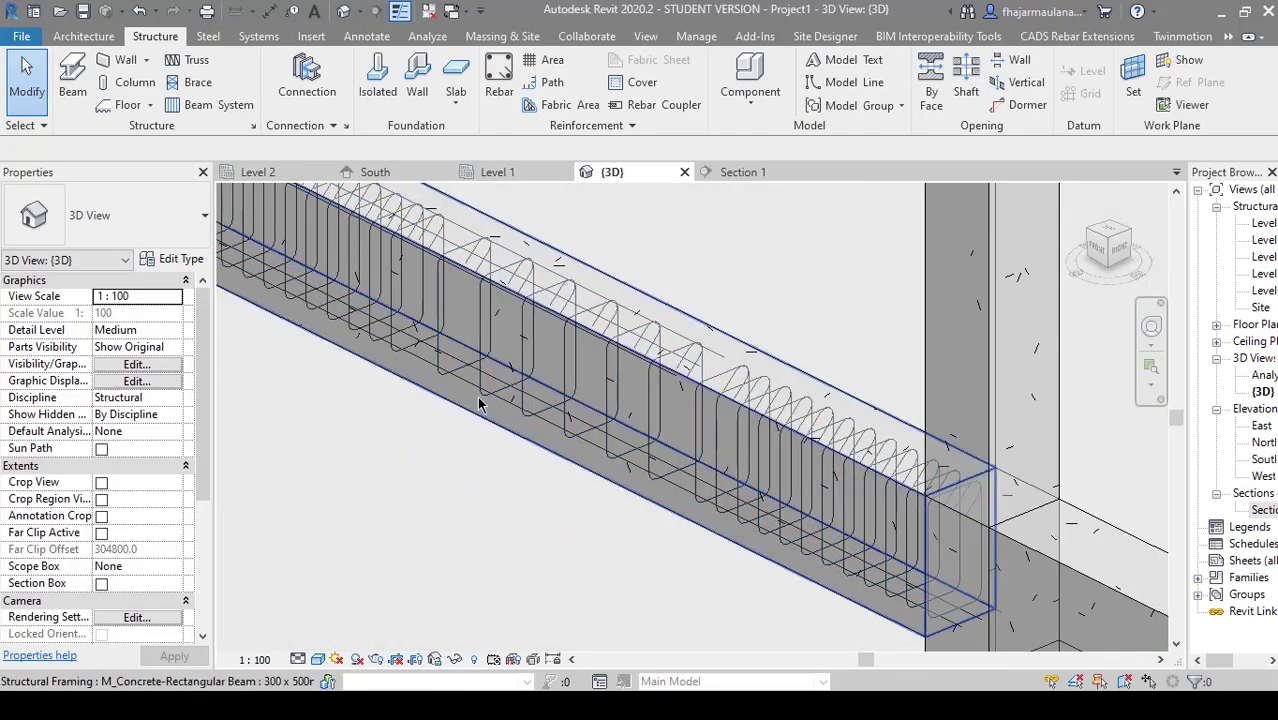
pyautogui.moveTo(430, 385); pyautogui.dragTo(729, 461, button='middle')
pyautogui.scroll(-4, 522, 327)
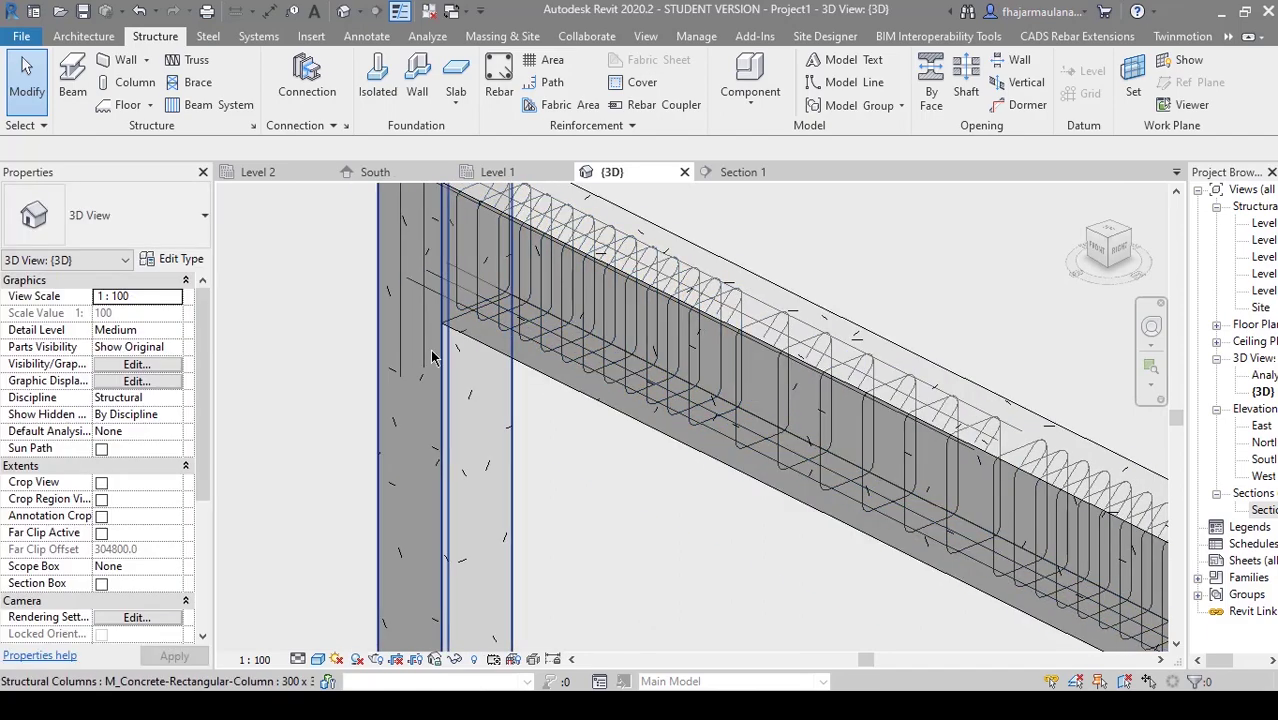
pyautogui.scroll(-5, 619, 468)
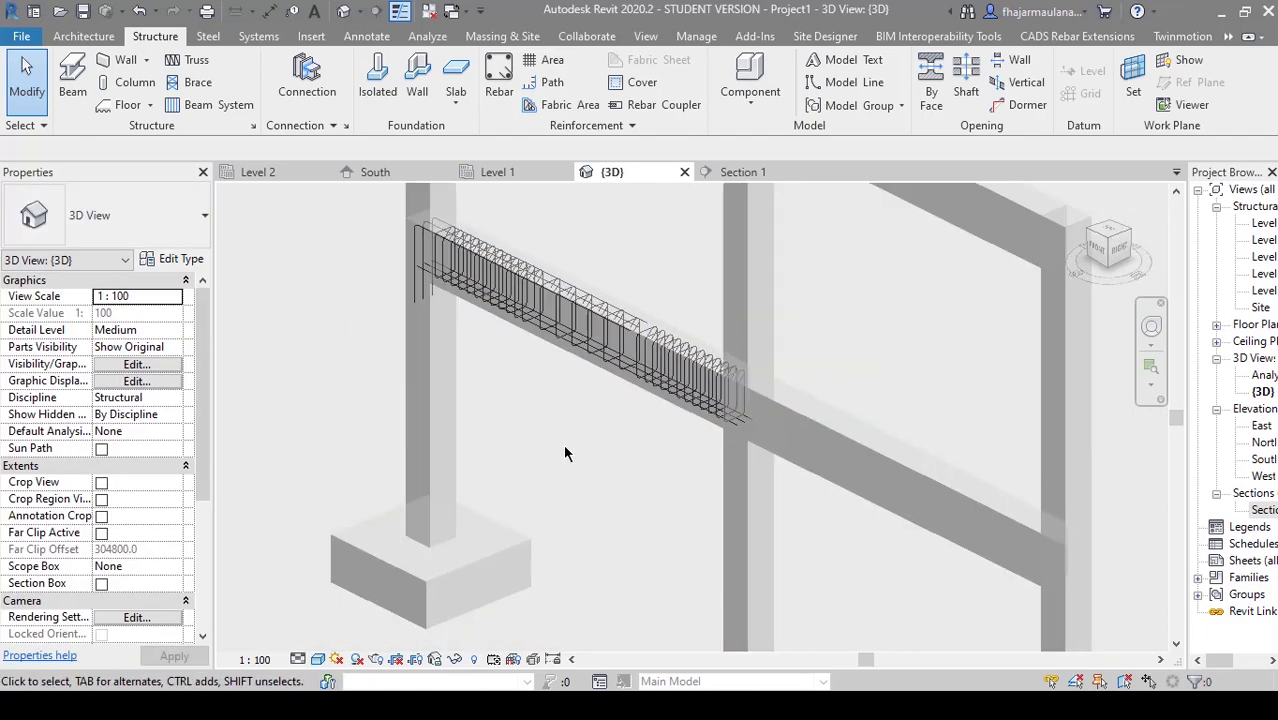
# - Select the reinforced beam with its bars and filter the selection to Structural Rebar only
pyautogui.moveTo(360, 237); pyautogui.dragTo(716, 466)
pyautogui.scroll(3, 579, 428)
pyautogui.click(754, 80)
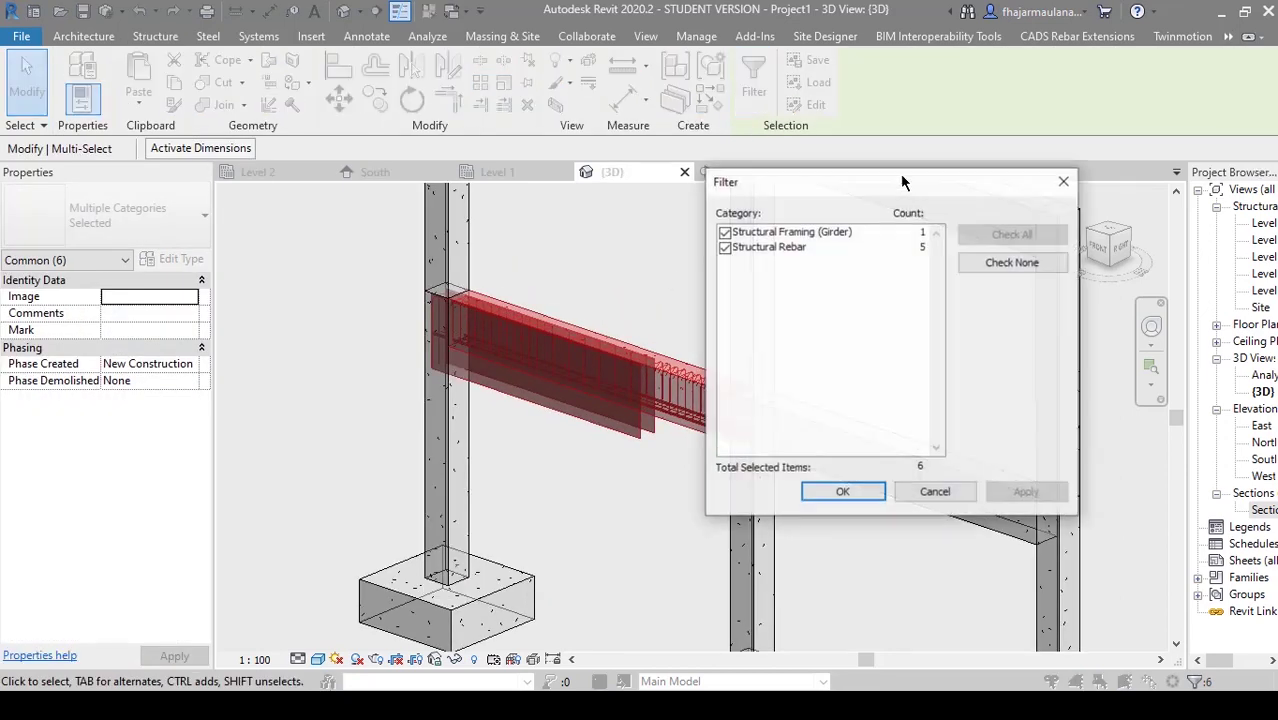
pyautogui.click(855, 497)
pyautogui.scroll(2, 410, 475)
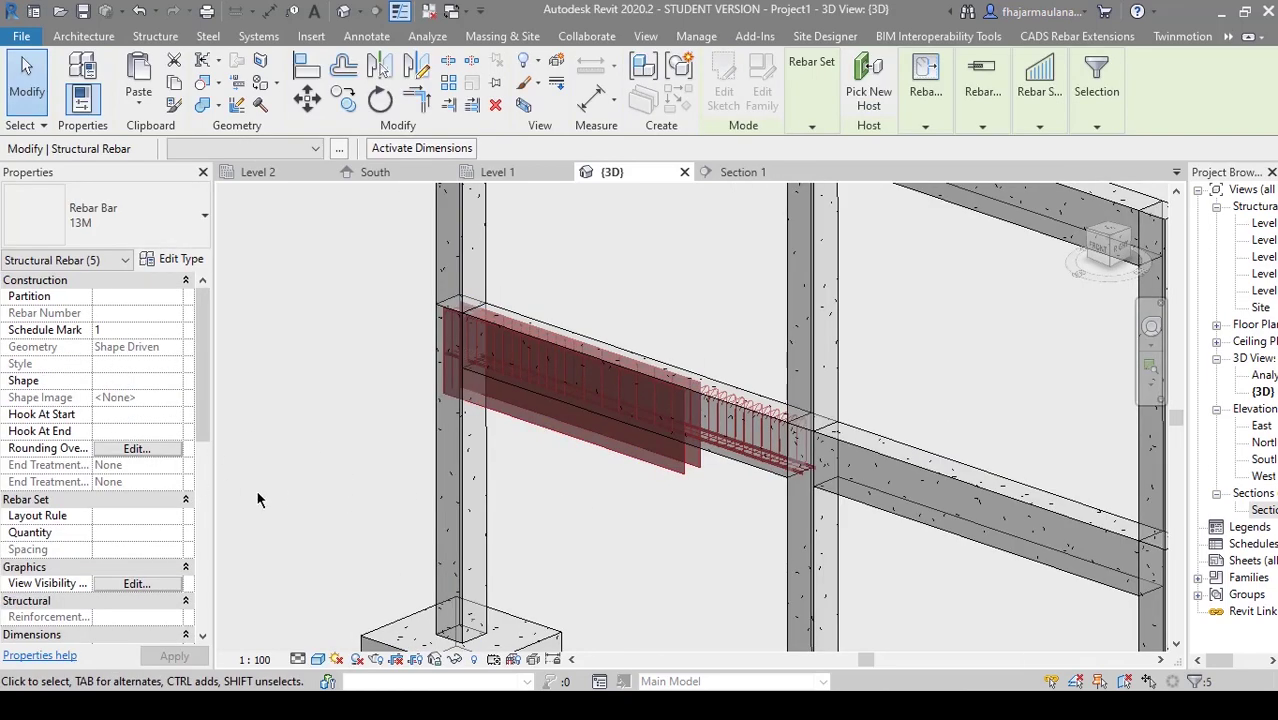
# - Set the selected rebar to be viewed unobscured and as solid in the {3D} view
pyautogui.scroll(-1, 205, 402)
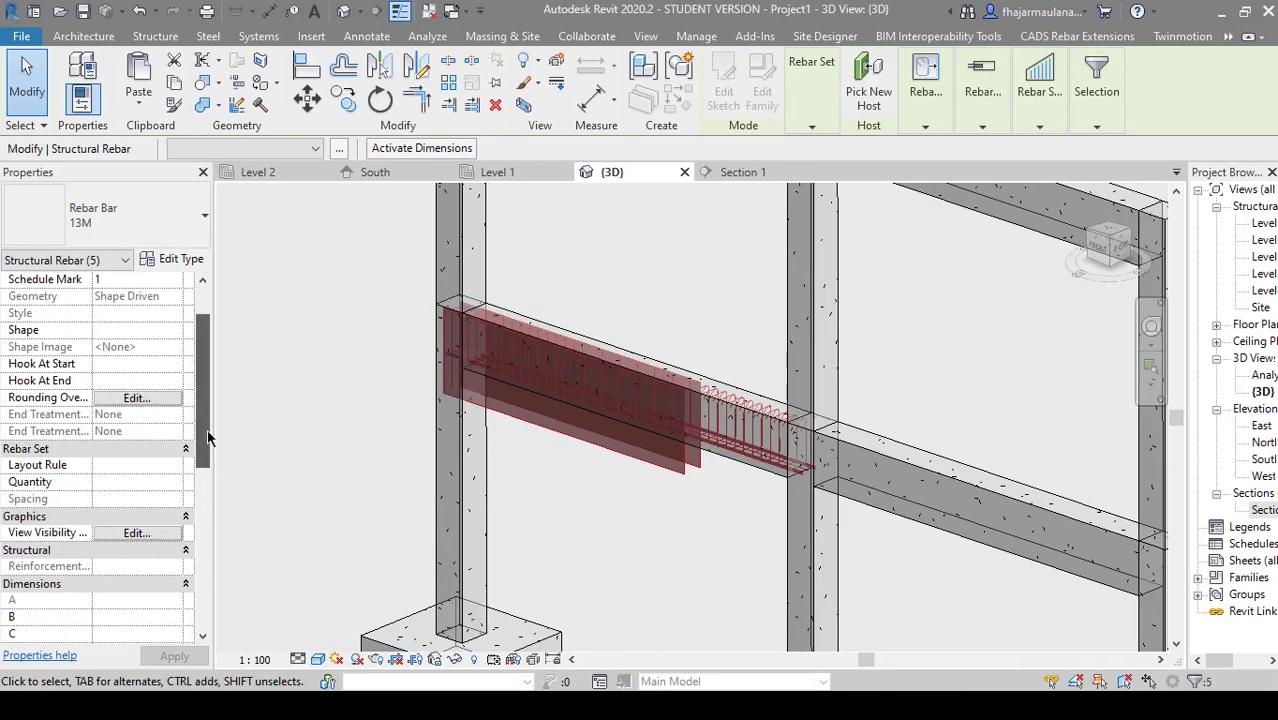
pyautogui.click(124, 537)
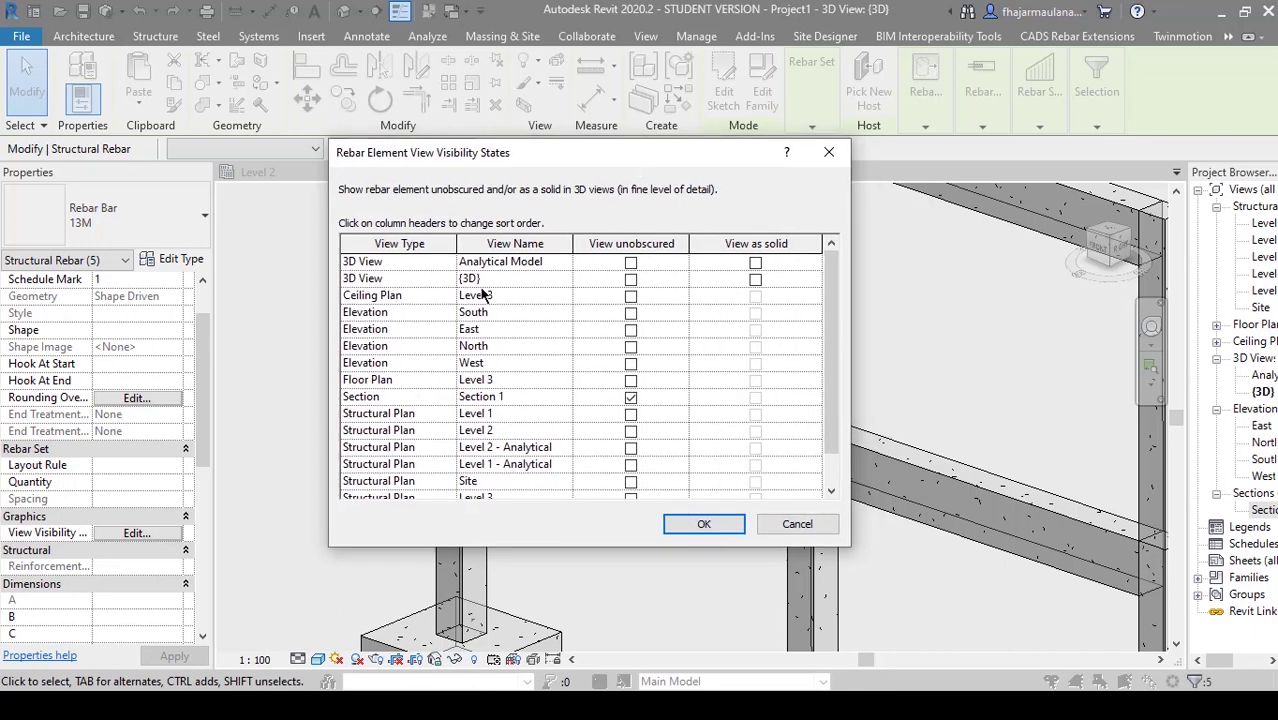
pyautogui.click(630, 282)
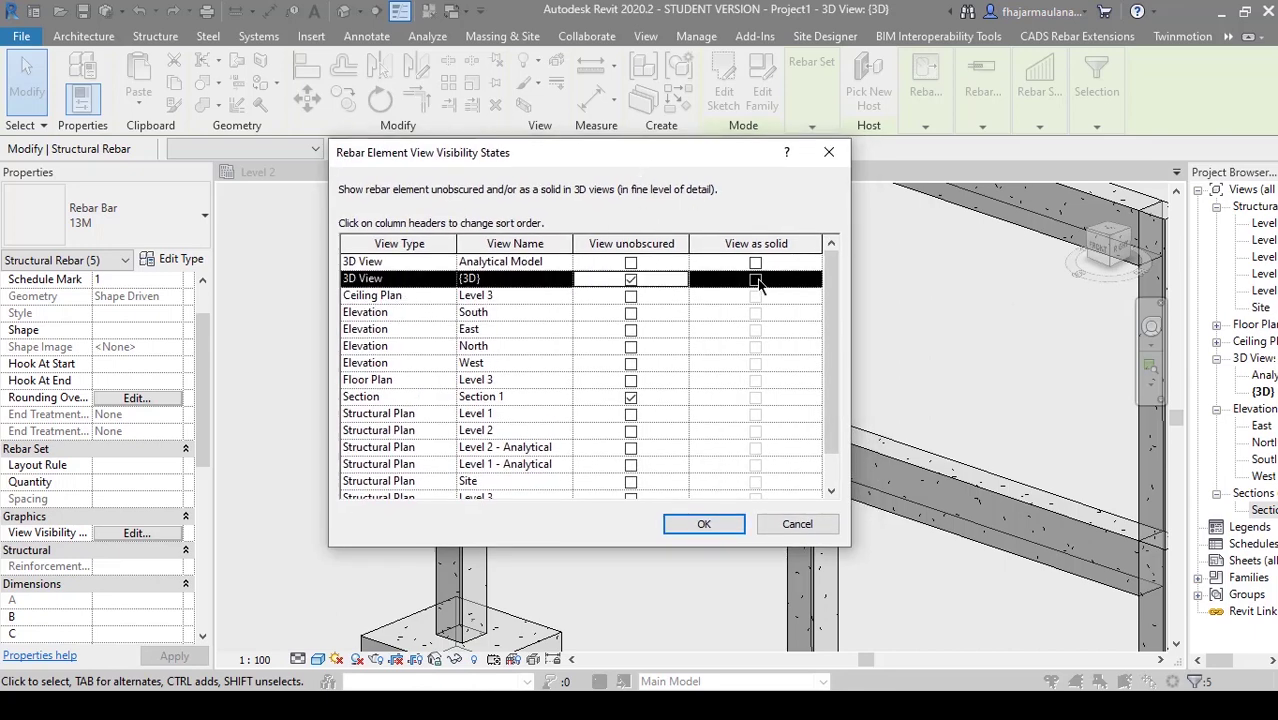
pyautogui.click(689, 528)
pyautogui.scroll(3, 565, 489)
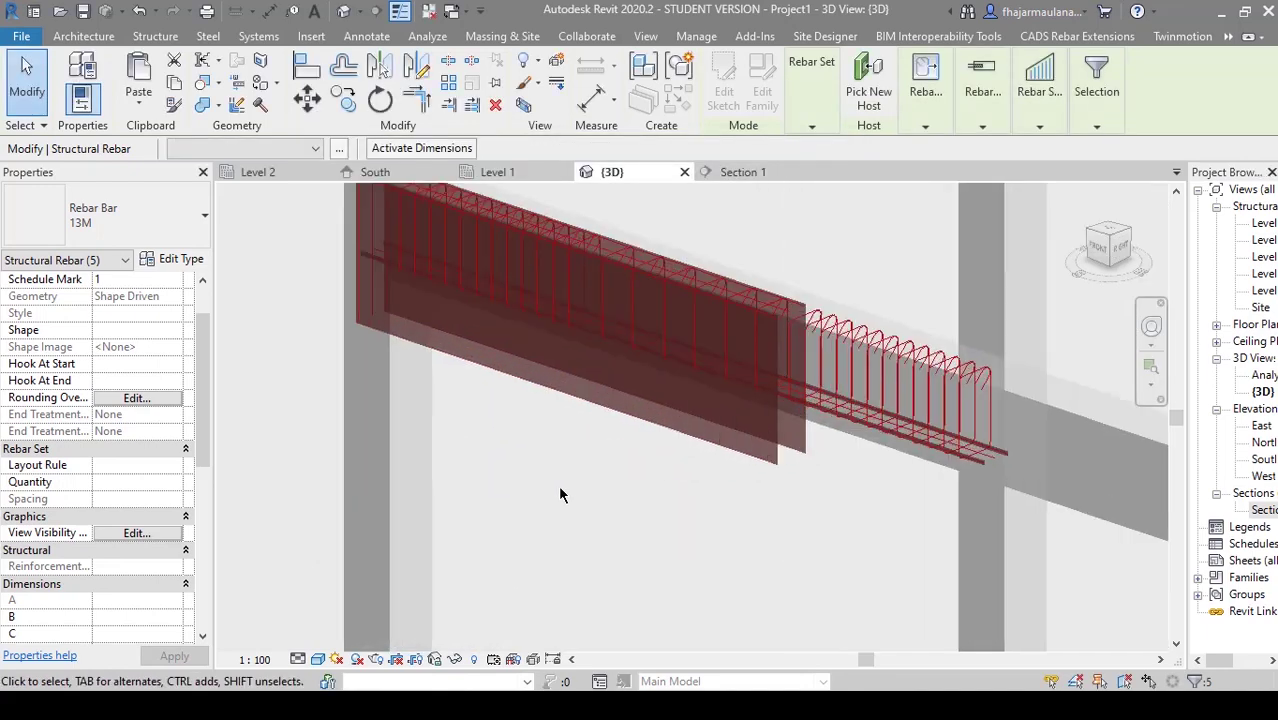
pyautogui.click(538, 470)
pyautogui.keyDown('shift'); pyautogui.moveTo(522, 459); pyautogui.dragTo(442, 480, button='middle'); pyautogui.keyUp('shift')
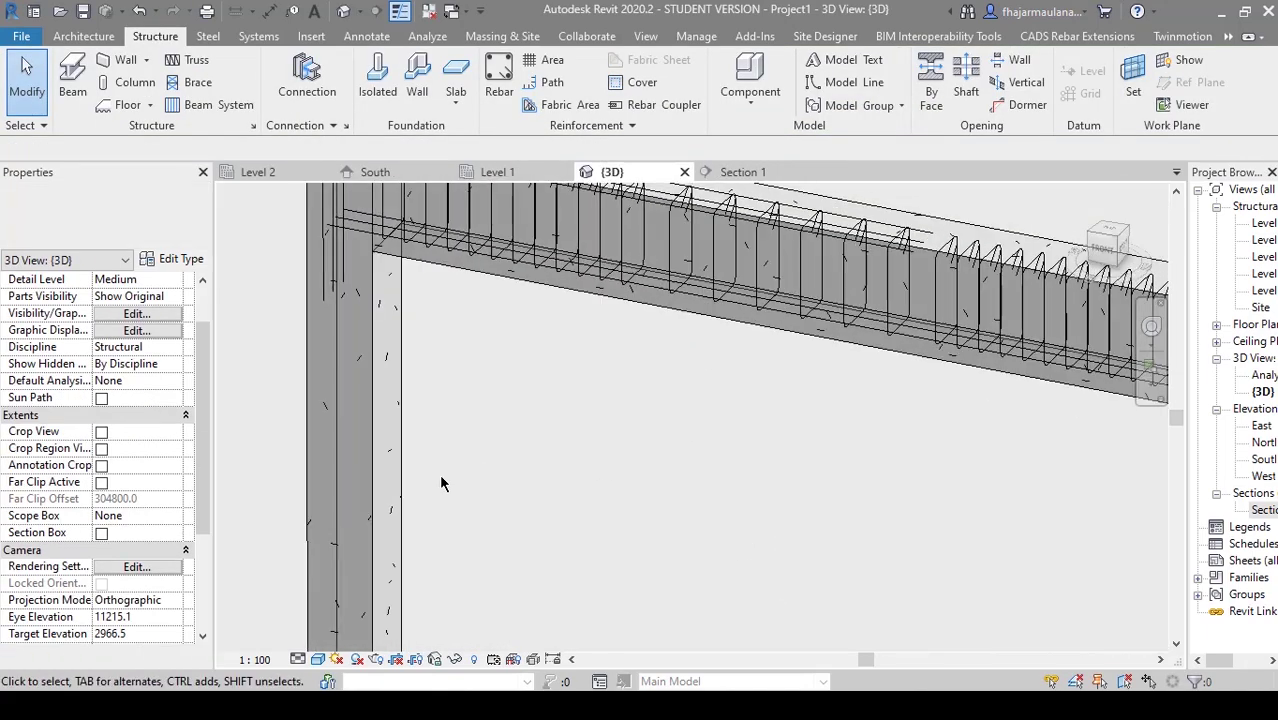
# - Set the 3D view's detail level to Fine and inspect the beam reinforcement
pyautogui.click(299, 660)
pyautogui.click(320, 640)
pyautogui.keyDown('shift'); pyautogui.moveTo(661, 388); pyautogui.dragTo(498, 530, button='middle'); pyautogui.keyUp('shift')
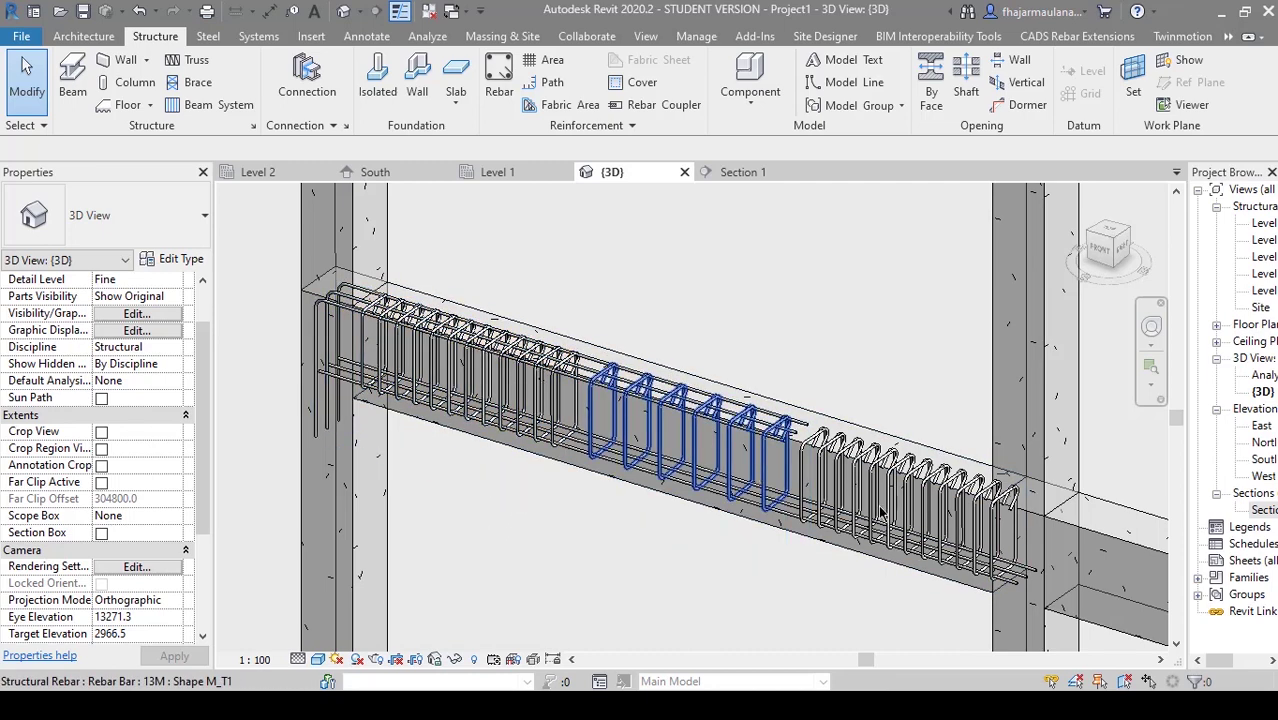
pyautogui.scroll(2, 519, 508)
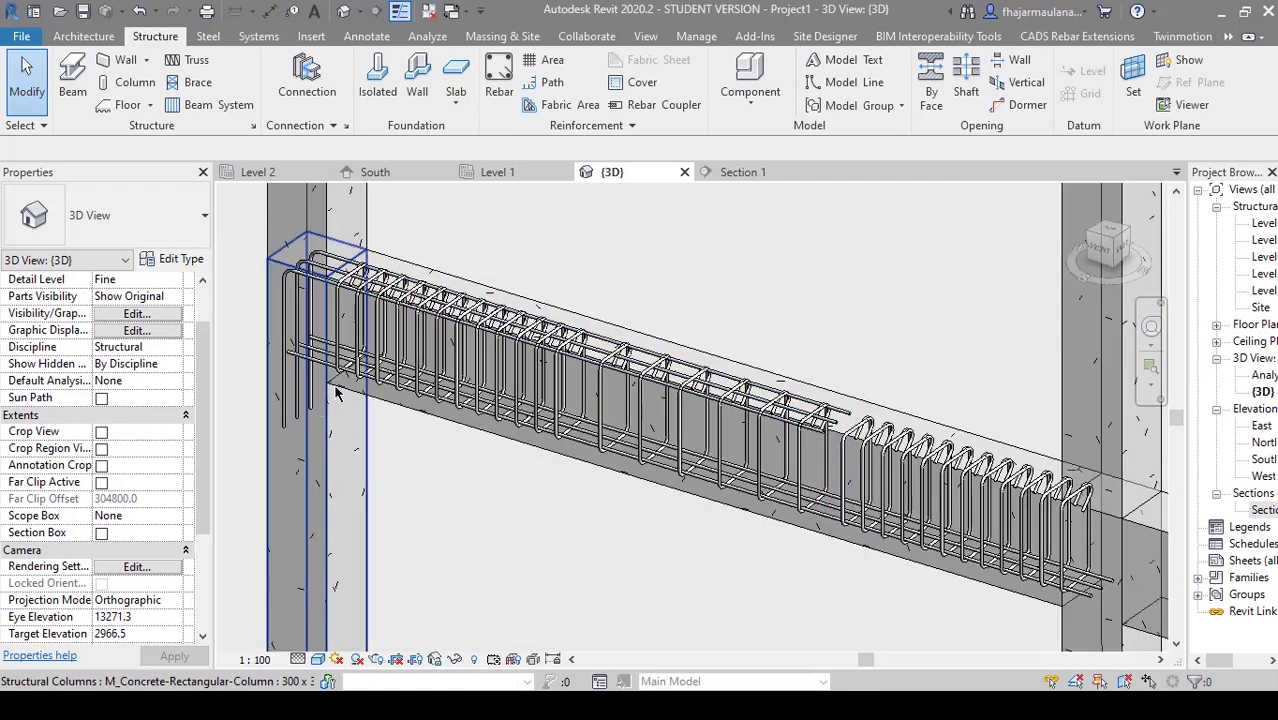
pyautogui.moveTo(610, 569); pyautogui.dragTo(596, 546, button='middle')
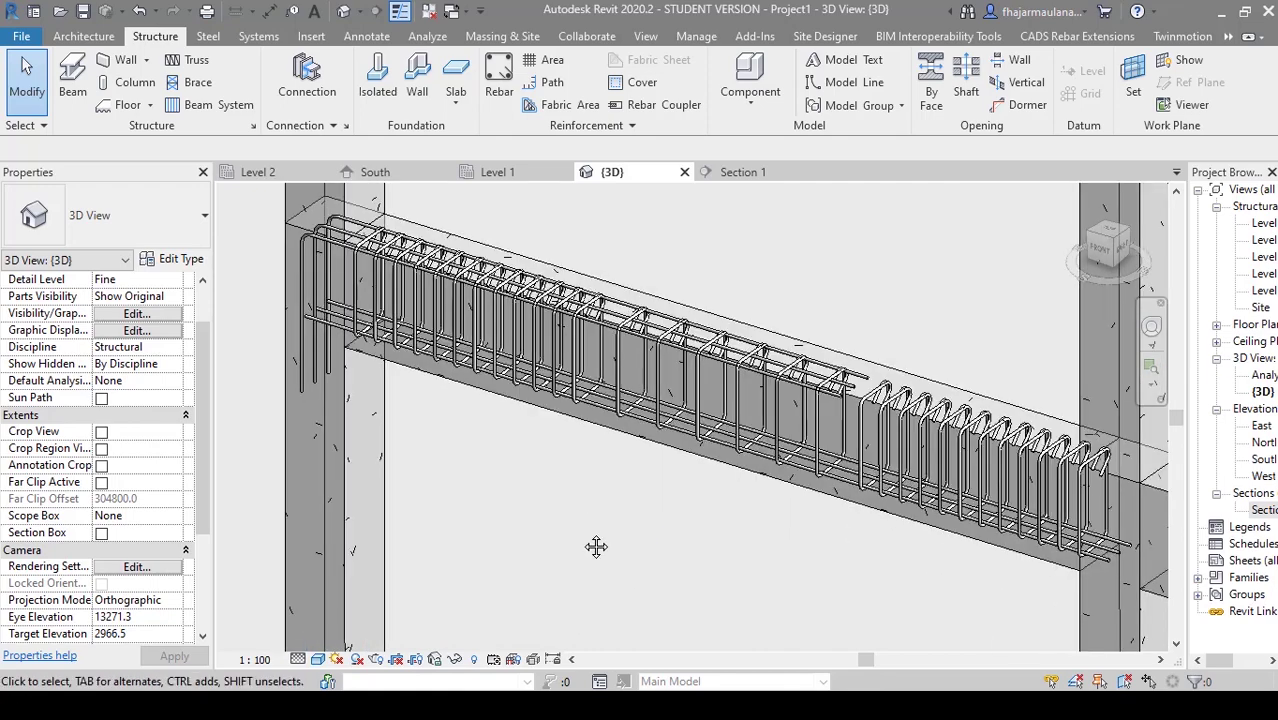
pyautogui.moveTo(556, 547); pyautogui.dragTo(548, 553, button='middle')
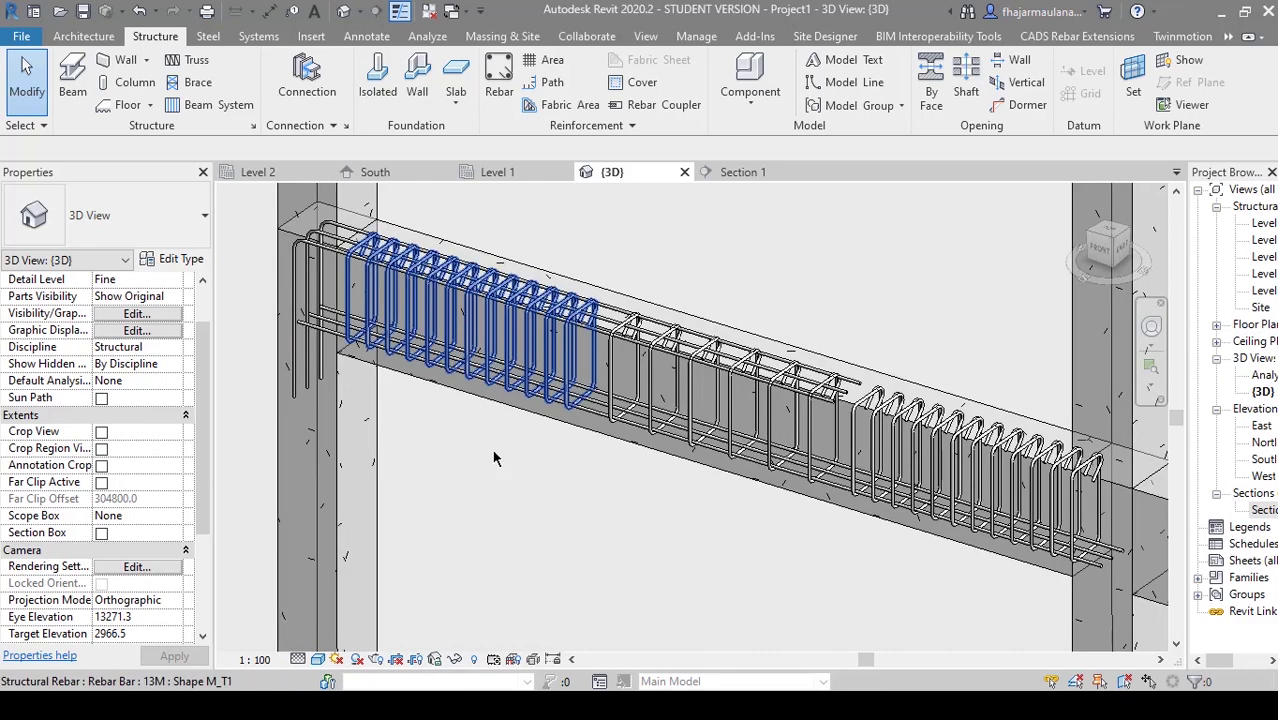
# - Change the bar type of all three stirrup sets in the beam to 10M
pyautogui.click(493, 458)
pyautogui.keyDown('ctrl'); pyautogui.click(812, 447); pyautogui.keyUp('ctrl')
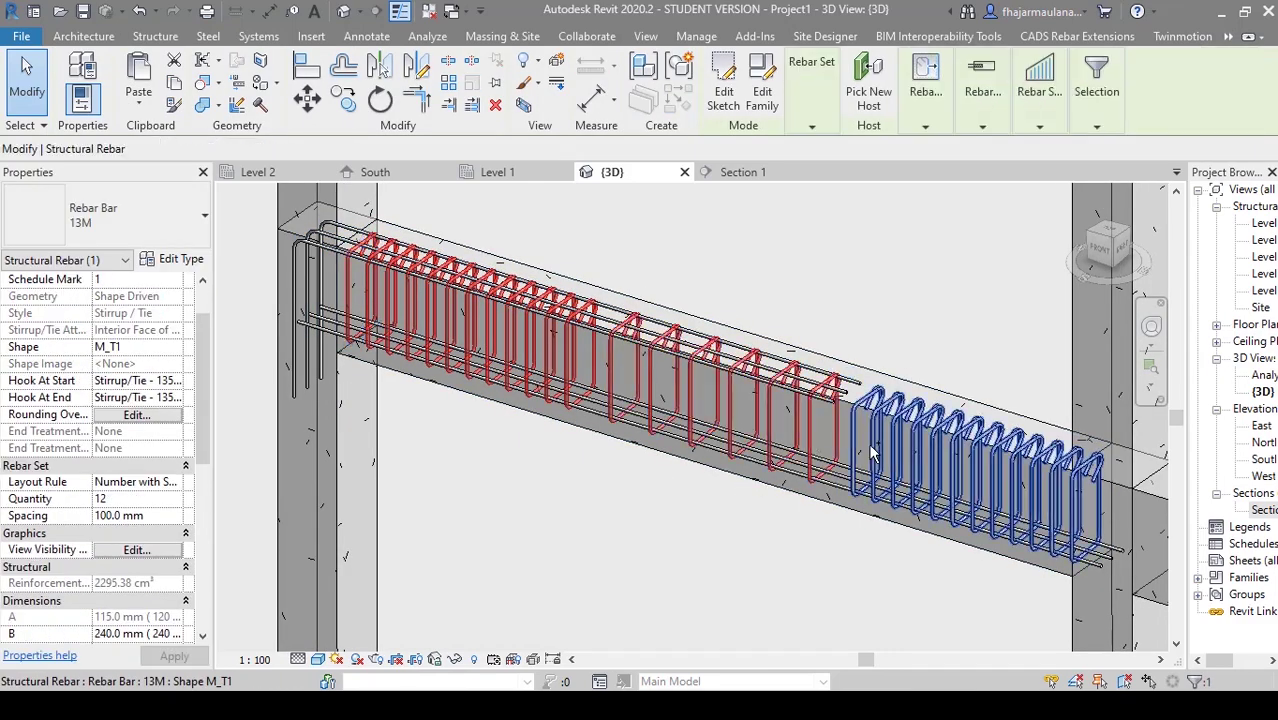
pyautogui.keyDown('ctrl'); pyautogui.click(870, 445); pyautogui.keyUp('ctrl')
pyautogui.moveTo(562, 548); pyautogui.dragTo(643, 539, button='middle')
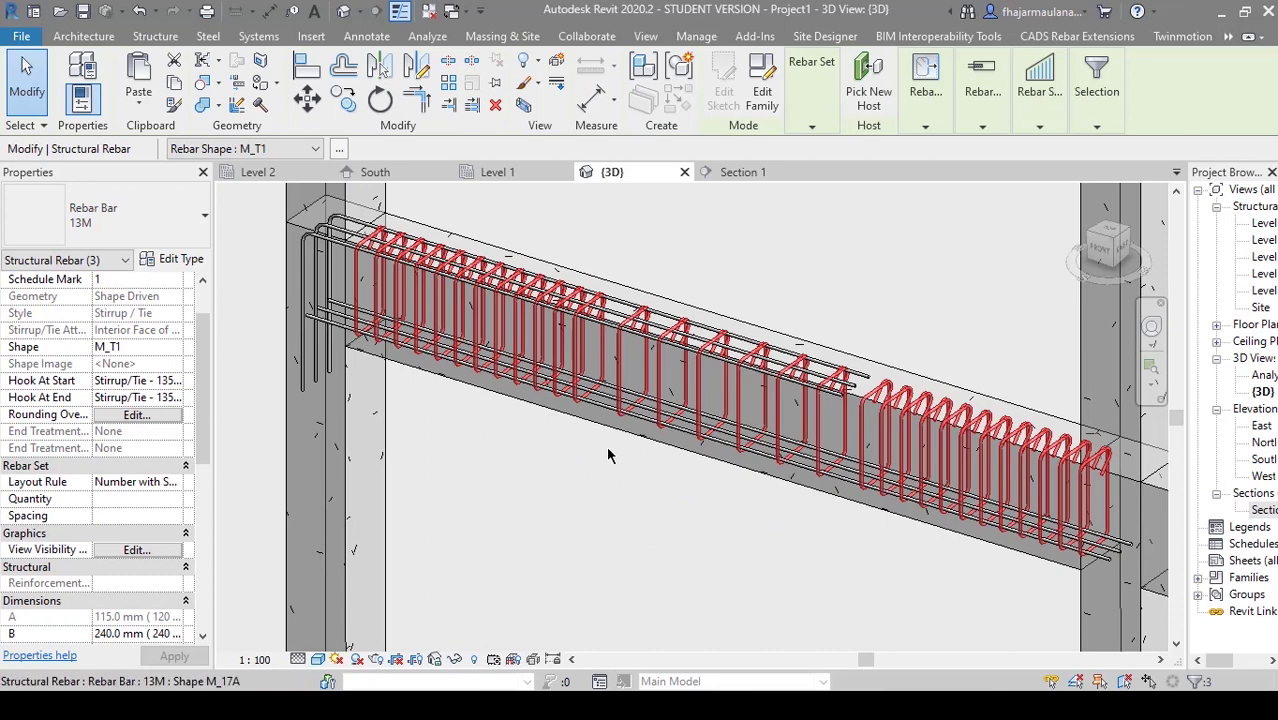
pyautogui.moveTo(561, 533); pyautogui.dragTo(582, 528, button='middle')
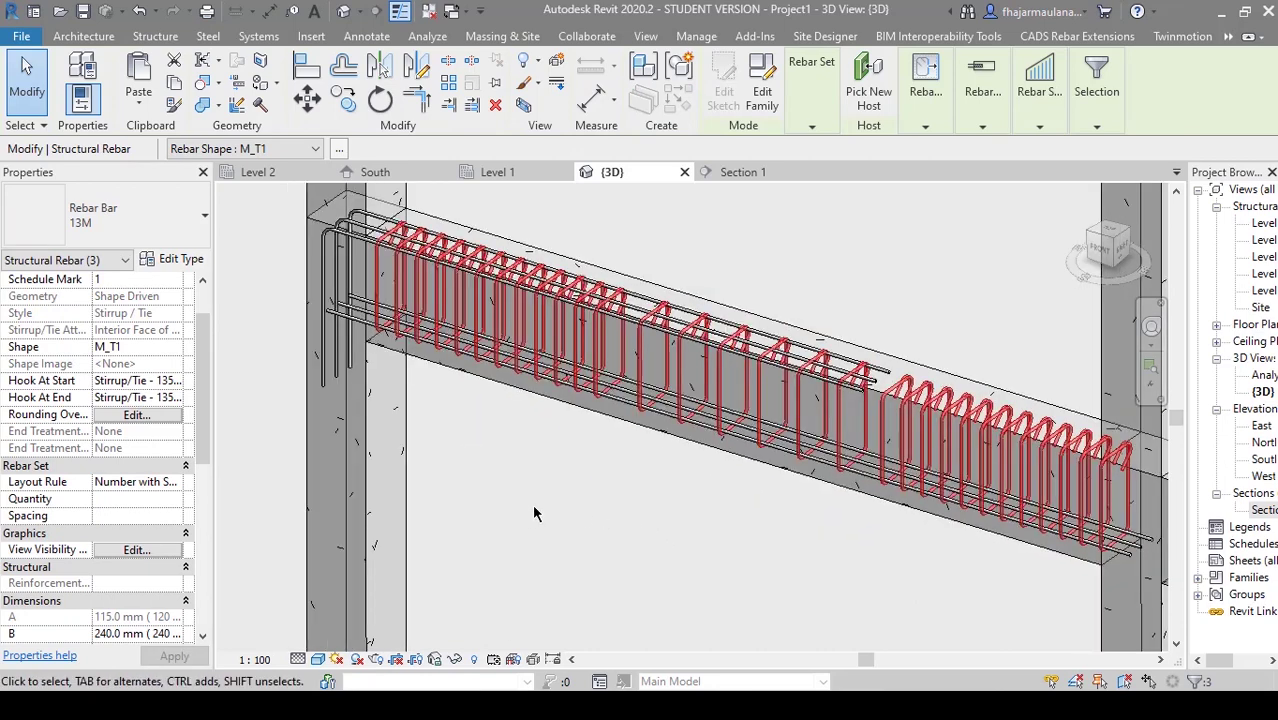
pyautogui.click(200, 228)
pyautogui.click(77, 312)
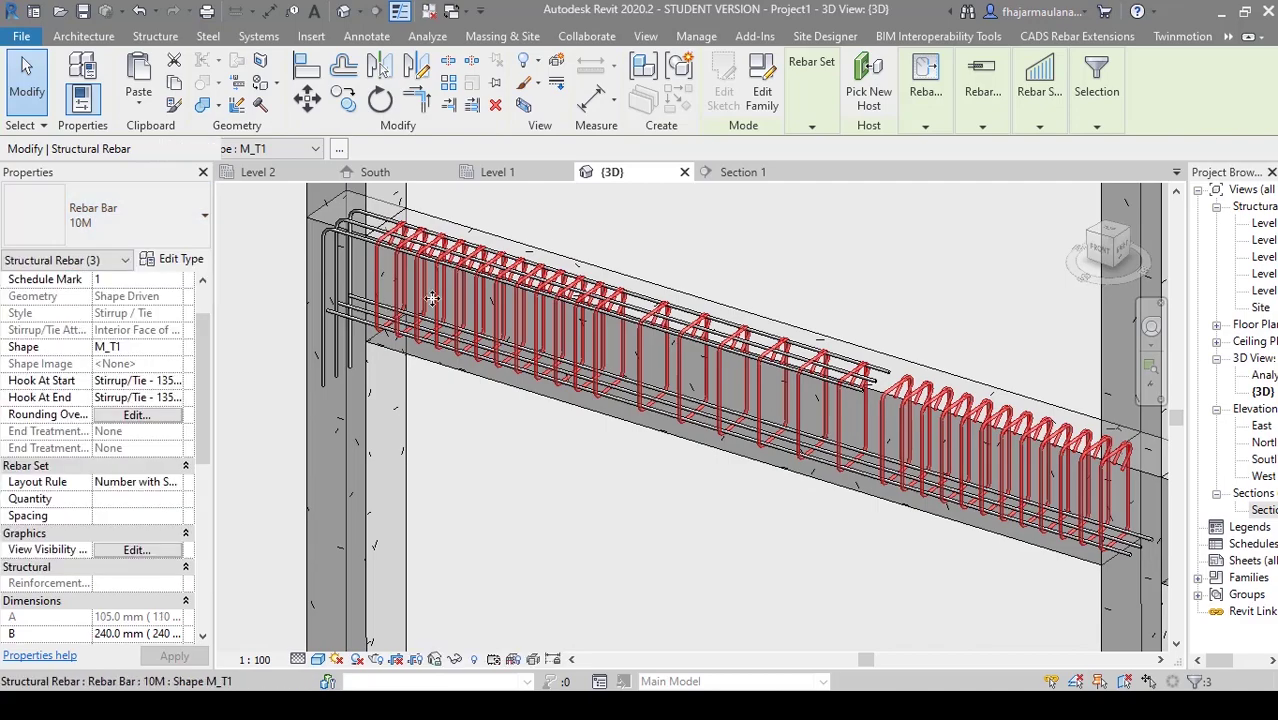
pyautogui.click(684, 507)
# - Select the beam's top and bottom longitudinal bar sets together and check their bar type against the available sizes
pyautogui.keyDown('shift'); pyautogui.moveTo(605, 529); pyautogui.dragTo(564, 508, button='middle'); pyautogui.keyUp('shift')
pyautogui.scroll(1, 622, 325)
pyautogui.moveTo(624, 322); pyautogui.dragTo(682, 342, button='middle')
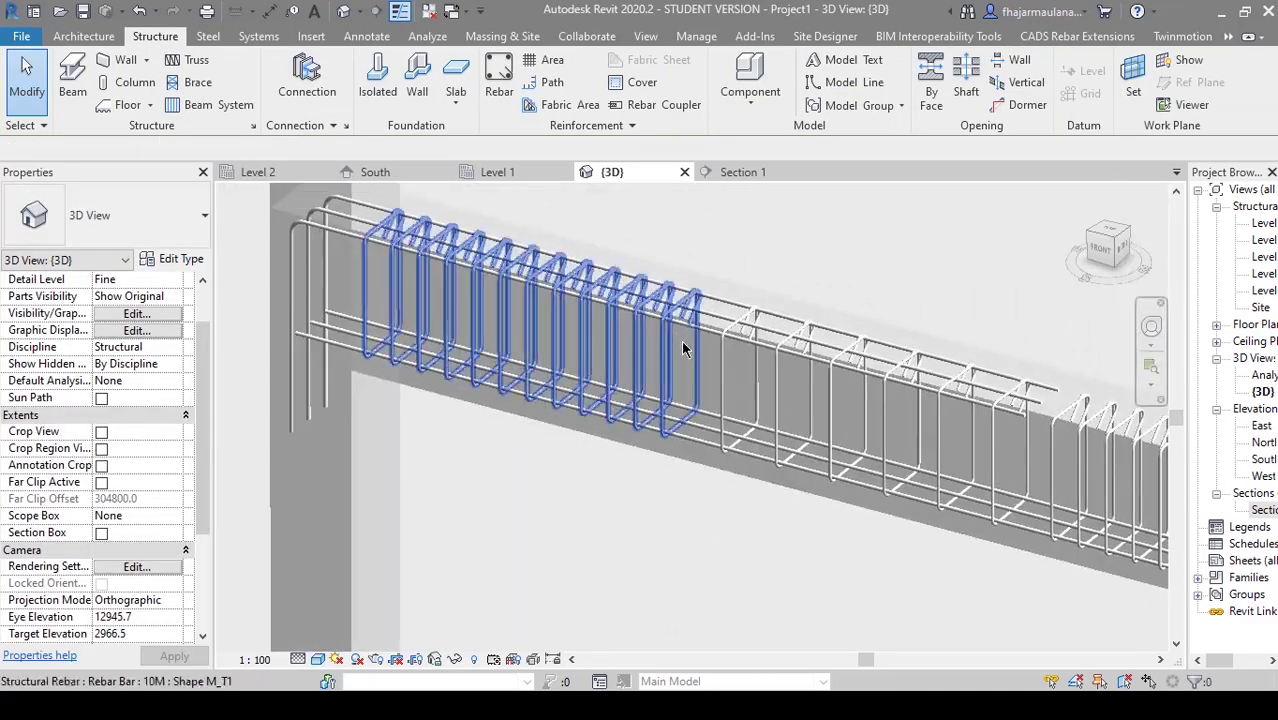
pyautogui.click(698, 330)
pyautogui.scroll(2, 700, 320)
pyautogui.press('Escape')
pyautogui.press('Escape')
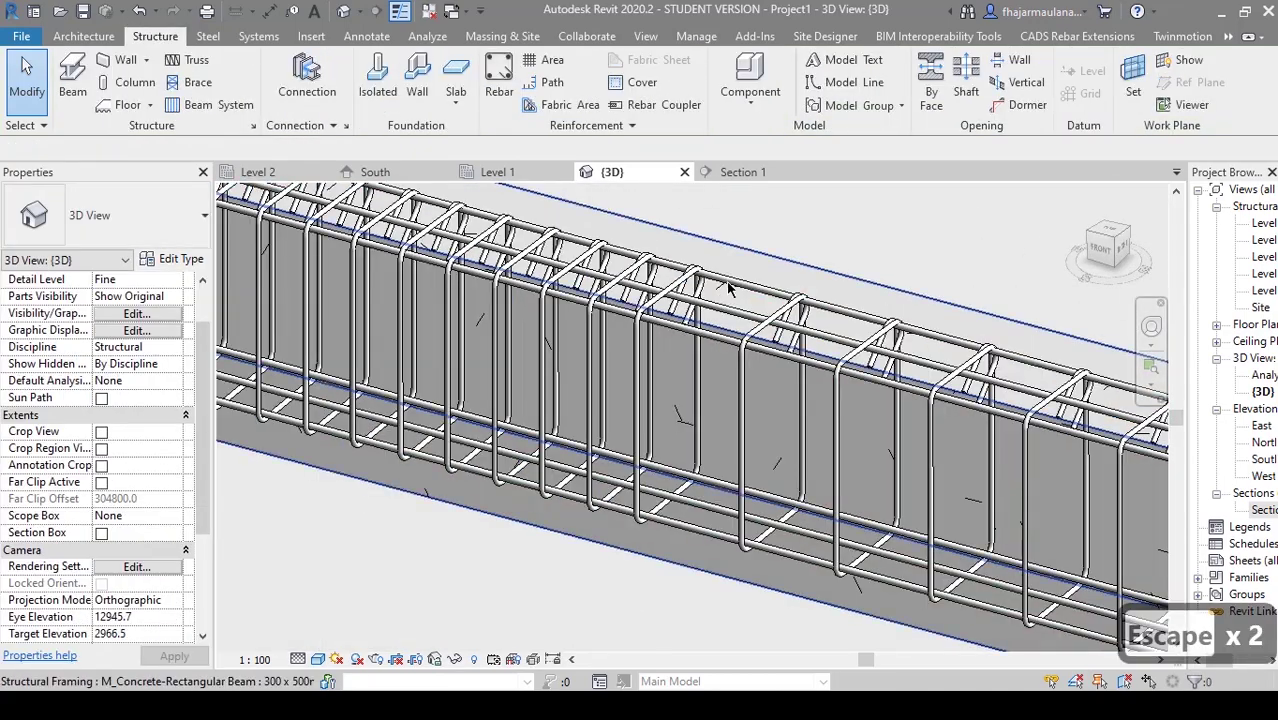
pyautogui.click(757, 289)
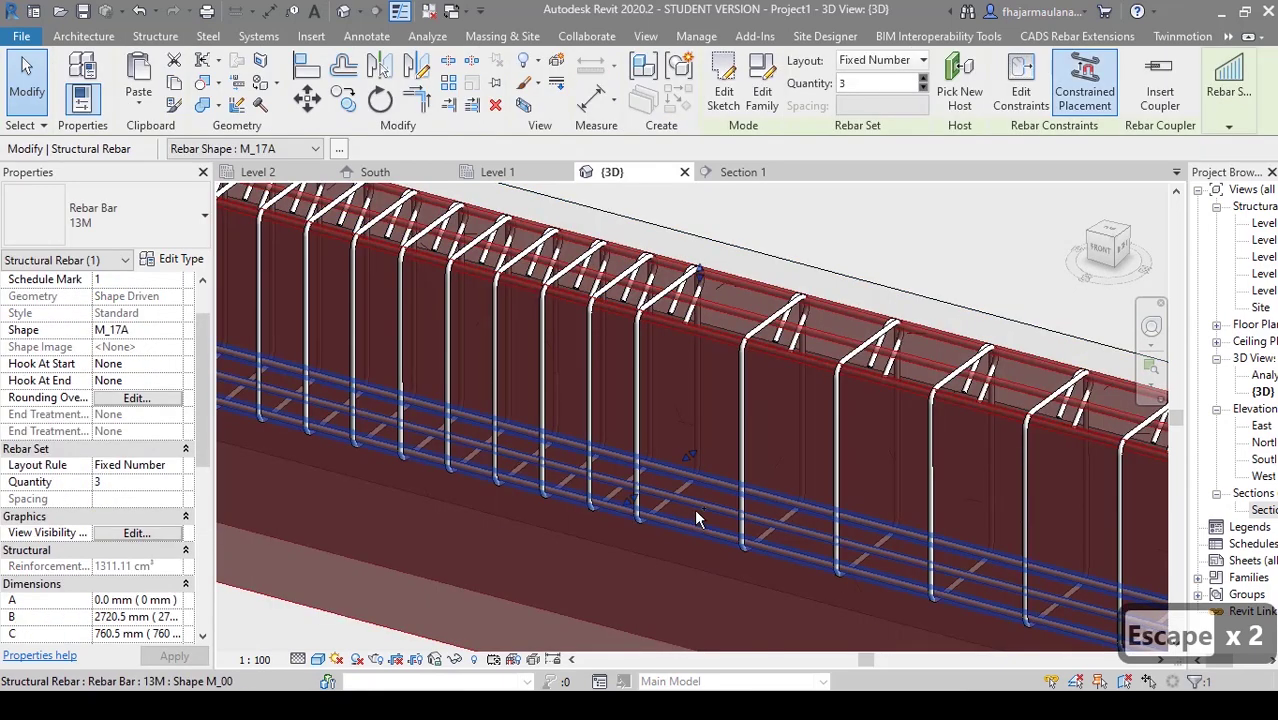
pyautogui.scroll(-3, 612, 551)
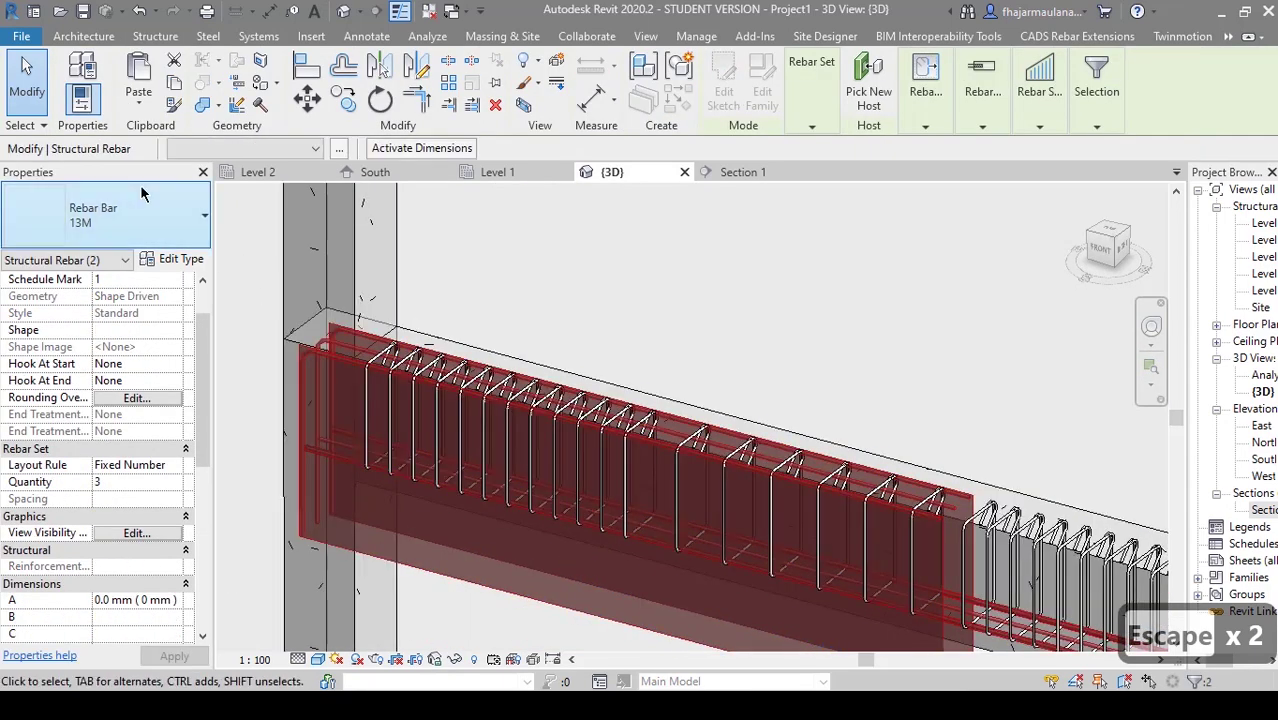
pyautogui.click(110, 215)
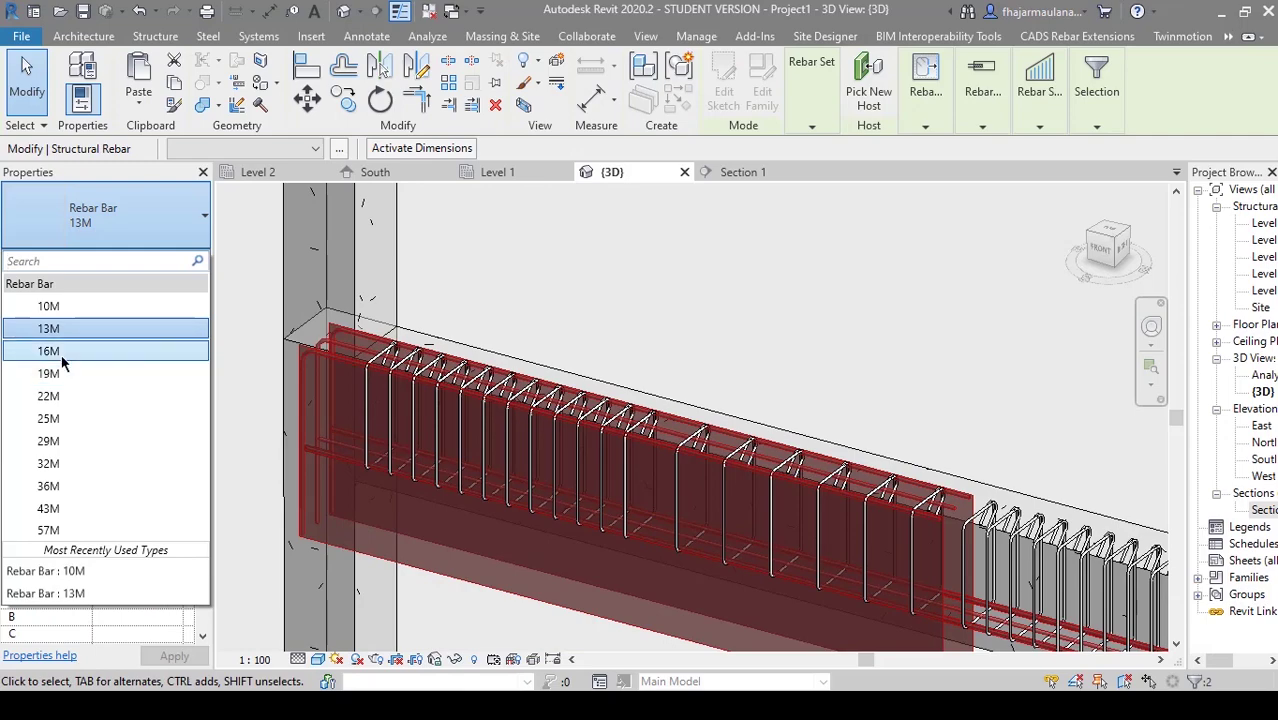
pyautogui.click(71, 351)
pyautogui.press('Escape')
pyautogui.press('Escape')
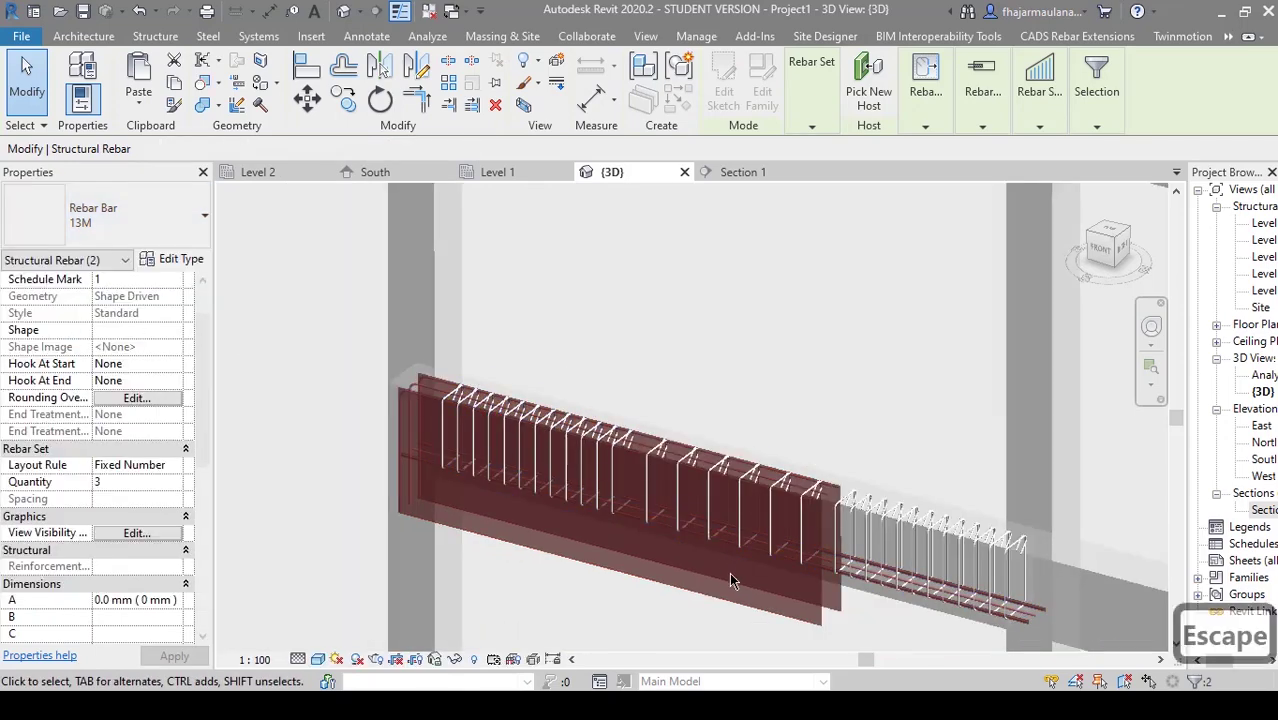
# - Open the Section 1 view showing the reinforced beam between its columns
pyautogui.keyDown('shift'); pyautogui.moveTo(664, 410); pyautogui.dragTo(619, 432, button='middle'); pyautogui.keyUp('shift')
pyautogui.scroll(-3, 433, 413)
pyautogui.scroll(1, 865, 383)
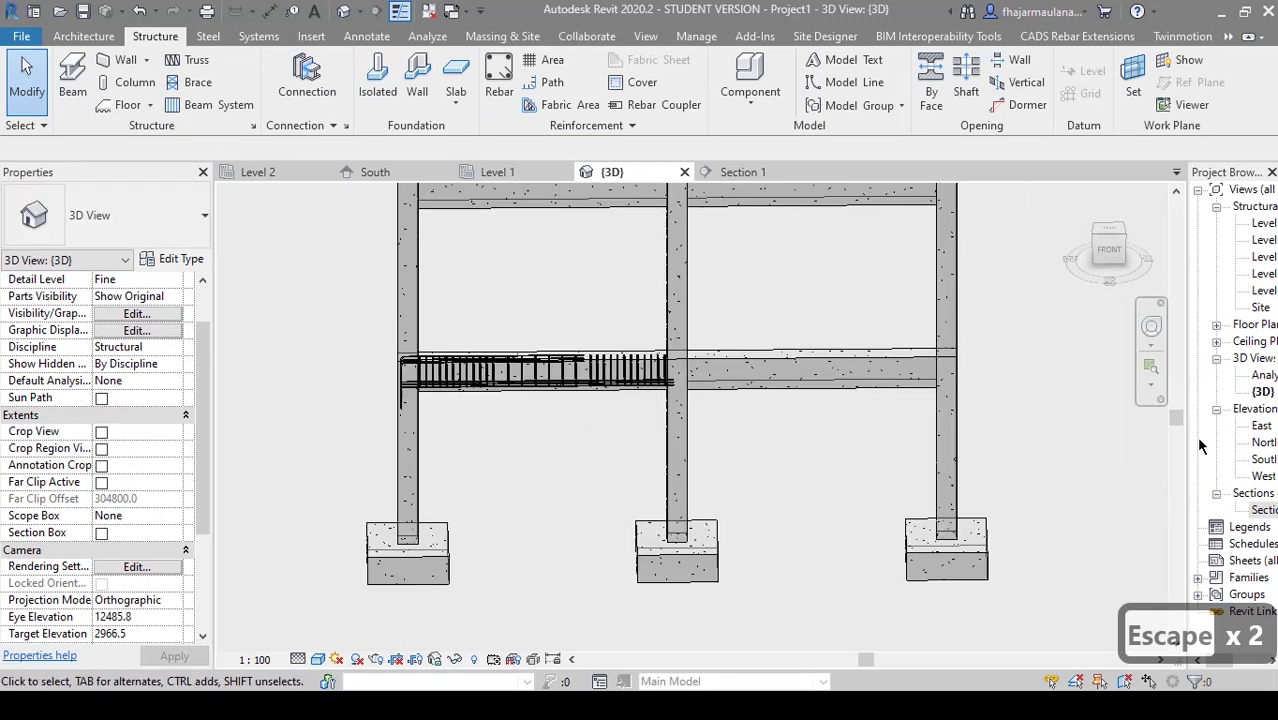
pyautogui.moveTo(1187, 455); pyautogui.dragTo(1140, 476)
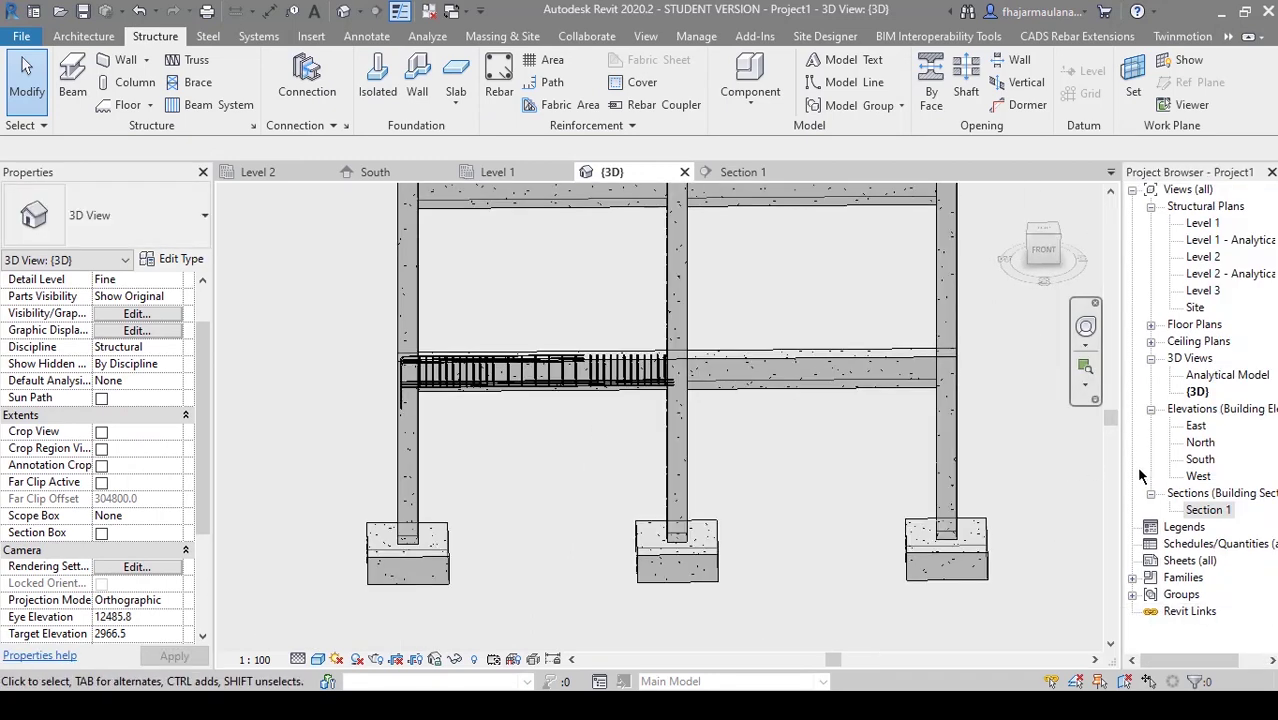
pyautogui.doubleClick(1207, 510)
pyautogui.scroll(-2, 762, 428)
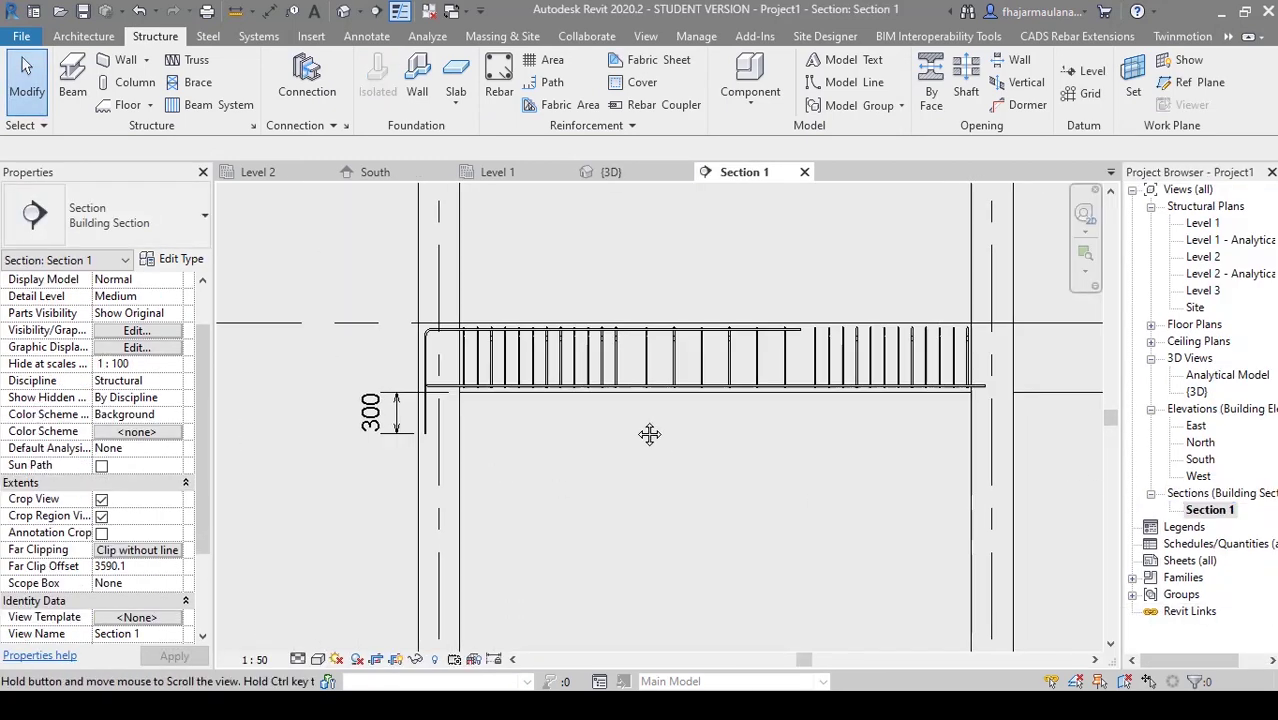
pyautogui.press('Escape')
pyautogui.press('Escape')
pyautogui.moveTo(650, 434); pyautogui.dragTo(630, 454, button='middle')
pyautogui.scroll(-1, 574, 424)
pyautogui.scroll(1, 630, 454)
pyautogui.press('Escape')
pyautogui.press('Escape')
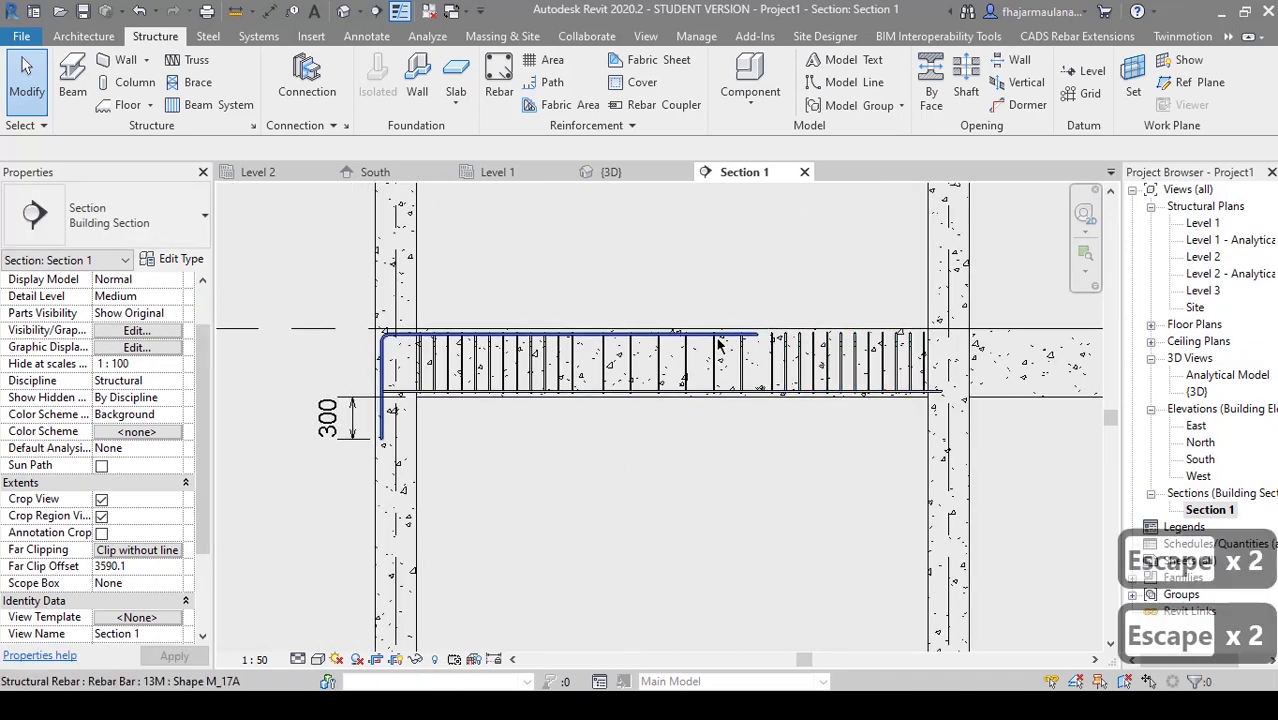
# - Start placing structural rebar in the column under the beam's hooked bar end, using 13M bars and rebar shape M_T1
pyautogui.moveTo(540, 441); pyautogui.dragTo(612, 368, button='middle')
pyautogui.moveTo(535, 477); pyautogui.dragTo(582, 431, button='middle')
pyautogui.press('Escape')
pyautogui.click(518, 427)
pyautogui.click(990, 95)
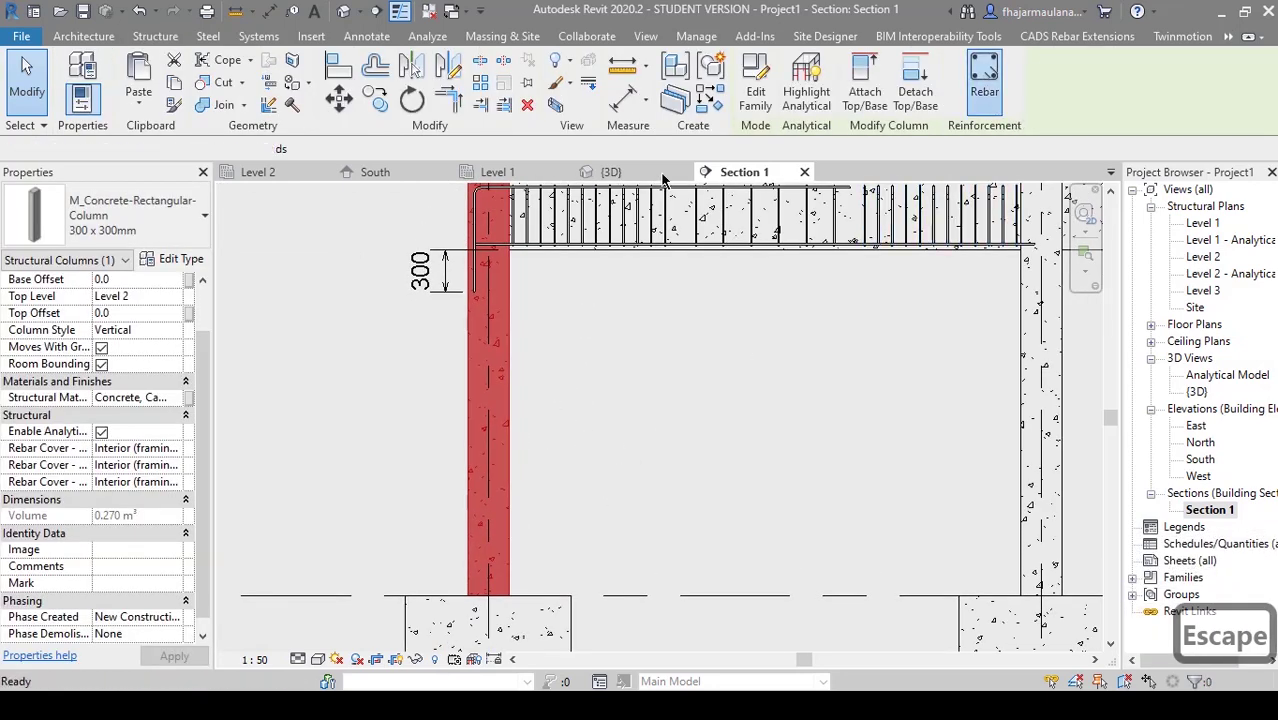
pyautogui.moveTo(785, 396); pyautogui.dragTo(690, 426, button='middle')
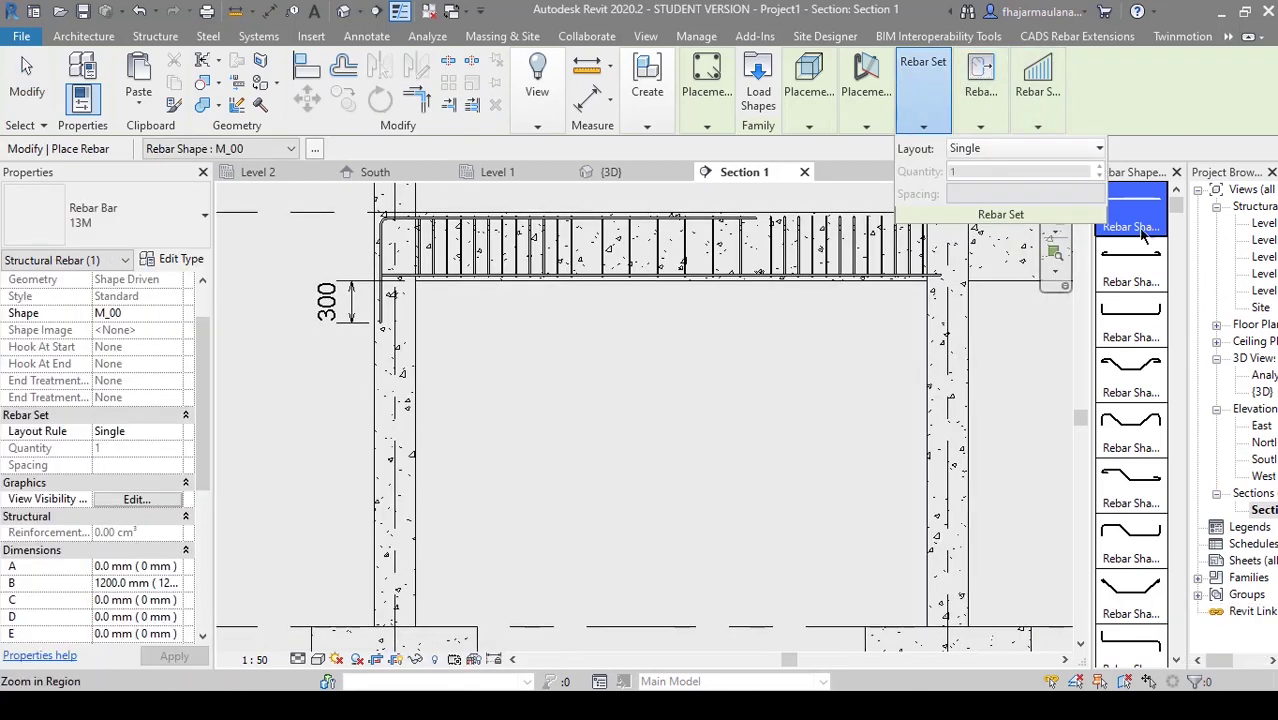
pyautogui.moveTo(1177, 200); pyautogui.dragTo(1177, 590)
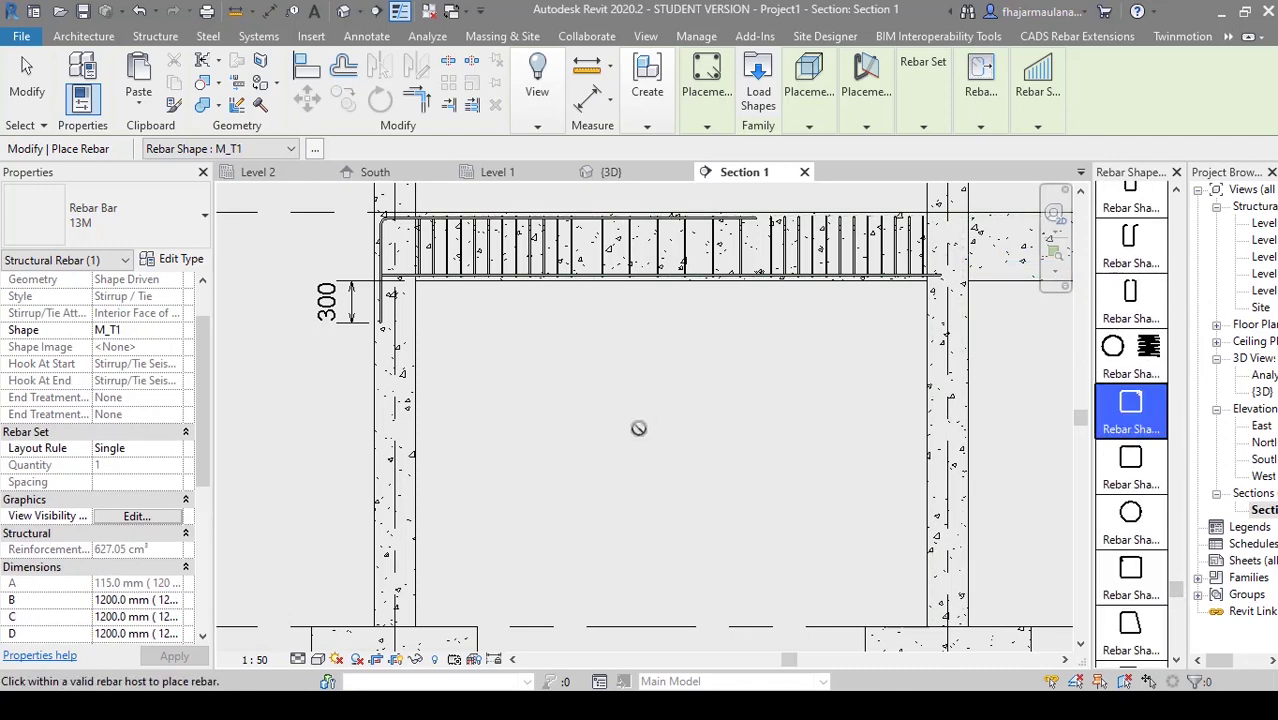
# - Preview the column stirrup in the Parallel to Work Plane orientation, and set the placement back to Perpendicular to Cover
pyautogui.moveTo(417, 531); pyautogui.dragTo(616, 440, button='middle')
pyautogui.scroll(1, 520, 505)
pyautogui.moveTo(765, 345); pyautogui.dragTo(737, 372, button='middle')
pyautogui.moveTo(879, 92)
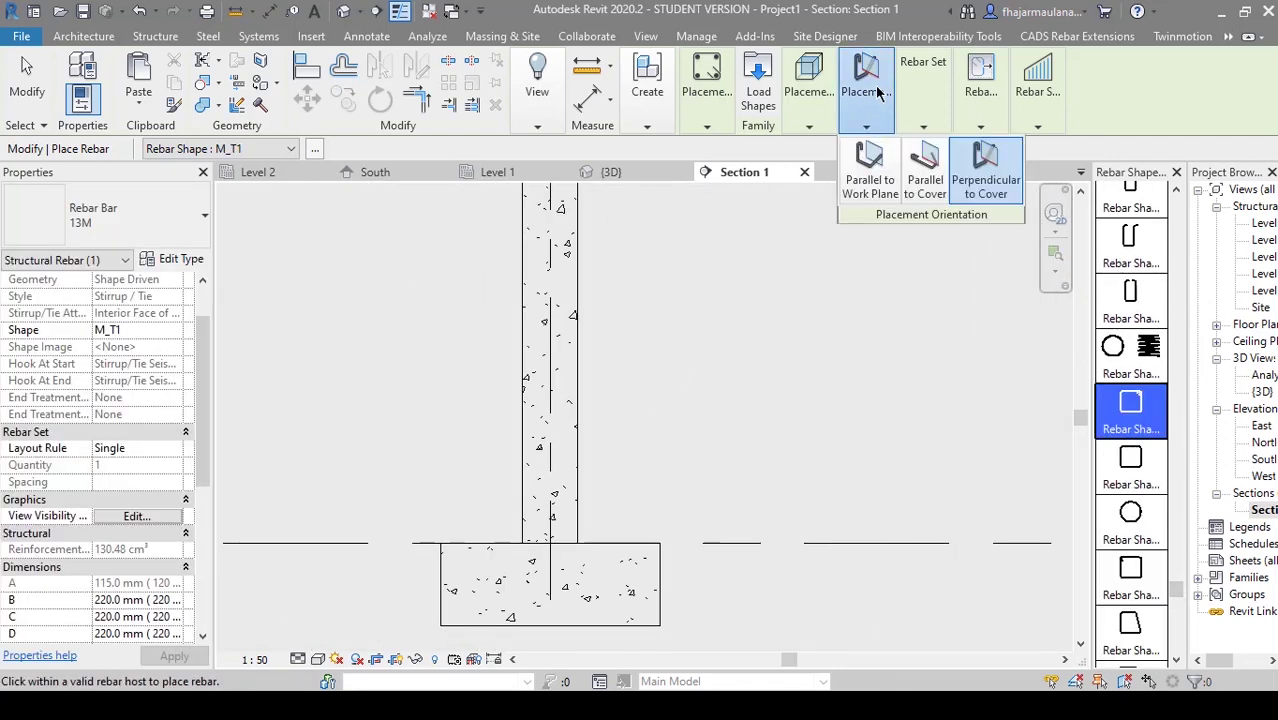
pyautogui.click(870, 176)
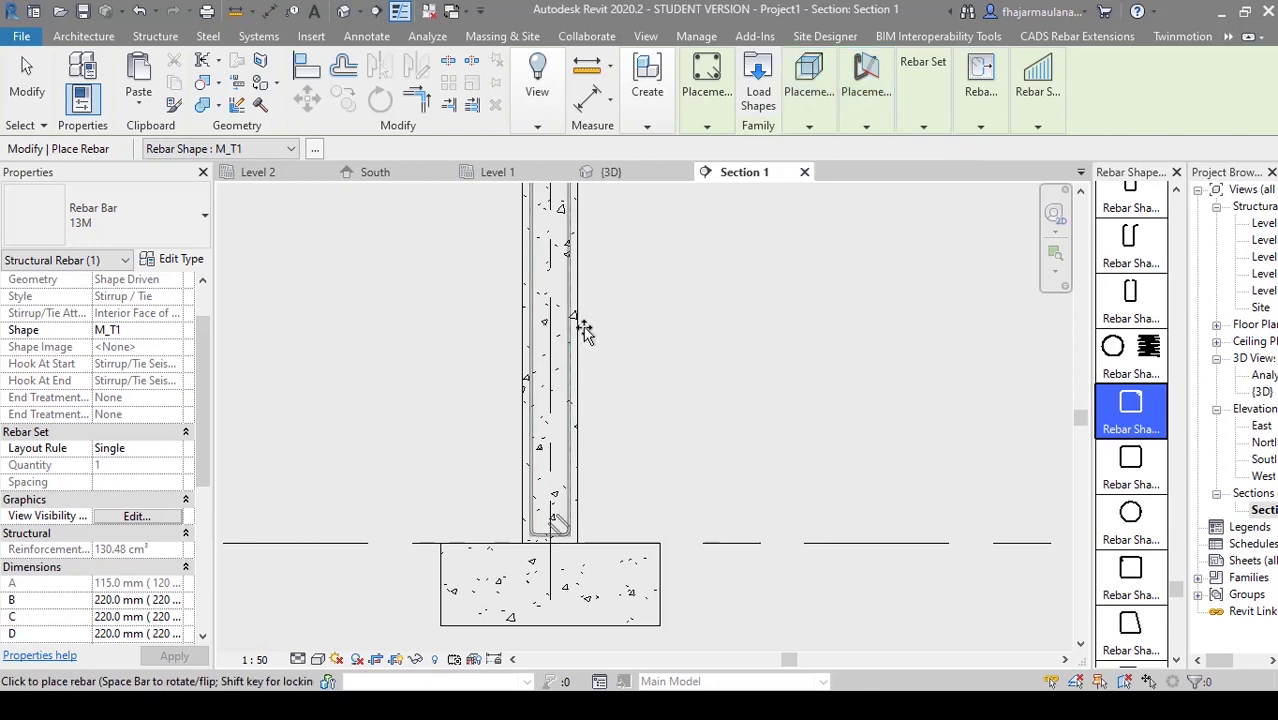
pyautogui.moveTo(876, 119)
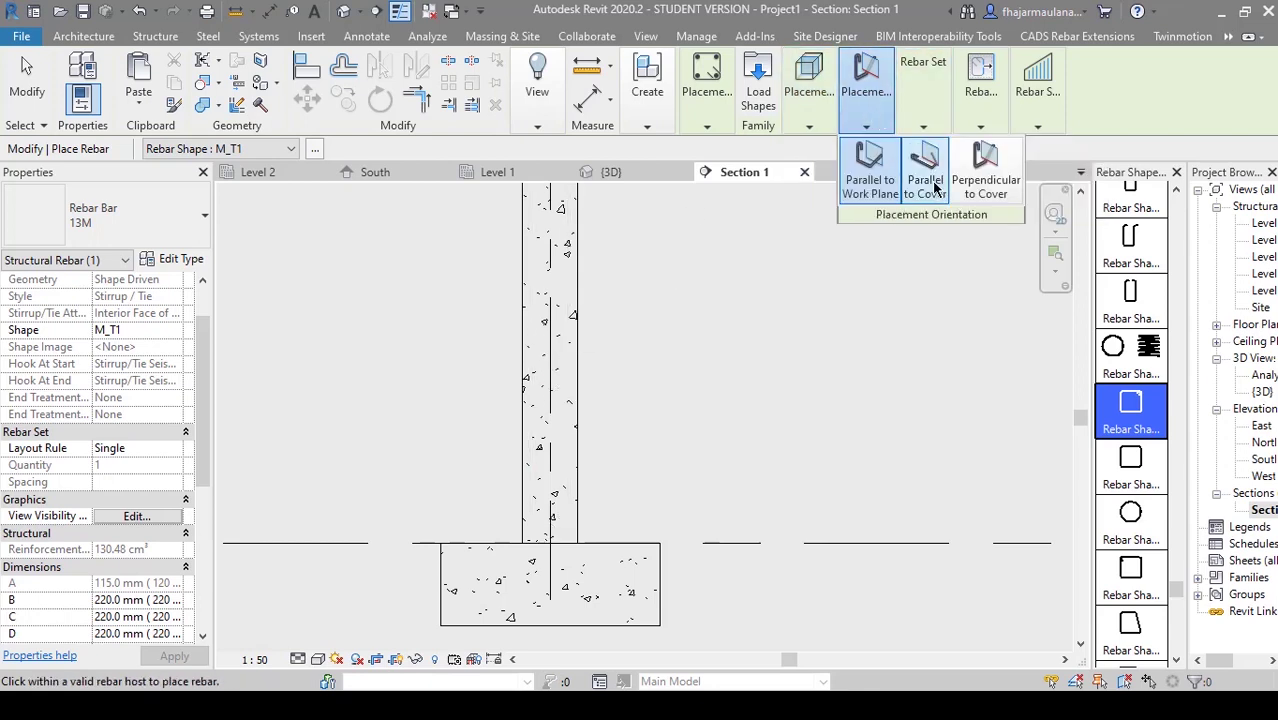
pyautogui.click(984, 184)
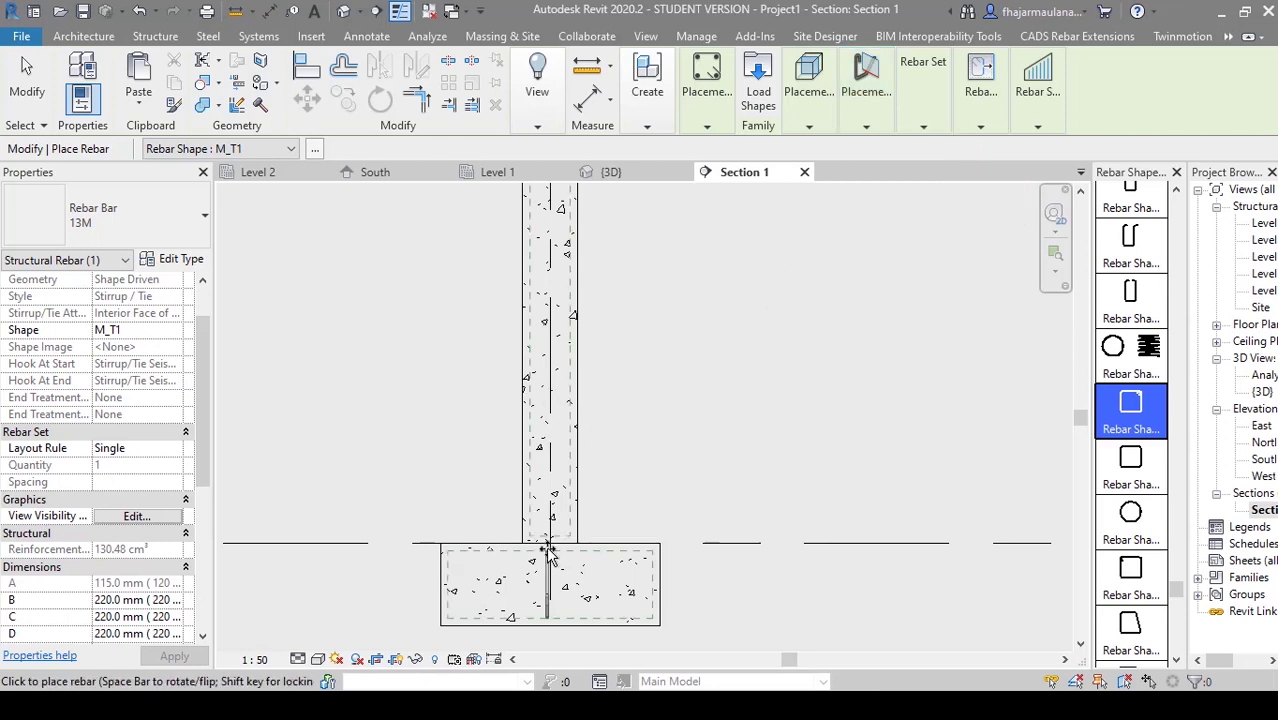
# - Place a single 13M M_T1 stirrup perpendicular to cover at the base of the column, just above the footing
pyautogui.scroll(5, 540, 450)
pyautogui.scroll(3, 543, 445)
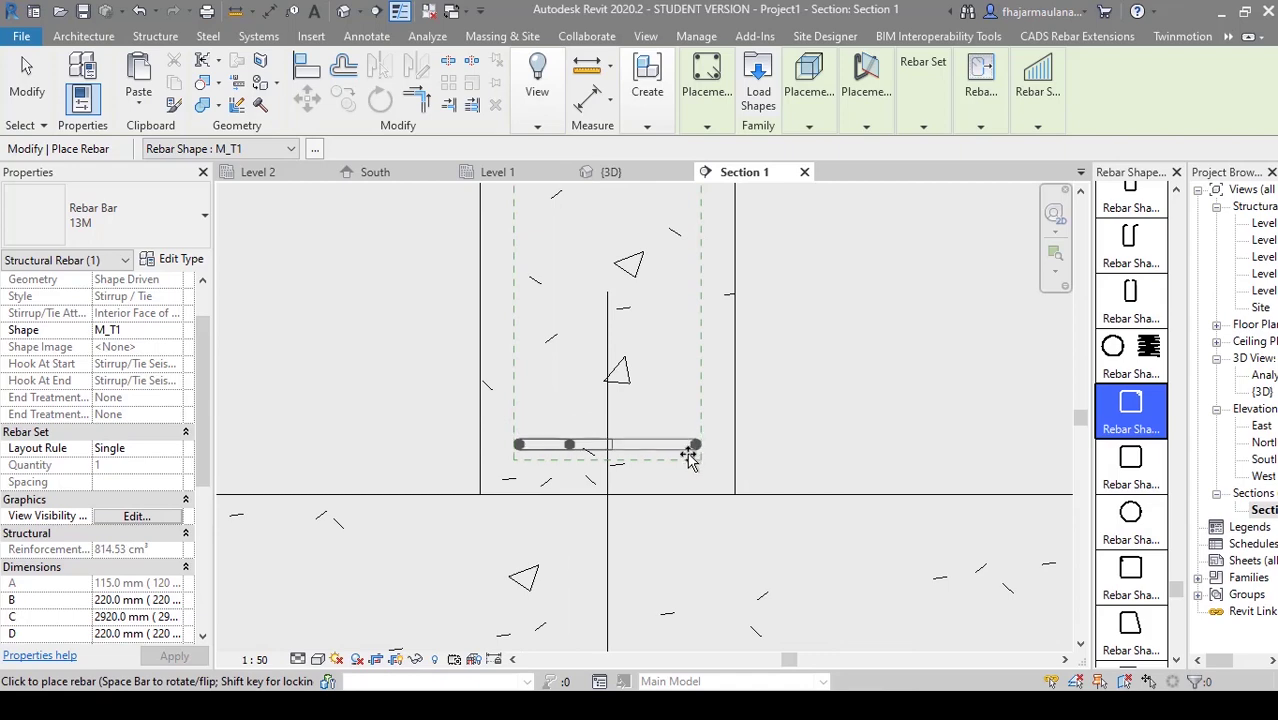
pyautogui.click(688, 446)
pyautogui.scroll(-4, 688, 446)
pyautogui.scroll(5, 670, 412)
pyautogui.moveTo(690, 456); pyautogui.dragTo(615, 475, button='middle')
pyautogui.press('Escape')
pyautogui.press('Escape')
# - Try bar plane constraint offsets of -20 mm and 20 mm on the column's base stirrup, and discard the constraint edits
pyautogui.scroll(2, 580, 473)
pyautogui.click(585, 420)
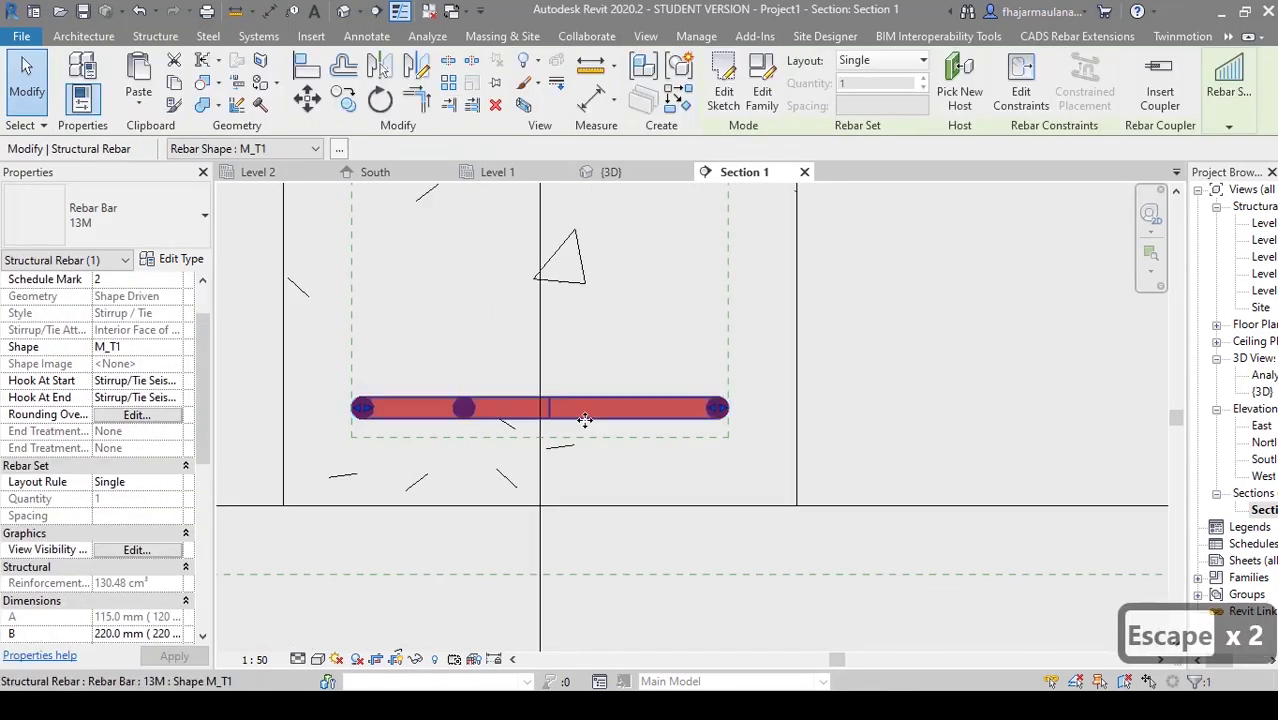
pyautogui.click(1021, 84)
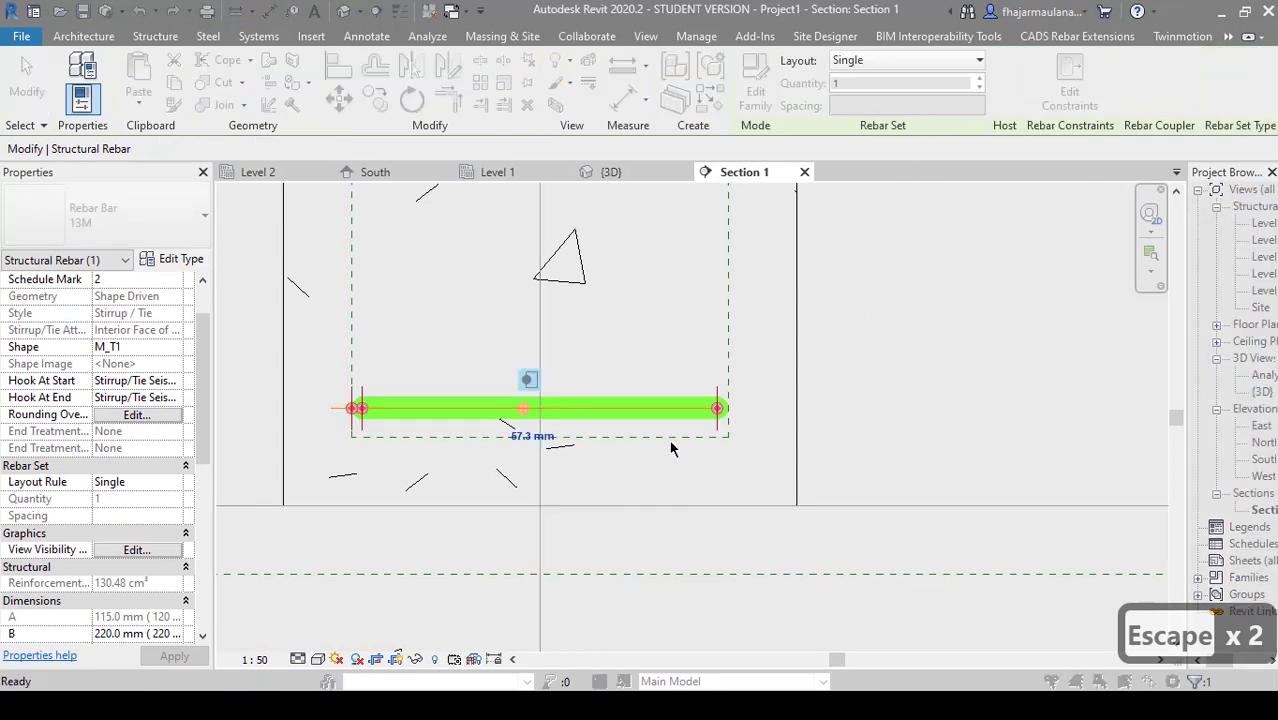
pyautogui.scroll(2, 518, 433)
pyautogui.click(540, 431)
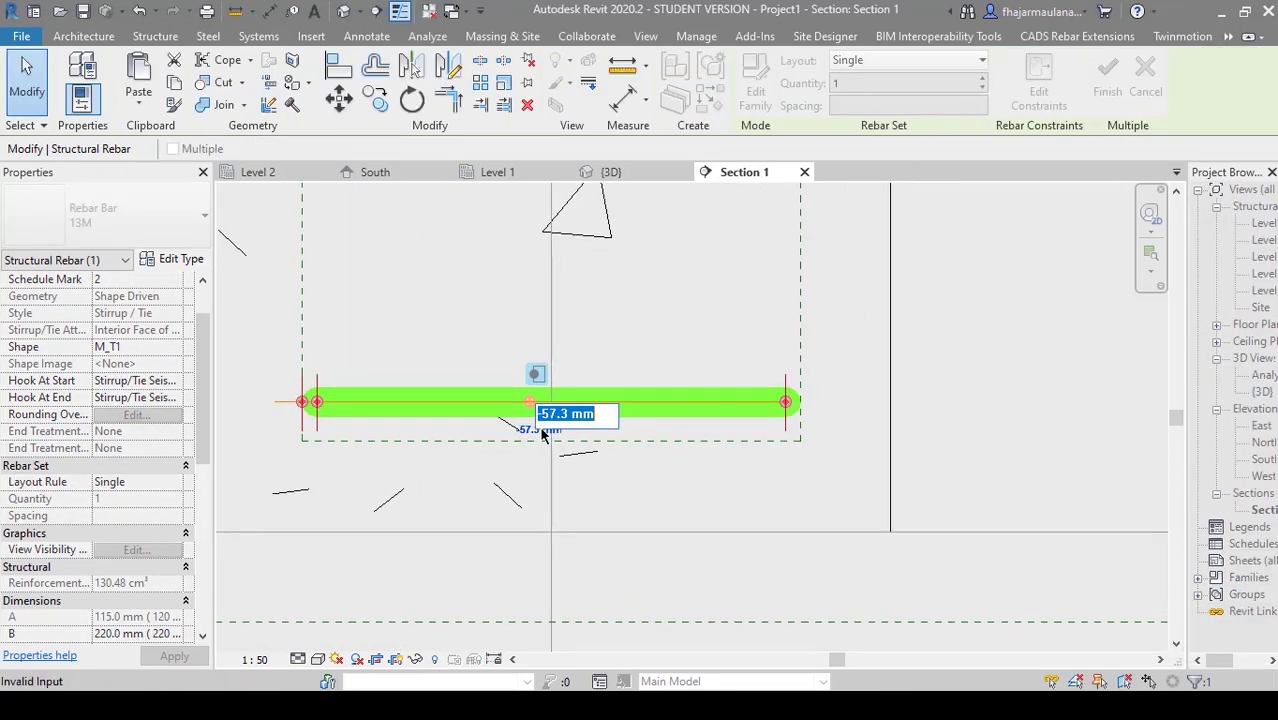
pyautogui.press('Return')
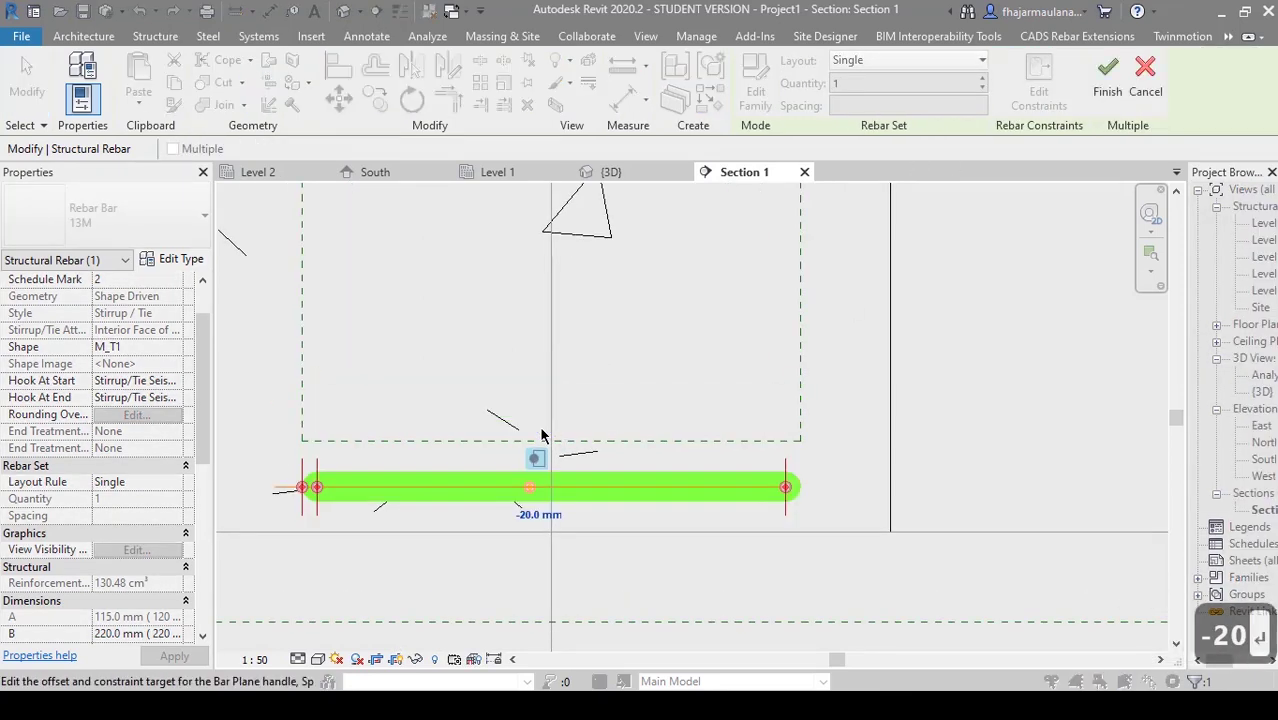
pyautogui.click(538, 515)
pyautogui.write('20')
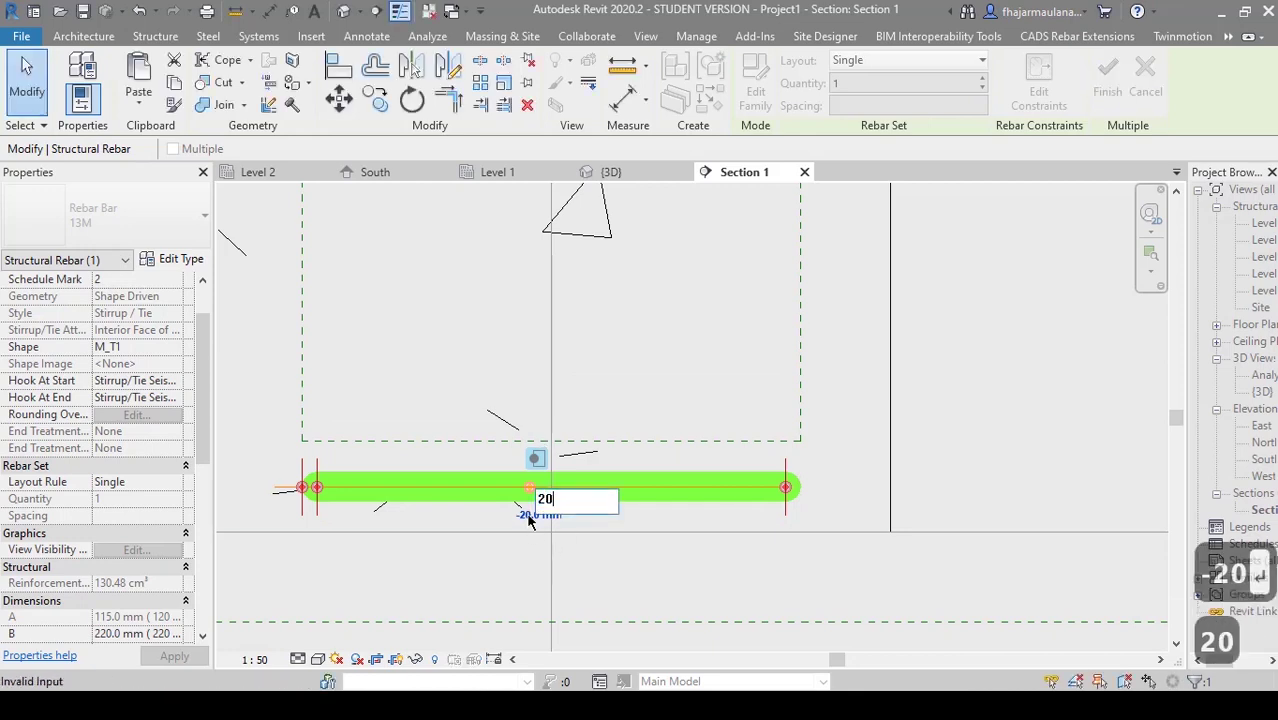
pyautogui.press('Return')
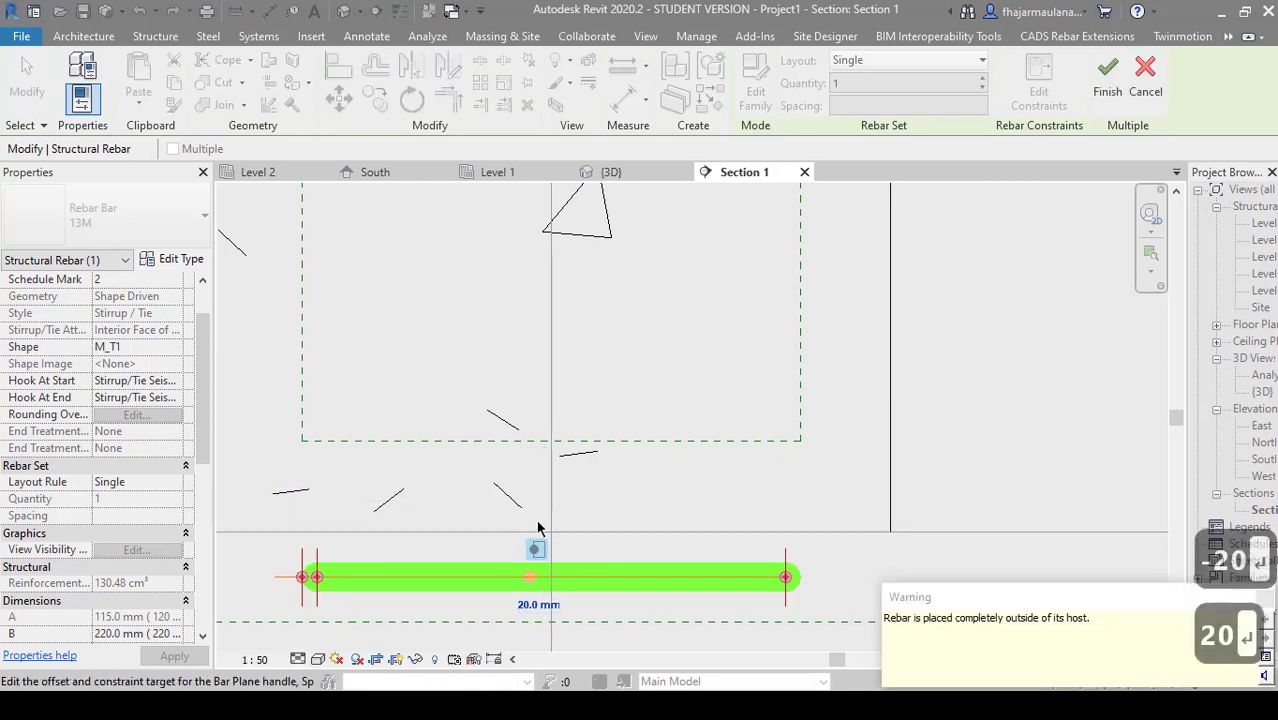
pyautogui.hotkey('ctrl', 'z')
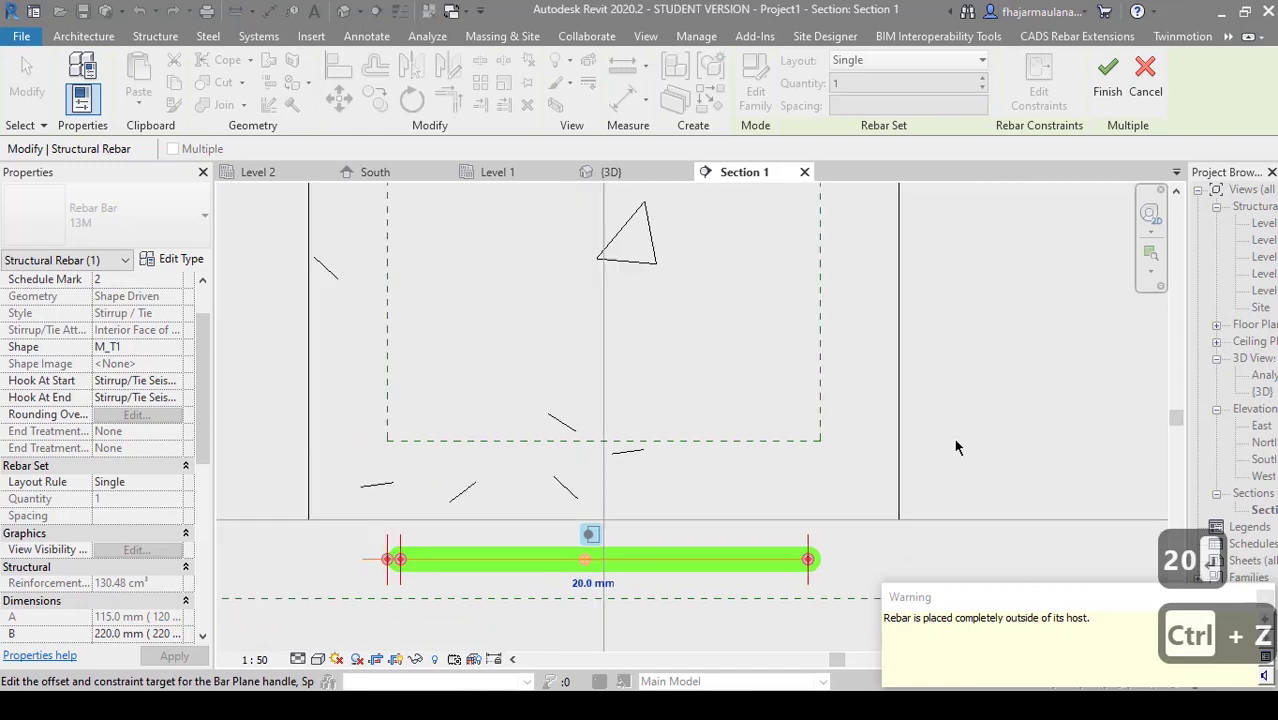
pyautogui.press('Escape')
pyautogui.press('Escape')
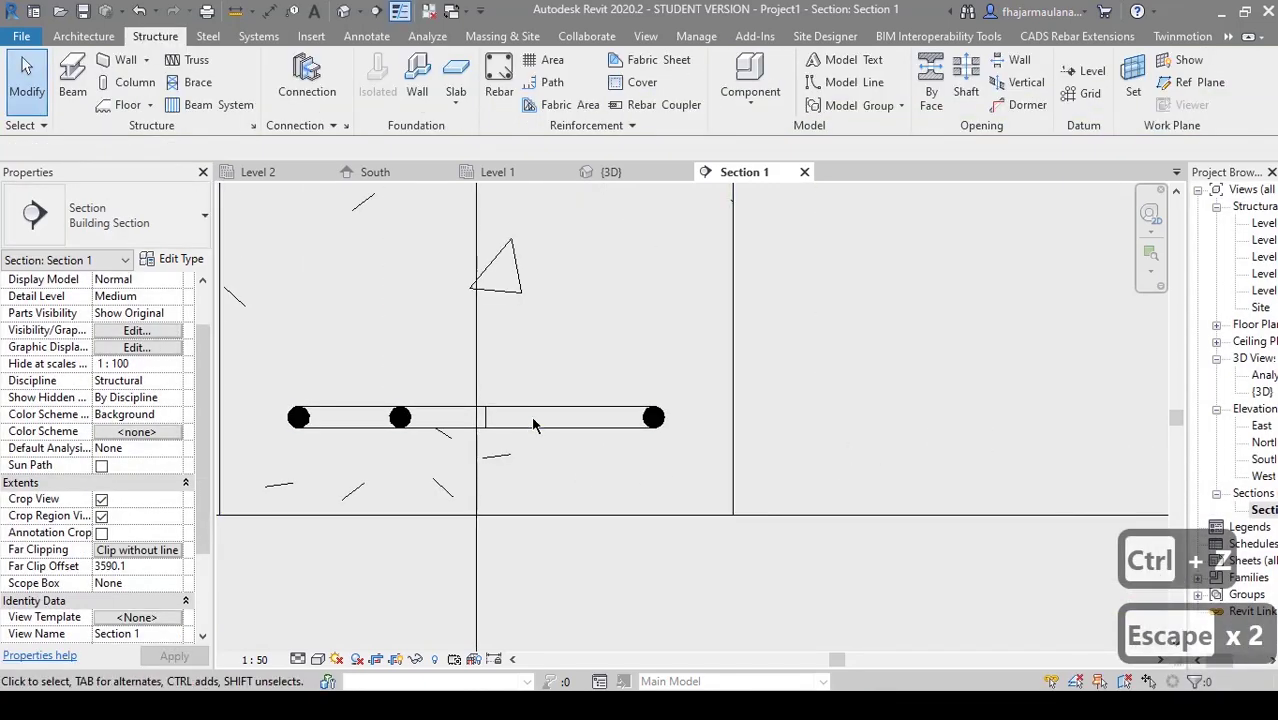
pyautogui.click(525, 473)
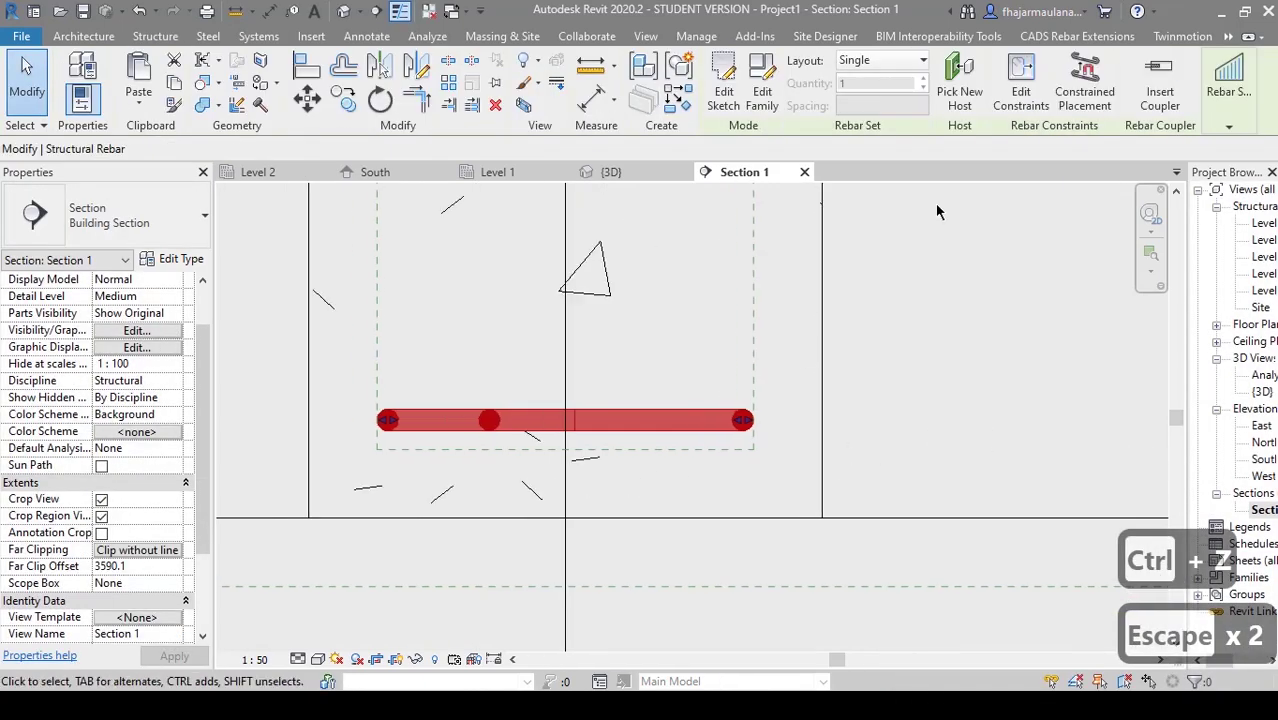
pyautogui.click(1021, 92)
pyautogui.moveTo(518, 468); pyautogui.dragTo(563, 458, button='middle')
pyautogui.scroll(1, 563, 458)
pyautogui.click(608, 427)
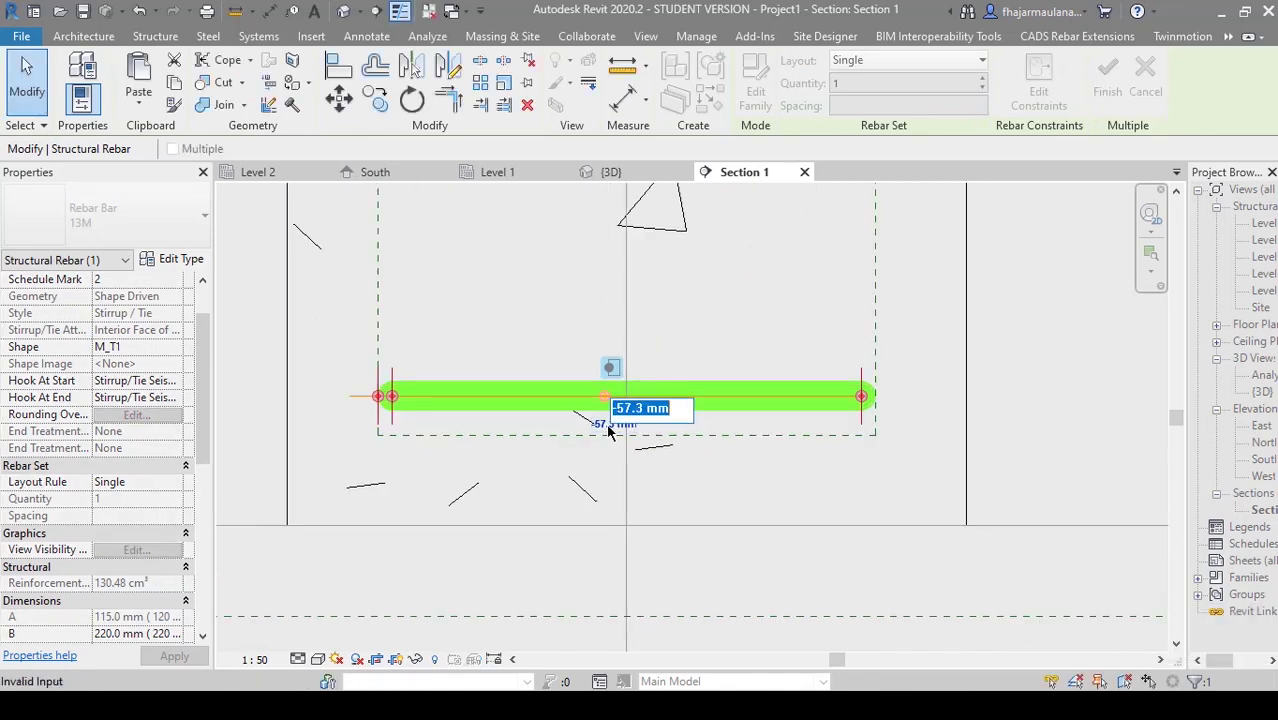
pyautogui.press('Escape')
pyautogui.press('Escape')
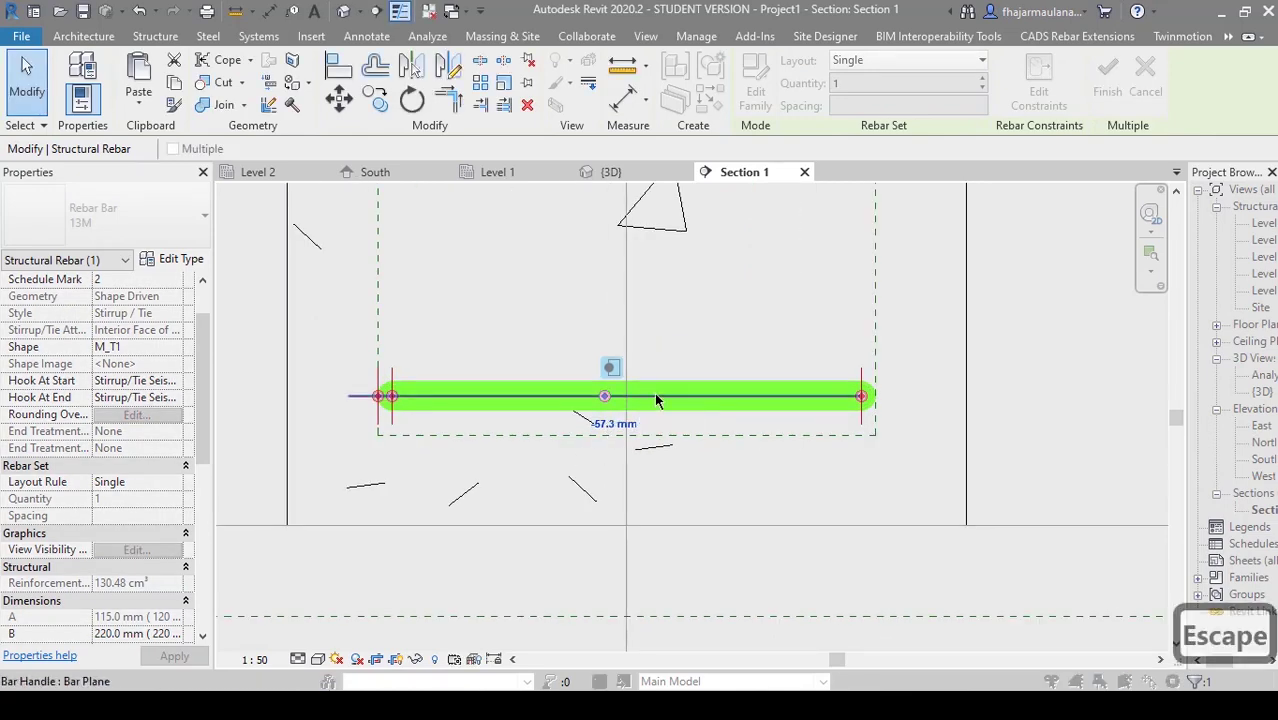
pyautogui.press('Escape')
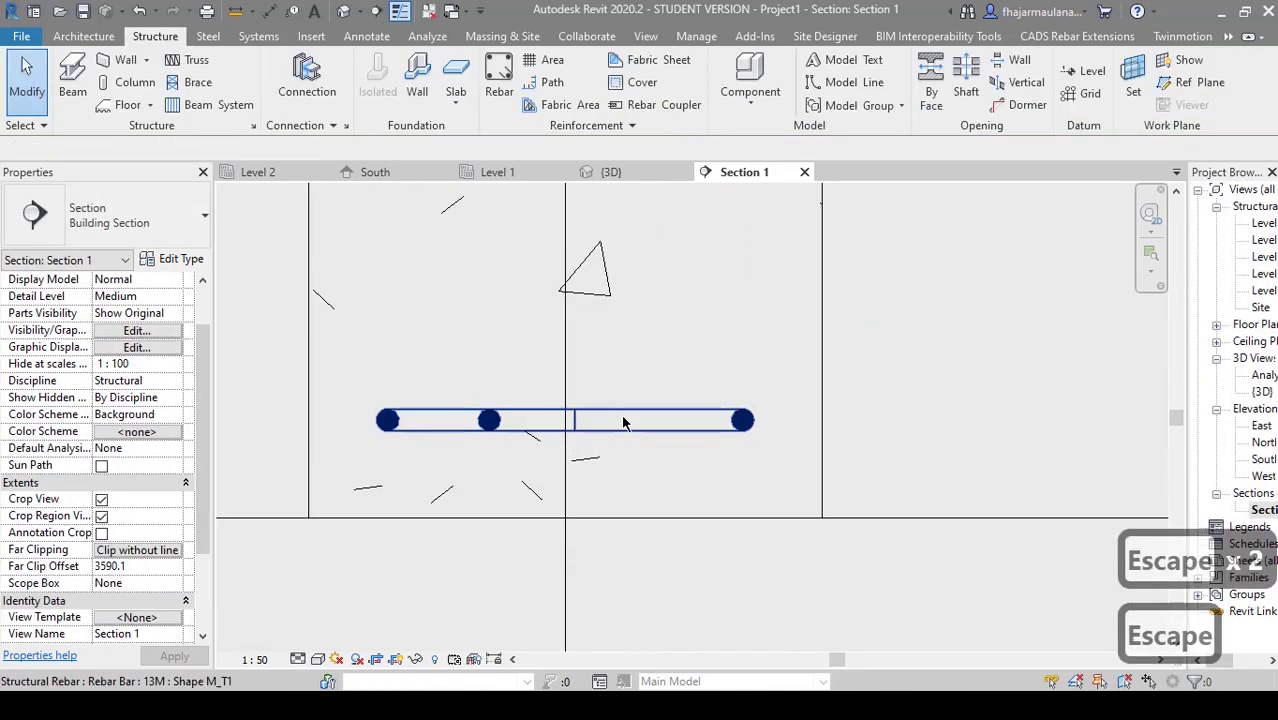
# - Edit the column base stirrup's constraints and set its bar plane offset to -50 mm
pyautogui.click(624, 423)
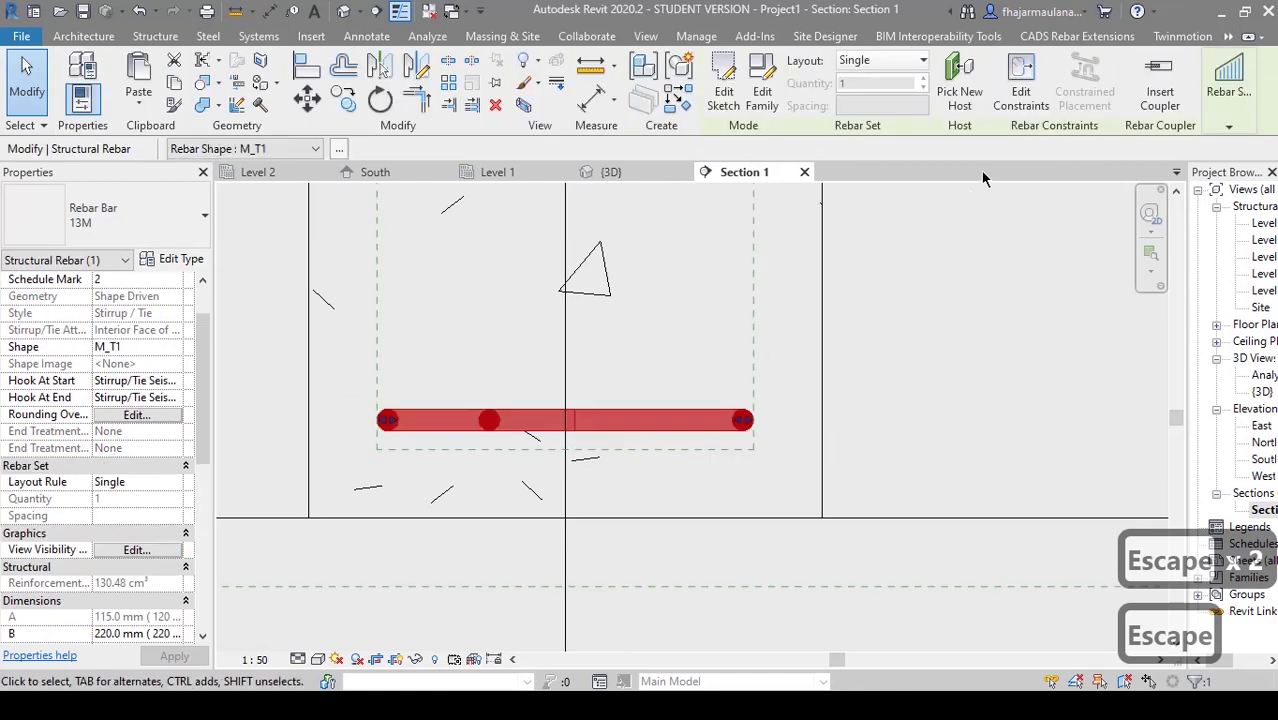
pyautogui.click(1040, 70)
pyautogui.click(556, 448)
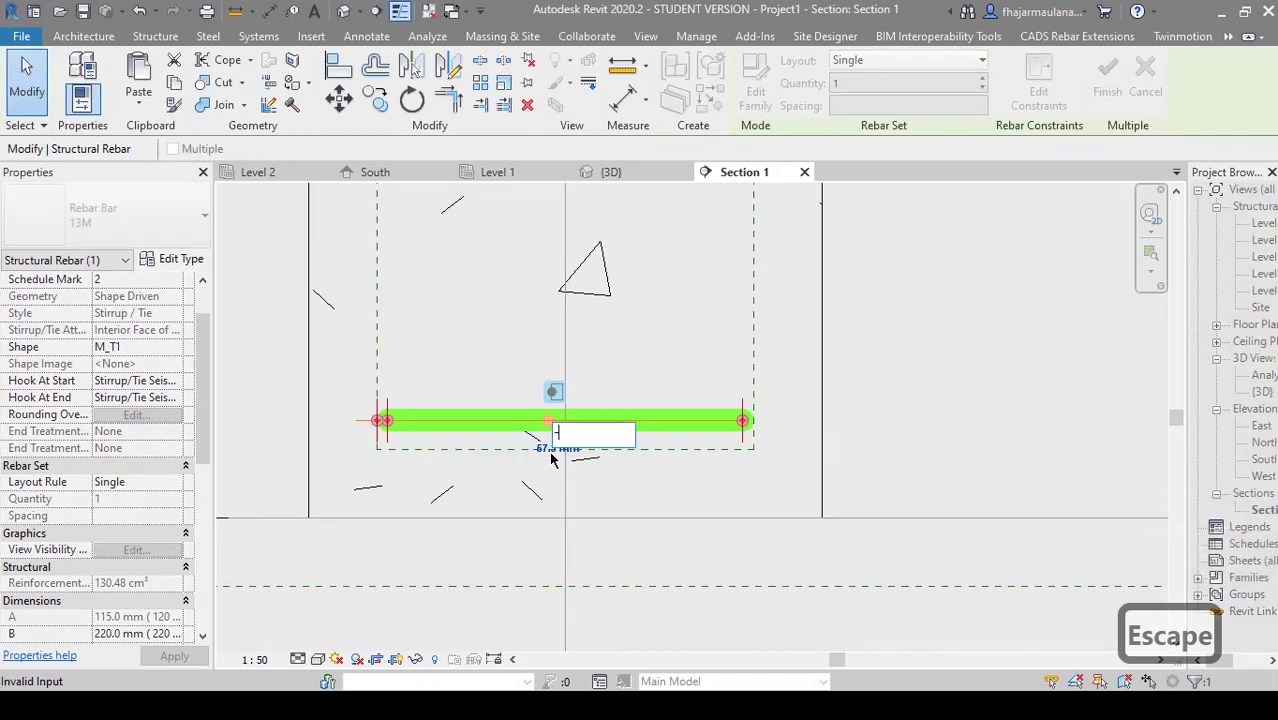
pyautogui.write('-50')
pyautogui.press('Return')
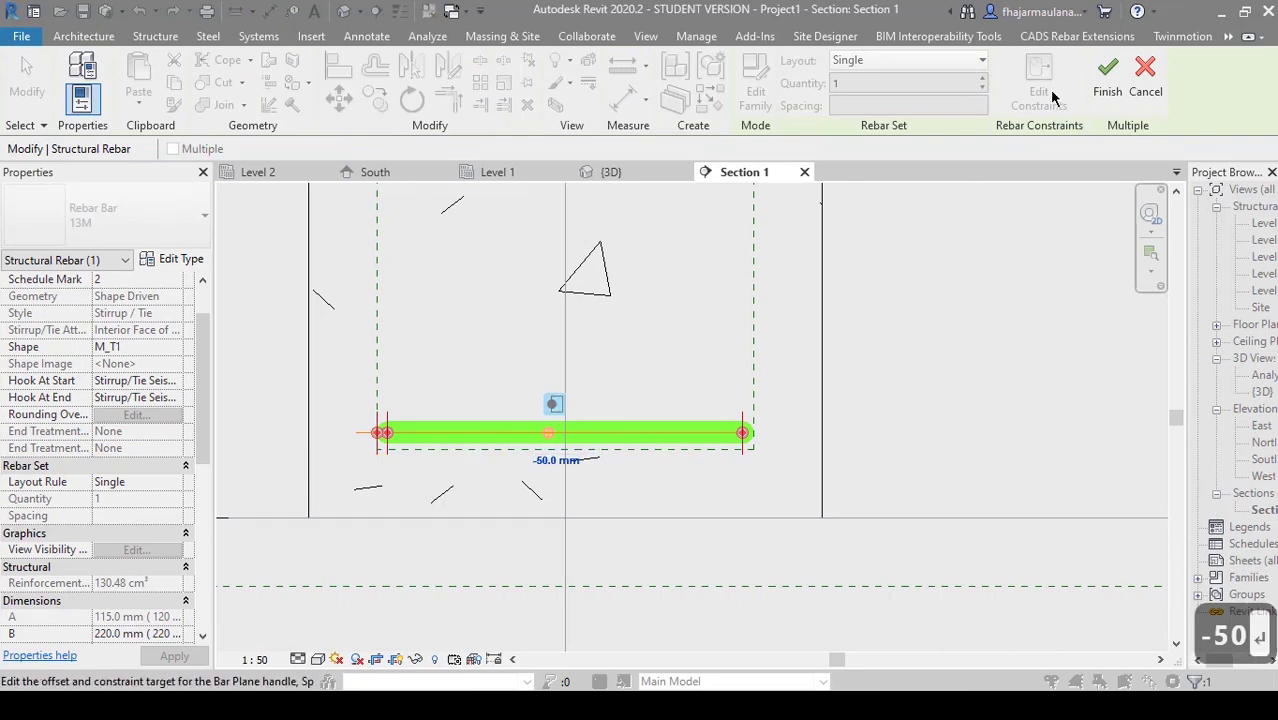
pyautogui.click(865, 397)
pyautogui.press('Escape')
pyautogui.press('Escape')
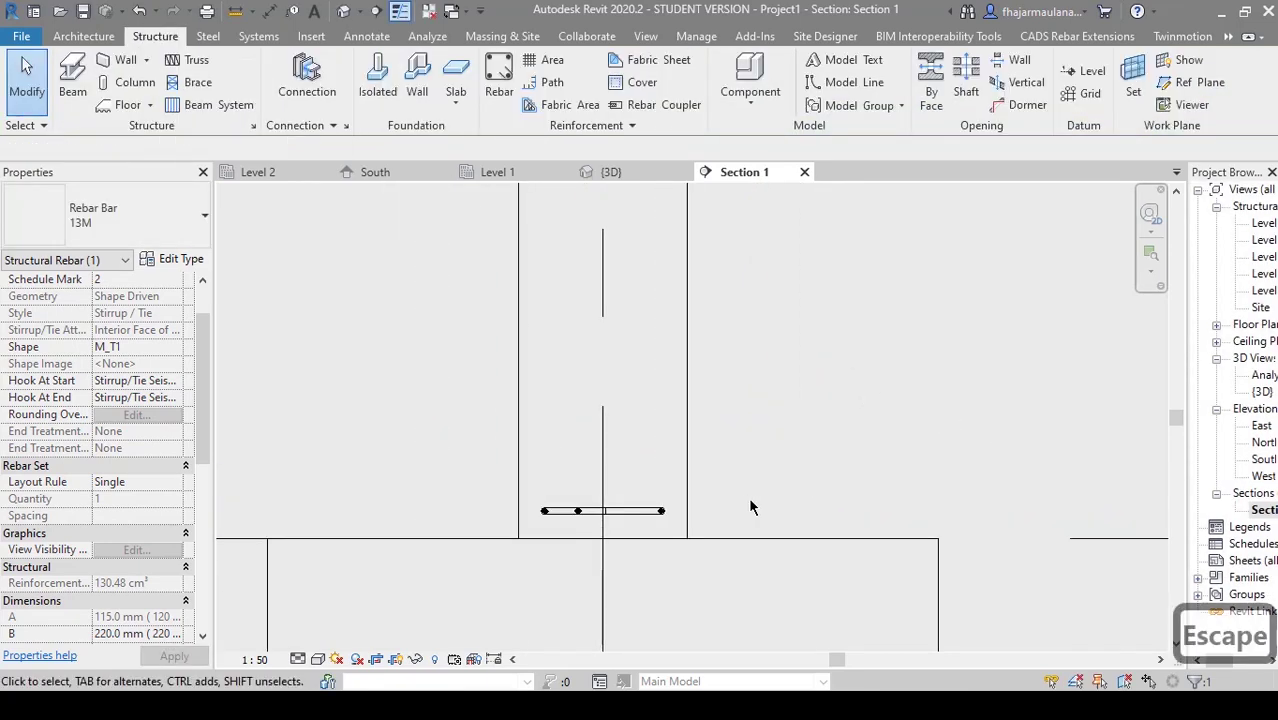
# - Set the layout rule of the column's base stirrup to Fixed Number
pyautogui.click(614, 478)
pyautogui.scroll(2, 590, 462)
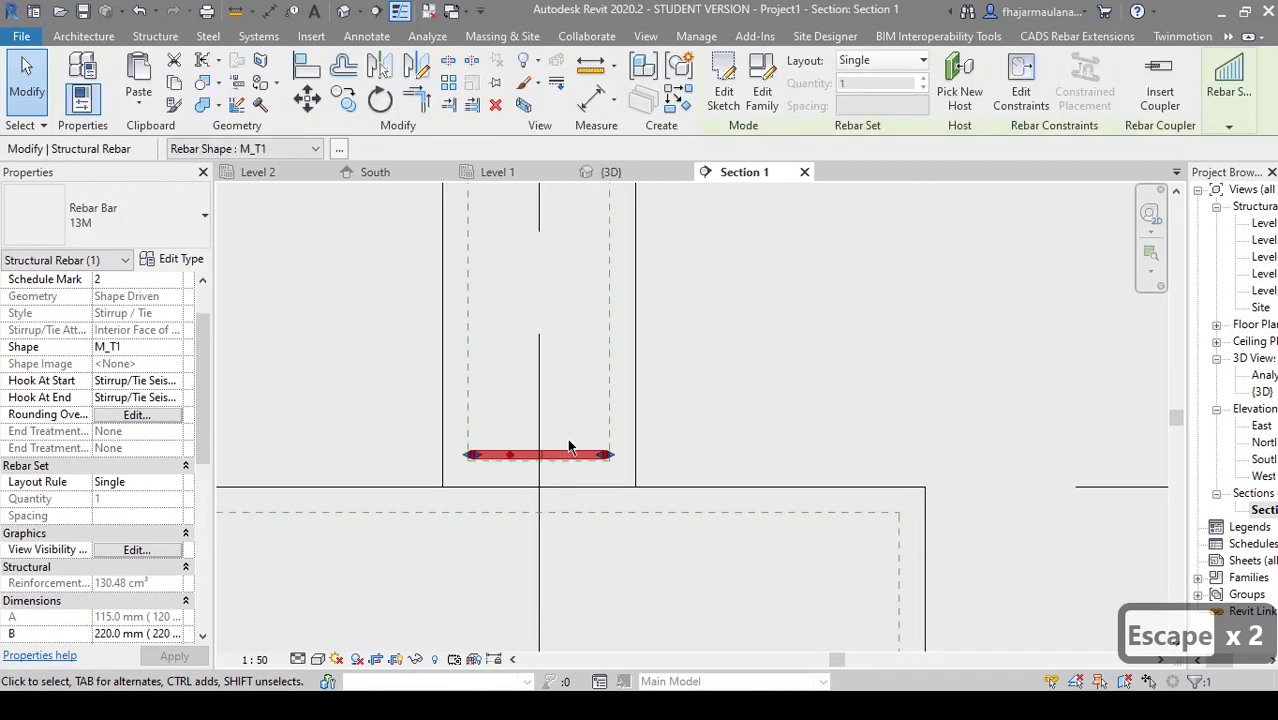
pyautogui.click(860, 62)
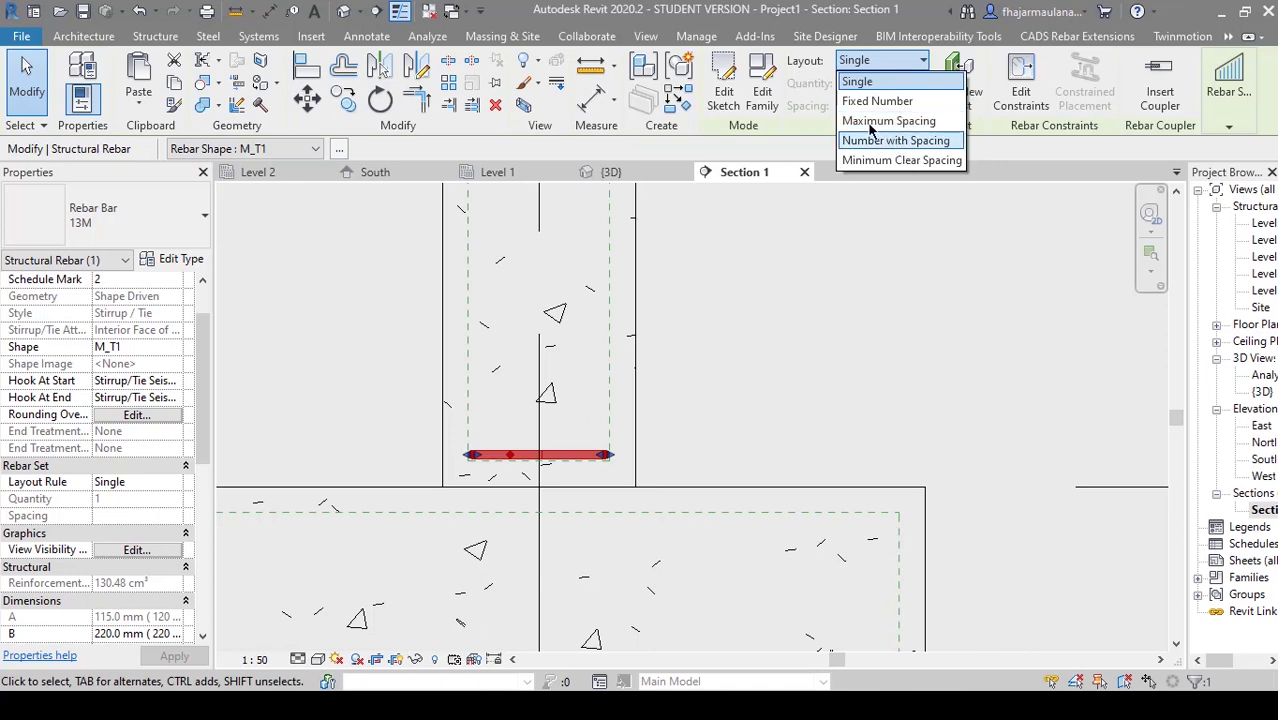
pyautogui.click(877, 101)
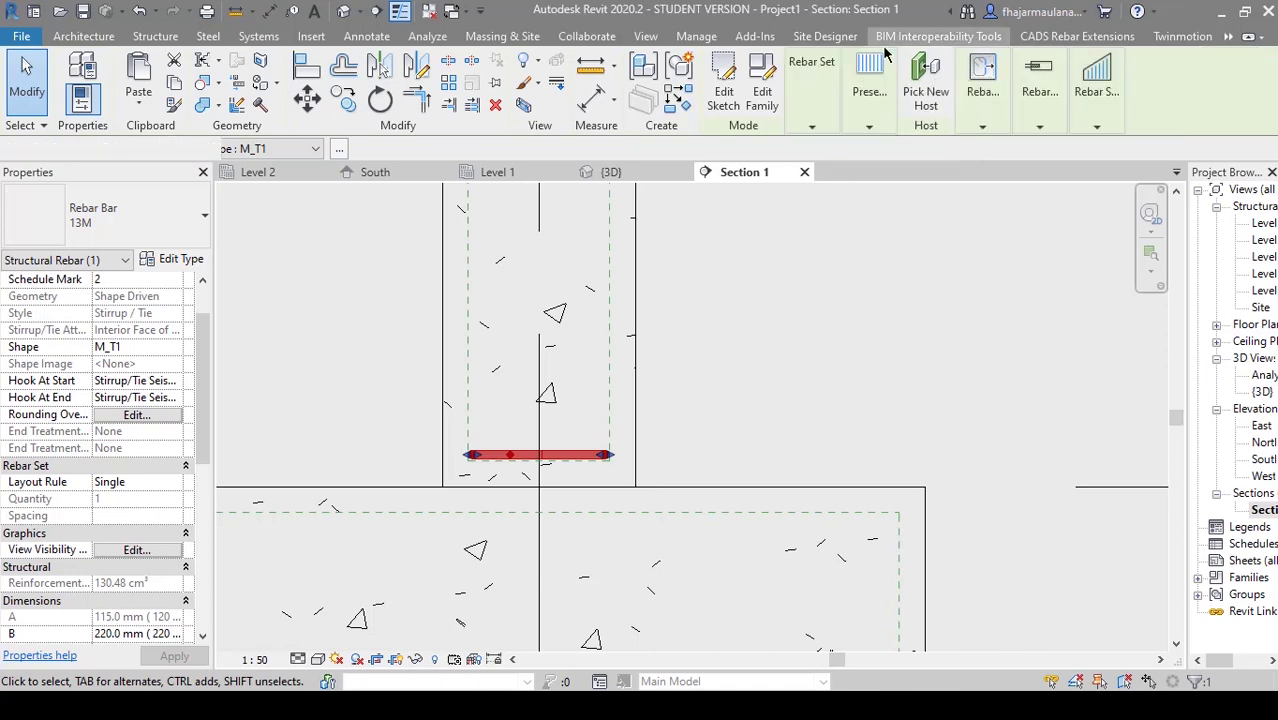
pyautogui.press('Escape')
pyautogui.press('Escape')
pyautogui.press('Escape')
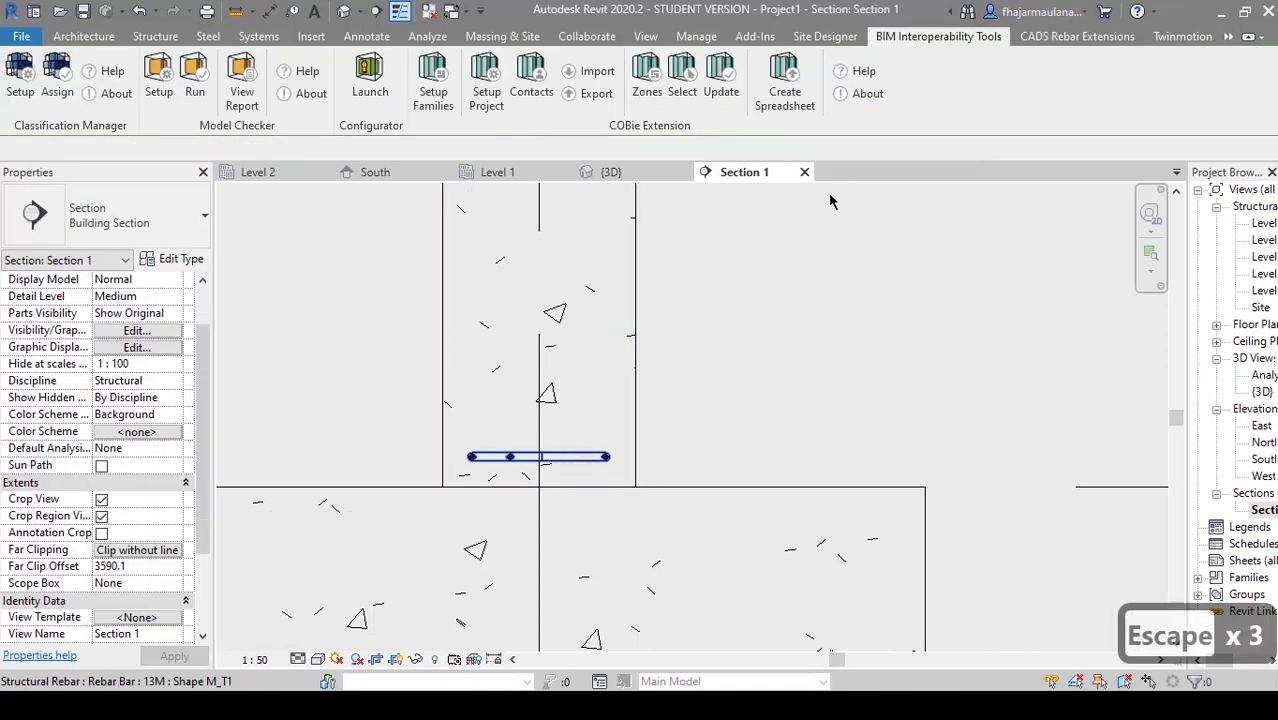
# - Set the column's base stirrup to a Number with Spacing layout of 7 bars at 100 mm
pyautogui.click(811, 121)
pyautogui.click(893, 151)
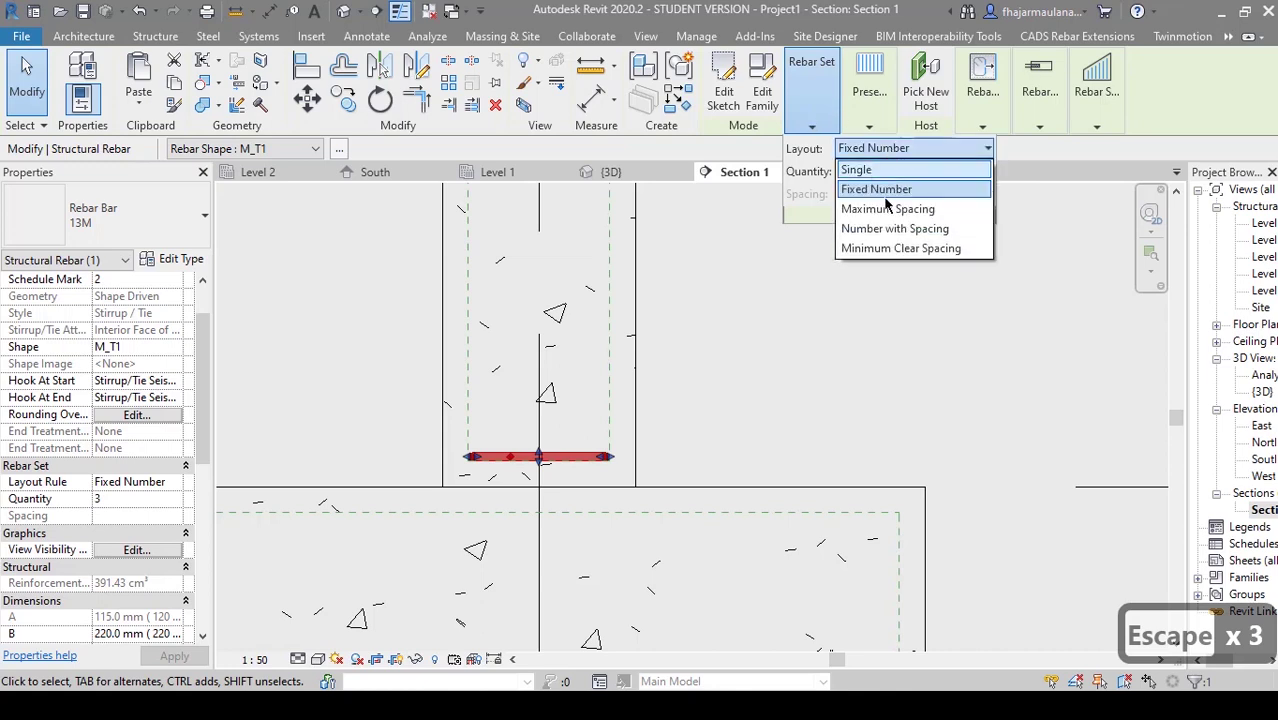
pyautogui.click(880, 229)
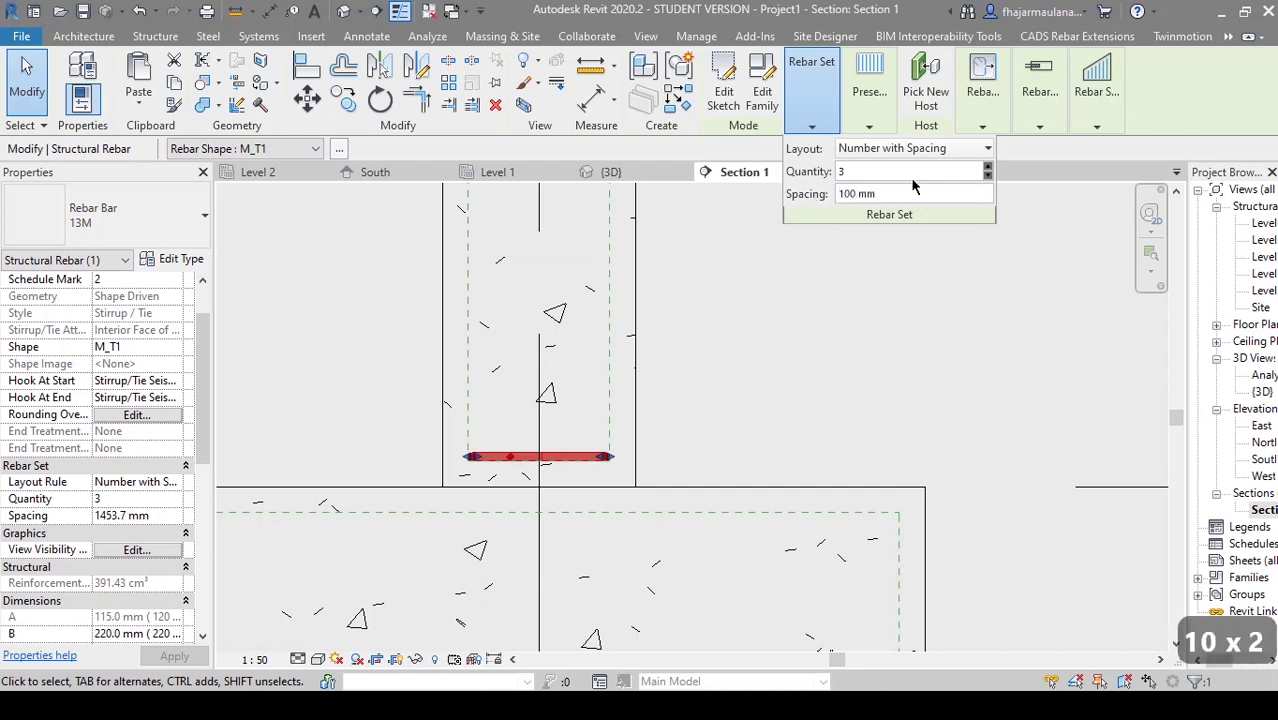
pyautogui.press('Tab')
pyautogui.click(986, 168)
pyautogui.click(986, 168)
pyautogui.click(986, 168)
pyautogui.click(986, 168)
pyautogui.scroll(-5, 710, 317)
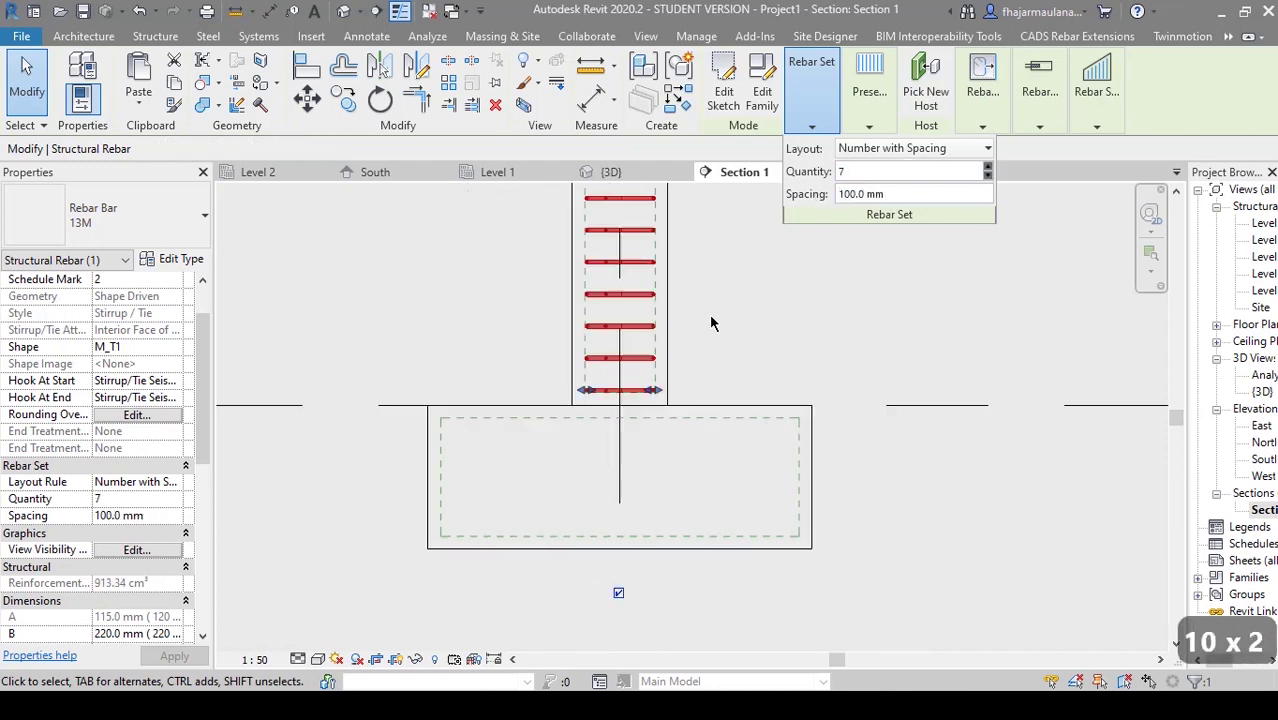
# - Increase the quantity of the column's base stirrup set to 8
pyautogui.scroll(1, 750, 334)
pyautogui.moveTo(752, 337); pyautogui.dragTo(726, 480, button='middle')
pyautogui.scroll(-3, 766, 358)
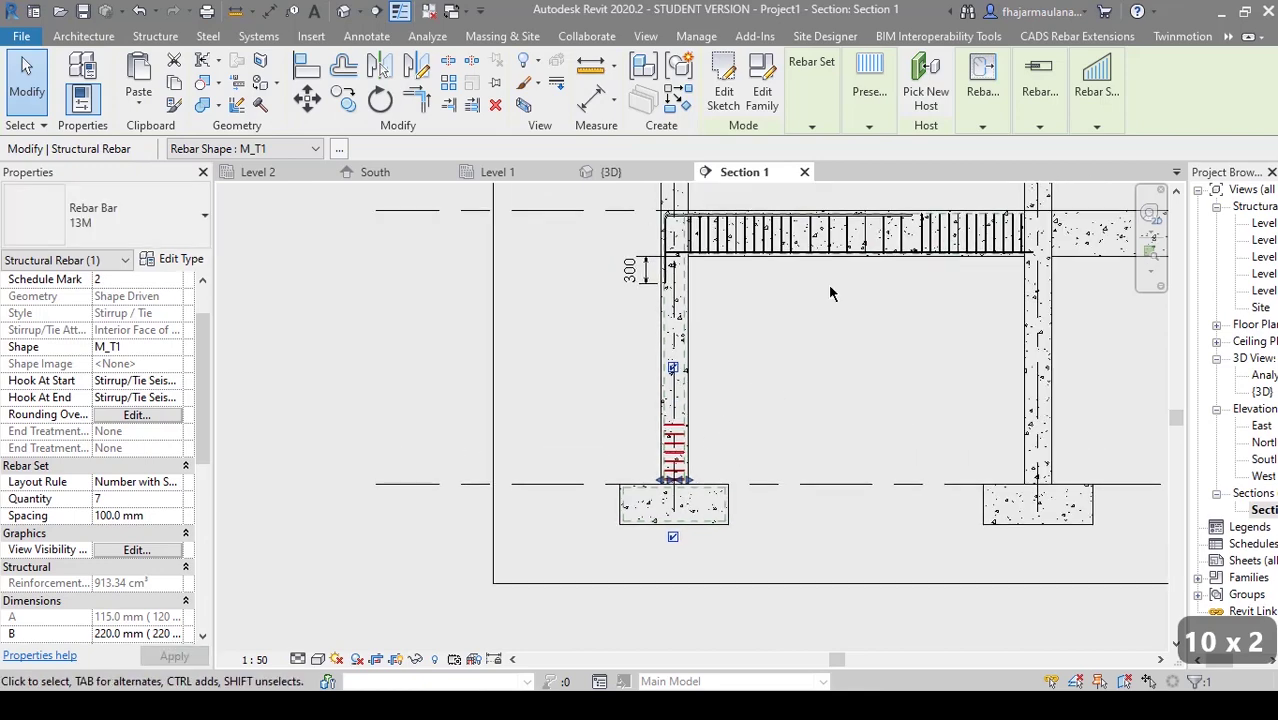
pyautogui.click(812, 126)
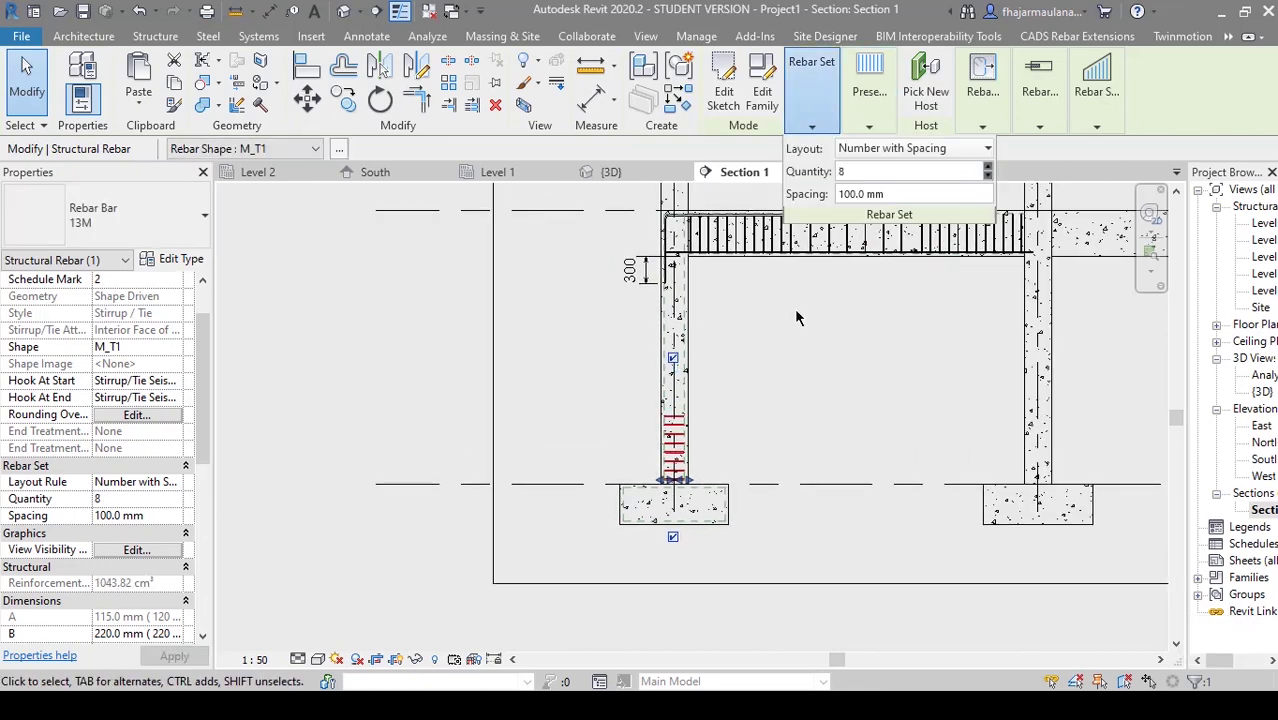
pyautogui.press('Escape')
# - Mirror a copy of the base stirrup set to the column's upper end about a horizontal axis near mid-height
pyautogui.scroll(-2, 686, 396)
pyautogui.scroll(1, 686, 396)
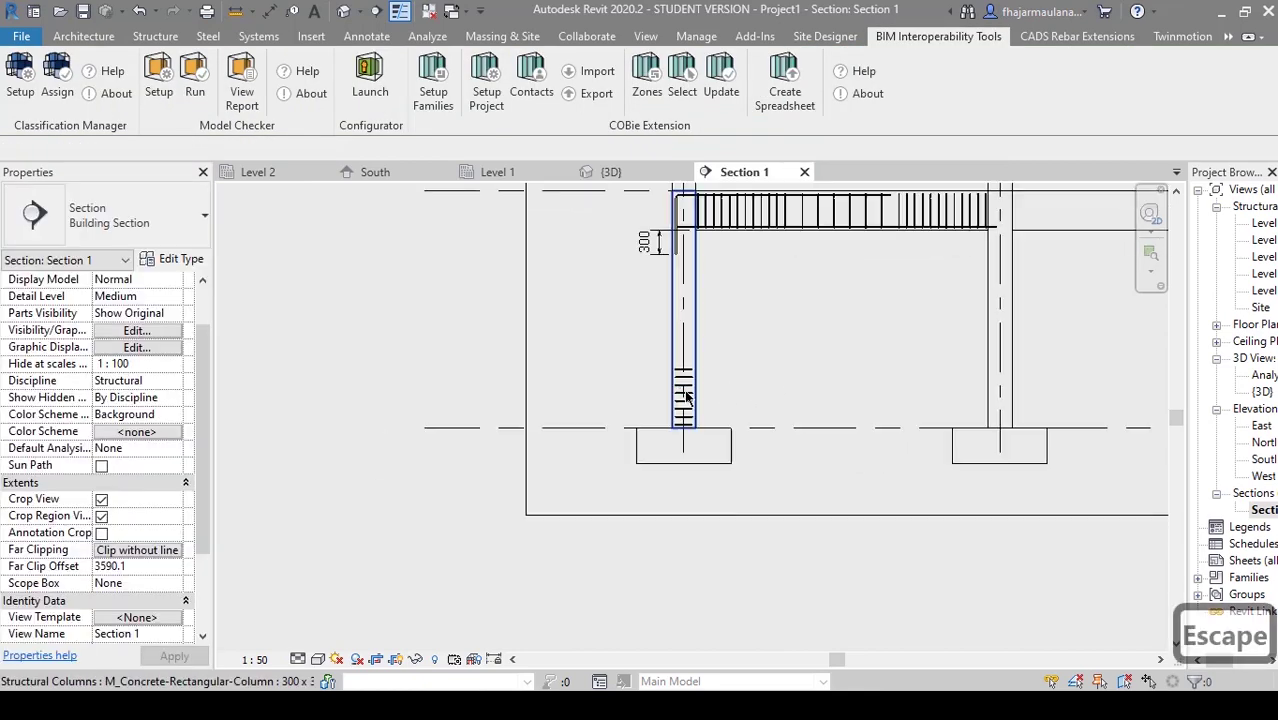
pyautogui.scroll(1, 686, 396)
pyautogui.scroll(3, 692, 386)
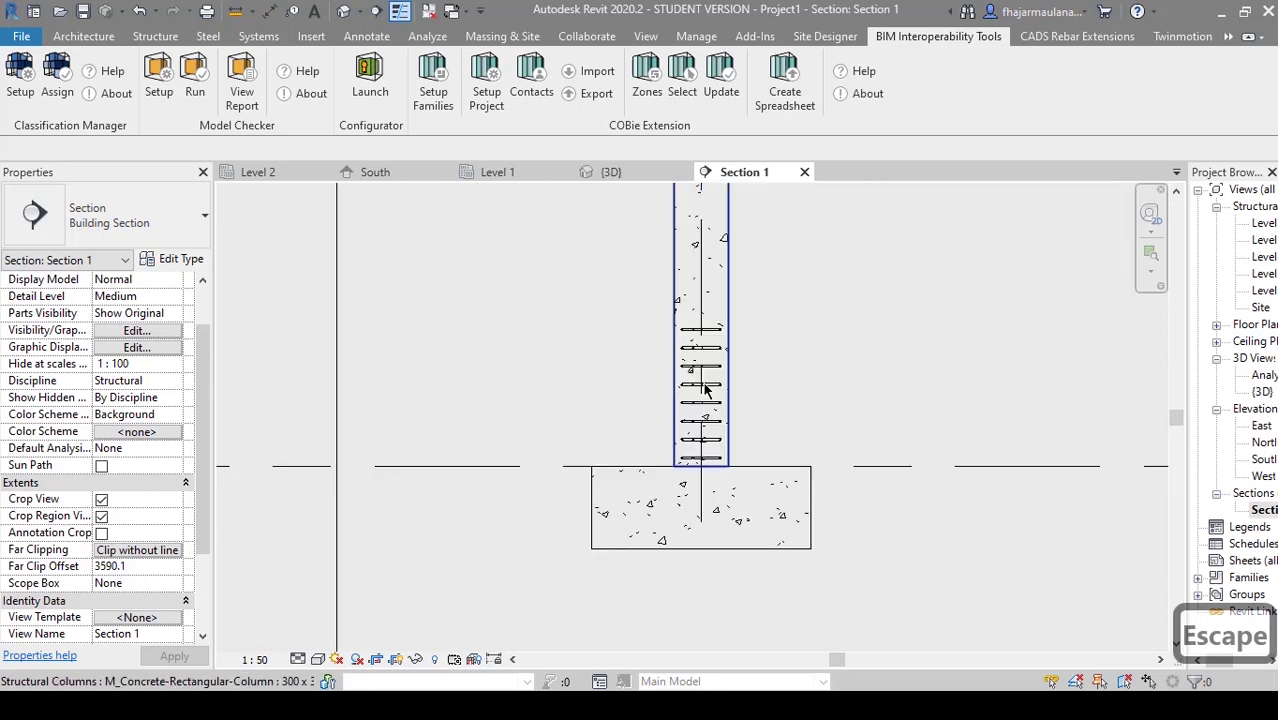
pyautogui.click(762, 346)
pyautogui.scroll(-3, 738, 400)
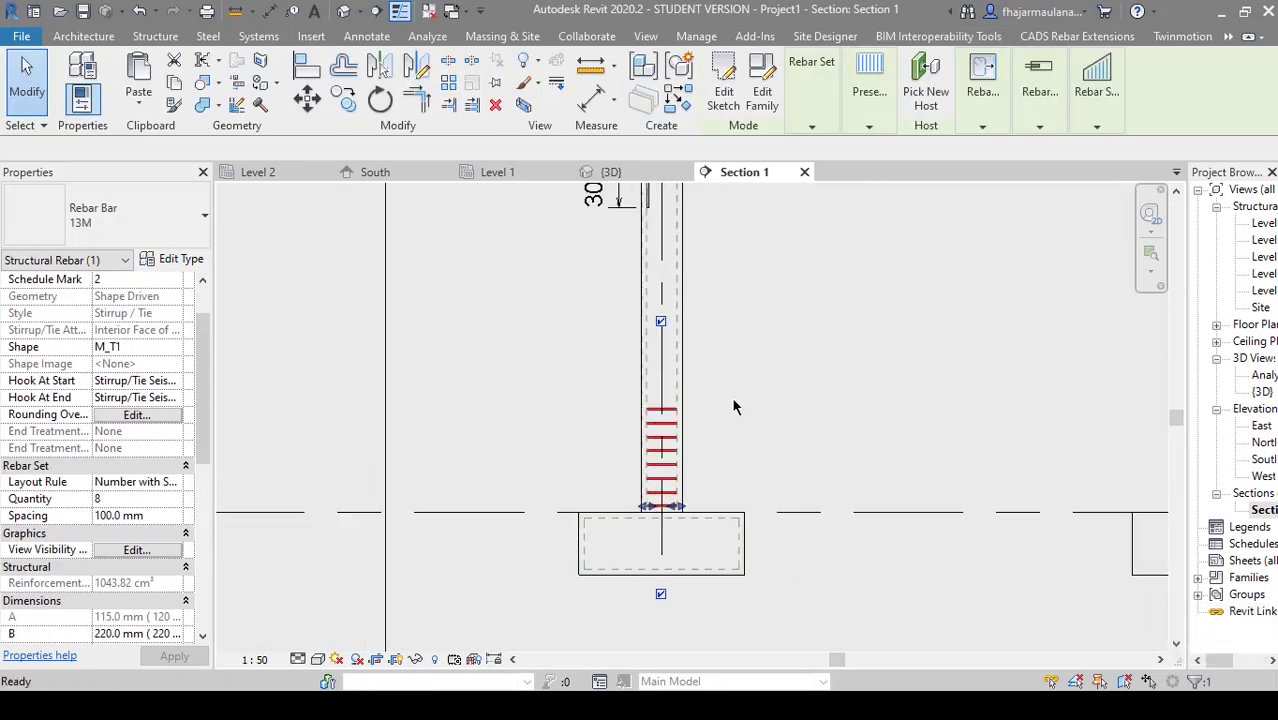
pyautogui.press('d')
pyautogui.press('m')
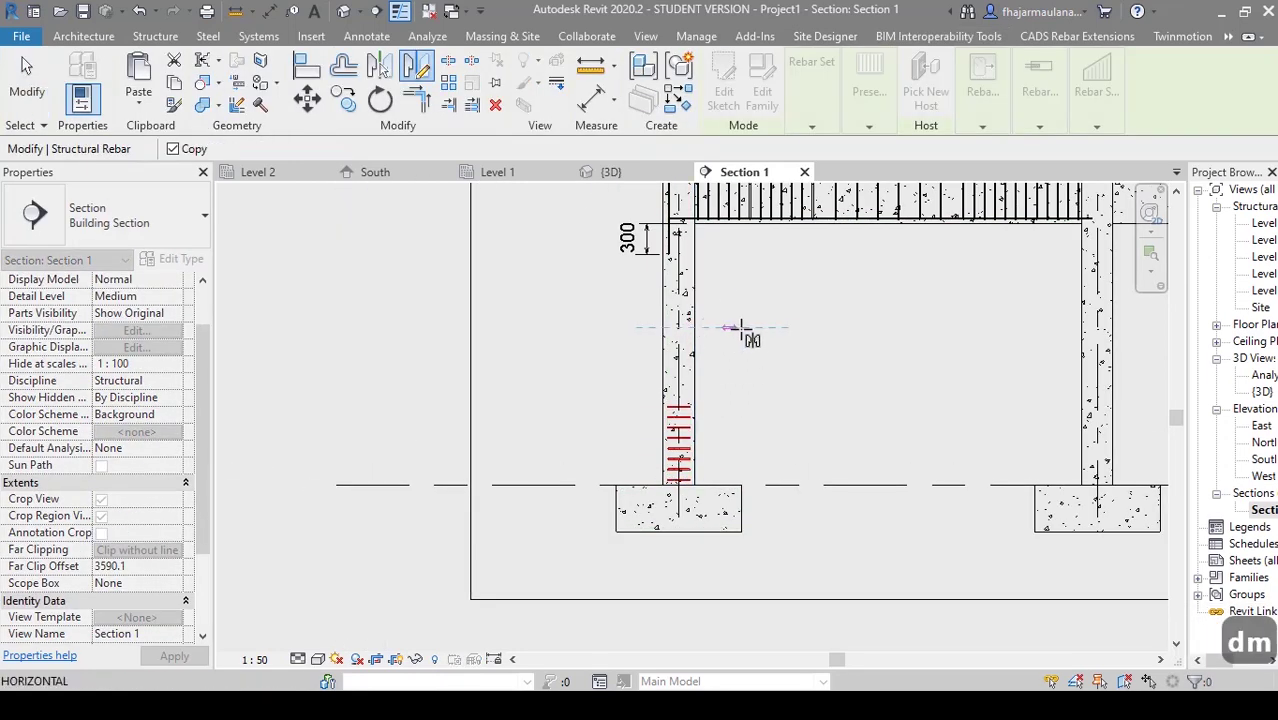
pyautogui.click(779, 318)
pyautogui.moveTo(747, 281); pyautogui.dragTo(765, 457, button='middle')
pyautogui.press('Escape')
# - Edit the constraints of the mirrored upper stirrup set and set its bar plane offset to -400 mm
pyautogui.click(689, 388)
pyautogui.scroll(1, 750, 414)
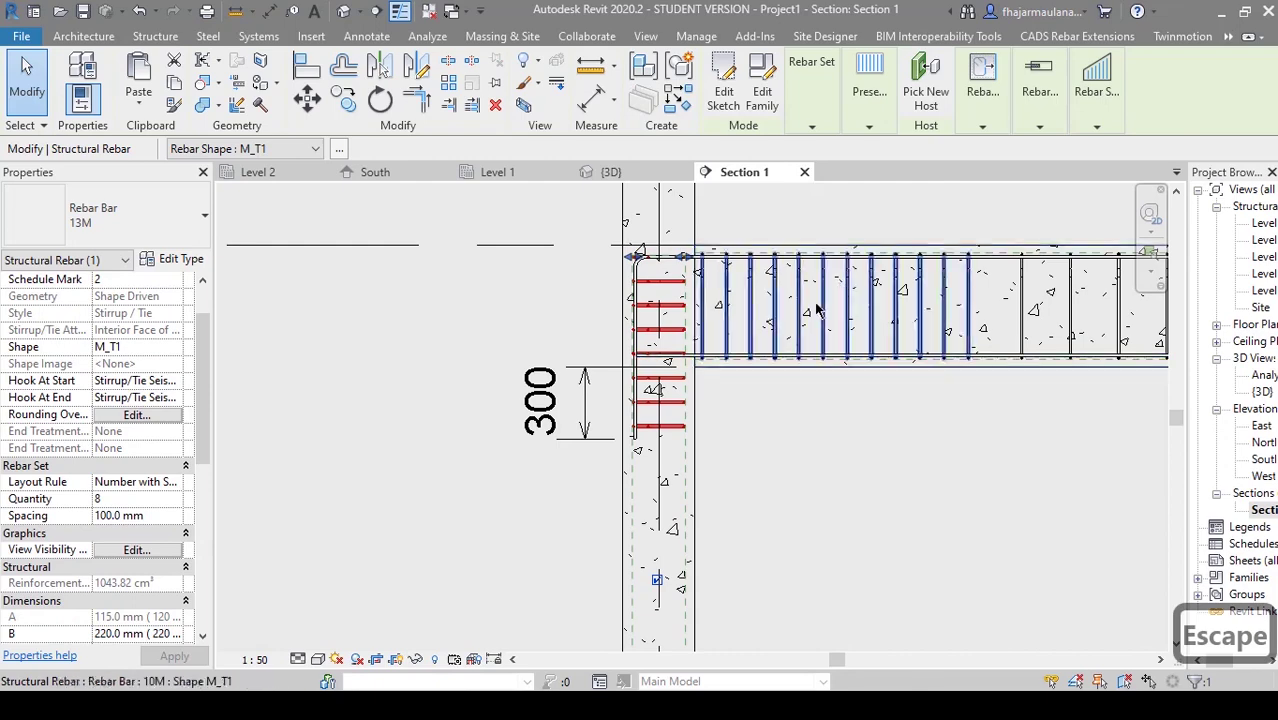
pyautogui.moveTo(715, 469)
pyautogui.mouseDown(button='middle')
pyautogui.moveTo(793, 412)
pyautogui.moveTo(802, 380)
pyautogui.mouseUp(button='middle')
pyautogui.moveTo(982, 100)
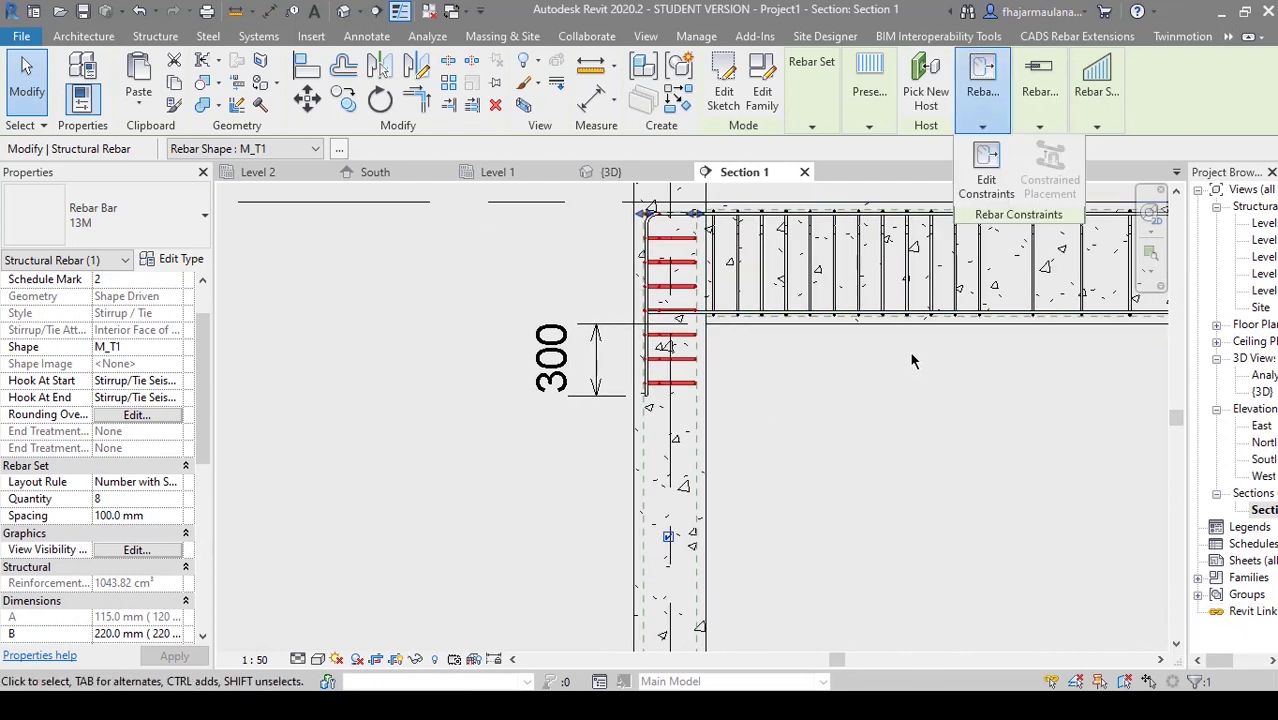
pyautogui.click(986, 170)
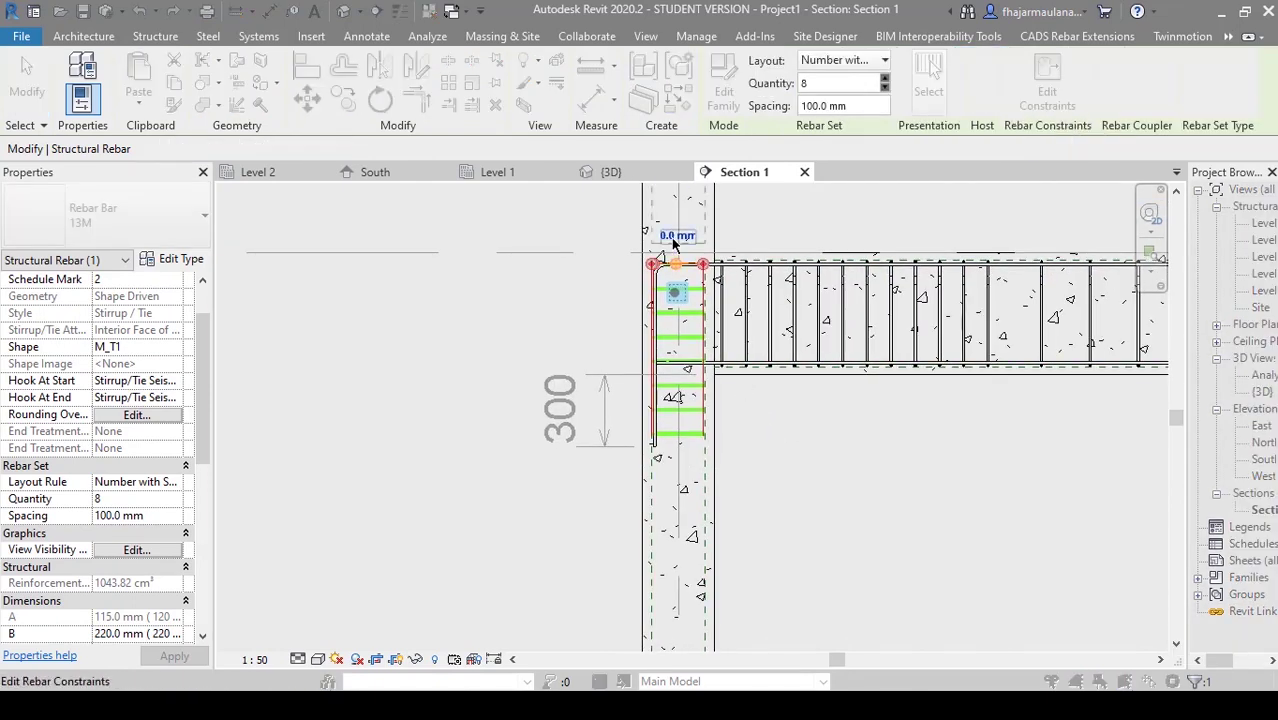
pyautogui.click(677, 237)
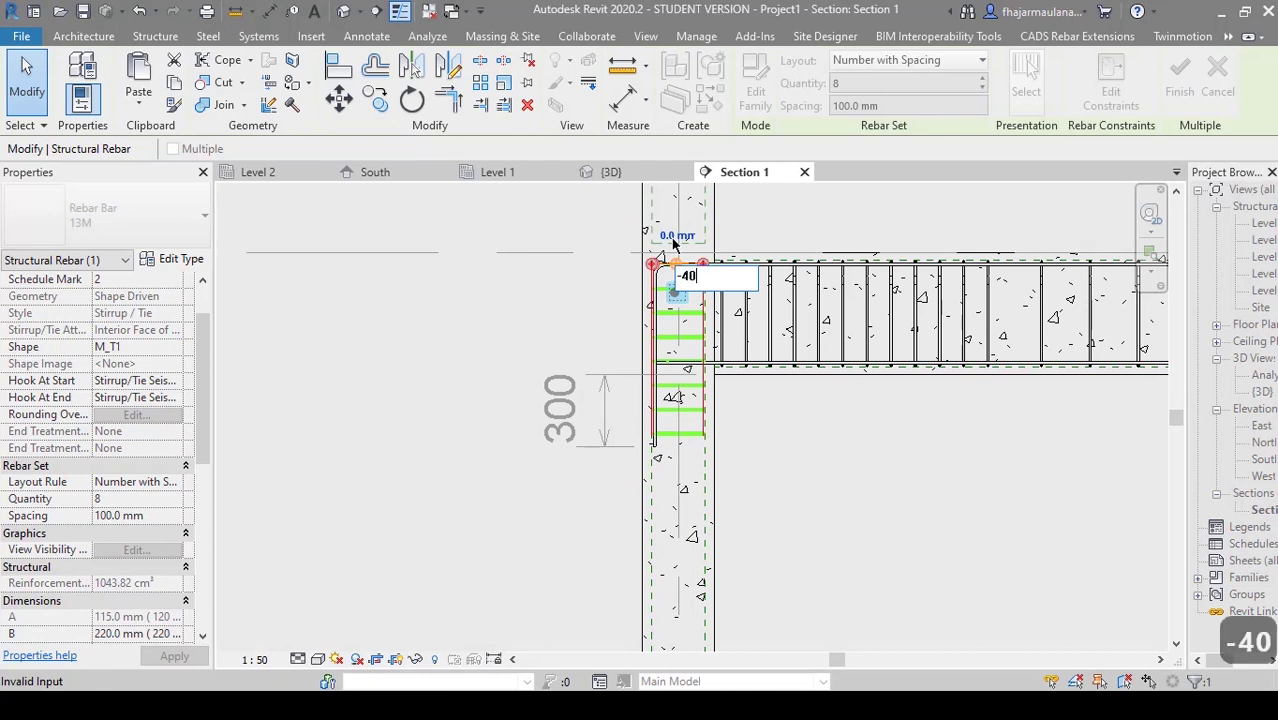
pyautogui.write('-400')
pyautogui.press('Return')
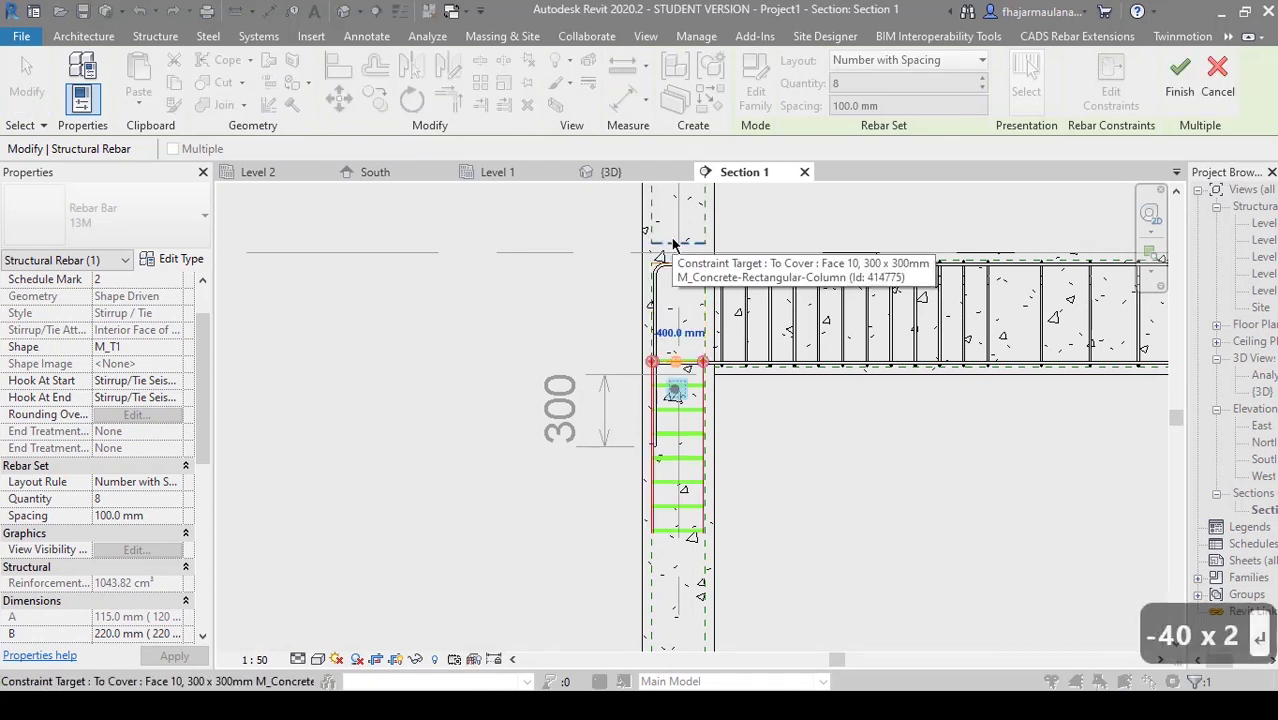
# - Try bar plane offsets of -350 mm and -500 mm on the upper stirrup set
pyautogui.write('-')
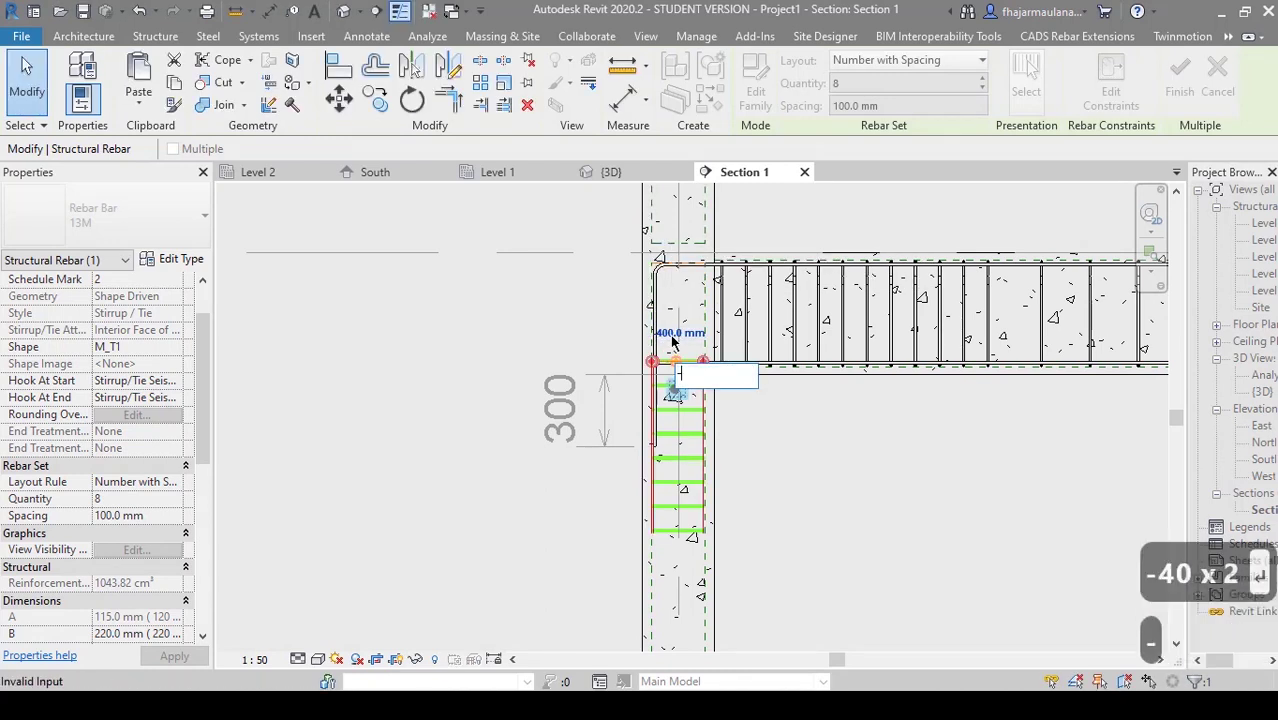
pyautogui.write('350')
pyautogui.press('Return')
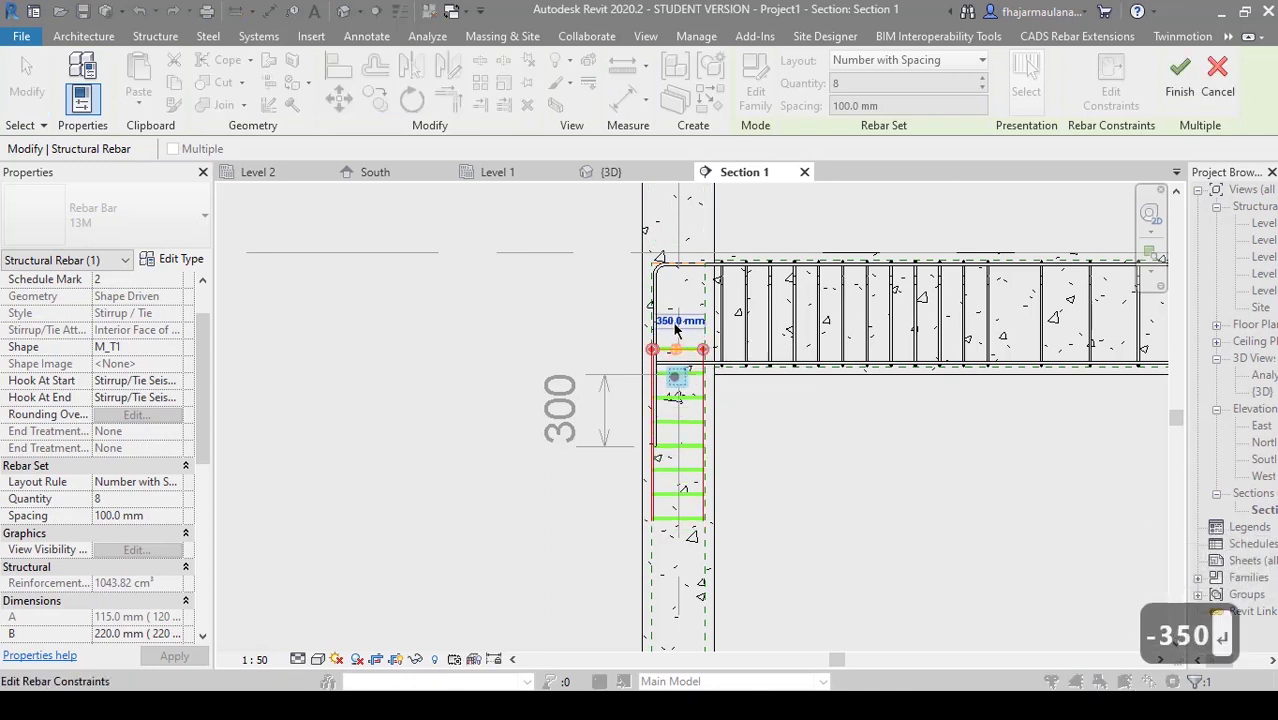
pyautogui.write('-500')
pyautogui.press('Return')
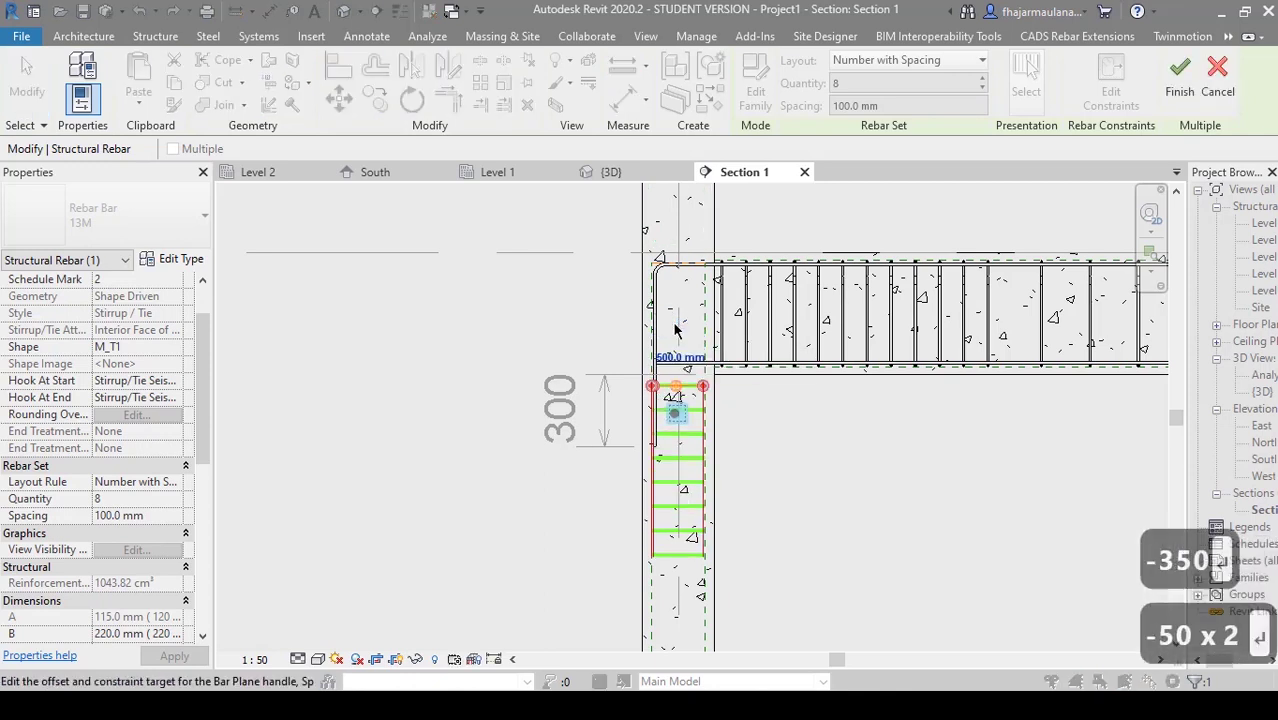
# - Set the upper stirrup set's bar plane offset to -450 mm and finish the constraint edits
pyautogui.click(681, 358)
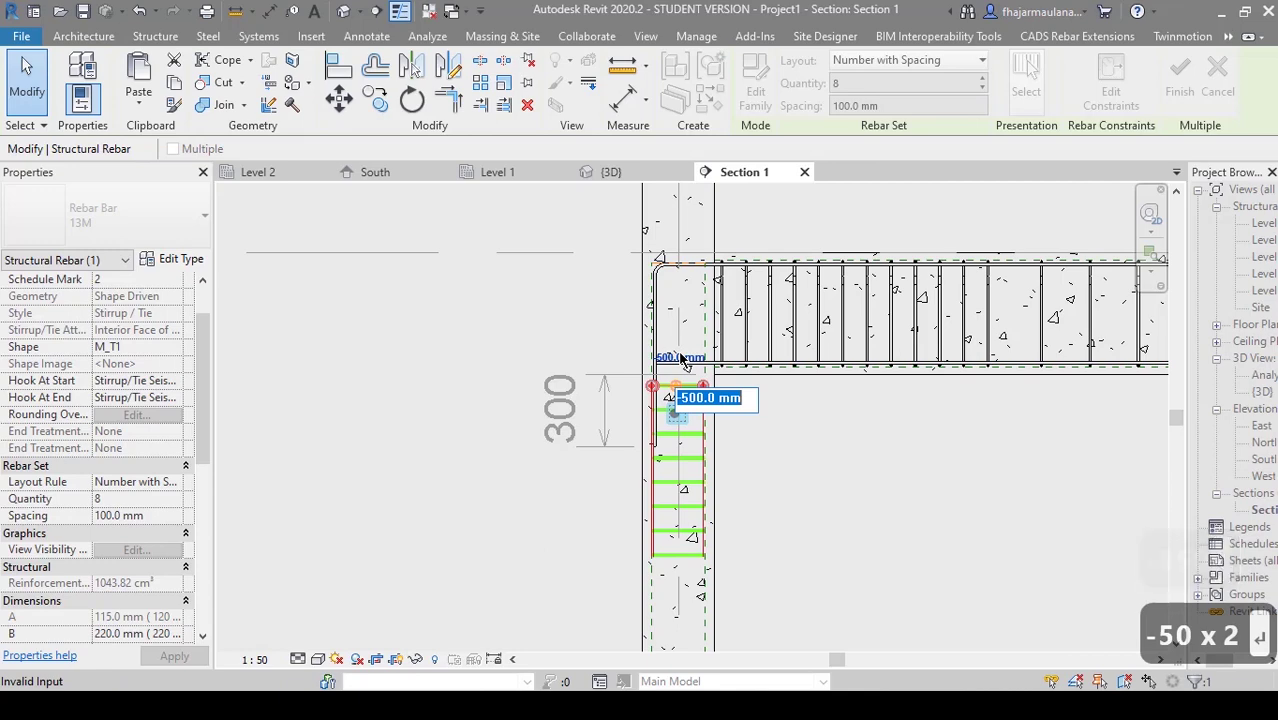
pyautogui.write('-450')
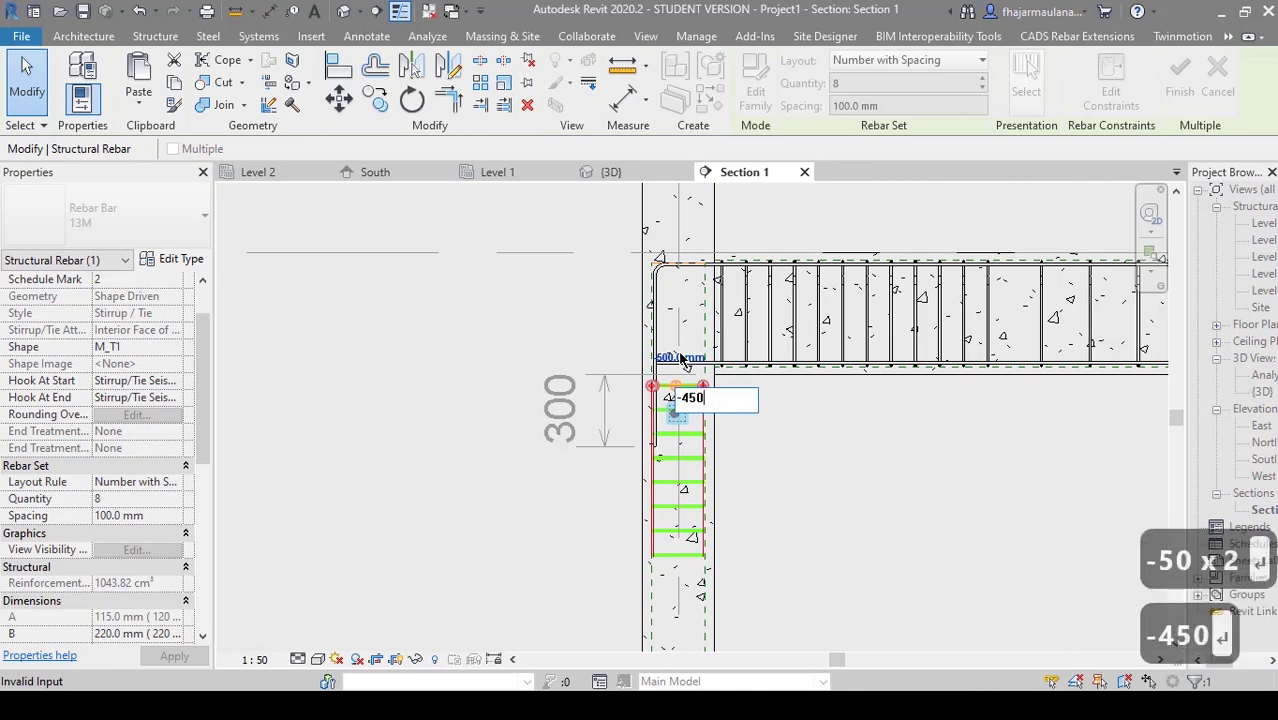
pyautogui.press('Return')
pyautogui.click(1175, 95)
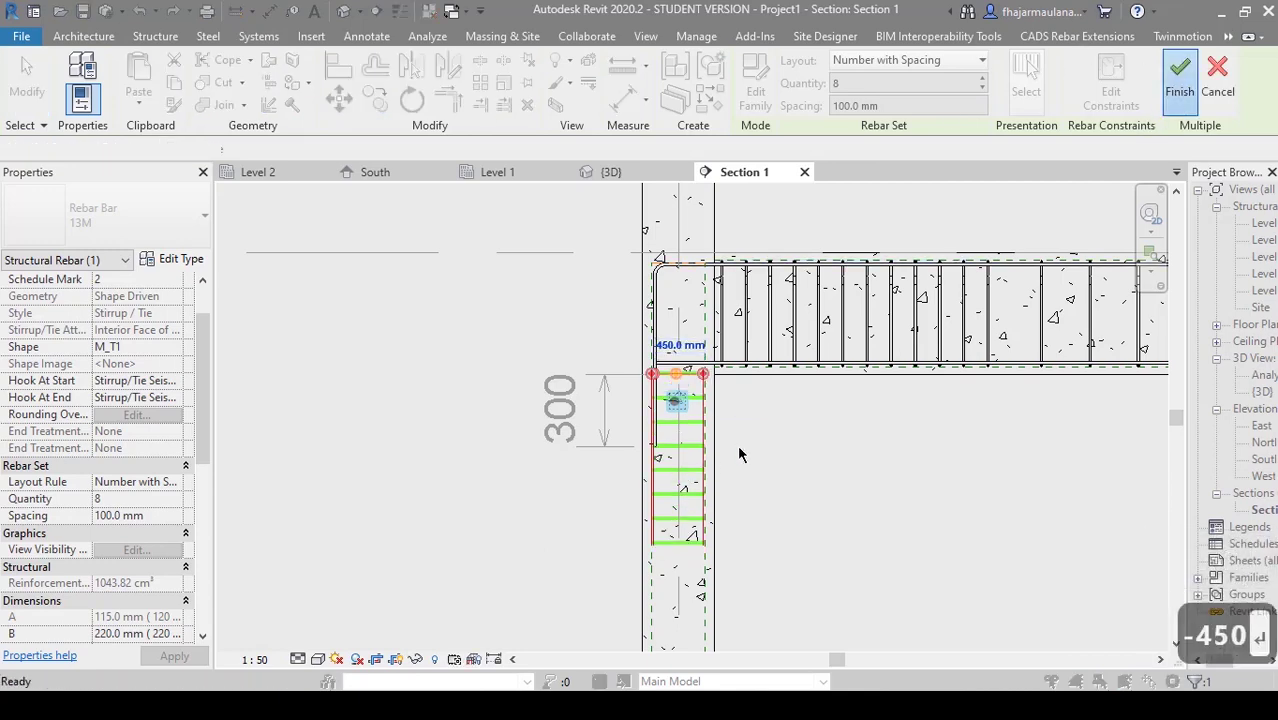
pyautogui.moveTo(780, 438); pyautogui.dragTo(699, 432, button='middle')
pyautogui.press('Escape')
pyautogui.press('Escape')
# - Copy the upper stirrup set about 720 mm straight down into the middle of the column
pyautogui.scroll(-2, 699, 432)
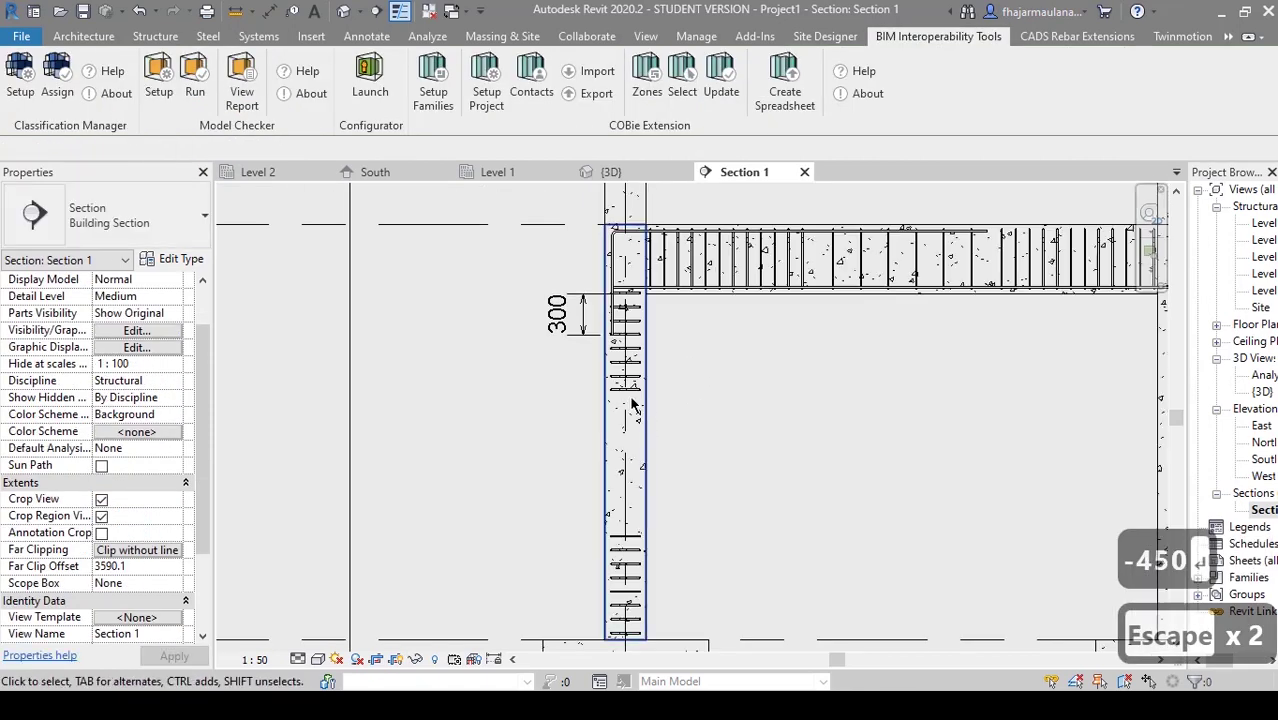
pyautogui.scroll(2, 626, 390)
pyautogui.press('Escape')
pyautogui.click(630, 382)
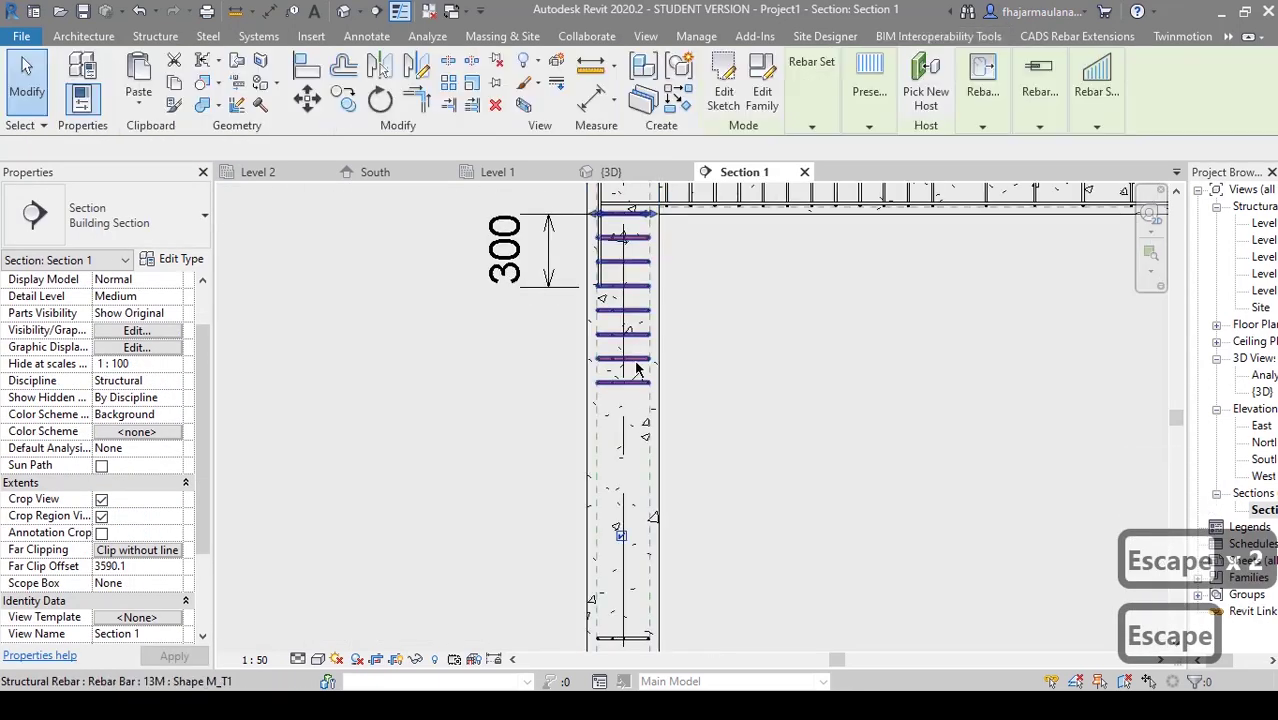
pyautogui.press('c')
pyautogui.press('o')
pyautogui.click(686, 283)
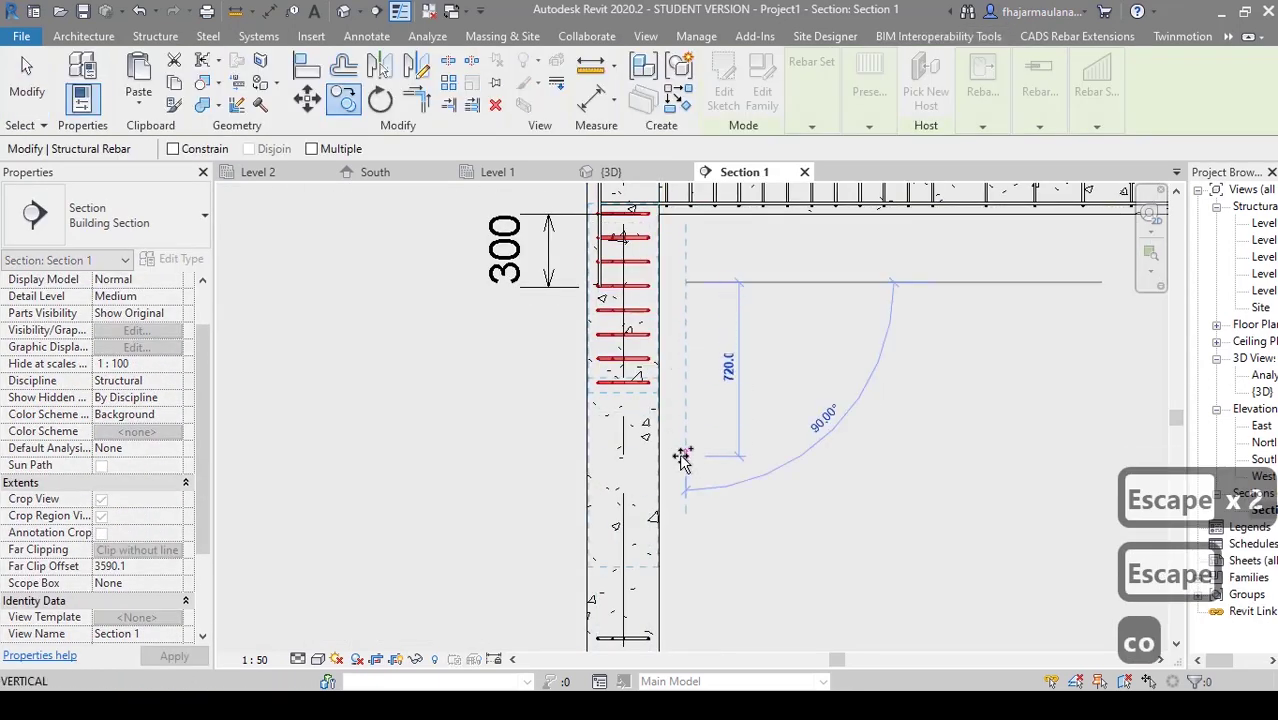
pyautogui.click(699, 541)
pyautogui.moveTo(699, 541); pyautogui.dragTo(733, 499, button='middle')
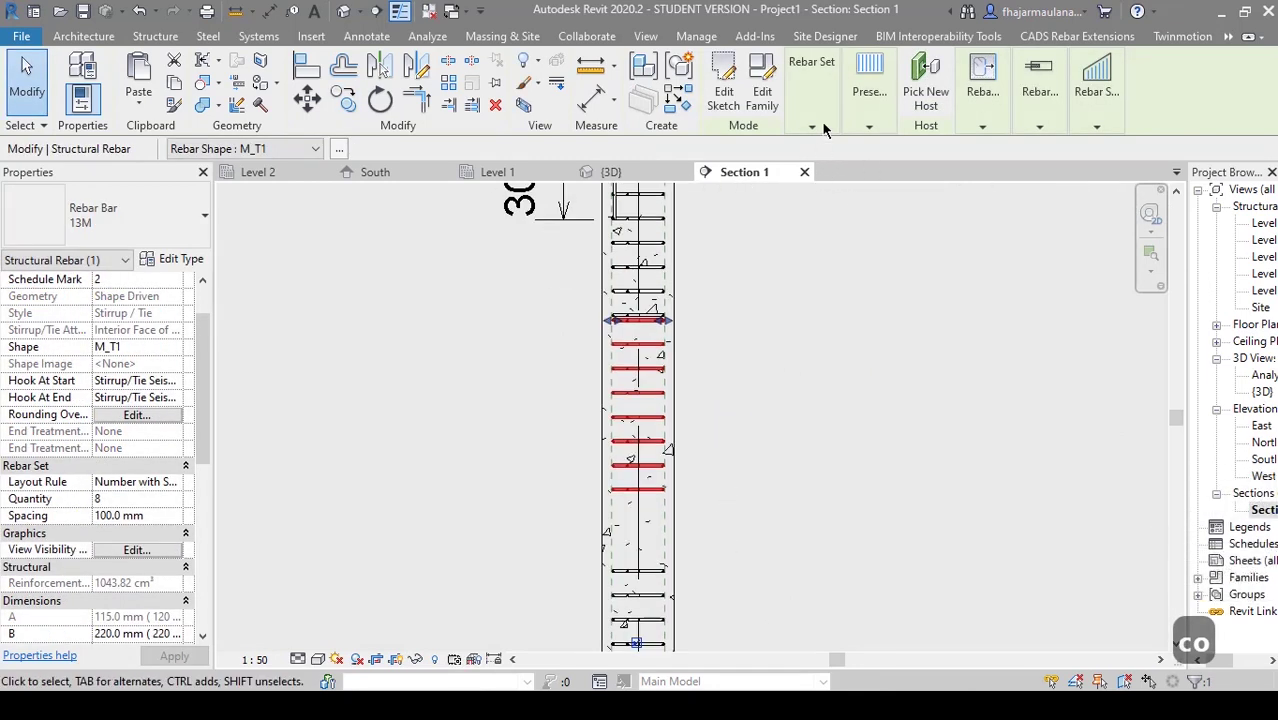
# - Set the copied middle stirrup set to 5 bars at 200 mm spacing
pyautogui.click(814, 127)
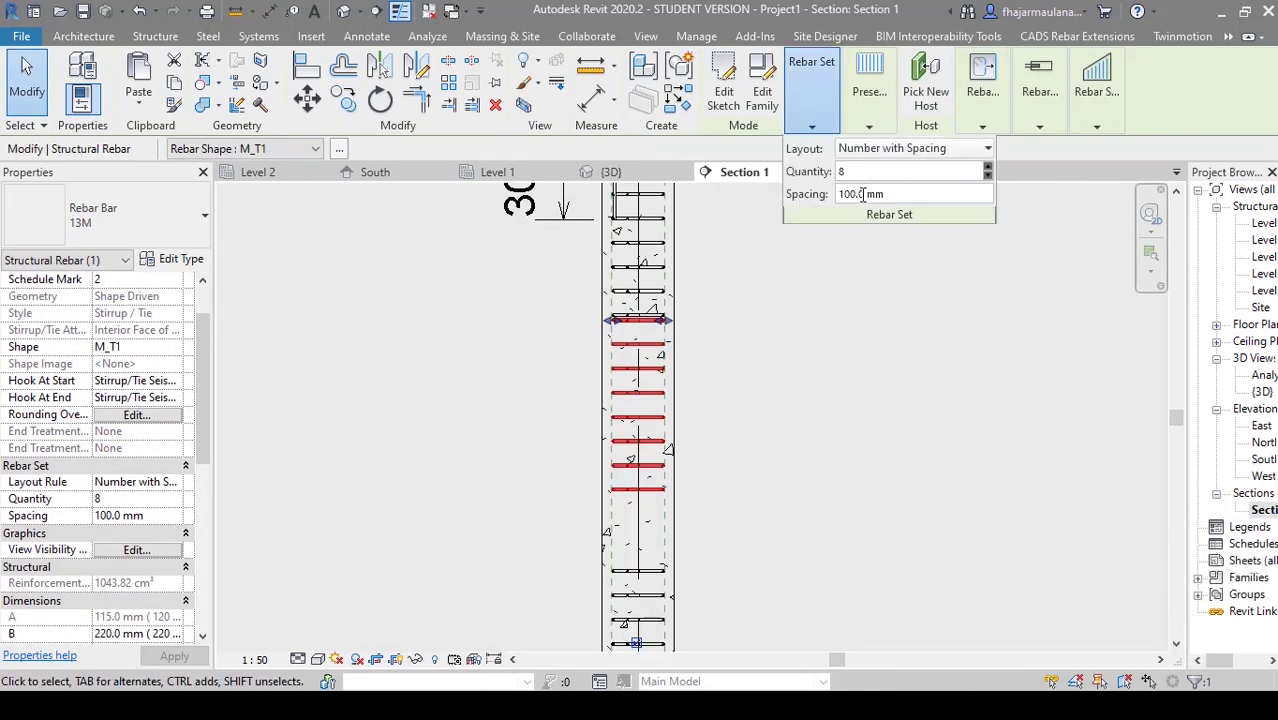
pyautogui.write('200')
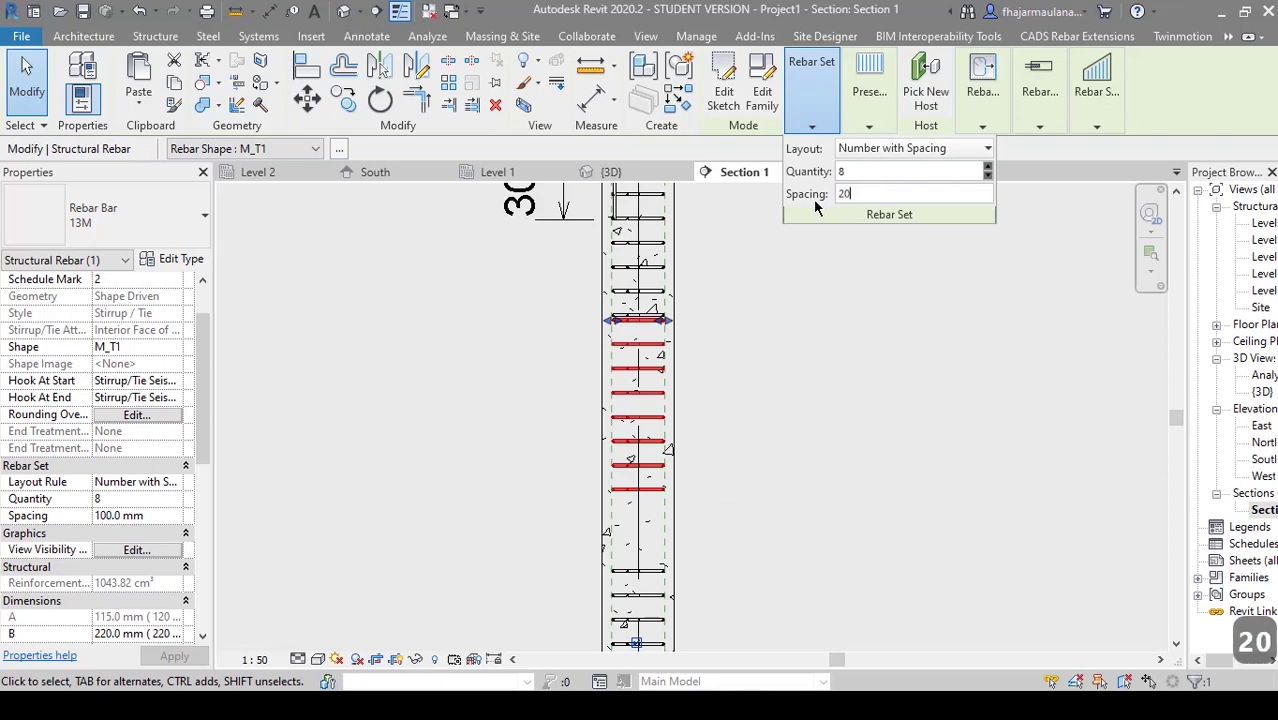
pyautogui.click(879, 172)
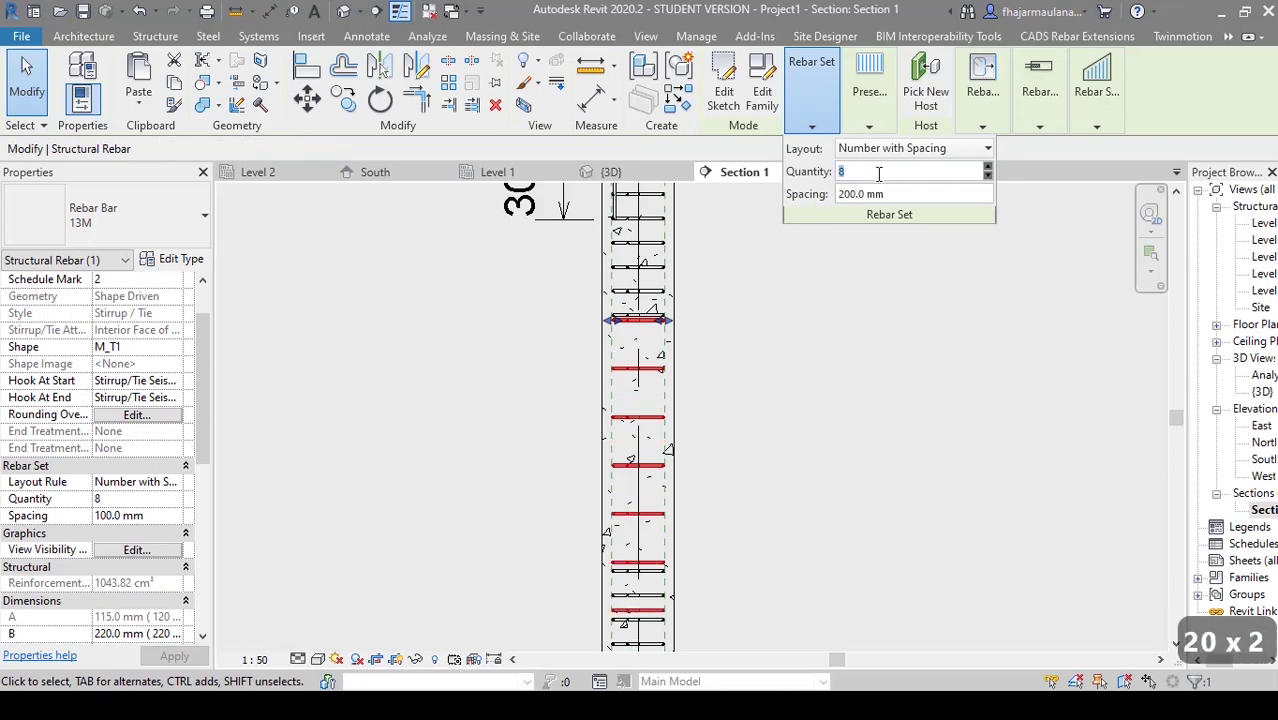
pyautogui.click(987, 168)
pyautogui.click(811, 325)
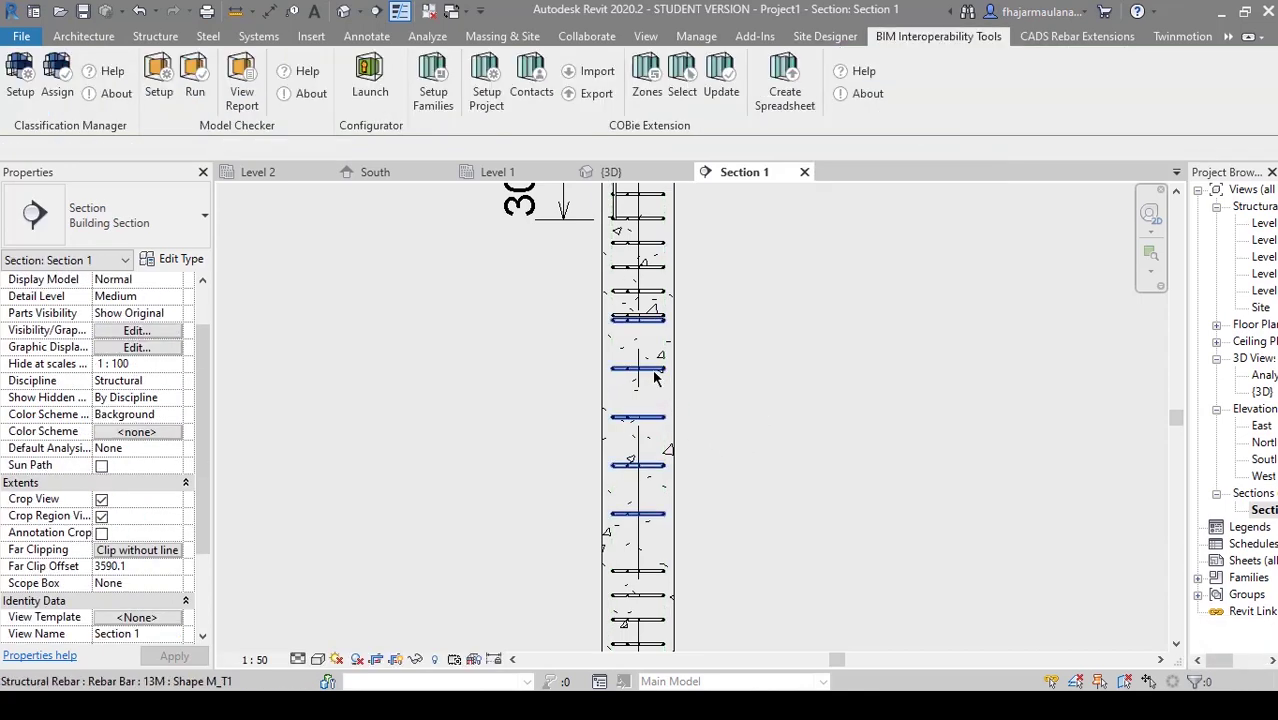
# - Nudge the middle stirrup set slightly downward so it sits evenly between the upper and base stirrup sets
pyautogui.click(655, 377)
pyautogui.press('Down')
pyautogui.press('Down')
pyautogui.press('Down')
pyautogui.press('Down')
pyautogui.press('Down')
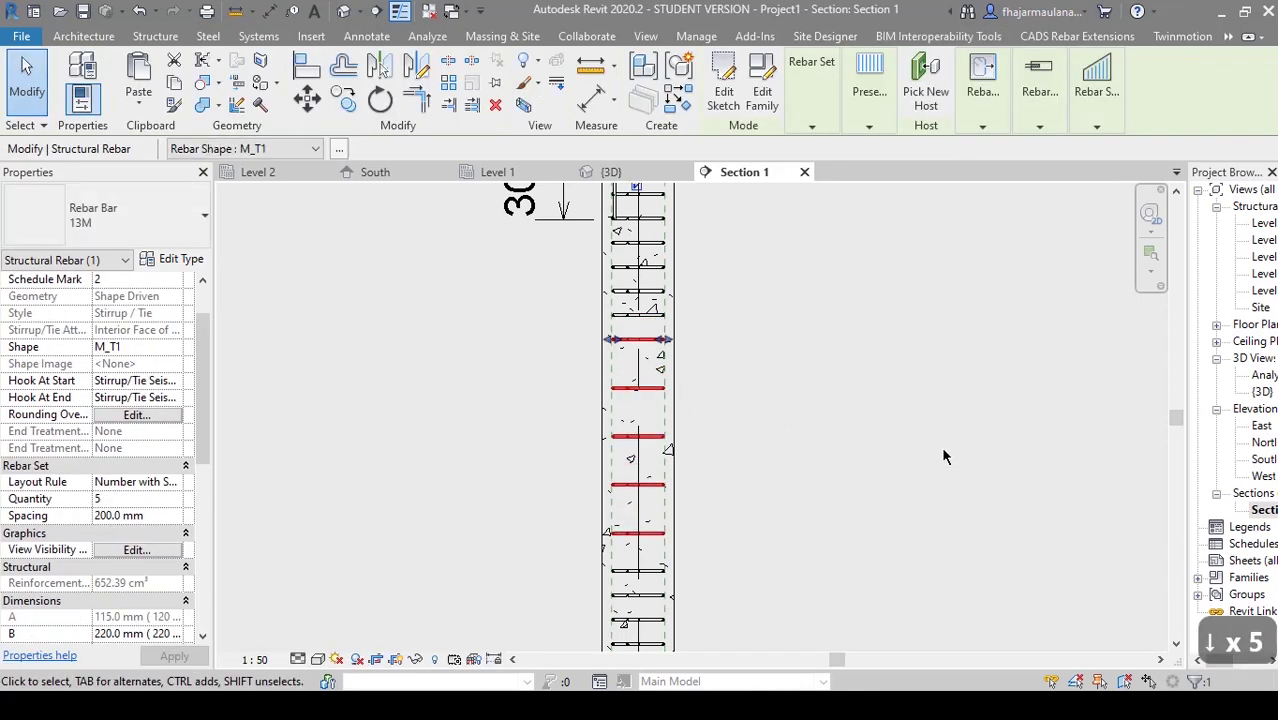
pyautogui.press('Escape')
pyautogui.press('Escape')
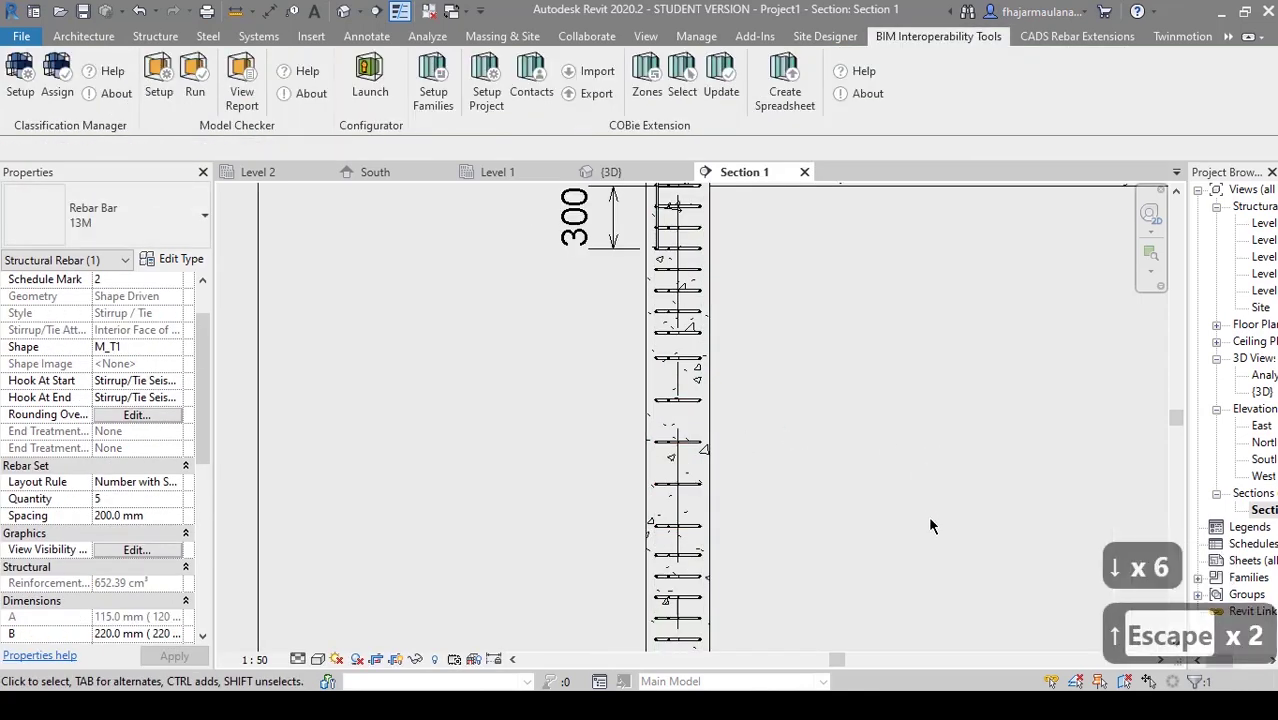
pyautogui.scroll(-3, 810, 464)
pyautogui.scroll(5, 792, 468)
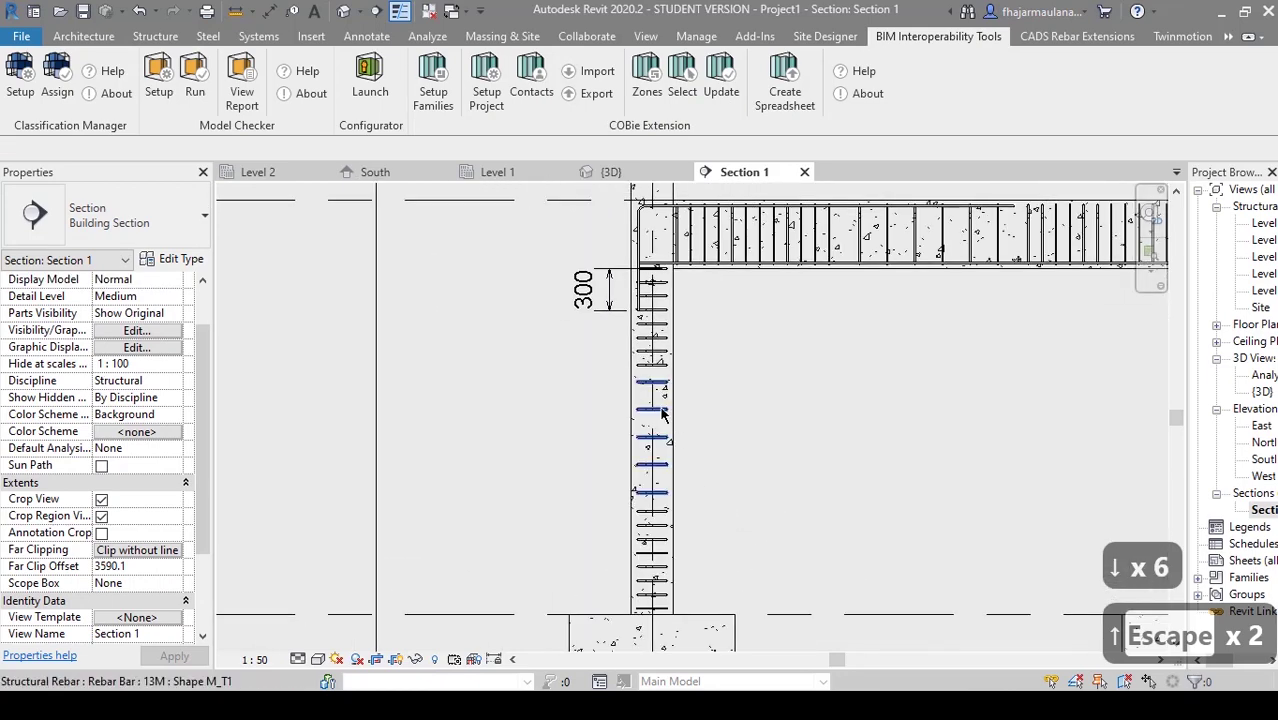
# - Start rebar placement on the concrete column with the straight M_00 bar shape
pyautogui.moveTo(713, 436); pyautogui.dragTo(748, 460, button='middle')
pyautogui.scroll(4, 745, 440)
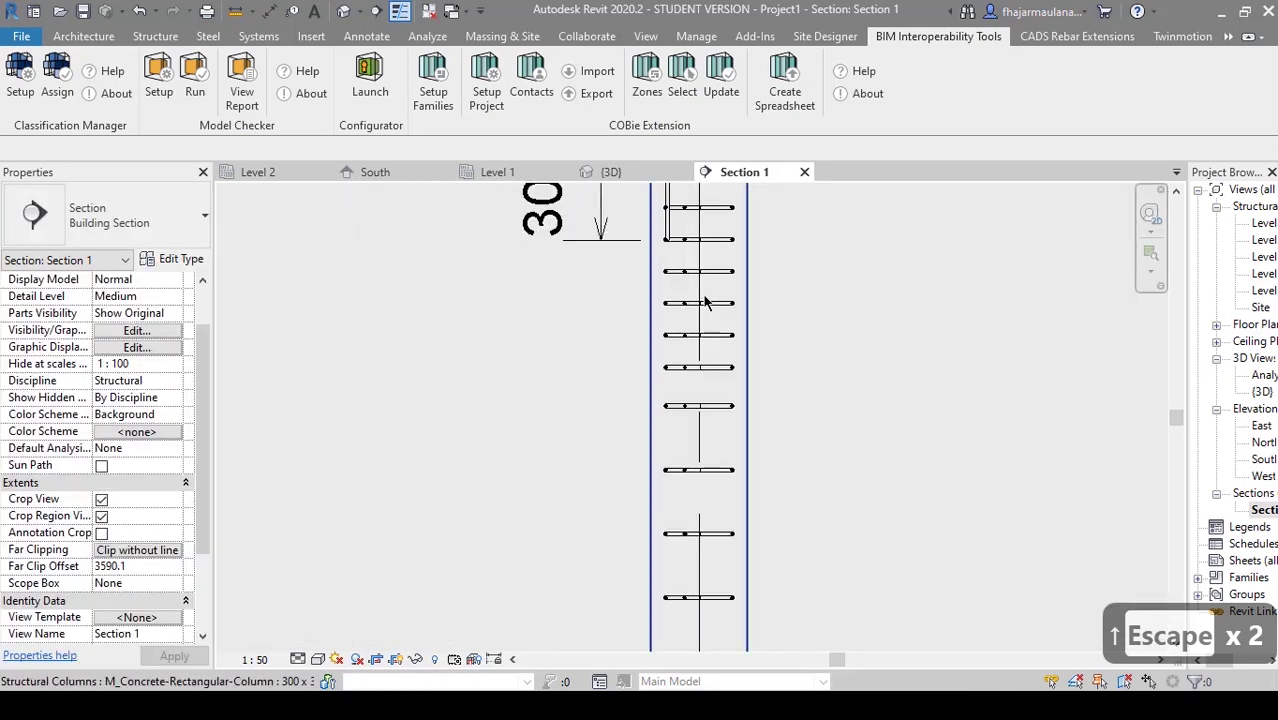
pyautogui.scroll(3, 734, 385)
pyautogui.scroll(-2, 734, 374)
pyautogui.moveTo(748, 385); pyautogui.dragTo(757, 312, button='middle')
pyautogui.scroll(-2, 730, 478)
pyautogui.scroll(3, 748, 397)
pyautogui.press('Escape')
pyautogui.moveTo(751, 418); pyautogui.dragTo(743, 433, button='middle')
pyautogui.click(692, 378)
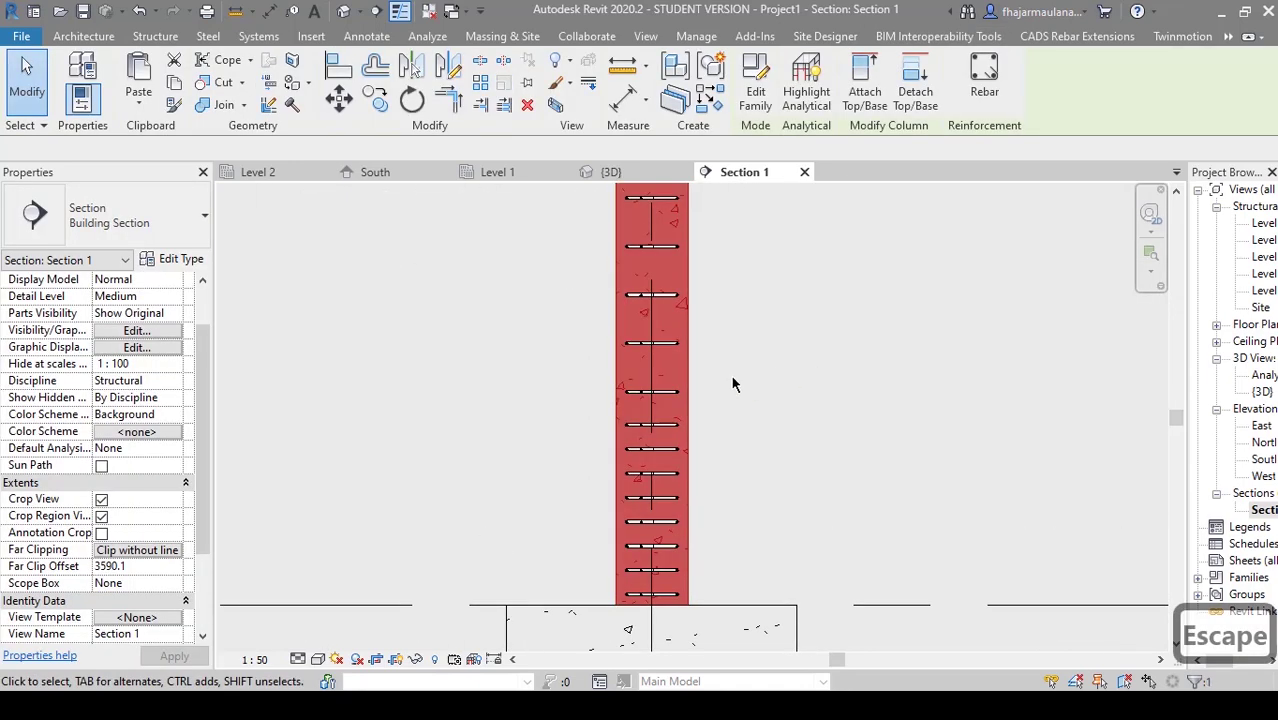
pyautogui.click(984, 75)
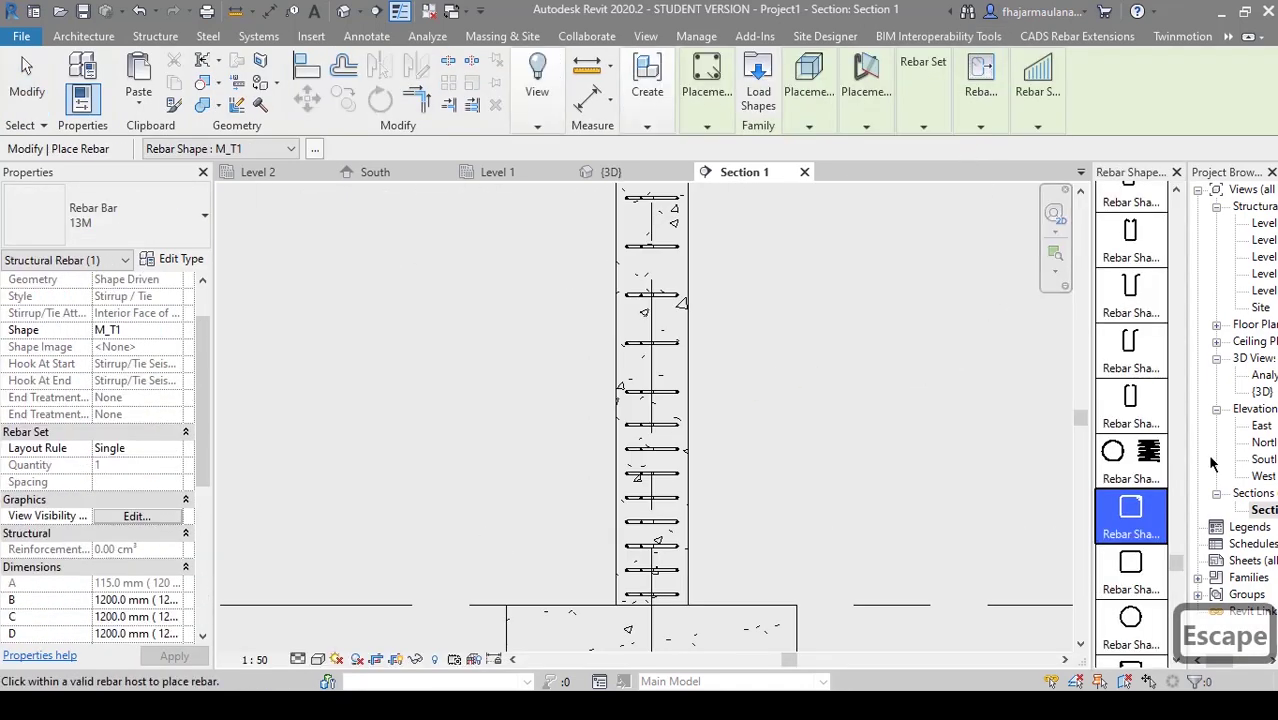
pyautogui.moveTo(1168, 563); pyautogui.dragTo(1174, 210)
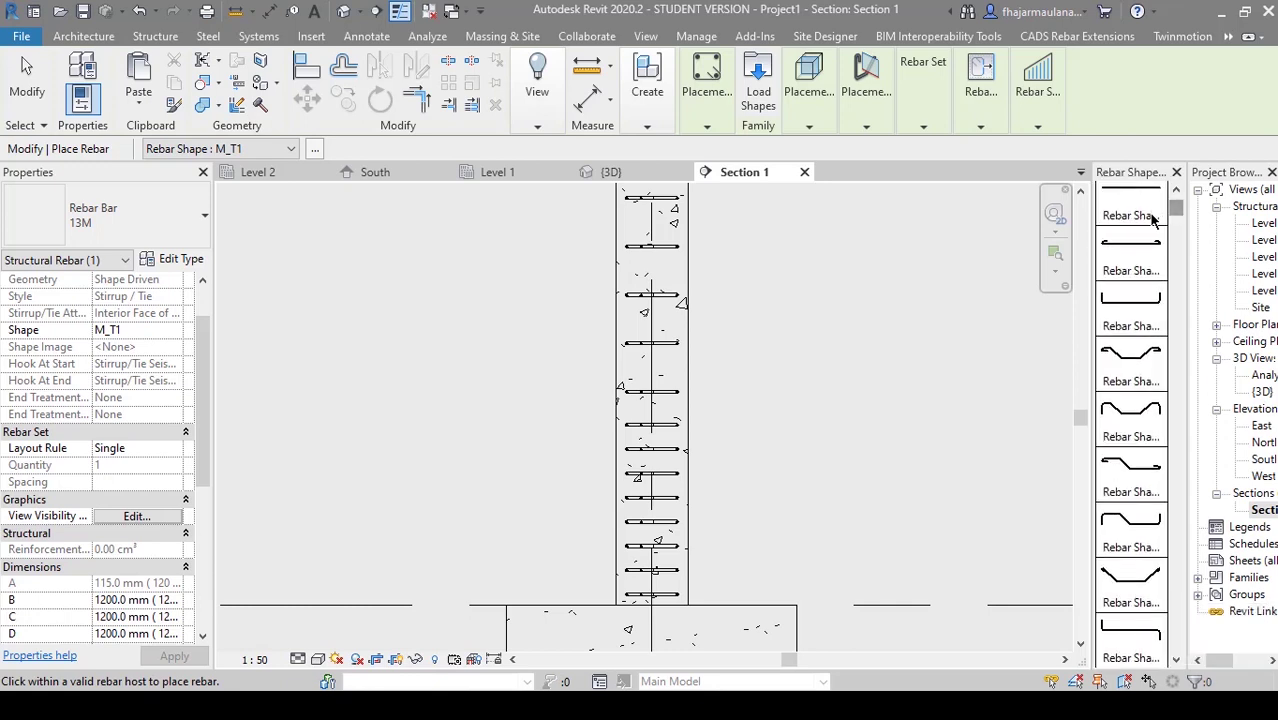
pyautogui.click(1152, 210)
# - Switch the placement method to Sketch Rebar and pick the column as the bar's host
pyautogui.moveTo(693, 414); pyautogui.dragTo(695, 440, button='middle')
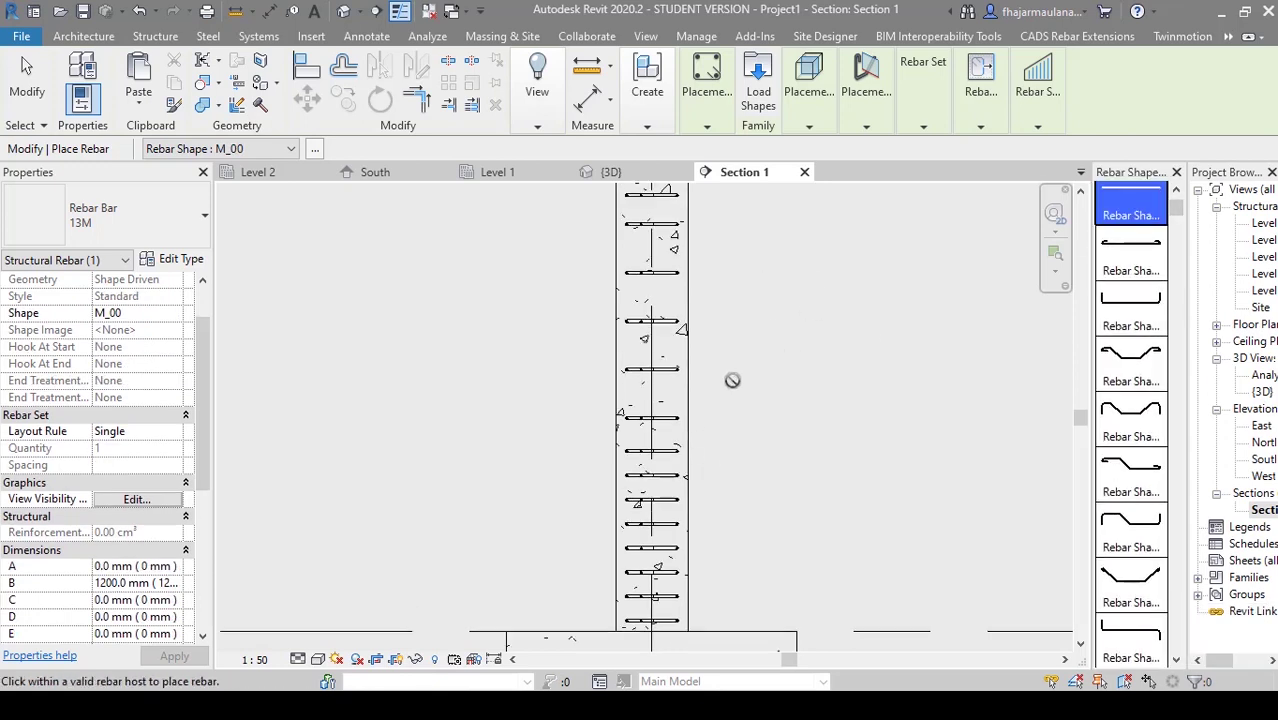
pyautogui.moveTo(732, 380); pyautogui.dragTo(719, 410, button='middle')
pyautogui.click(708, 110)
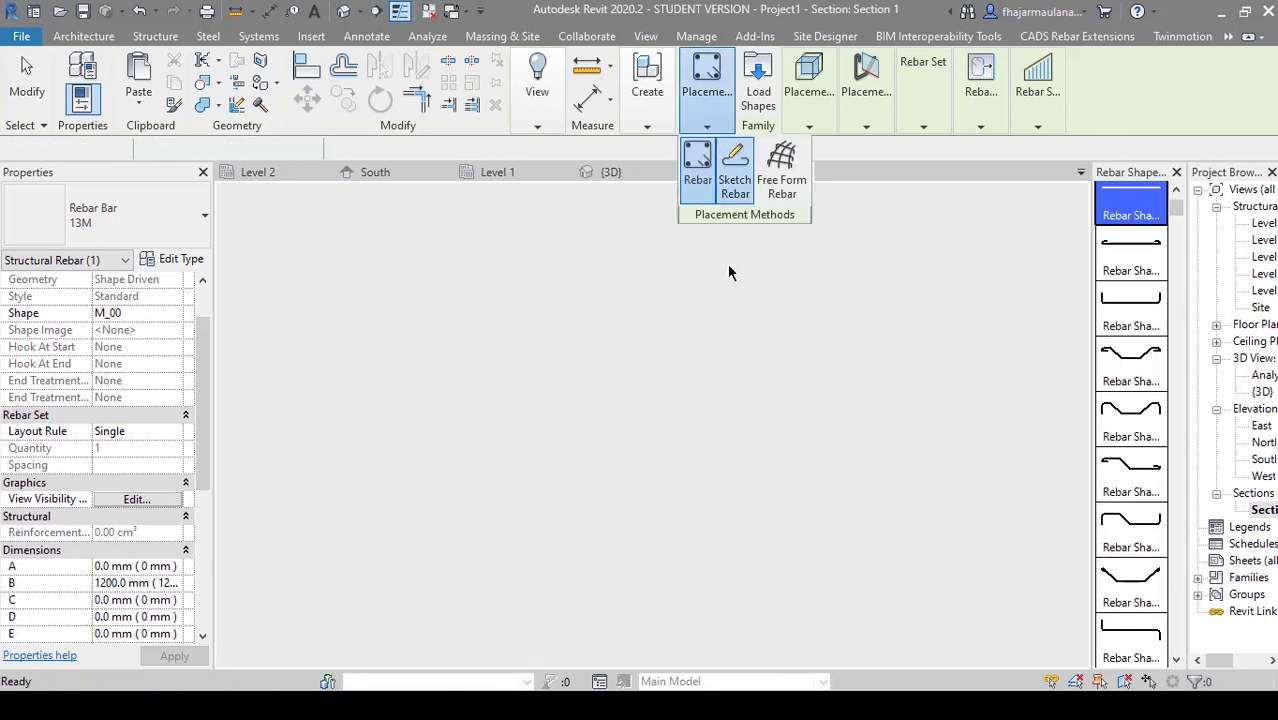
pyautogui.click(735, 168)
pyautogui.click(677, 380)
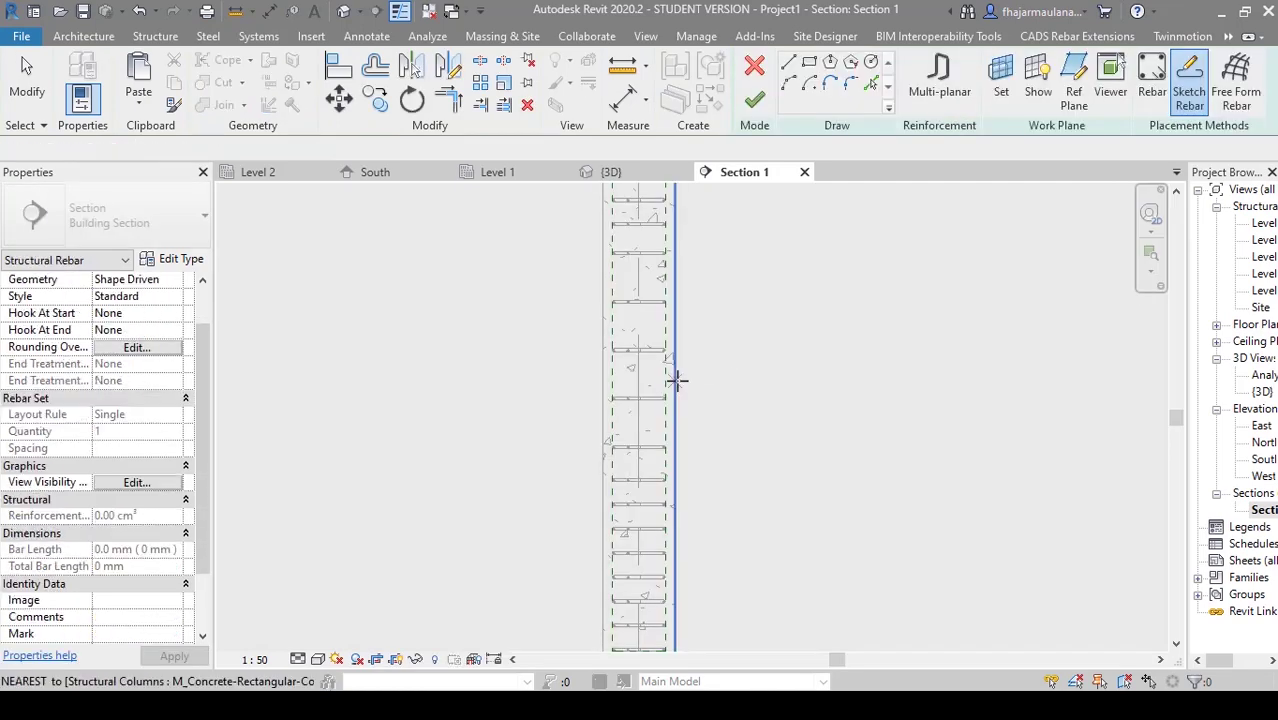
# - Sketch a vertical bar segment about 3050 mm long along the column's left stirrup edge, from the beam joint down to near the footing's bottom
pyautogui.scroll(-3, 678, 381)
pyautogui.moveTo(706, 411); pyautogui.dragTo(733, 586, button='middle')
pyautogui.scroll(3, 725, 411)
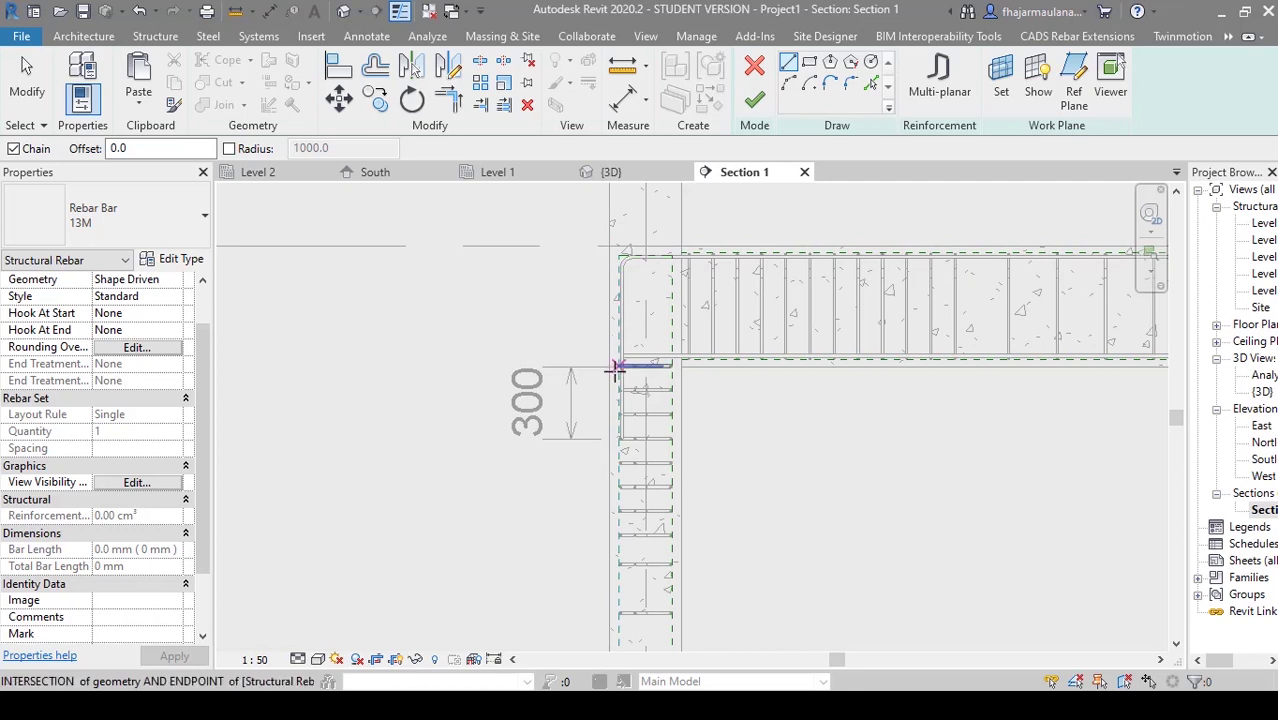
pyautogui.scroll(2, 615, 370)
pyautogui.moveTo(615, 370)
pyautogui.mouseDown(button='middle')
pyautogui.moveTo(618, 303)
pyautogui.moveTo(644, 402)
pyautogui.mouseUp(button='middle')
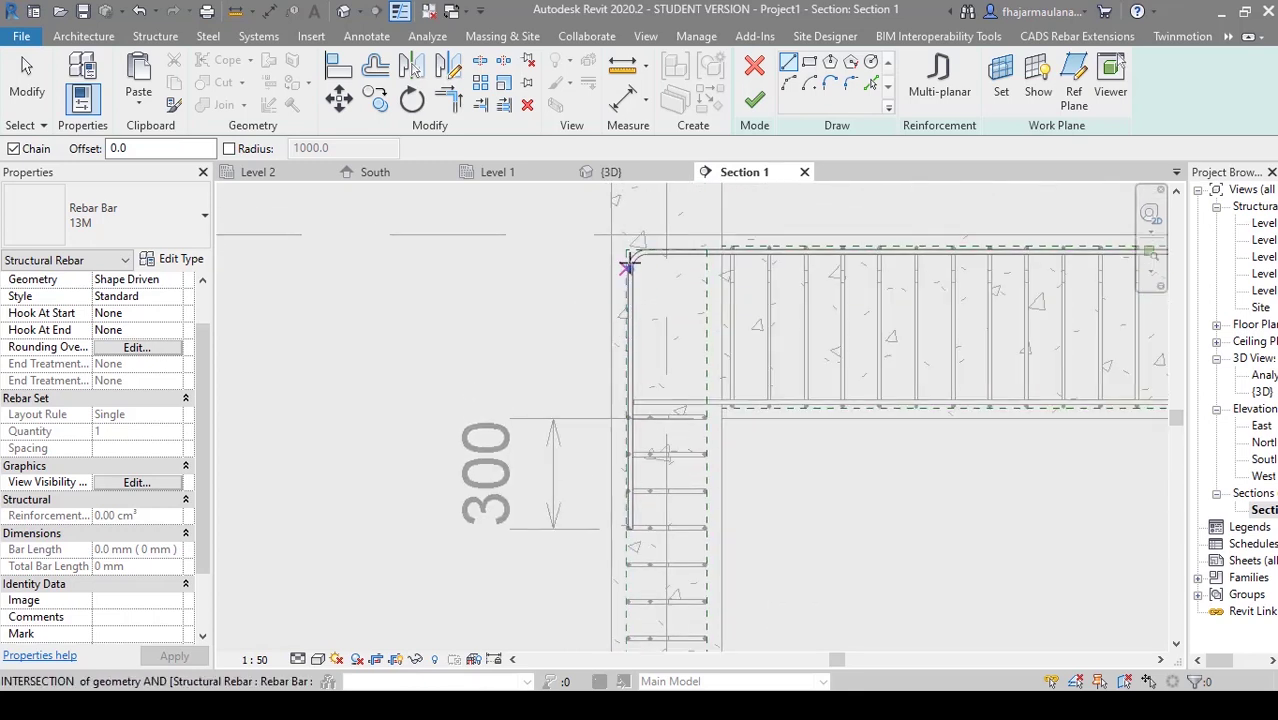
pyautogui.click(627, 361)
pyautogui.moveTo(630, 525); pyautogui.dragTo(650, 240, button='middle')
pyautogui.scroll(-1, 650, 240)
pyautogui.moveTo(639, 430); pyautogui.dragTo(648, 200, button='middle')
pyautogui.scroll(4, 651, 465)
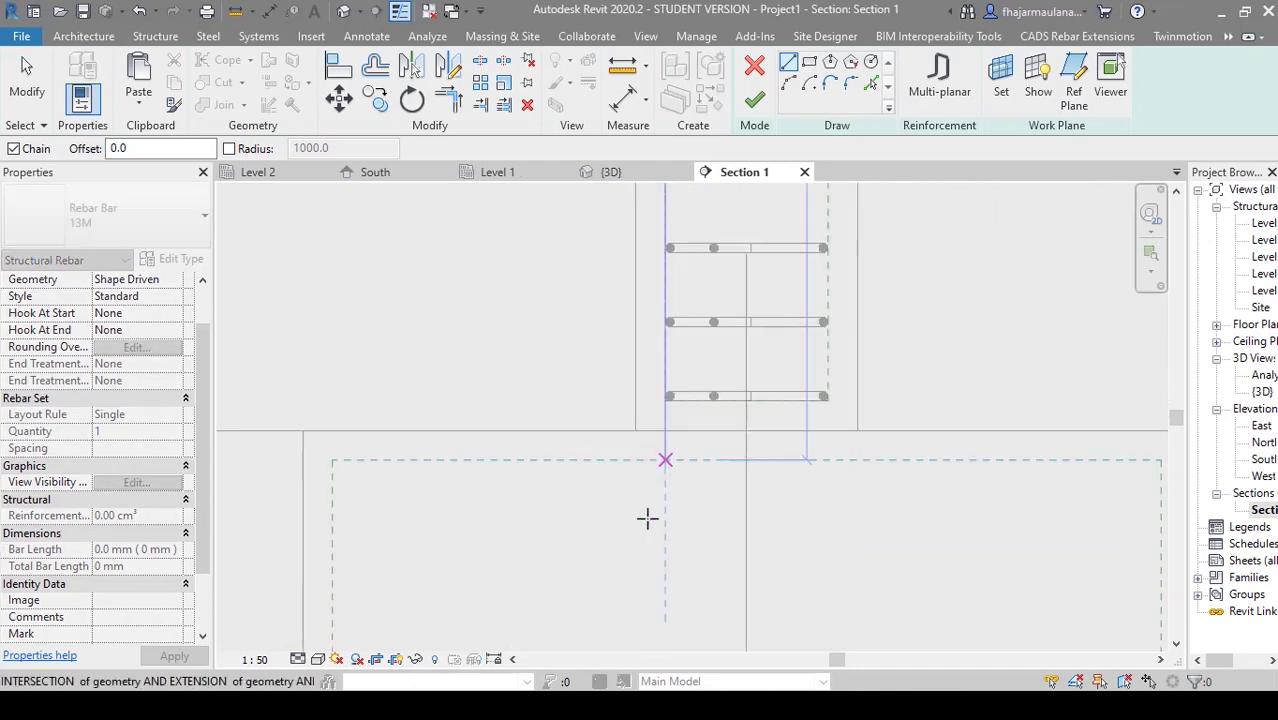
pyautogui.moveTo(647, 516); pyautogui.dragTo(674, 335, button='middle')
pyautogui.click(671, 536)
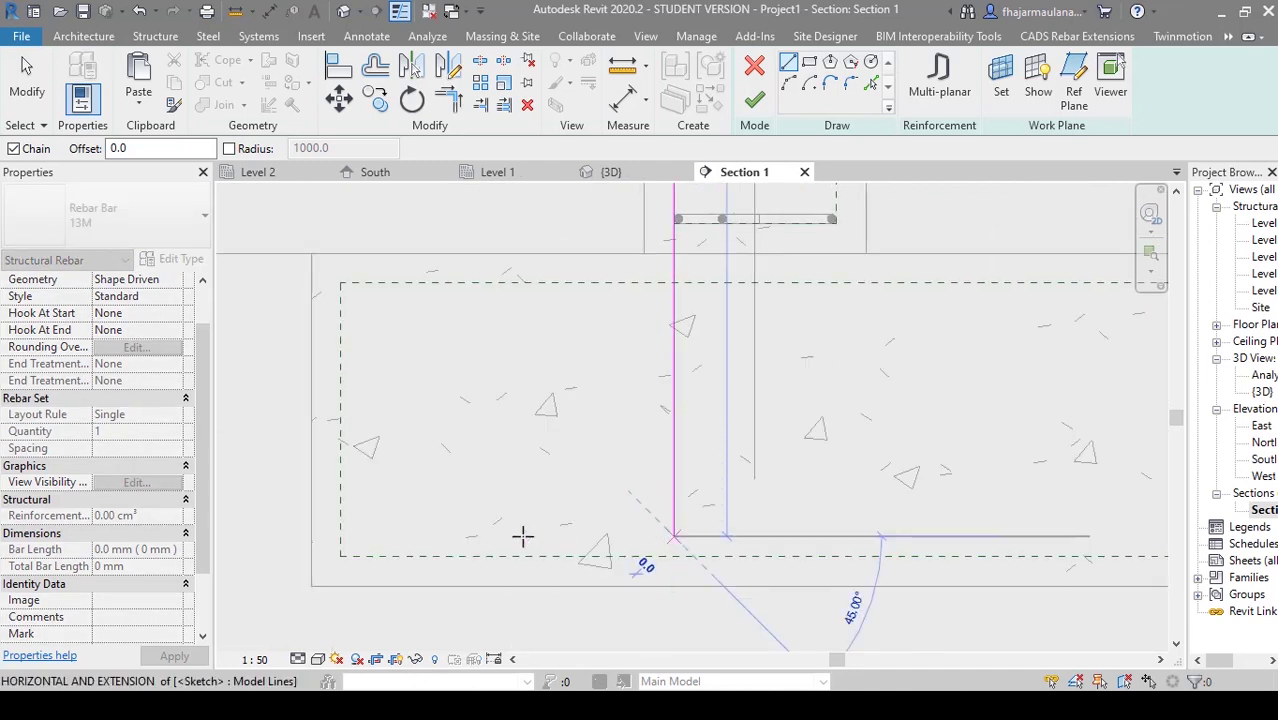
# - Add a horizontal leg about 325 mm long running left at the bar's foot inside the footing, and finish the sketch
pyautogui.click(447, 536)
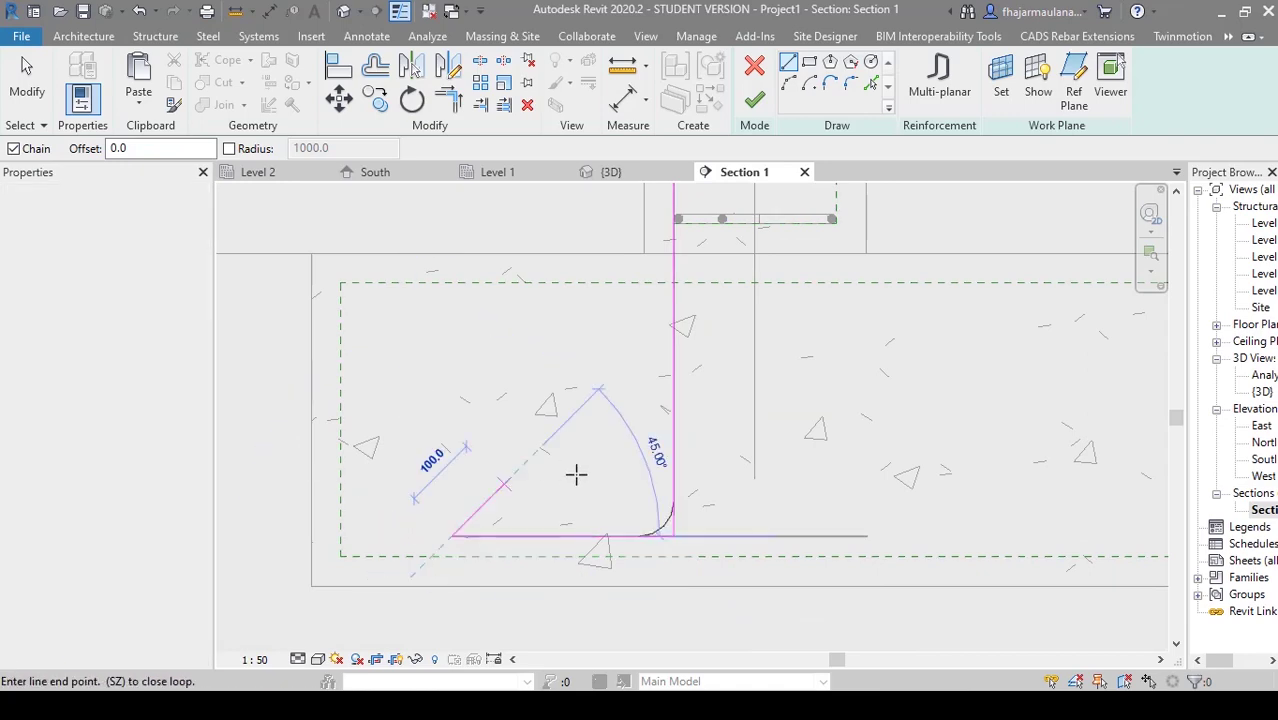
pyautogui.press('Escape')
pyautogui.press('Escape')
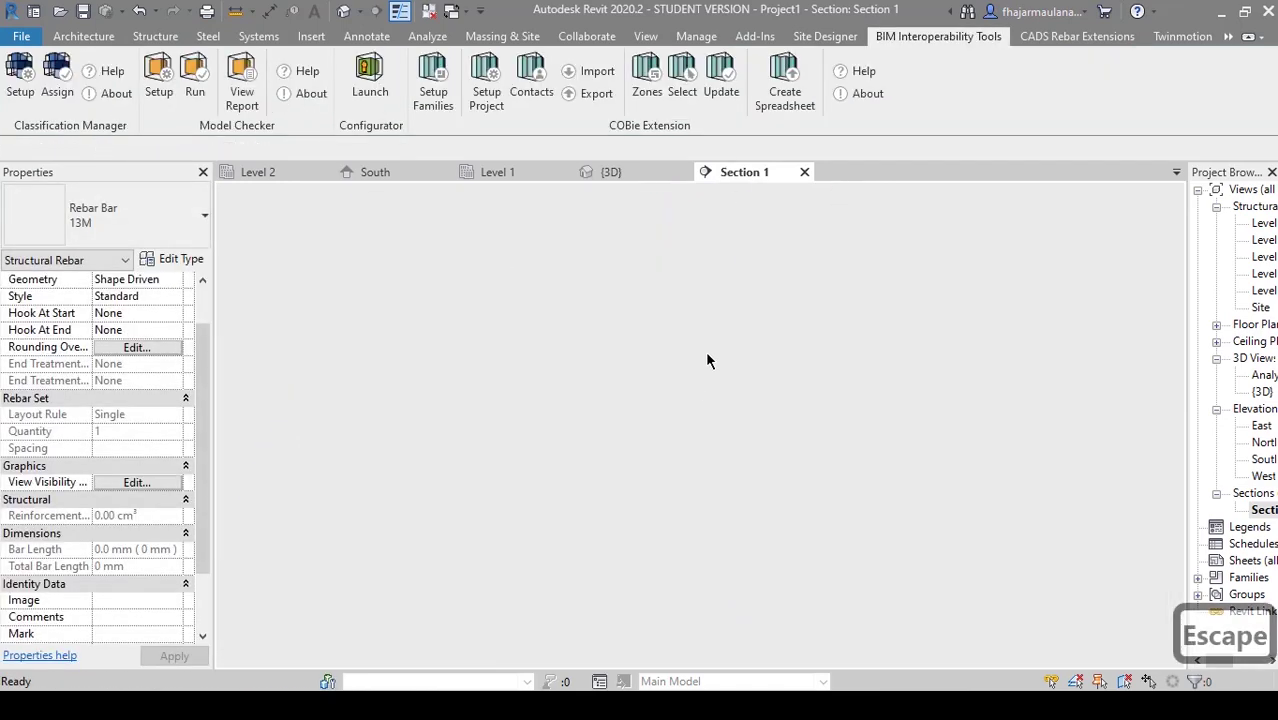
pyautogui.moveTo(705, 290); pyautogui.dragTo(652, 459, button='middle')
pyautogui.press('Escape')
pyautogui.press('Escape')
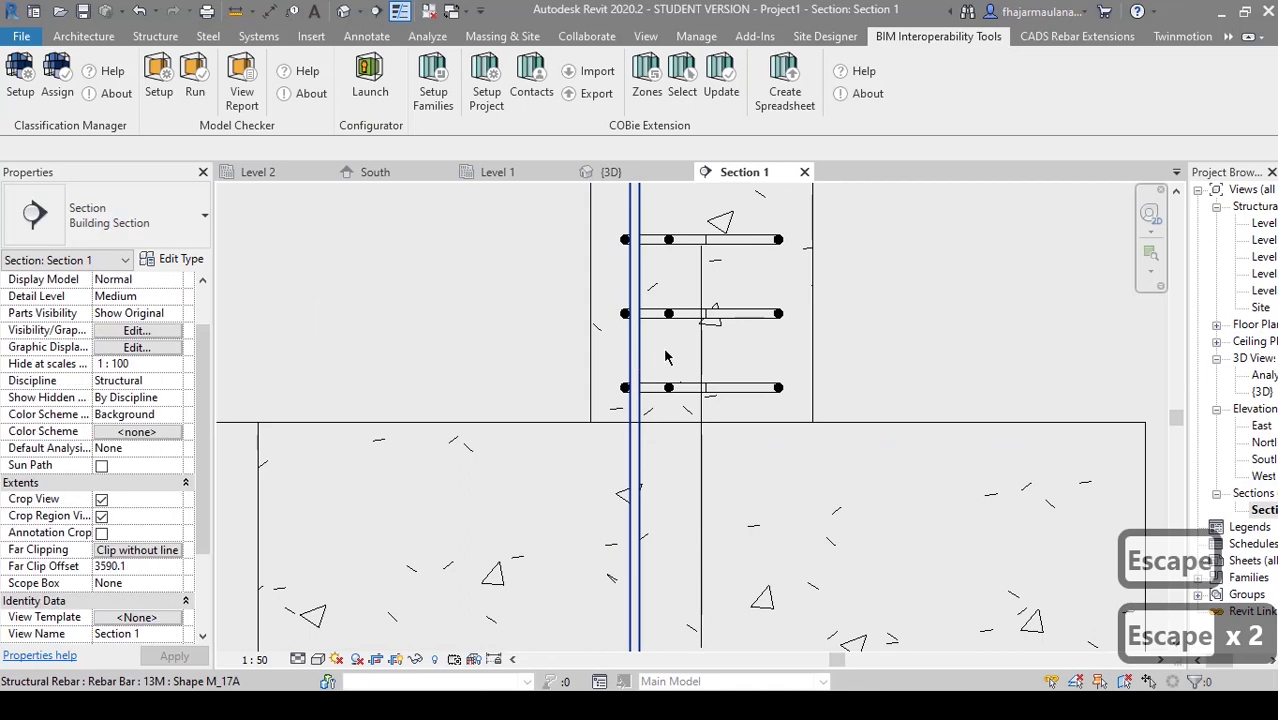
# - Set the new L-shaped column bar's layout to Fixed Number with a quantity of 3
pyautogui.click(633, 368)
pyautogui.click(896, 62)
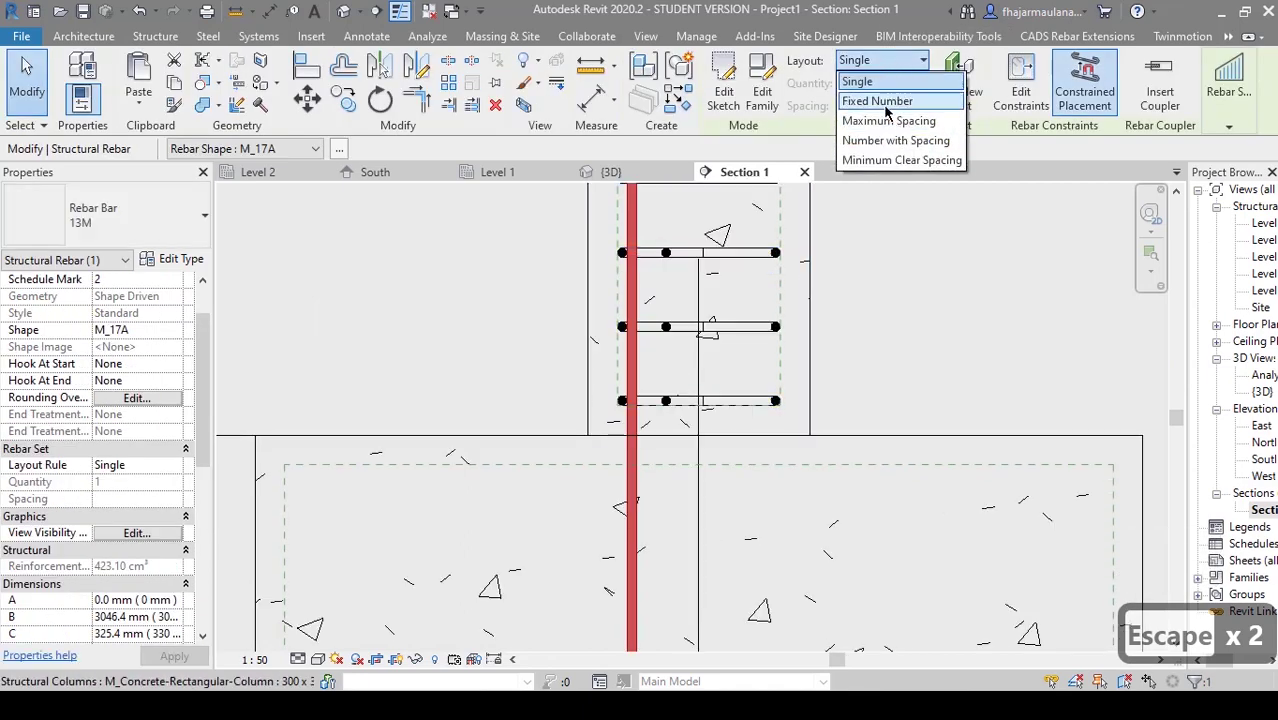
pyautogui.click(885, 106)
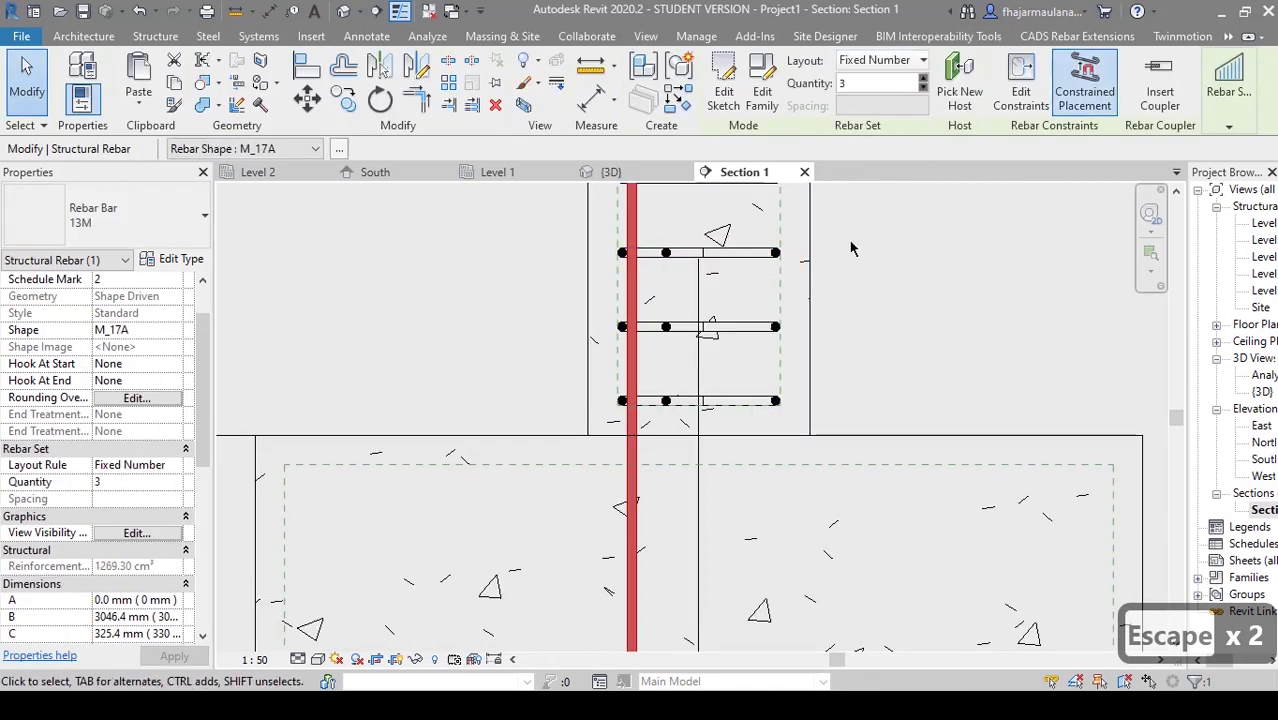
pyautogui.press('Escape')
pyautogui.press('Escape')
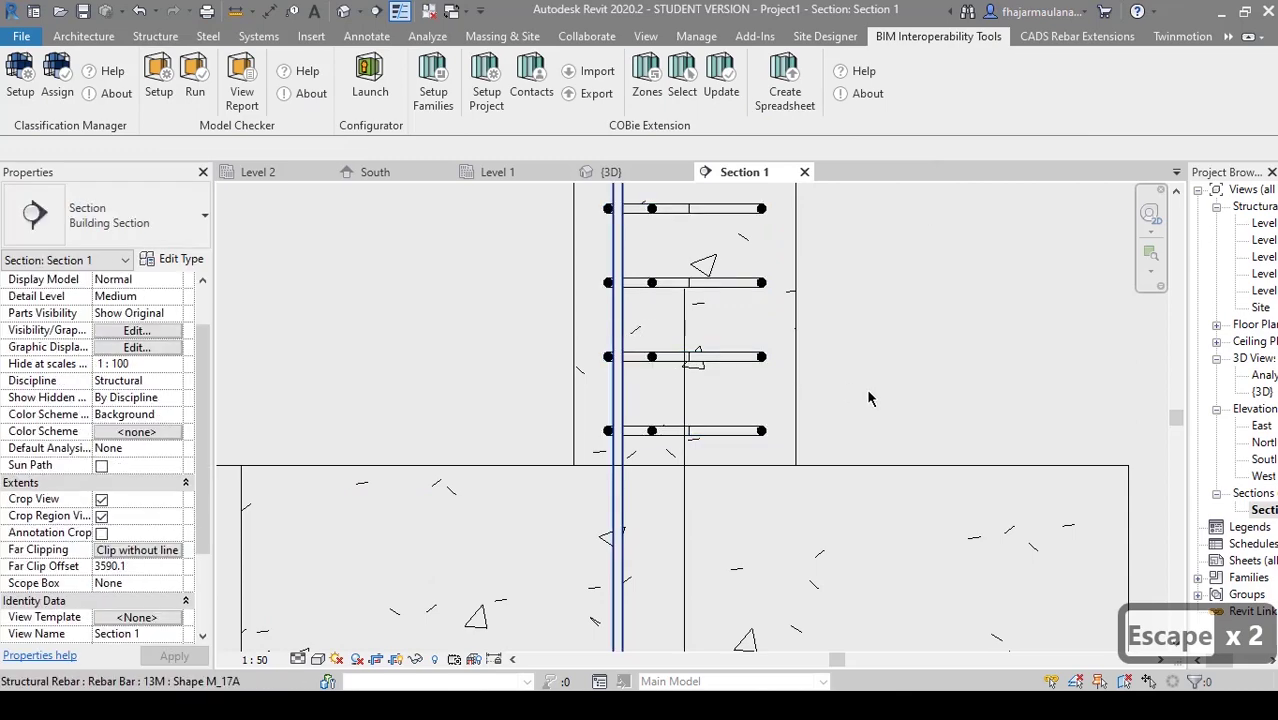
# - Mirror a copy of the left L-shaped bar set about the column's vertical centreline onto the right side
pyautogui.click(619, 392)
pyautogui.moveTo(884, 402); pyautogui.dragTo(884, 365, button='middle')
pyautogui.press('m')
pyautogui.press('m')
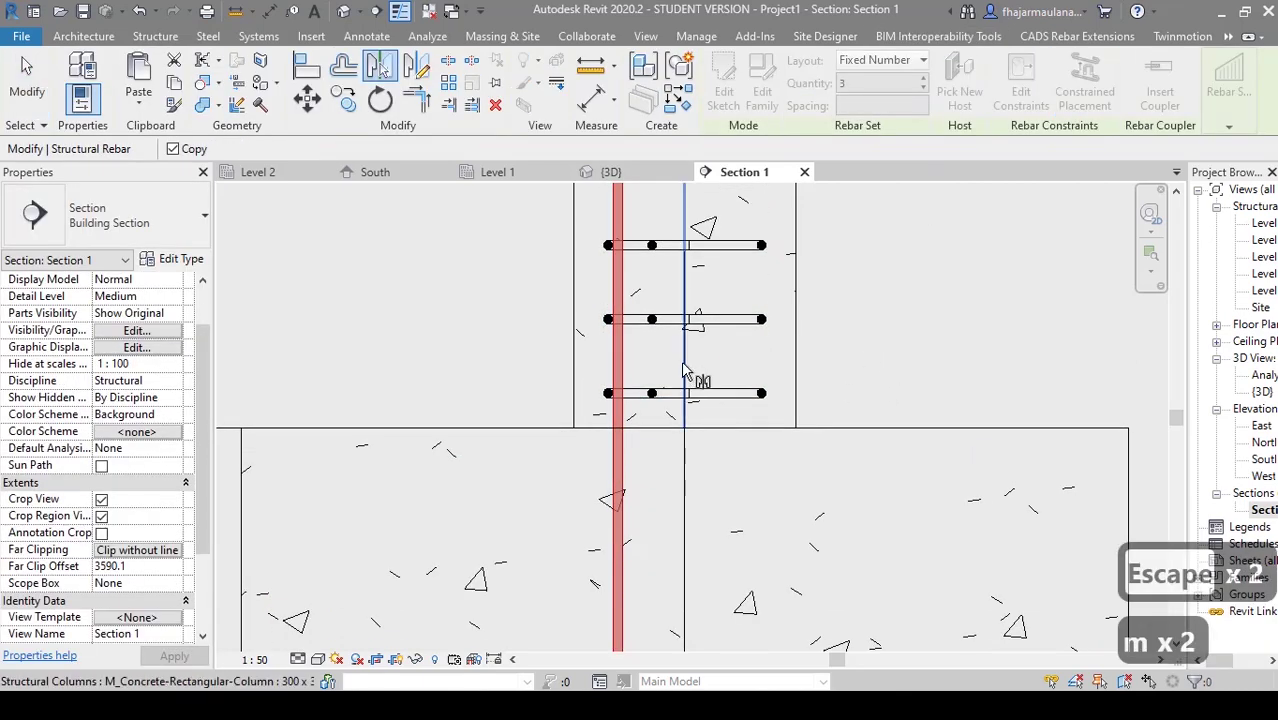
pyautogui.scroll(-3, 684, 370)
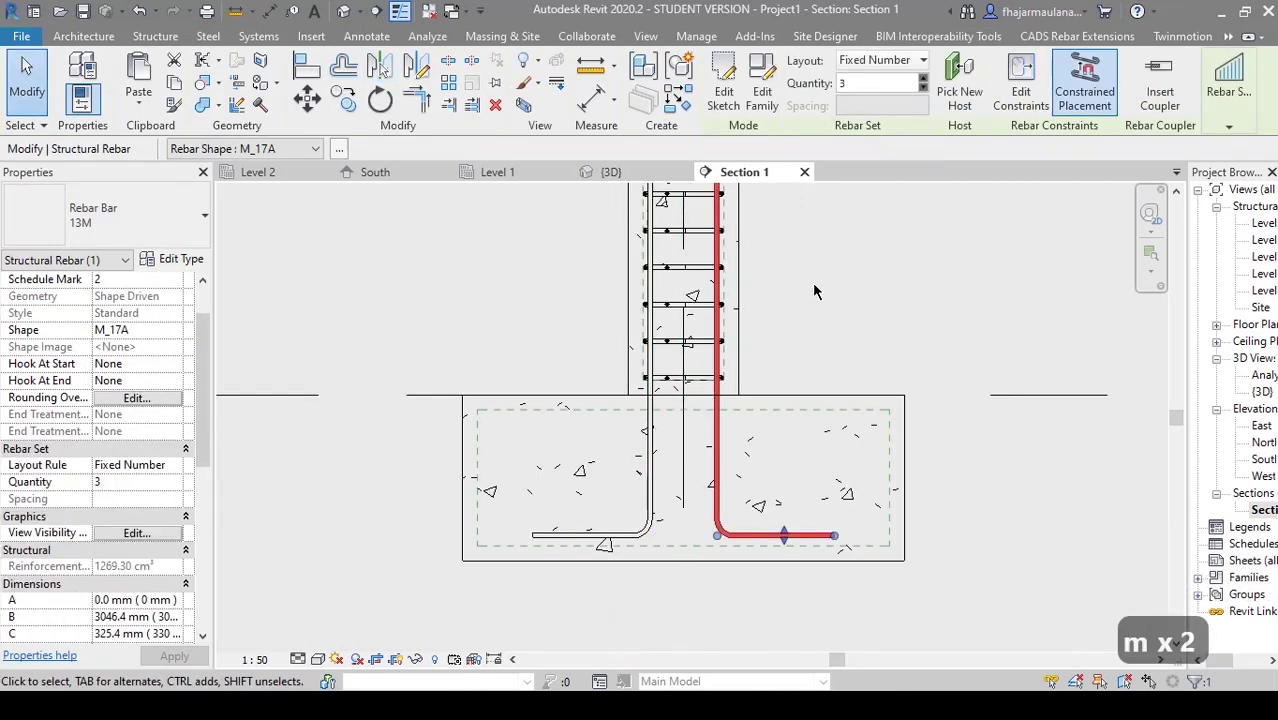
pyautogui.moveTo(769, 274); pyautogui.dragTo(765, 414, button='middle')
pyautogui.scroll(-1, 784, 394)
pyautogui.press('Escape')
pyautogui.press('Escape')
# - Edit the right column bar set's constraints and set the offset of its upper end to 1000 mm
pyautogui.moveTo(805, 371); pyautogui.dragTo(778, 484, button='middle')
pyautogui.scroll(-4, 780, 480)
pyautogui.scroll(3, 793, 343)
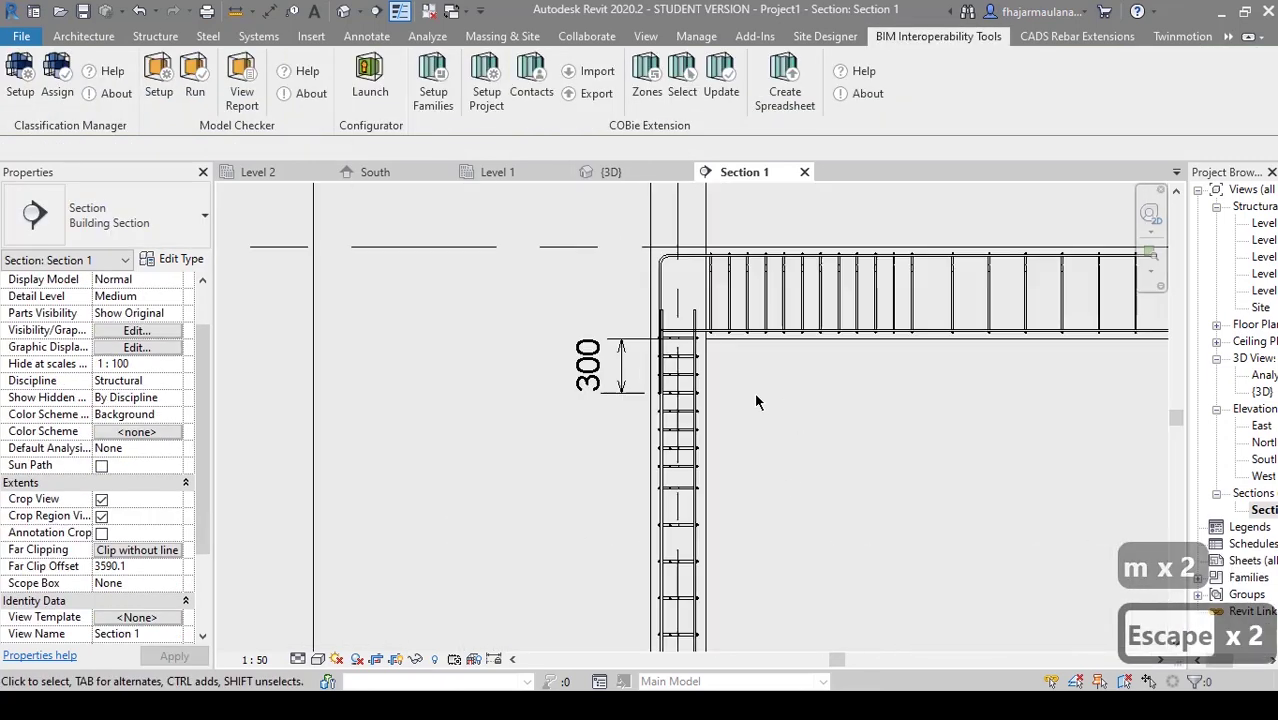
pyautogui.press('Escape')
pyautogui.click(689, 302)
pyautogui.moveTo(690, 302); pyautogui.dragTo(690, 352, button='middle')
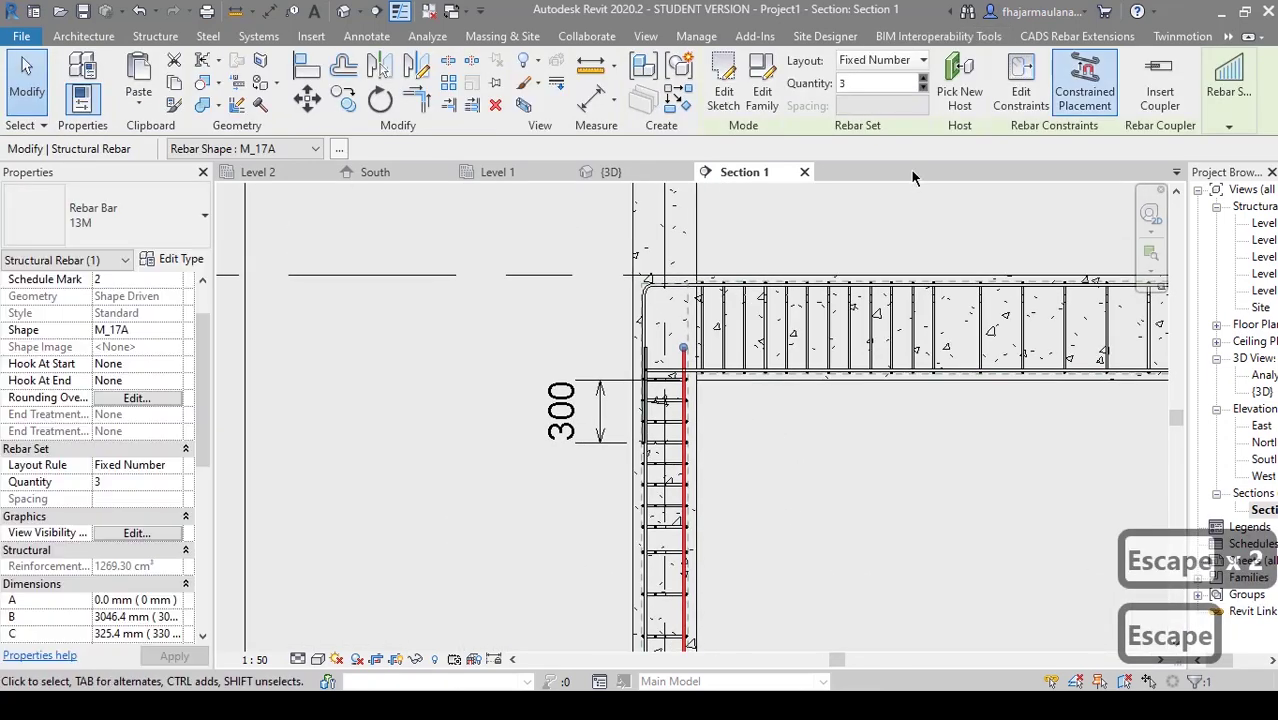
pyautogui.click(1015, 107)
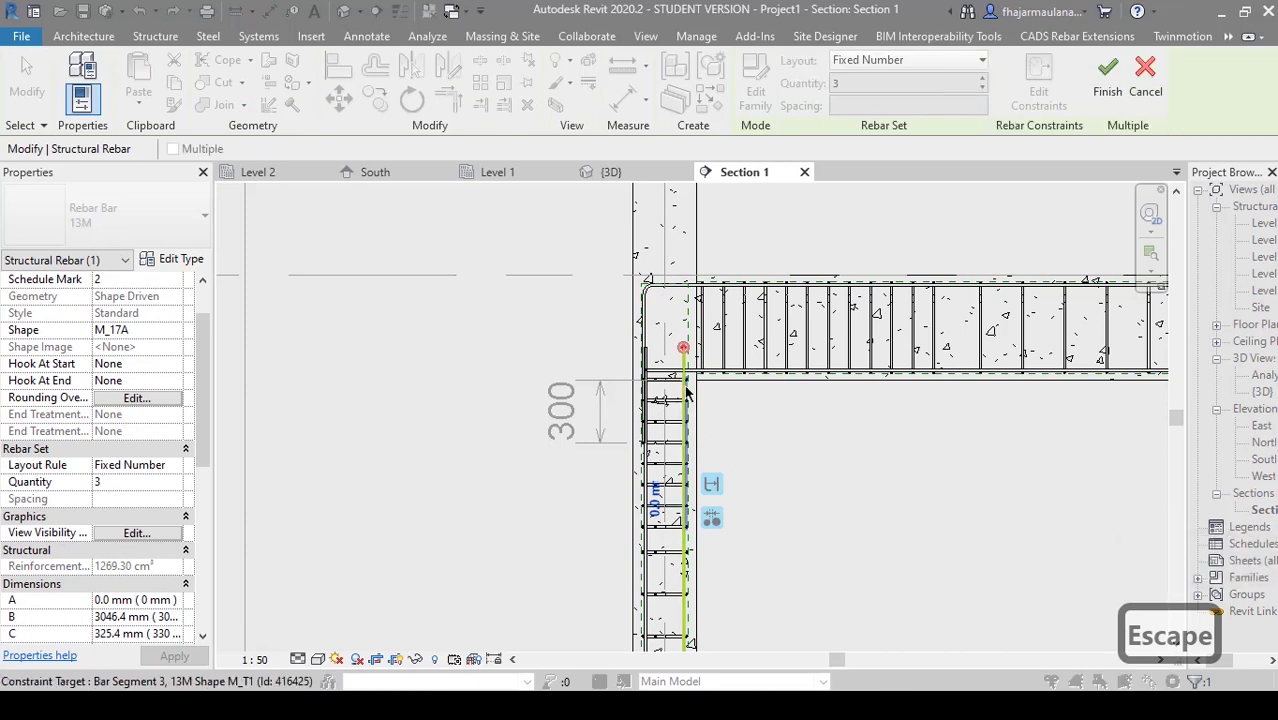
pyautogui.click(683, 350)
pyautogui.click(677, 320)
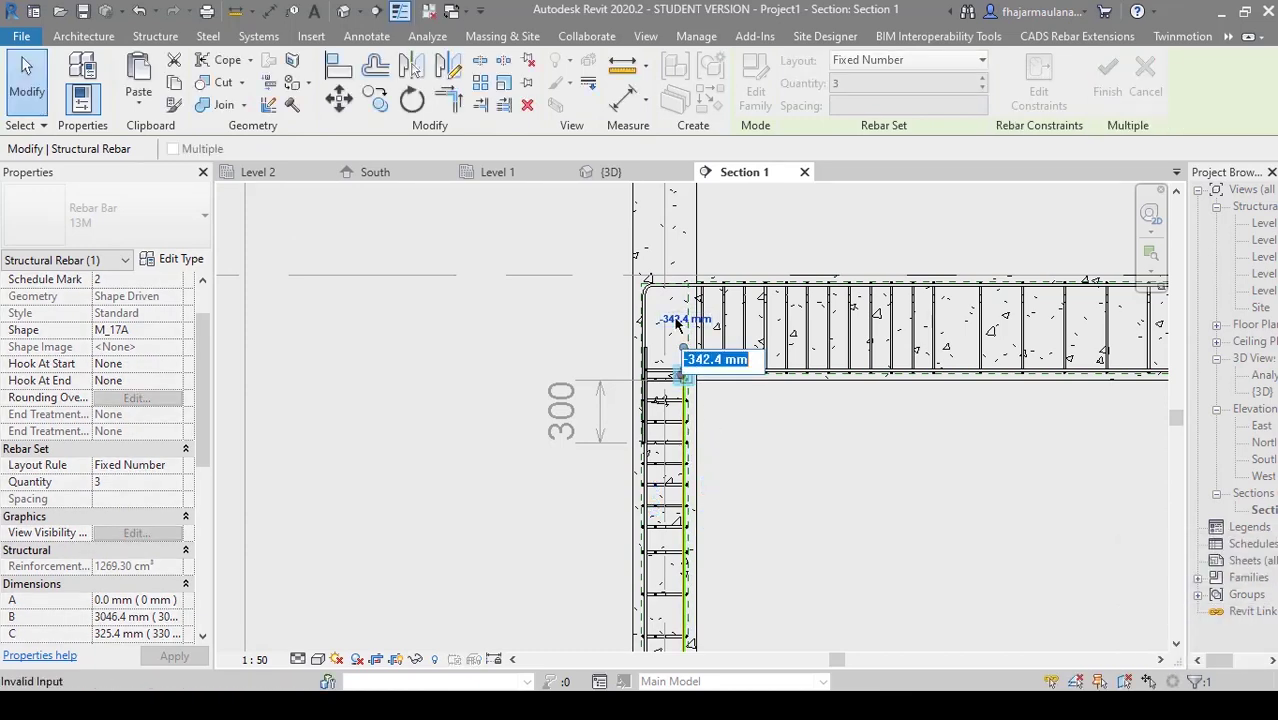
pyautogui.press('Return')
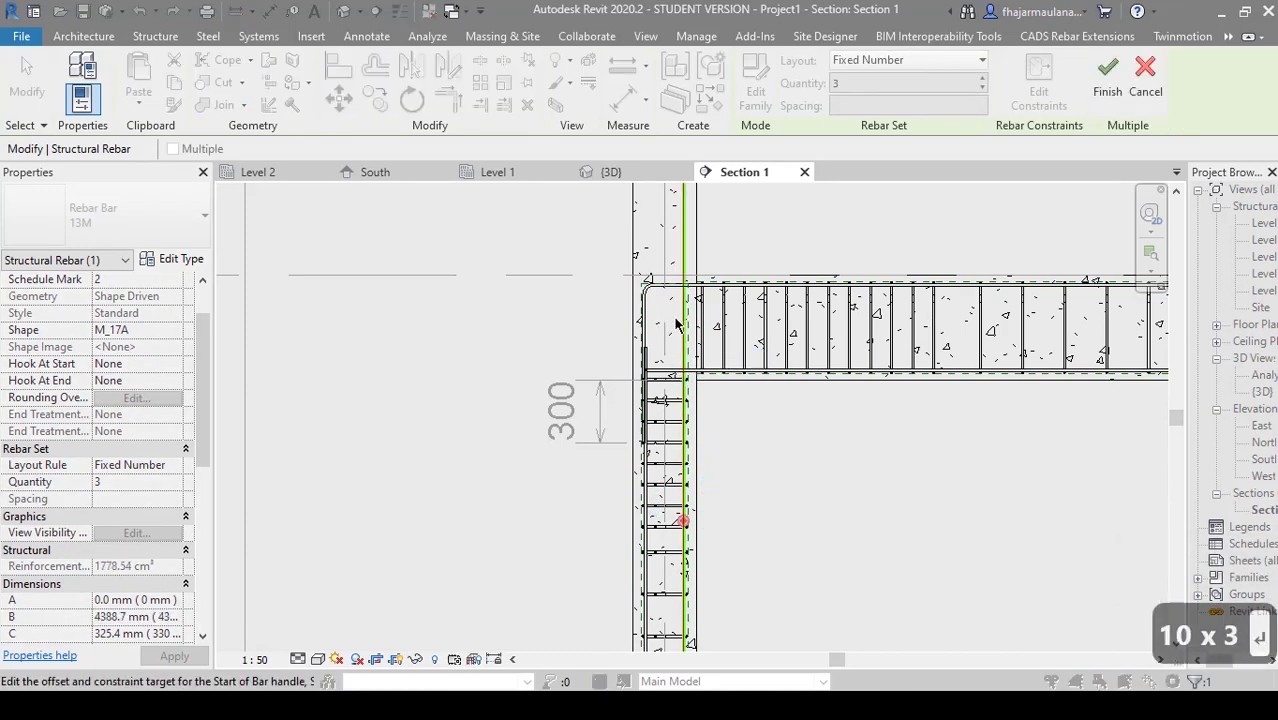
pyautogui.moveTo(788, 385); pyautogui.dragTo(762, 565, button='middle')
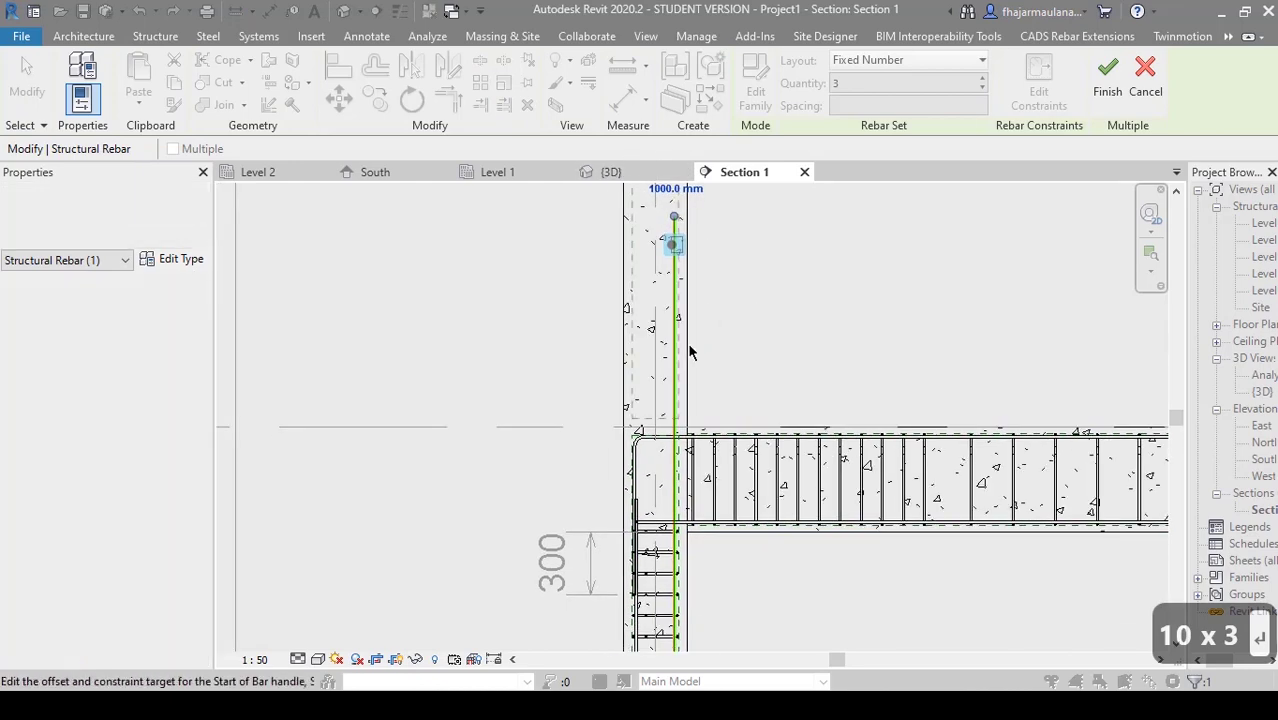
pyautogui.moveTo(752, 324); pyautogui.dragTo(768, 296, button='middle')
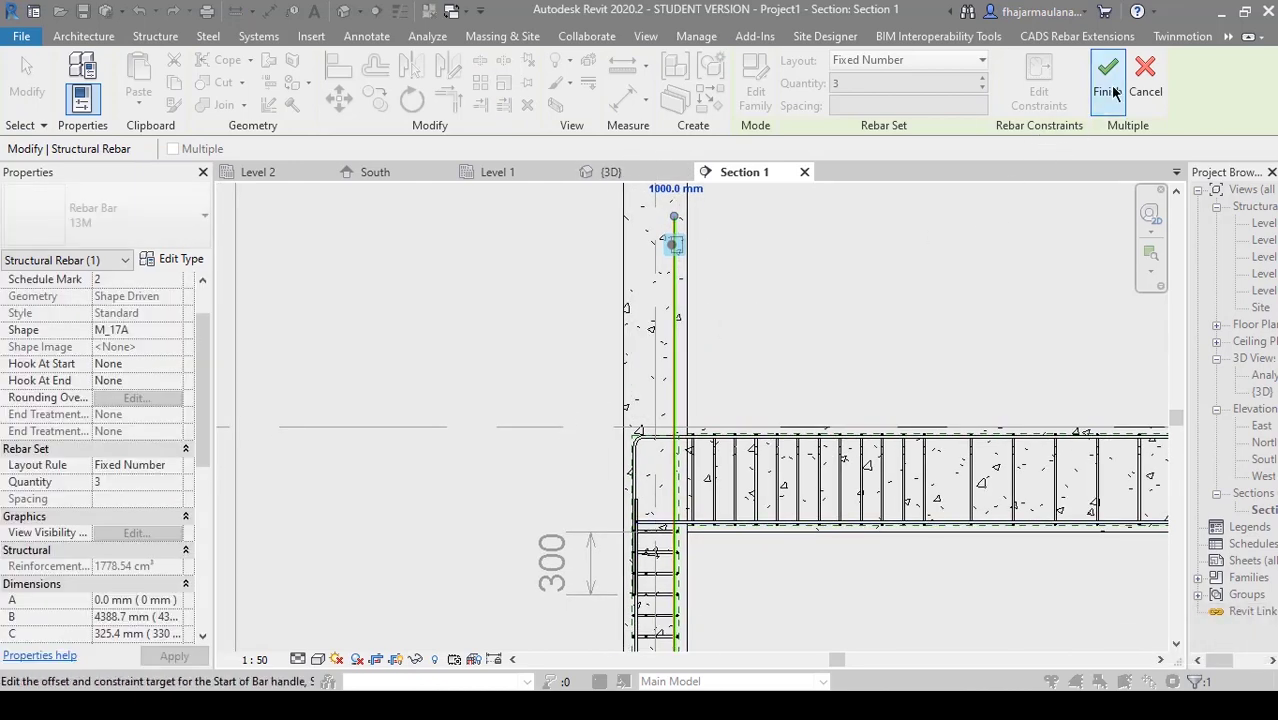
pyautogui.press('Escape')
# - Edit the left column bar set's constraints and set the offset of its upper end to 1000 mm
pyautogui.scroll(3, 620, 520)
pyautogui.press('Escape')
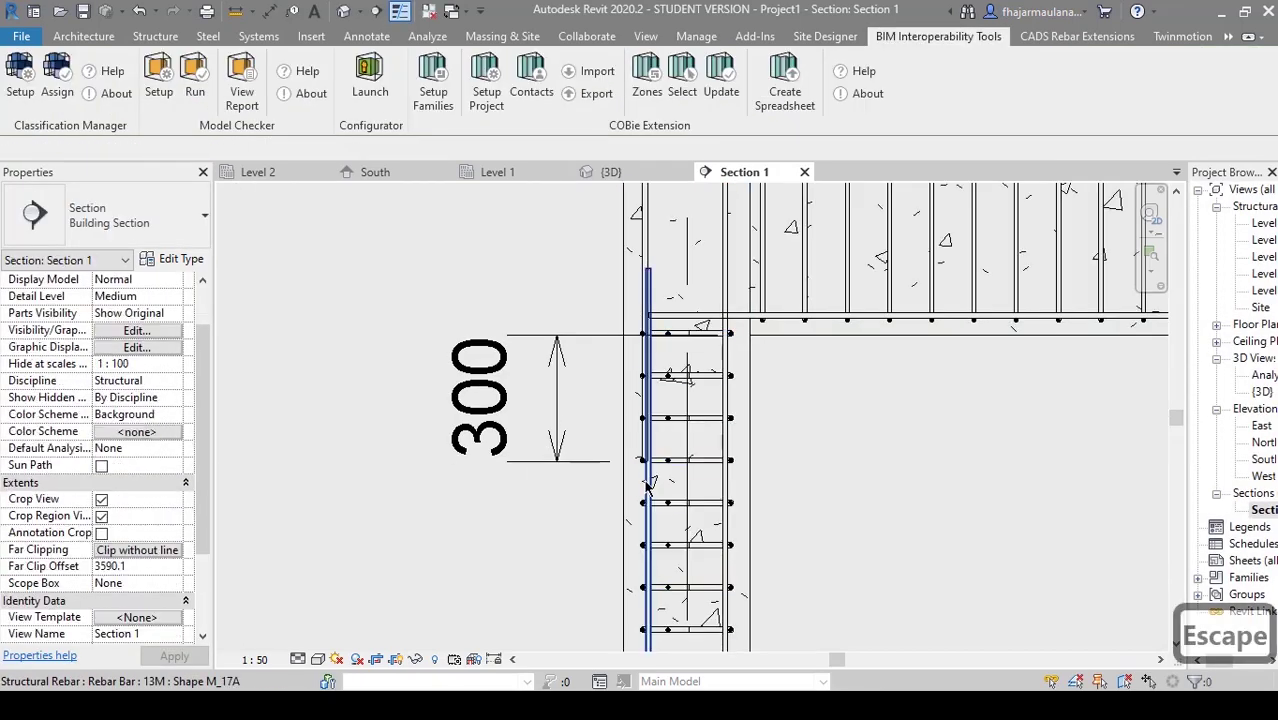
pyautogui.click(648, 464)
pyautogui.click(1022, 88)
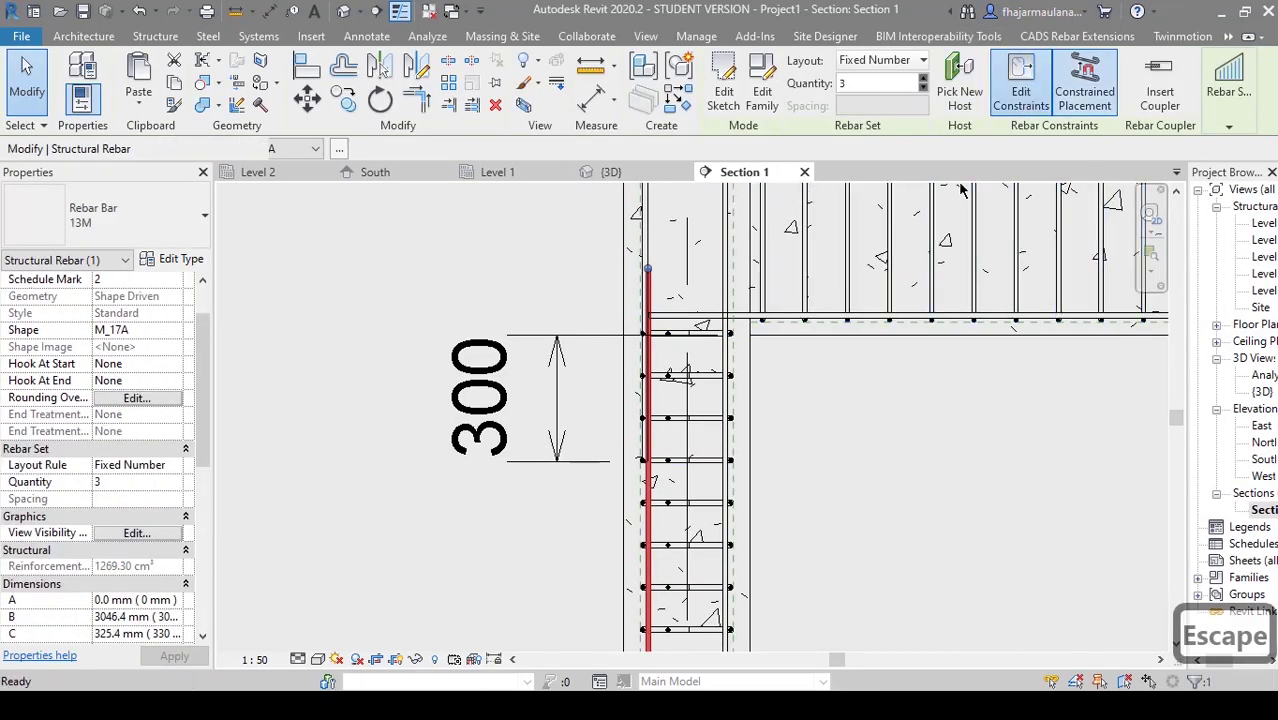
pyautogui.scroll(2, 624, 275)
pyautogui.click(674, 270)
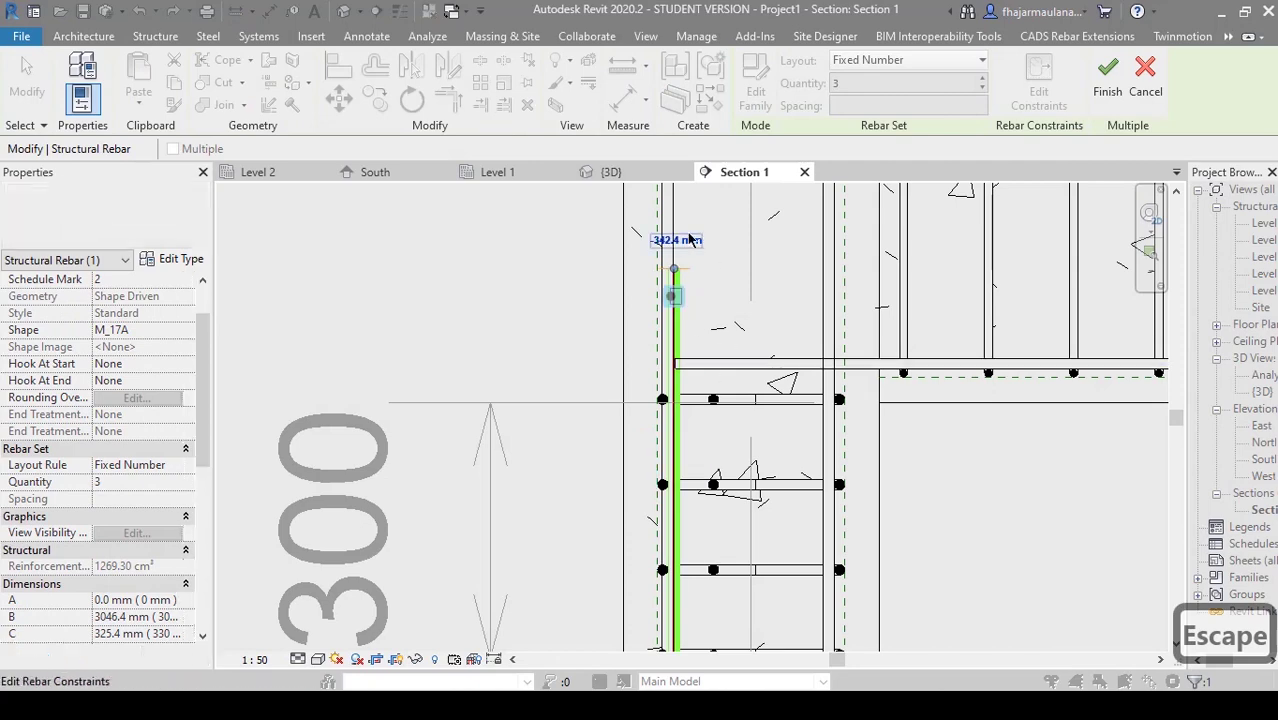
pyautogui.click(684, 240)
pyautogui.write('1000')
pyautogui.press('Return')
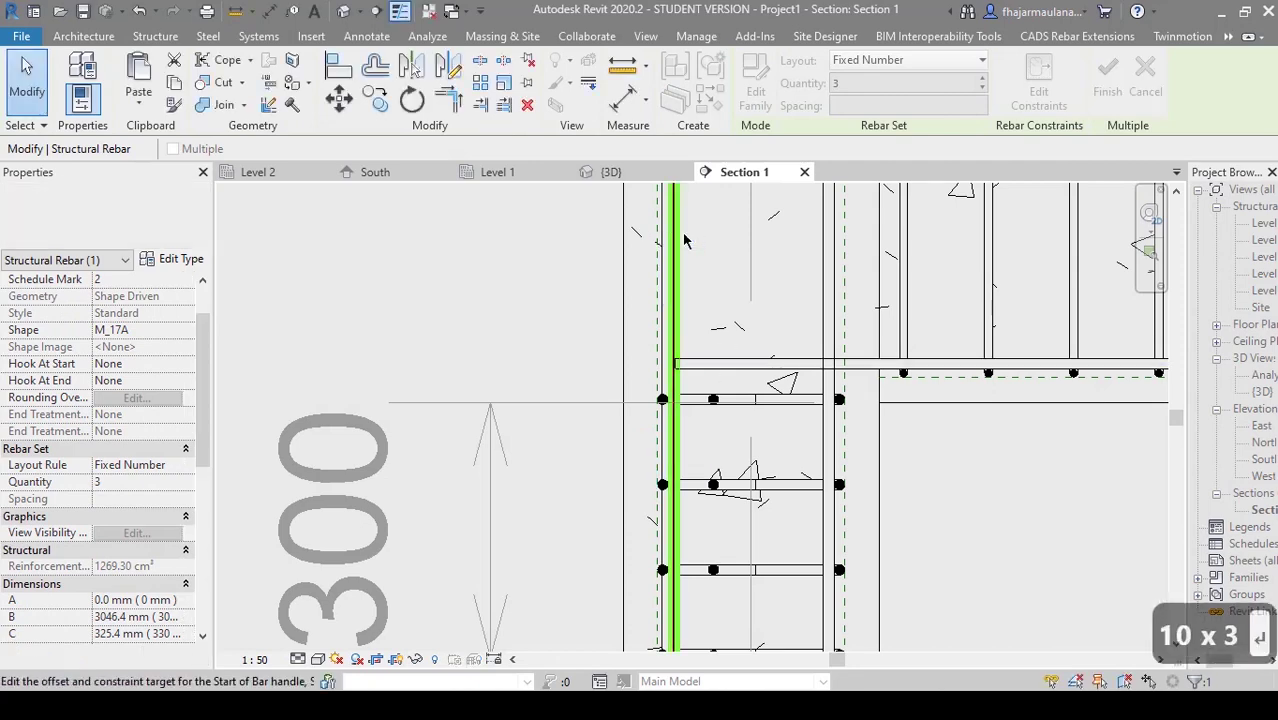
pyautogui.moveTo(1012, 444); pyautogui.dragTo(838, 422, button='middle')
pyautogui.scroll(-2, 953, 440)
pyautogui.press('Escape')
pyautogui.press('Escape')
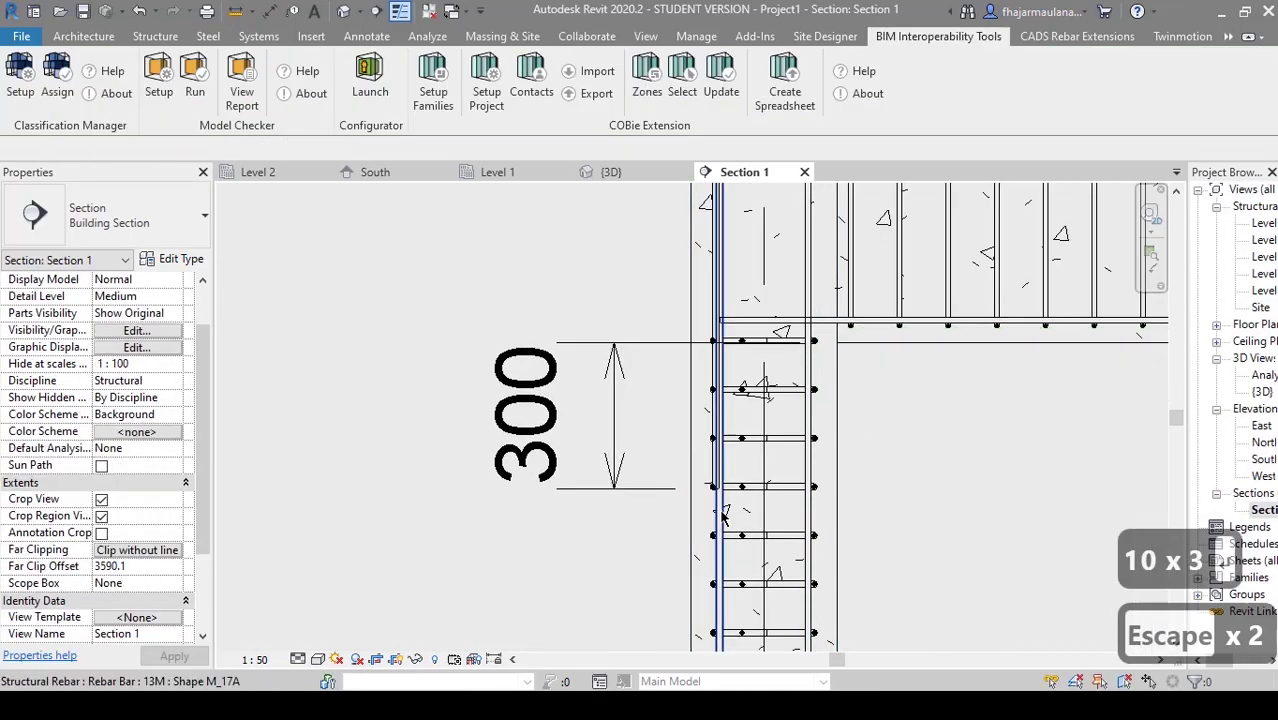
# - Align the bent-down end of the beam's top bar with the inner edge of the column's left vertical bar
pyautogui.scroll(3, 721, 512)
pyautogui.press('Escape')
pyautogui.scroll(2, 723, 486)
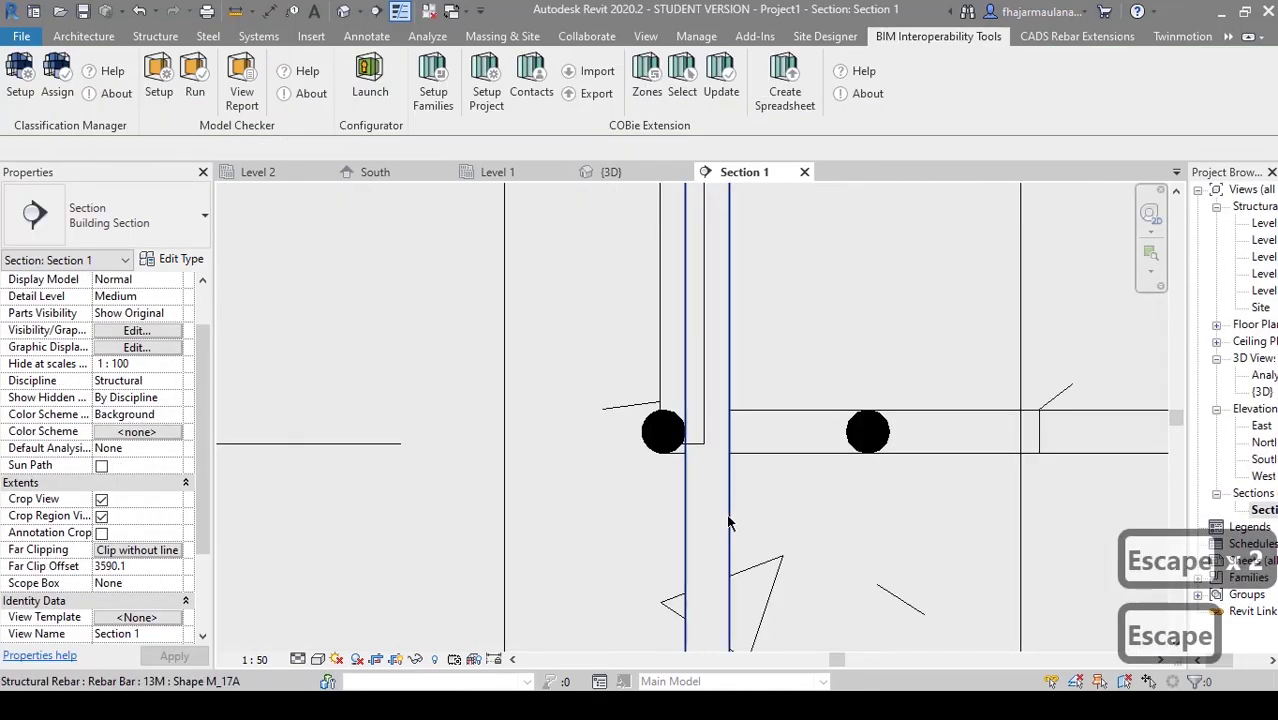
pyautogui.press('a')
pyautogui.press('l')
pyautogui.scroll(2, 747, 468)
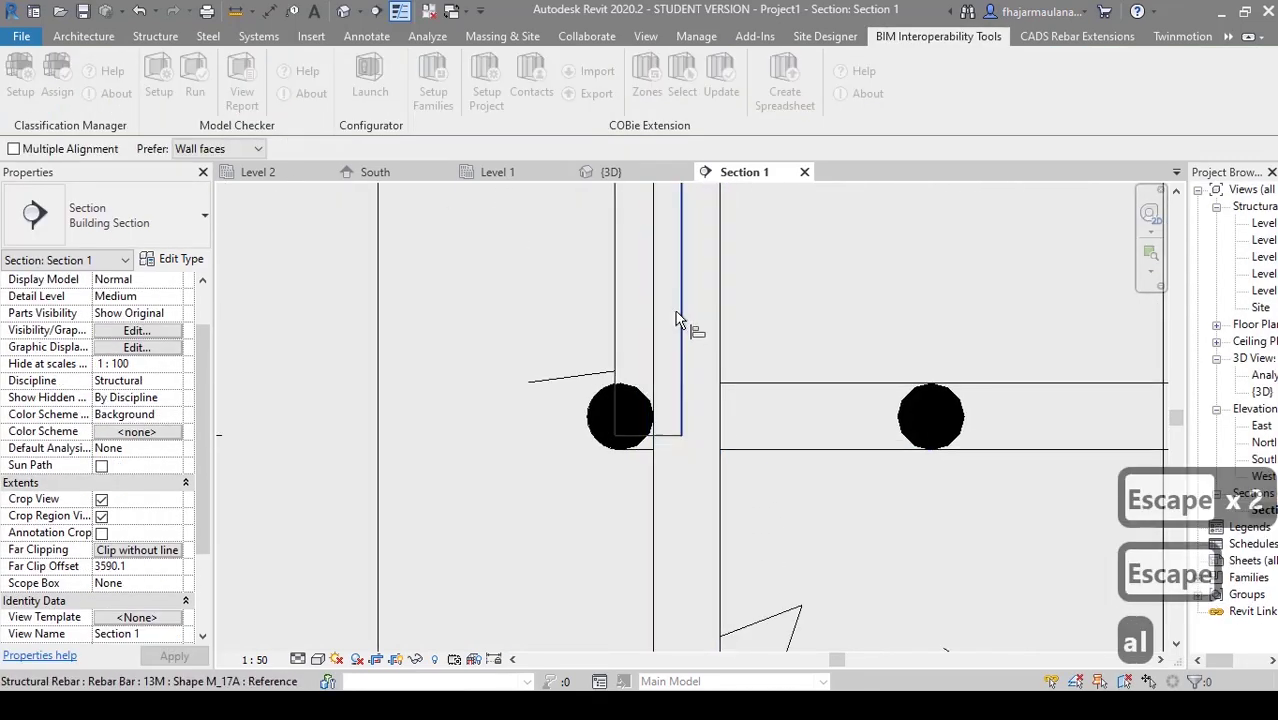
pyautogui.scroll(1, 700, 330)
pyautogui.click(742, 345)
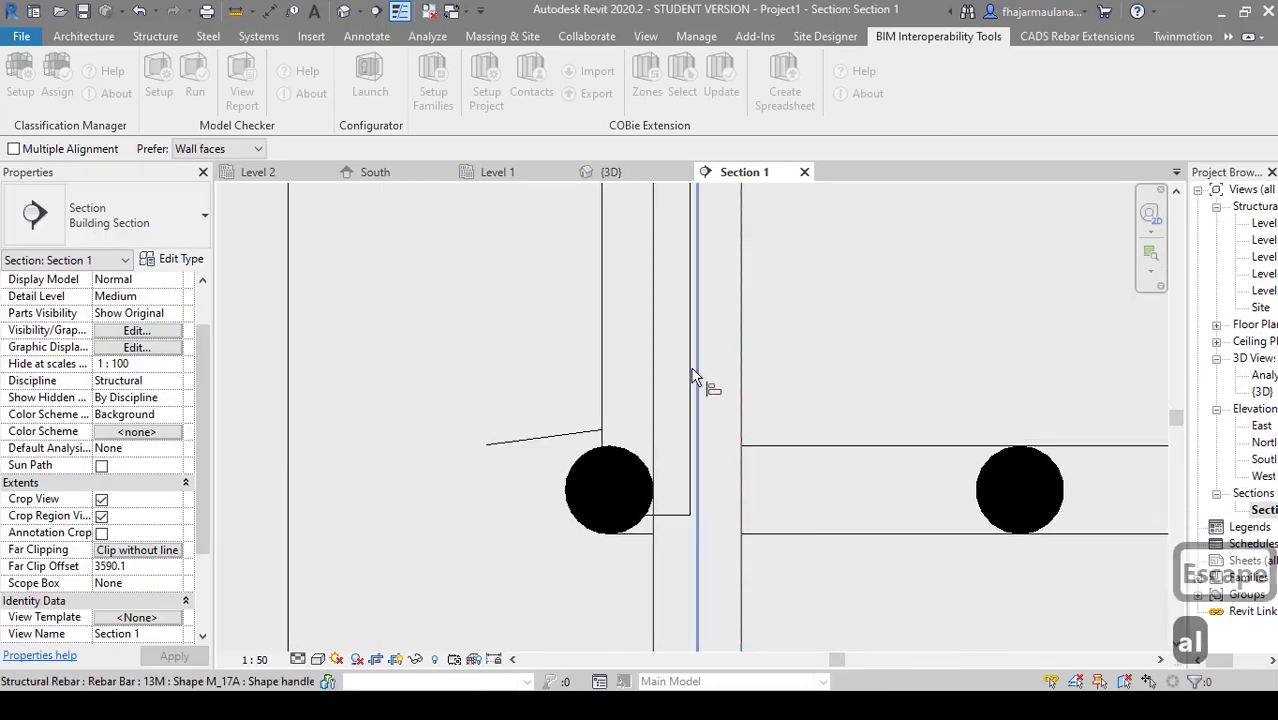
pyautogui.click(686, 374)
pyautogui.scroll(-8, 705, 390)
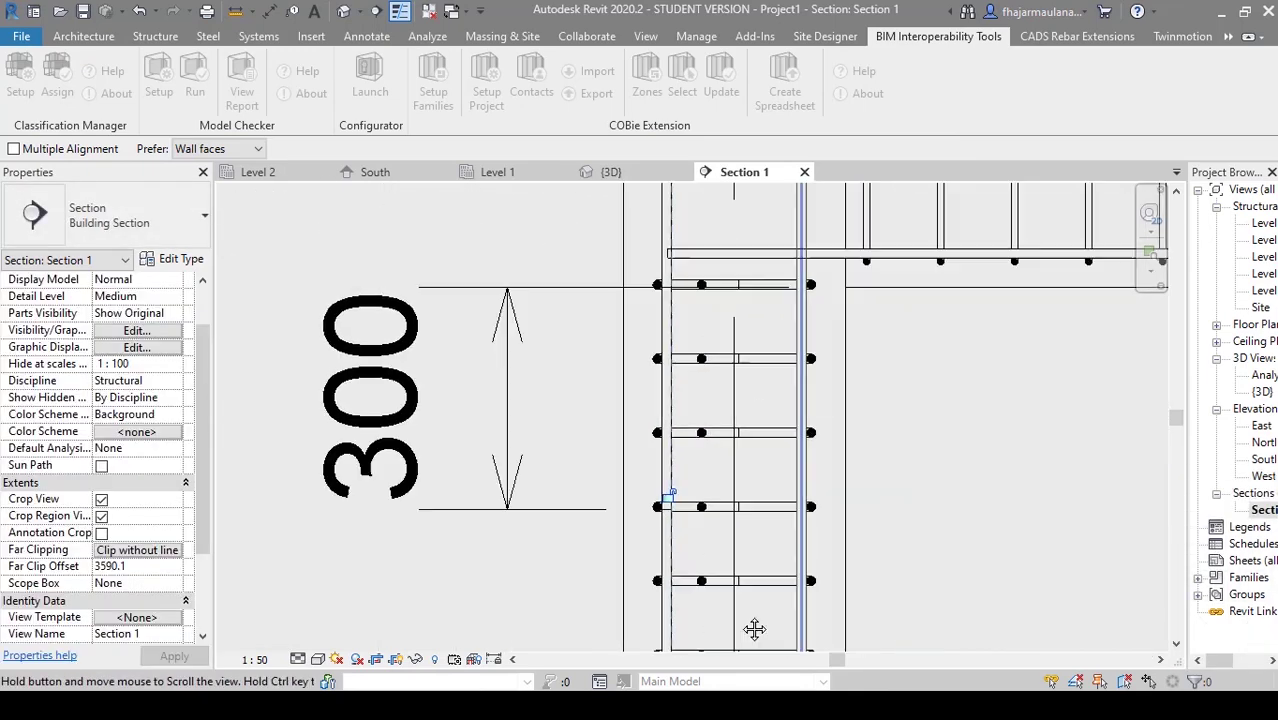
# - Look over the column reinforcement in Section 1 from the beam joint down to the footing
pyautogui.scroll(-5, 715, 575)
pyautogui.moveTo(724, 462); pyautogui.dragTo(742, 324, button='middle')
pyautogui.press('Escape')
pyautogui.press('Escape')
pyautogui.moveTo(782, 572); pyautogui.dragTo(695, 369, button='middle')
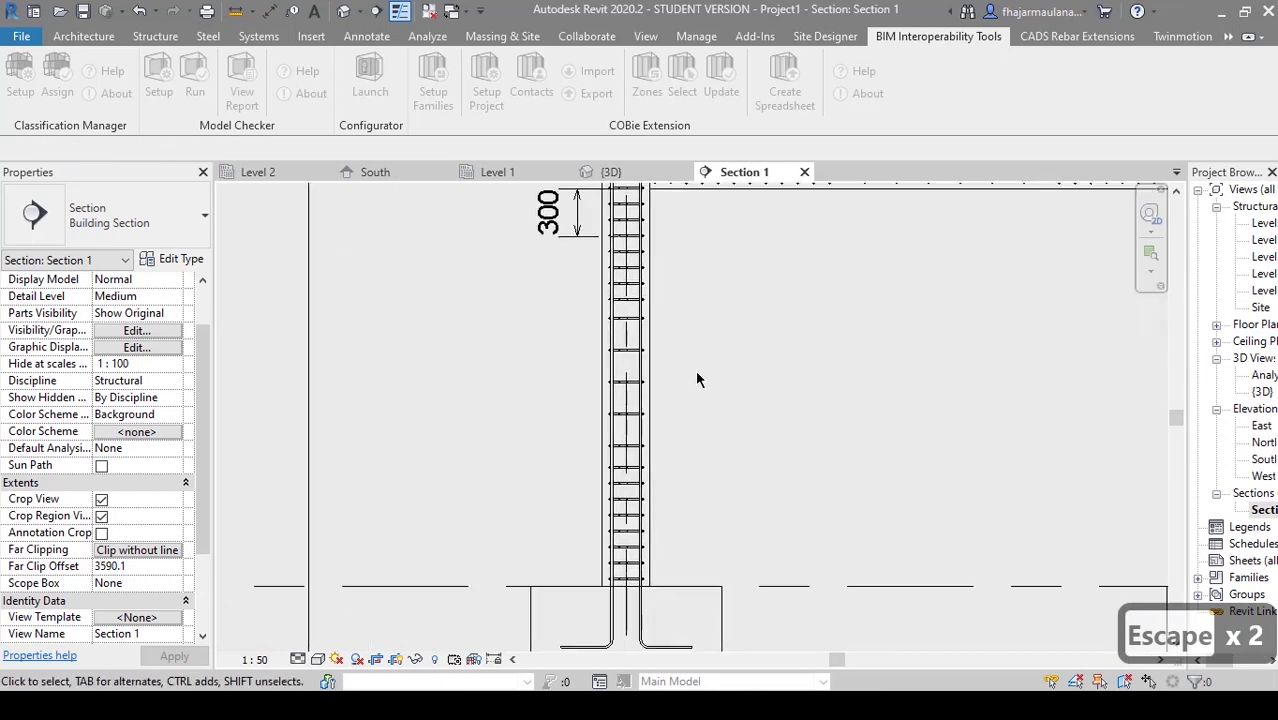
pyautogui.scroll(-1, 693, 375)
pyautogui.moveTo(673, 484); pyautogui.dragTo(686, 409, button='middle')
pyautogui.scroll(5, 686, 409)
pyautogui.press('Escape')
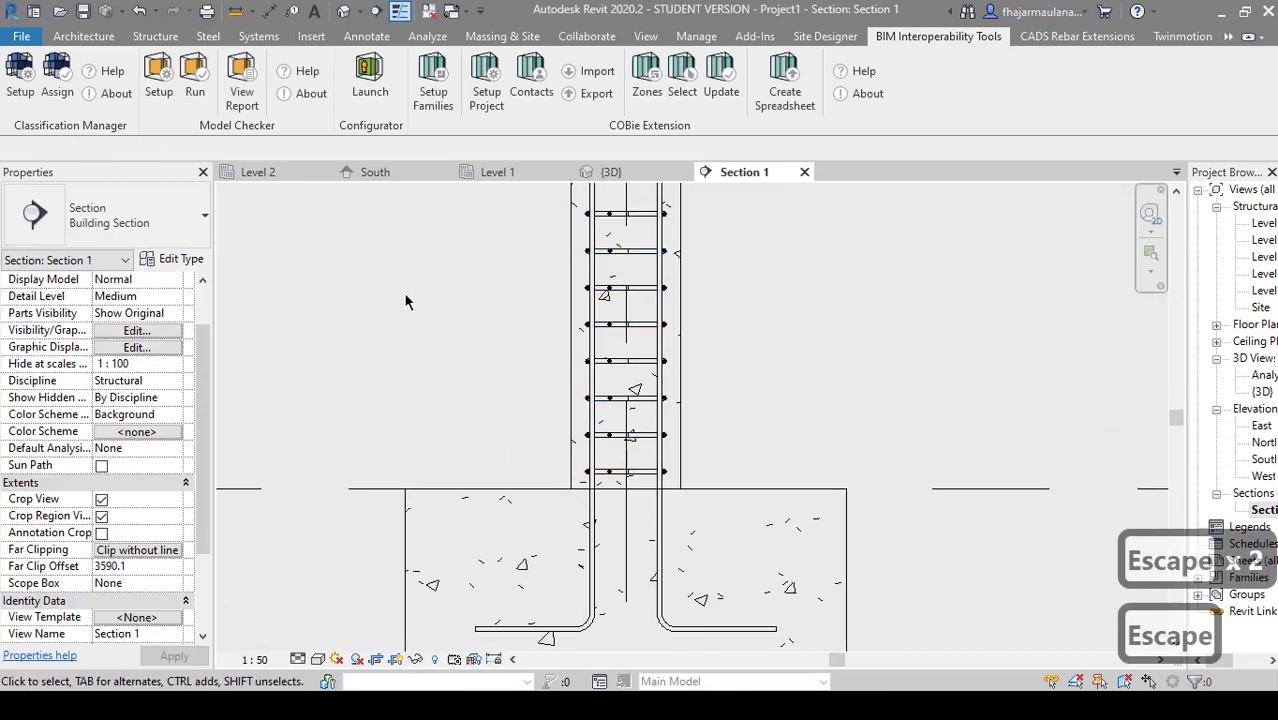
# - Examine the column, beam and footing reinforcement in the 3D view
pyautogui.click(611, 172)
pyautogui.keyDown('shift'); pyautogui.moveTo(576, 491); pyautogui.dragTo(565, 419, button='middle'); pyautogui.keyUp('shift')
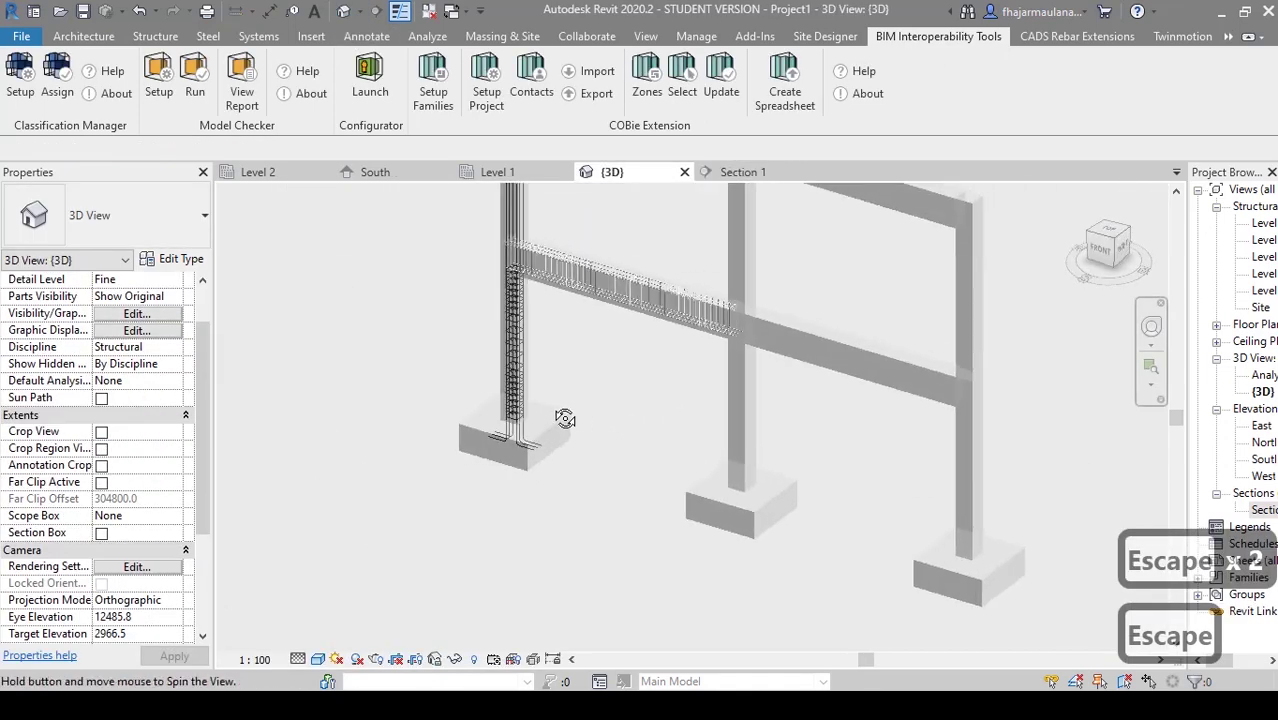
pyautogui.scroll(3, 484, 425)
pyautogui.scroll(3, 682, 509)
pyautogui.keyDown('shift'); pyautogui.moveTo(682, 509); pyautogui.dragTo(682, 471, button='middle'); pyautogui.keyUp('shift')
pyautogui.scroll(-3, 682, 467)
pyautogui.moveTo(688, 380); pyautogui.dragTo(702, 533, button='middle')
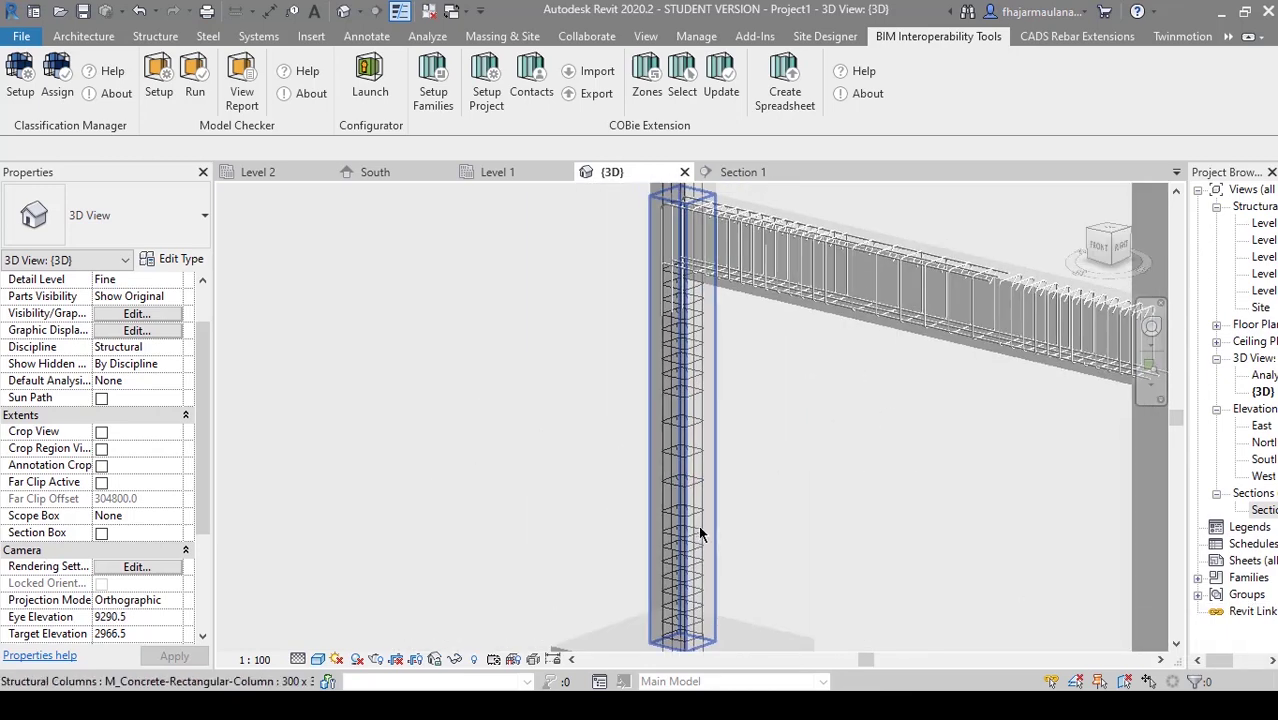
pyautogui.moveTo(706, 474); pyautogui.dragTo(701, 516, button='middle')
pyautogui.moveTo(668, 388); pyautogui.dragTo(680, 347, button='middle')
pyautogui.moveTo(694, 468); pyautogui.dragTo(699, 420, button='middle')
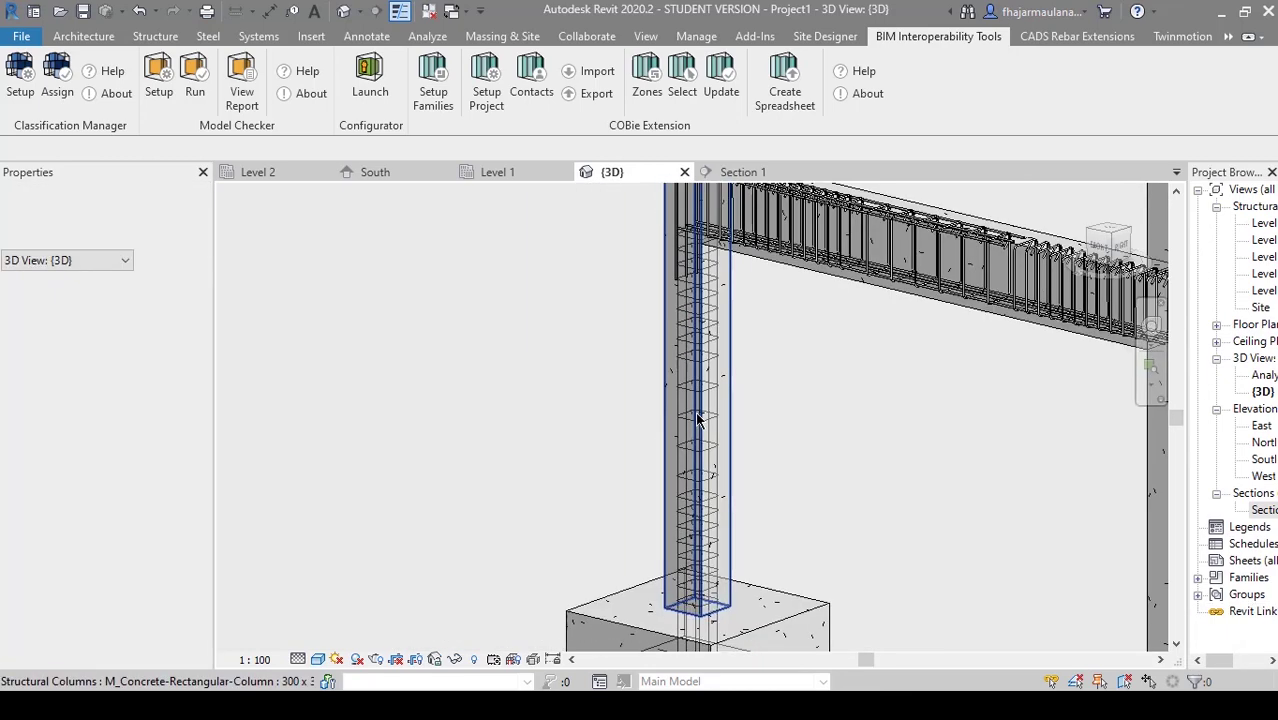
pyautogui.scroll(-3, 663, 497)
pyautogui.moveTo(708, 469); pyautogui.dragTo(717, 447, button='middle')
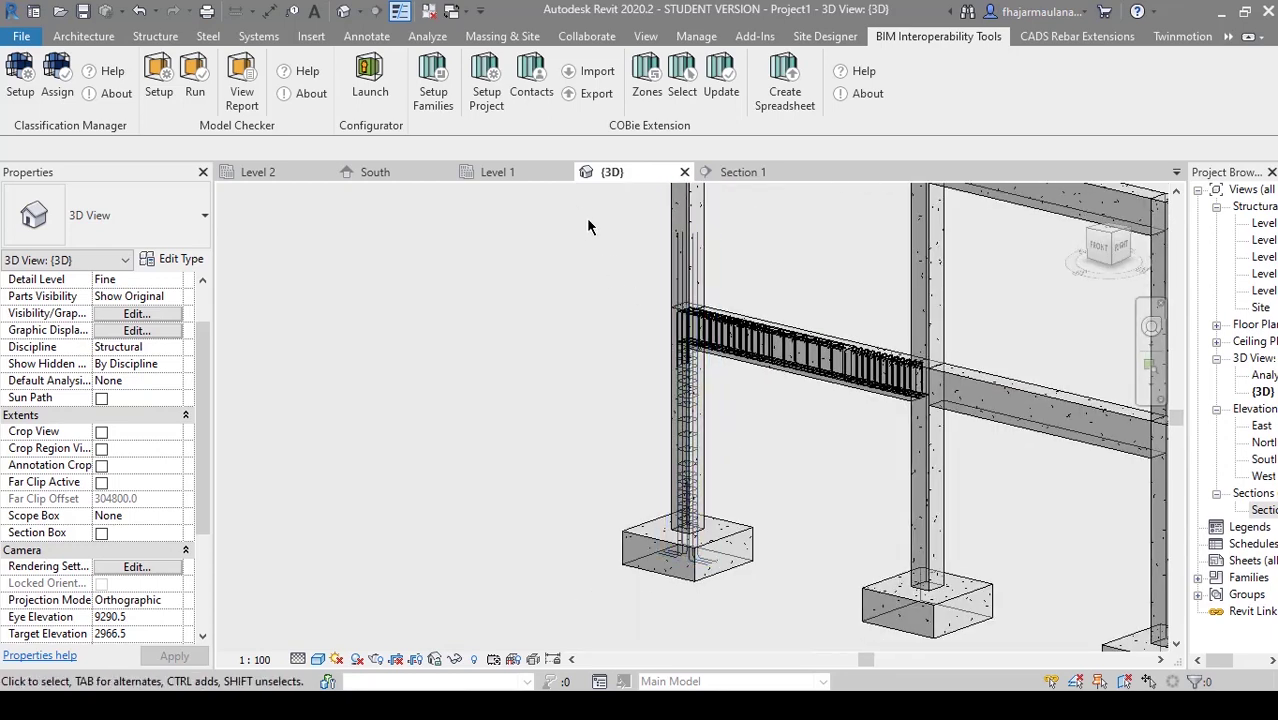
# - Select the first column, its footing and their bars, exclude the beam's rebar set, and filter the selection to Structural Rebar only
pyautogui.moveTo(766, 416); pyautogui.dragTo(770, 580)
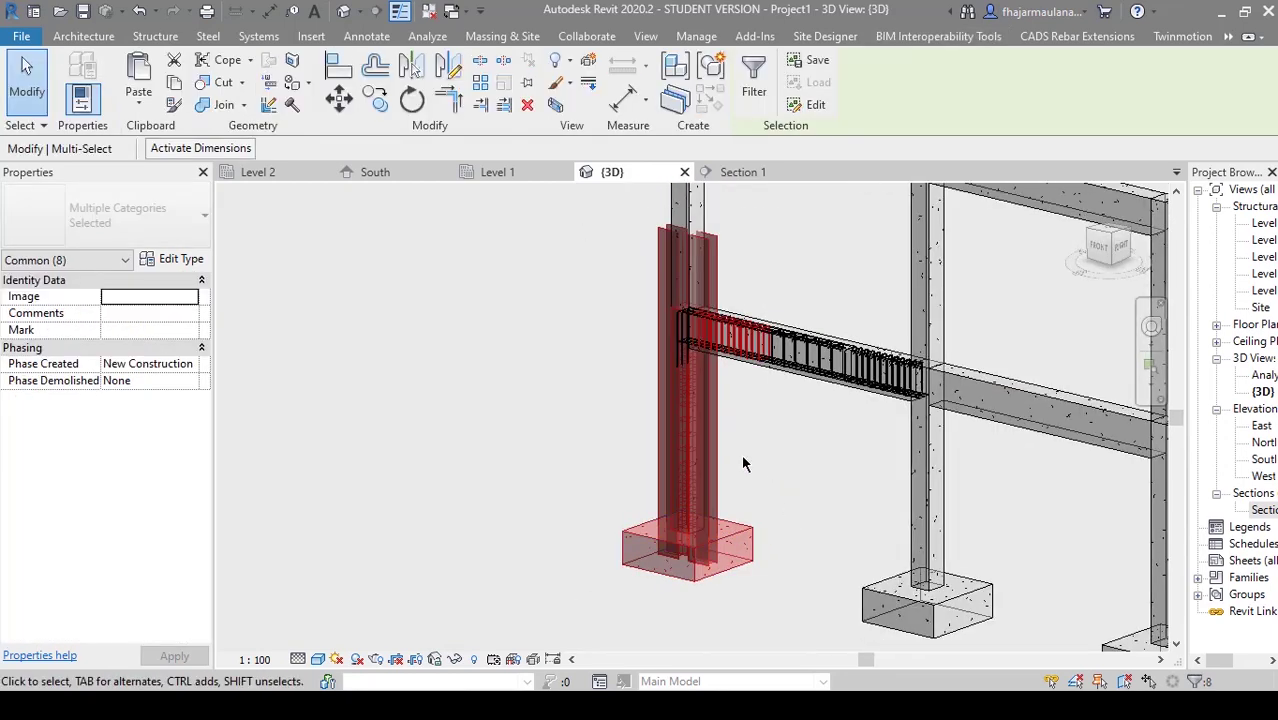
pyautogui.keyDown('shift'); pyautogui.moveTo(741, 454); pyautogui.dragTo(451, 396, button='middle'); pyautogui.keyUp('shift')
pyautogui.scroll(3, 757, 350)
pyautogui.keyDown('shift'); pyautogui.click(767, 307); pyautogui.keyUp('shift')
pyautogui.moveTo(828, 537); pyautogui.dragTo(820, 455, button='middle')
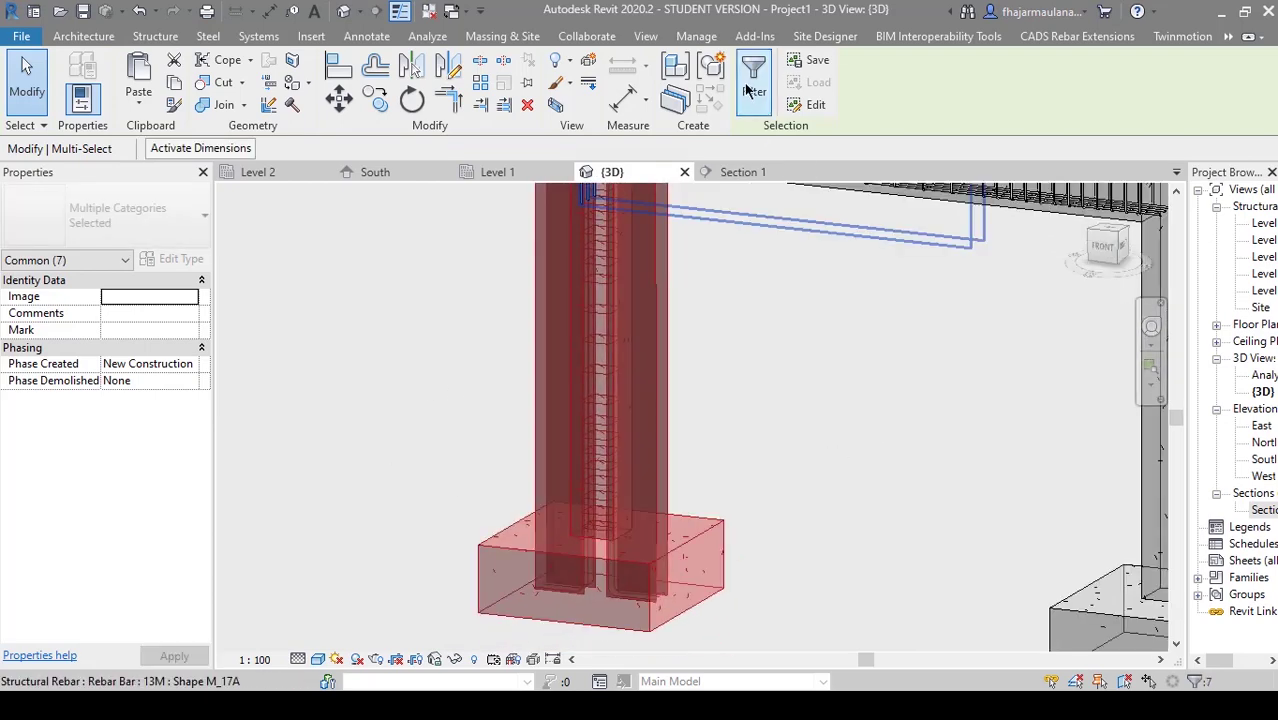
pyautogui.click(751, 84)
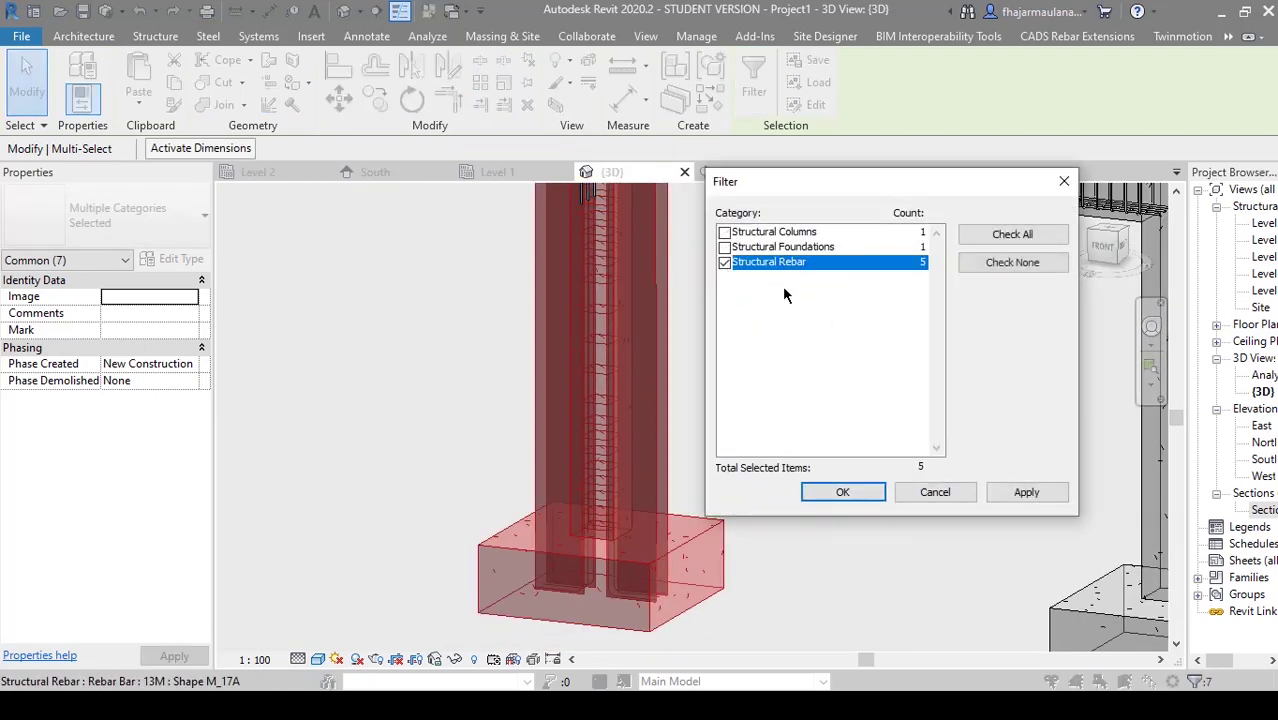
pyautogui.click(842, 492)
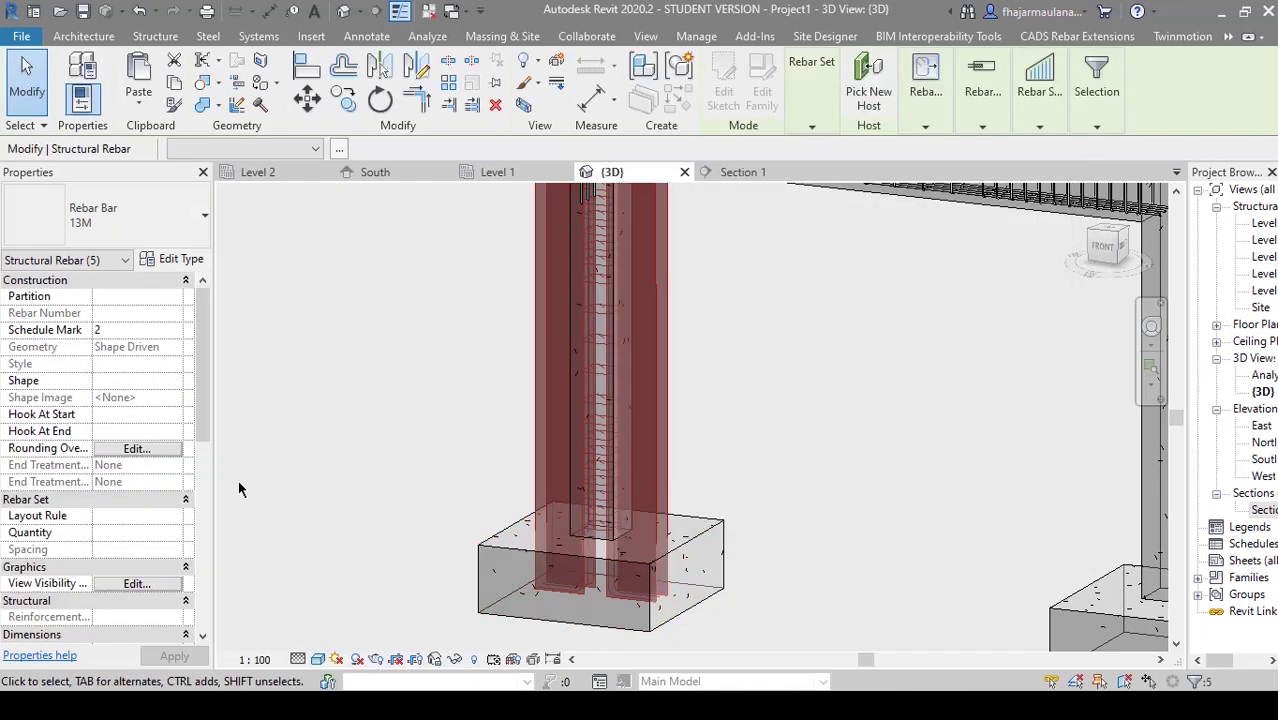
# - Set the selected column rebar sets to view unobscured and as solid in the {3D} view
pyautogui.scroll(-3, 203, 416)
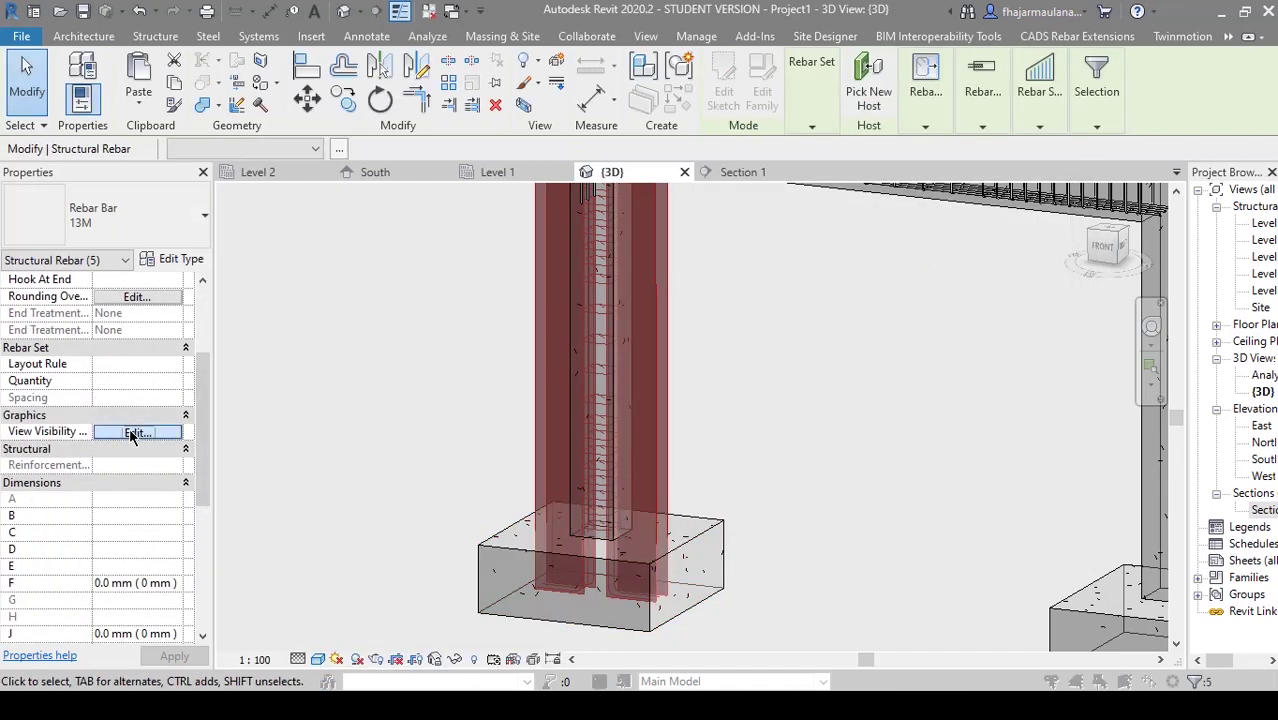
pyautogui.click(131, 432)
pyautogui.click(630, 279)
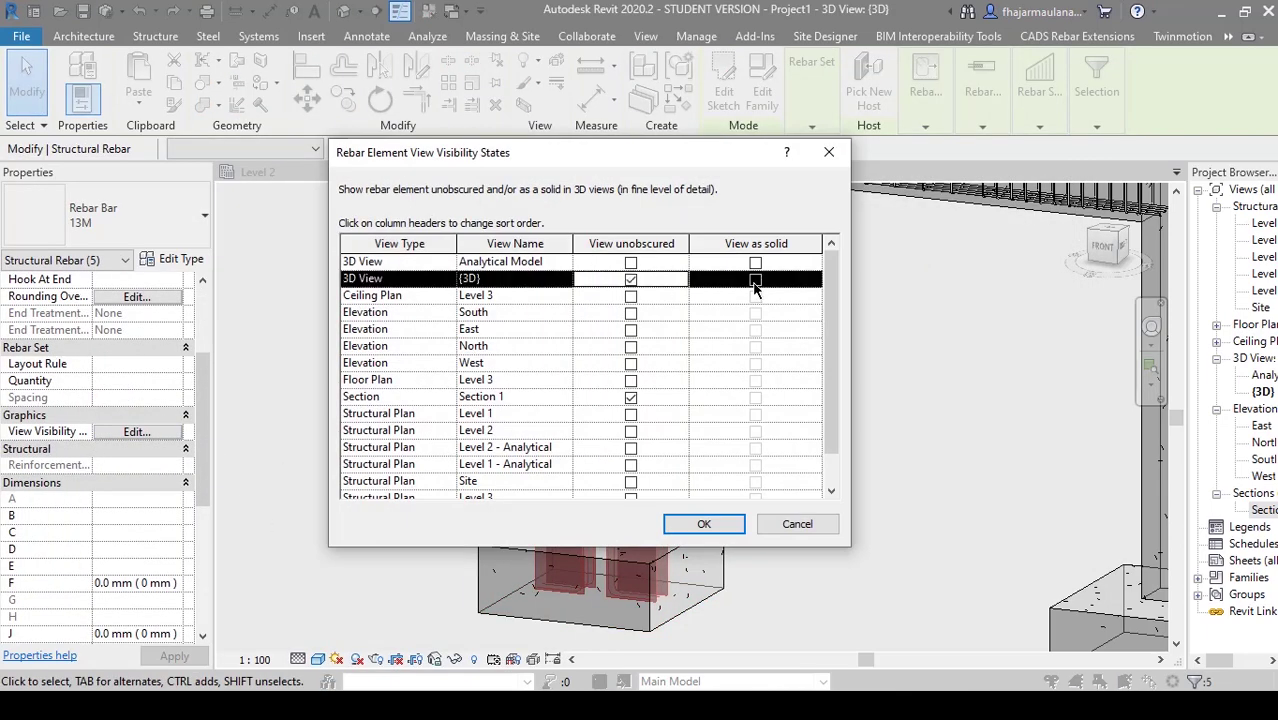
pyautogui.click(716, 532)
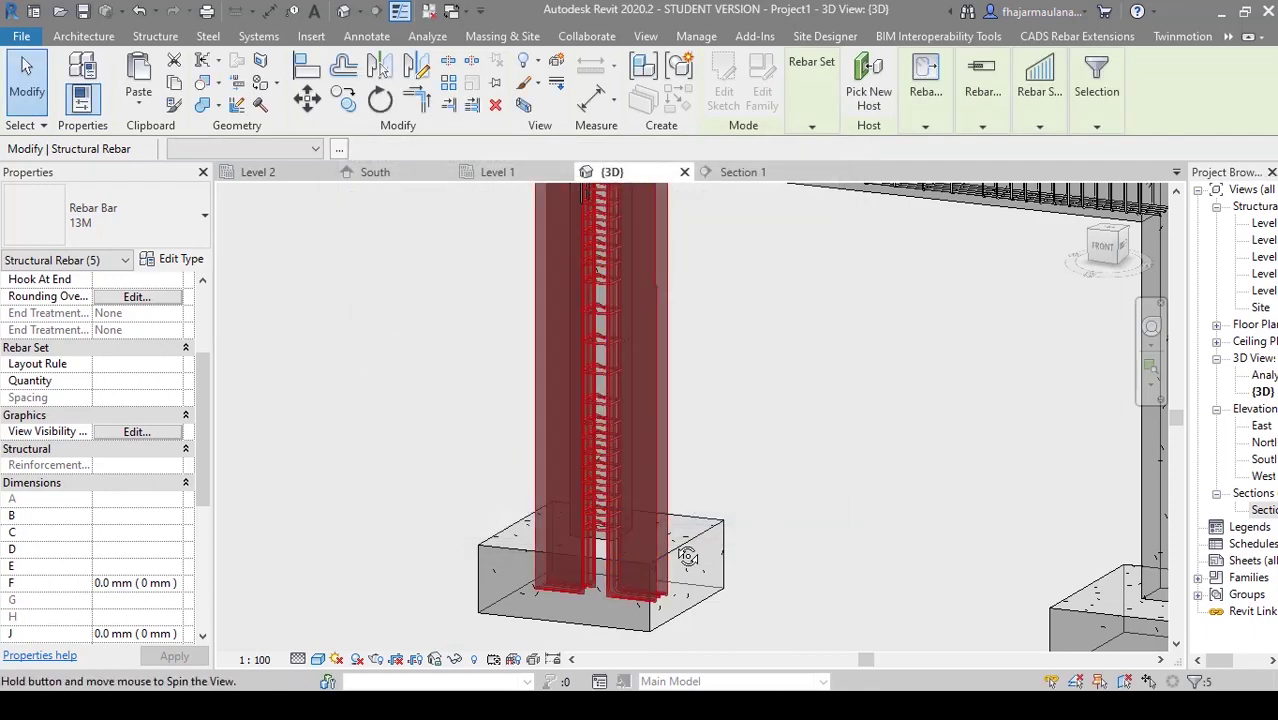
pyautogui.press('Escape')
pyautogui.press('Escape')
pyautogui.moveTo(727, 562)
pyautogui.keyDown('shift'); pyautogui.mouseDown(button='middle')
pyautogui.moveTo(522, 542)
pyautogui.moveTo(734, 545)
pyautogui.mouseUp(button='middle'); pyautogui.keyUp('shift')
pyautogui.middleClick(735, 545)
pyautogui.middleClick(735, 545)
# - Return to the Section 1 view at the footing beneath the reinforced column
pyautogui.doubleClick(1262, 511)
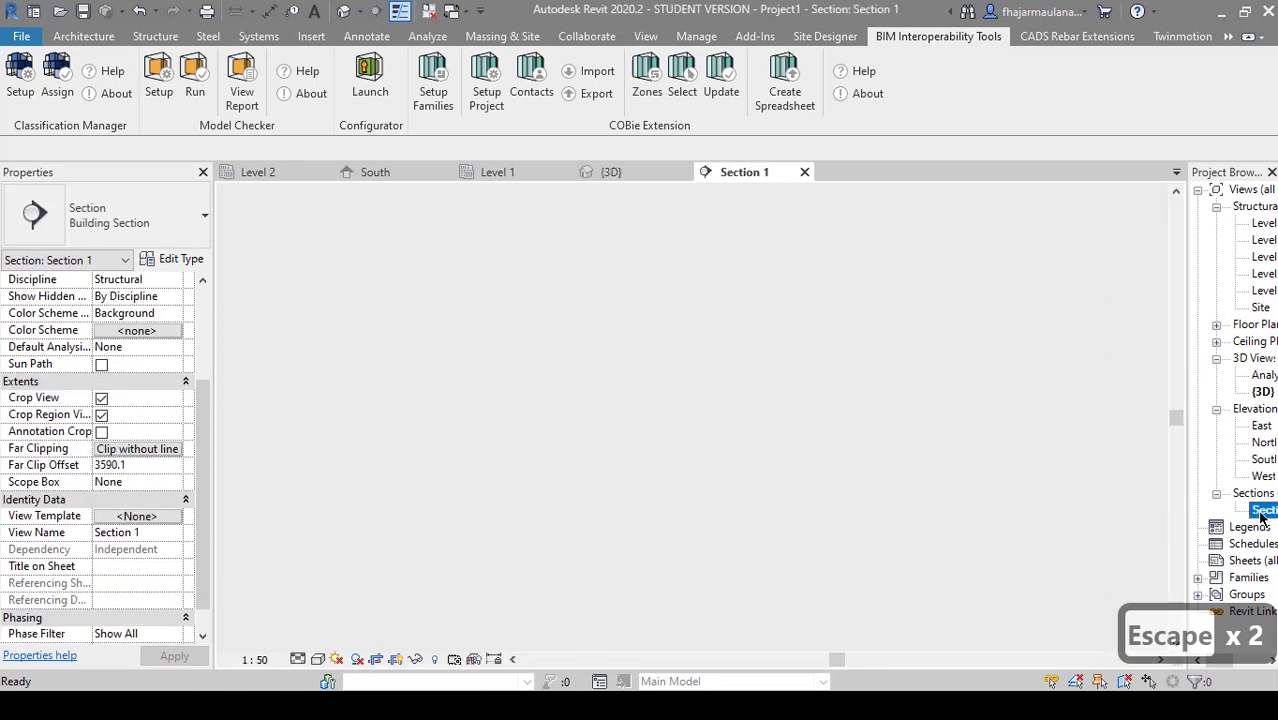
pyautogui.scroll(5, 650, 480)
pyautogui.press('Escape')
pyautogui.press('Escape')
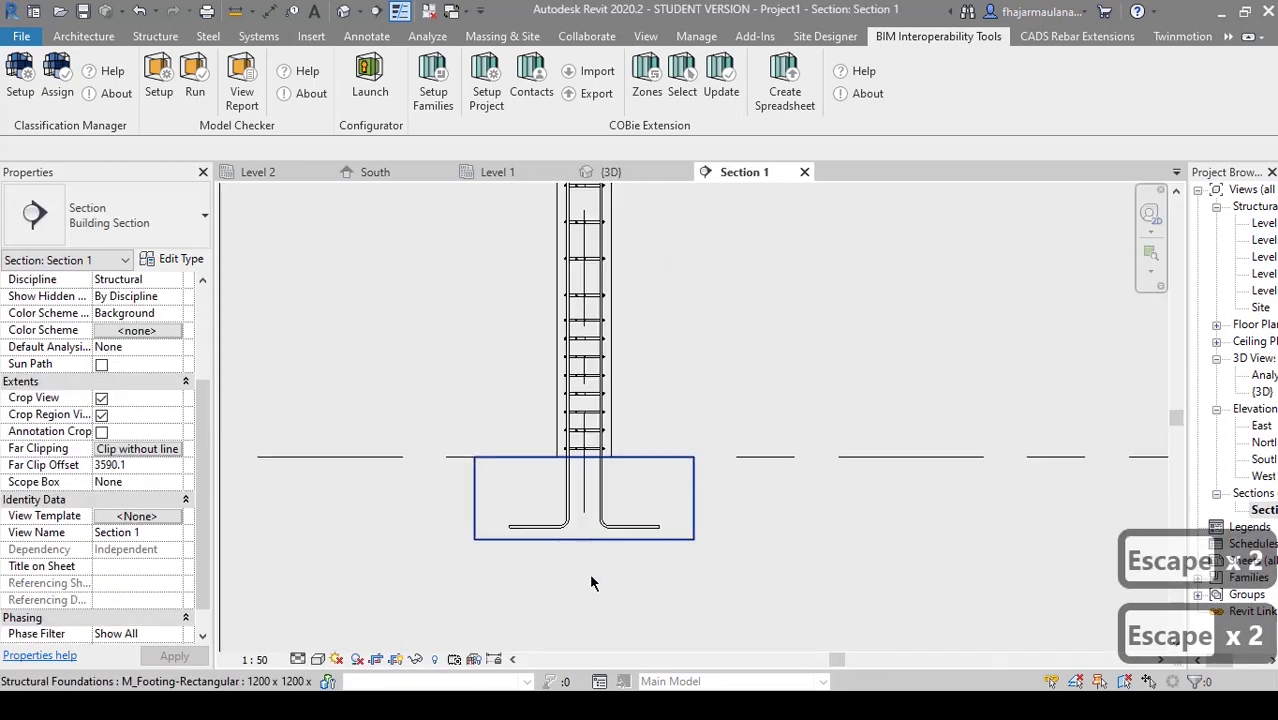
pyautogui.scroll(3, 598, 565)
pyautogui.press('Escape')
pyautogui.click(595, 495)
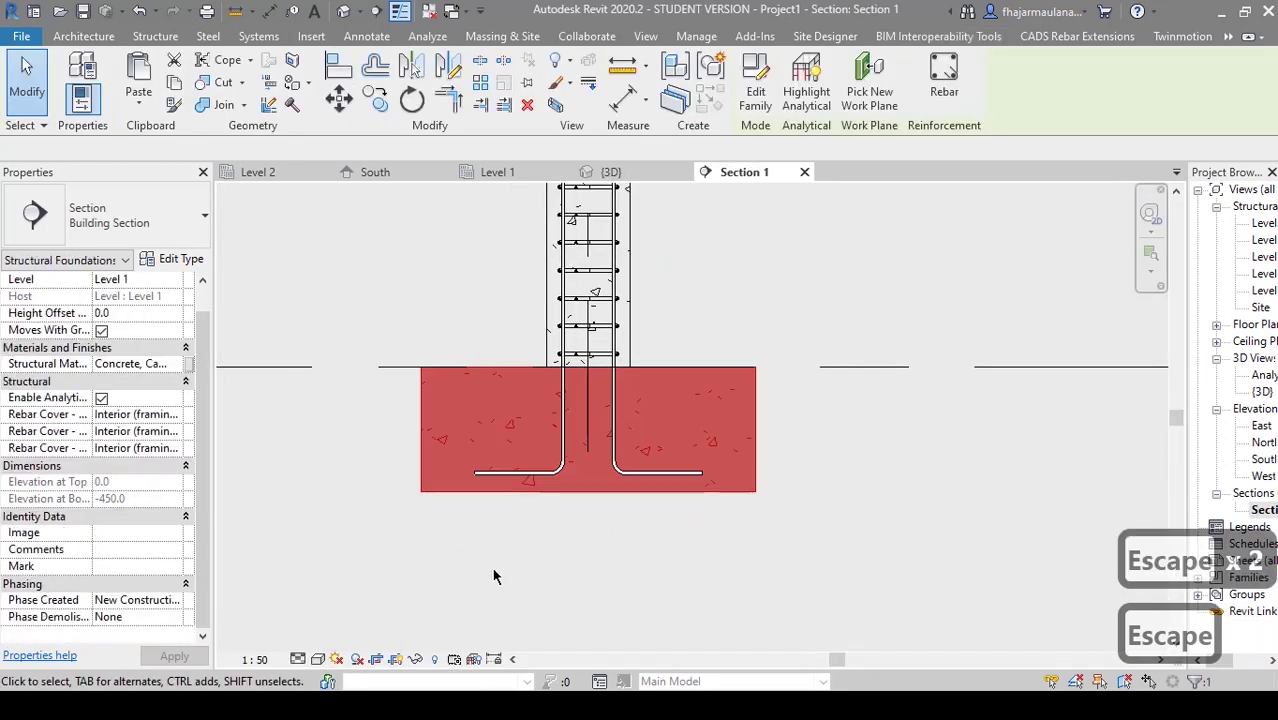
pyautogui.scroll(1, 503, 563)
pyautogui.scroll(3, 621, 579)
pyautogui.press('Escape')
pyautogui.scroll(-3, 590, 535)
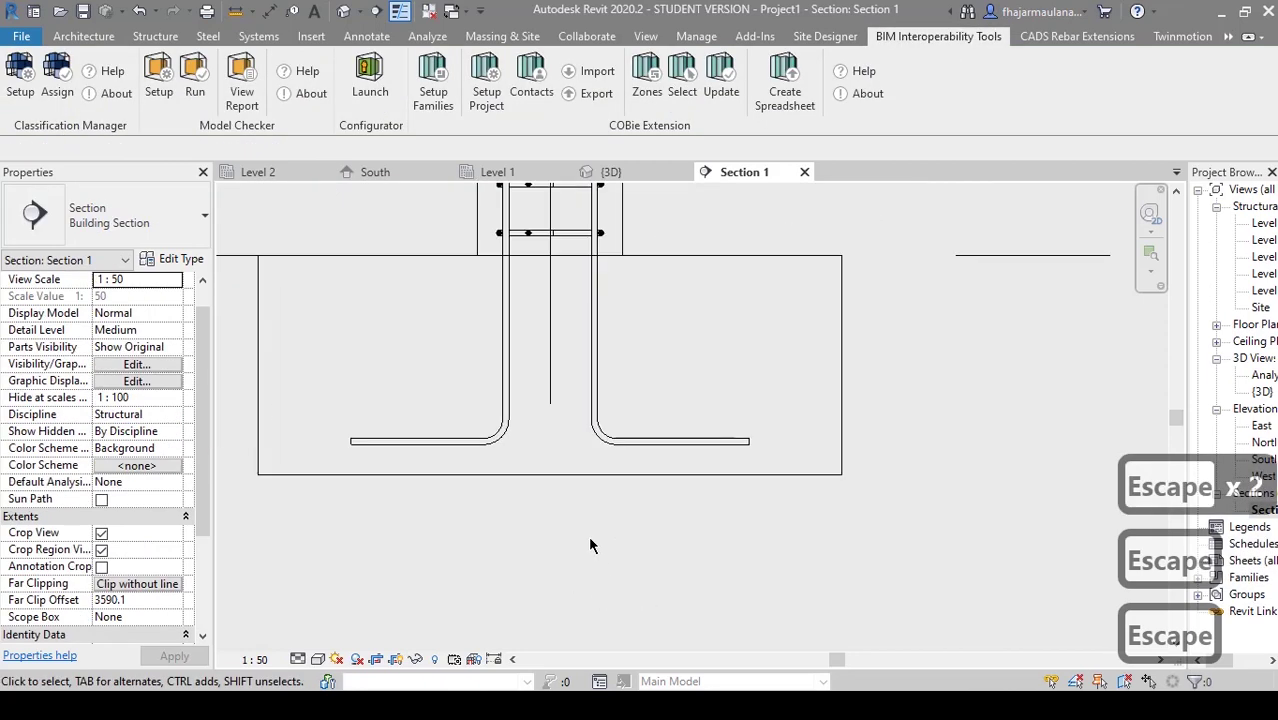
# - Place a single U-shaped 13M bar, shape M_17, perpendicular to the section plane near the footing's left cover edge
pyautogui.click(605, 484)
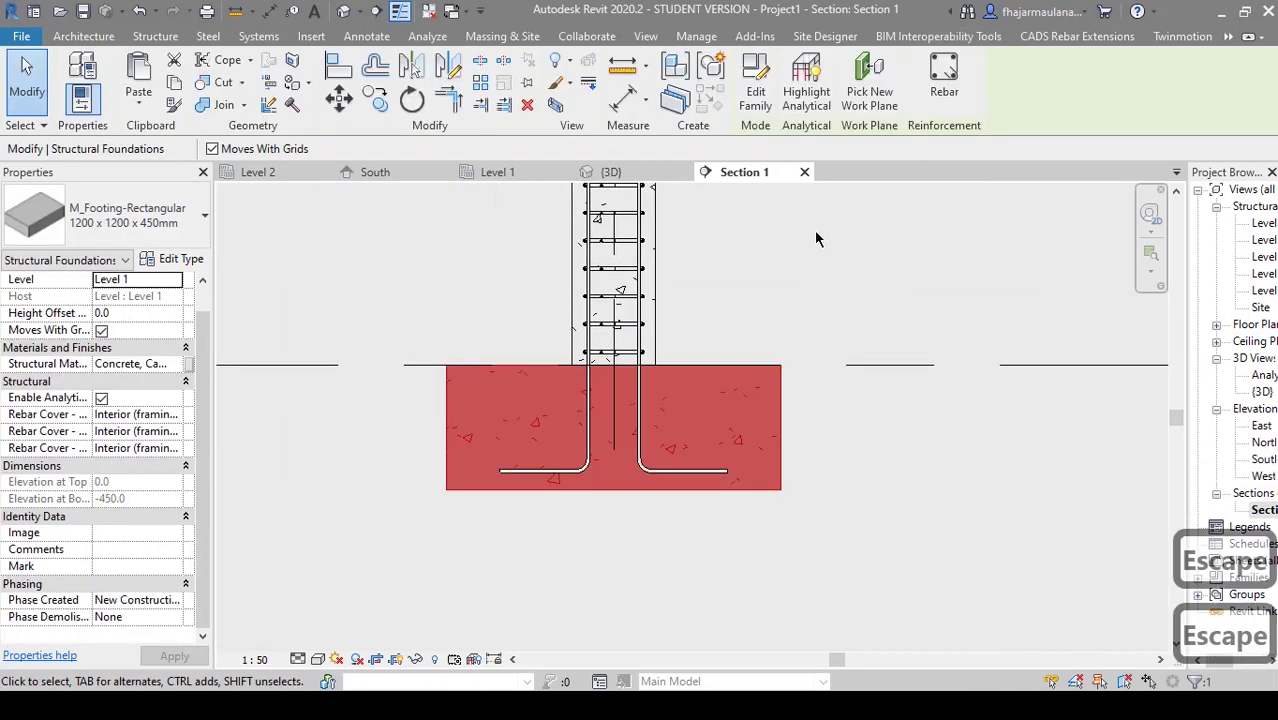
pyautogui.click(941, 90)
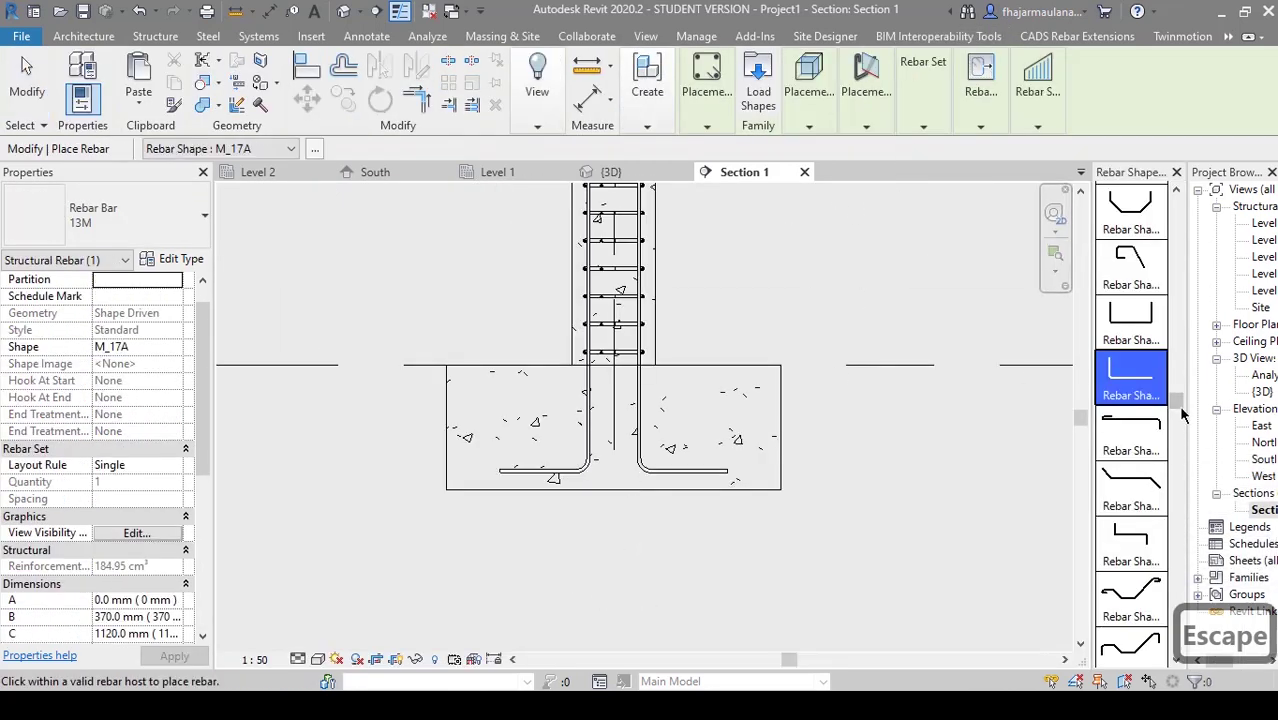
pyautogui.moveTo(1181, 415); pyautogui.dragTo(1177, 388)
pyautogui.click(1143, 441)
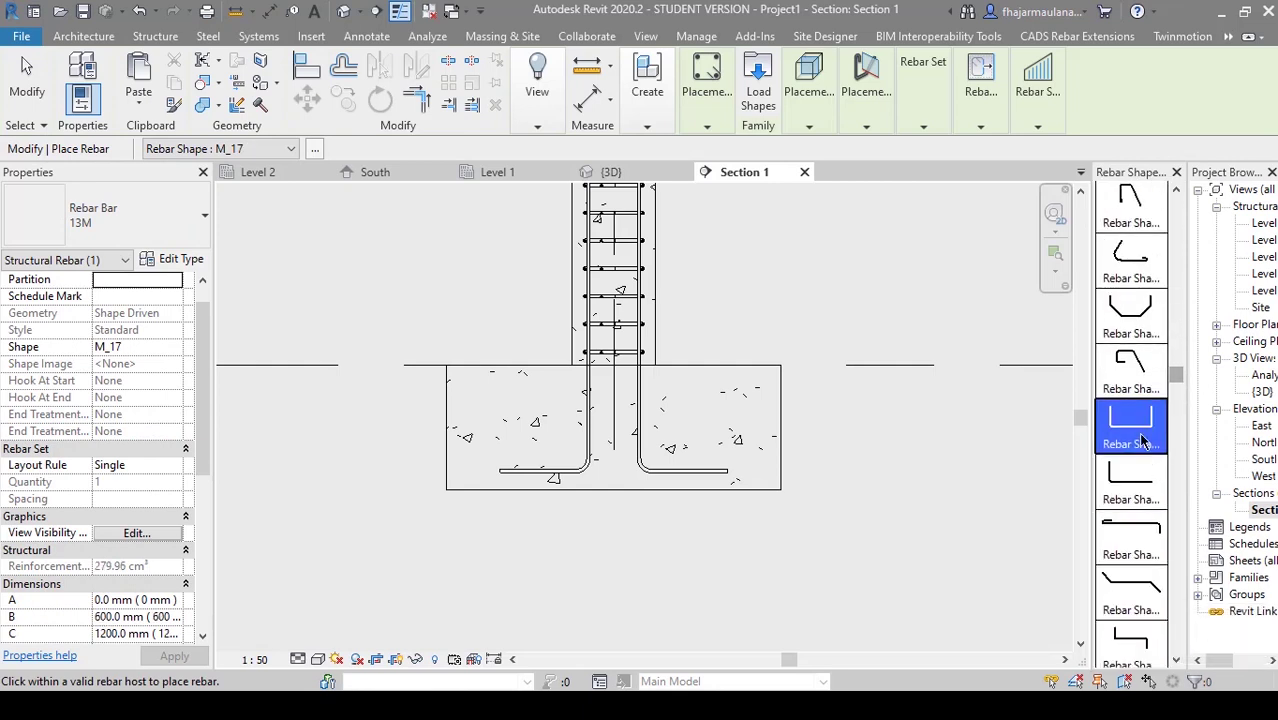
pyautogui.scroll(3, 468, 440)
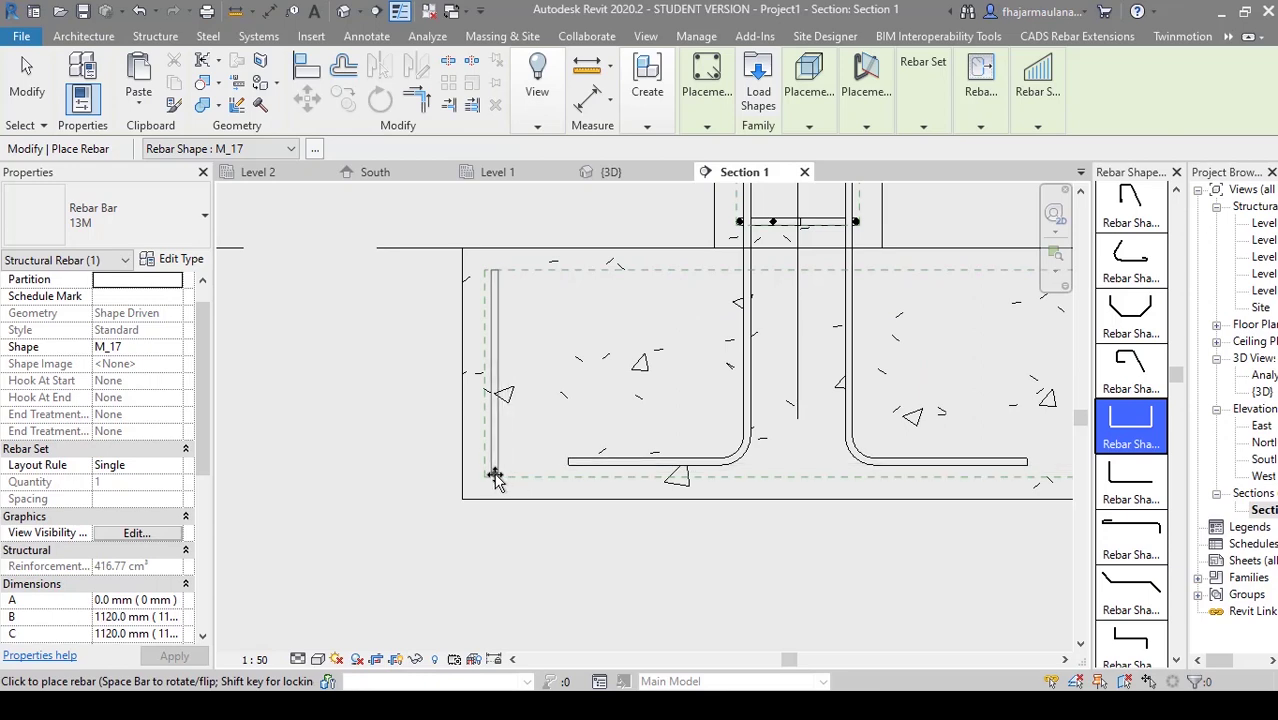
pyautogui.press('Escape')
pyautogui.press('Escape')
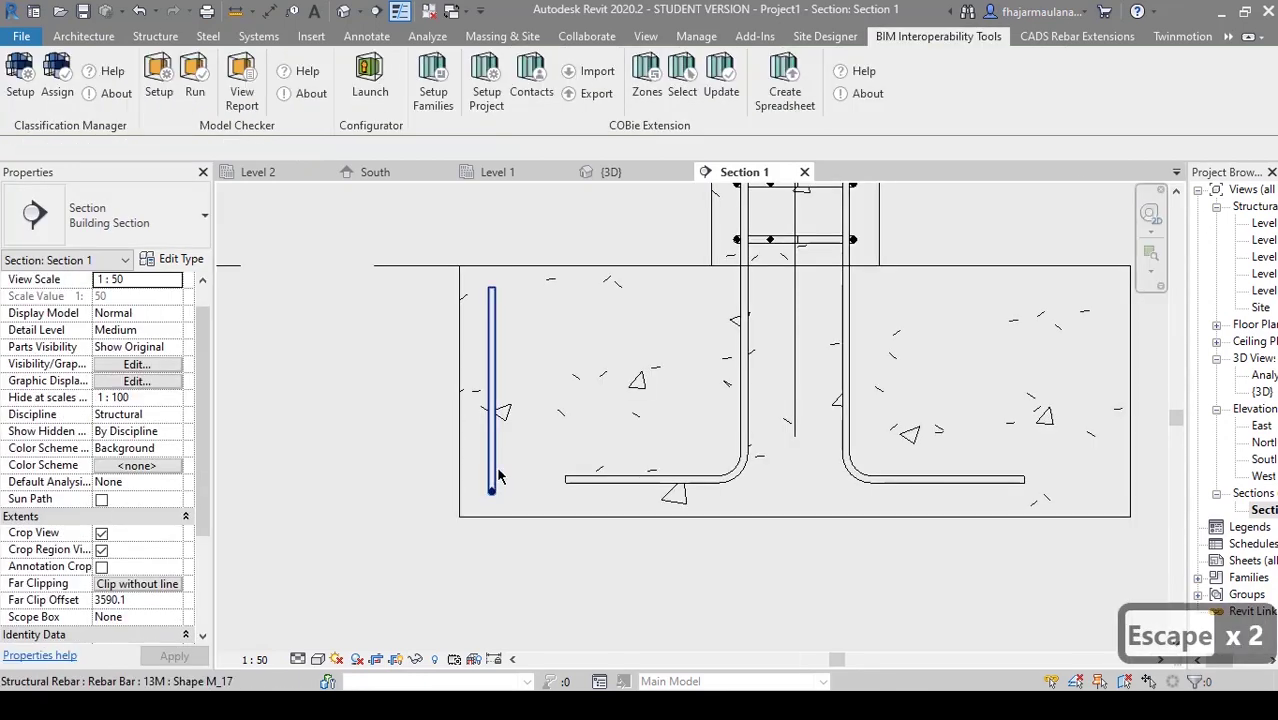
# - Lay out the footing's U-shaped bar as a Maximum Spacing set with 150 mm spacing
pyautogui.click(492, 470)
pyautogui.scroll(2, 495, 470)
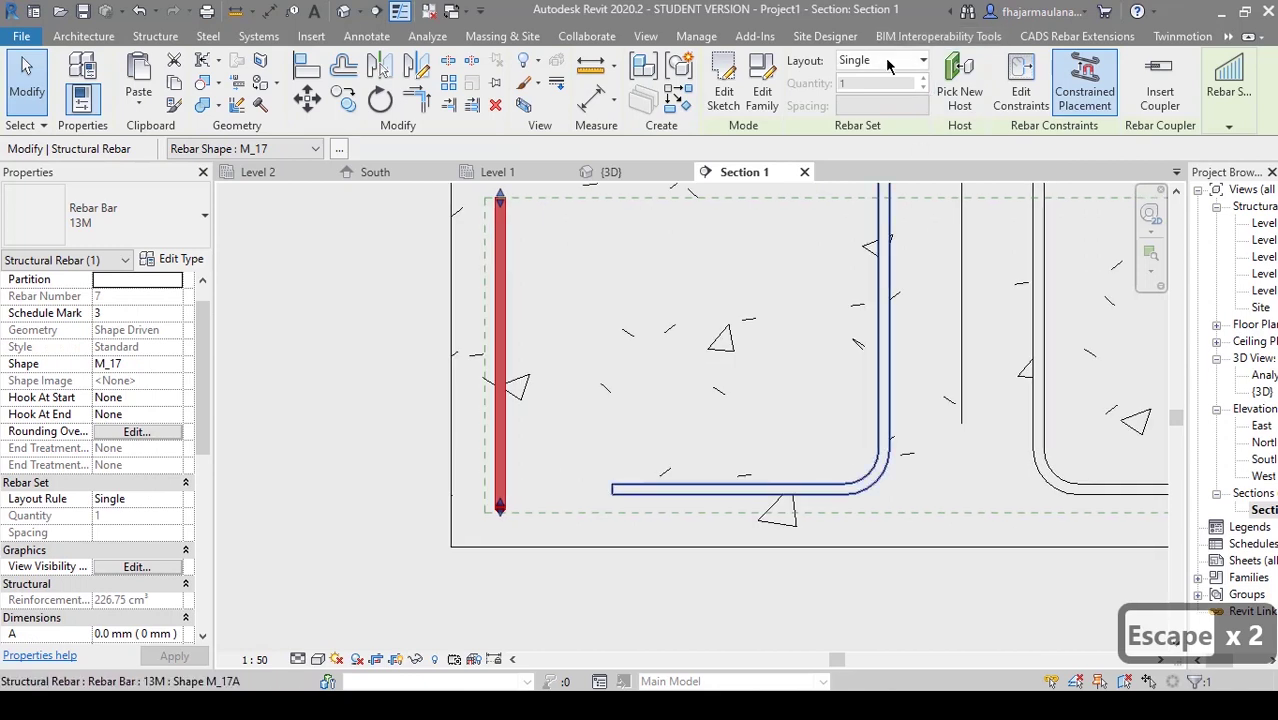
pyautogui.click(887, 65)
pyautogui.click(868, 120)
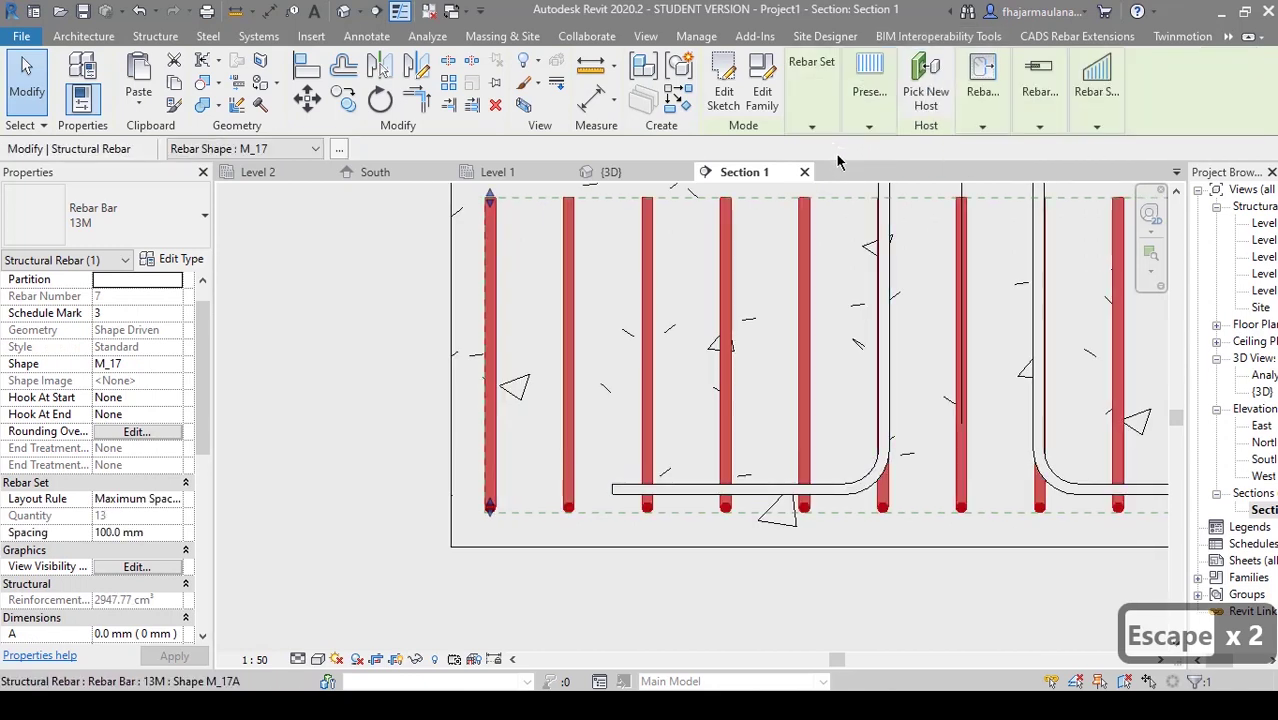
pyautogui.click(814, 123)
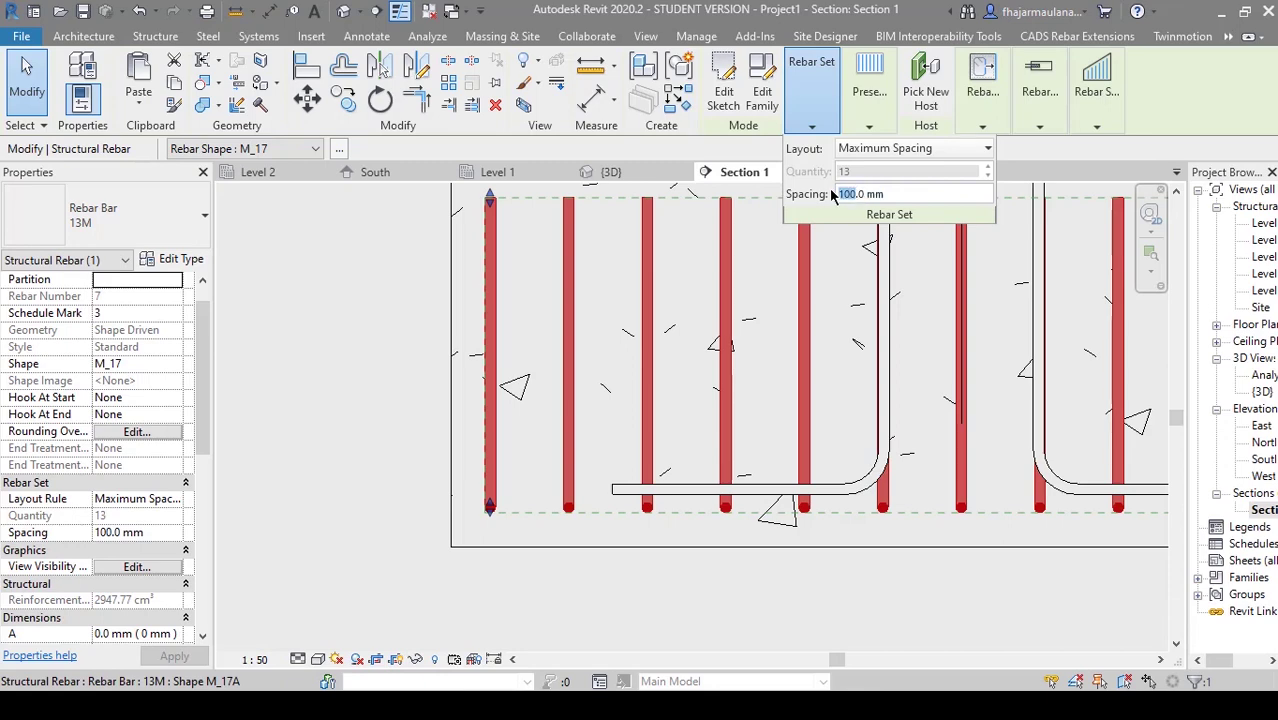
pyautogui.write('150')
pyautogui.press('Return')
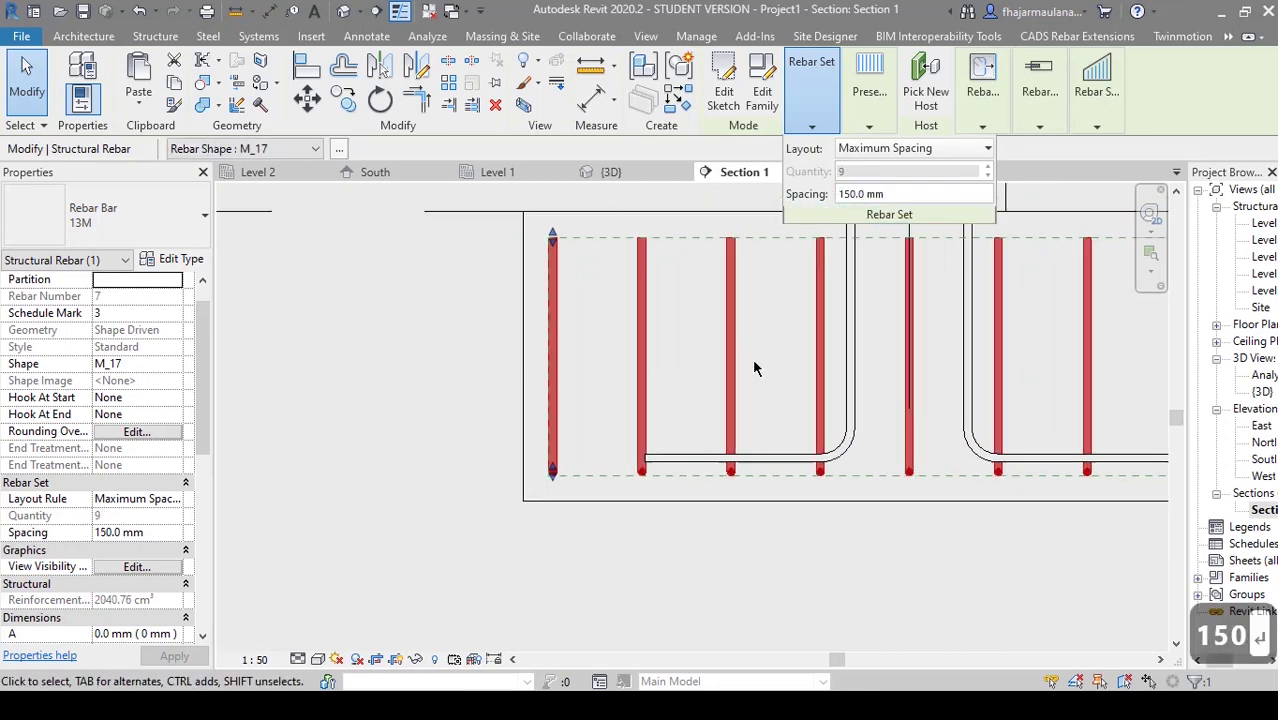
pyautogui.scroll(-2, 783, 412)
pyautogui.press('Escape')
pyautogui.press('Escape')
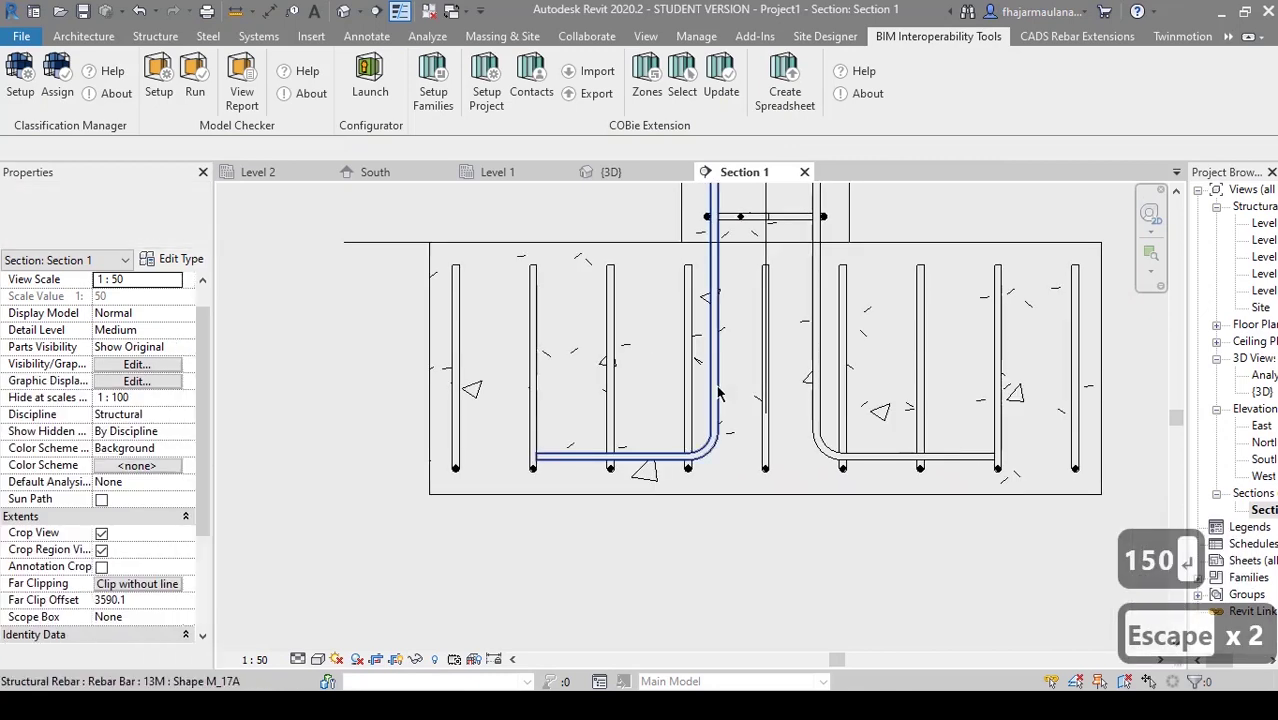
# - Examine the footing's new U-shaped bar set together with the bent column bars in the 3D view
pyautogui.click(680, 390)
pyautogui.scroll(-2, 679, 480)
pyautogui.press('Escape')
pyautogui.press('Escape')
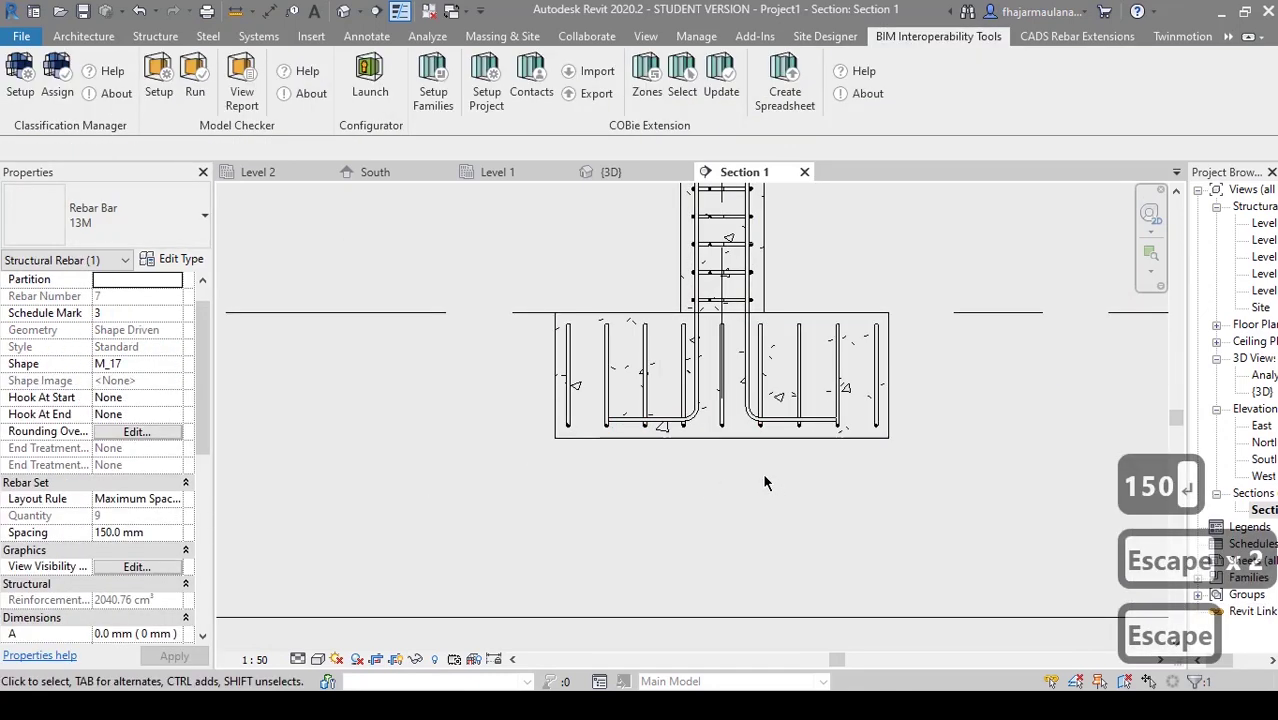
pyautogui.click(344, 12)
pyautogui.keyDown('shift'); pyautogui.moveTo(545, 500); pyautogui.dragTo(550, 555, button='middle'); pyautogui.keyUp('shift')
pyautogui.scroll(4, 465, 562)
pyautogui.moveTo(465, 562); pyautogui.dragTo(563, 350, button='middle')
pyautogui.keyDown('shift'); pyautogui.moveTo(563, 350); pyautogui.dragTo(605, 396, button='middle'); pyautogui.keyUp('shift')
pyautogui.scroll(3, 625, 291)
pyautogui.moveTo(625, 291); pyautogui.dragTo(648, 419, button='middle')
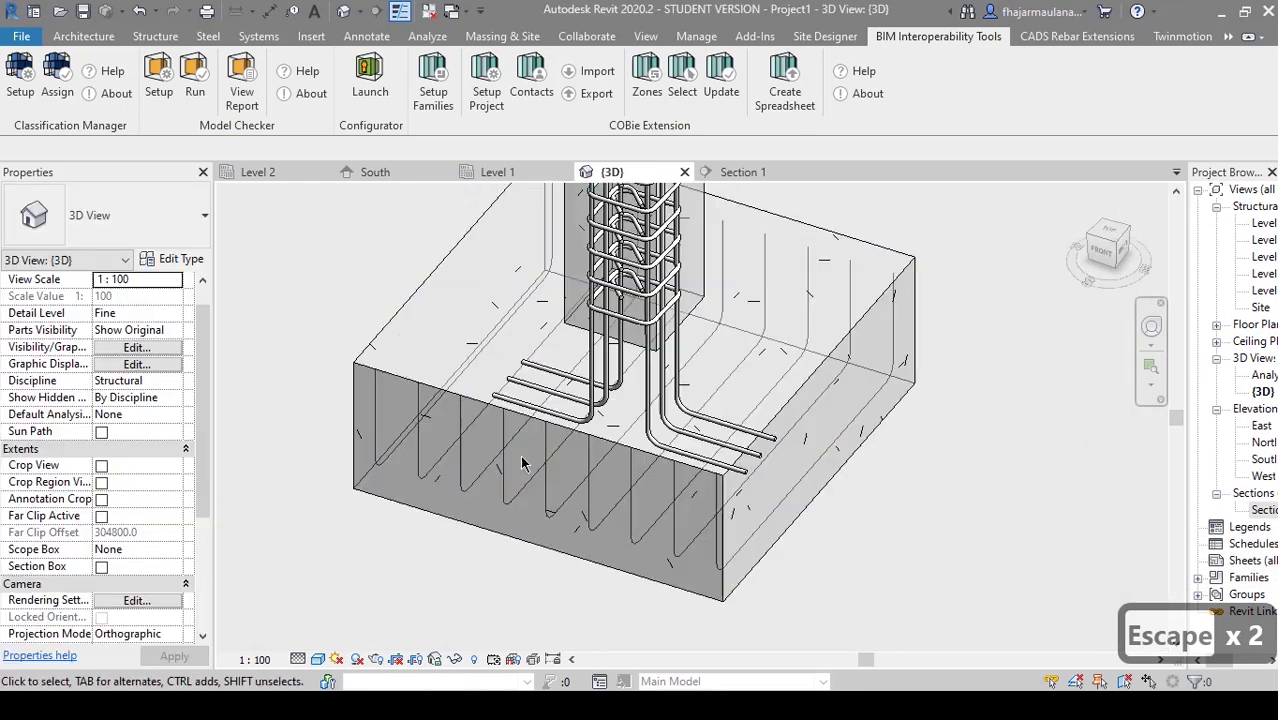
pyautogui.scroll(-6, 500, 497)
# - Place a single U-shaped 13M bar, shape M_17, parallel to the work plane in the footing in the Section 1 view
pyautogui.doubleClick(1258, 512)
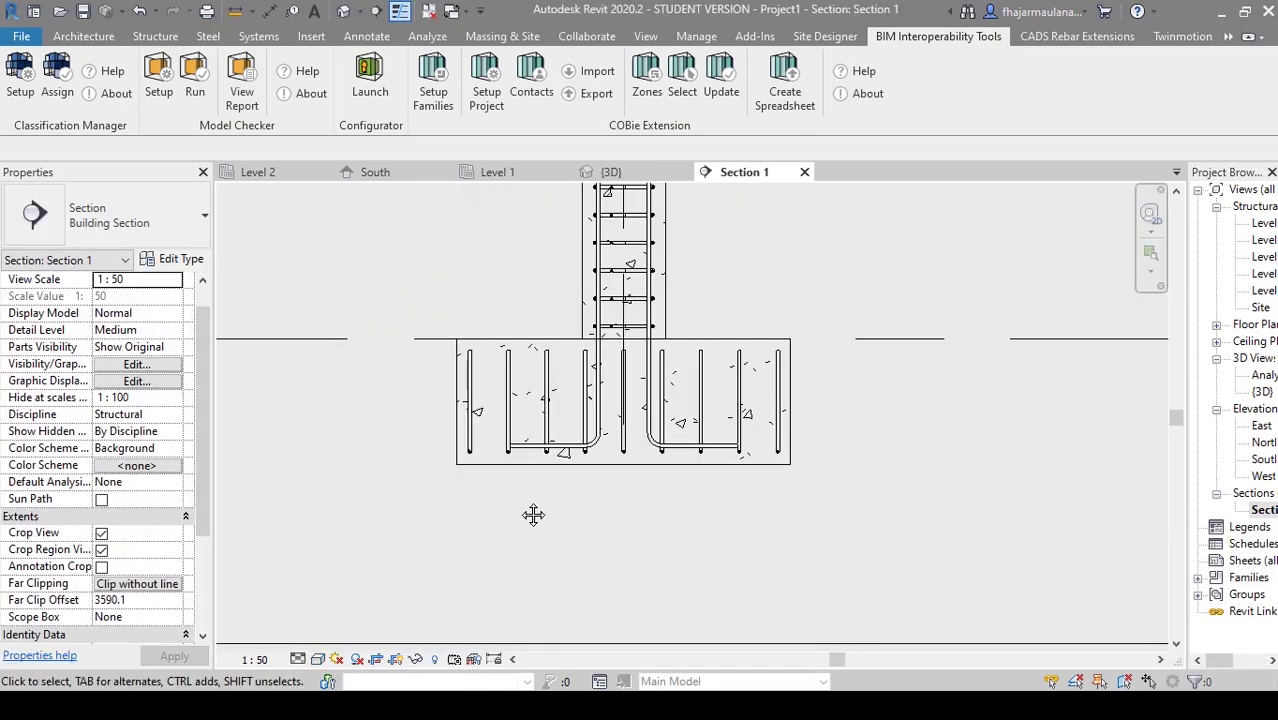
pyautogui.scroll(2, 675, 510)
pyautogui.moveTo(675, 510); pyautogui.dragTo(708, 596, button='middle')
pyautogui.scroll(1, 438, 560)
pyautogui.press('Escape')
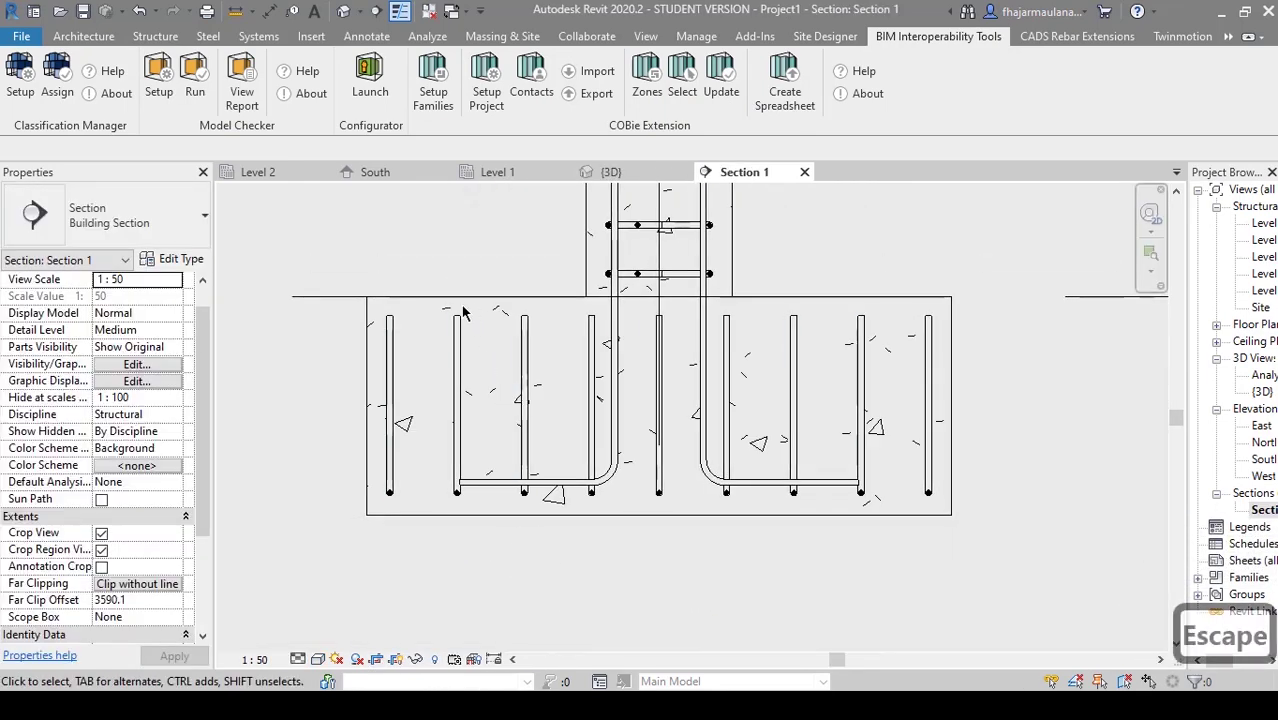
pyautogui.click(453, 302)
pyautogui.click(950, 76)
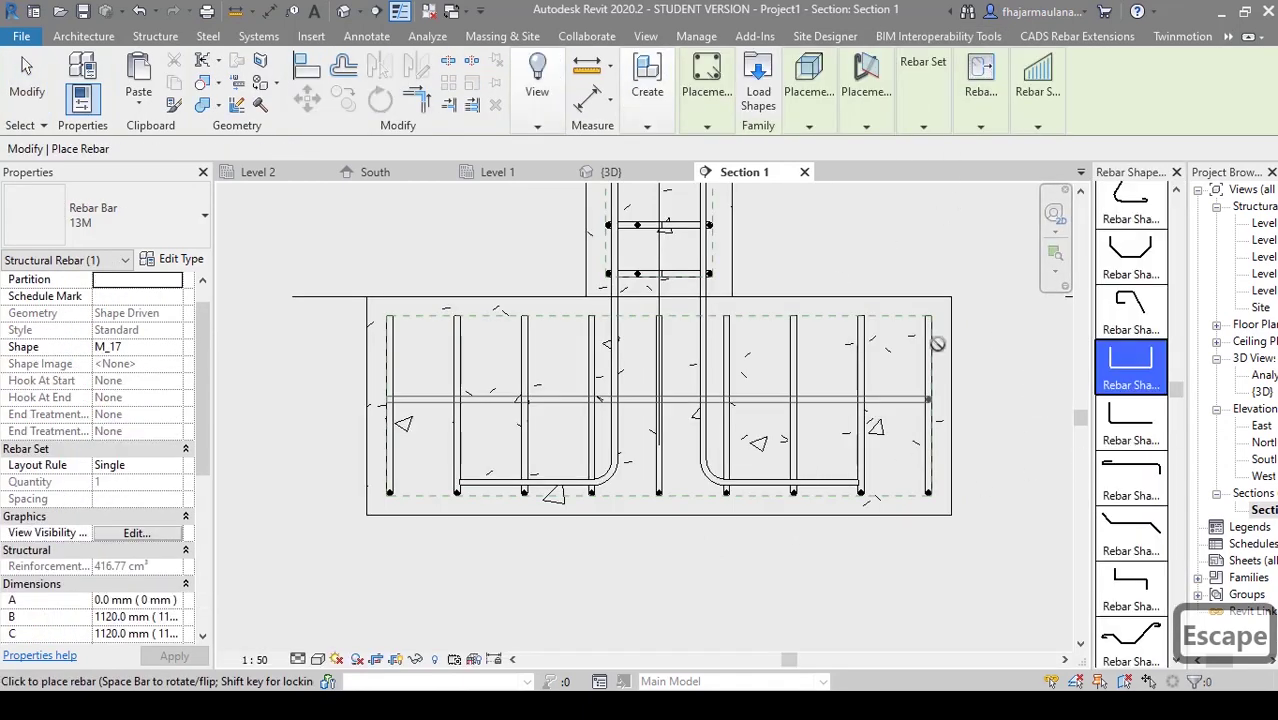
pyautogui.scroll(-1, 425, 405)
pyautogui.moveTo(408, 369); pyautogui.dragTo(420, 405, button='middle')
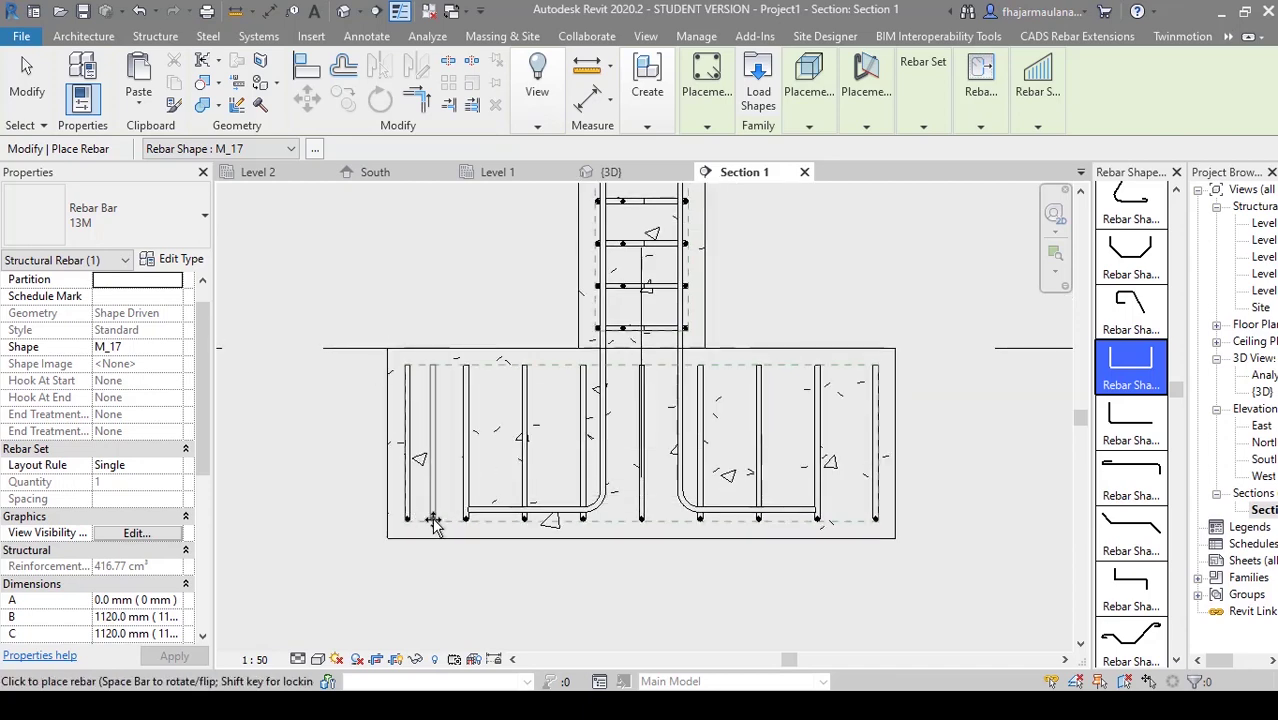
pyautogui.scroll(2, 435, 518)
pyautogui.scroll(-1, 437, 508)
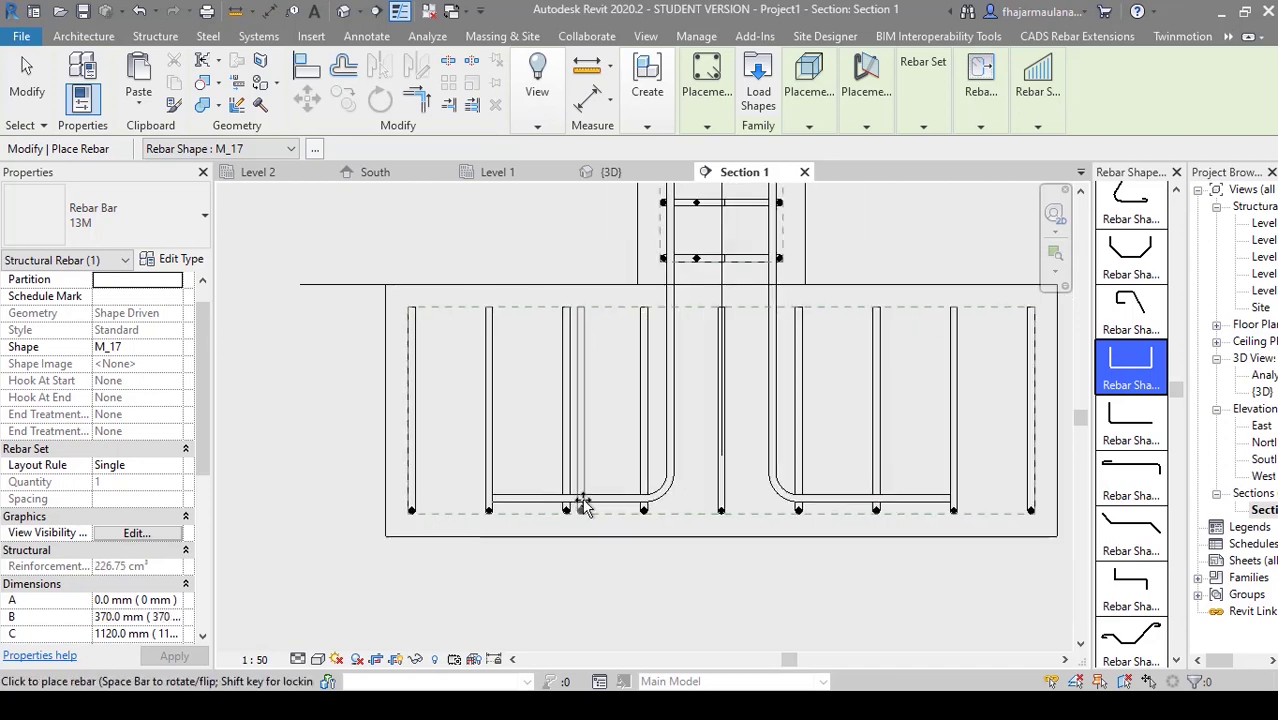
pyautogui.click(866, 126)
pyautogui.click(869, 172)
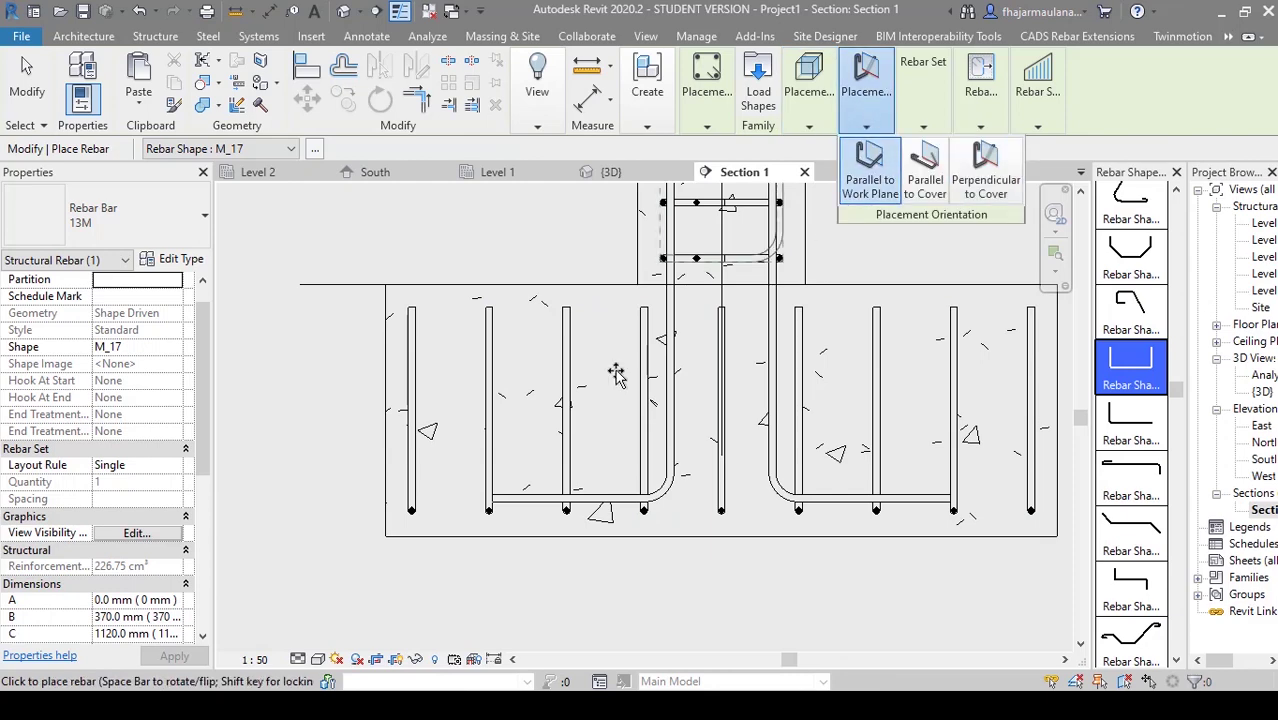
pyautogui.scroll(1, 448, 391)
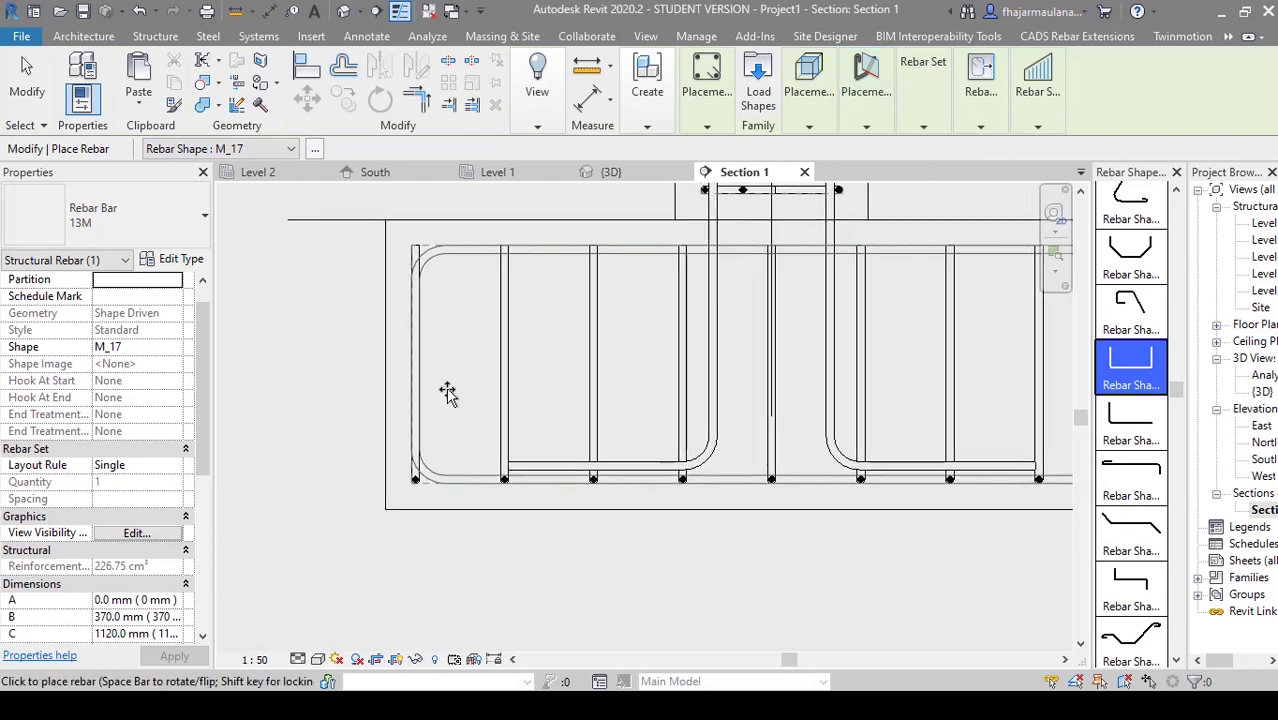
pyautogui.click(446, 440)
pyautogui.scroll(-1, 446, 440)
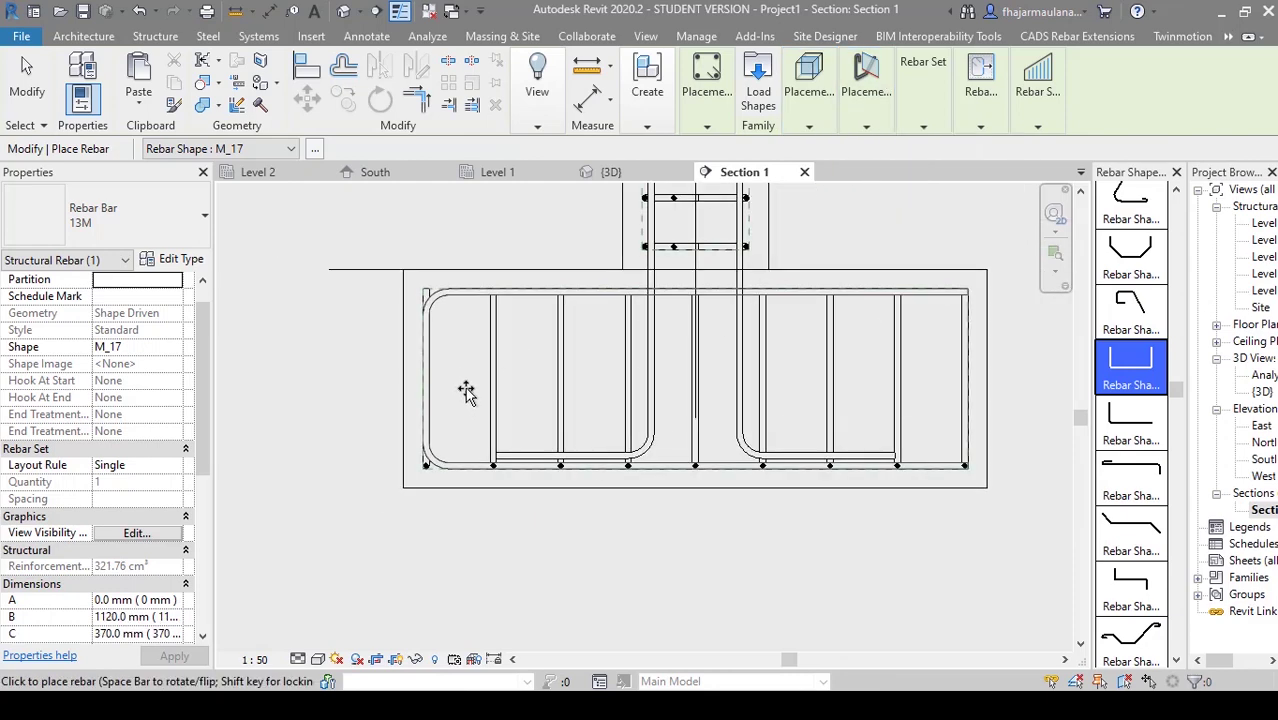
pyautogui.press('Escape')
pyautogui.press('Escape')
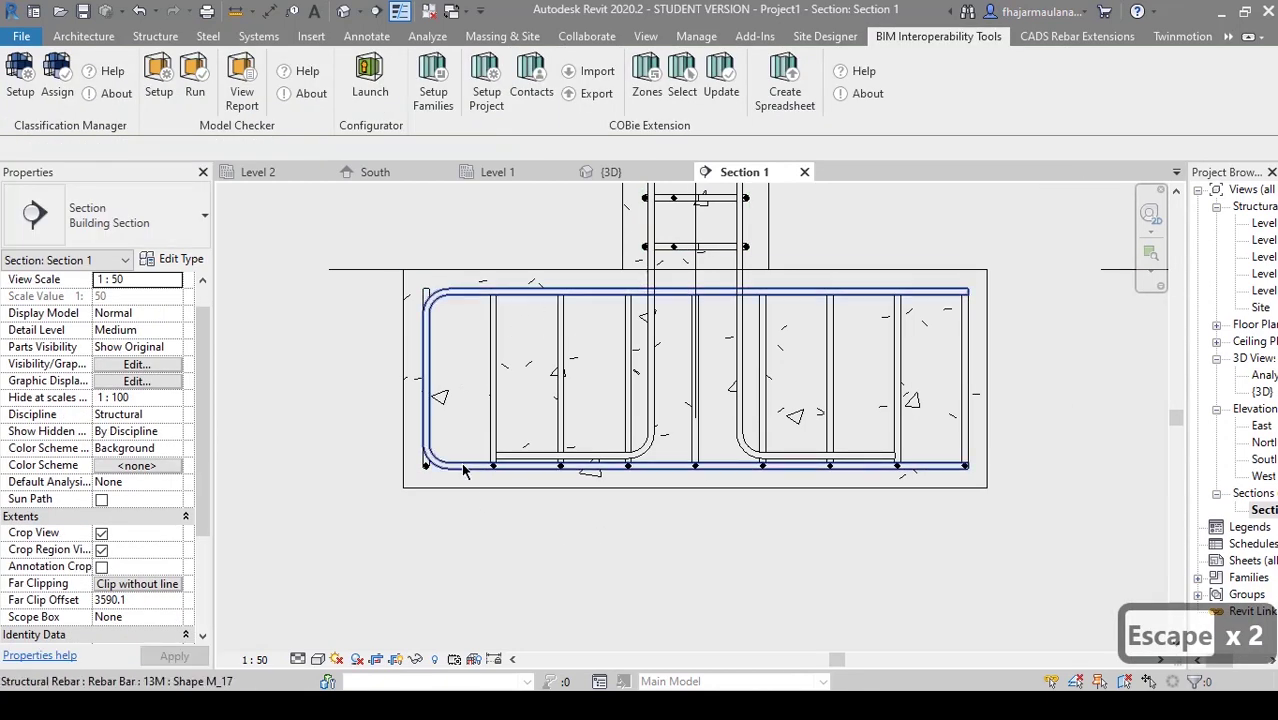
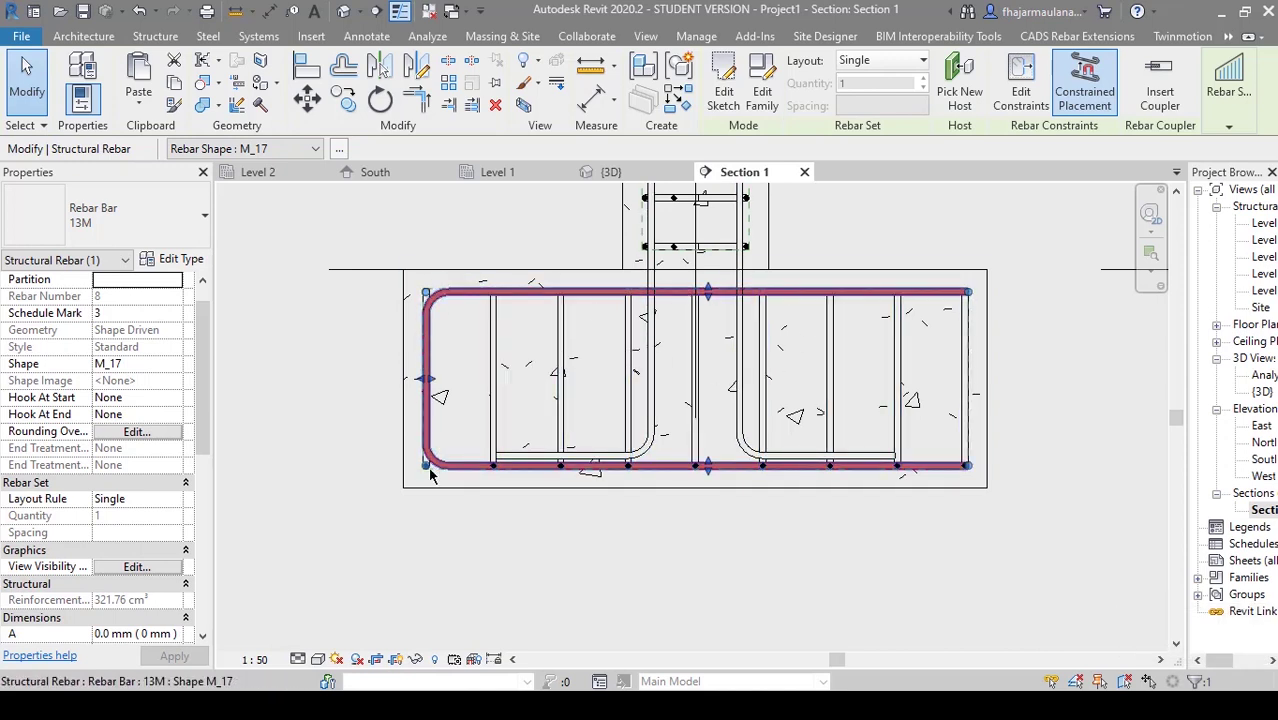
# - Rotate the new M_17 footing bar so the U opens upward, with its base along the bottom cover
pyautogui.press('space')
pyautogui.press('space')
pyautogui.press('space')
pyautogui.press('space')
pyautogui.press('space')
pyautogui.press('space')
pyautogui.press('space')
pyautogui.press('space')
pyautogui.press('space')
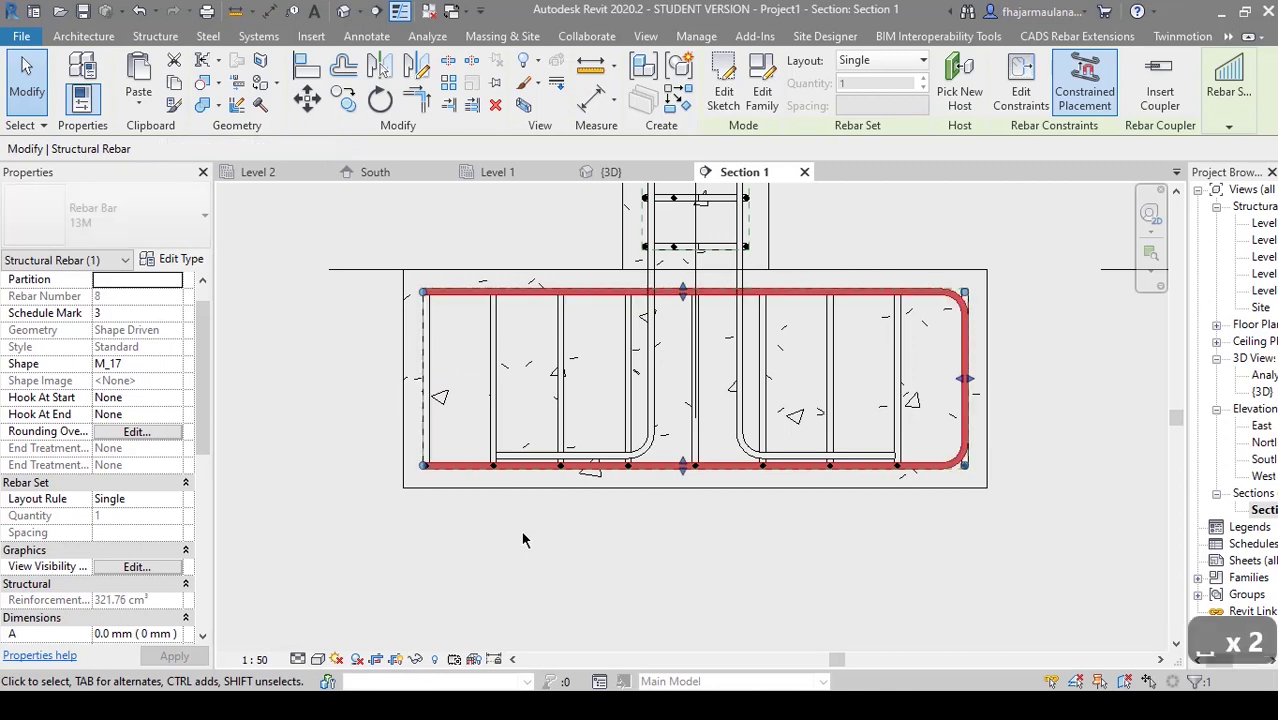
pyautogui.press('space')
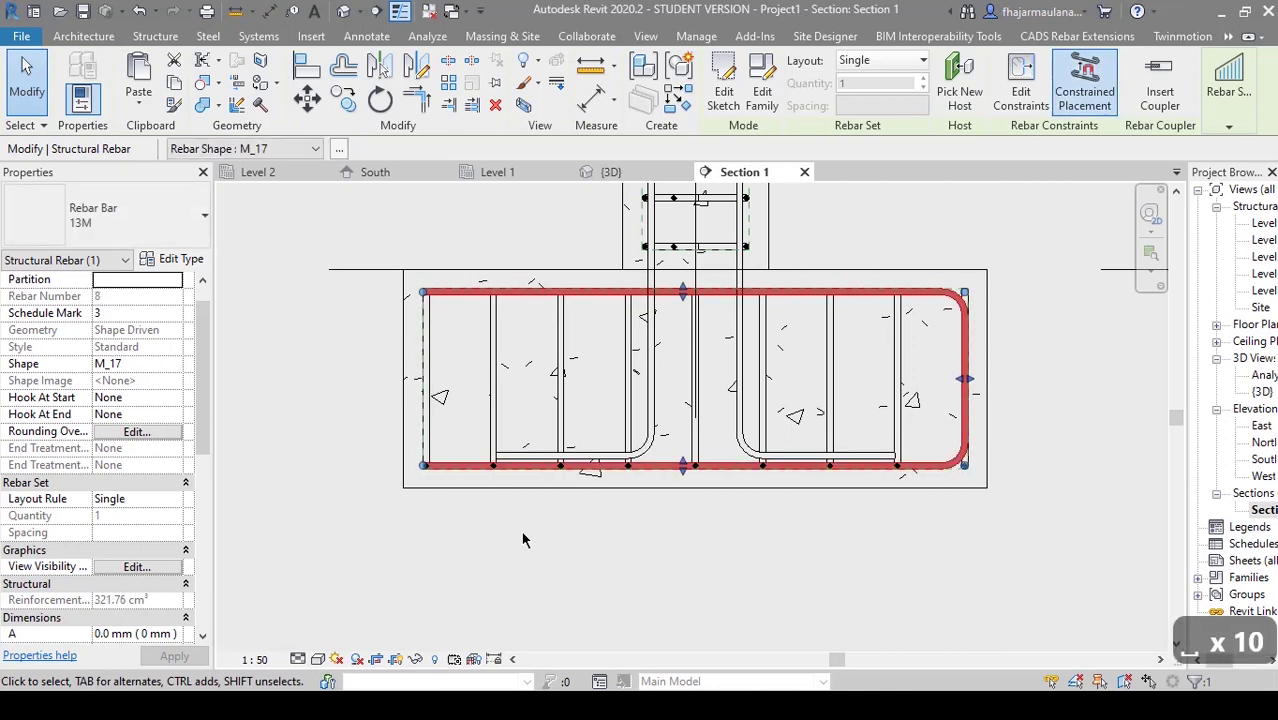
pyautogui.press('space')
pyautogui.press('space')
pyautogui.scroll(3, 585, 560)
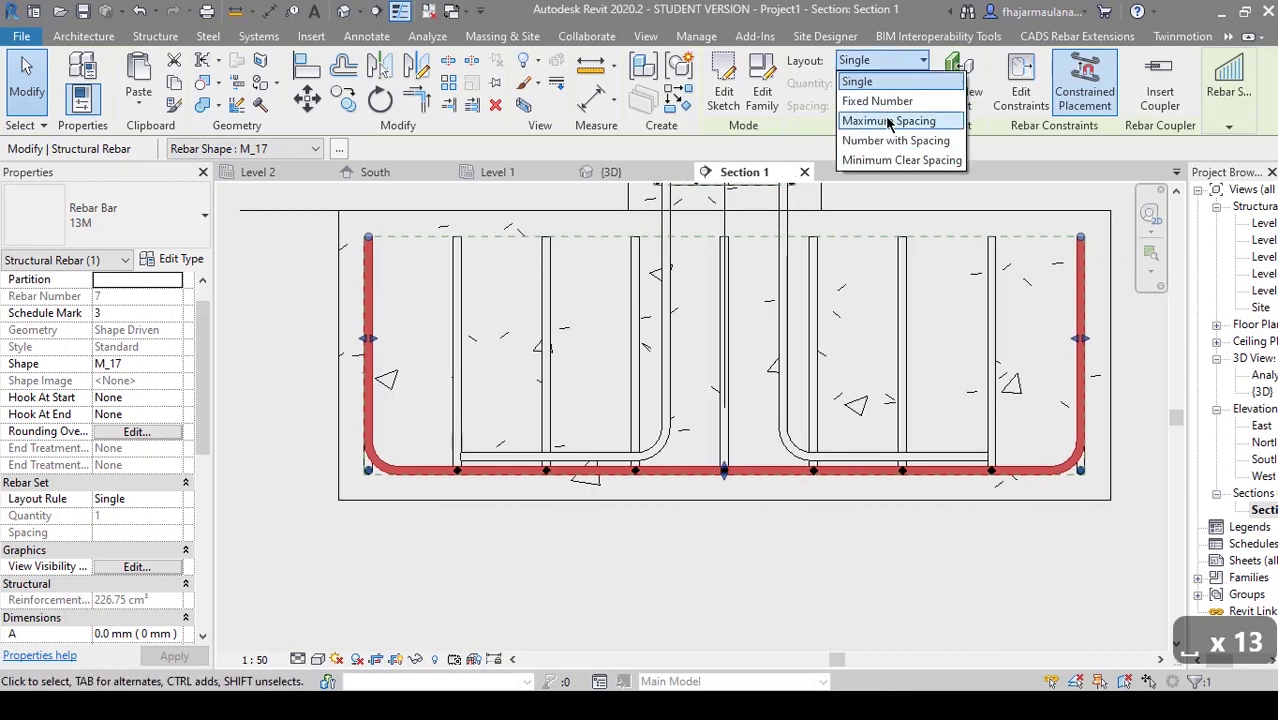
# - Lay out the upward-opening footing bar as a Maximum Spacing set with 150 mm spacing
pyautogui.click(889, 121)
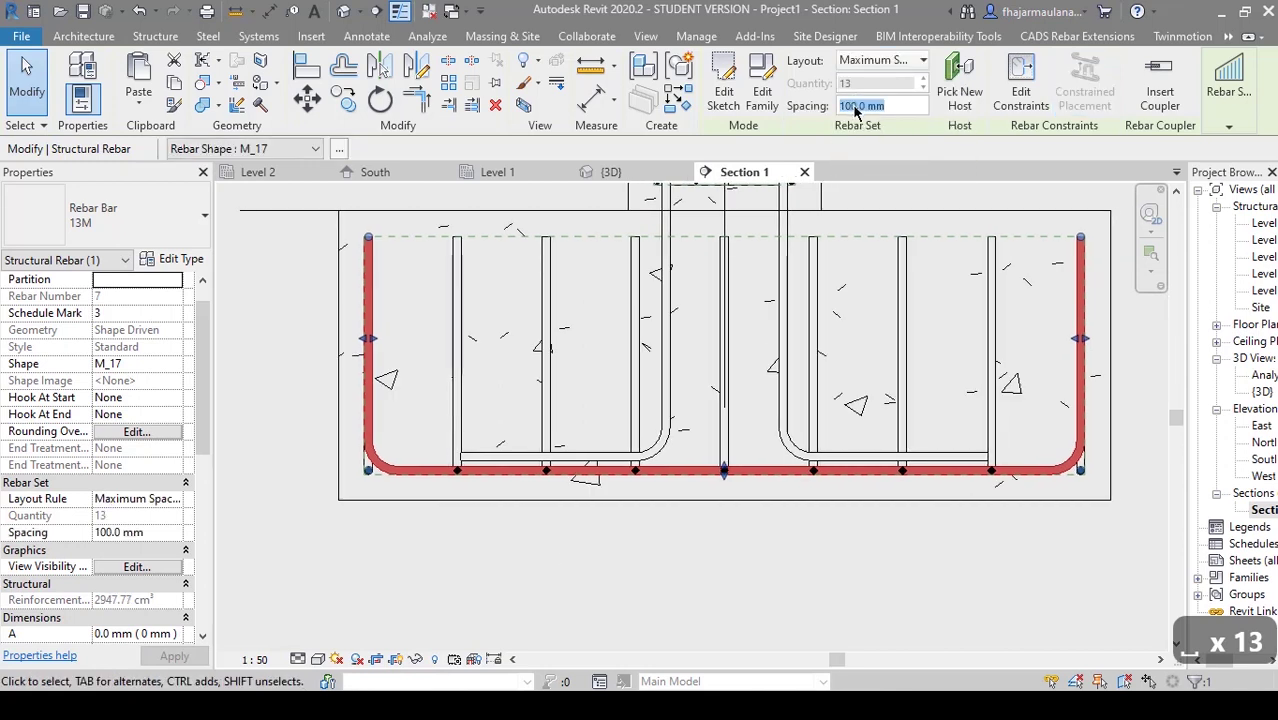
pyautogui.click(854, 106)
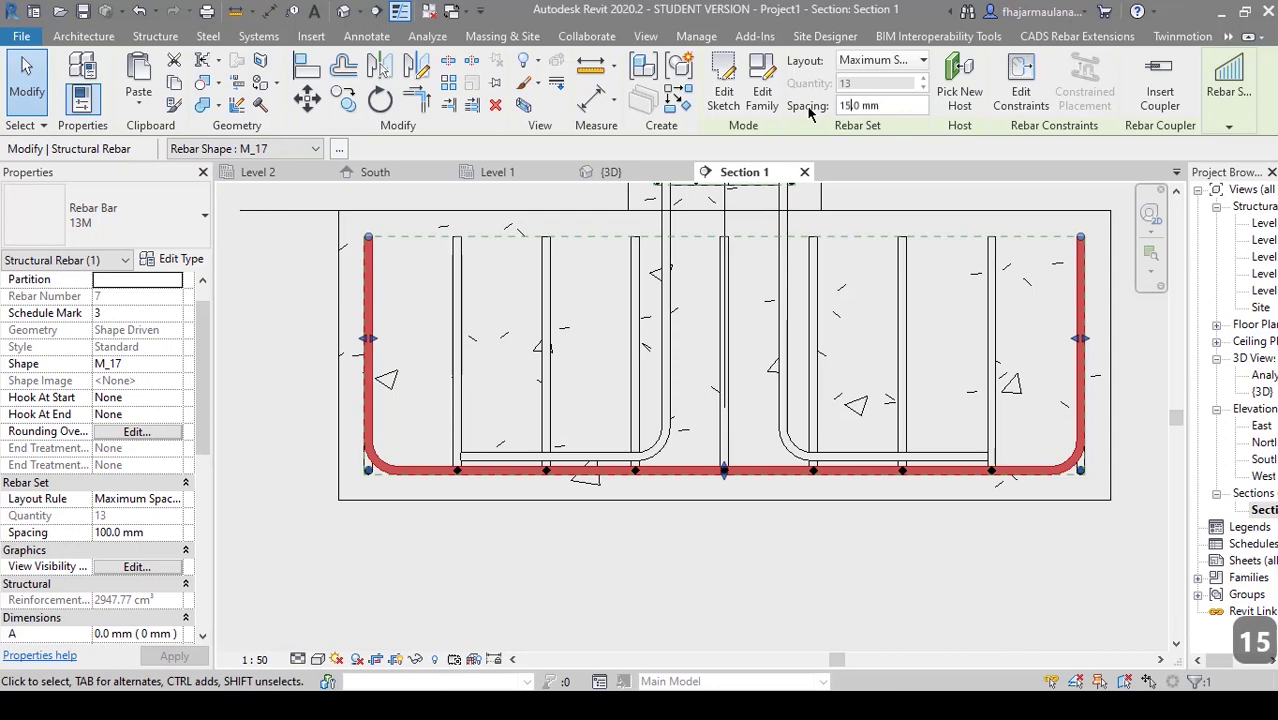
pyautogui.click(737, 567)
pyautogui.scroll(-1, 605, 497)
pyautogui.moveTo(646, 560); pyautogui.dragTo(673, 562, button='middle')
pyautogui.scroll(1, 605, 493)
pyautogui.click(679, 546)
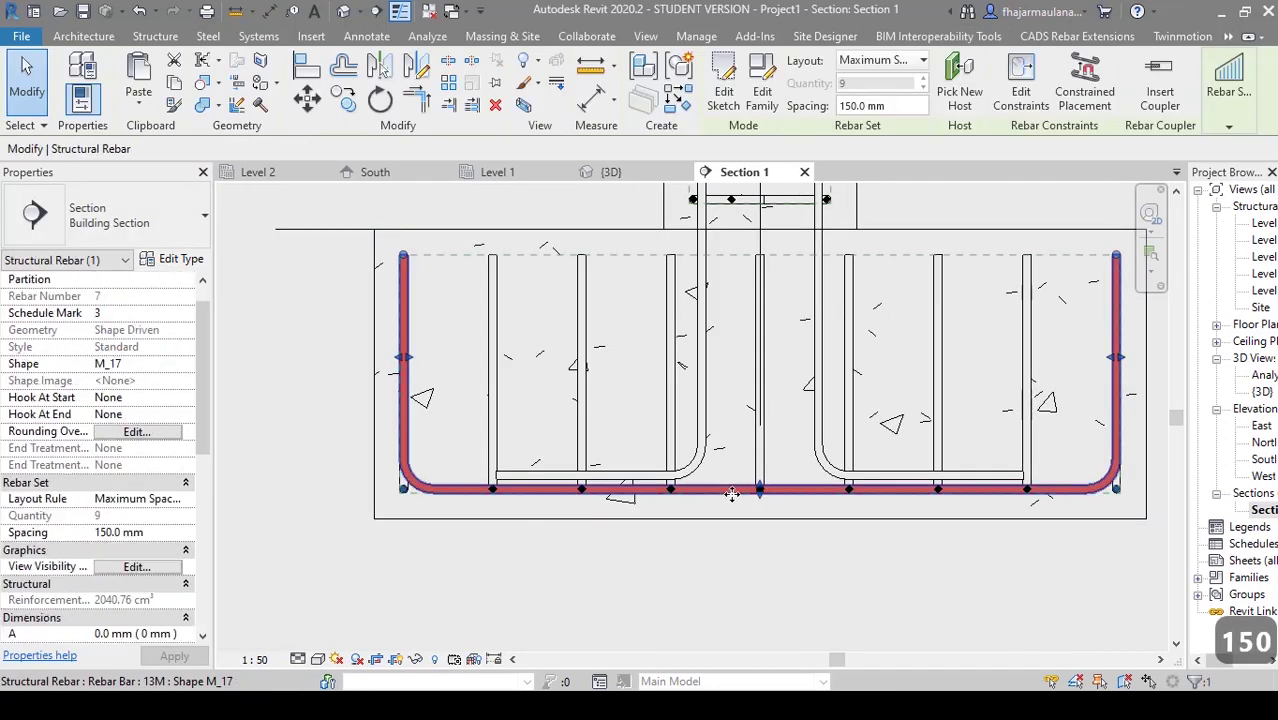
# - Raise the bottom segment of the new bar set so it rests directly on the perpendicular footing bars
pyautogui.scroll(4, 735, 490)
pyautogui.scroll(-5, 790, 540)
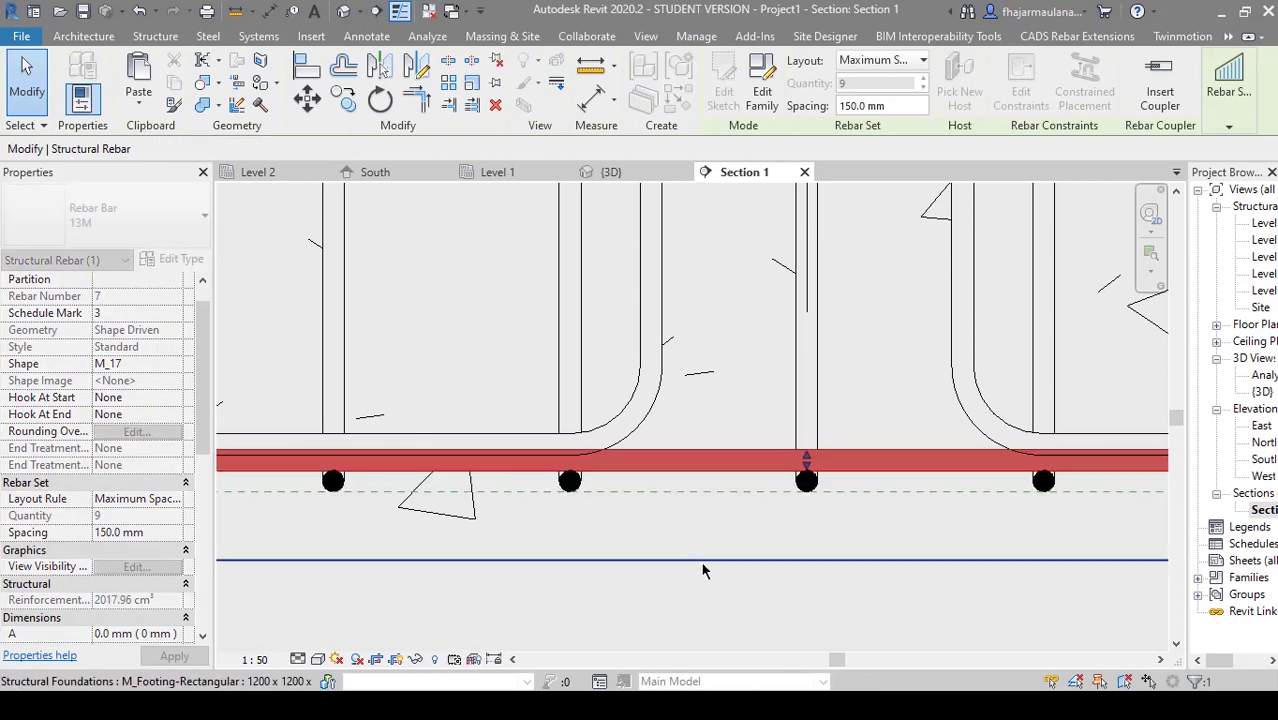
pyautogui.press('Escape')
pyautogui.moveTo(601, 605); pyautogui.dragTo(595, 531, button='middle')
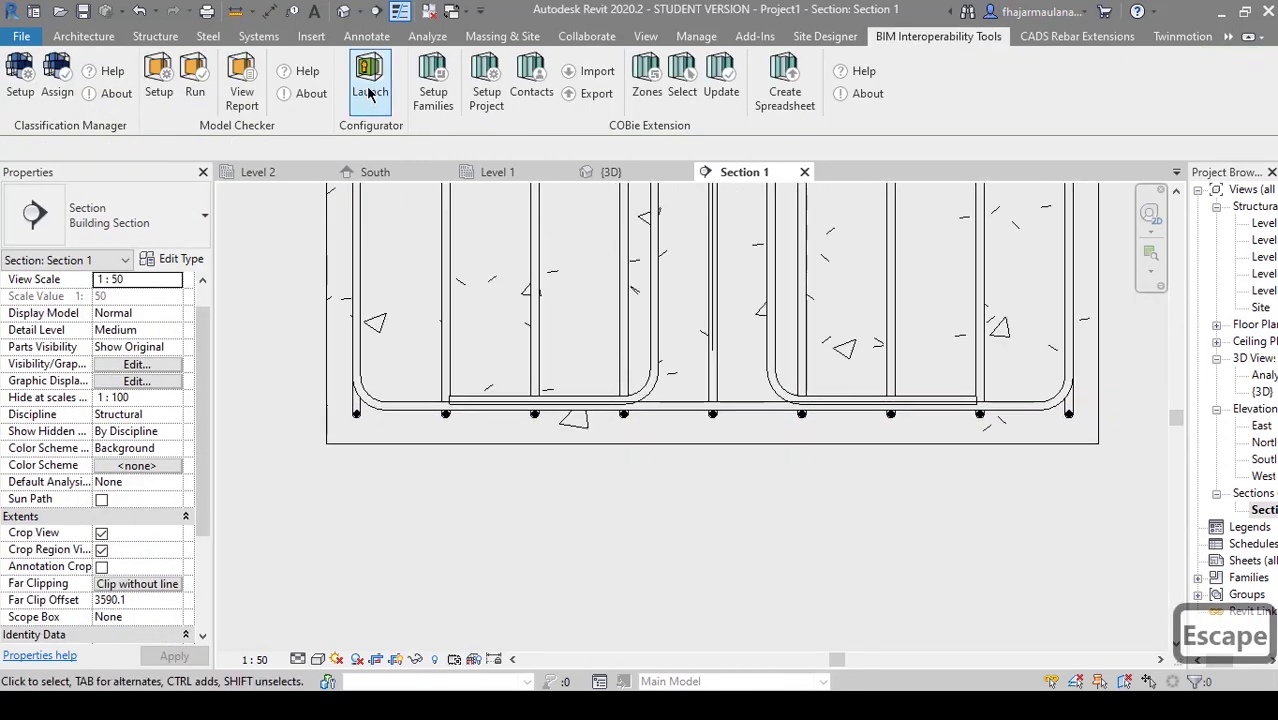
# - Set both U-shaped footing bar sets to view as solid in the {3D} view through their view visibility states
pyautogui.click(342, 12)
pyautogui.scroll(5, 516, 477)
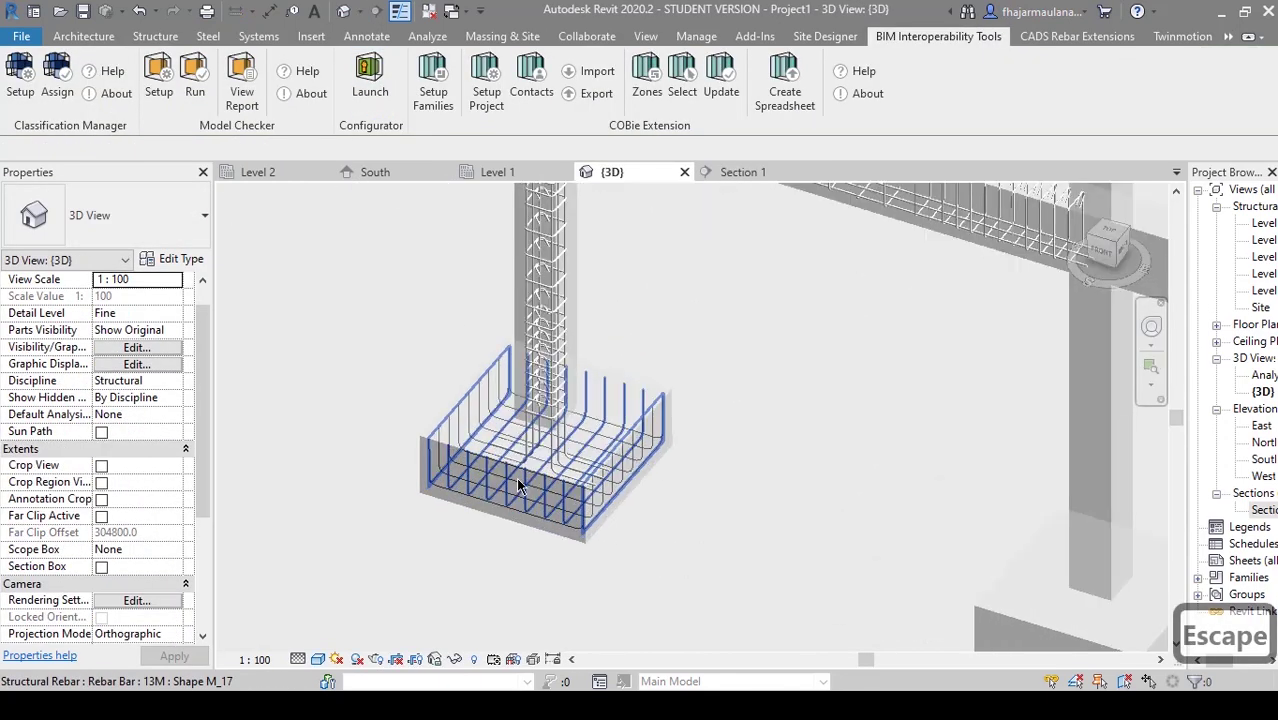
pyautogui.keyDown('shift'); pyautogui.moveTo(599, 548); pyautogui.dragTo(626, 579, button='middle'); pyautogui.keyUp('shift')
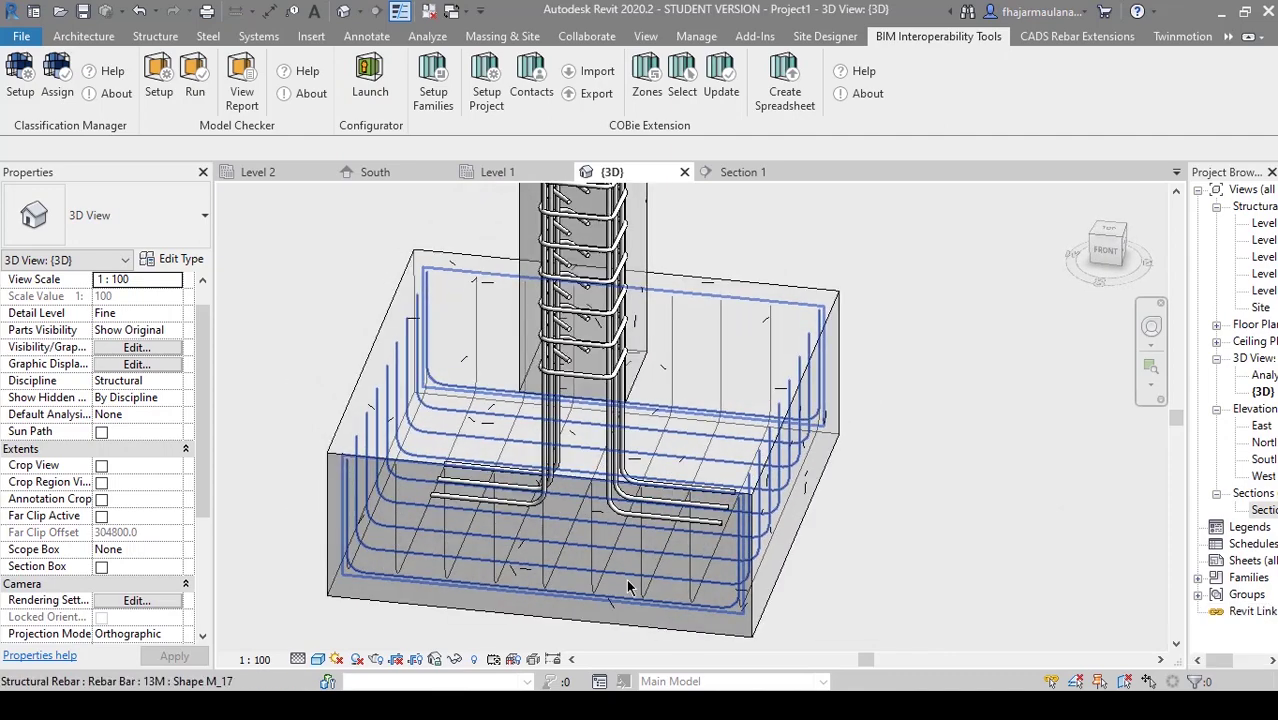
pyautogui.click(718, 395)
pyautogui.click(701, 464)
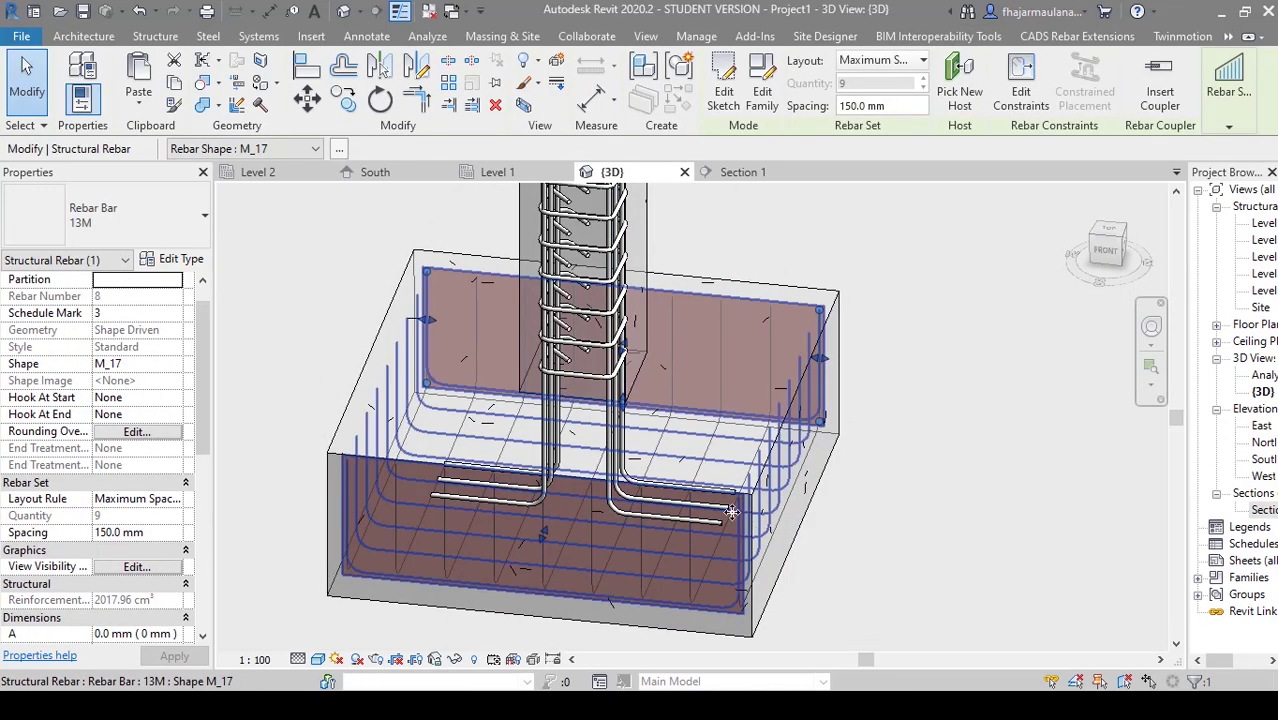
pyautogui.press('space')
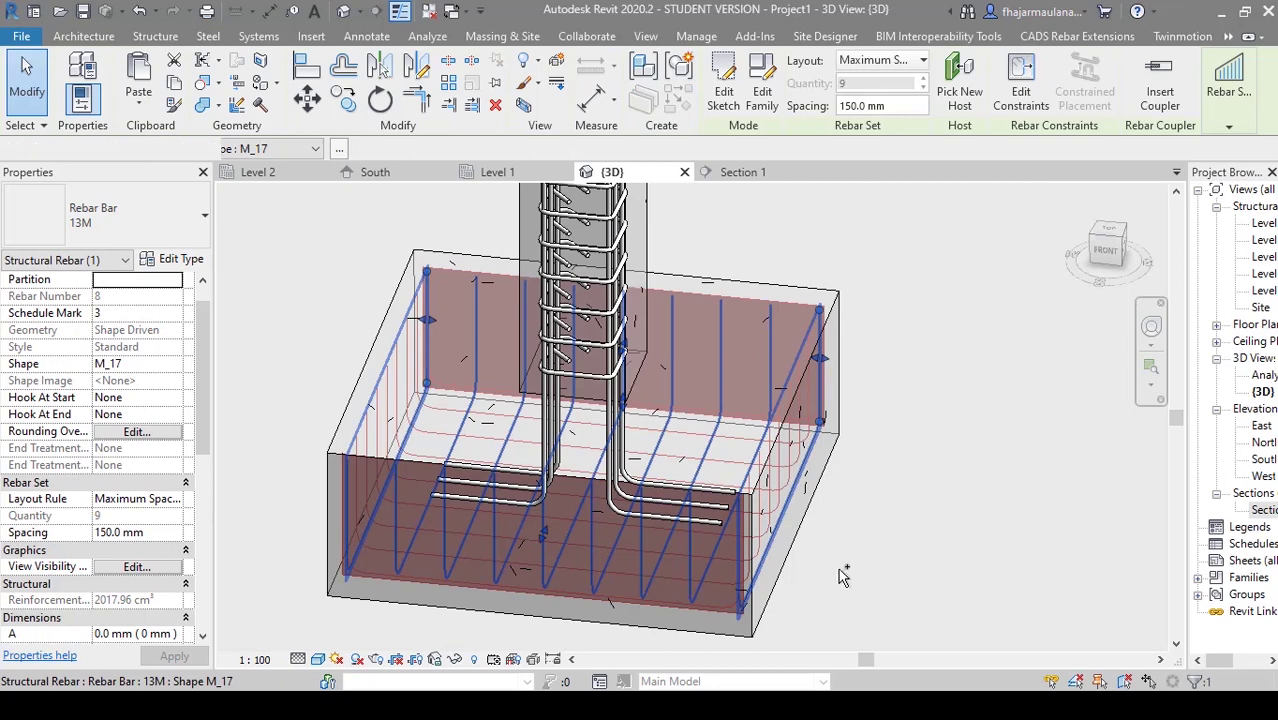
pyautogui.moveTo(843, 572); pyautogui.dragTo(844, 528, button='middle')
pyautogui.moveTo(1107, 108)
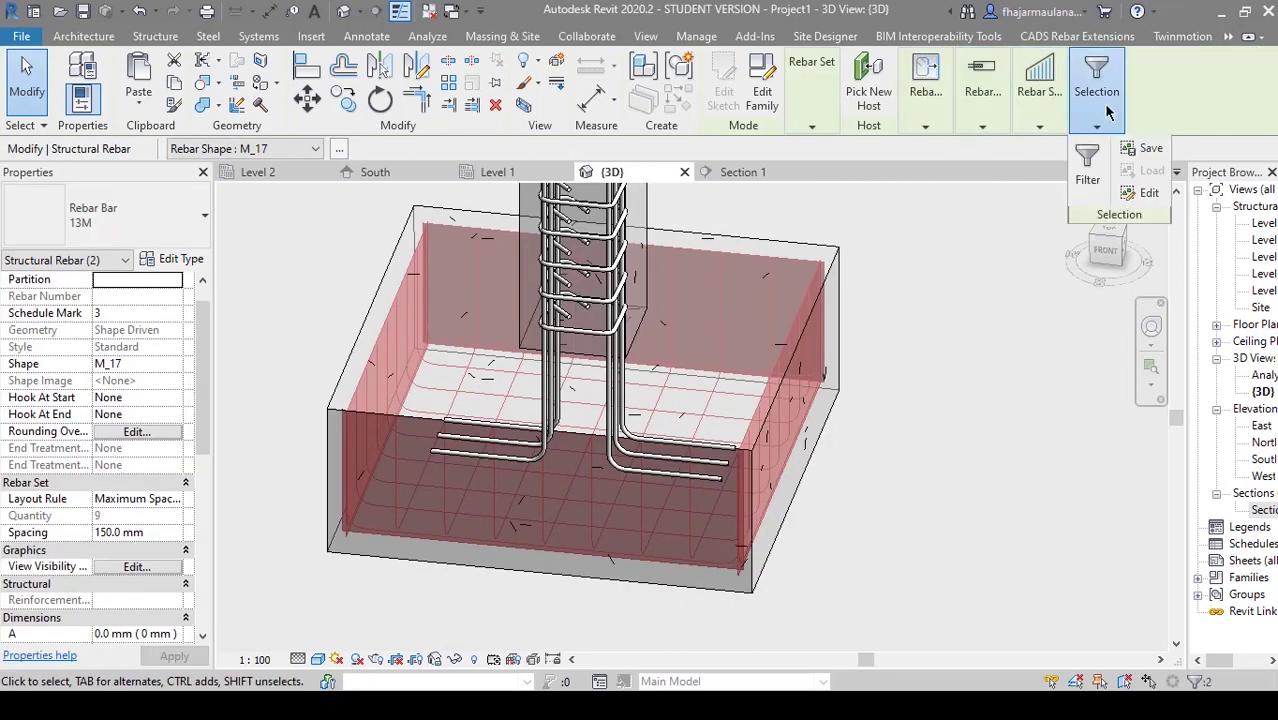
pyautogui.click(1089, 165)
pyautogui.click(843, 492)
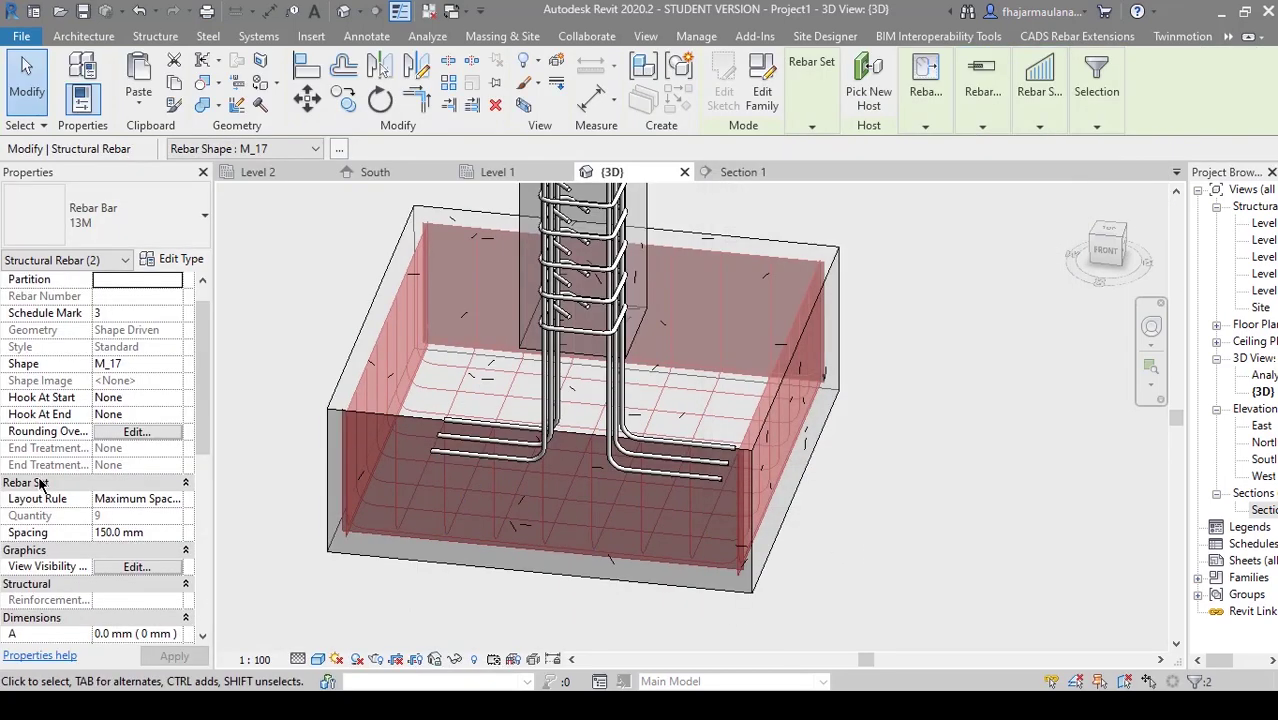
pyautogui.click(137, 567)
pyautogui.click(716, 285)
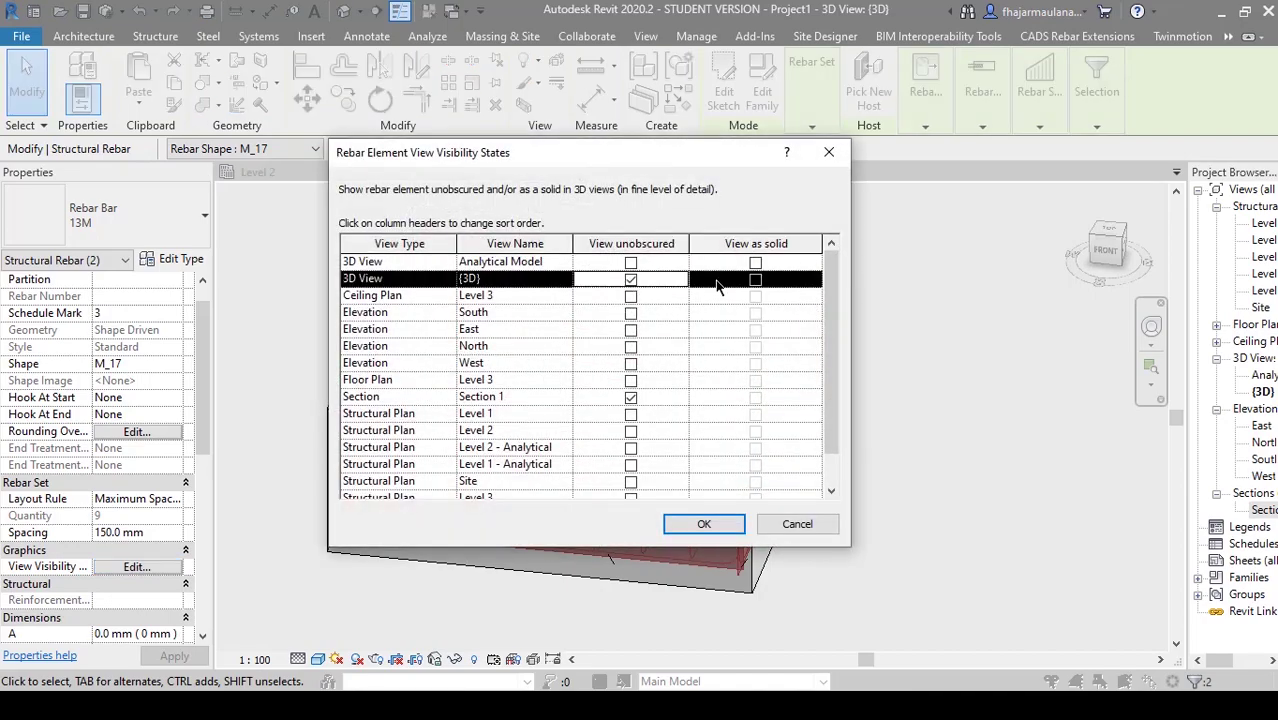
pyautogui.click(704, 525)
pyautogui.keyDown('shift'); pyautogui.moveTo(705, 525); pyautogui.dragTo(783, 472, button='middle'); pyautogui.keyUp('shift')
pyautogui.press('Escape')
pyautogui.press('Escape')
pyautogui.middleClick(752, 481)
pyautogui.middleClick(752, 481)
# - Examine the reinforced footing, column and beam and the remaining unreinforced frame members in the Section 1 view
pyautogui.doubleClick(1262, 509)
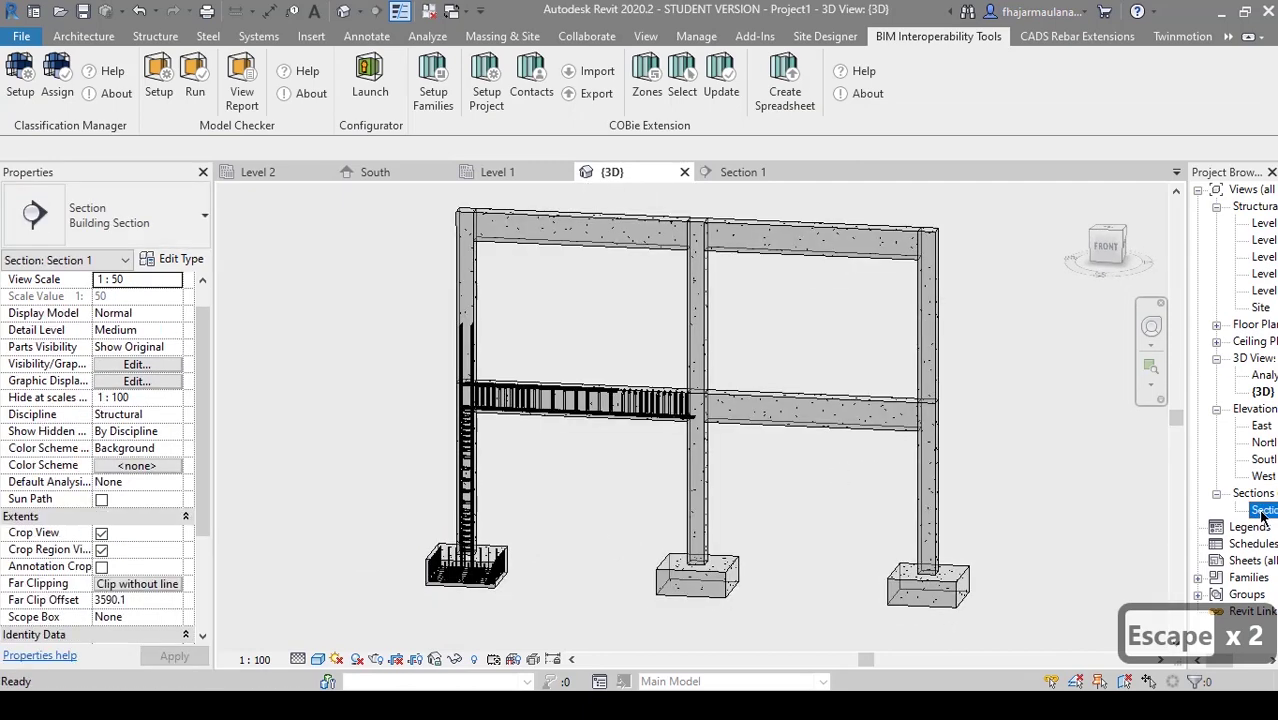
pyautogui.middleClick(627, 497)
pyautogui.middleClick(627, 497)
pyautogui.scroll(2, 616, 396)
pyautogui.moveTo(616, 396); pyautogui.dragTo(635, 309, button='middle')
pyautogui.press('Escape')
pyautogui.scroll(4, 540, 430)
pyautogui.moveTo(540, 430); pyautogui.dragTo(582, 328, button='middle')
pyautogui.scroll(-1, 573, 400)
pyautogui.scroll(-3, 566, 350)
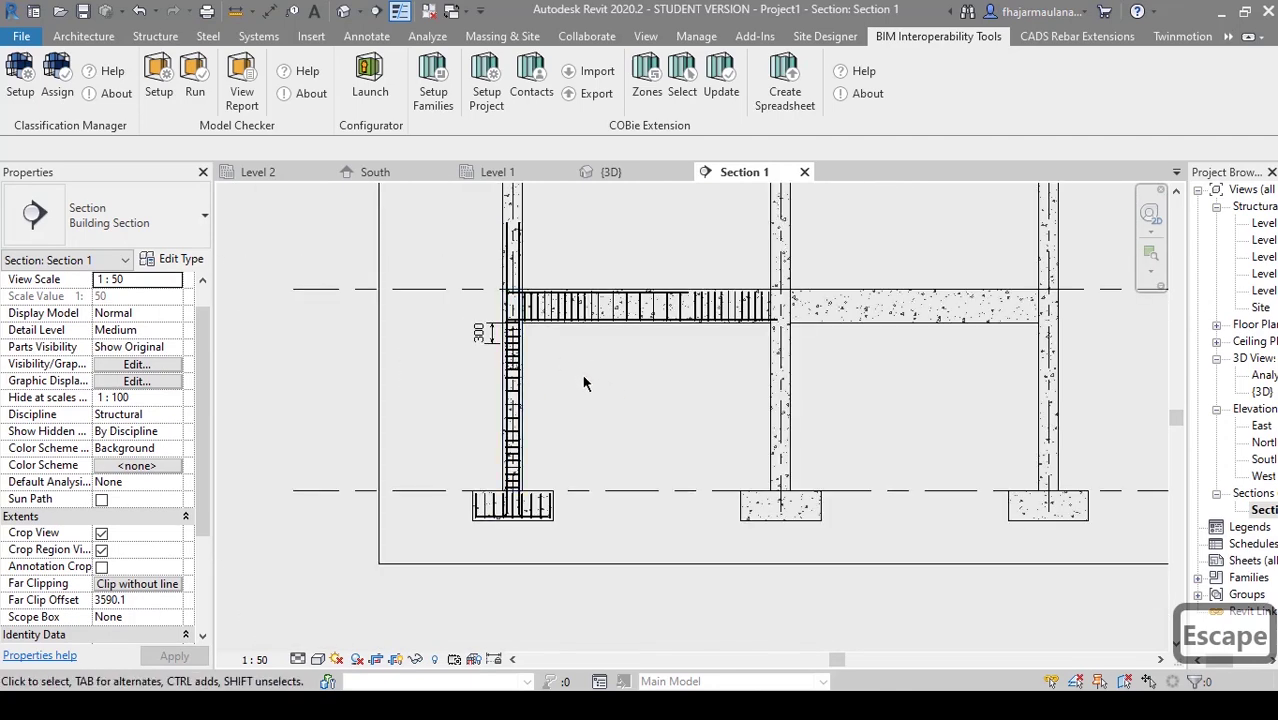
pyautogui.scroll(4, 738, 315)
pyautogui.moveTo(740, 327); pyautogui.dragTo(738, 368, button='middle')
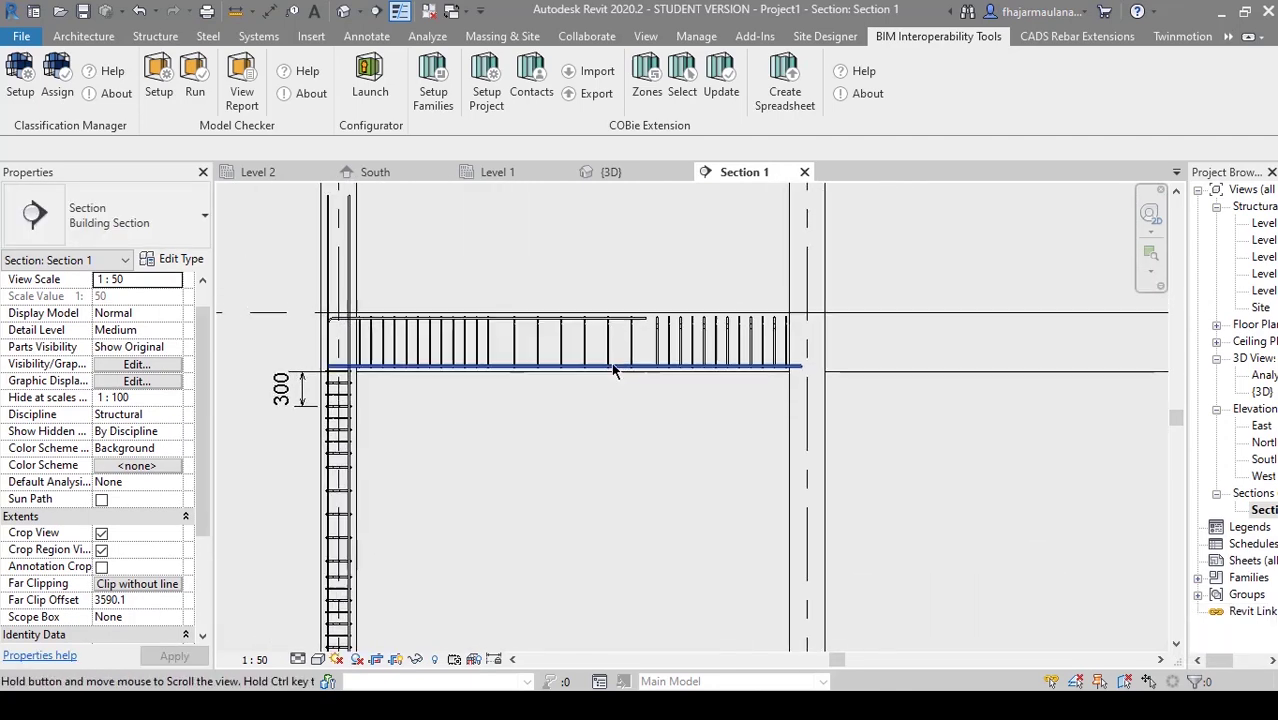
pyautogui.scroll(-5, 610, 366)
pyautogui.moveTo(603, 400)
pyautogui.mouseDown(button='middle')
pyautogui.moveTo(590, 434)
pyautogui.moveTo(519, 431)
pyautogui.mouseUp(button='middle')
pyautogui.scroll(-1, 503, 355)
pyautogui.scroll(3, 515, 400)
pyautogui.moveTo(650, 313); pyautogui.dragTo(597, 407, button='middle')
pyautogui.moveTo(611, 341); pyautogui.dragTo(604, 384, button='middle')
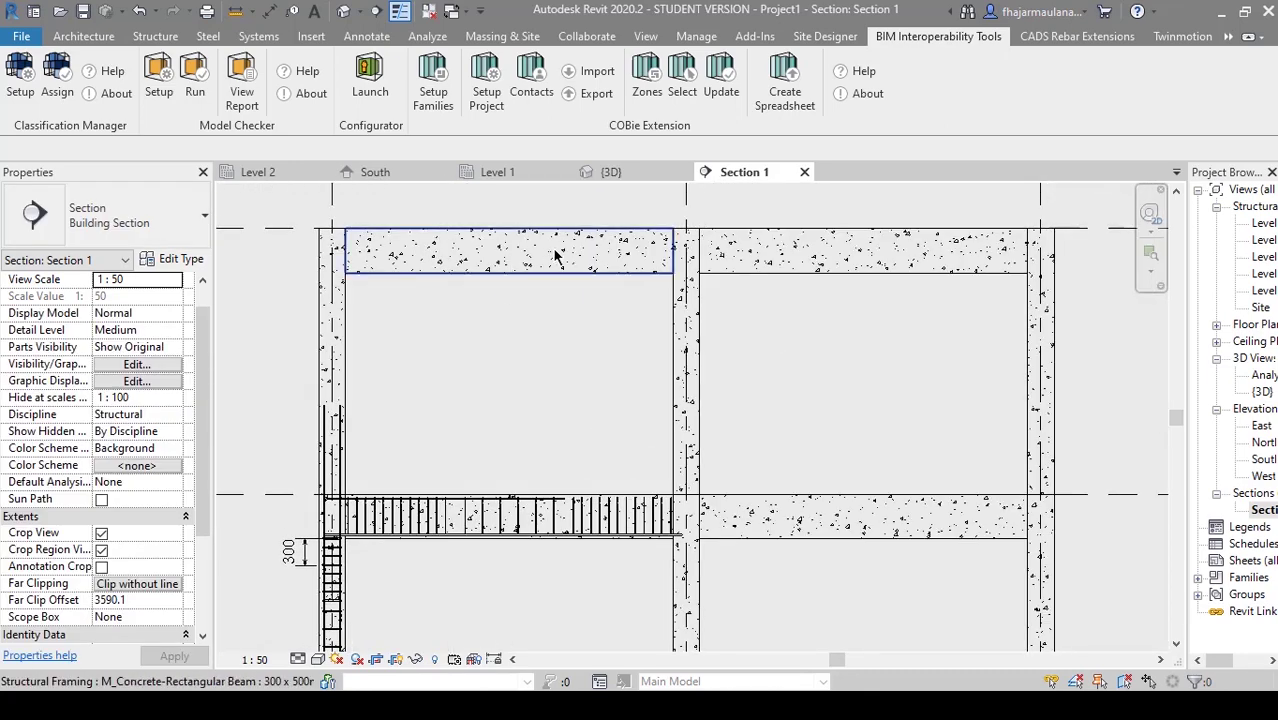
pyautogui.moveTo(428, 548); pyautogui.dragTo(443, 521, button='middle')
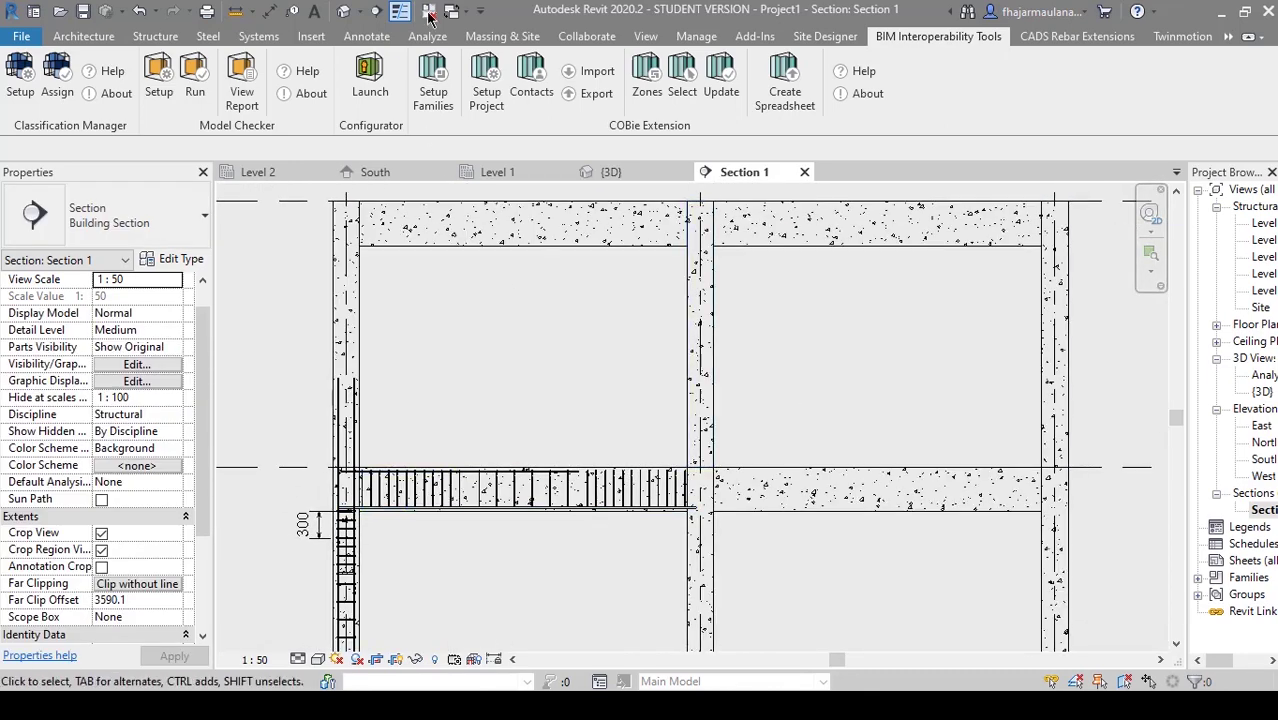
# - Delete both upper-level beams of the concrete frame in the 3D view
pyautogui.click(343, 11)
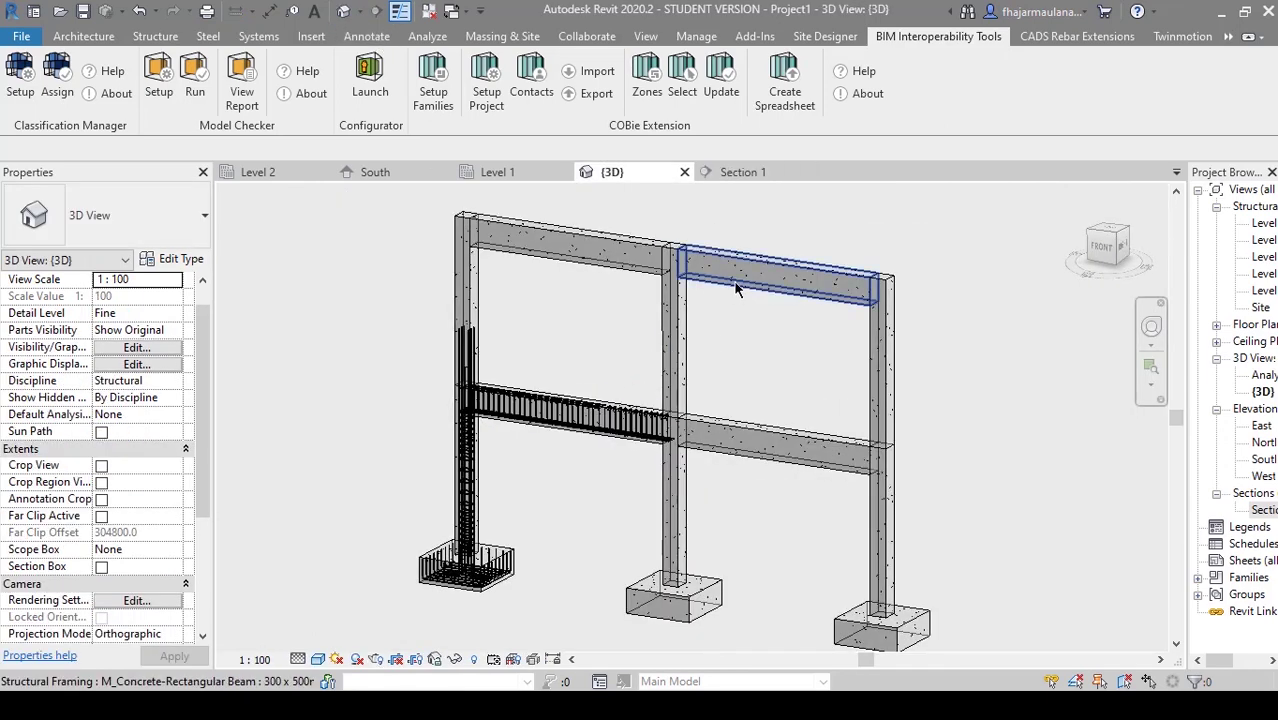
pyautogui.click(735, 285)
pyautogui.press('Delete')
pyautogui.click(622, 270)
pyautogui.press('Delete')
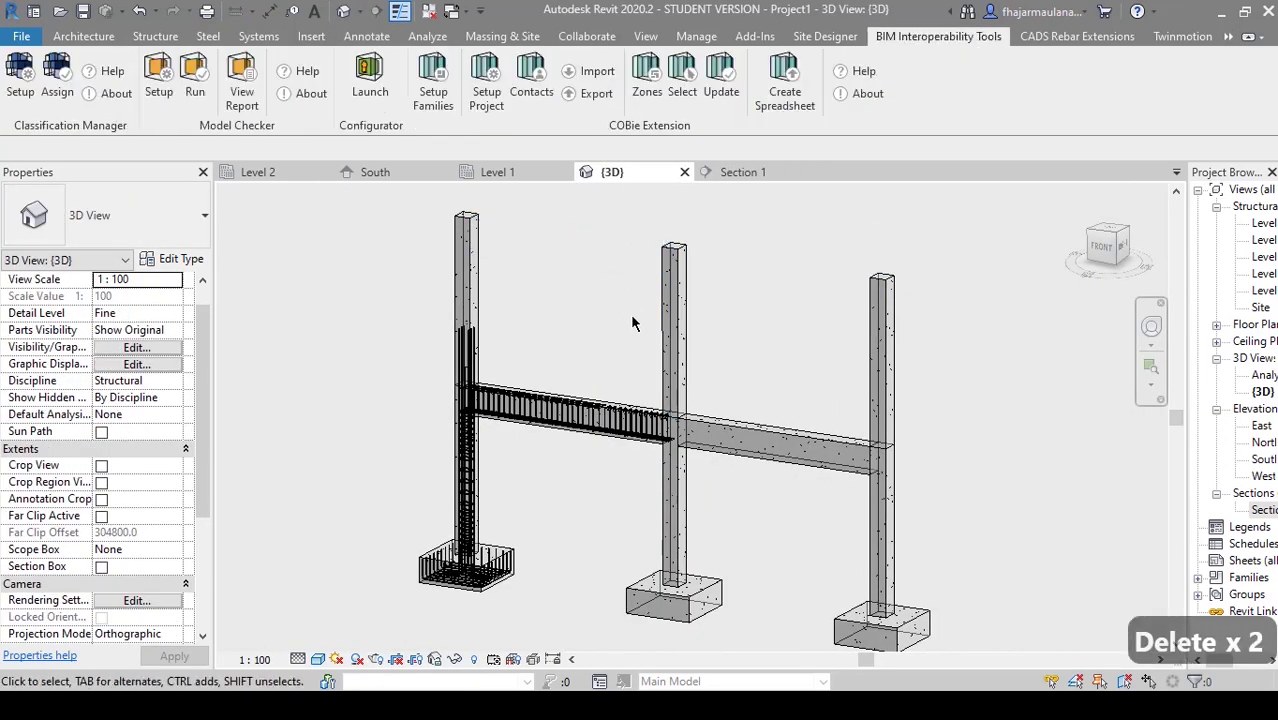
pyautogui.moveTo(658, 348); pyautogui.dragTo(656, 370, button='middle')
pyautogui.press('Escape')
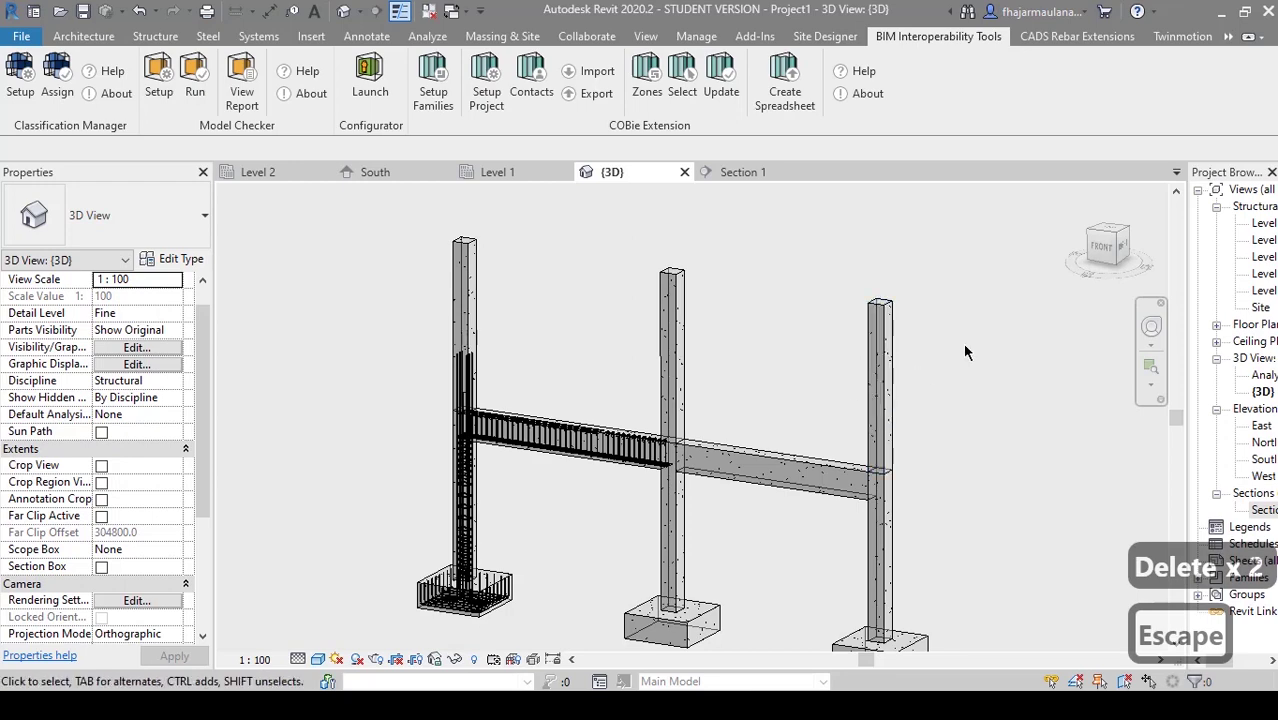
# - Set the Top Offset of the three upper-storey columns to -2000
pyautogui.moveTo(962, 342); pyautogui.dragTo(535, 258)
pyautogui.moveTo(406, 224); pyautogui.dragTo(402, 226)
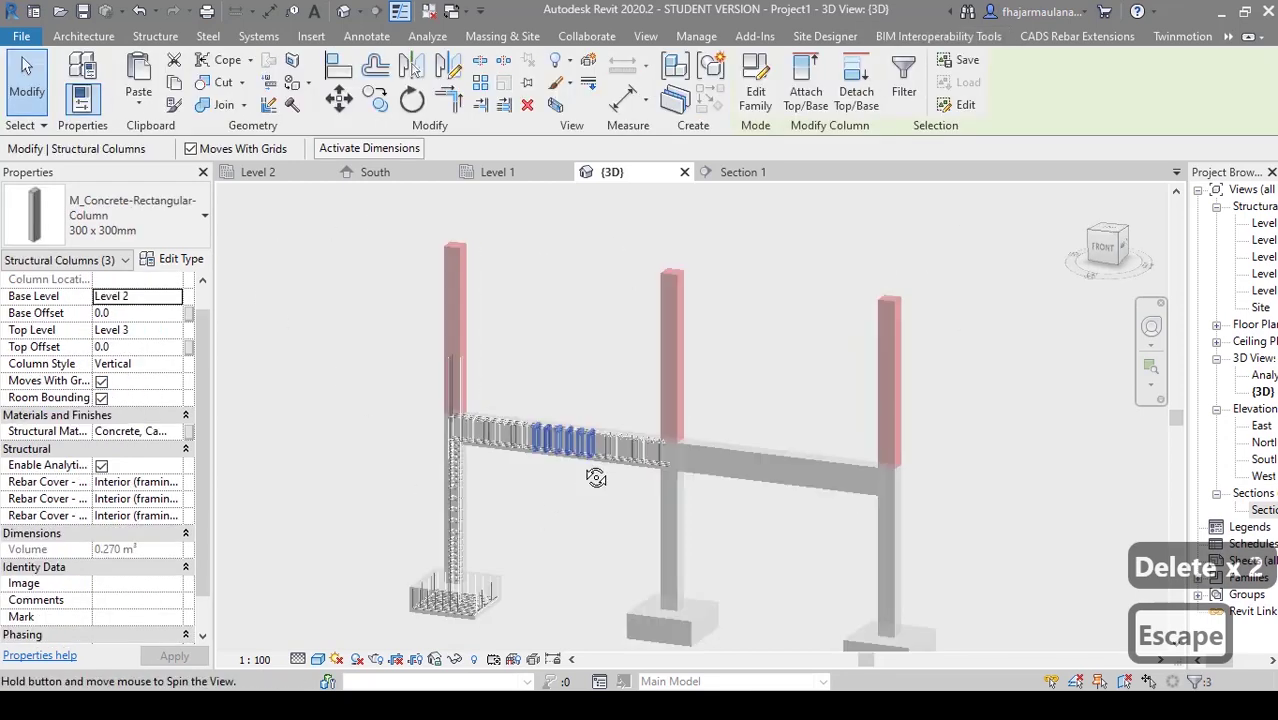
pyautogui.click(139, 347)
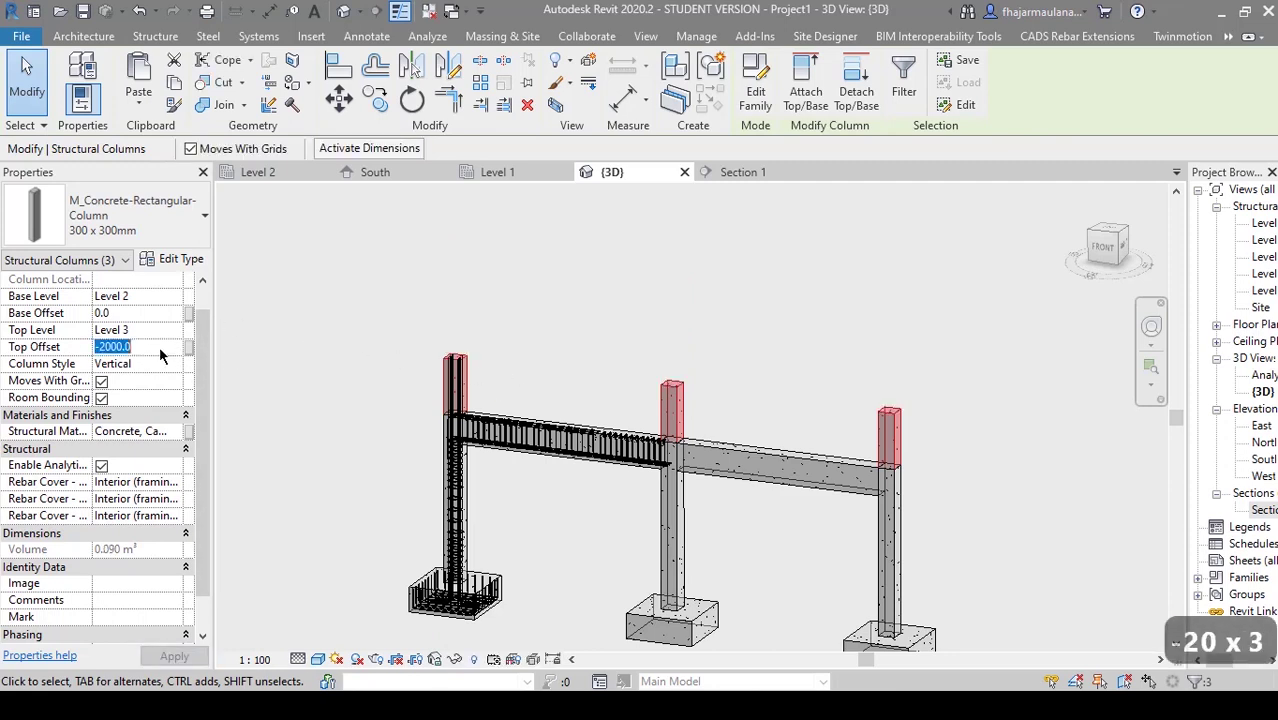
# - Set the Top Offset of the three upper-storey columns to -1500
pyautogui.write('-1500')
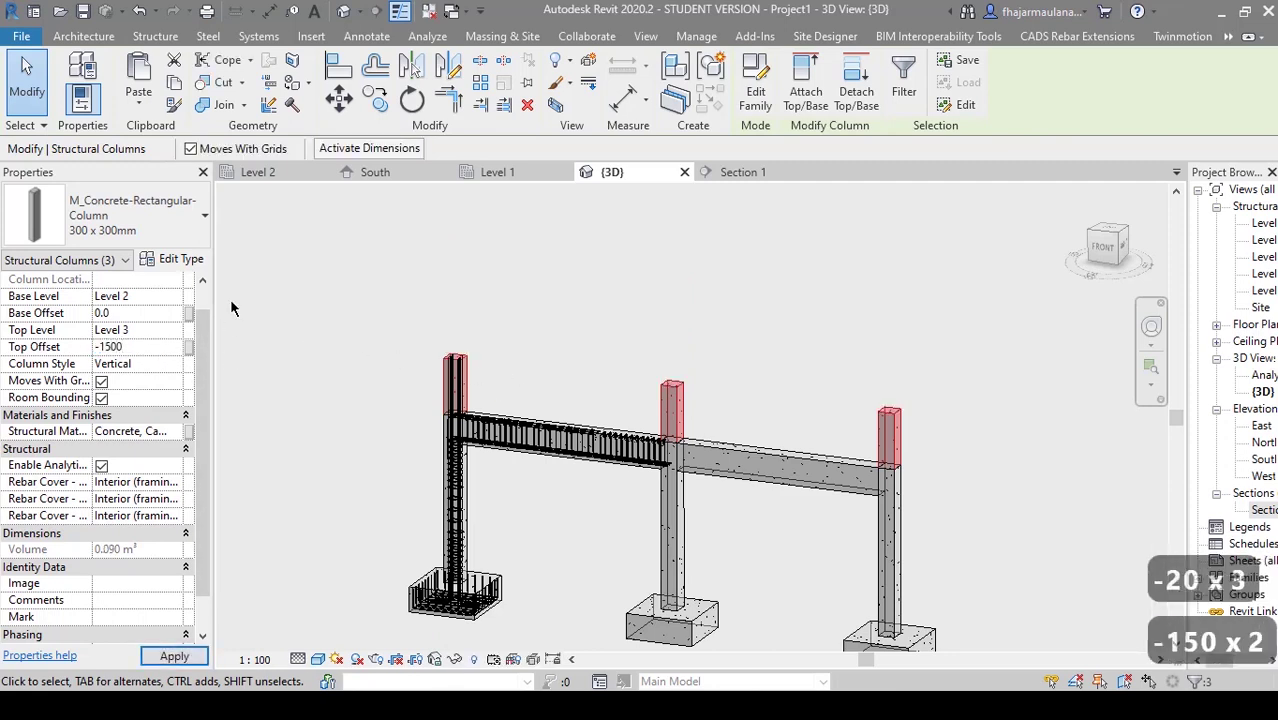
pyautogui.press('Escape')
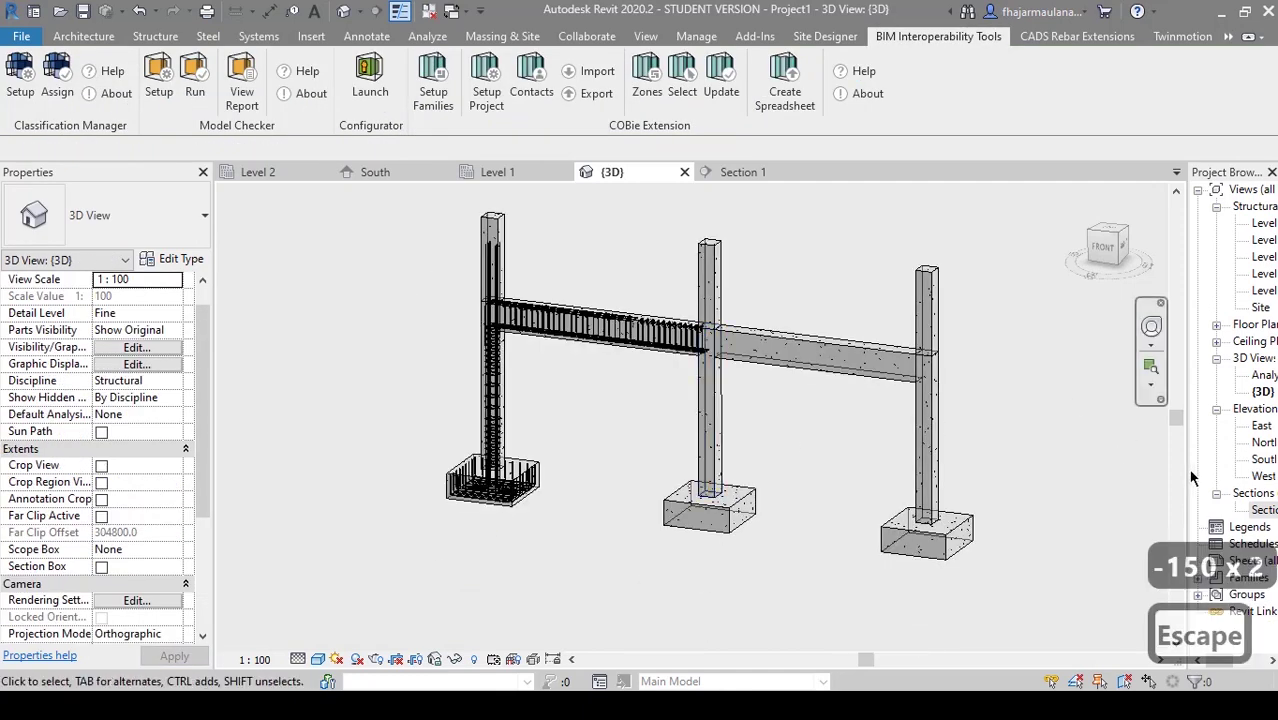
# - Widen the Project Browser and open the Section 1 view at the reinforced beam and column
pyautogui.click(1179, 471)
pyautogui.moveTo(1187, 476); pyautogui.dragTo(1132, 478)
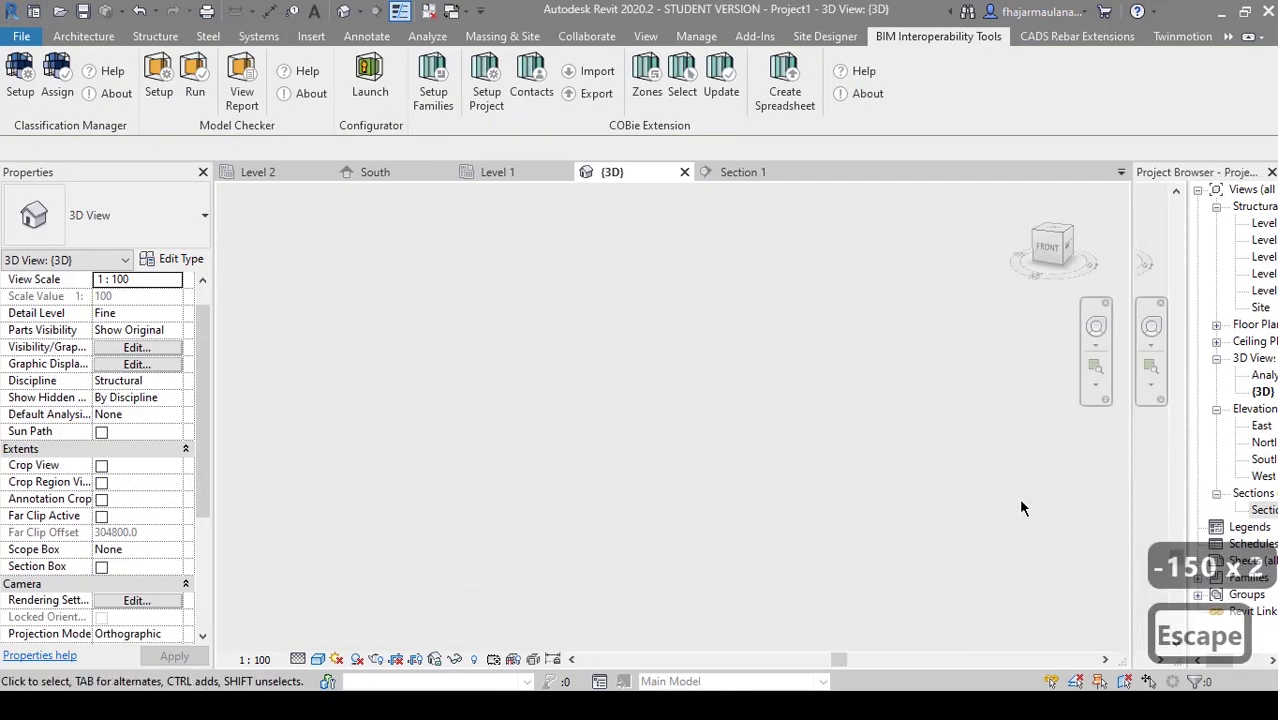
pyautogui.doubleClick(1238, 512)
pyautogui.moveTo(620, 510)
pyautogui.mouseDown(button='middle')
pyautogui.moveTo(619, 448)
pyautogui.moveTo(540, 431)
pyautogui.moveTo(560, 389)
pyautogui.mouseUp(button='middle')
pyautogui.press('Escape')
pyautogui.scroll(2, 425, 283)
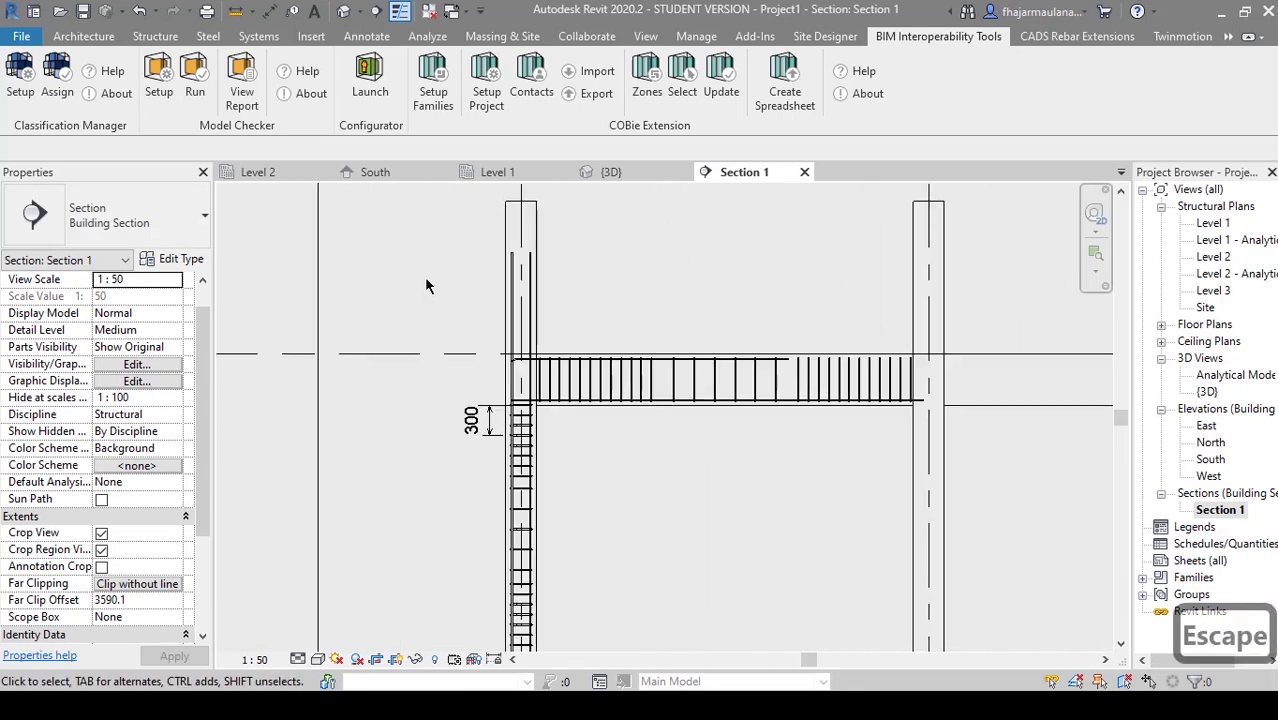
pyautogui.scroll(5, 603, 412)
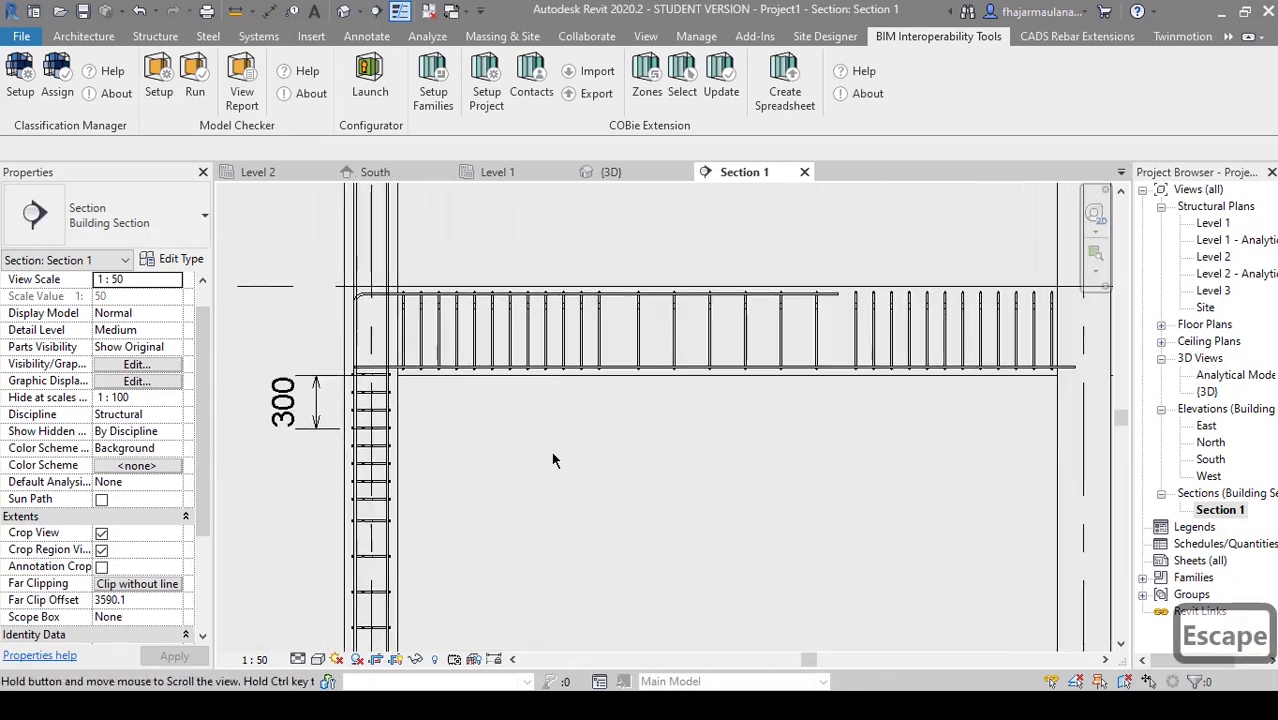
pyautogui.press('Escape')
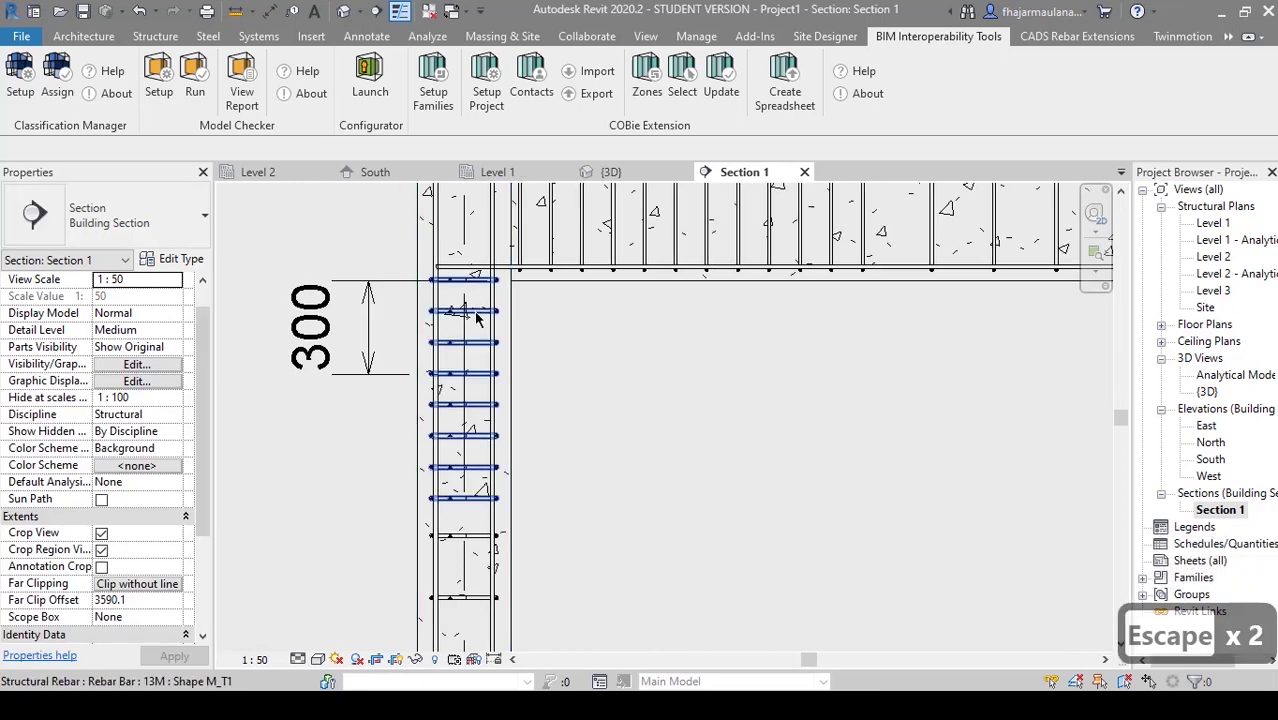
# - Change the three stirrup sets of the reinforced column to bar type 10M
pyautogui.click(488, 436)
pyautogui.moveTo(591, 512); pyautogui.dragTo(628, 397, button='middle')
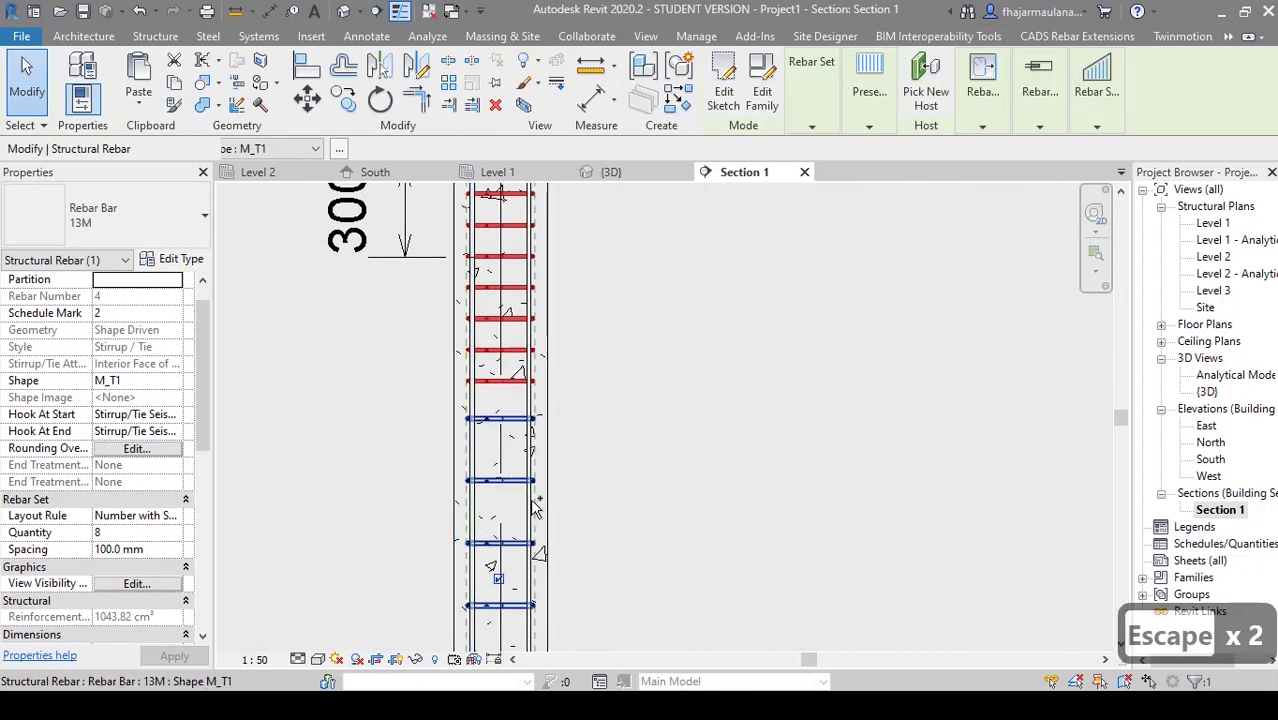
pyautogui.keyDown('ctrl'); pyautogui.click(532, 420); pyautogui.keyUp('ctrl')
pyautogui.moveTo(604, 640); pyautogui.dragTo(640, 391, button='middle')
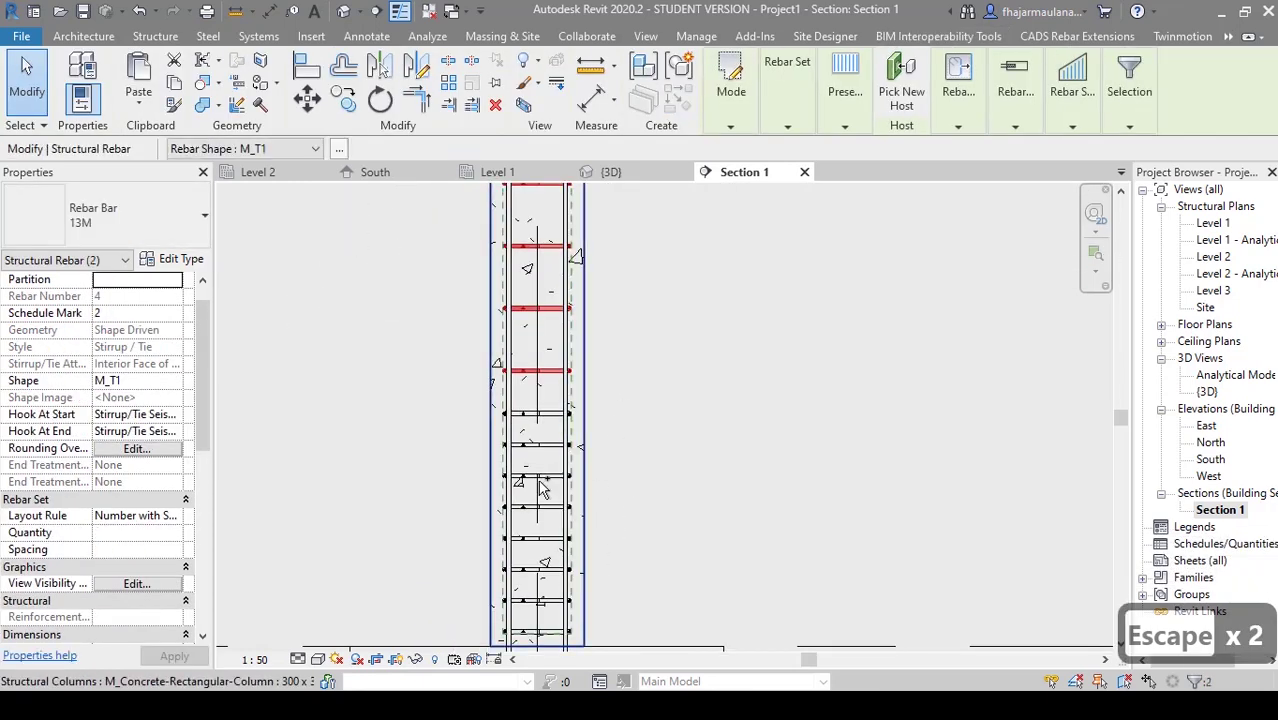
pyautogui.click(140, 230)
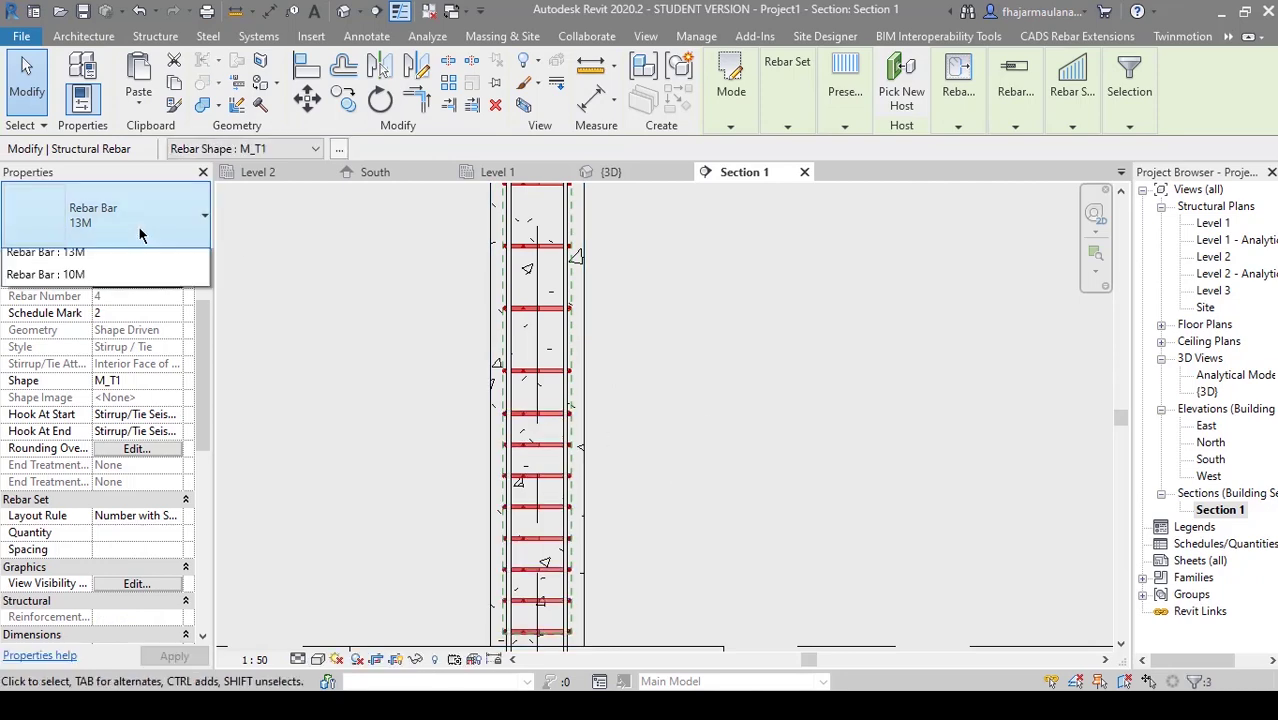
pyautogui.click(46, 303)
pyautogui.moveTo(665, 534); pyautogui.dragTo(683, 458, button='middle')
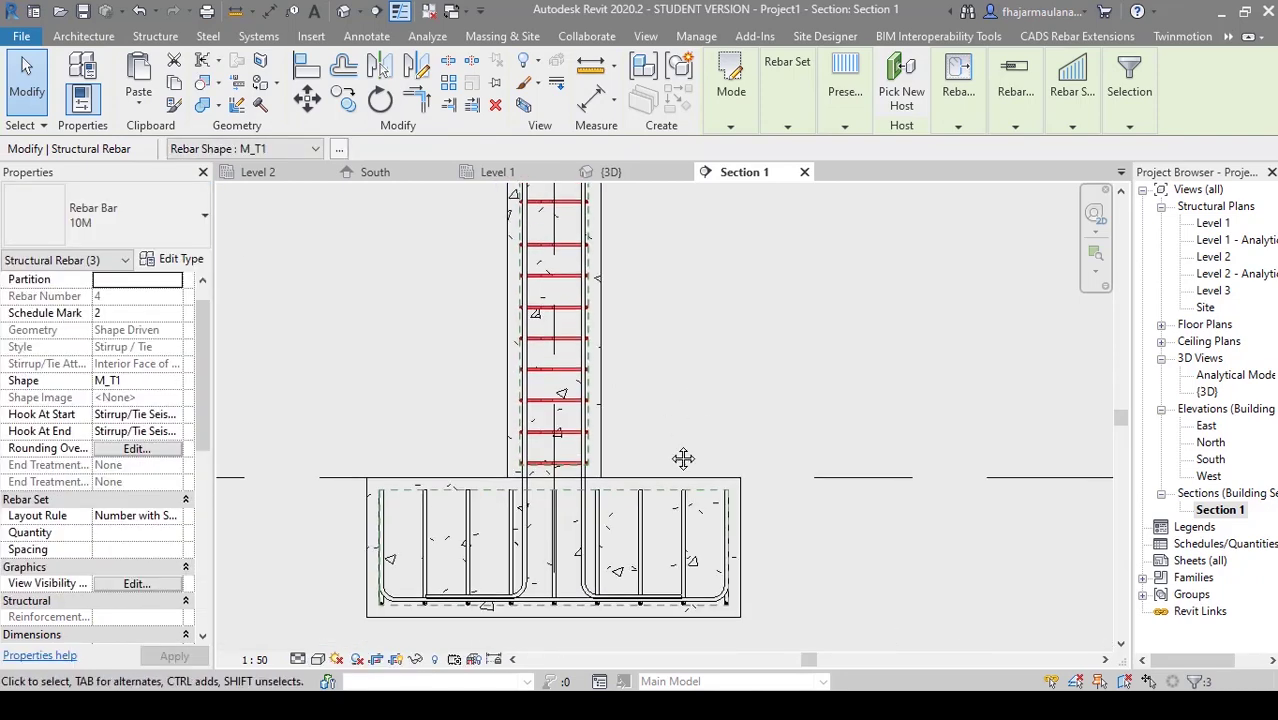
pyautogui.scroll(3, 683, 458)
pyautogui.press('Escape')
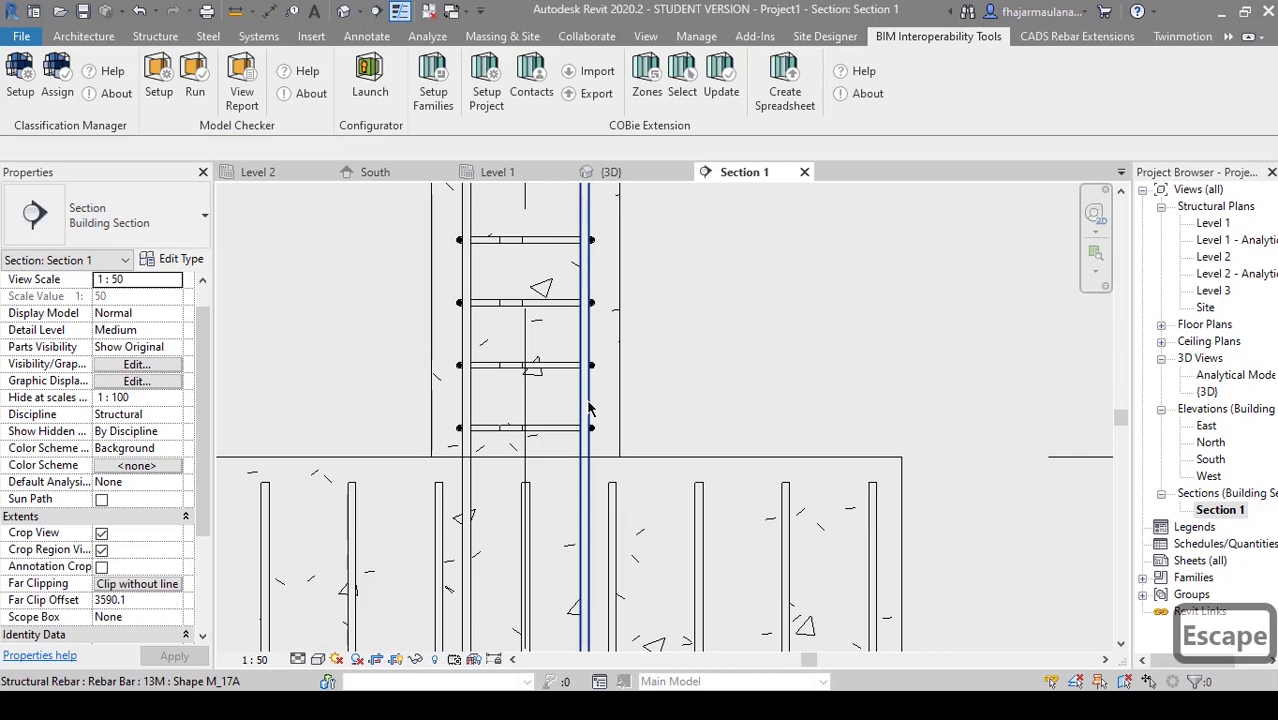
# - Check the bar type of the column's main bars and the footing's U-shaped bars
pyautogui.click(588, 408)
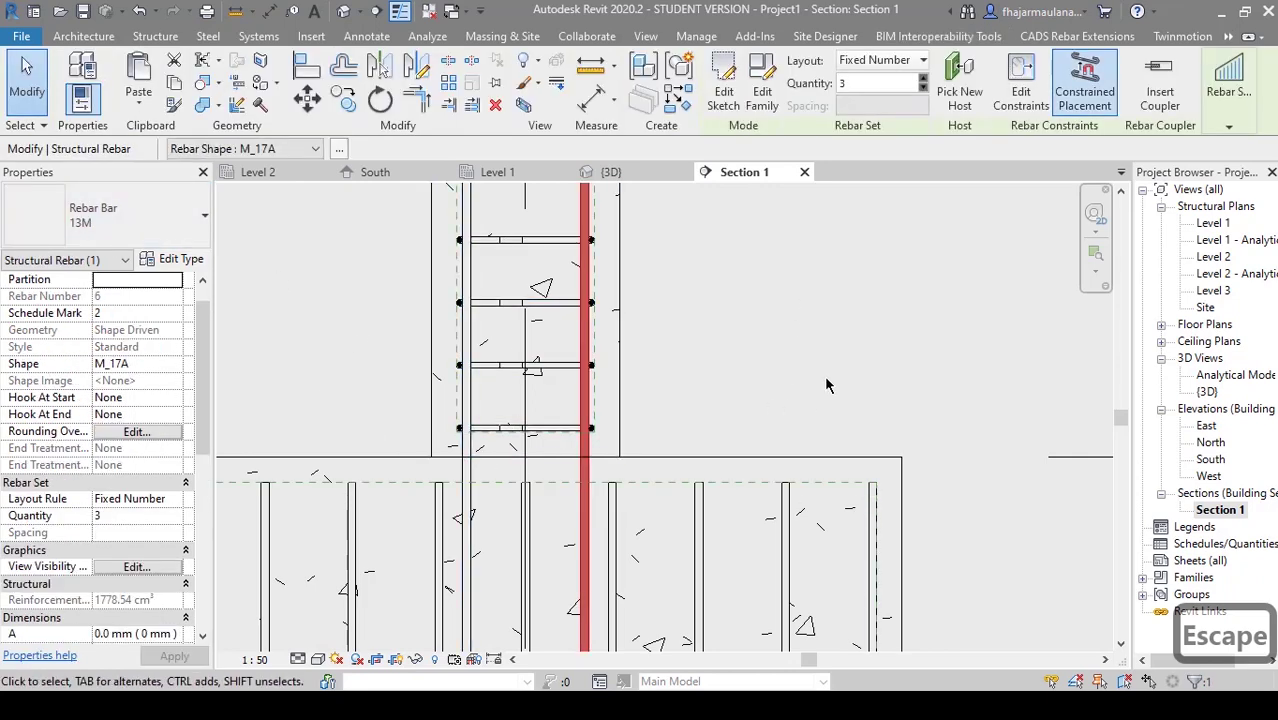
pyautogui.press('Escape')
pyautogui.click(529, 490)
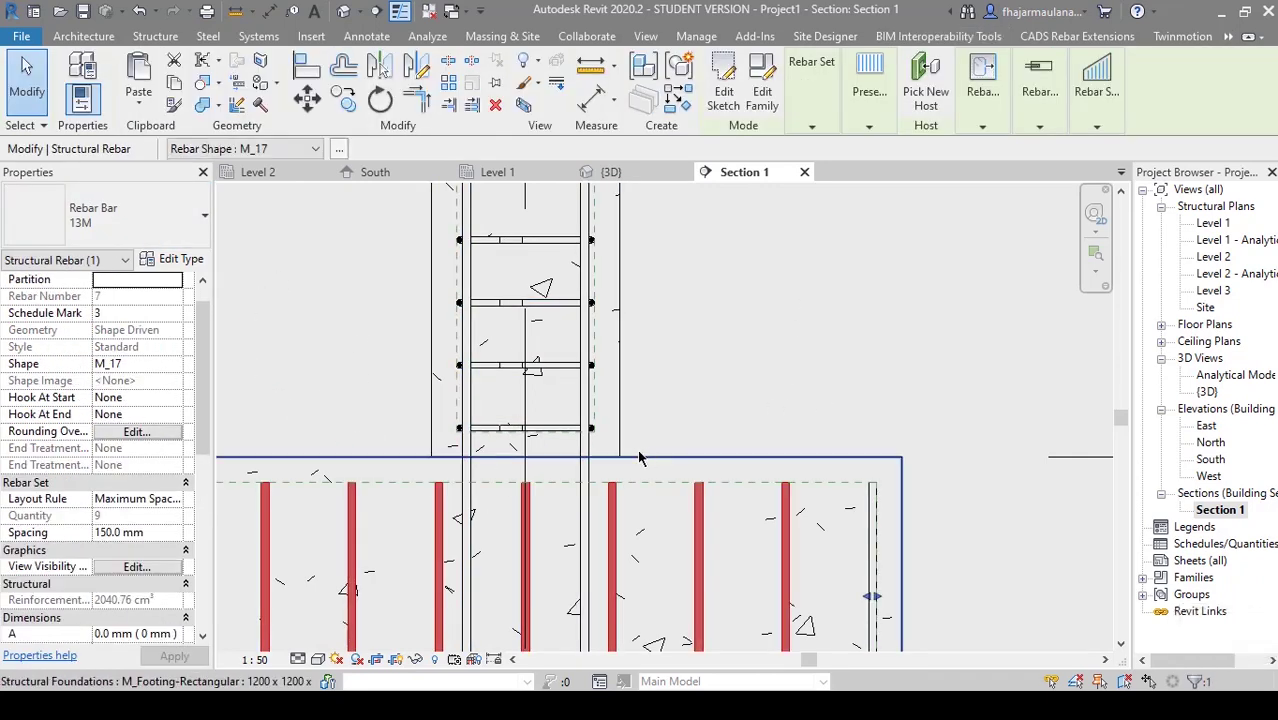
pyautogui.scroll(-3, 524, 458)
pyautogui.press('Escape')
pyautogui.scroll(-5, 626, 486)
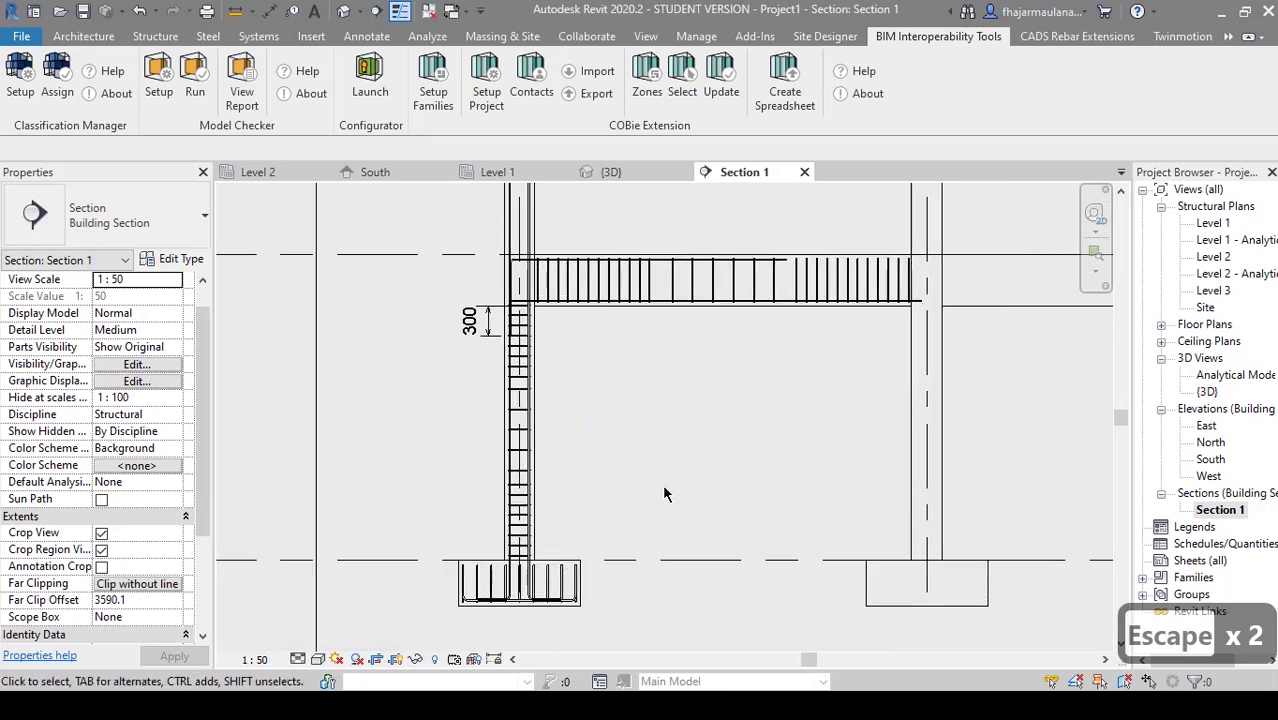
pyautogui.press('Escape')
pyautogui.scroll(-2, 602, 437)
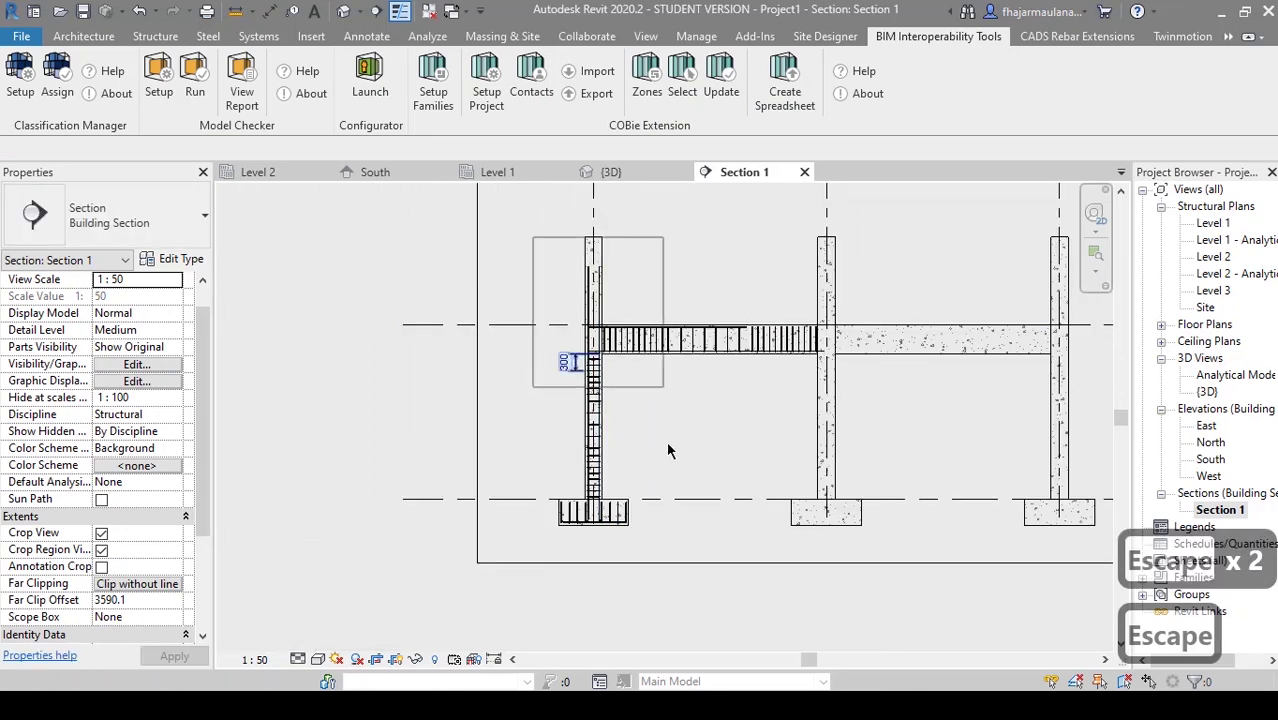
# - Copy only the structural rebar of the reinforced column and footing to the other two columns and footings, using multiple copies
pyautogui.moveTo(667, 443); pyautogui.dragTo(642, 544)
pyautogui.scroll(3, 682, 416)
pyautogui.moveTo(690, 389); pyautogui.dragTo(664, 406, button='middle')
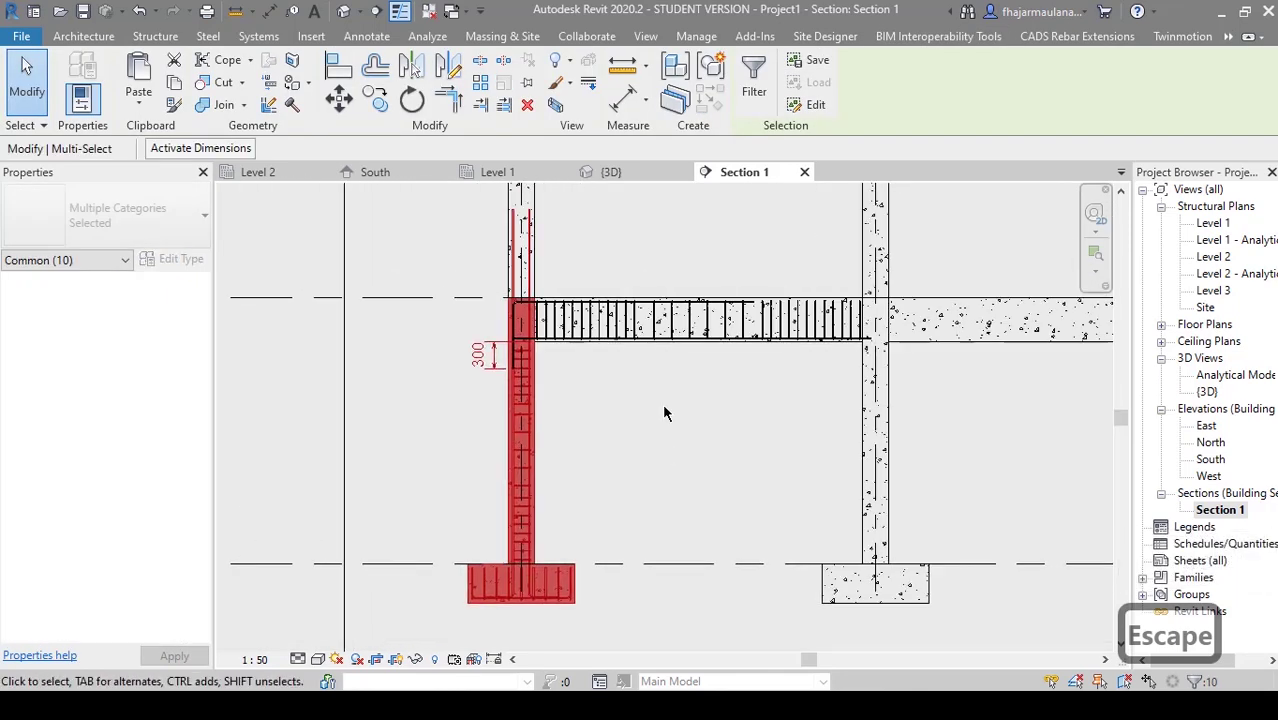
pyautogui.click(754, 80)
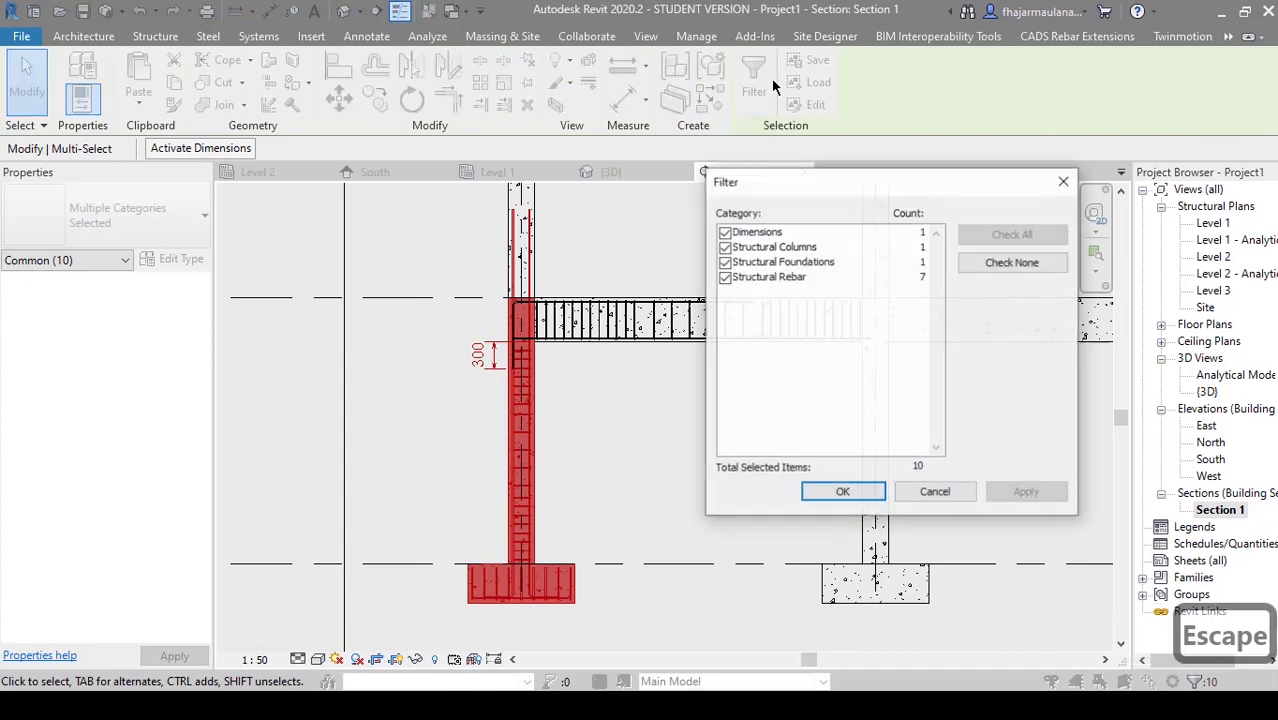
pyautogui.click(1012, 262)
pyautogui.click(724, 277)
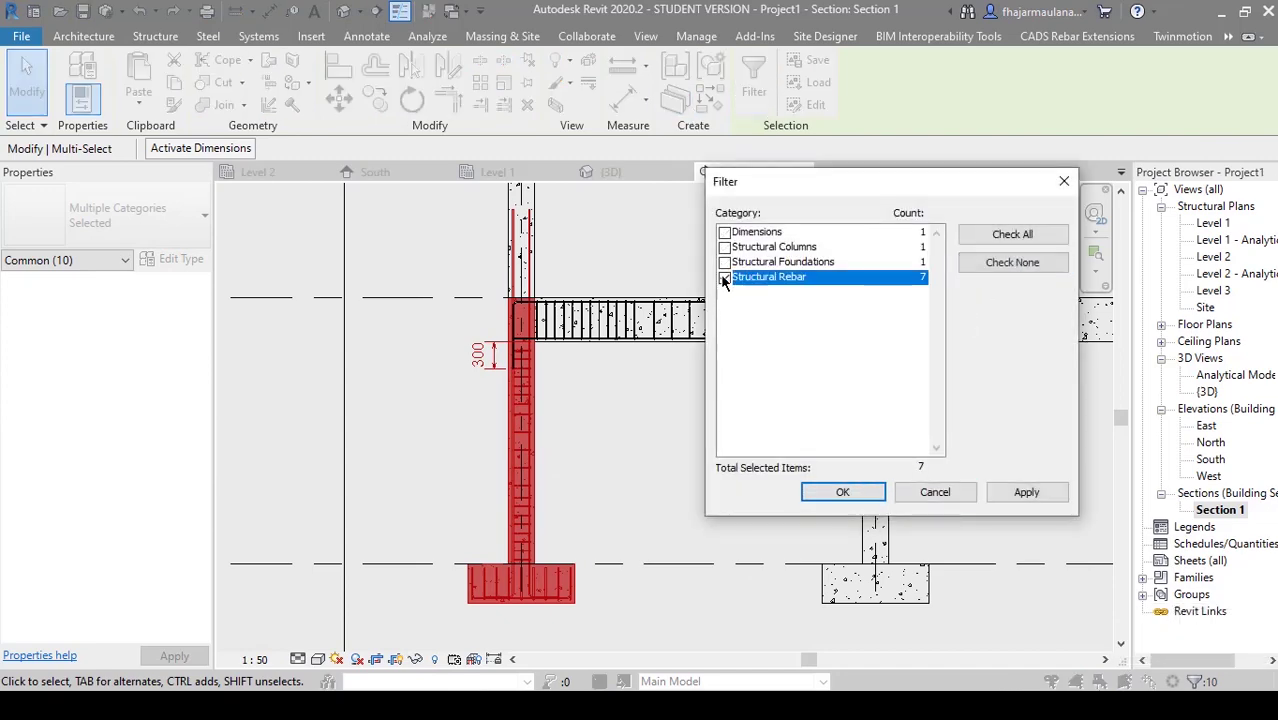
pyautogui.click(842, 492)
pyautogui.scroll(3, 591, 514)
pyautogui.moveTo(591, 514); pyautogui.dragTo(659, 373, button='middle')
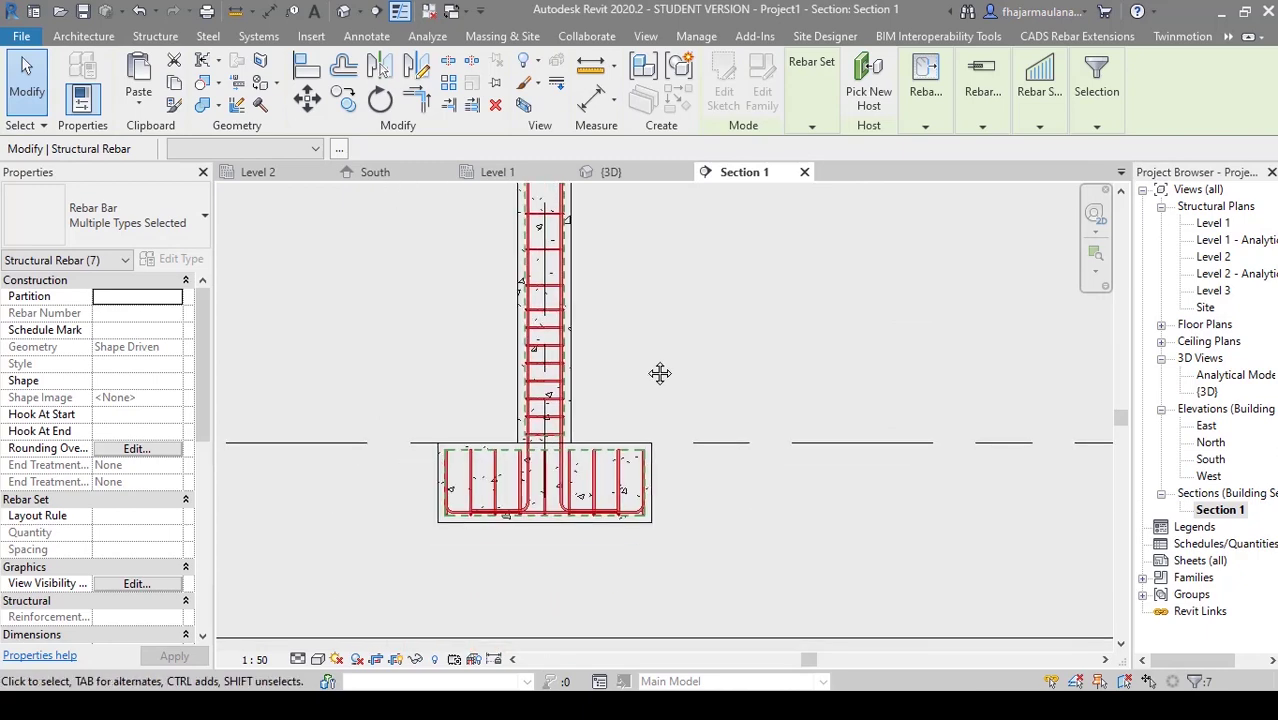
pyautogui.press('c')
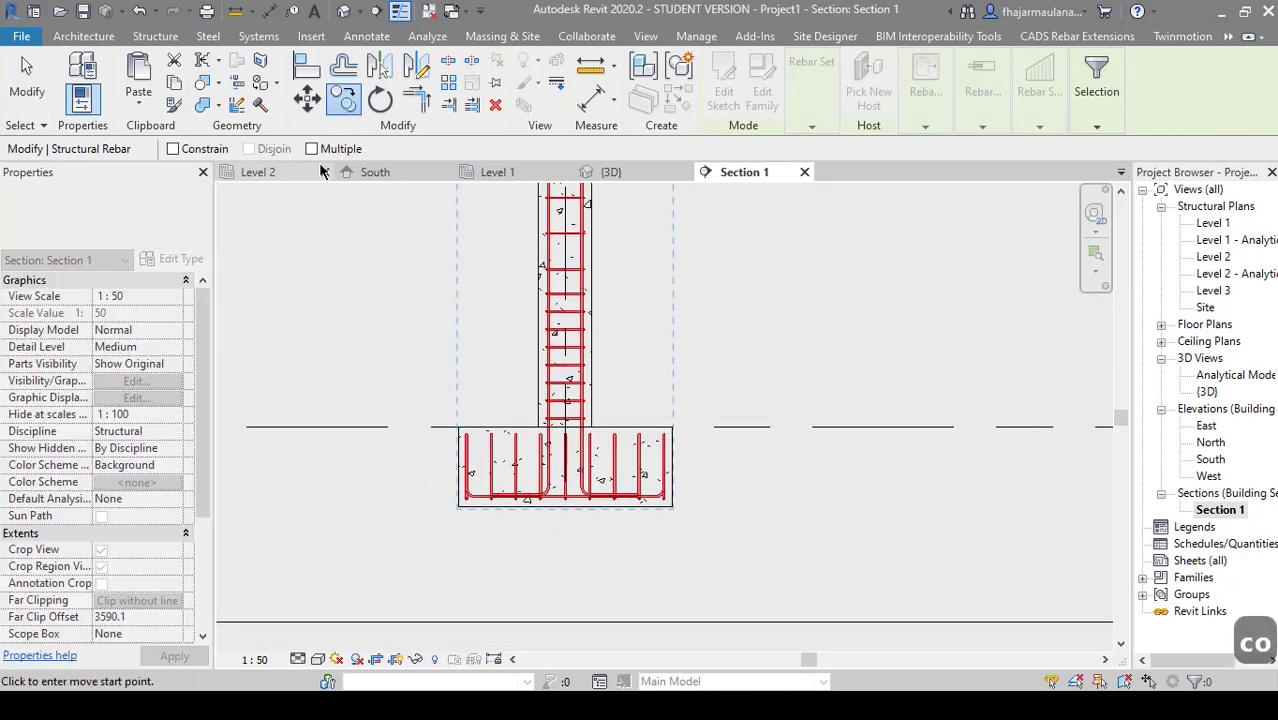
pyautogui.click(457, 507)
pyautogui.moveTo(922, 505); pyautogui.dragTo(402, 496, button='middle')
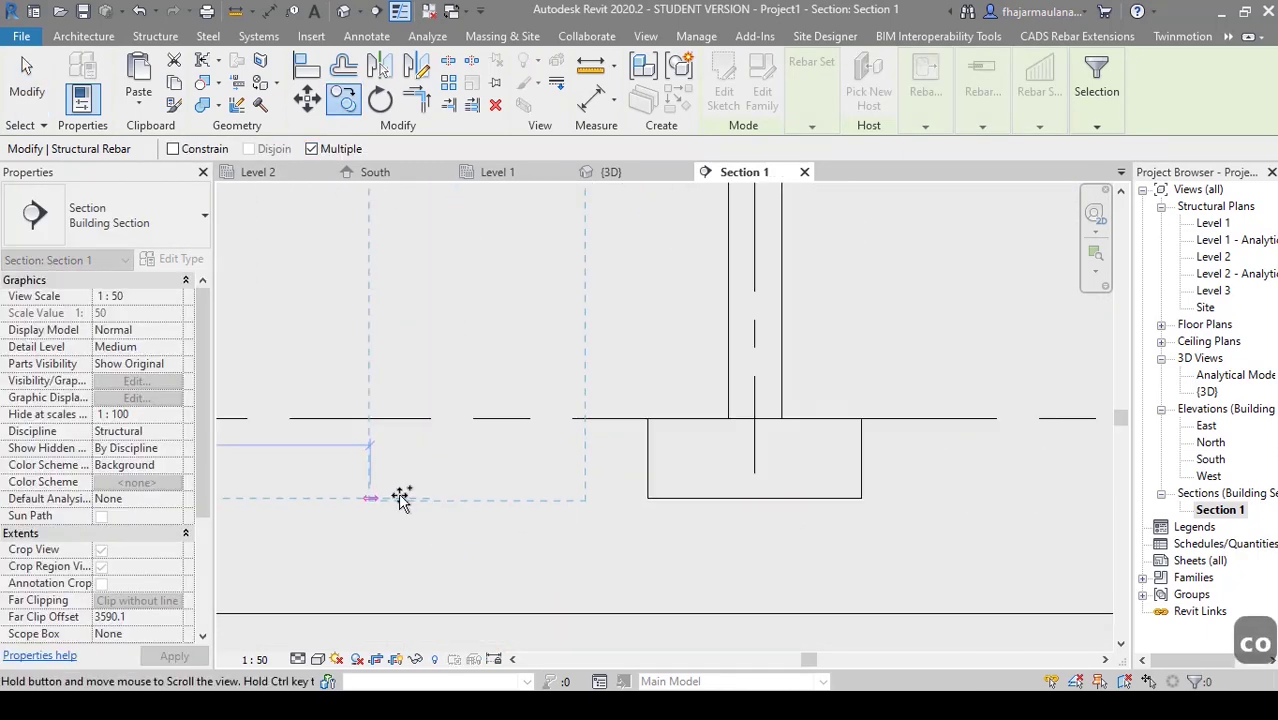
pyautogui.scroll(-3, 648, 499)
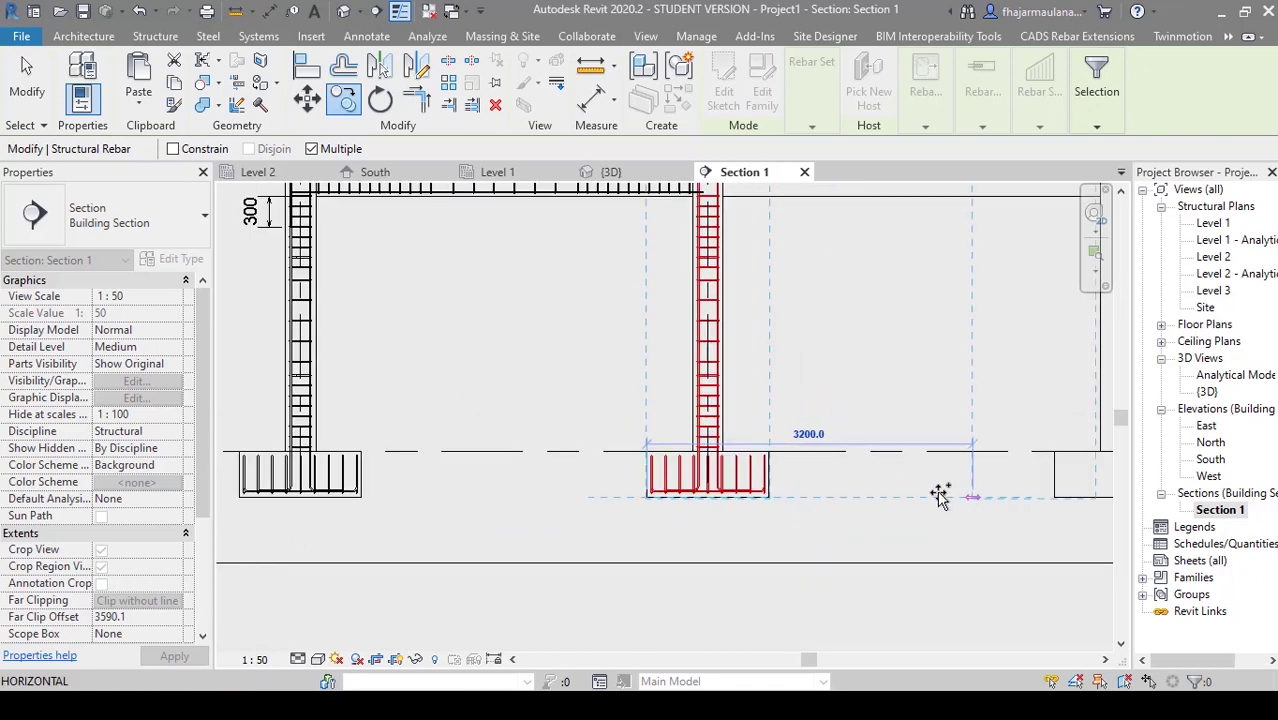
pyautogui.click(679, 496)
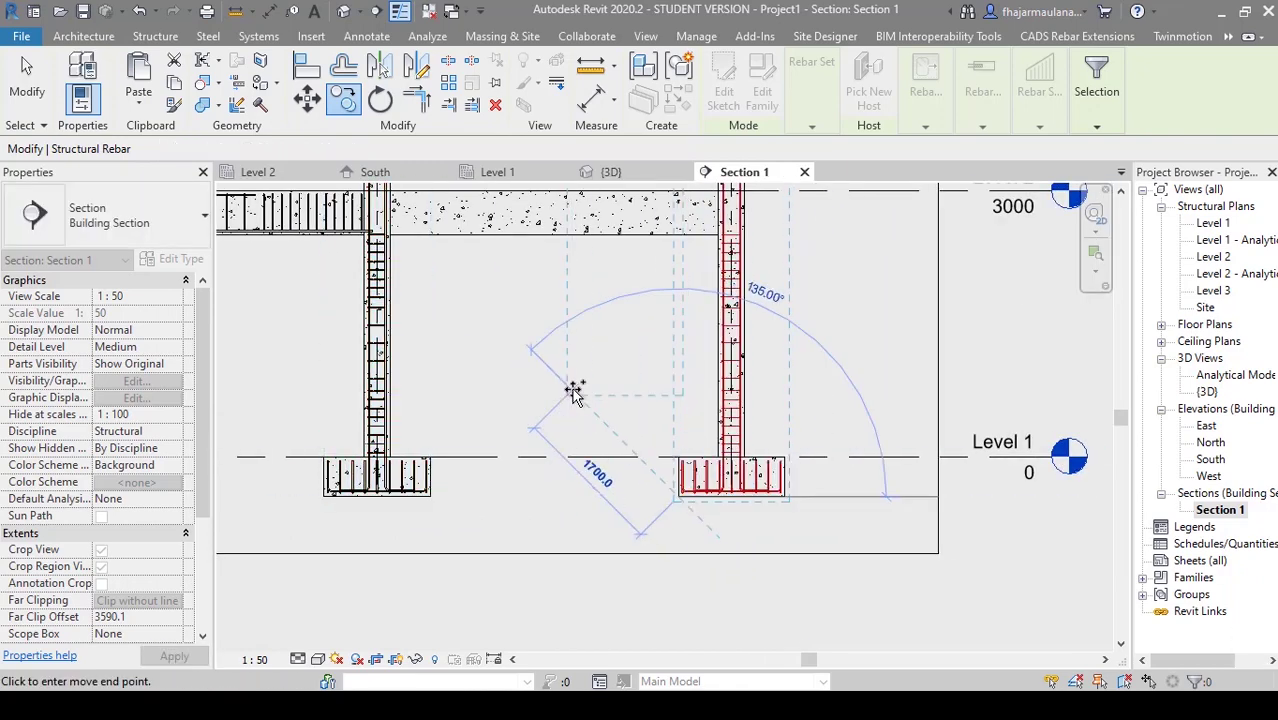
pyautogui.moveTo(573, 391); pyautogui.dragTo(738, 471, button='middle')
pyautogui.press('Escape')
pyautogui.press('Escape')
# - Mirror a copy of only the first beam's structural rebar about grid 2 into the second beam
pyautogui.scroll(-3, 520, 449)
pyautogui.moveTo(516, 450); pyautogui.dragTo(641, 446, button='middle')
pyautogui.scroll(-2, 580, 450)
pyautogui.scroll(1, 543, 411)
pyautogui.moveTo(446, 323); pyautogui.dragTo(737, 404)
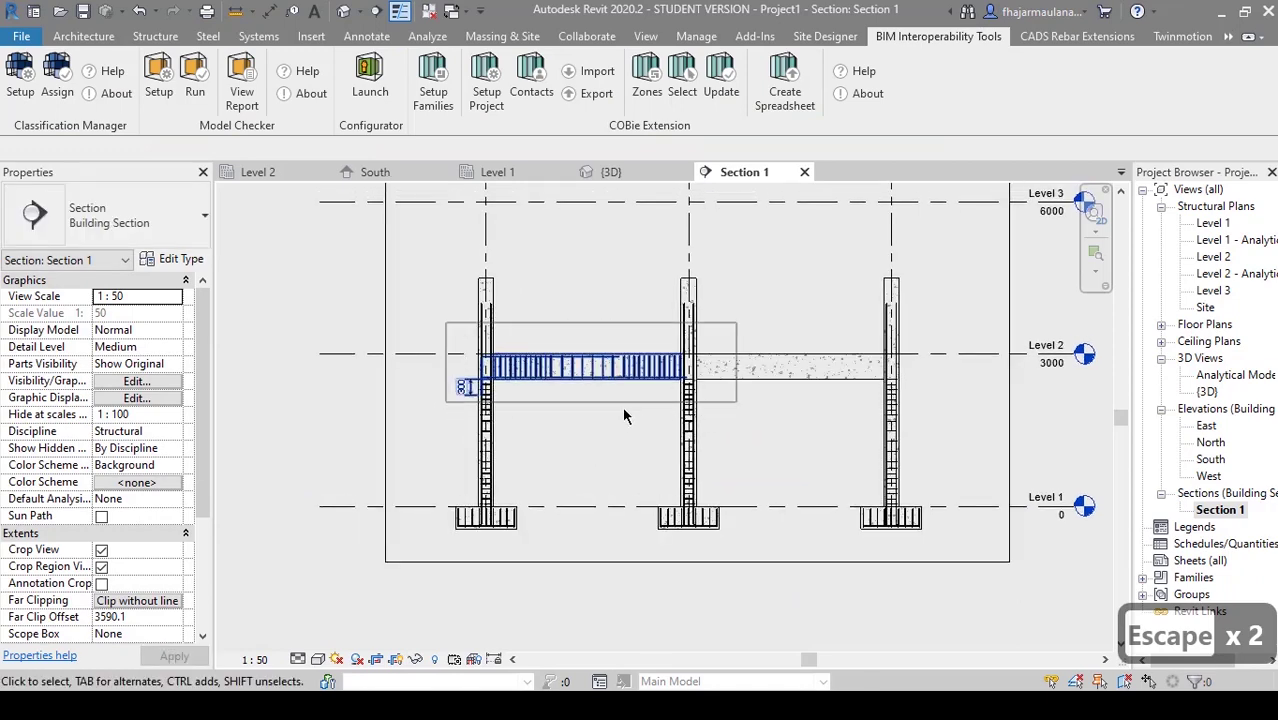
pyautogui.scroll(3, 624, 416)
pyautogui.click(752, 90)
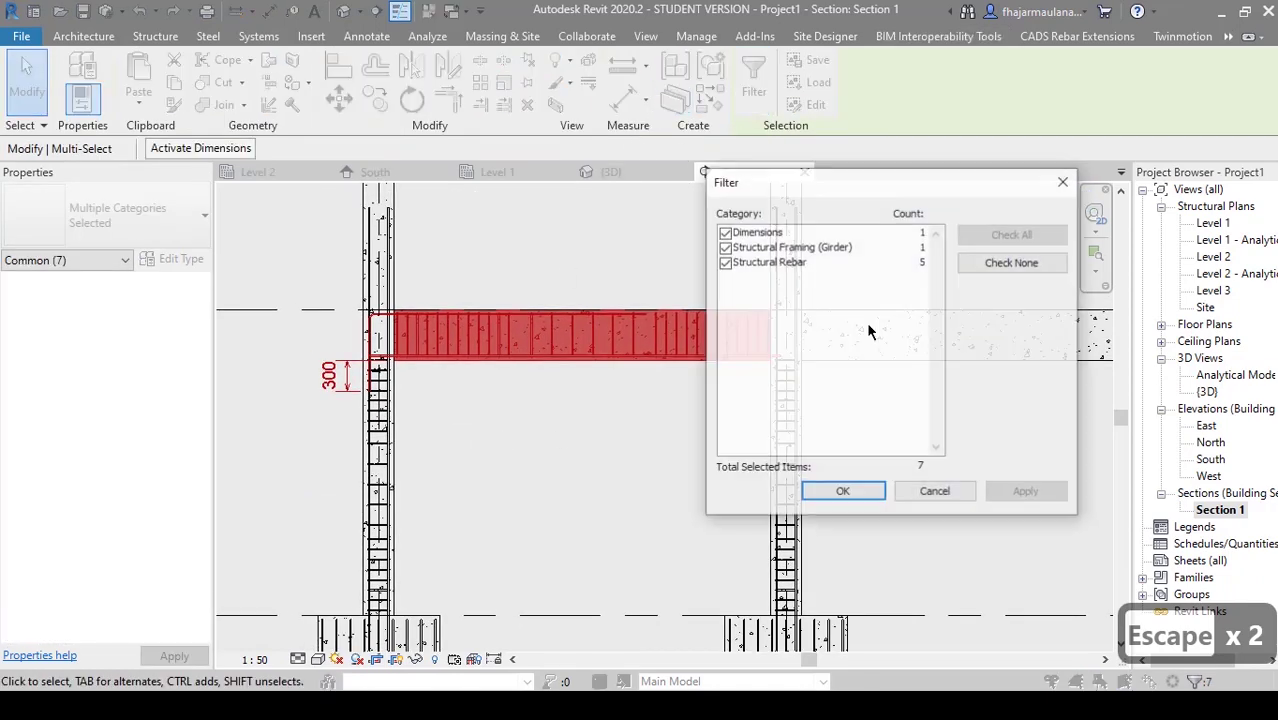
pyautogui.click(843, 493)
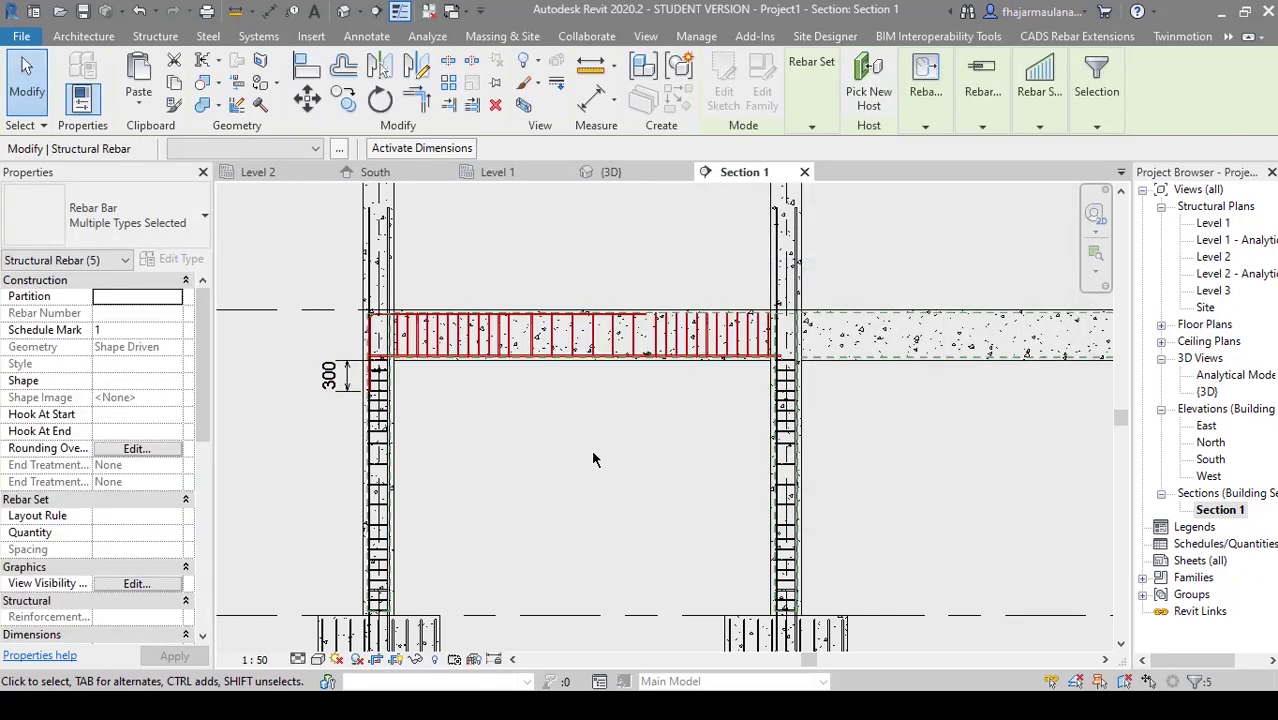
pyautogui.moveTo(593, 459); pyautogui.dragTo(556, 498, button='middle')
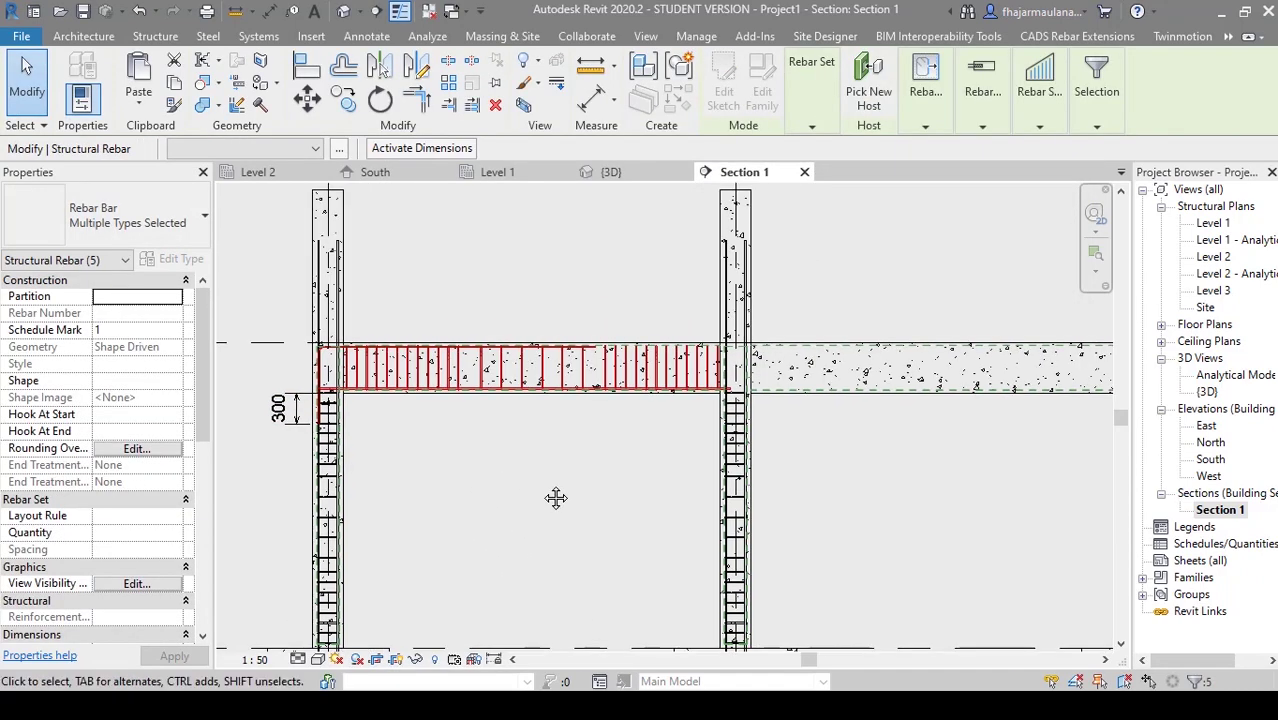
pyautogui.press('m')
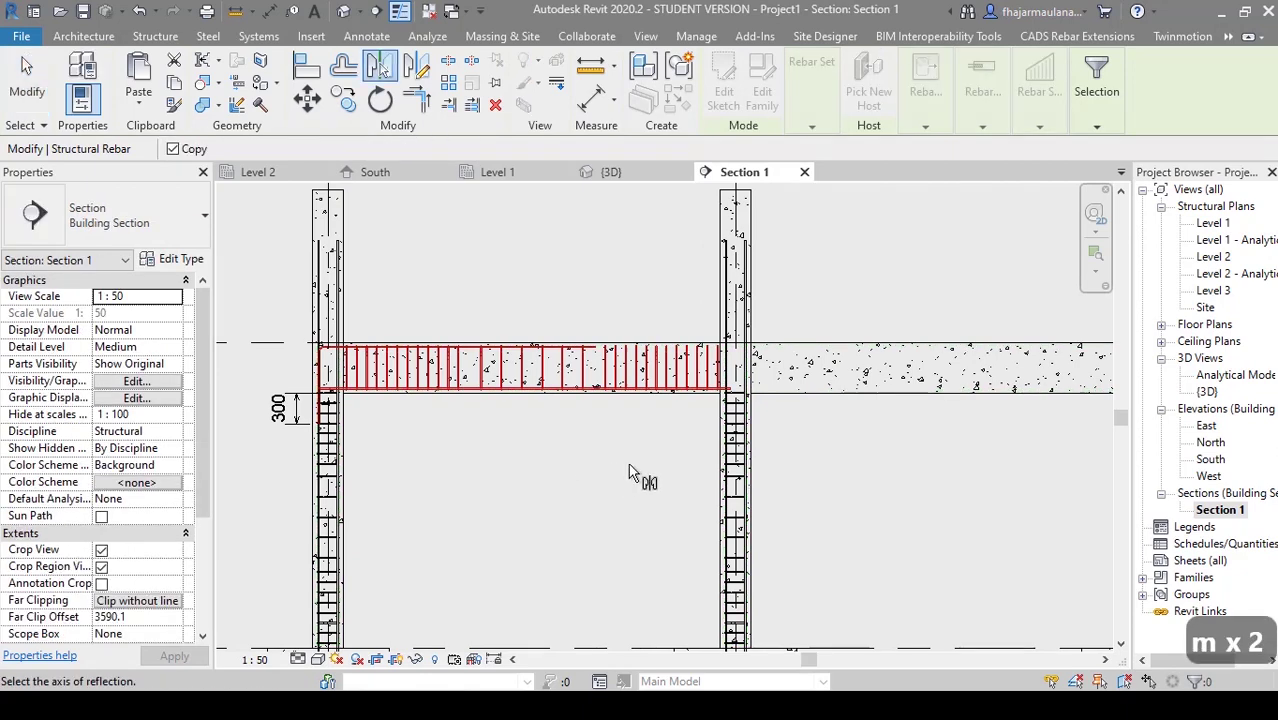
pyautogui.scroll(-2, 629, 472)
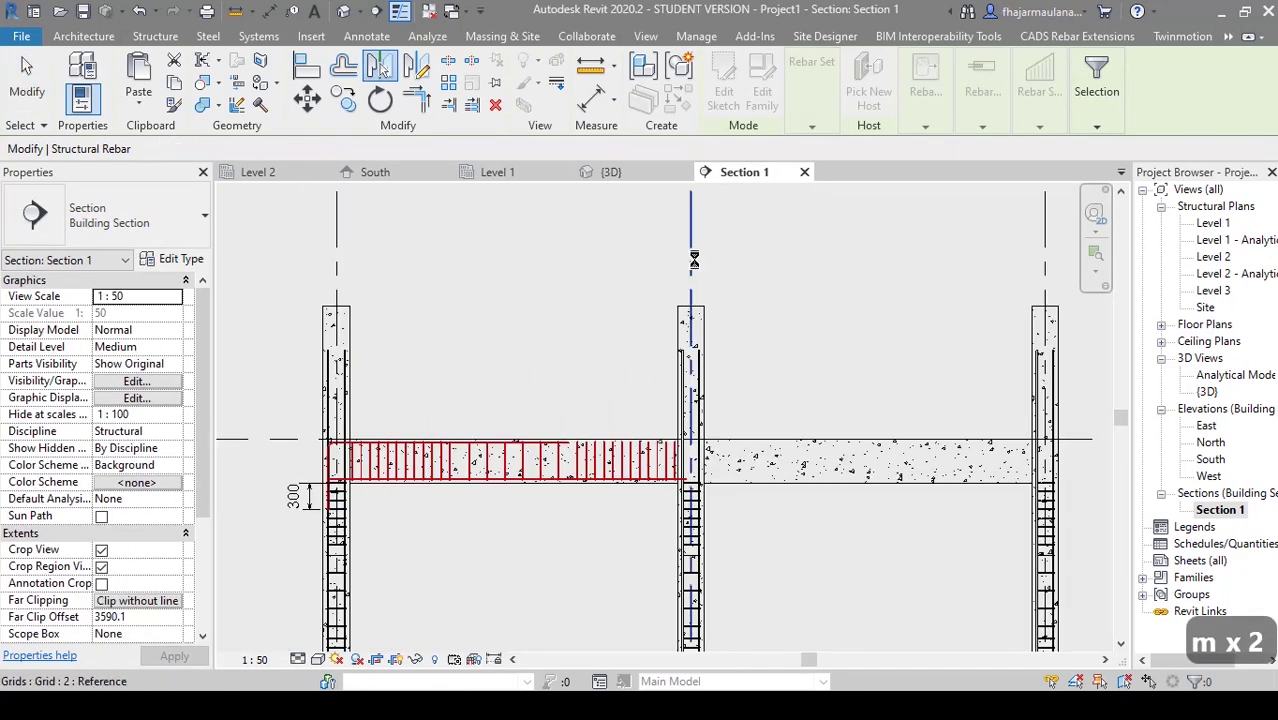
pyautogui.press('Escape')
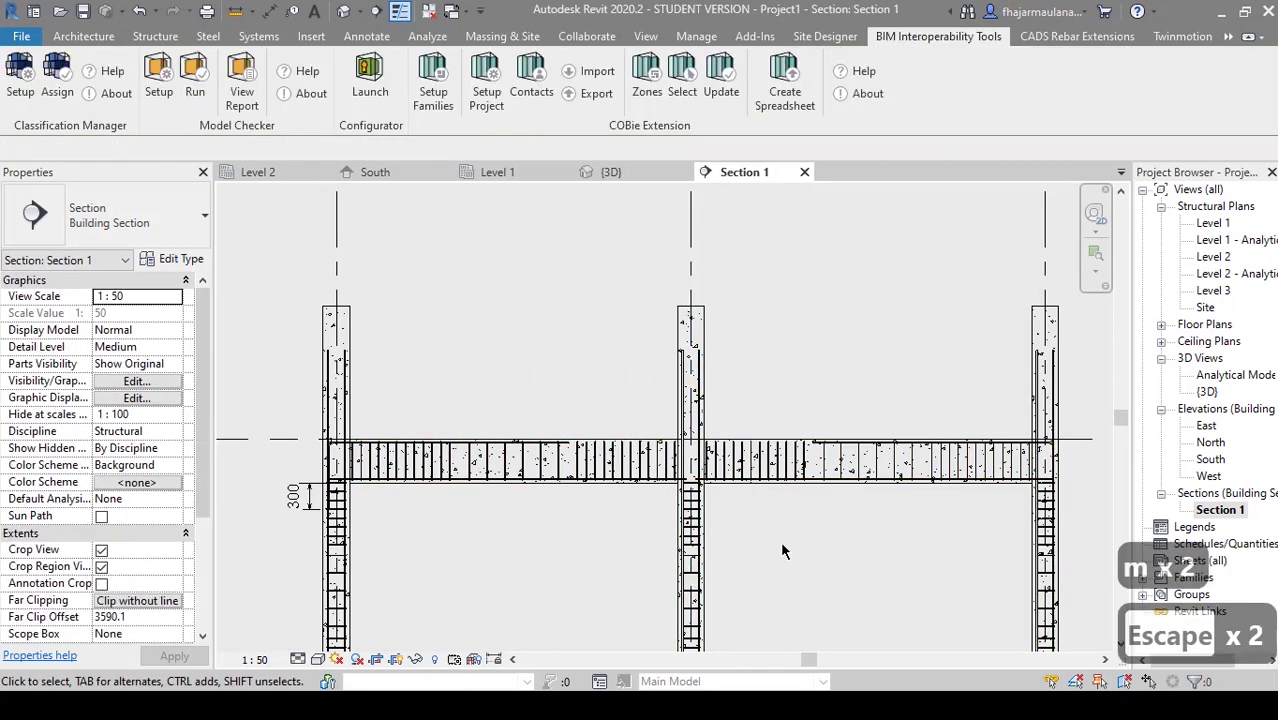
# - Examine the top and bottom bars and stirrups of both beams around the middle column
pyautogui.scroll(3, 781, 542)
pyautogui.scroll(1, 722, 521)
pyautogui.moveTo(890, 484)
pyautogui.mouseDown(button='middle')
pyautogui.moveTo(722, 521)
pyautogui.moveTo(894, 461)
pyautogui.mouseUp(button='middle')
pyautogui.scroll(-2, 720, 522)
pyautogui.scroll(-3, 894, 468)
pyautogui.moveTo(709, 524); pyautogui.dragTo(550, 546, button='middle')
pyautogui.scroll(2, 585, 465)
pyautogui.scroll(2, 552, 470)
pyautogui.press('Escape')
pyautogui.scroll(2, 602, 452)
pyautogui.moveTo(602, 452); pyautogui.dragTo(565, 554, button='middle')
pyautogui.scroll(1, 499, 398)
pyautogui.scroll(1, 500, 398)
pyautogui.scroll(1, 500, 398)
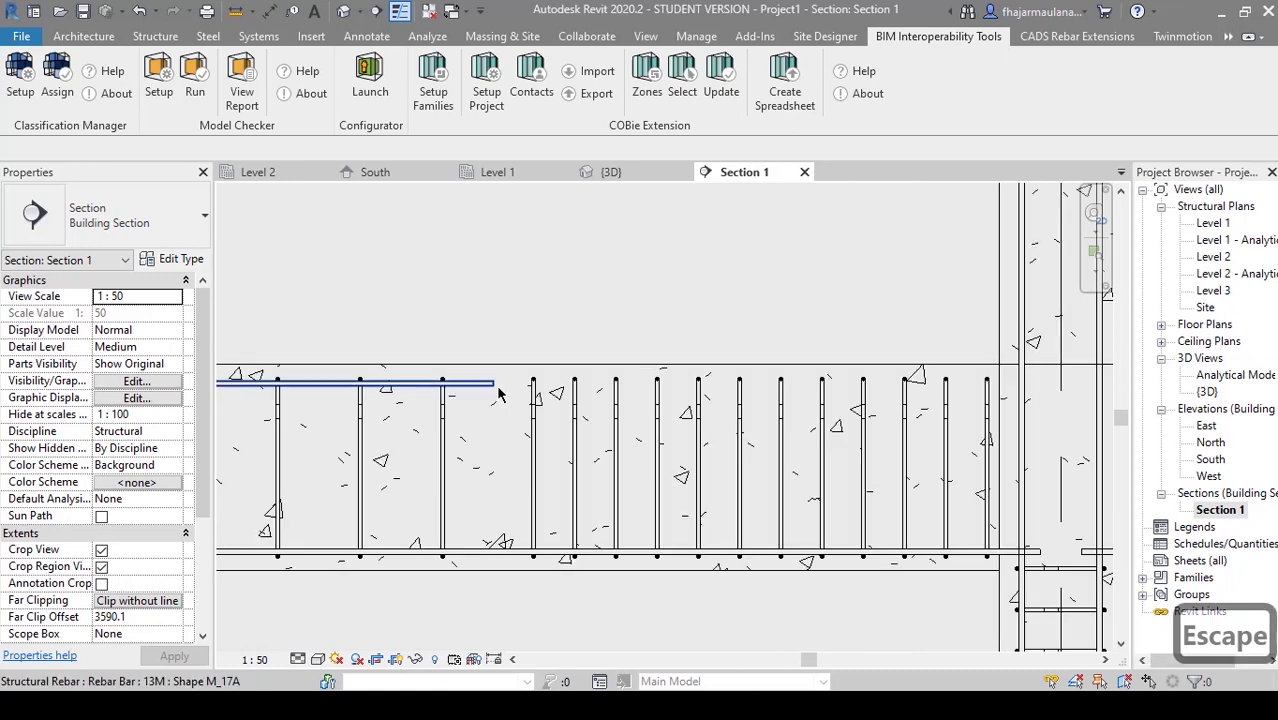
pyautogui.moveTo(511, 387); pyautogui.dragTo(493, 384, button='middle')
pyautogui.scroll(-1, 490, 386)
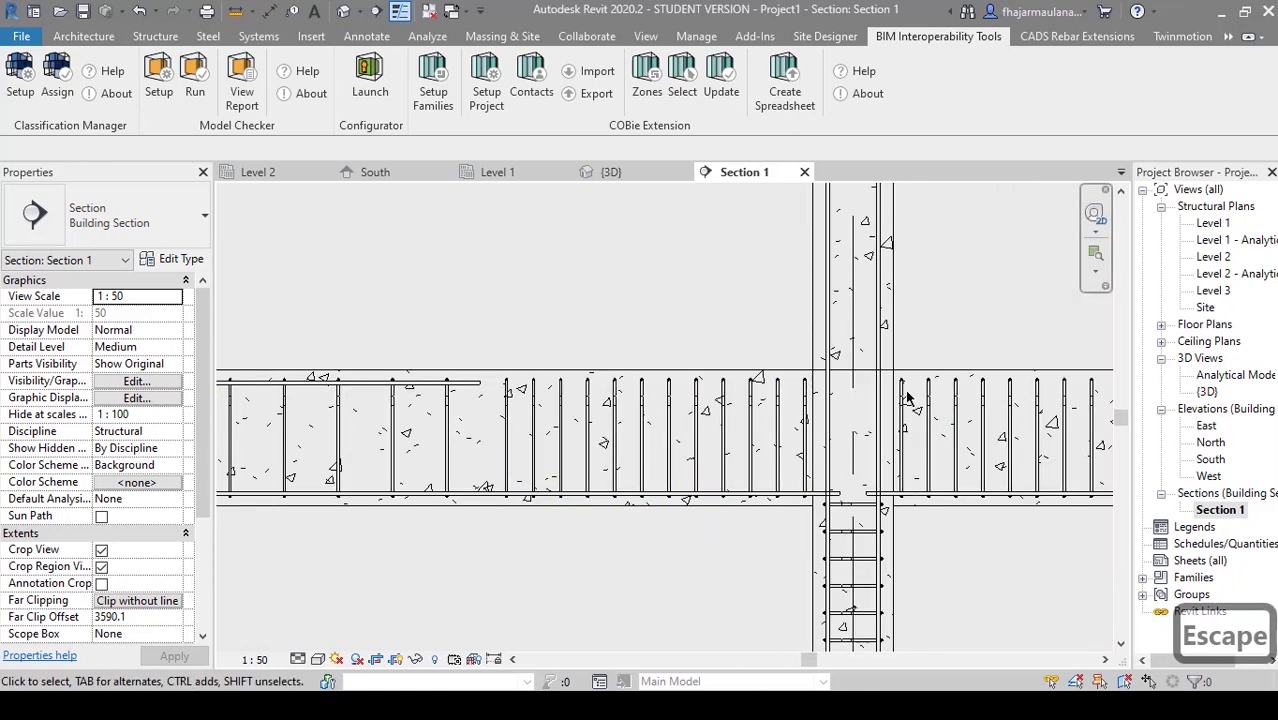
pyautogui.click(508, 375)
pyautogui.click(1212, 90)
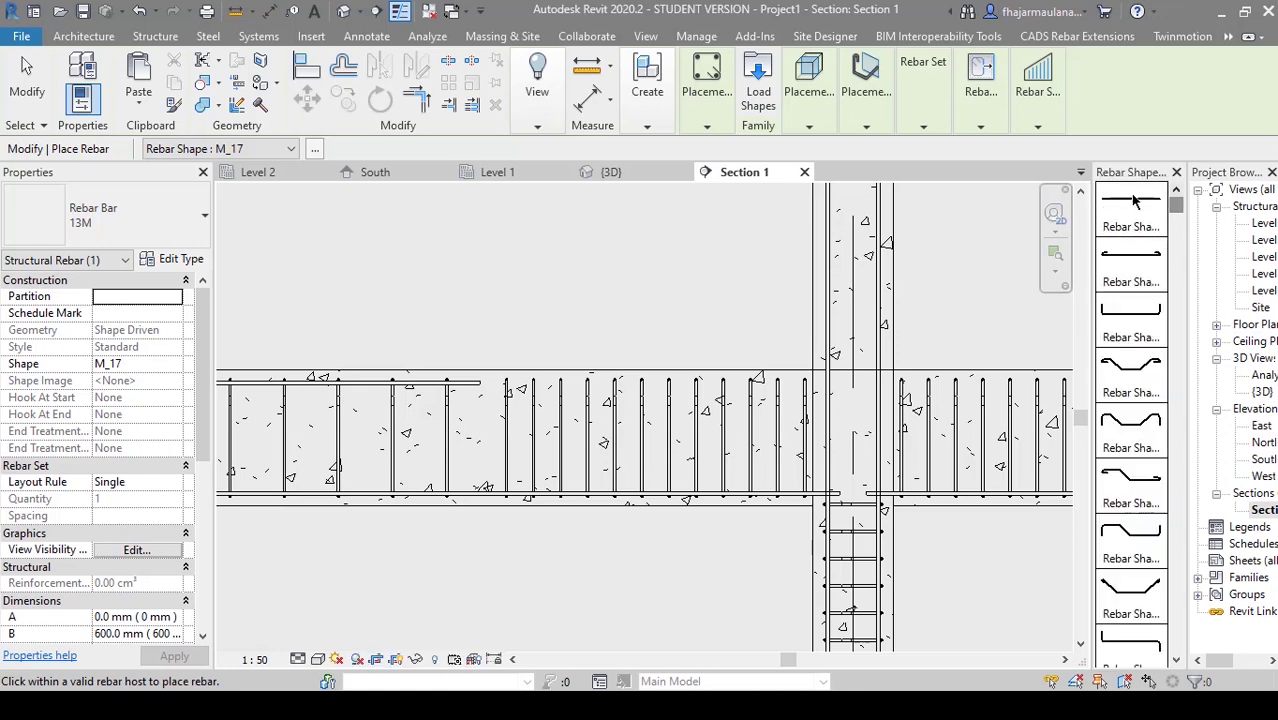
pyautogui.scroll(2, 580, 402)
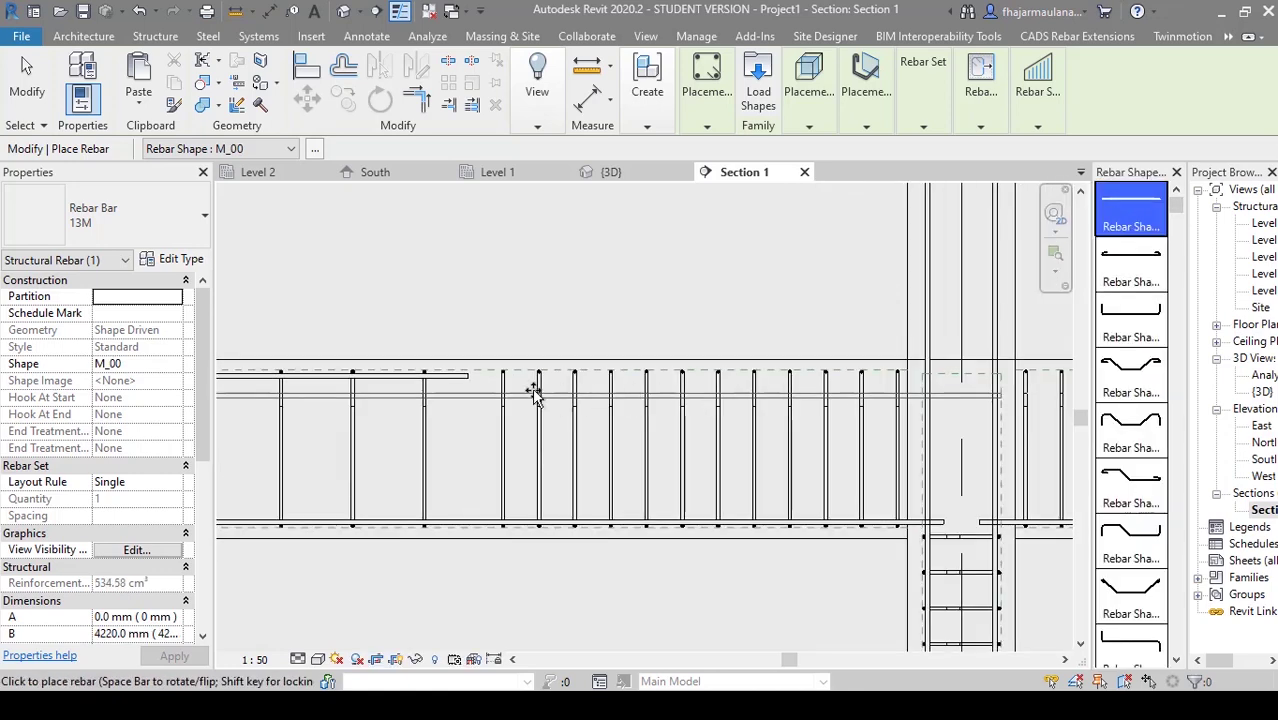
pyautogui.scroll(-2, 553, 408)
pyautogui.scroll(2, 542, 389)
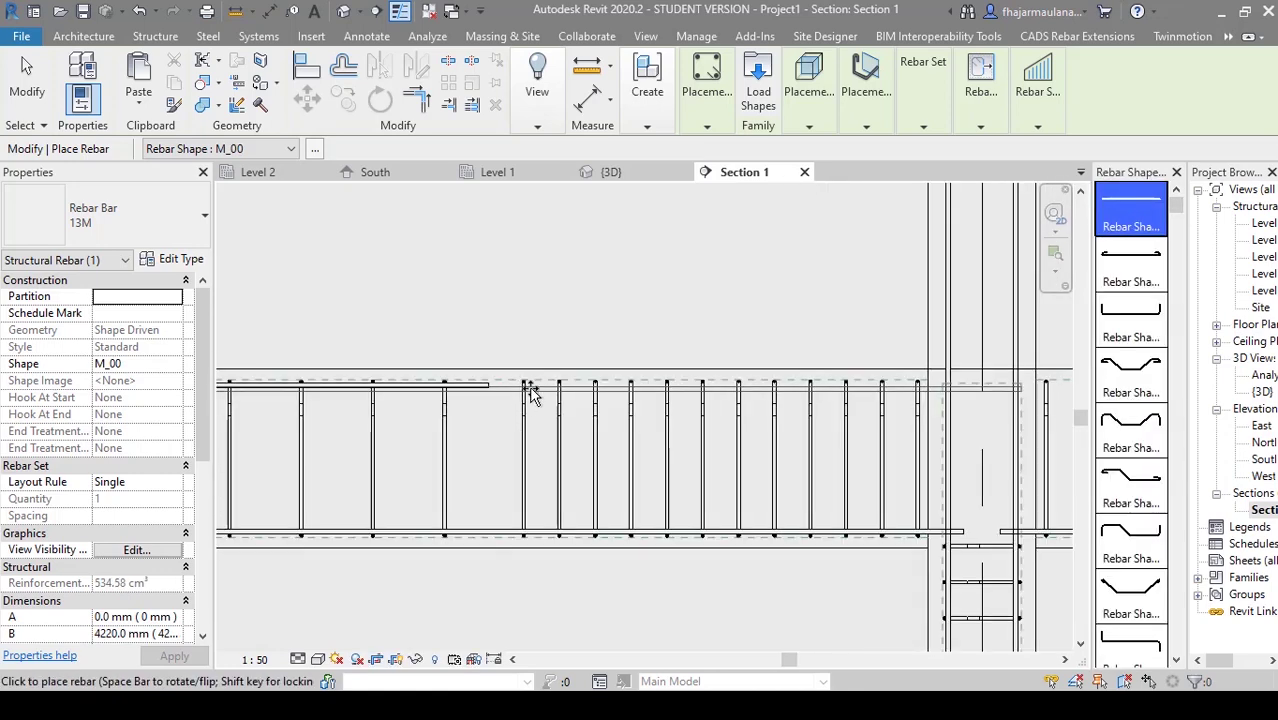
# - Sketch a straight rebar about 2754 mm long, hosted by the first beam, between the two beams' top-bar ends across the middle column
pyautogui.click(740, 176)
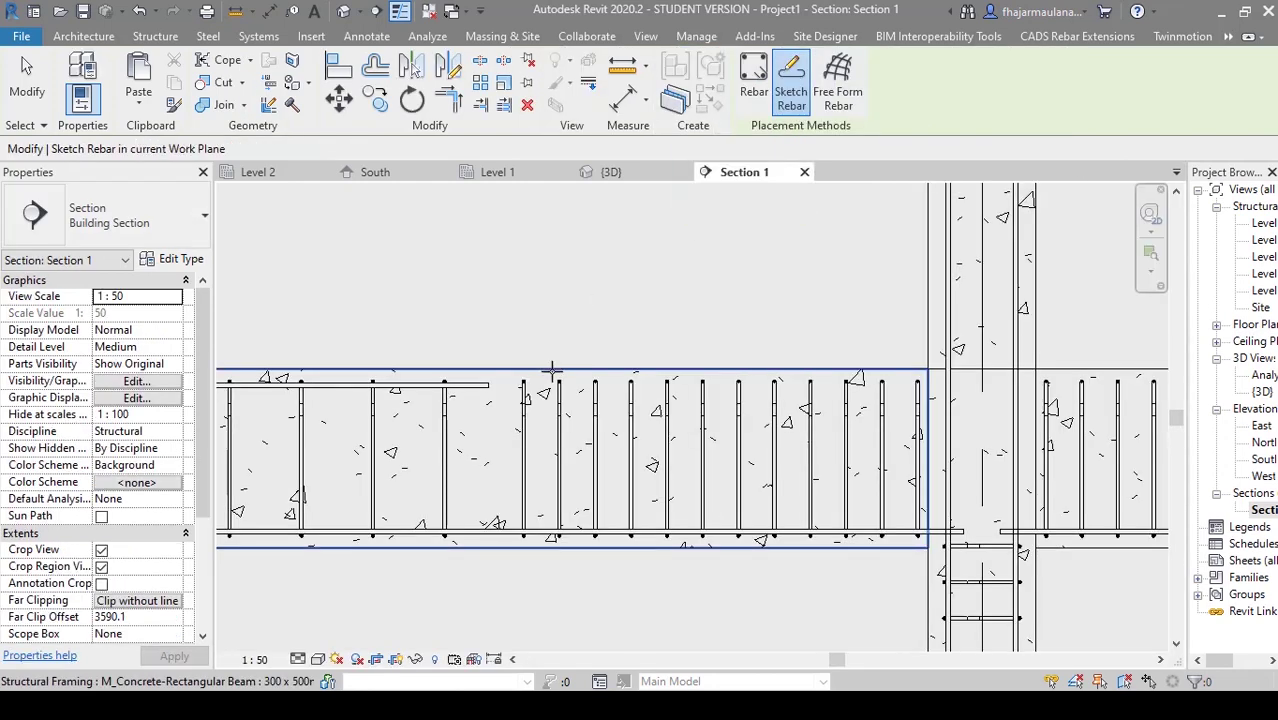
pyautogui.click(505, 414)
pyautogui.scroll(2, 496, 399)
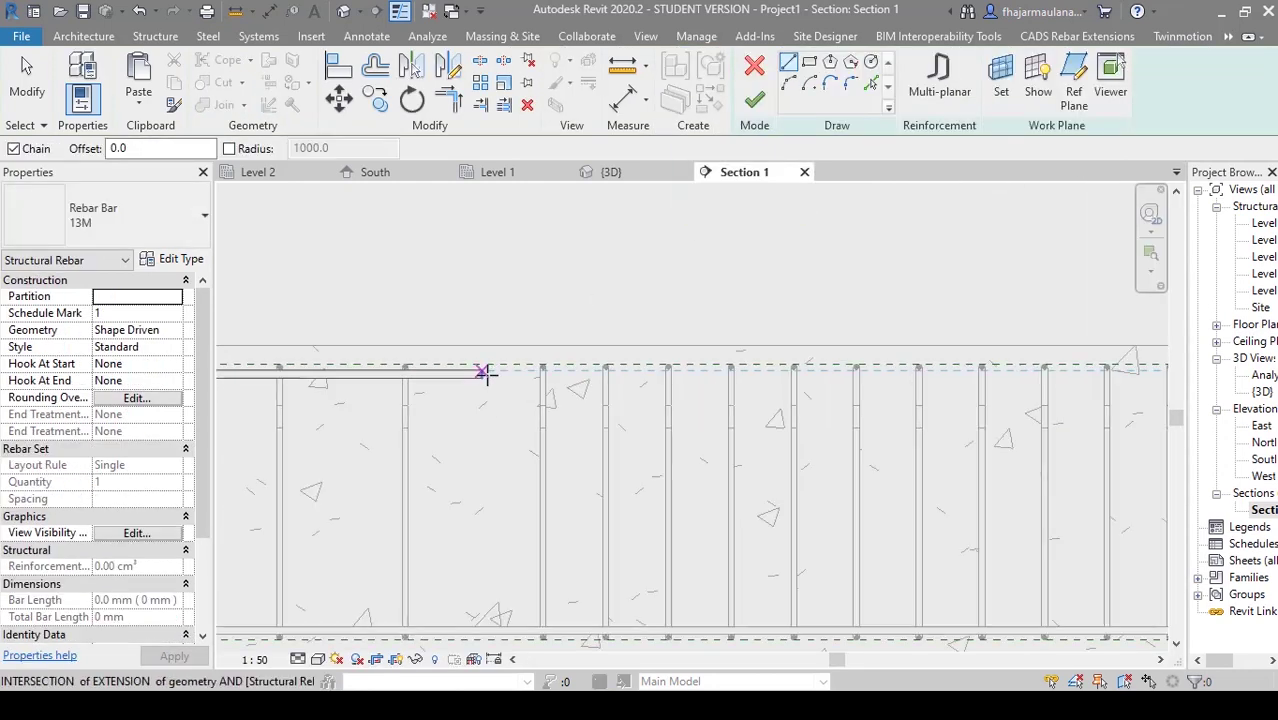
pyautogui.scroll(3, 483, 370)
pyautogui.click(468, 378)
pyautogui.scroll(-5, 728, 382)
pyautogui.moveTo(1080, 390); pyautogui.dragTo(520, 398, button='middle')
pyautogui.scroll(-2, 687, 377)
pyautogui.scroll(-2, 700, 380)
pyautogui.scroll(5, 903, 380)
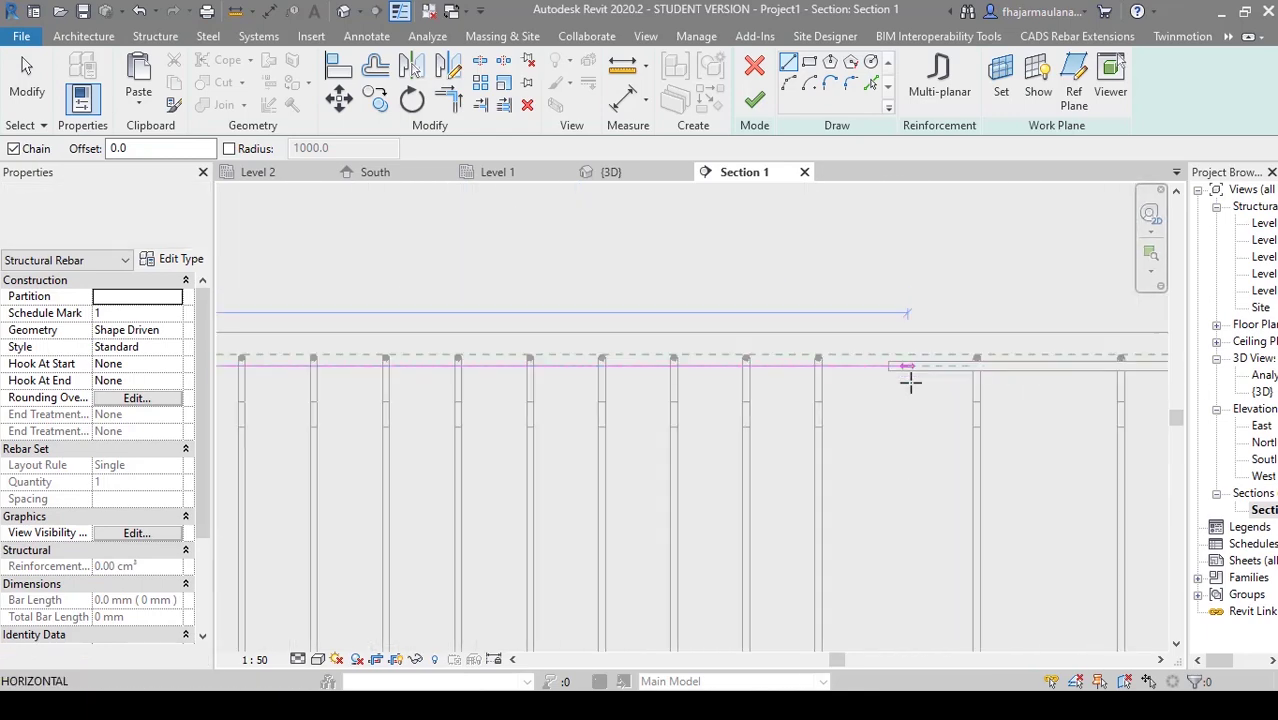
pyautogui.click(866, 349)
pyautogui.scroll(-5, 660, 430)
pyautogui.press('Escape')
pyautogui.press('Escape')
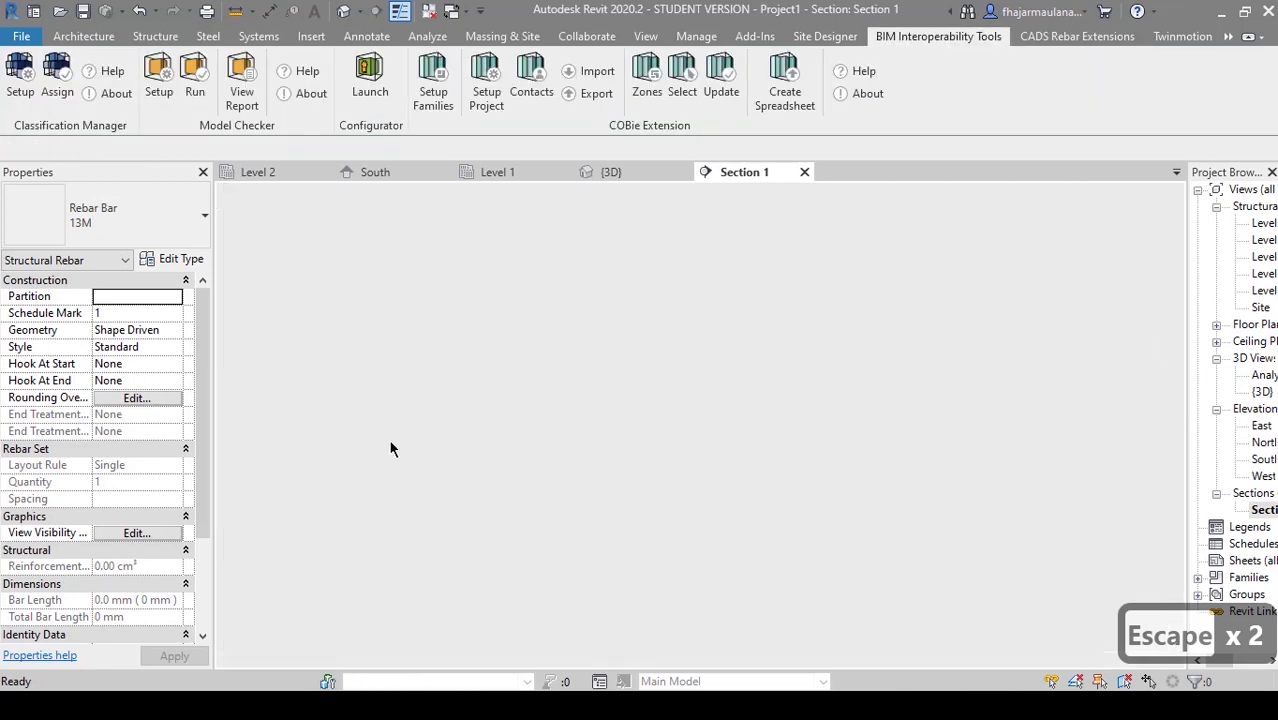
pyautogui.moveTo(371, 445); pyautogui.dragTo(401, 445, button='middle')
pyautogui.press('Escape')
pyautogui.press('Escape')
pyautogui.moveTo(782, 462); pyautogui.dragTo(542, 494, button='middle')
pyautogui.scroll(2, 641, 456)
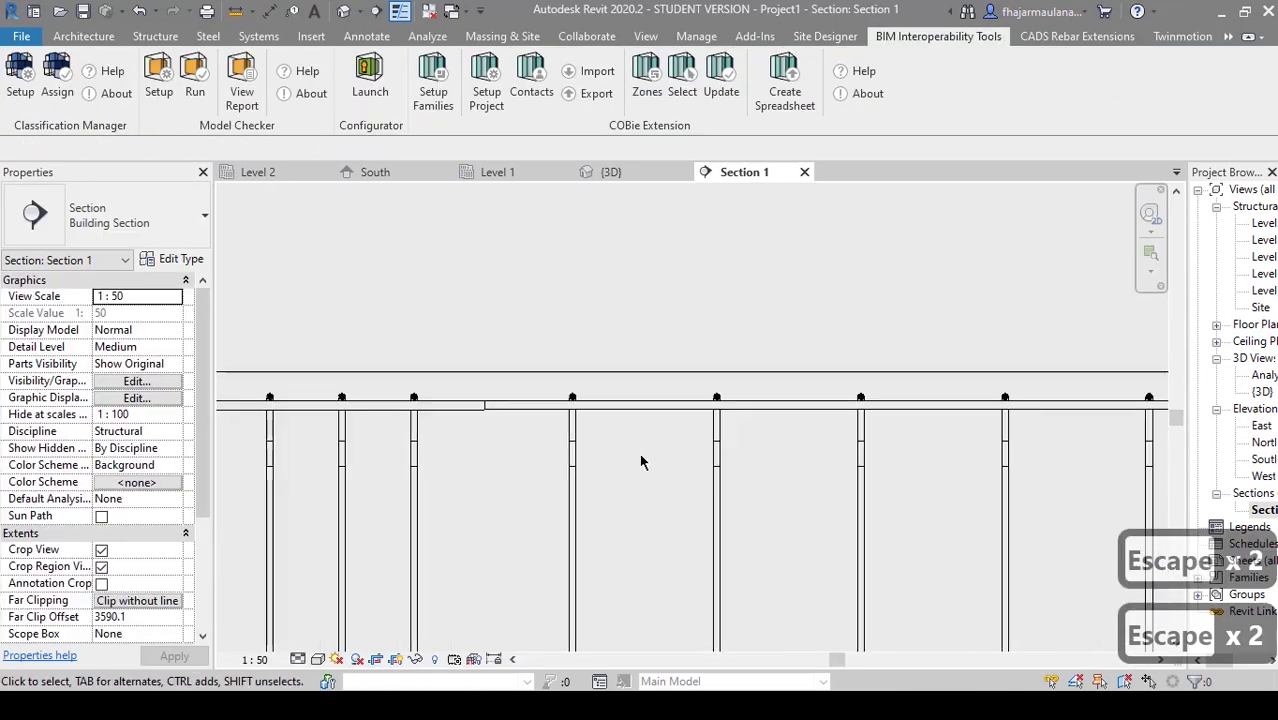
# - Change the second beam's hooked top bar set of shape M_17A to bar type 19M
pyautogui.click(637, 407)
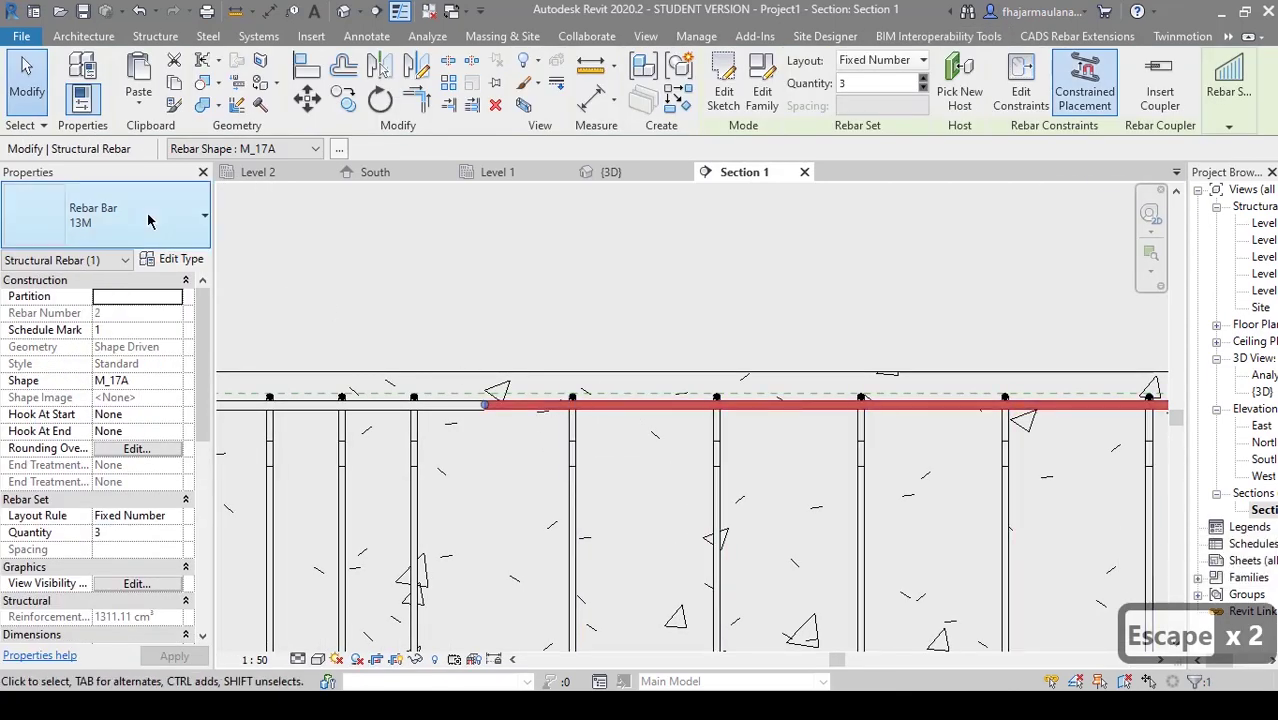
pyautogui.click(114, 216)
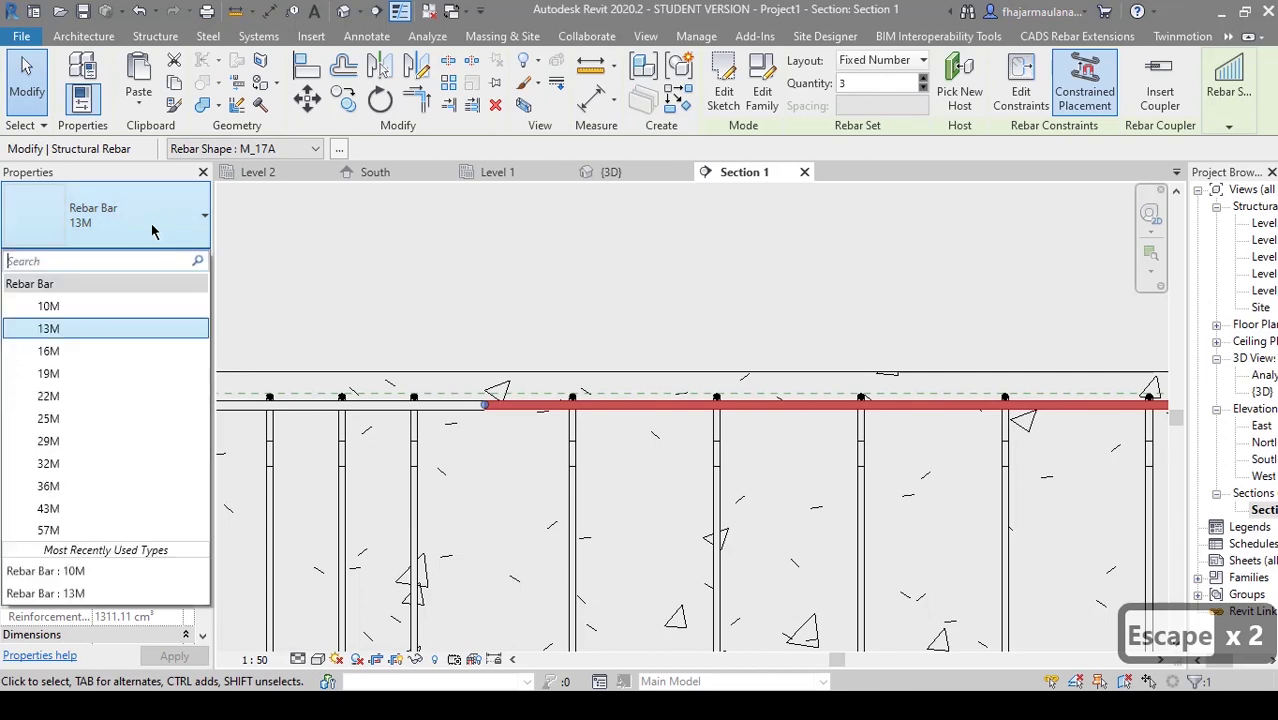
pyautogui.click(87, 352)
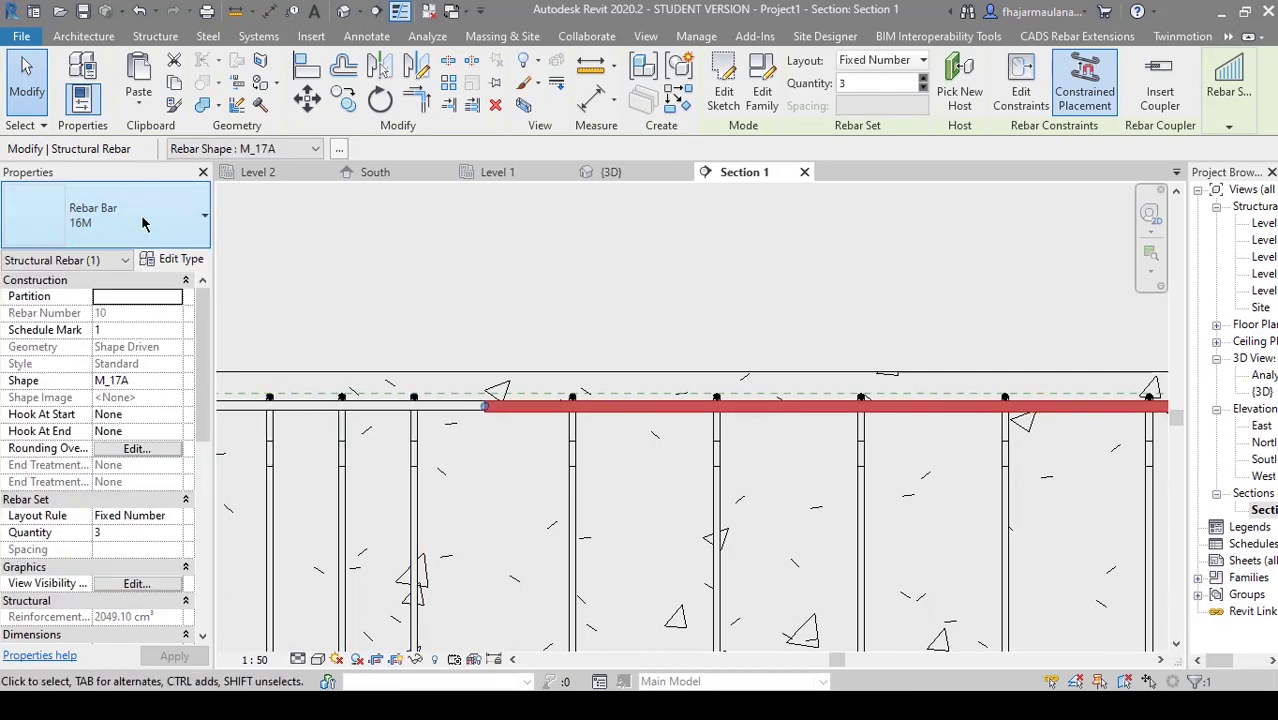
pyautogui.click(110, 216)
pyautogui.click(100, 375)
pyautogui.press('Escape')
pyautogui.press('Escape')
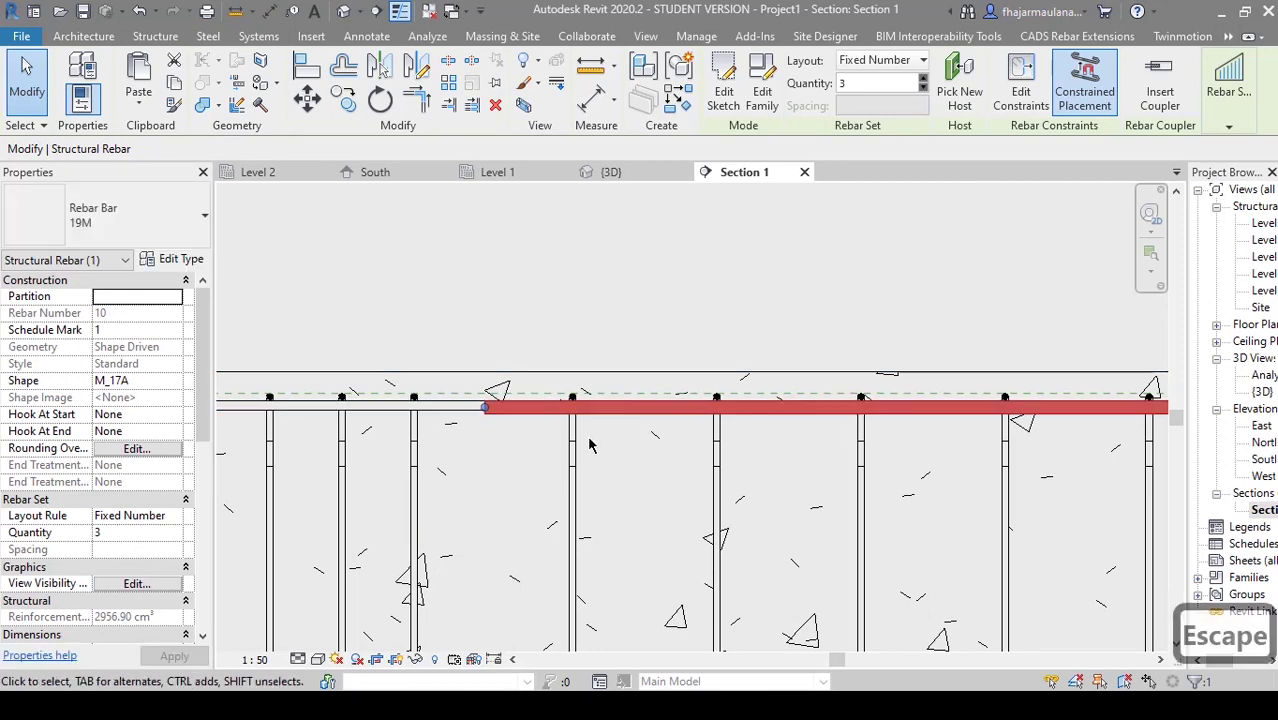
pyautogui.scroll(-3, 672, 370)
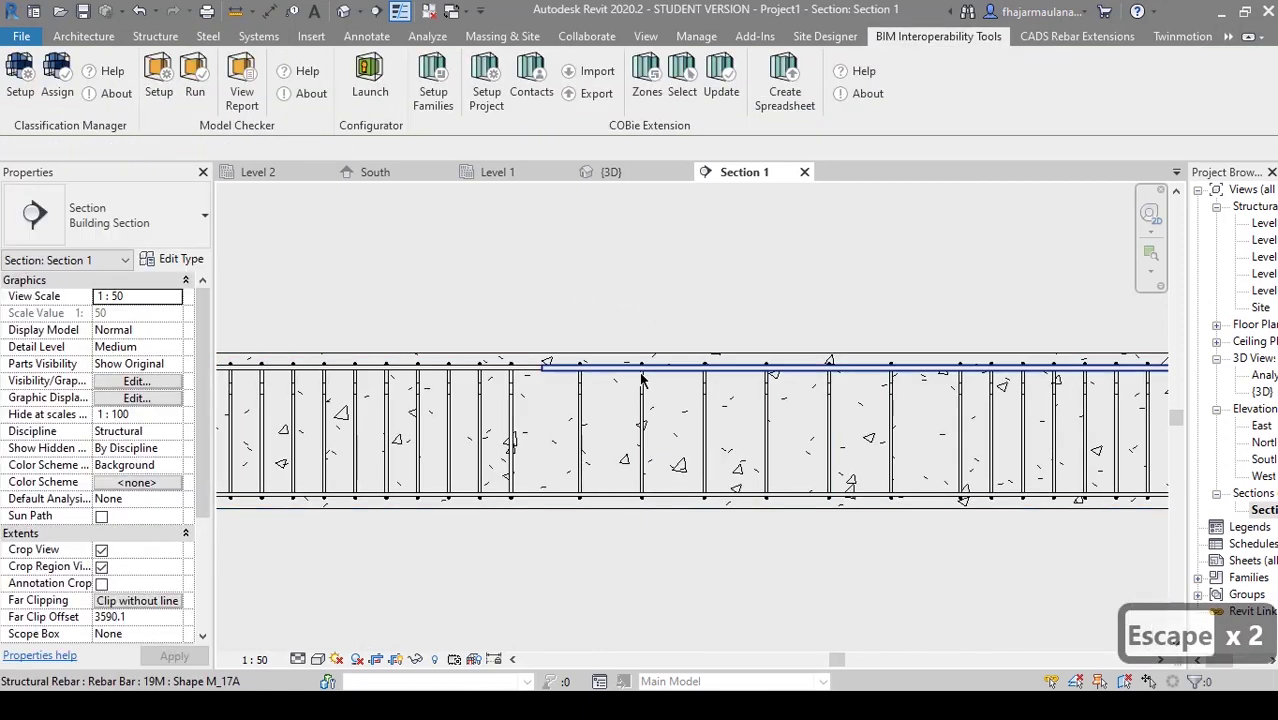
pyautogui.click(642, 378)
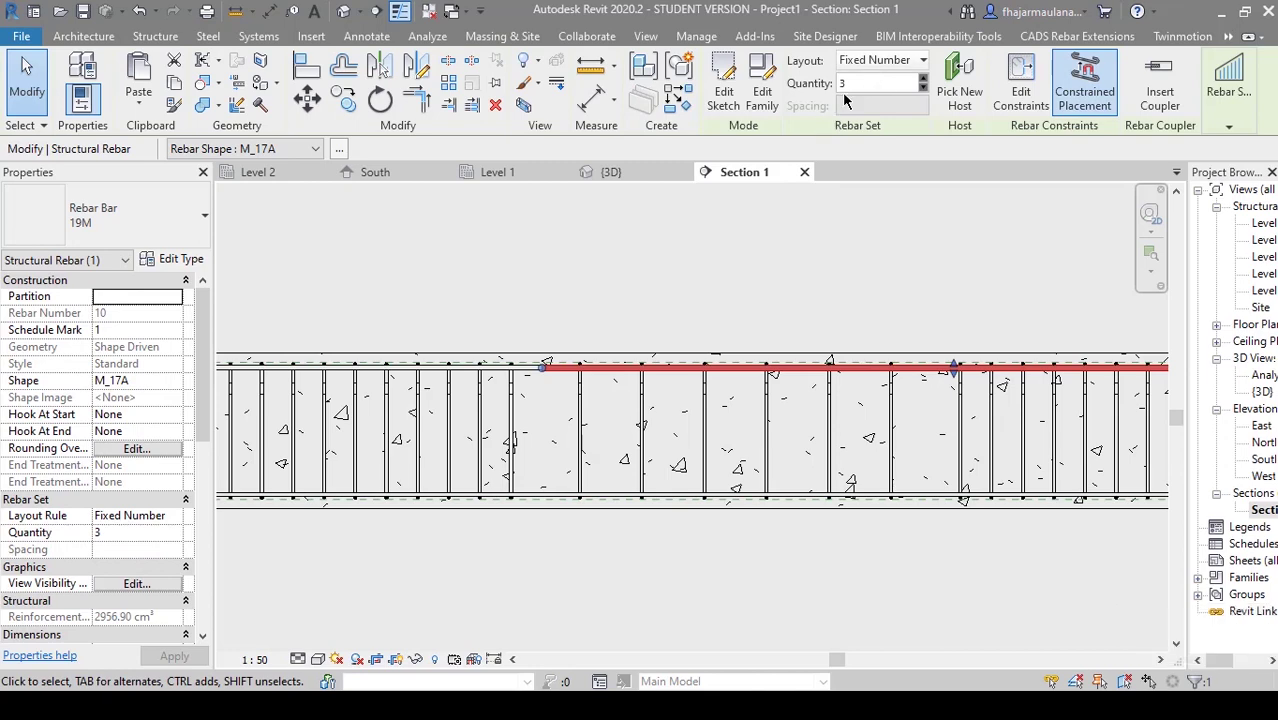
pyautogui.press('Escape')
pyautogui.scroll(-2, 749, 393)
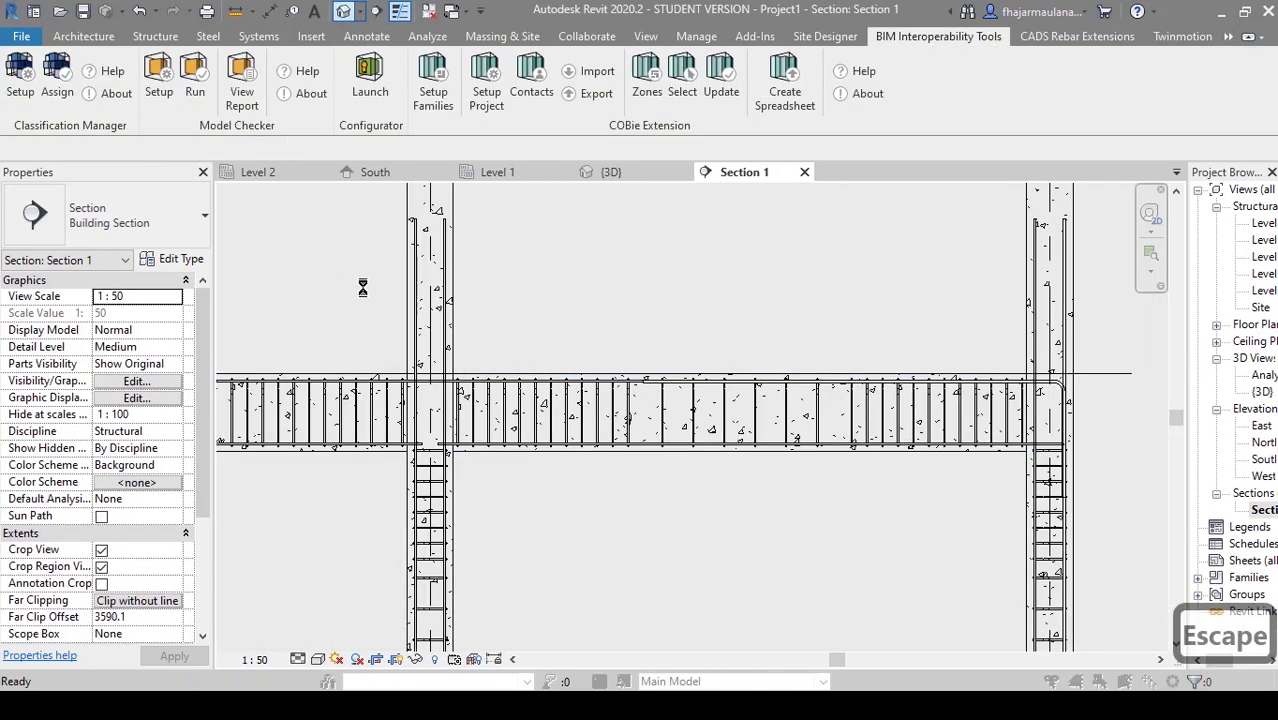
# - Examine the sketched top bar and the surrounding beam reinforcement near the middle column in the 3D view
pyautogui.click(762, 430)
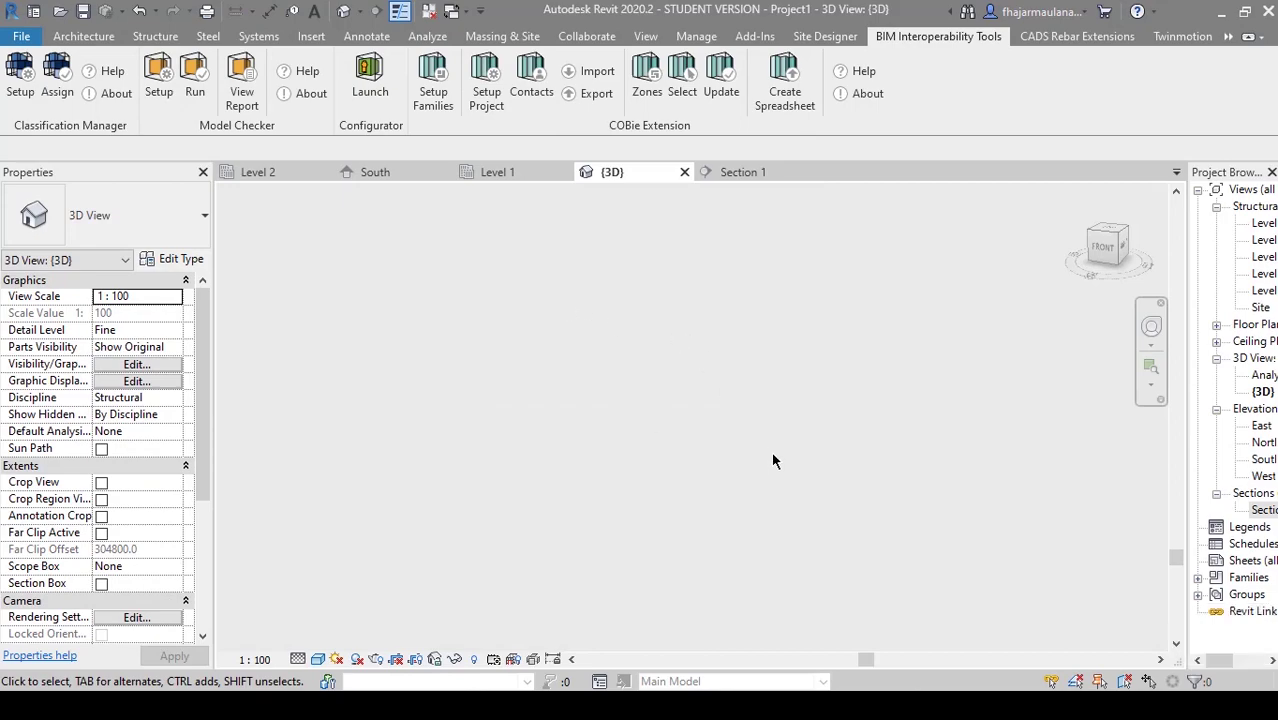
pyautogui.scroll(5, 622, 374)
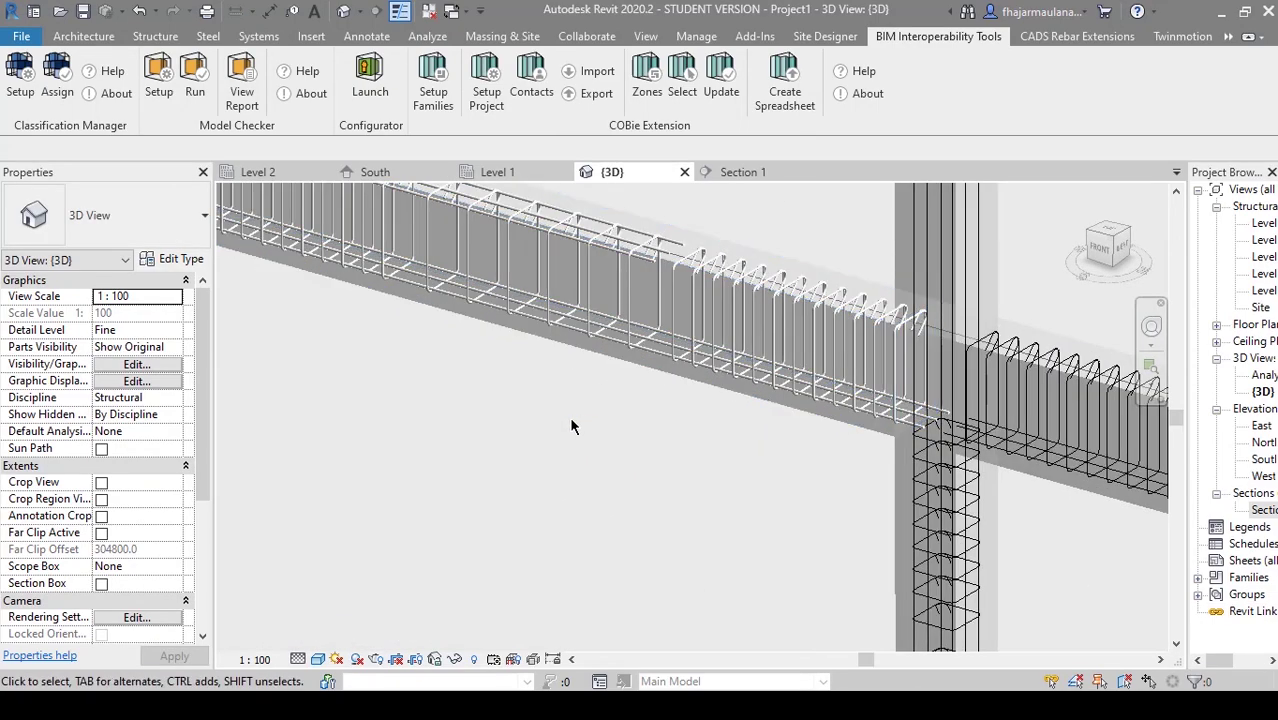
pyautogui.keyDown('shift'); pyautogui.moveTo(673, 537); pyautogui.dragTo(646, 513, button='middle'); pyautogui.keyUp('shift')
pyautogui.scroll(3, 640, 508)
pyautogui.scroll(3, 620, 264)
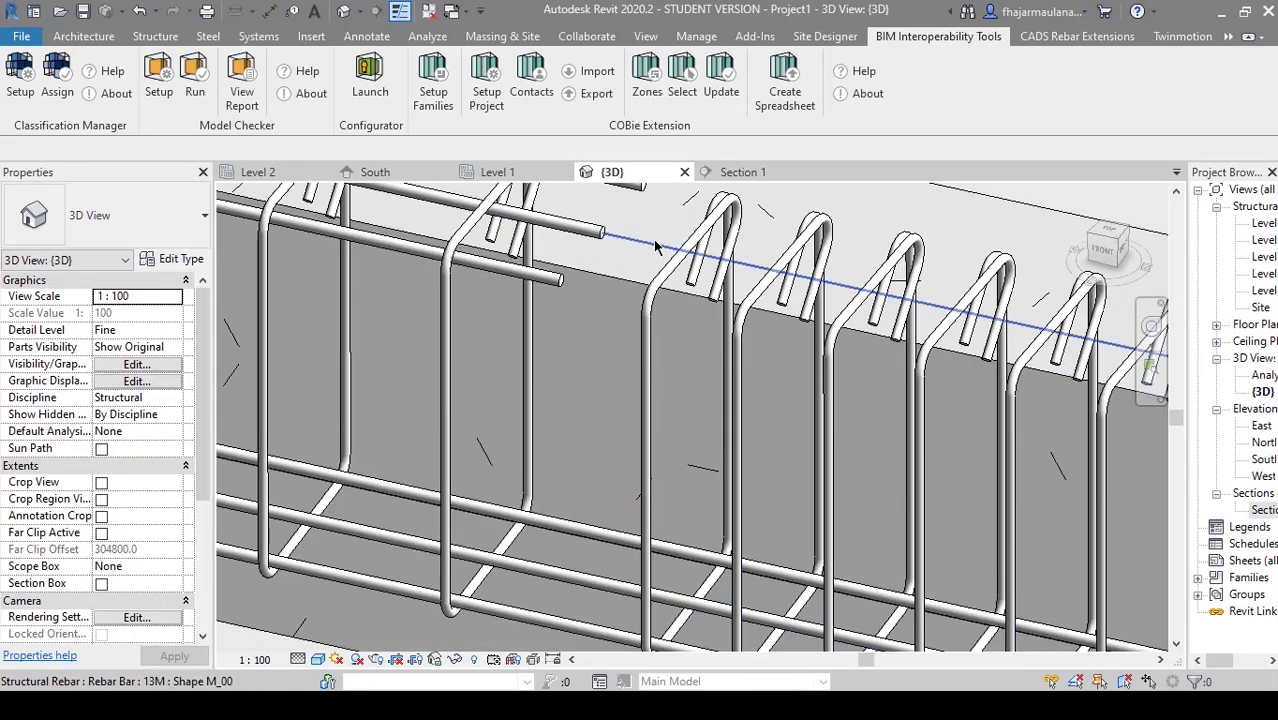
pyautogui.scroll(-5, 640, 262)
pyautogui.scroll(3, 596, 284)
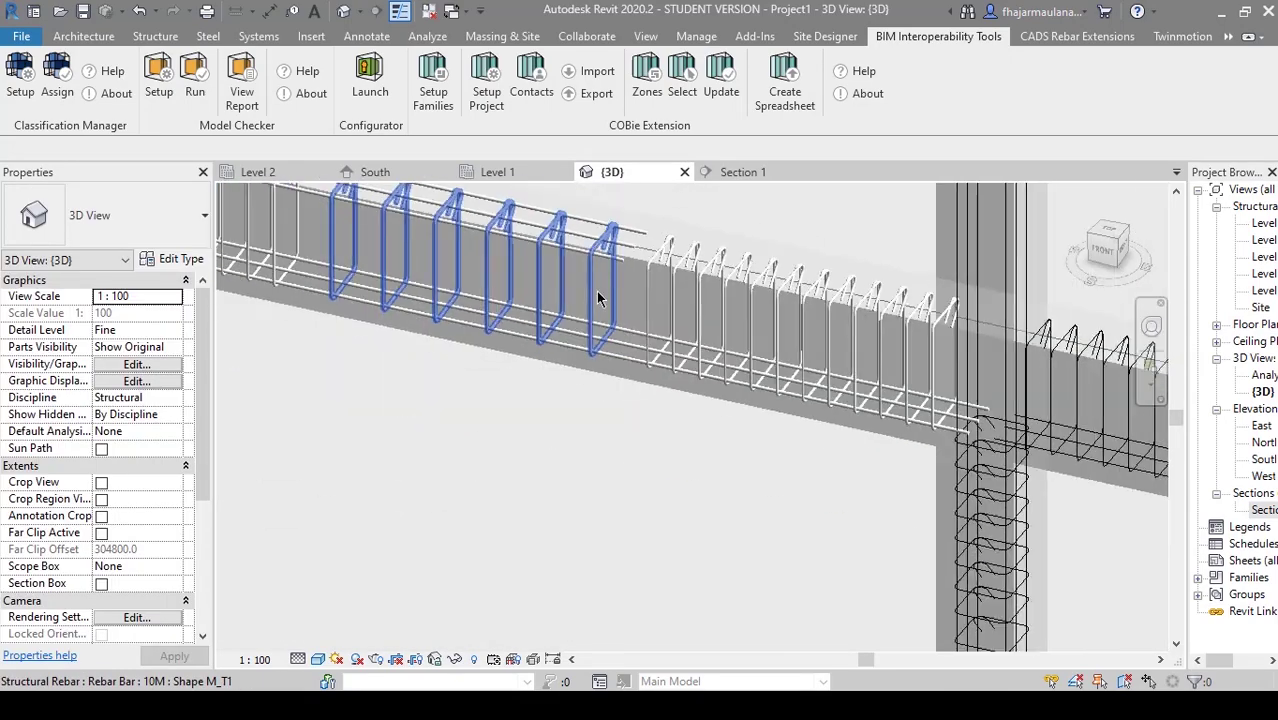
pyautogui.scroll(-6, 600, 300)
pyautogui.scroll(-2, 461, 368)
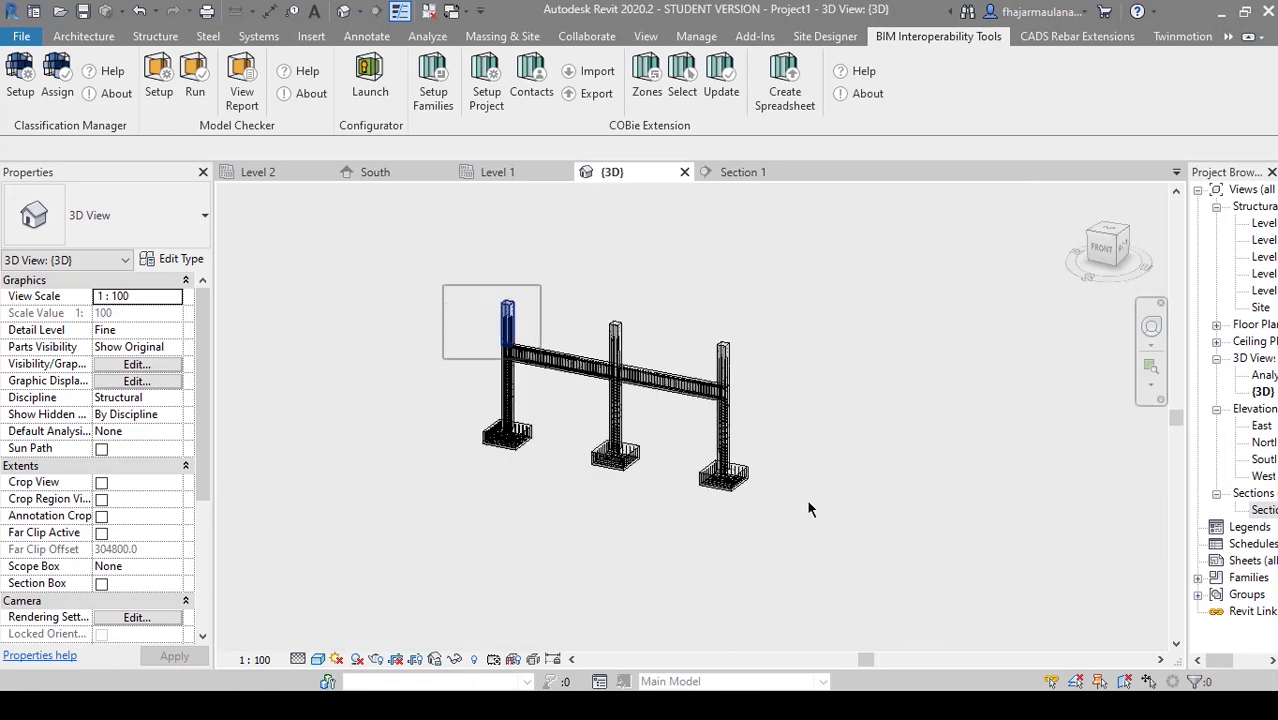
# - Filter the whole frame down to its structural rebar and show that rebar as solid in the {3D} view
pyautogui.moveTo(810, 510); pyautogui.dragTo(830, 553)
pyautogui.scroll(2, 650, 477)
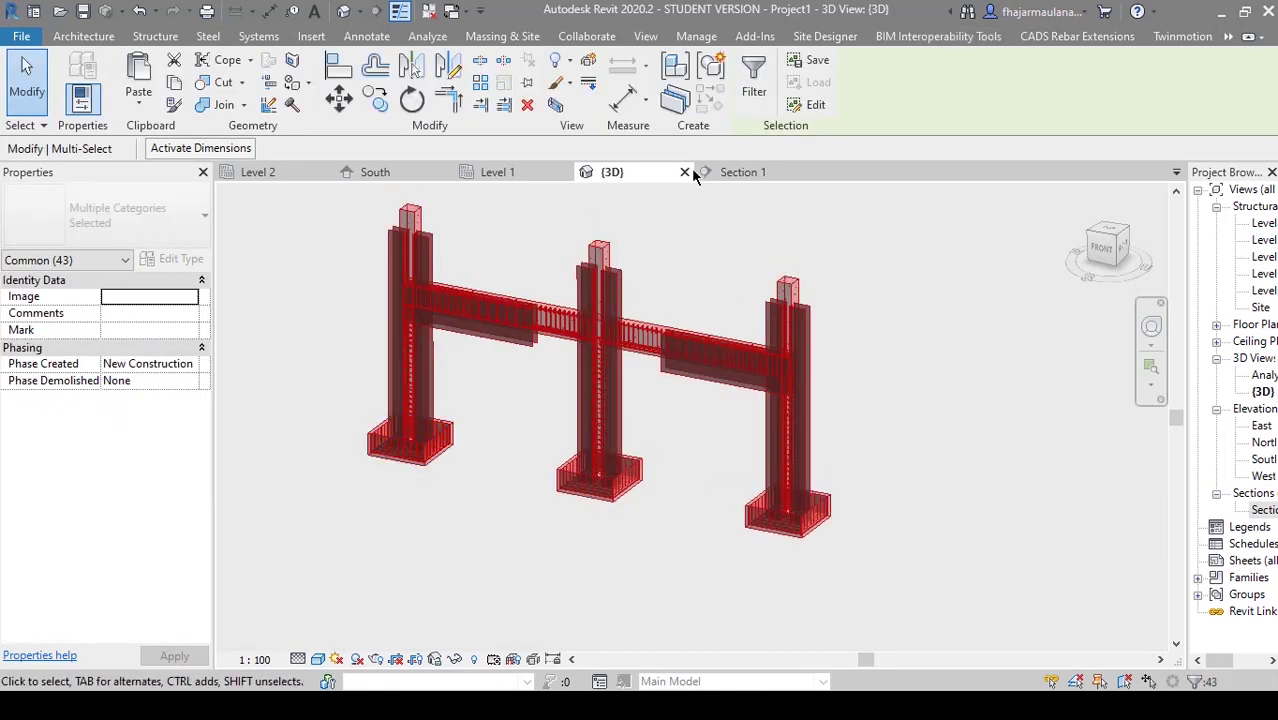
pyautogui.click(750, 86)
pyautogui.click(995, 269)
pyautogui.click(724, 277)
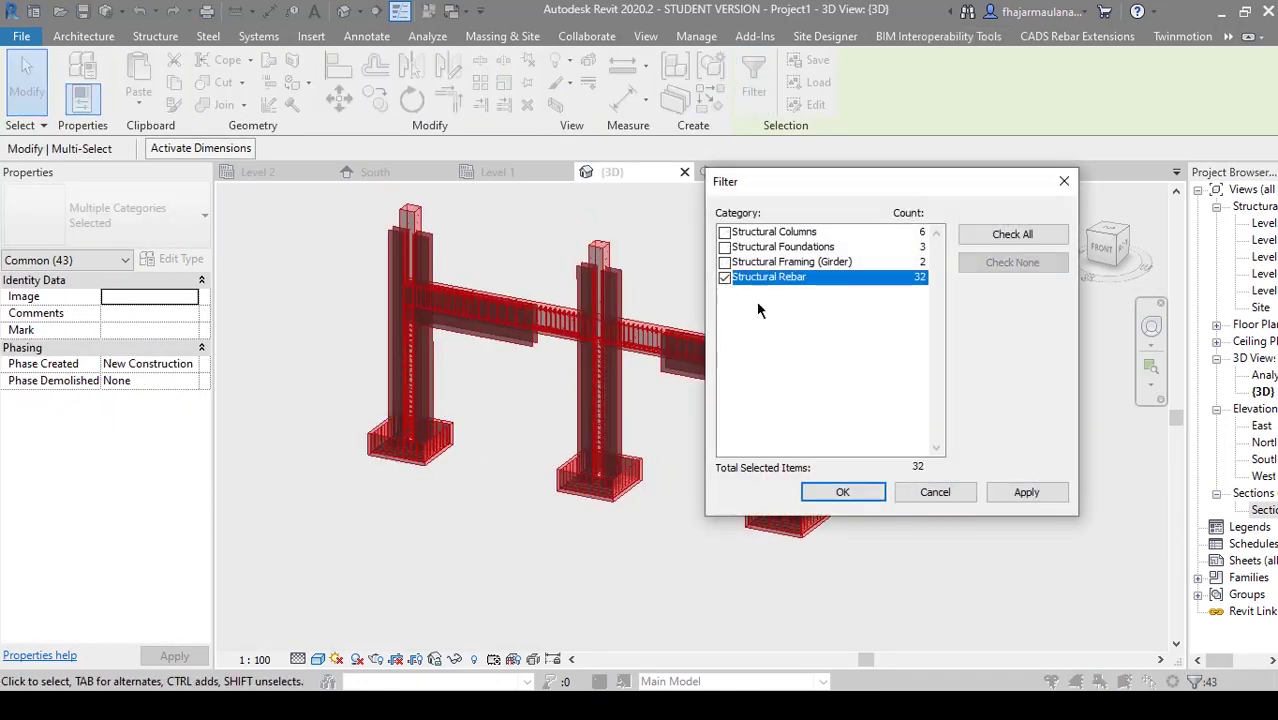
pyautogui.click(840, 492)
pyautogui.scroll(4, 600, 460)
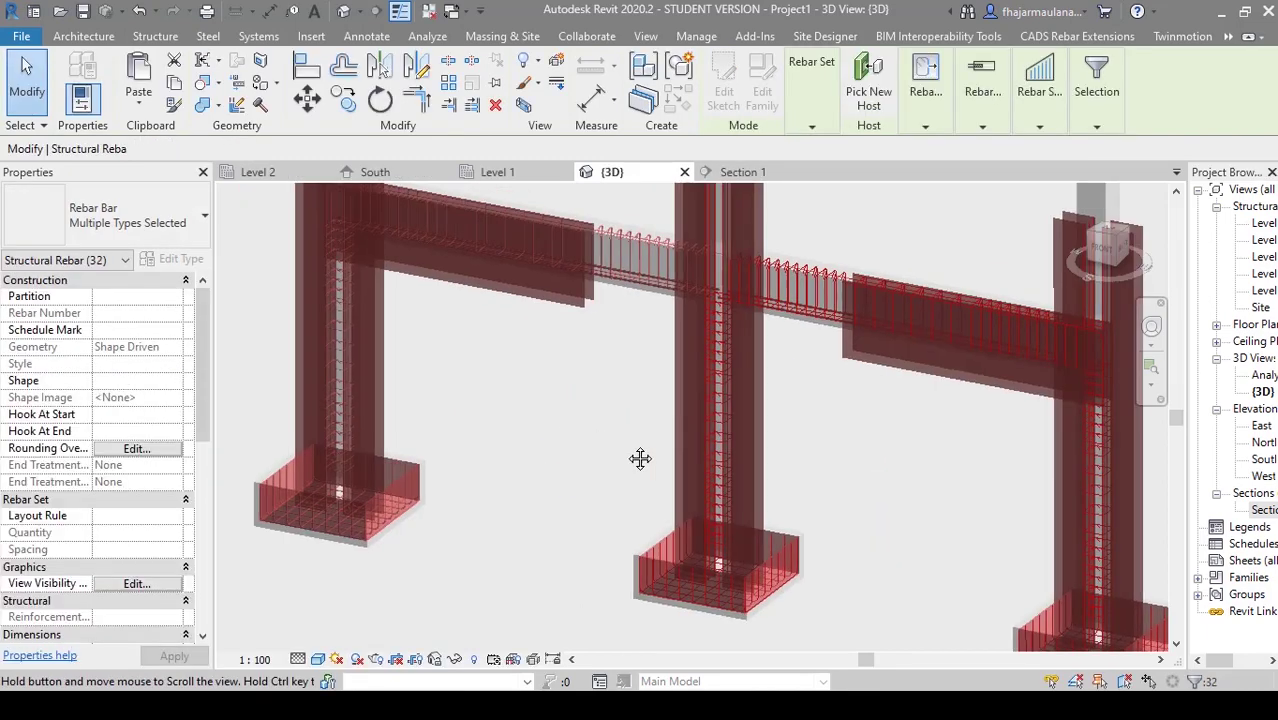
pyautogui.scroll(-5, 204, 448)
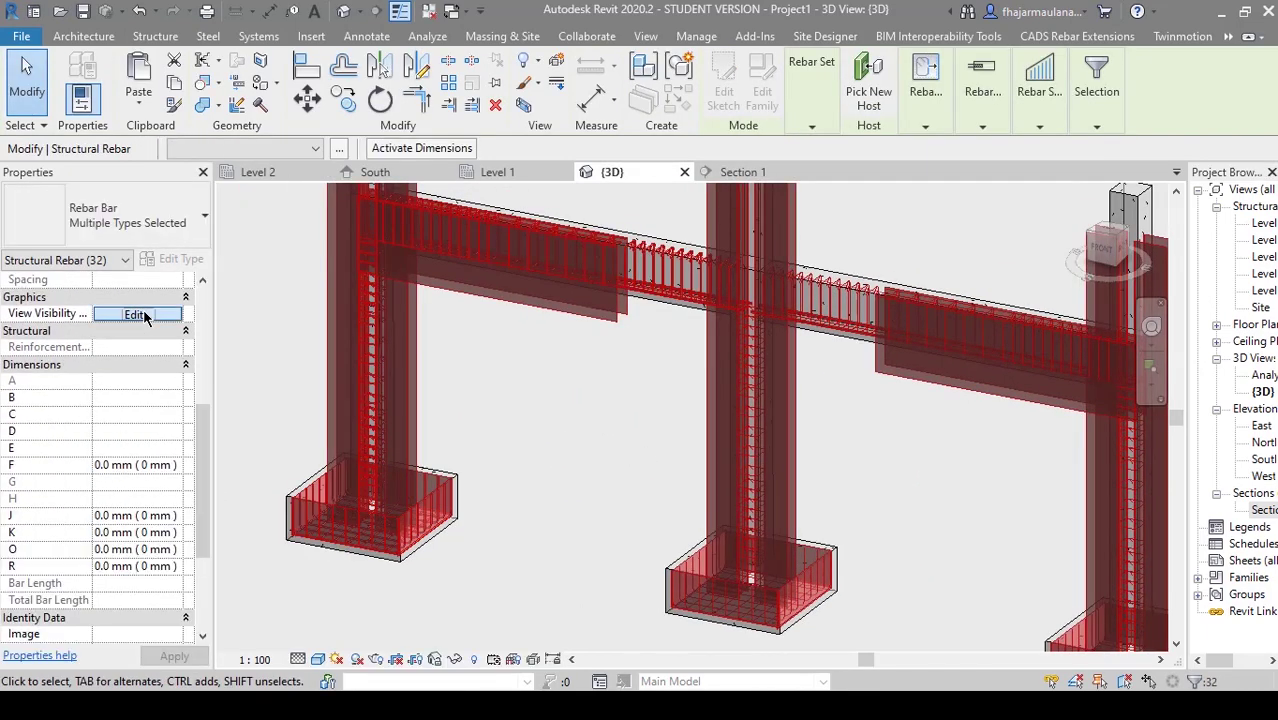
pyautogui.click(143, 315)
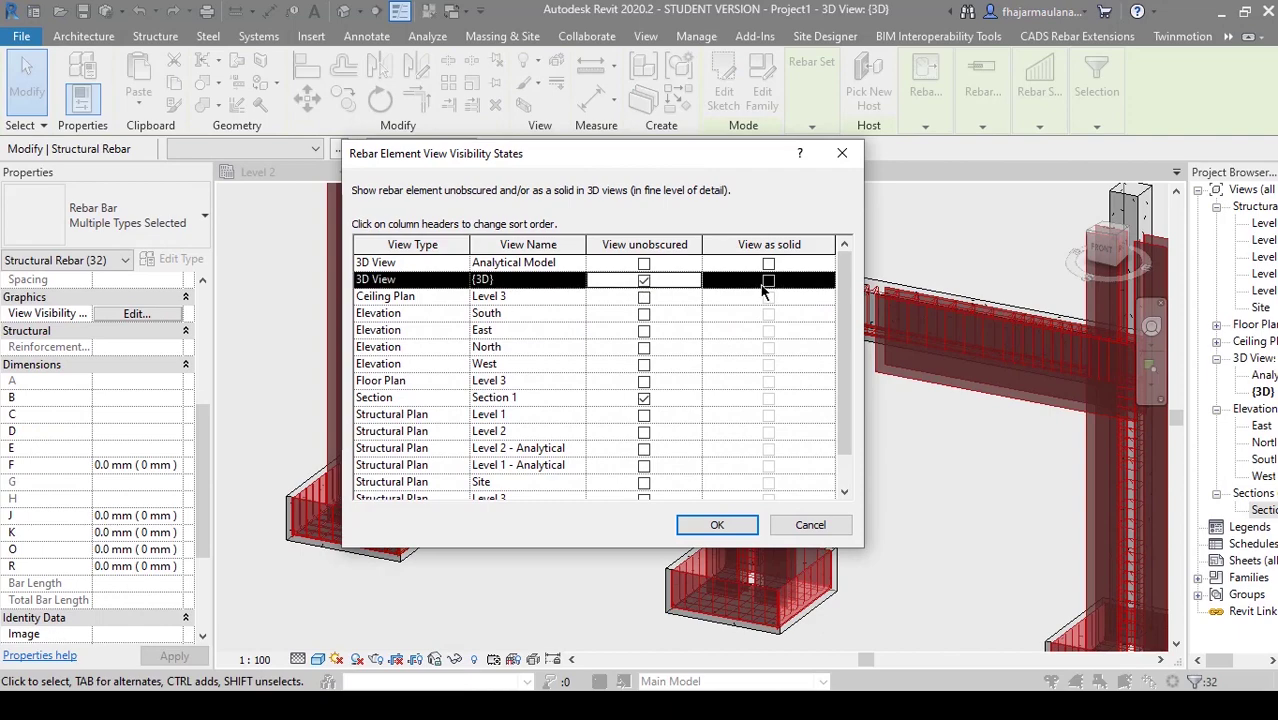
pyautogui.click(708, 527)
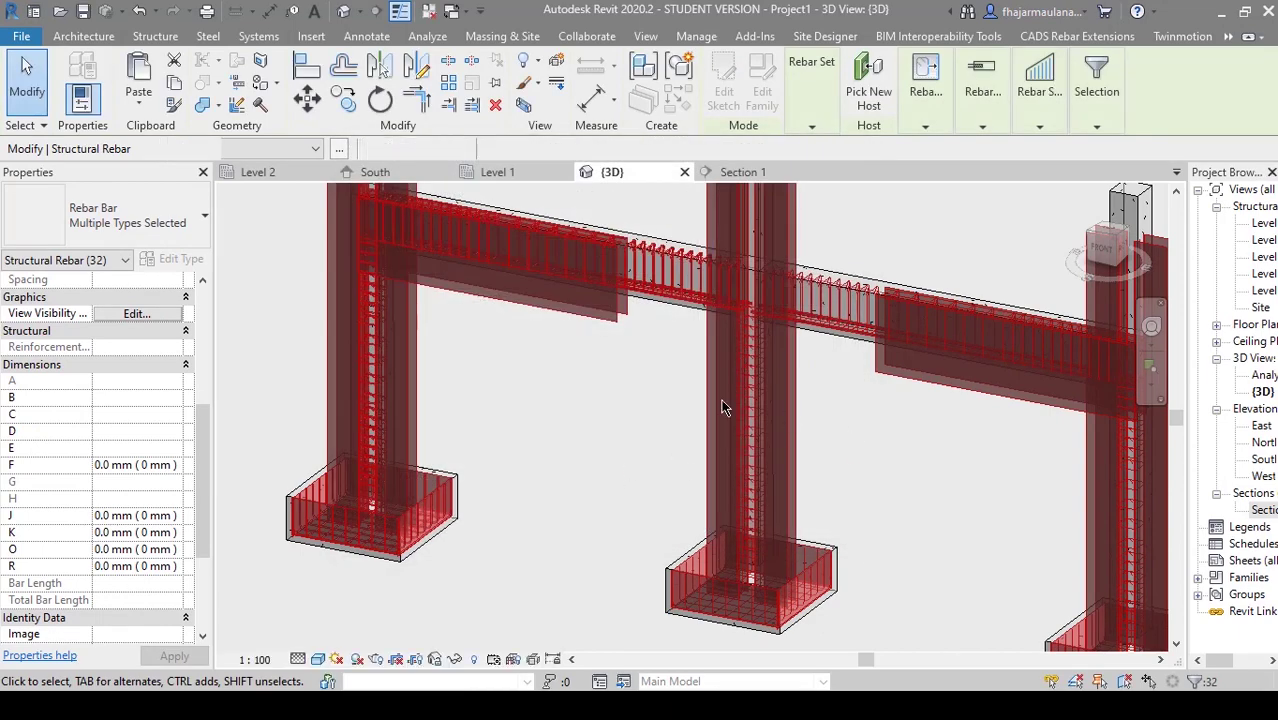
pyautogui.keyDown('shift'); pyautogui.moveTo(724, 407); pyautogui.dragTo(631, 476, button='middle'); pyautogui.keyUp('shift')
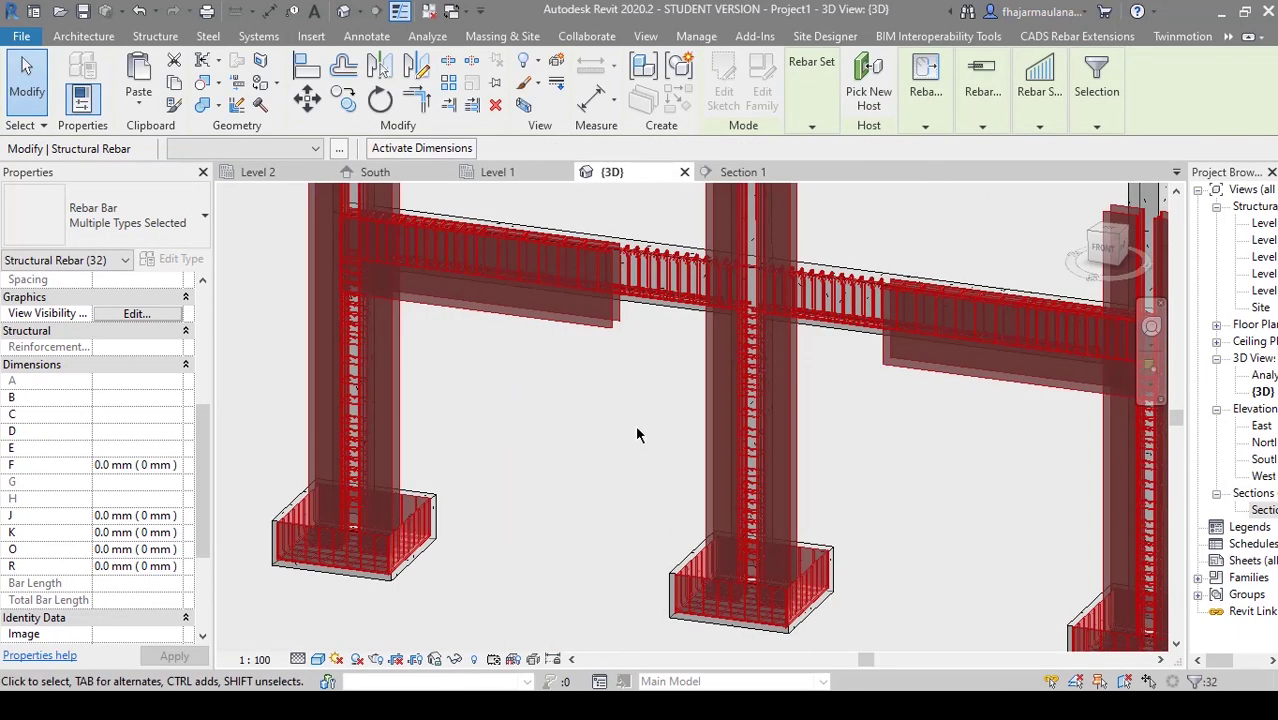
pyautogui.press('Escape')
# - Give the sketched straight top bar a Fixed Number layout with a quantity of 3
pyautogui.scroll(6, 643, 330)
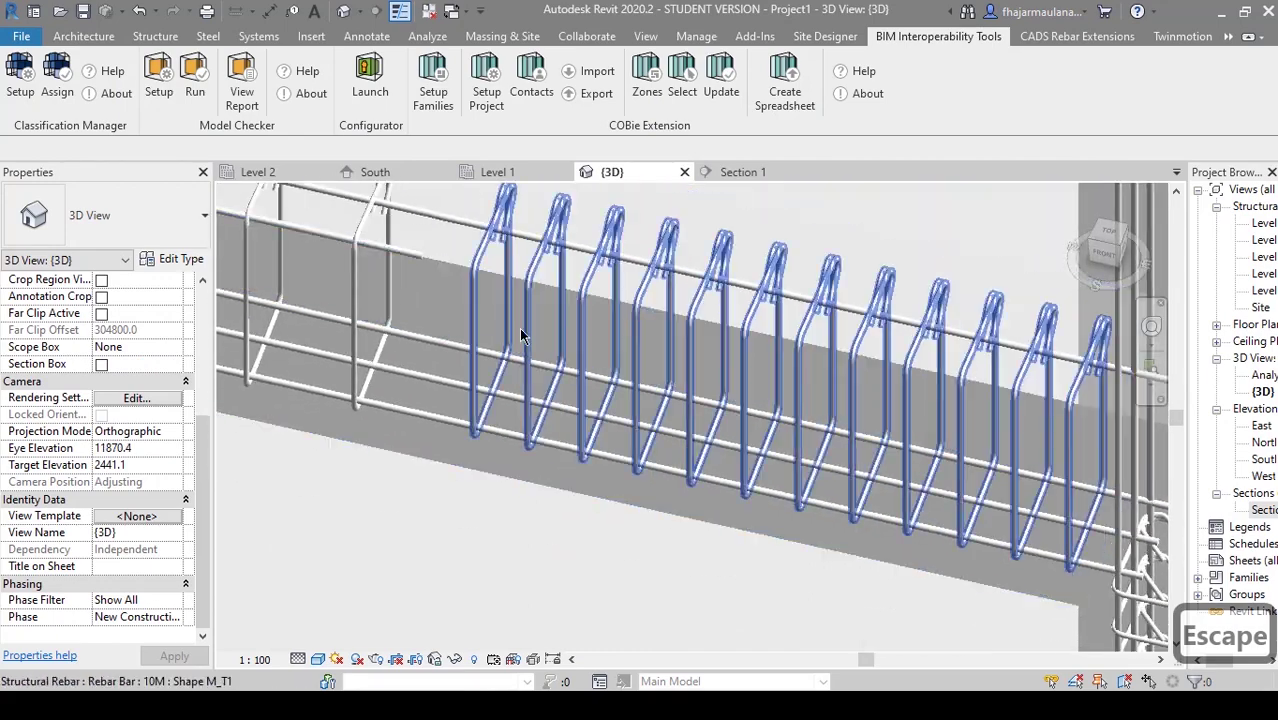
pyautogui.click(474, 224)
pyautogui.moveTo(474, 224); pyautogui.dragTo(500, 262, button='middle')
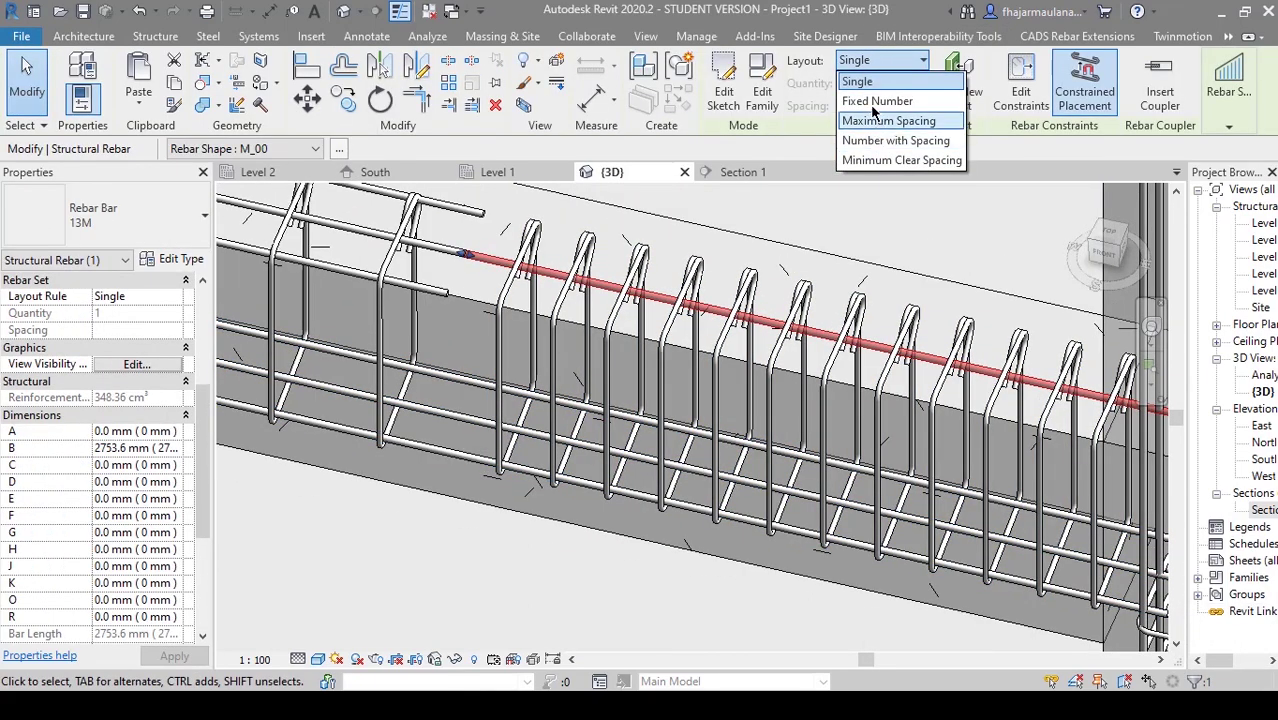
pyautogui.click(876, 101)
pyautogui.scroll(-5, 508, 545)
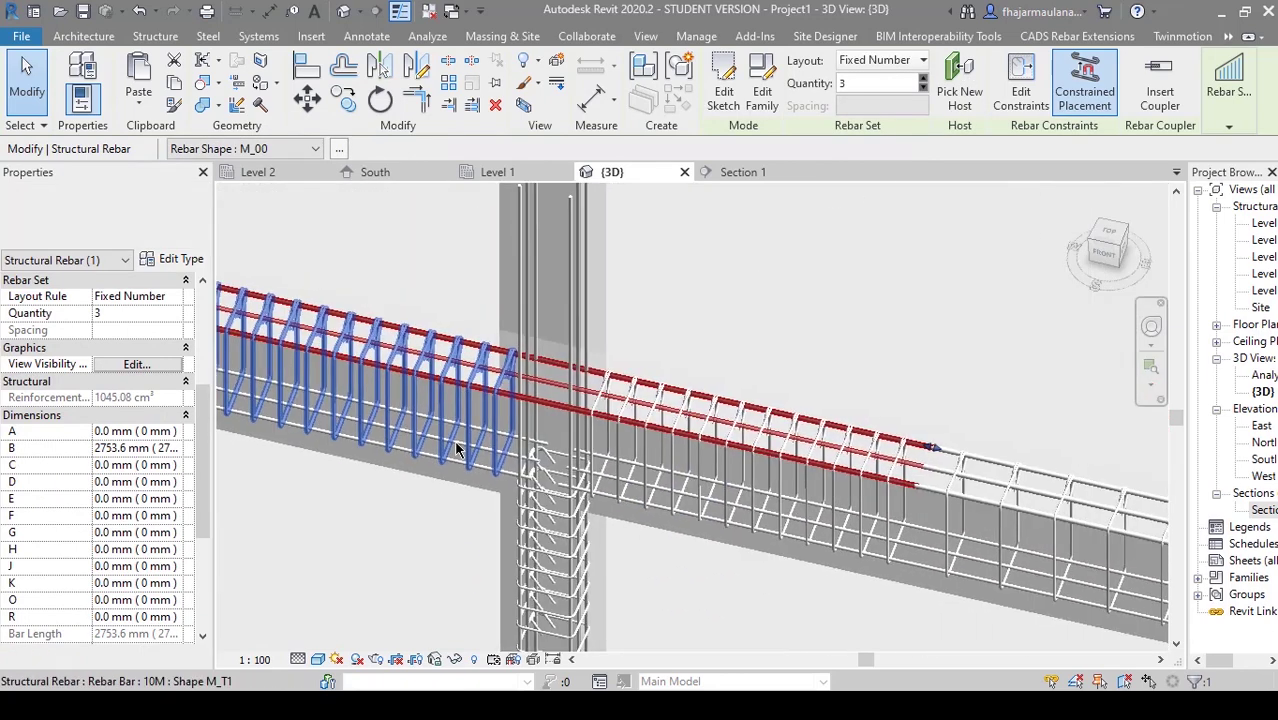
# - Set the straight top bars across the middle column to bar type 22M
pyautogui.click(160, 224)
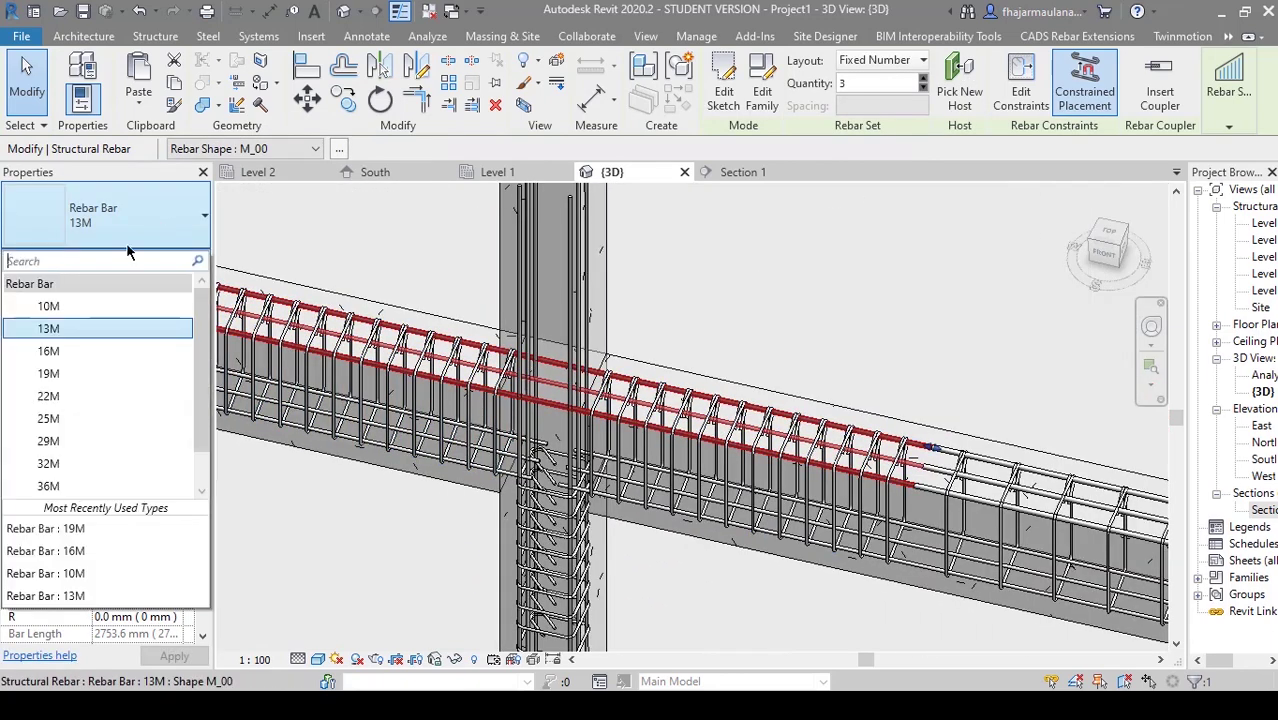
pyautogui.click(80, 396)
pyautogui.moveTo(544, 447); pyautogui.dragTo(884, 450, button='middle')
pyautogui.click(151, 225)
pyautogui.click(75, 368)
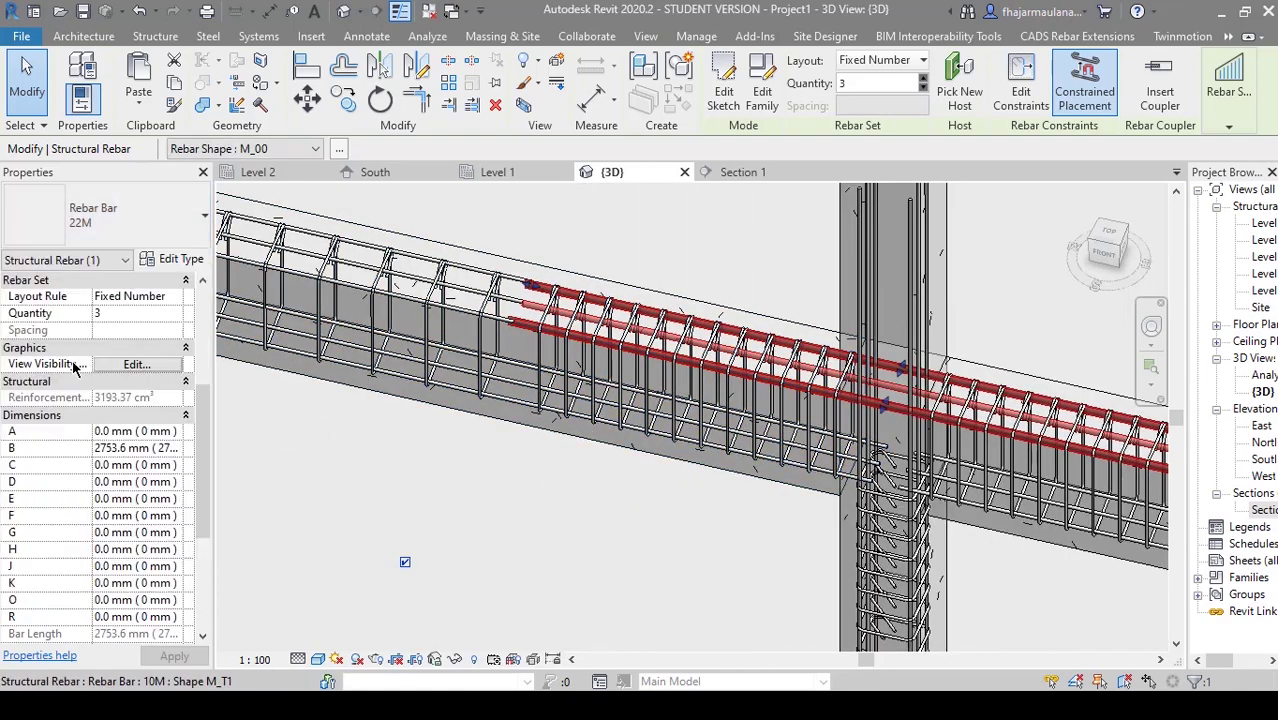
pyautogui.press('Escape')
pyautogui.press('Escape')
# - Change the straight top bars across the middle column to bar type 16M
pyautogui.keyDown('shift'); pyautogui.moveTo(620, 465); pyautogui.dragTo(653, 288, button='middle'); pyautogui.keyUp('shift')
pyautogui.scroll(2, 653, 288)
pyautogui.moveTo(552, 240); pyautogui.dragTo(597, 352, button='middle')
pyautogui.scroll(2, 590, 282)
pyautogui.click(583, 428)
pyautogui.press('Escape')
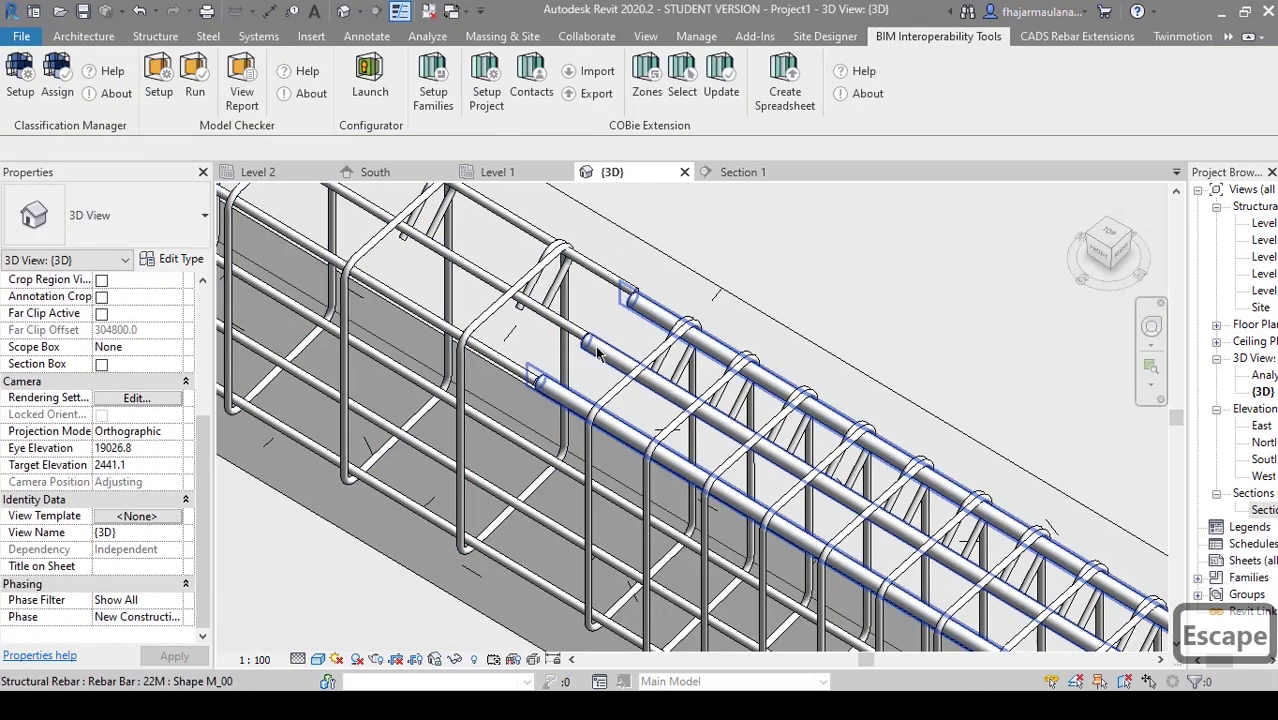
pyautogui.click(519, 492)
pyautogui.click(105, 215)
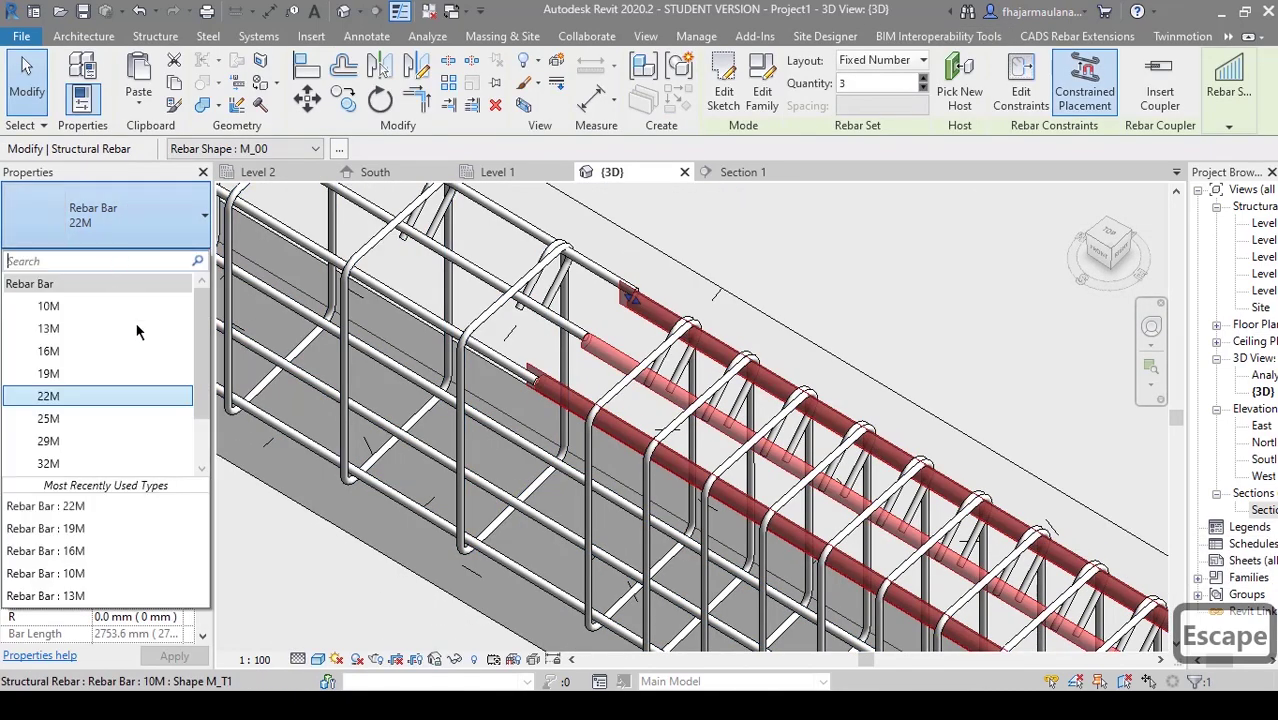
pyautogui.click(88, 352)
pyautogui.press('Escape')
# - Review the complete reinforcement of the columns, footings and both beams in the 3D view
pyautogui.scroll(-3, 594, 490)
pyautogui.moveTo(610, 534); pyautogui.dragTo(775, 420, button='middle')
pyautogui.moveTo(890, 546); pyautogui.dragTo(795, 365, button='middle')
pyautogui.keyDown('shift'); pyautogui.moveTo(795, 365); pyautogui.dragTo(1010, 470, button='middle'); pyautogui.keyUp('shift')
pyautogui.middleClick(849, 419)
pyautogui.middleClick(849, 419)
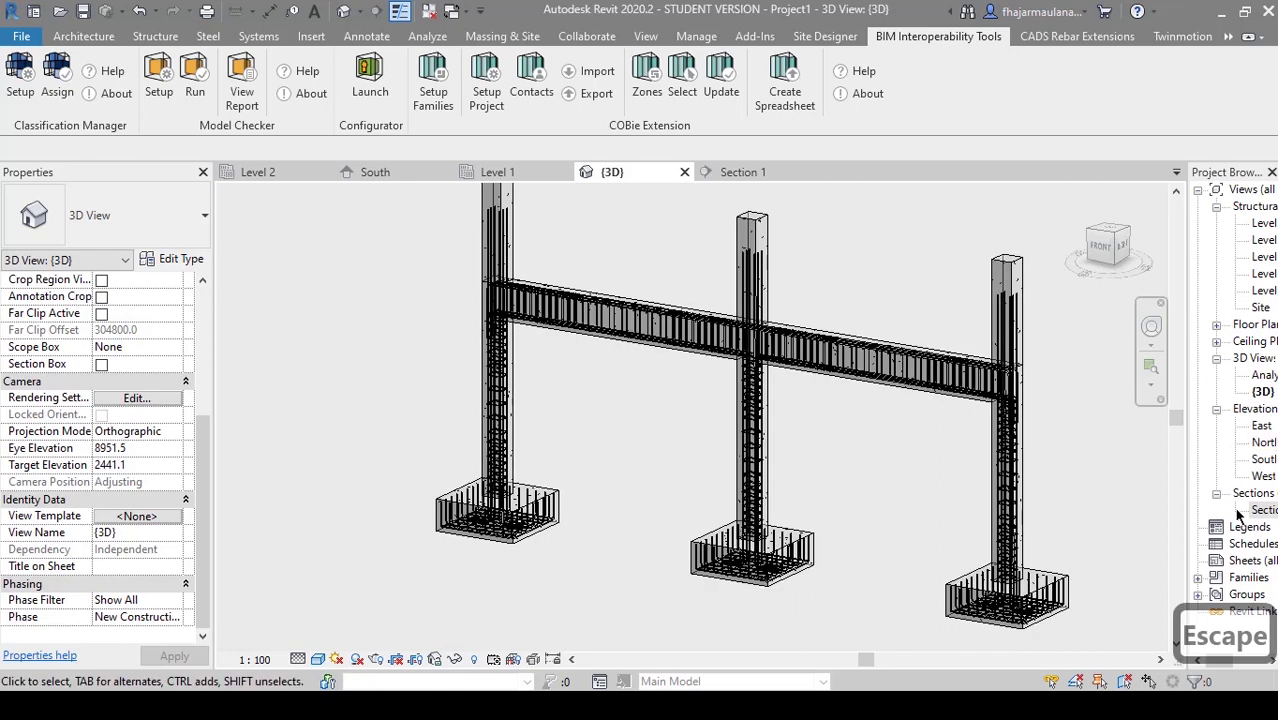
# - Open the Section 1 view and examine the reinforcement across the full frame
pyautogui.click(1260, 510)
pyautogui.doubleClick(1256, 513)
pyautogui.moveTo(608, 457)
pyautogui.mouseDown(button='middle')
pyautogui.moveTo(790, 407)
pyautogui.moveTo(665, 457)
pyautogui.moveTo(605, 436)
pyautogui.mouseUp(button='middle')
pyautogui.scroll(-2, 790, 407)
pyautogui.scroll(-1, 657, 459)
pyautogui.scroll(2, 589, 480)
pyautogui.moveTo(587, 482); pyautogui.dragTo(594, 423, button='middle')
pyautogui.press('Escape')
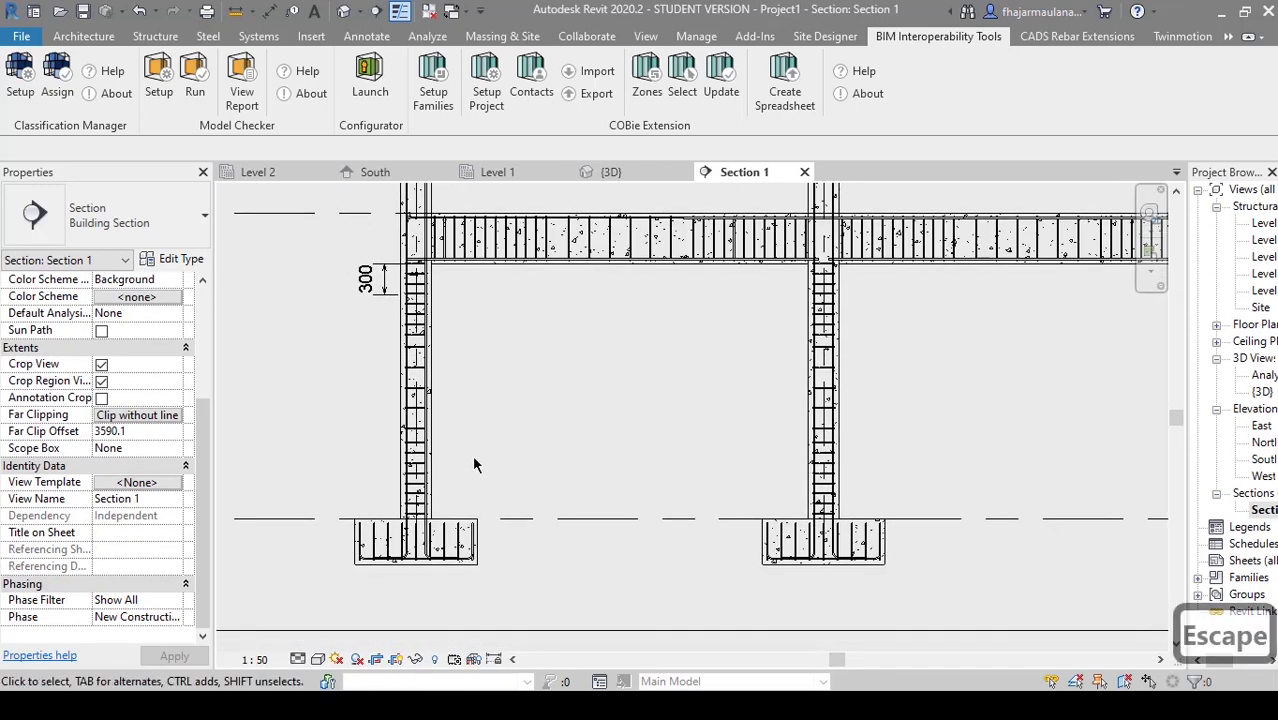
pyautogui.scroll(-3, 584, 357)
pyautogui.moveTo(629, 370); pyautogui.dragTo(565, 277, button='middle')
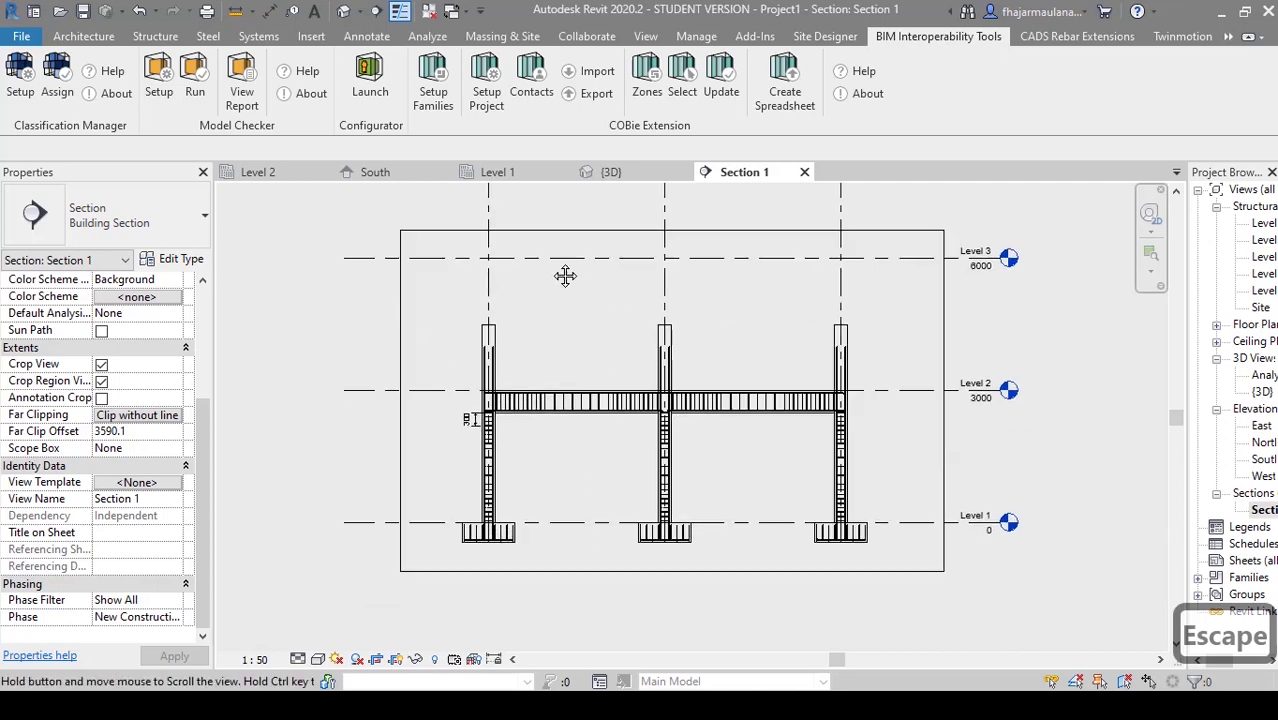
# - Hide the crop region of the Section 1 view
pyautogui.scroll(1, 652, 288)
pyautogui.moveTo(653, 289); pyautogui.dragTo(666, 357, button='middle')
pyautogui.press('Escape')
pyautogui.click(673, 219)
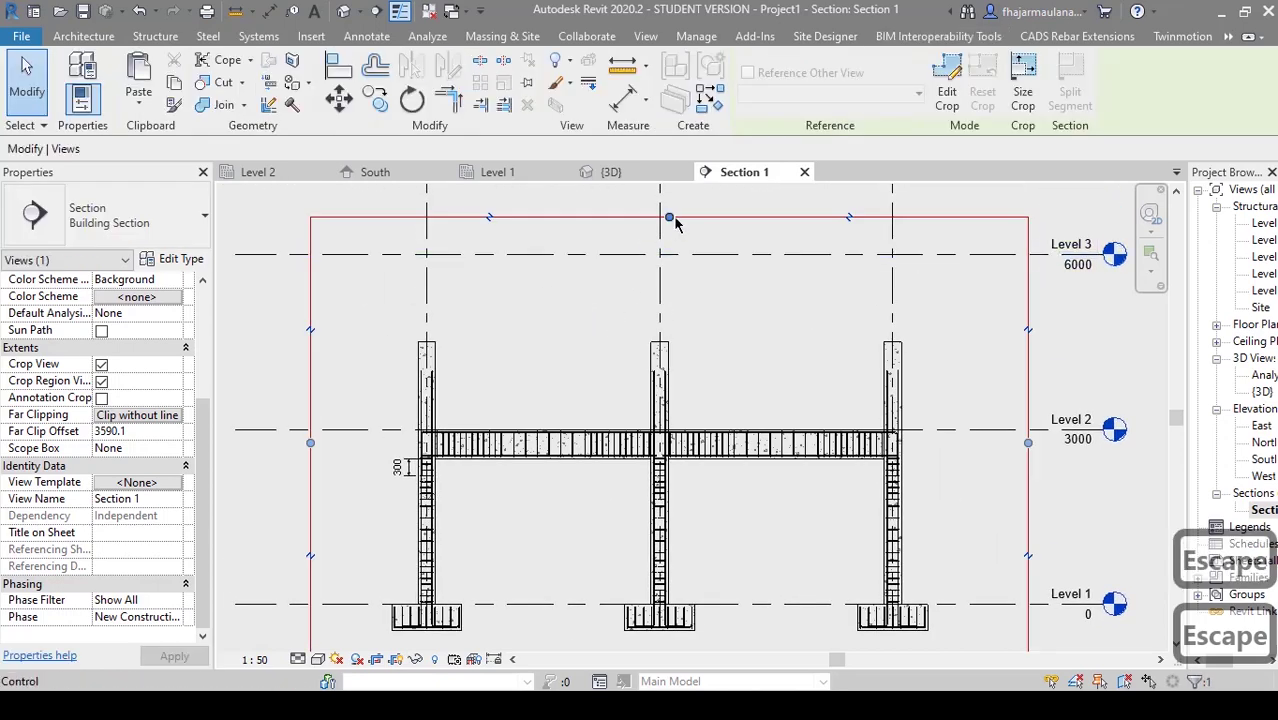
pyautogui.press('Escape')
pyautogui.moveTo(673, 297); pyautogui.dragTo(653, 169, button='middle')
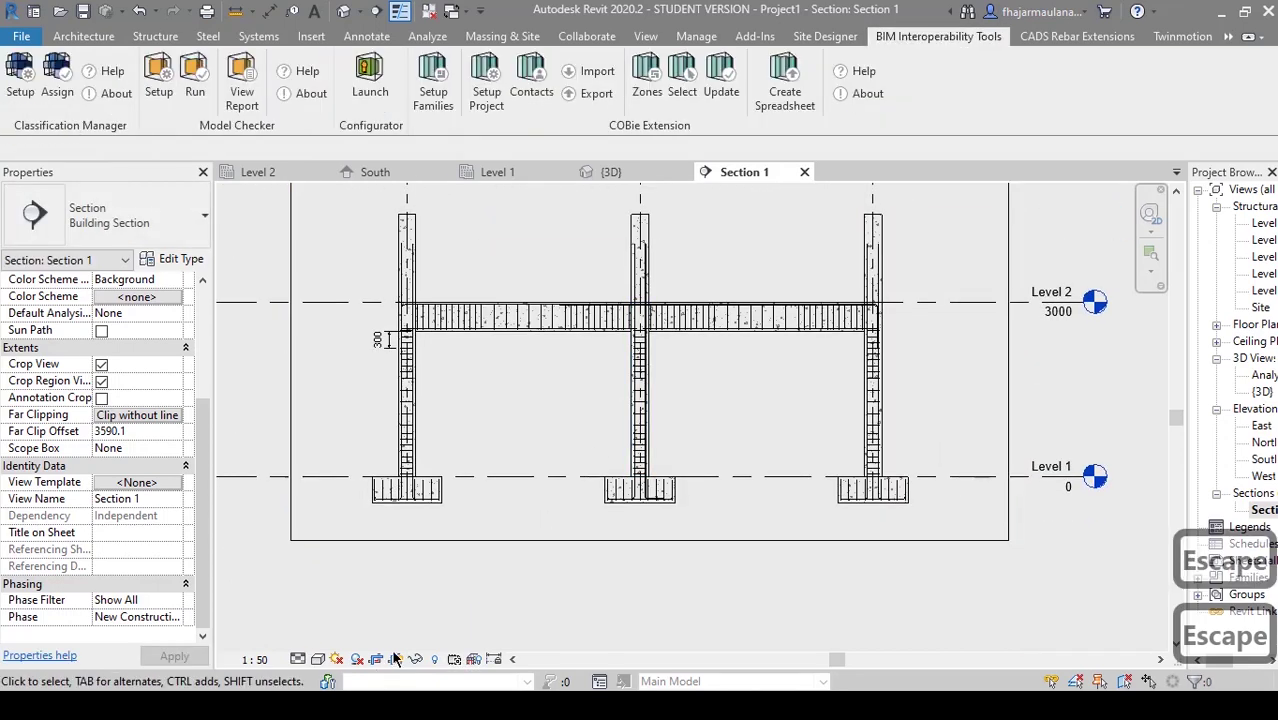
pyautogui.scroll(-1, 507, 547)
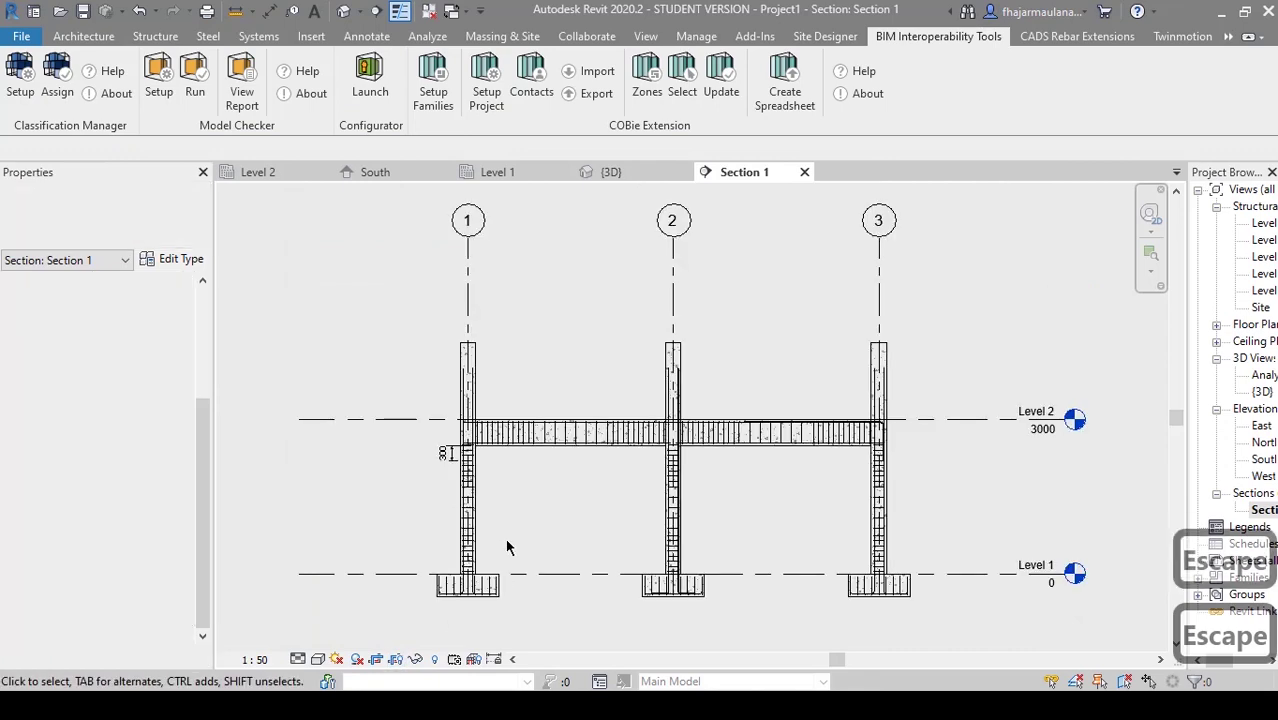
pyautogui.scroll(5, 512, 532)
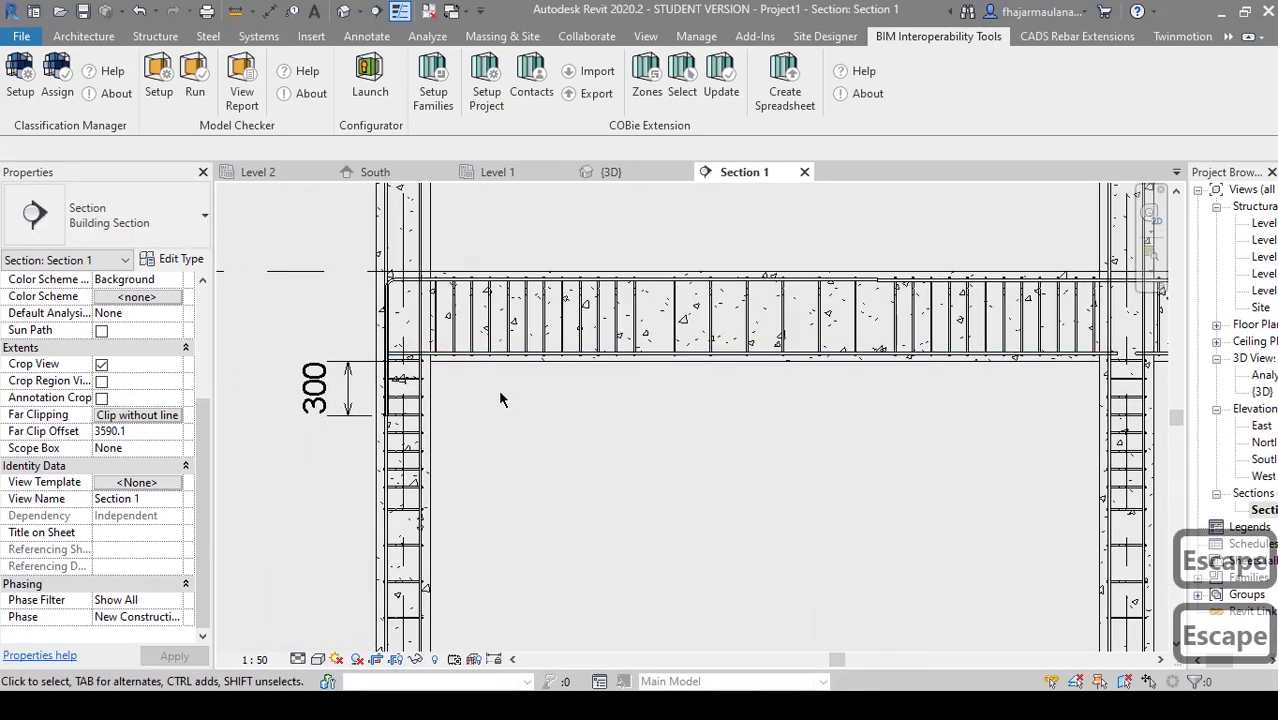
# - In the 3D view, change the left beam to the M_Concrete-Rectangular Beam type 300 x 600mm
pyautogui.click(345, 18)
pyautogui.scroll(4, 535, 352)
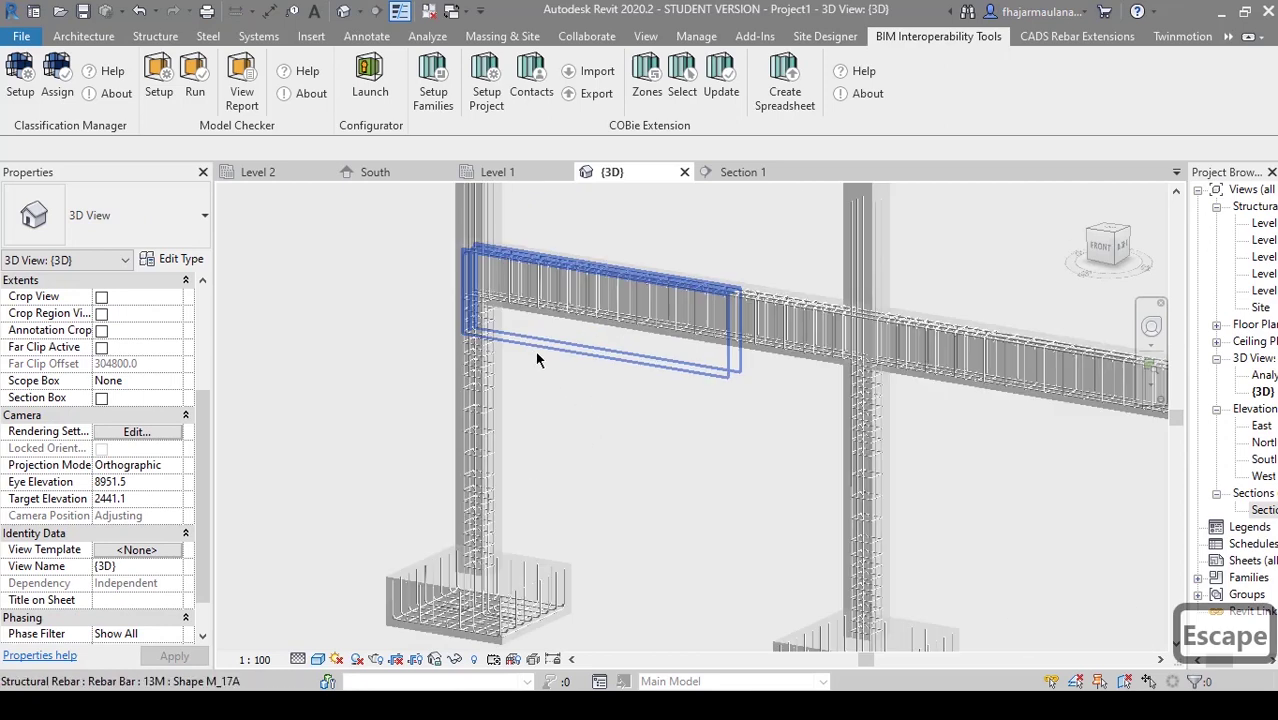
pyautogui.moveTo(722, 529); pyautogui.dragTo(618, 528, button='middle')
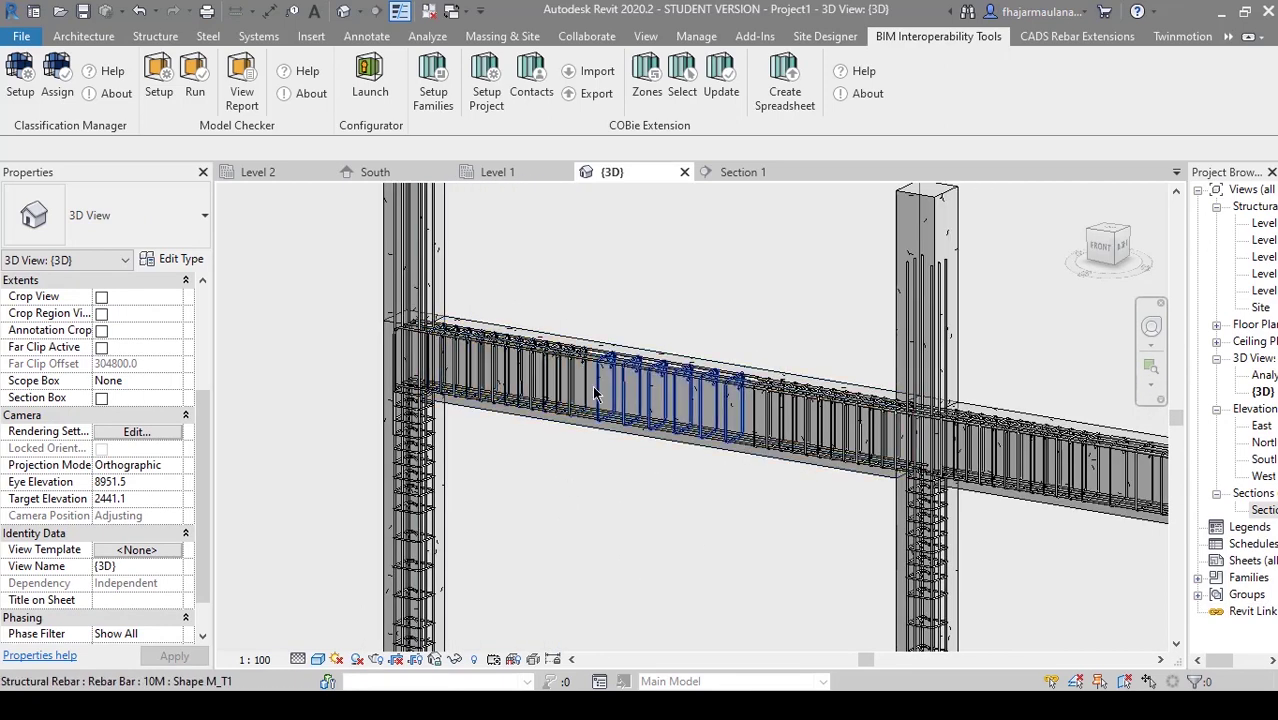
pyautogui.moveTo(710, 531); pyautogui.dragTo(663, 522, button='middle')
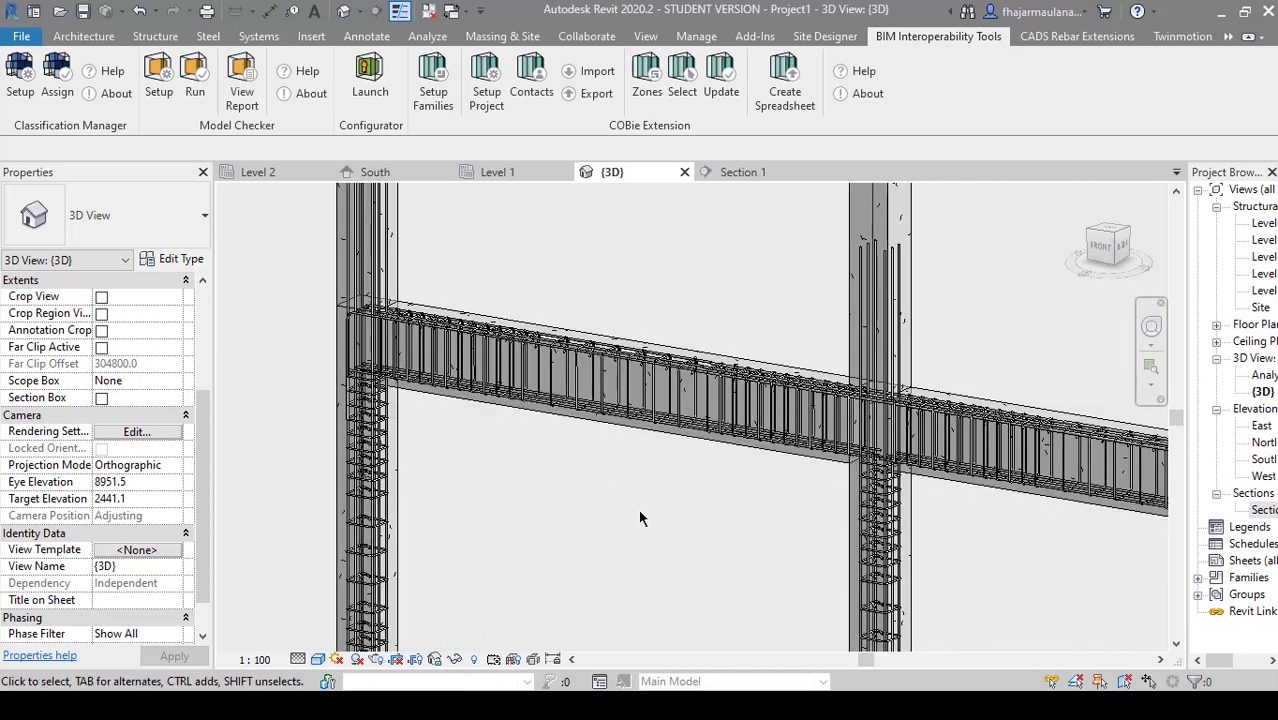
pyautogui.keyDown('shift'); pyautogui.moveTo(488, 407); pyautogui.dragTo(450, 284, button='middle'); pyautogui.keyUp('shift')
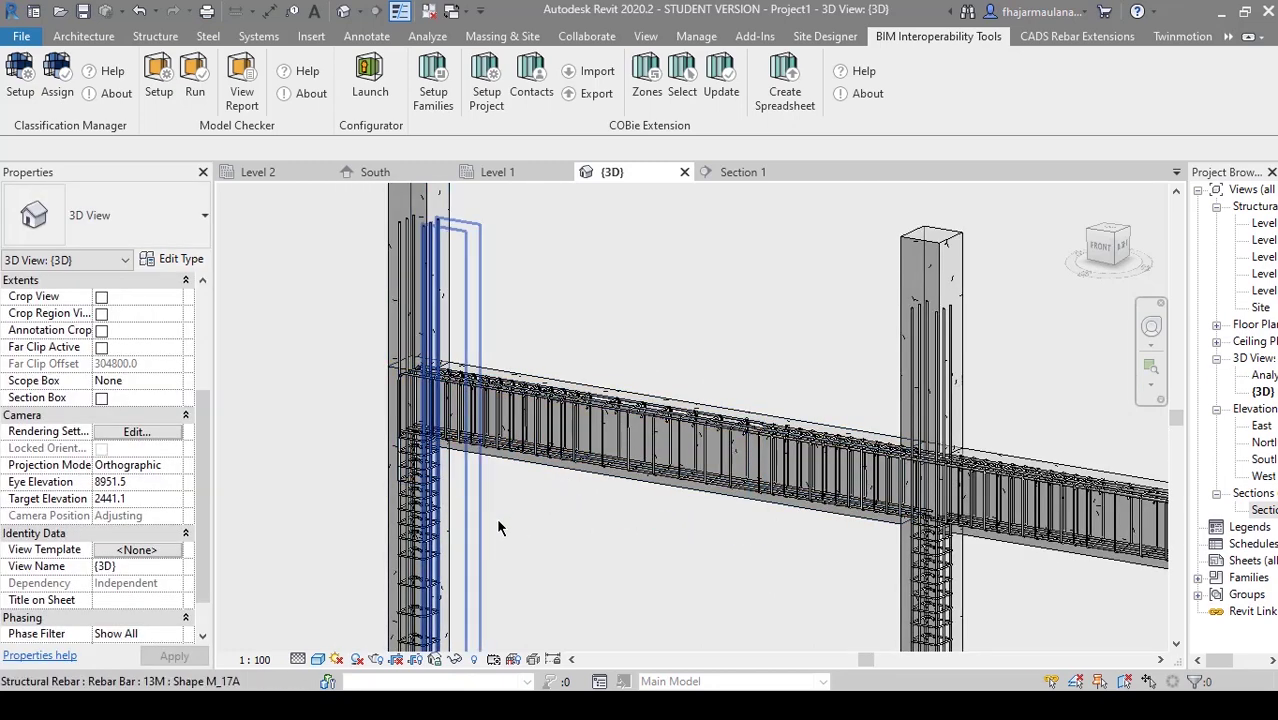
pyautogui.scroll(2, 527, 517)
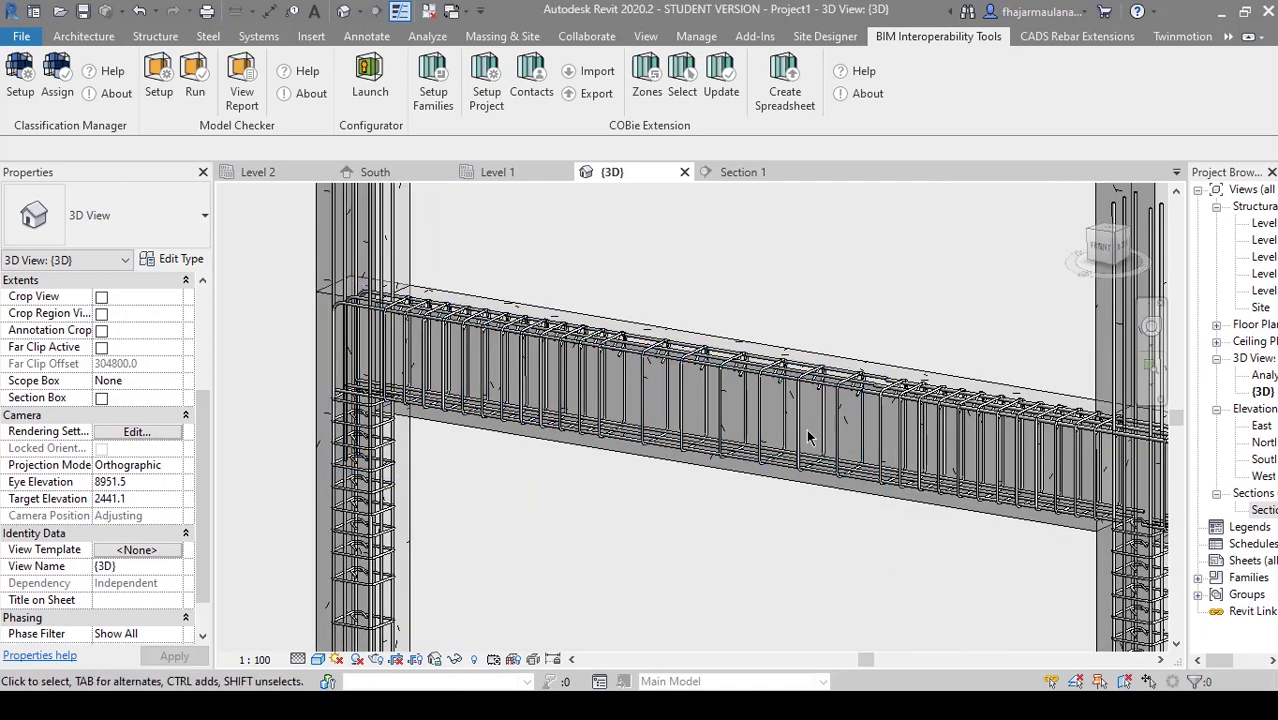
pyautogui.click(553, 446)
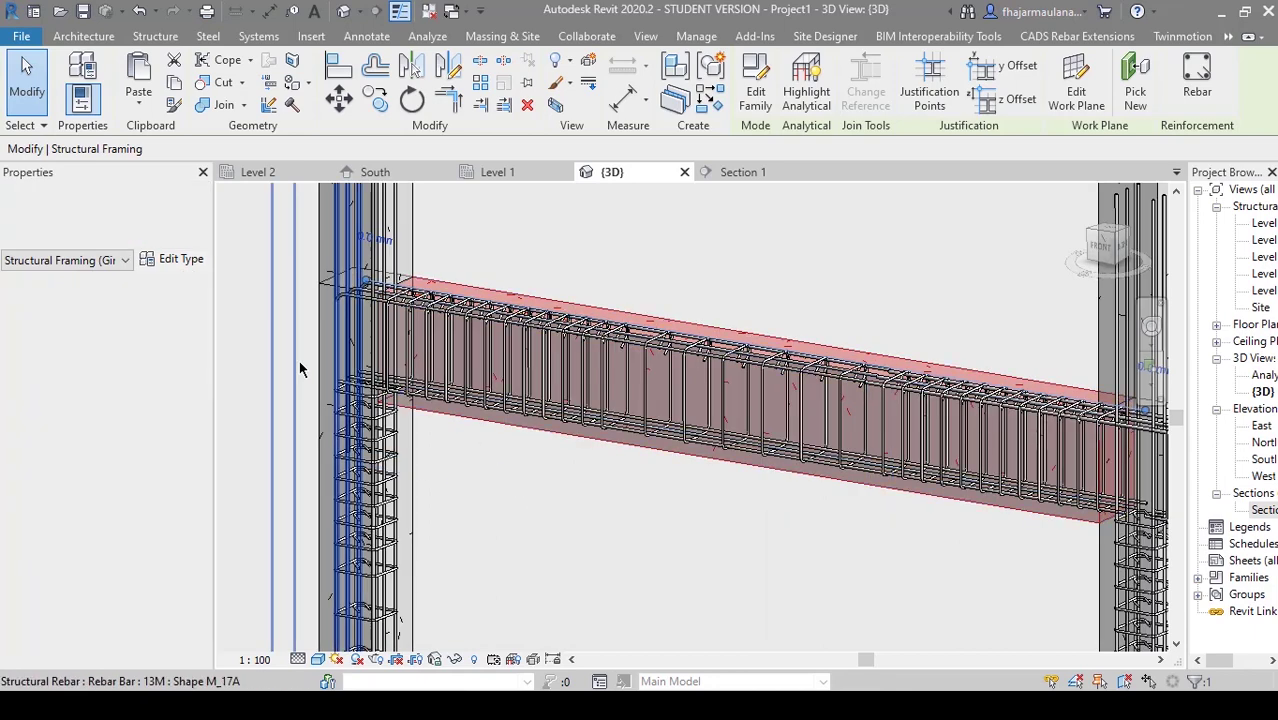
pyautogui.click(122, 230)
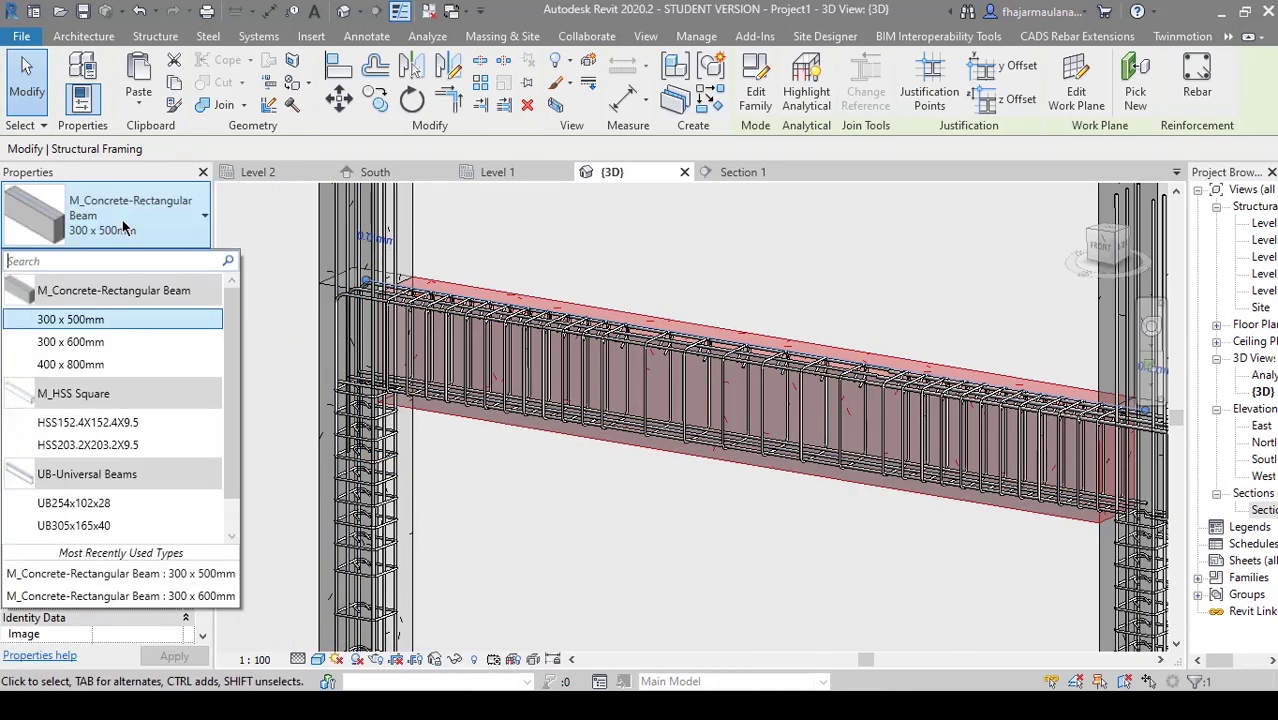
pyautogui.click(85, 343)
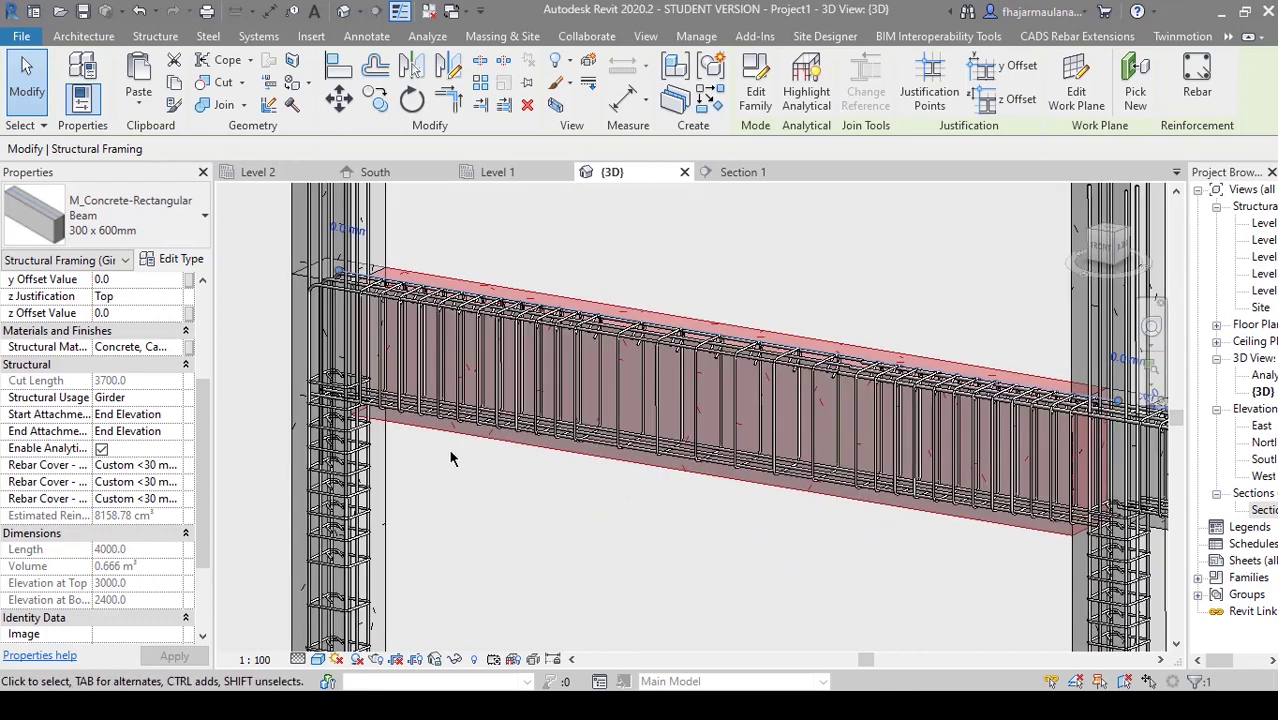
# - Try the 400 x 800mm type on the left beam and return it to 300 x 500mm
pyautogui.click(118, 232)
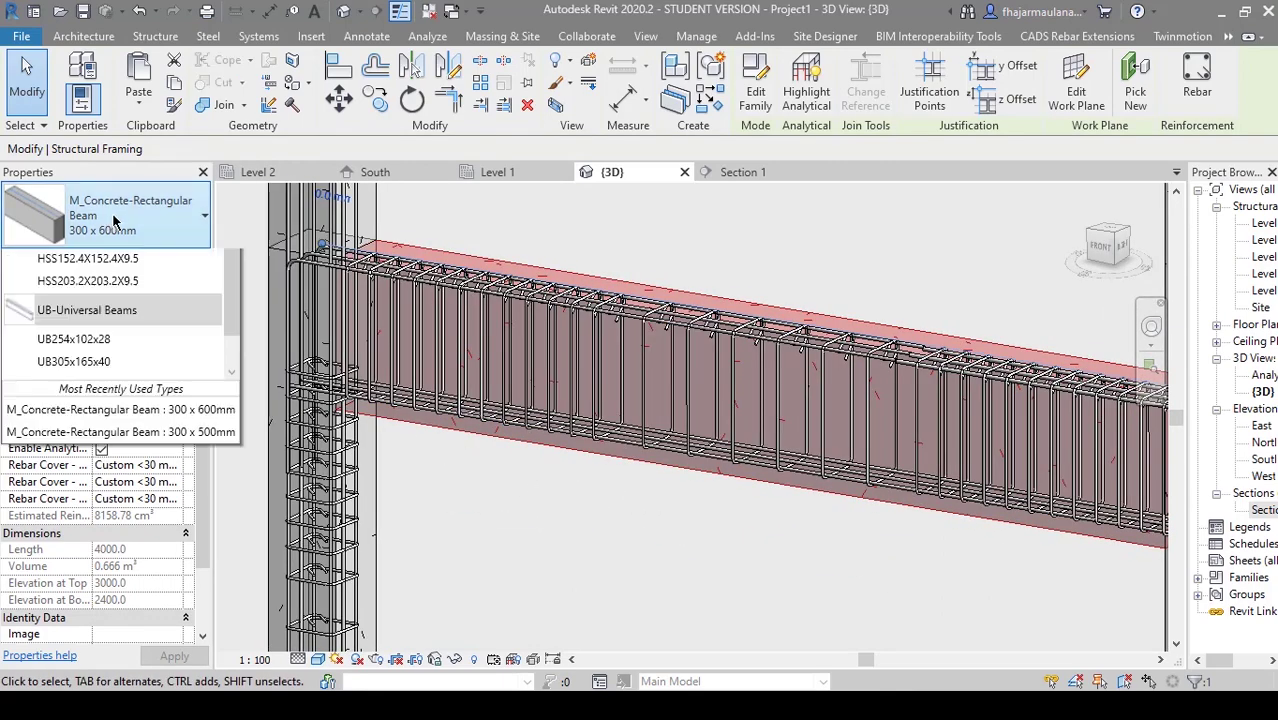
pyautogui.click(97, 366)
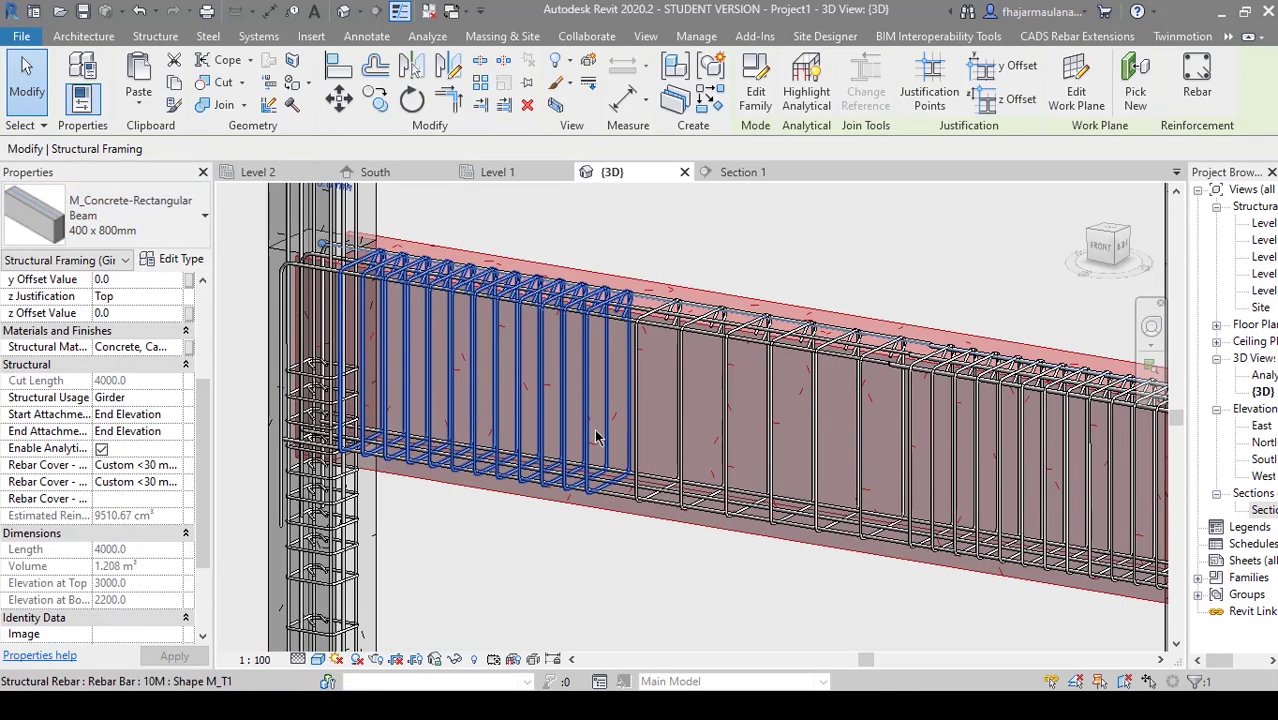
pyautogui.click(127, 232)
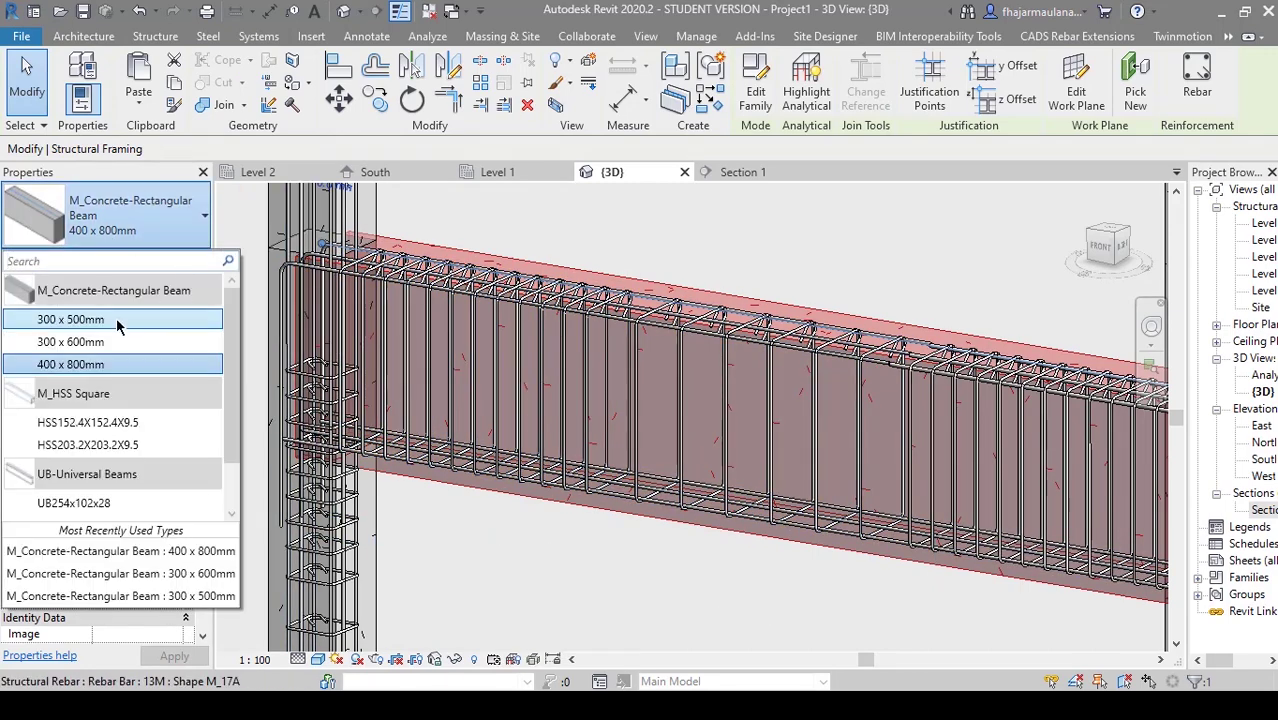
pyautogui.click(70, 319)
pyautogui.moveTo(494, 528); pyautogui.dragTo(570, 443, button='middle')
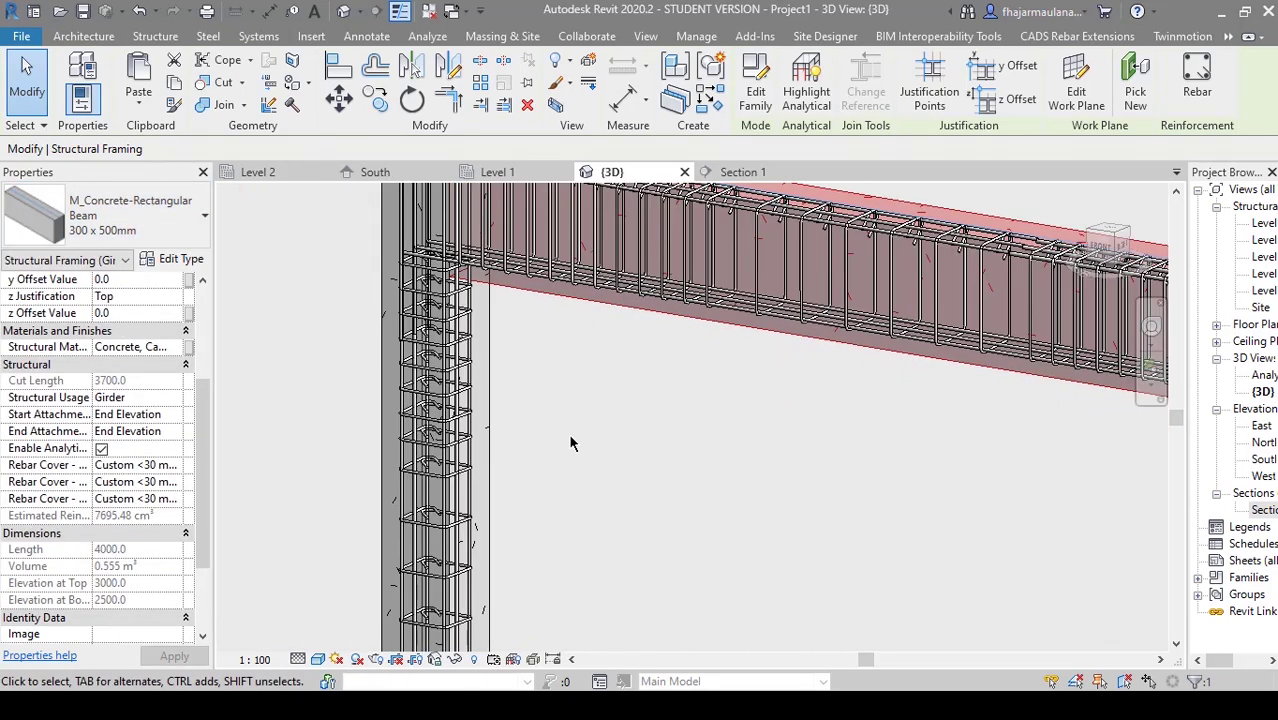
# - Try the 450 x 600mm type on the left column and return it to 300 x 300mm
pyautogui.press('Escape')
pyautogui.click(480, 440)
pyautogui.click(100, 230)
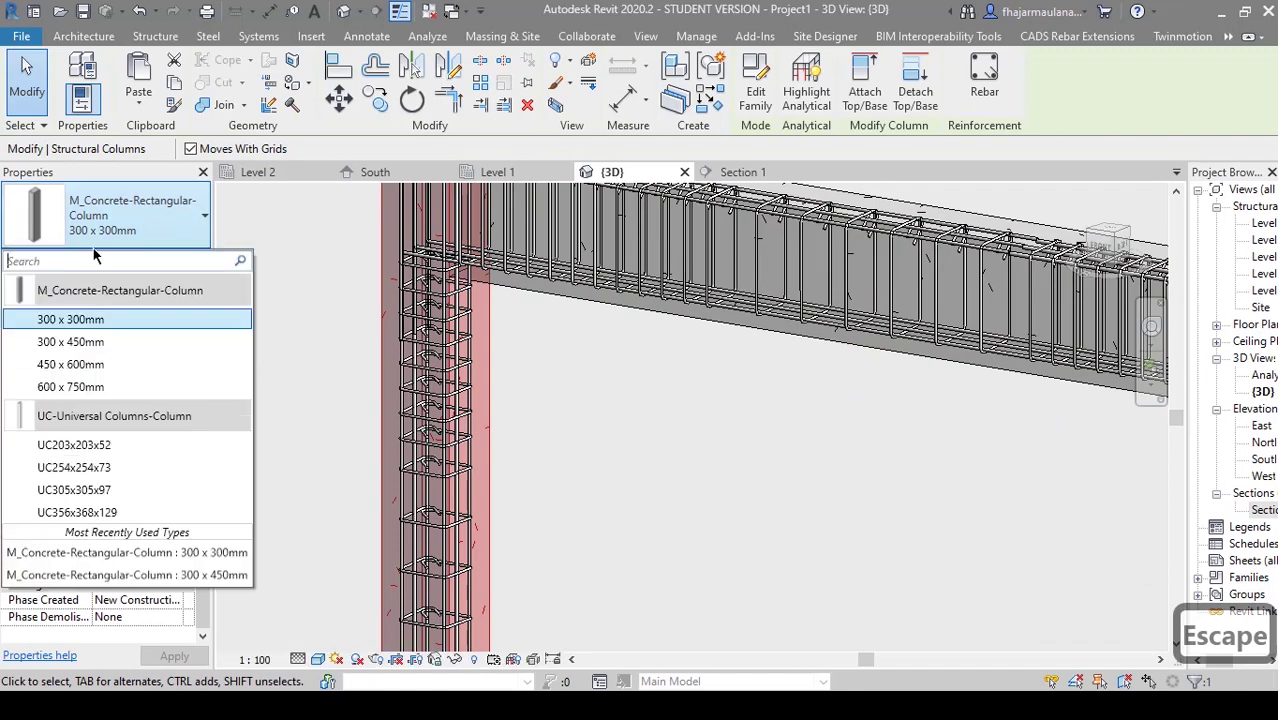
pyautogui.click(100, 364)
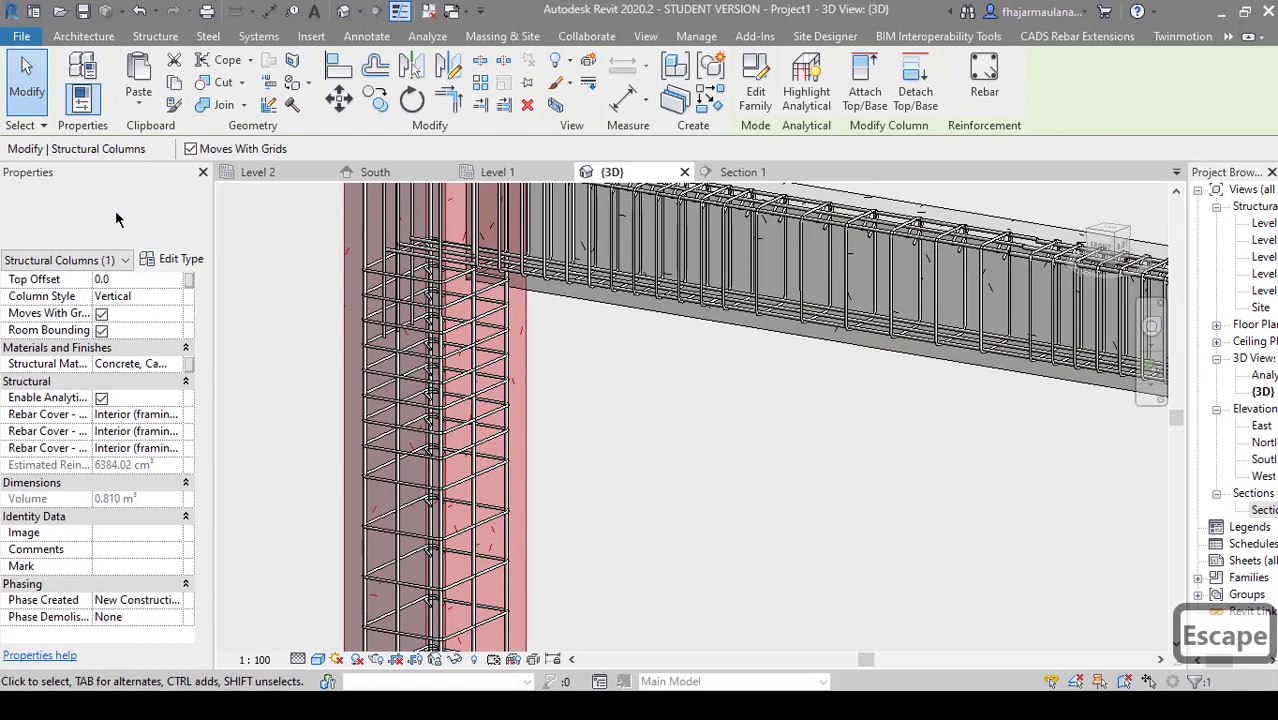
pyautogui.click(116, 219)
pyautogui.click(70, 319)
pyautogui.press('Escape')
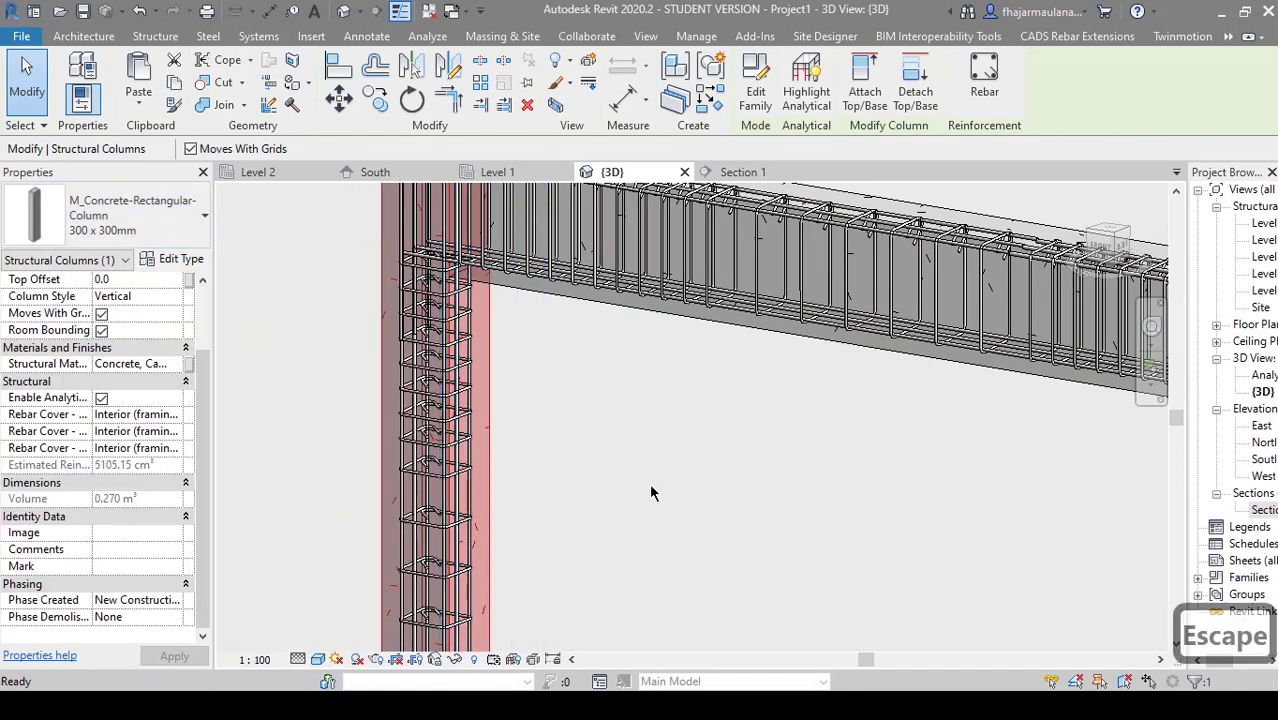
# - Review the whole frame in 3D and reopen Section 1 to examine the left beam's reinforcement
pyautogui.scroll(-4, 512, 386)
pyautogui.keyDown('shift'); pyautogui.moveTo(559, 393); pyautogui.dragTo(605, 381, button='middle'); pyautogui.keyUp('shift')
pyautogui.middleClick(607, 381)
pyautogui.middleClick(607, 381)
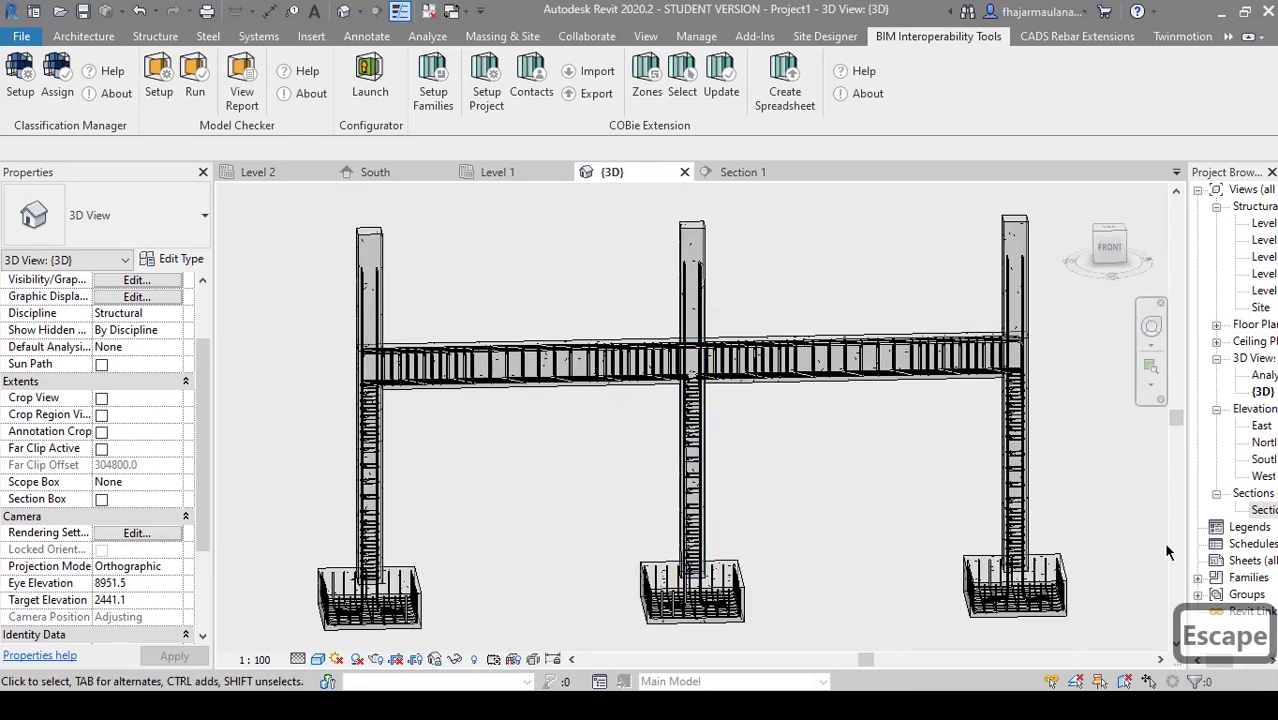
pyautogui.click(1260, 510)
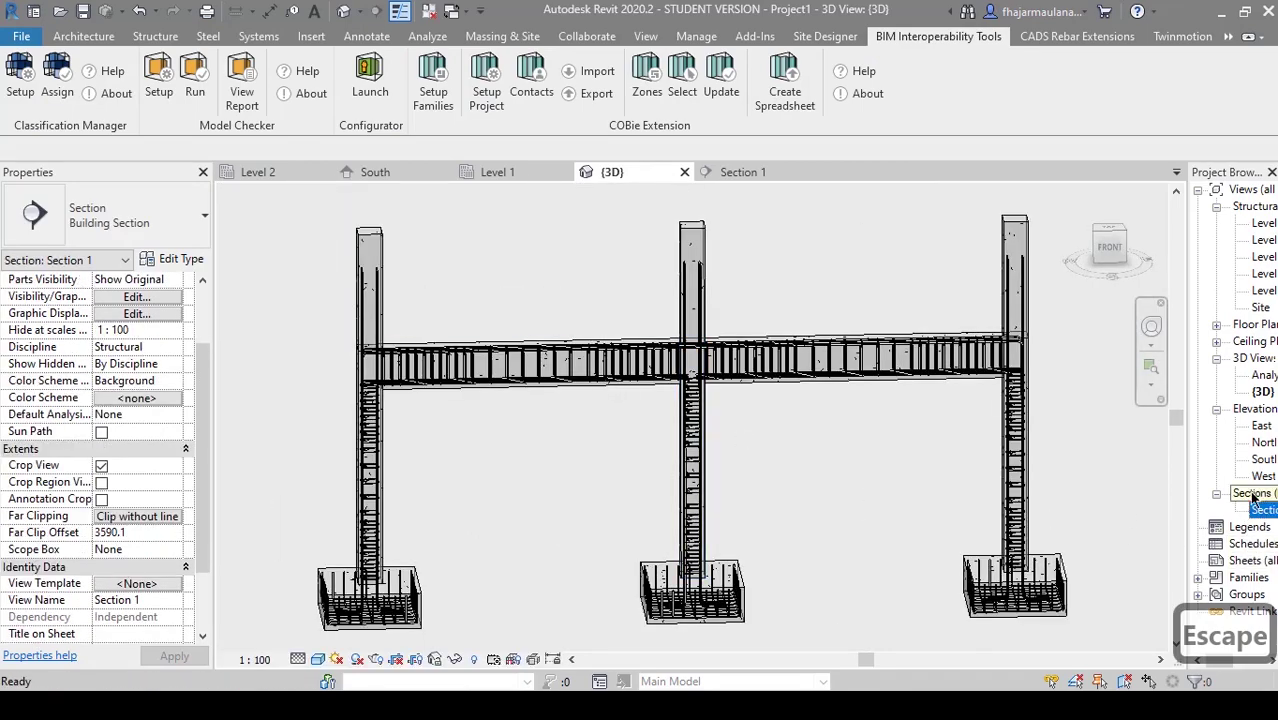
pyautogui.doubleClick(1262, 510)
pyautogui.scroll(-2, 551, 431)
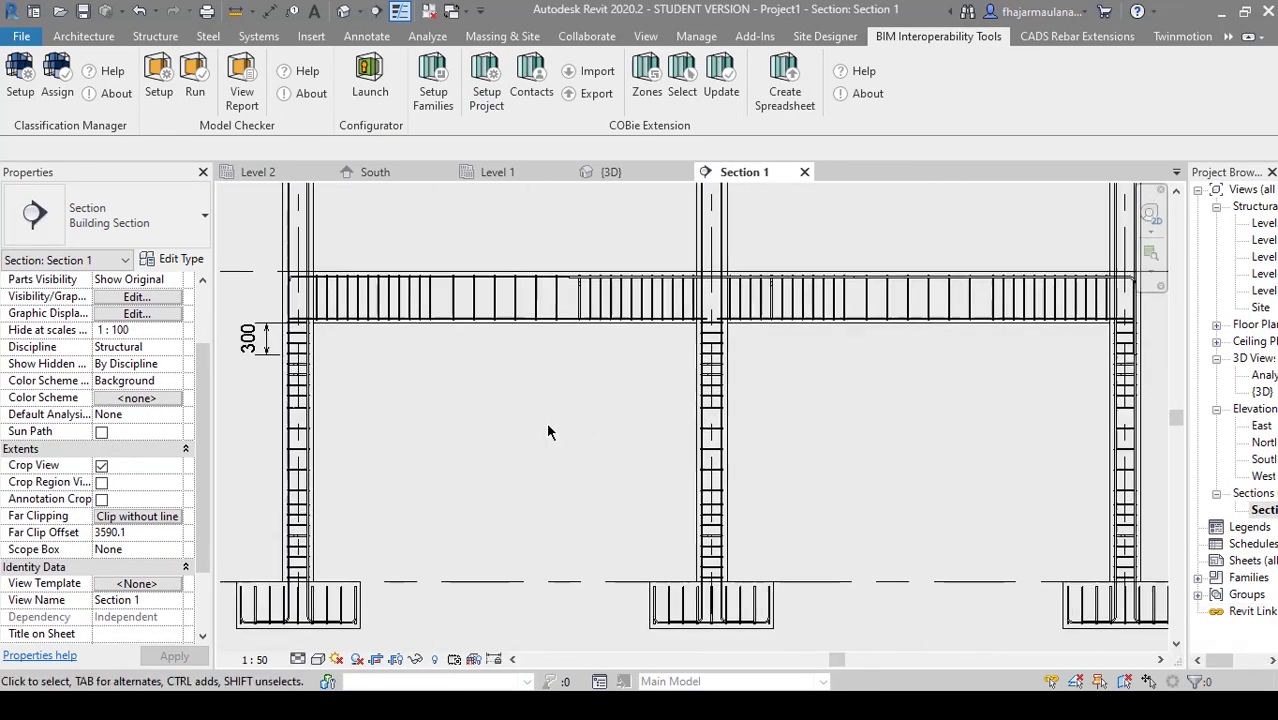
pyautogui.scroll(-2, 562, 437)
pyautogui.scroll(3, 566, 424)
pyautogui.scroll(3, 560, 415)
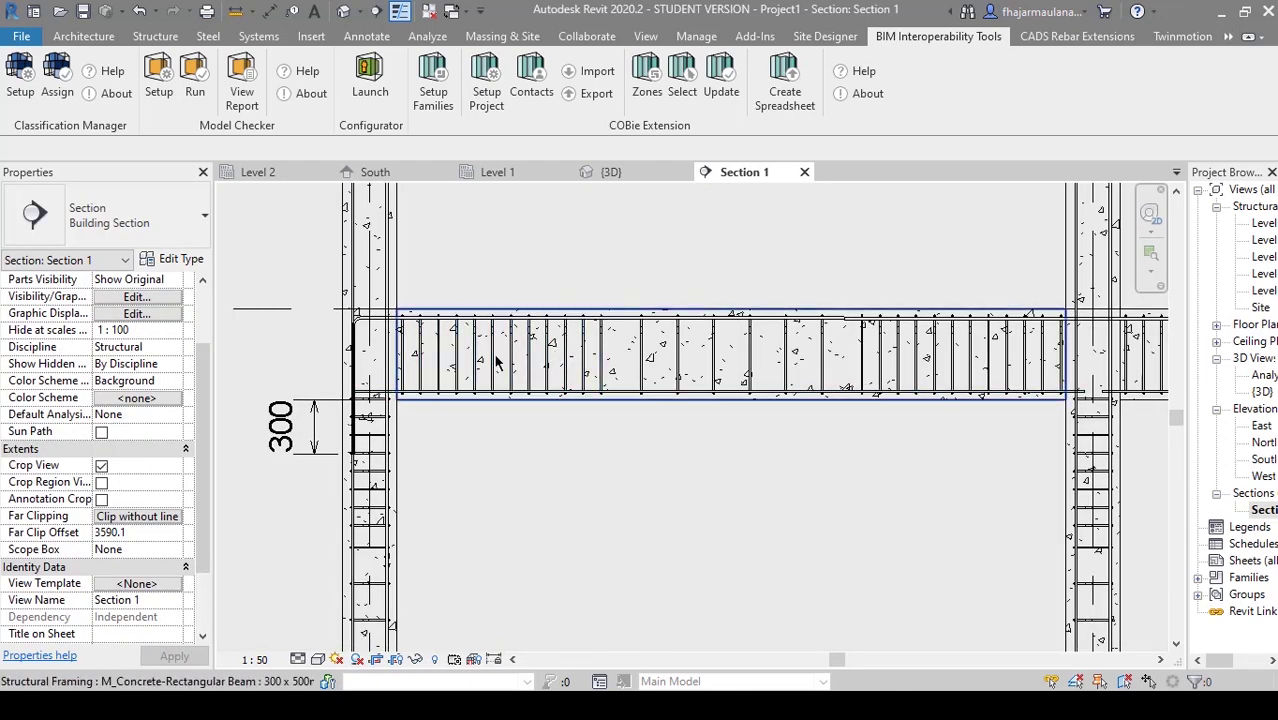
pyautogui.scroll(-2, 555, 411)
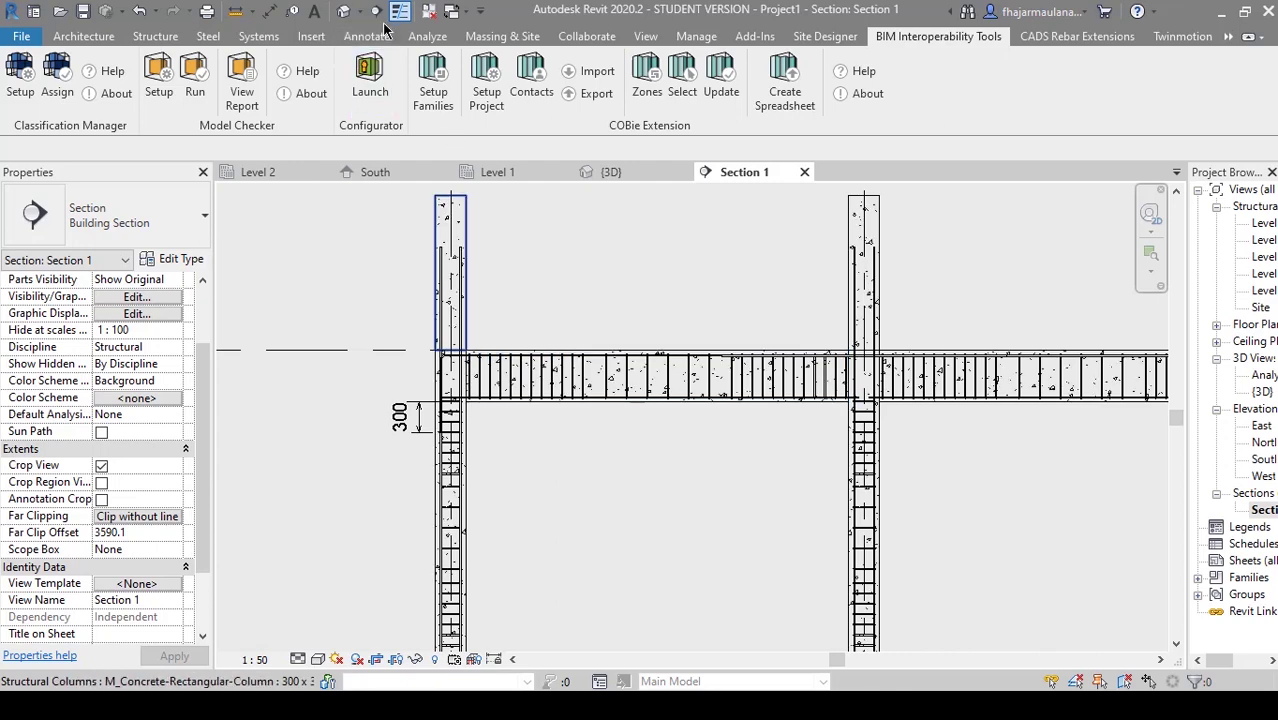
# - Draw a vertical section cut through the left beam in Section 1, near the end of its first closely spaced stirrups
pyautogui.click(585, 437)
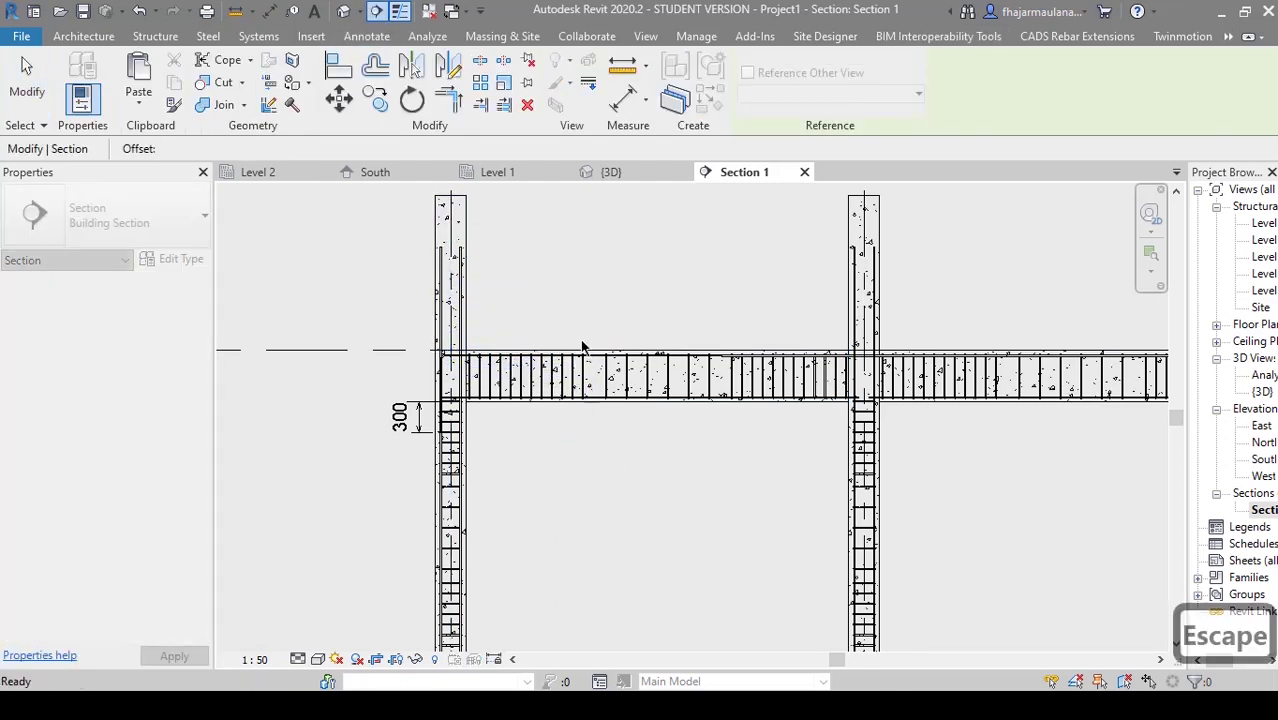
pyautogui.press('Escape')
pyautogui.press('Escape')
pyautogui.scroll(2, 583, 440)
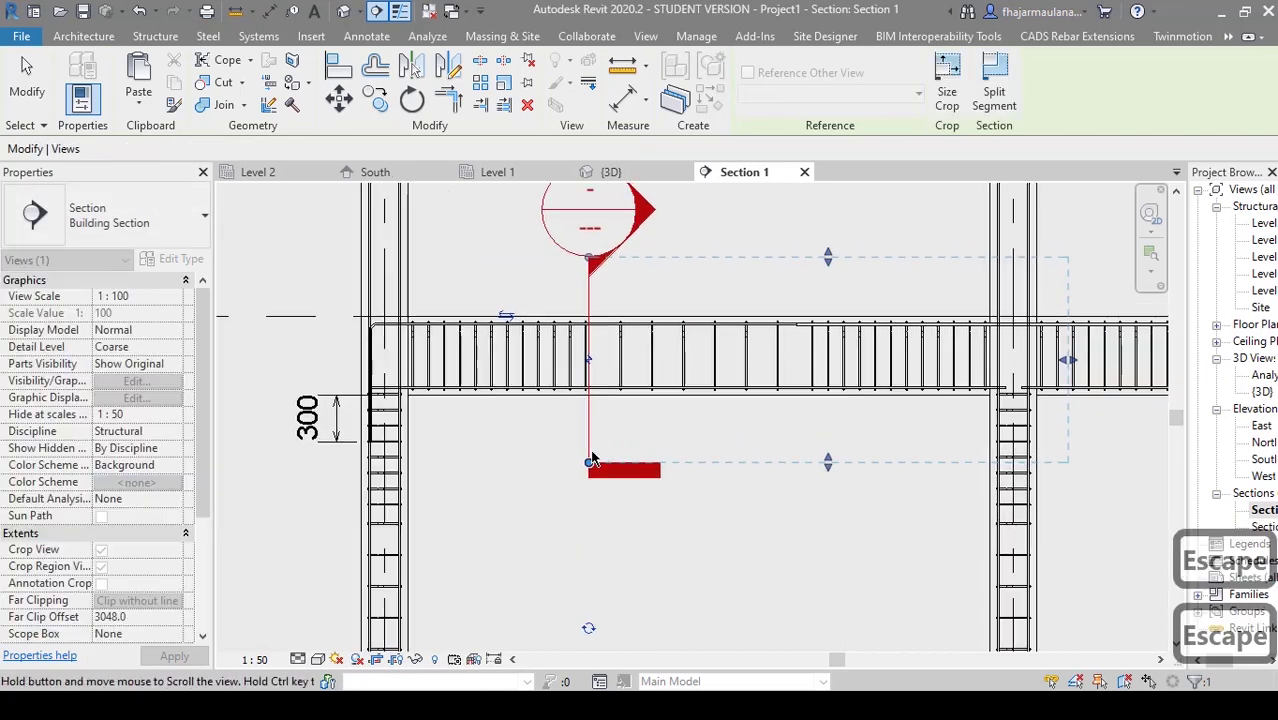
pyautogui.moveTo(588, 298); pyautogui.dragTo(625, 334, button='middle')
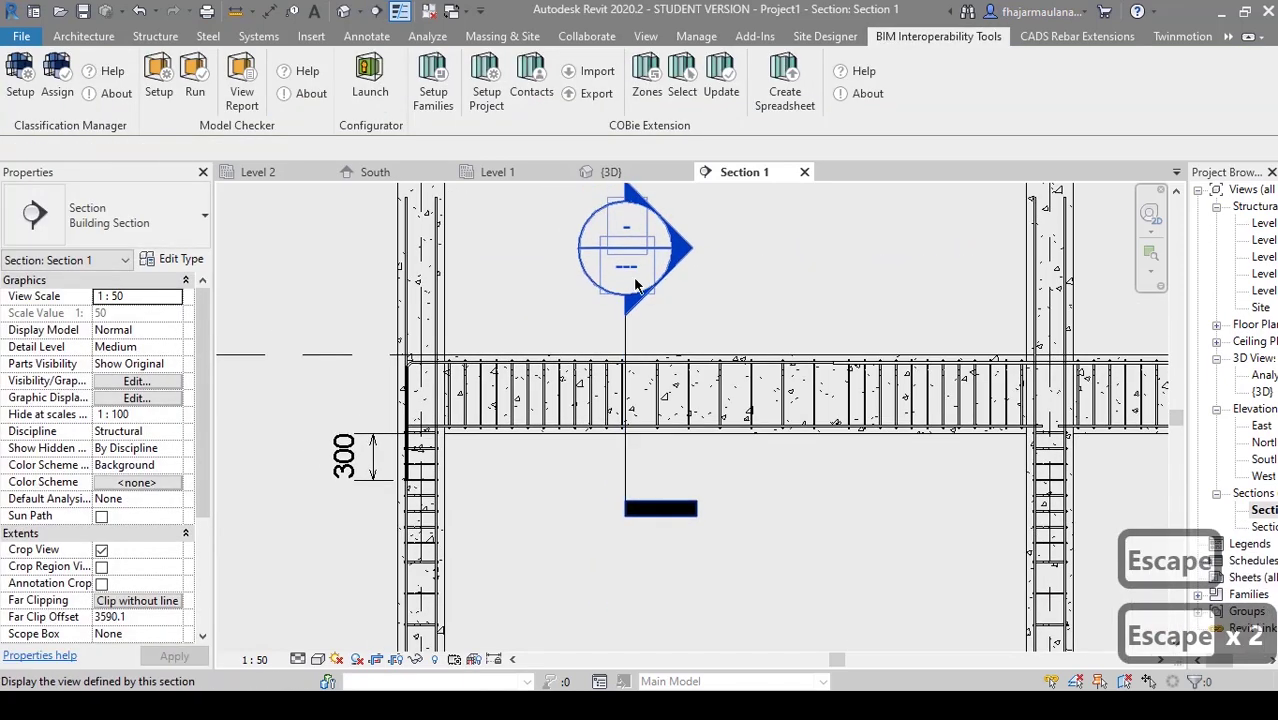
# - Flip the new beam section to face the left column and shorten its view depth to about 660 mm
pyautogui.click(620, 480)
pyautogui.click(541, 355)
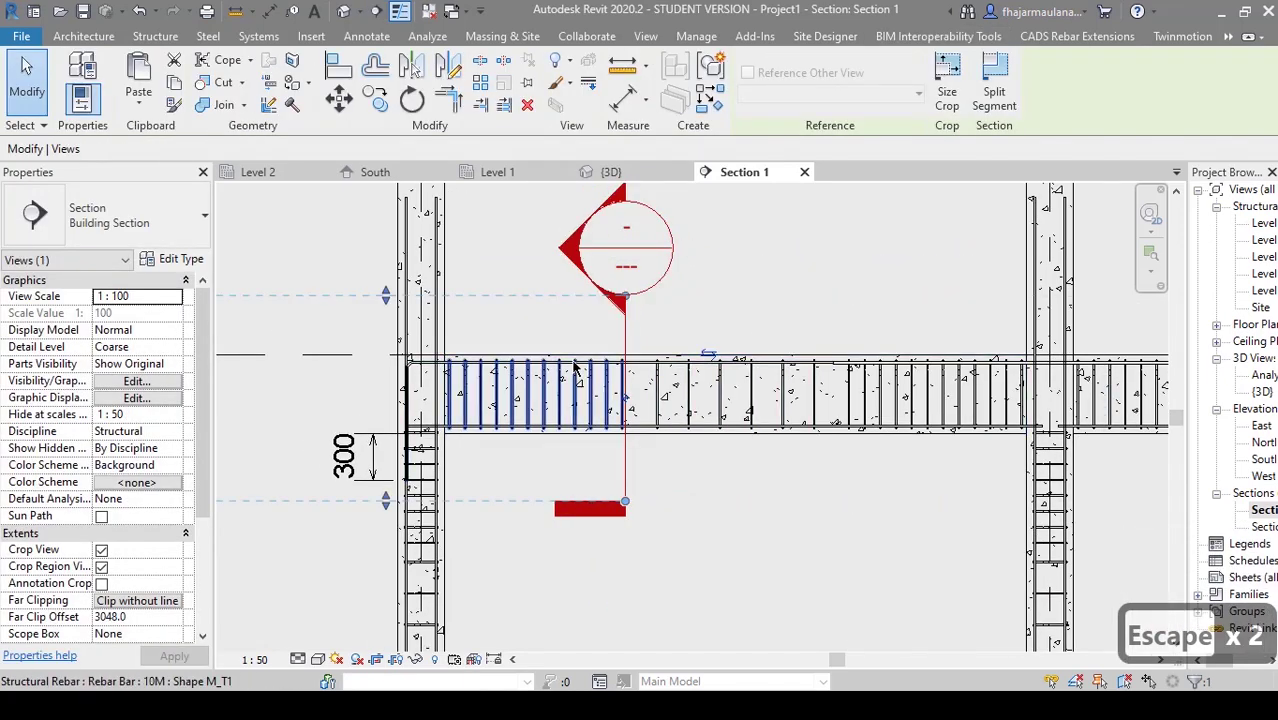
pyautogui.scroll(-3, 528, 428)
pyautogui.scroll(2, 470, 428)
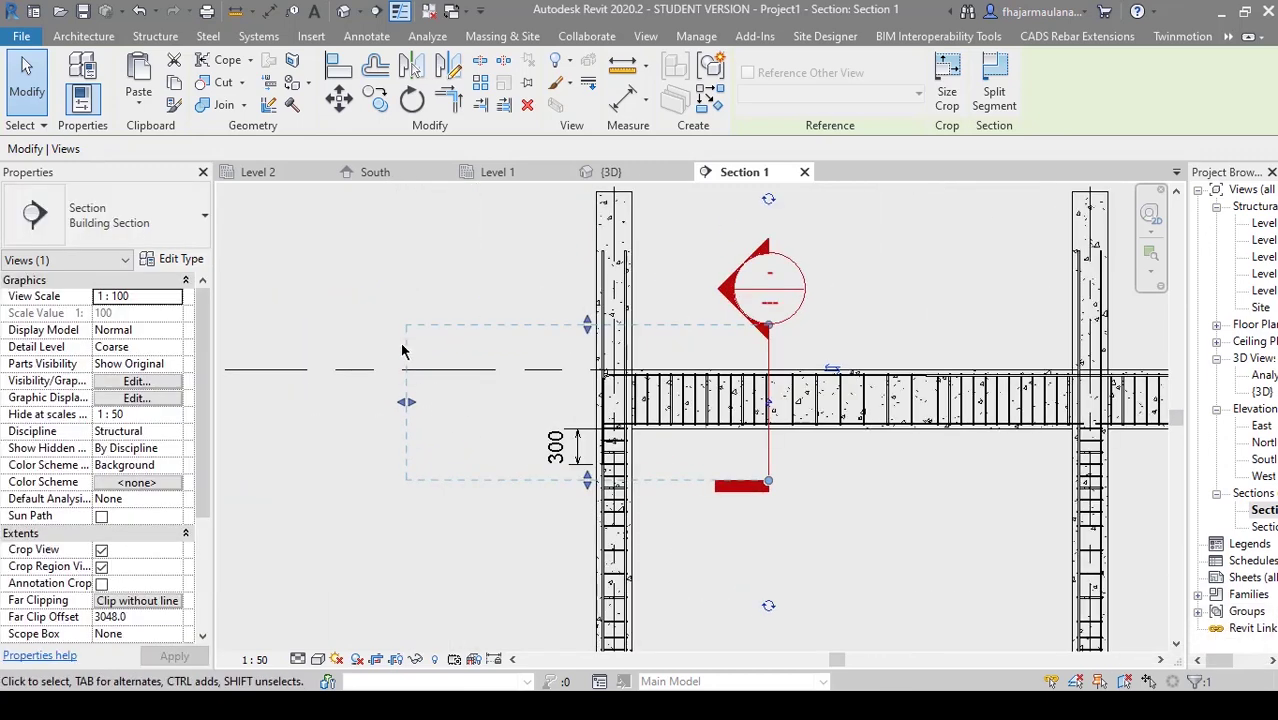
pyautogui.moveTo(432, 410); pyautogui.dragTo(540, 410)
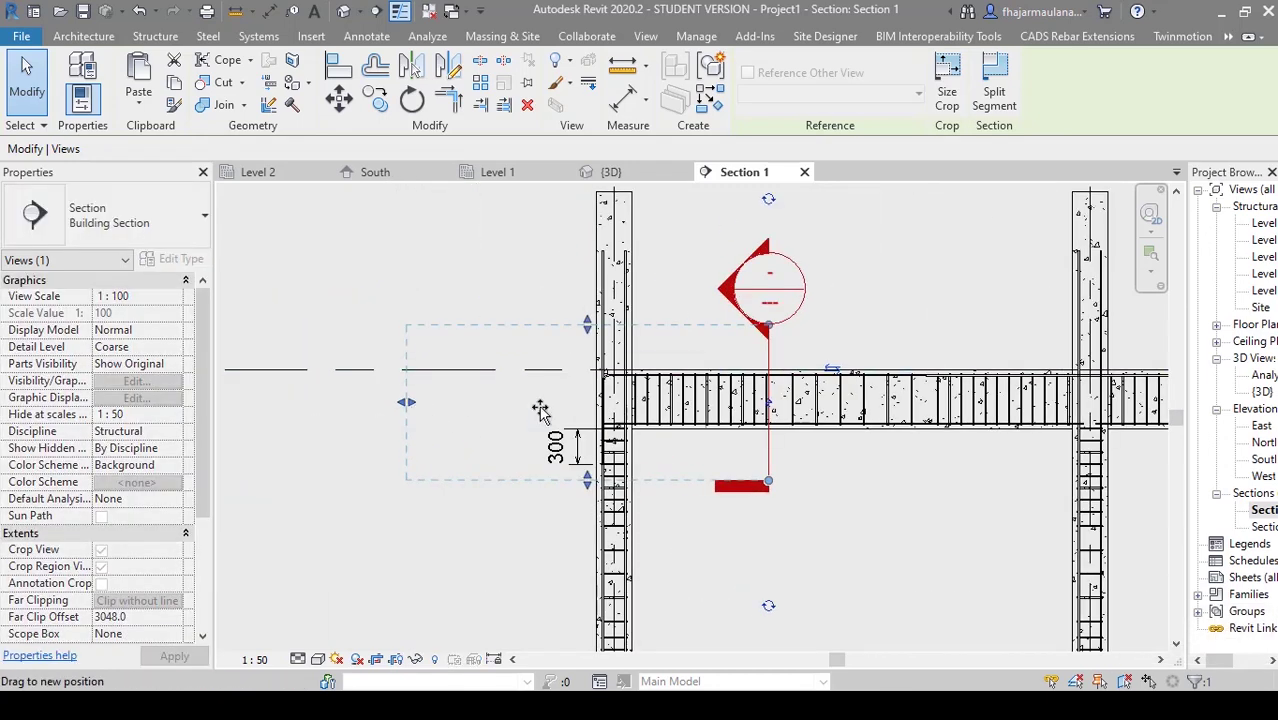
pyautogui.moveTo(692, 409); pyautogui.dragTo(691, 409)
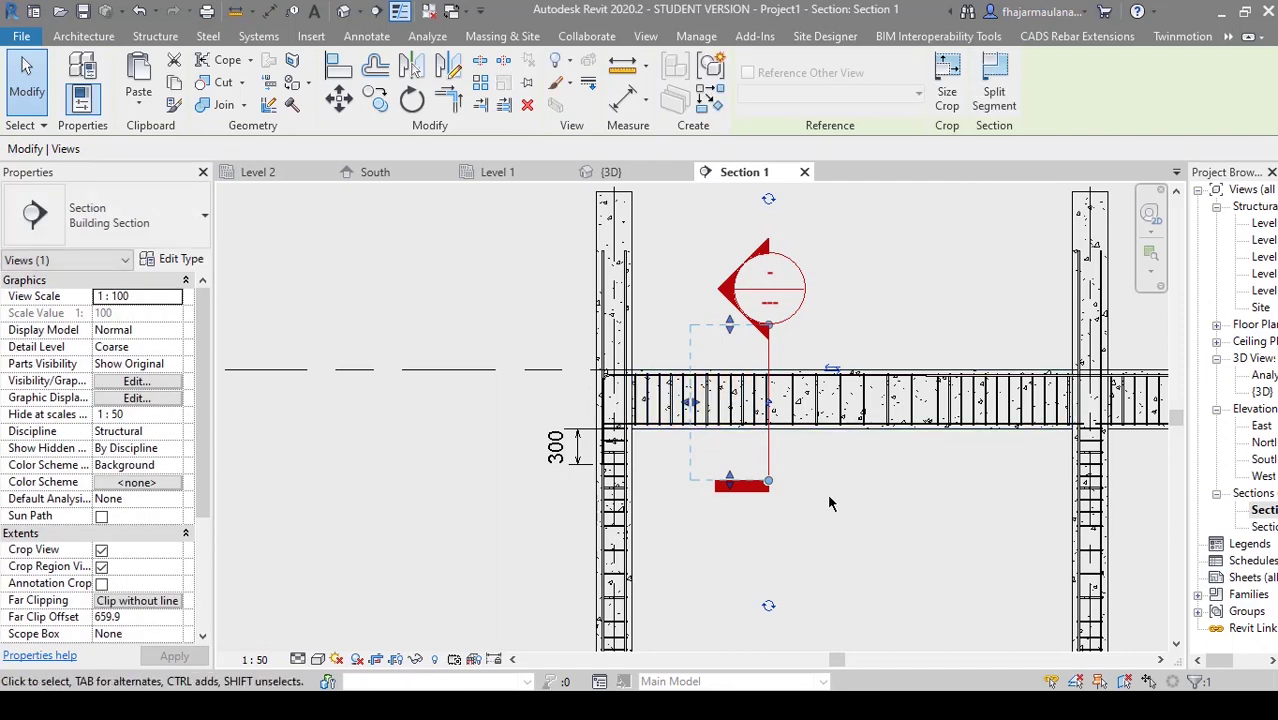
pyautogui.press('Escape')
pyautogui.scroll(1, 830, 499)
pyautogui.moveTo(815, 496); pyautogui.dragTo(717, 511, button='middle')
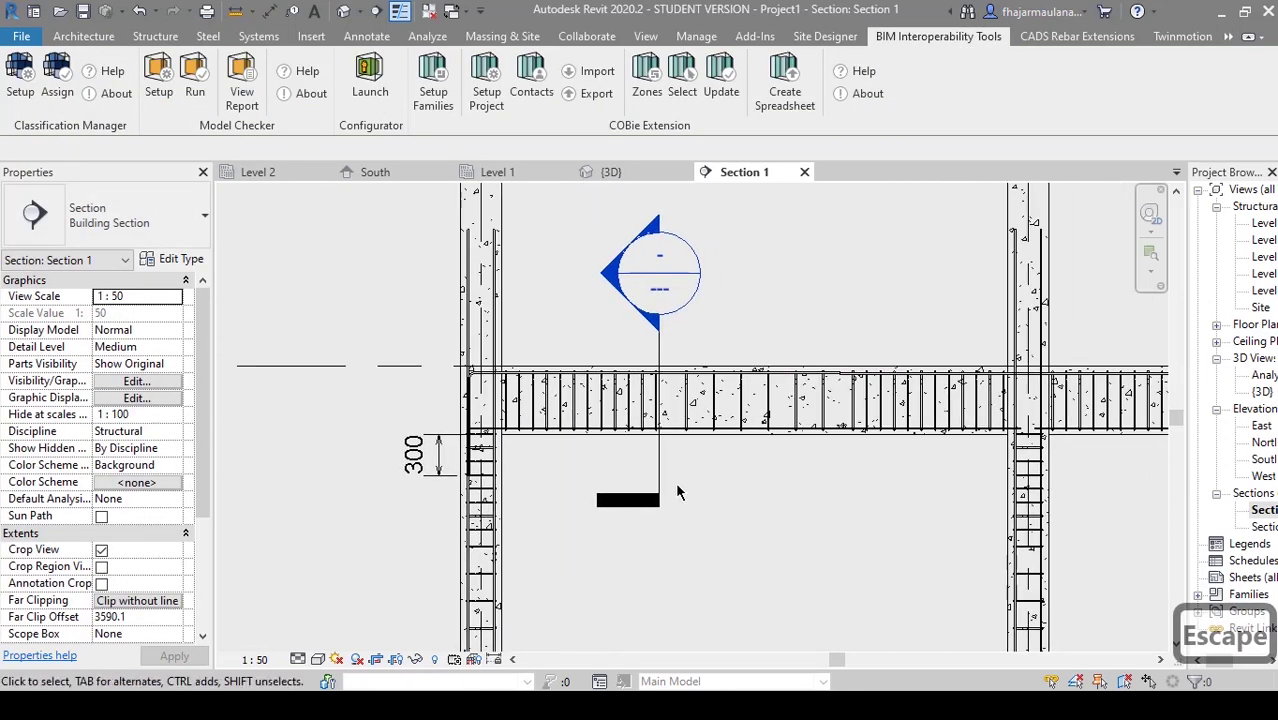
# - Open the beam's Section 2 view, set its detail level to Fine and tighten the crop region around the beam
pyautogui.doubleClick(604, 283)
pyautogui.scroll(6, 605, 512)
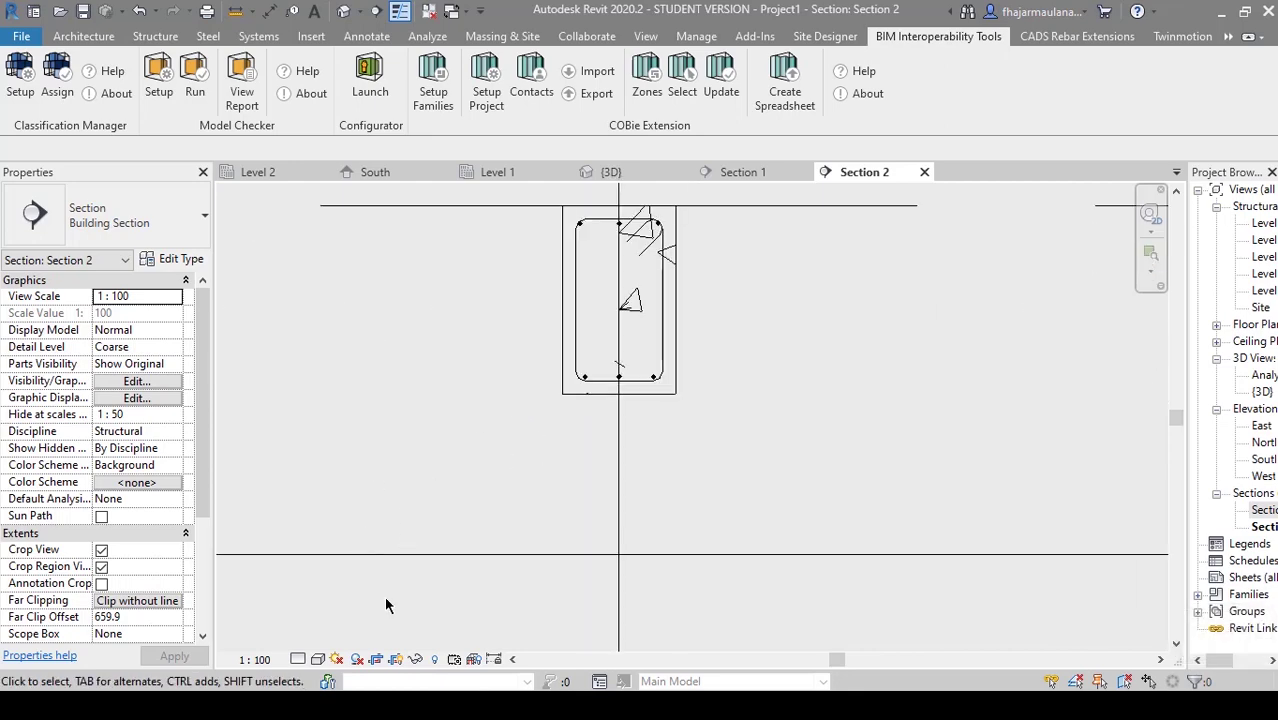
pyautogui.scroll(-4, 560, 433)
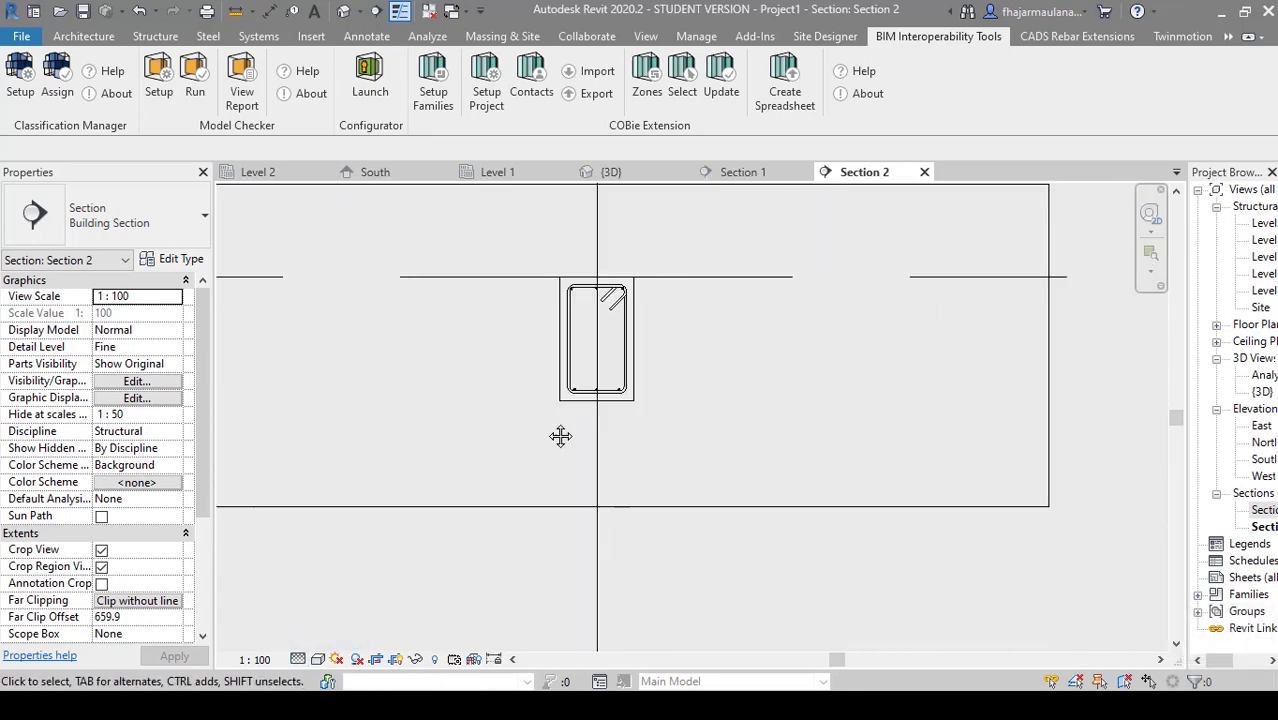
pyautogui.click(277, 391)
pyautogui.moveTo(277, 391); pyautogui.dragTo(520, 435)
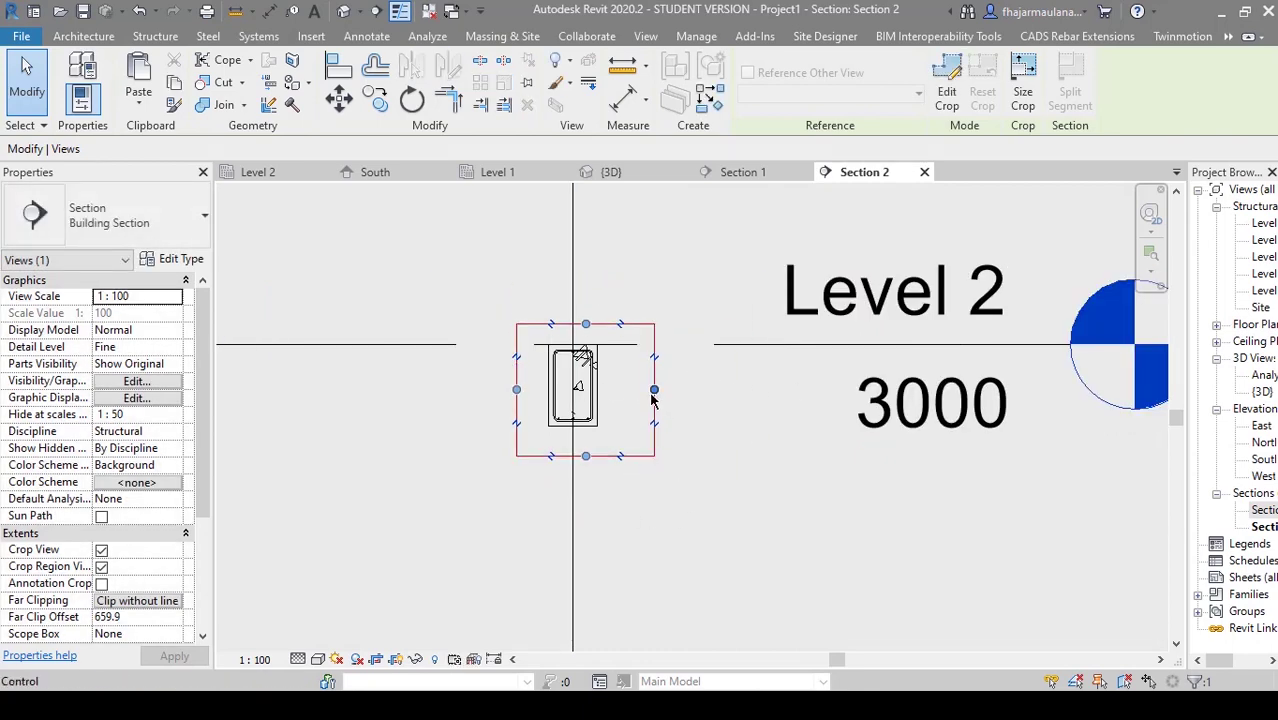
pyautogui.click(711, 499)
# - Set the Section 2 view scale to 1:25 and narrow the crop region slightly on the level-head side
pyautogui.click(271, 652)
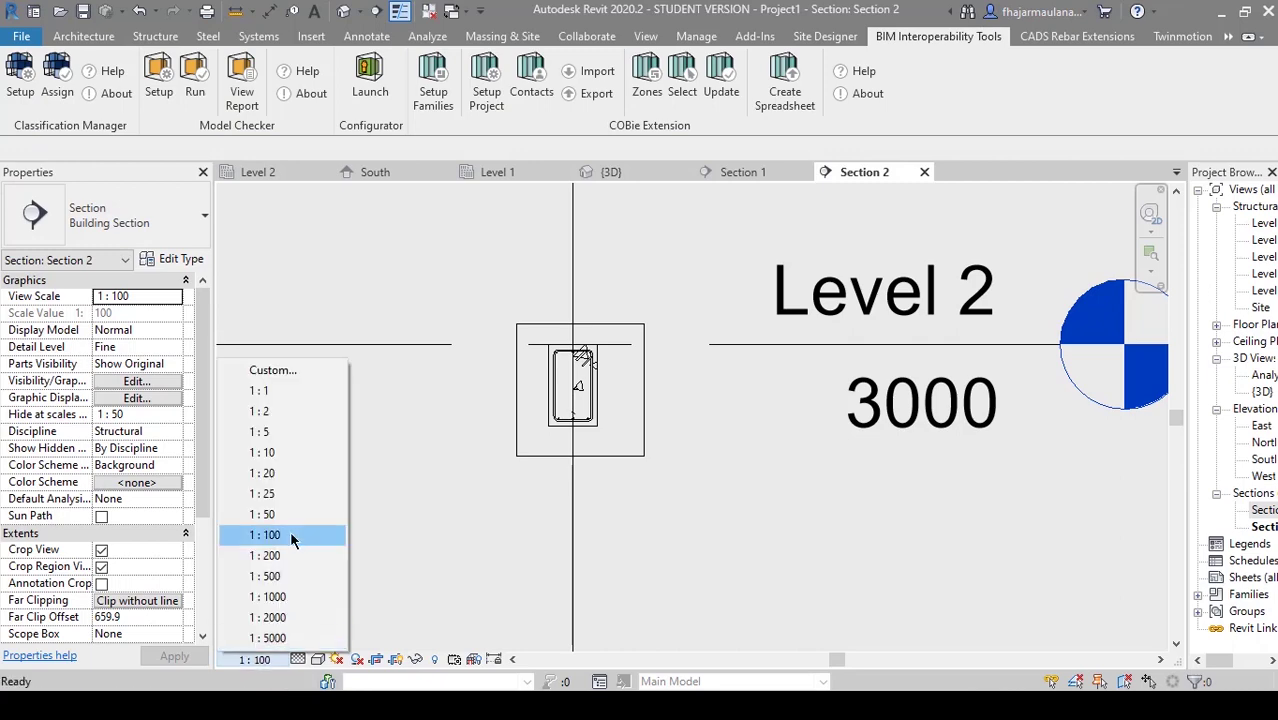
pyautogui.click(284, 496)
pyautogui.press('Escape')
pyautogui.scroll(2, 628, 468)
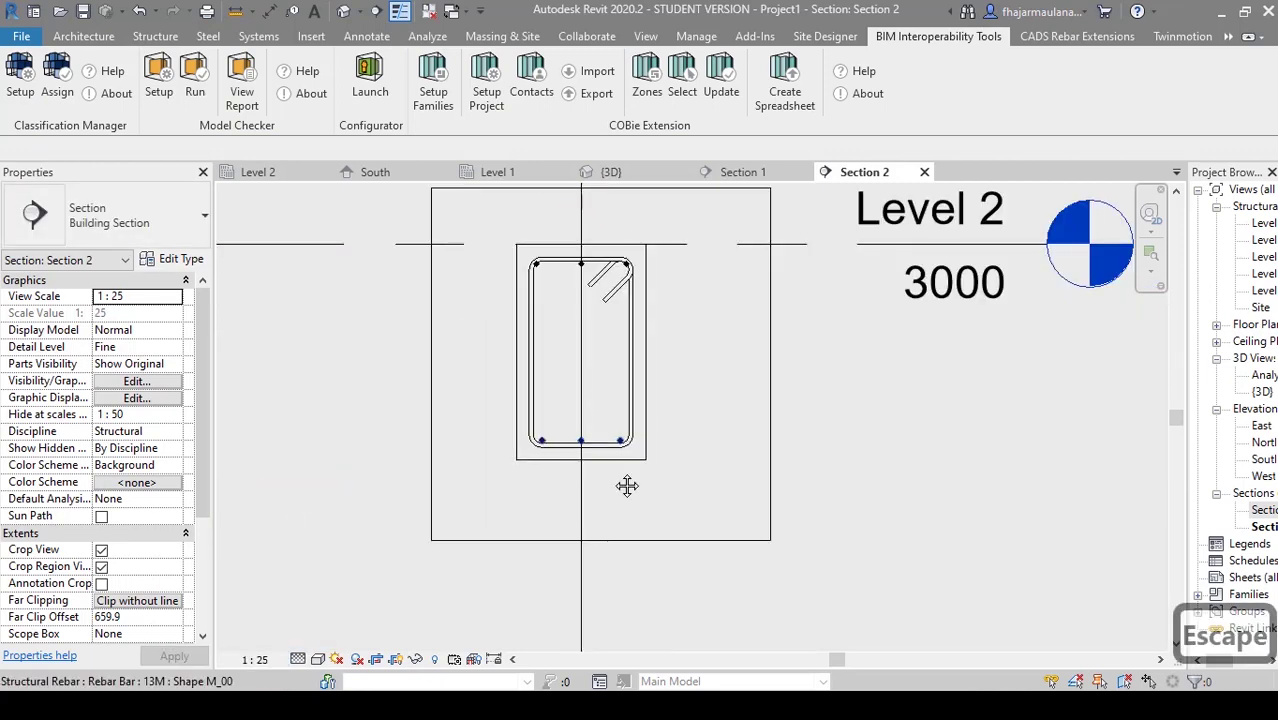
pyautogui.click(771, 400)
pyautogui.moveTo(771, 400); pyautogui.dragTo(752, 393)
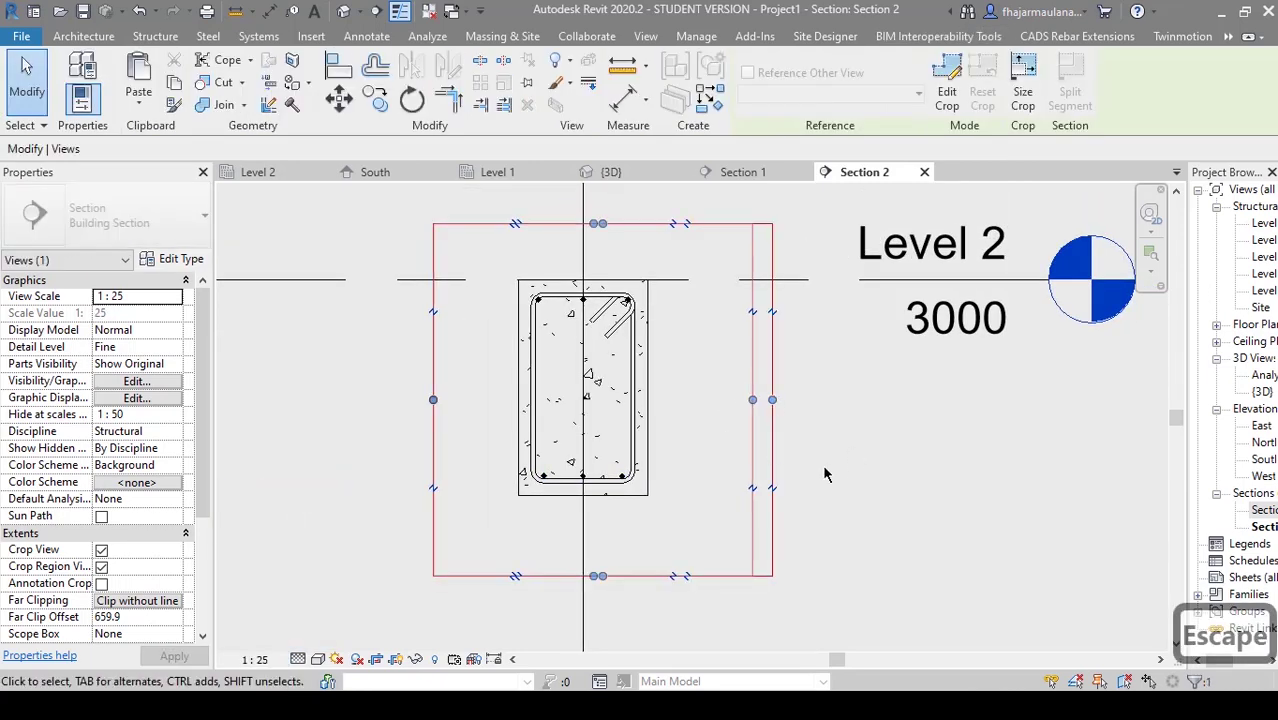
pyautogui.press('Escape')
pyautogui.scroll(-2, 1165, 447)
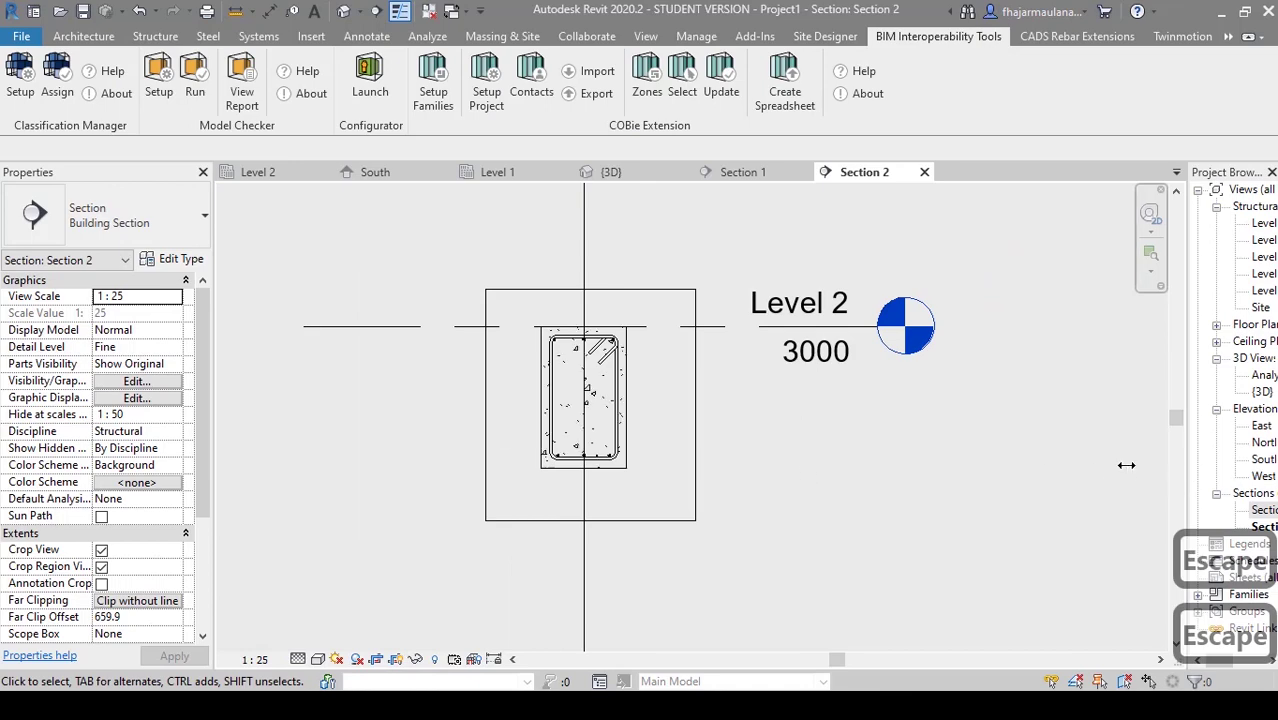
# - Widen the Project Browser and reopen Section 1 at the left column and its footing
pyautogui.moveTo(1126, 465); pyautogui.dragTo(1038, 465)
pyautogui.doubleClick(1128, 510)
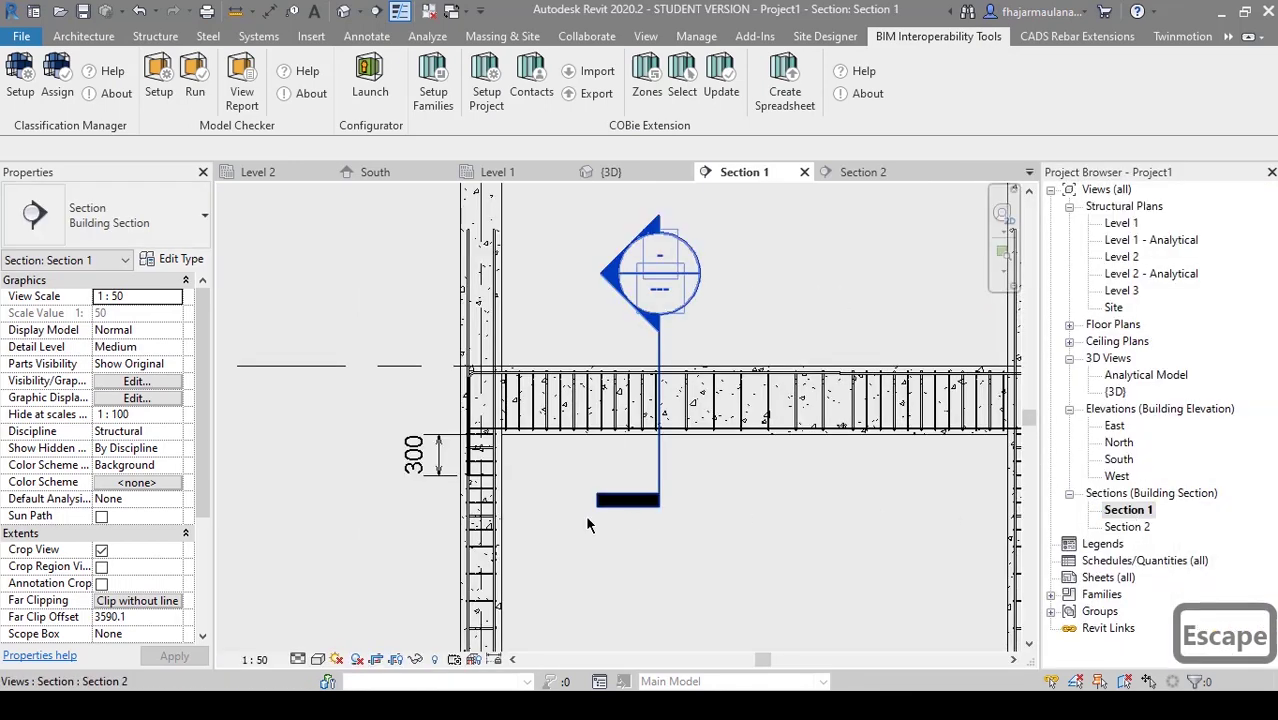
pyautogui.scroll(2, 562, 520)
pyautogui.moveTo(562, 520); pyautogui.dragTo(670, 260, button='middle')
pyautogui.scroll(-2, 668, 264)
pyautogui.moveTo(623, 561); pyautogui.dragTo(611, 554, button='middle')
pyautogui.scroll(2, 599, 395)
pyautogui.moveTo(599, 395); pyautogui.dragTo(581, 502, button='middle')
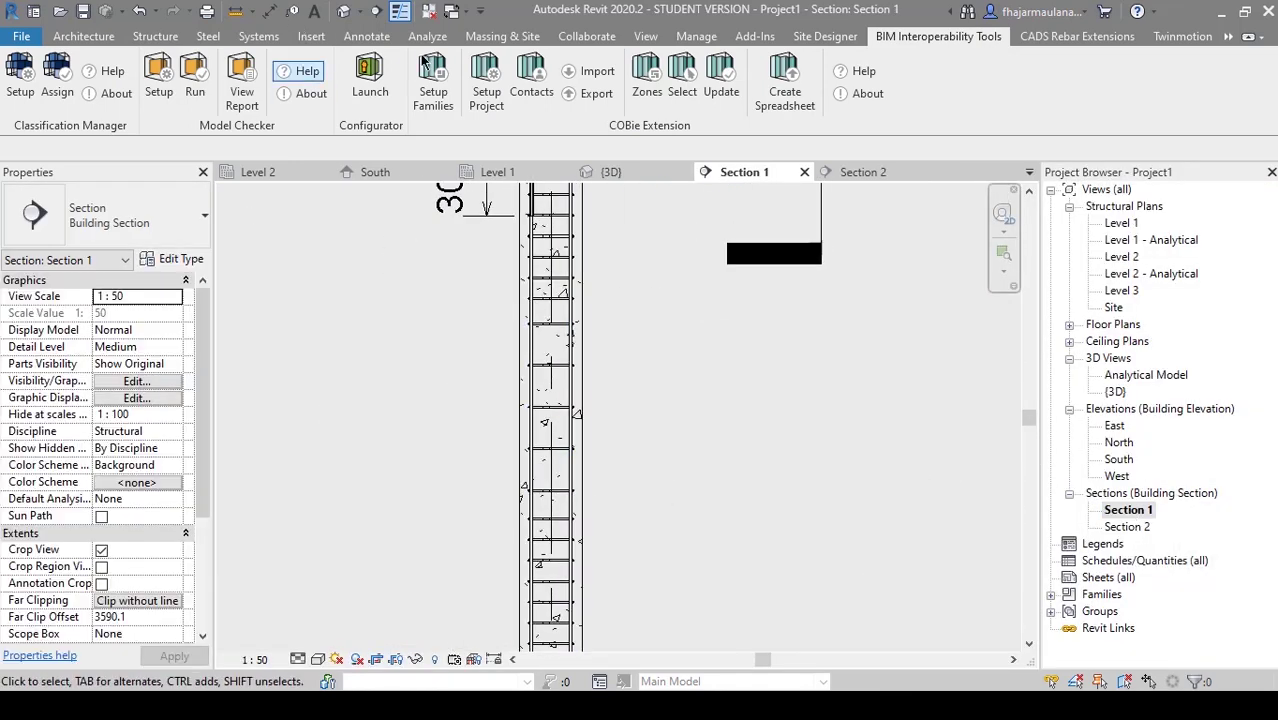
# - Draw a horizontal section of type Detail across the top of the left footing at Level 1
pyautogui.click(376, 12)
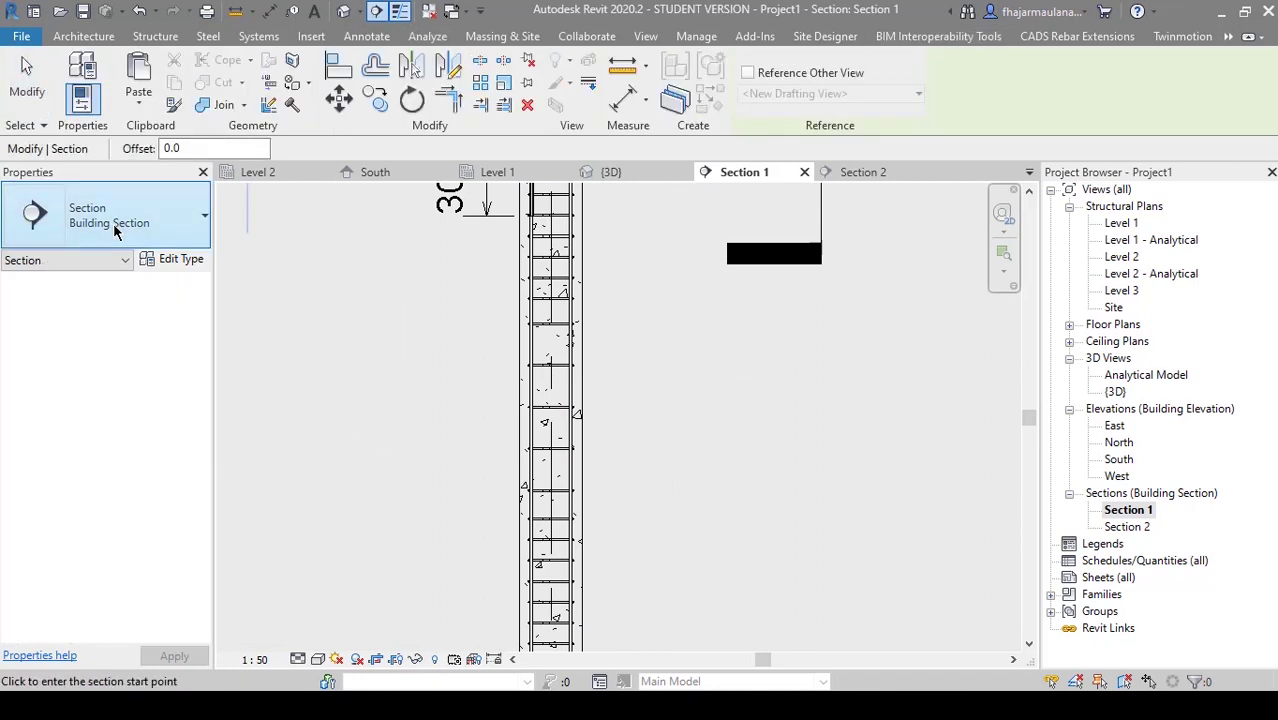
pyautogui.click(115, 230)
pyautogui.click(71, 240)
pyautogui.moveTo(379, 448); pyautogui.dragTo(456, 271, button='middle')
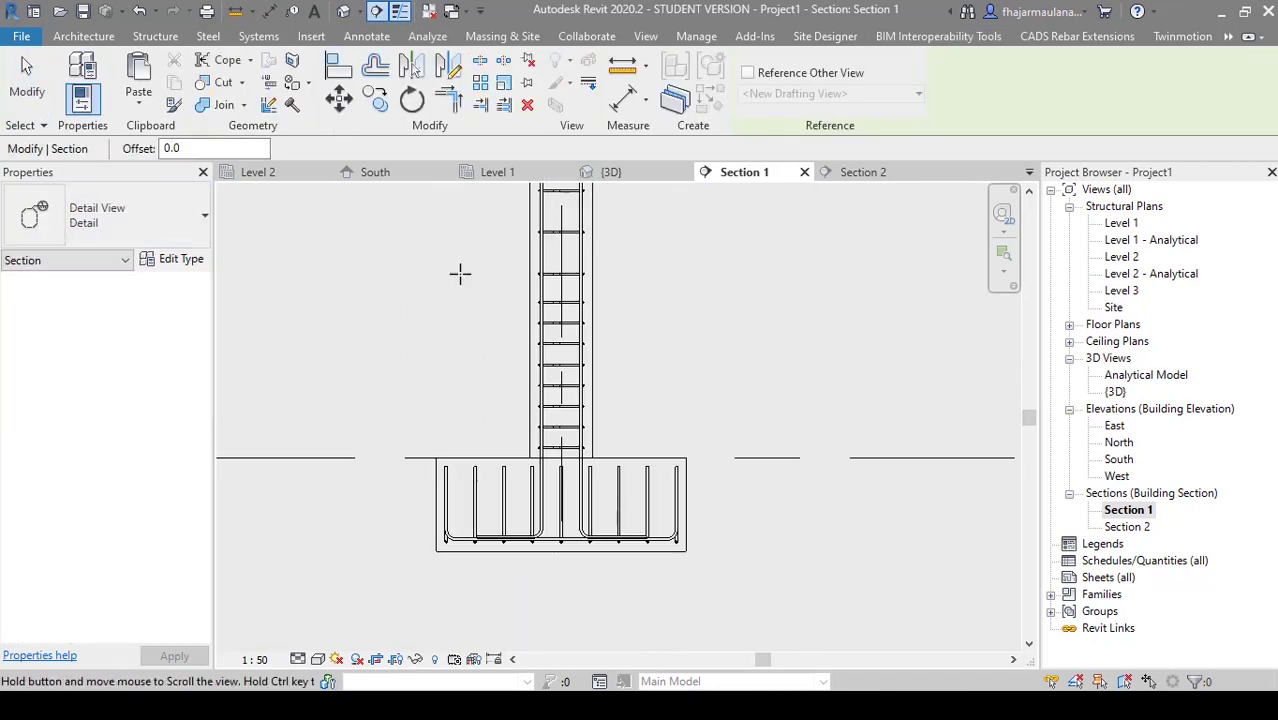
pyautogui.click(416, 447)
pyautogui.click(826, 457)
pyautogui.press('Escape')
pyautogui.press('Escape')
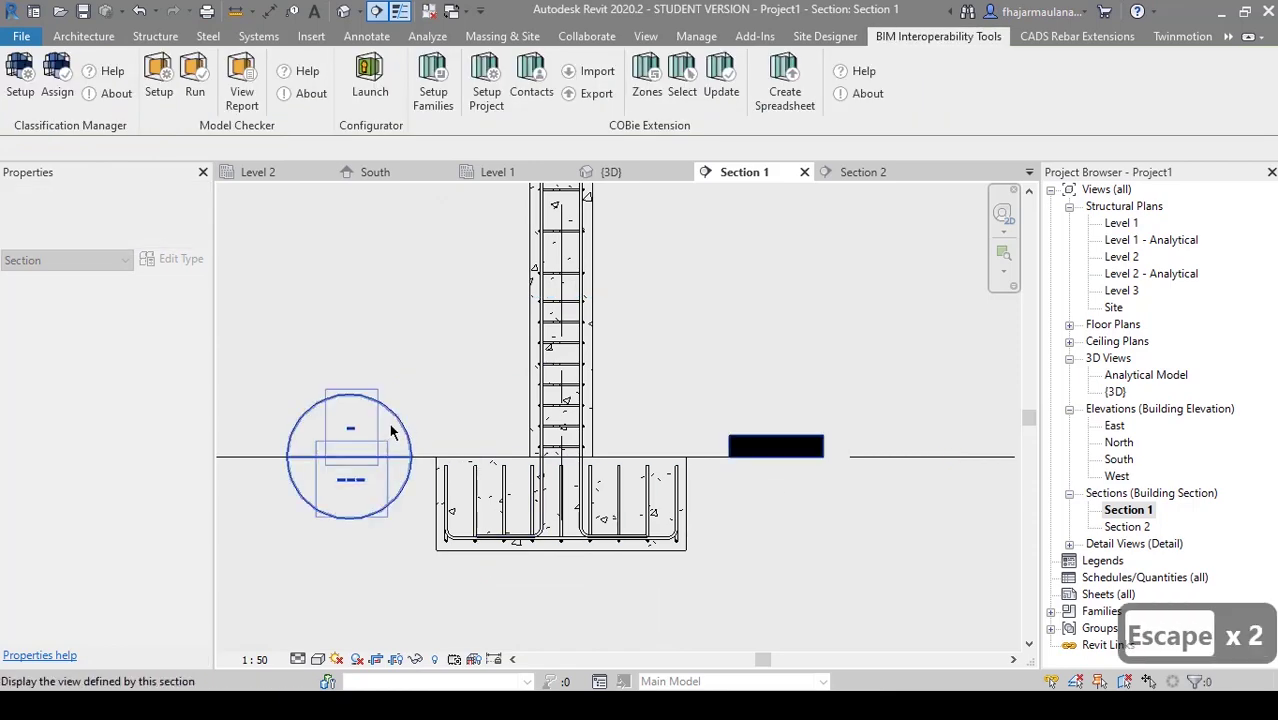
pyautogui.press('Escape')
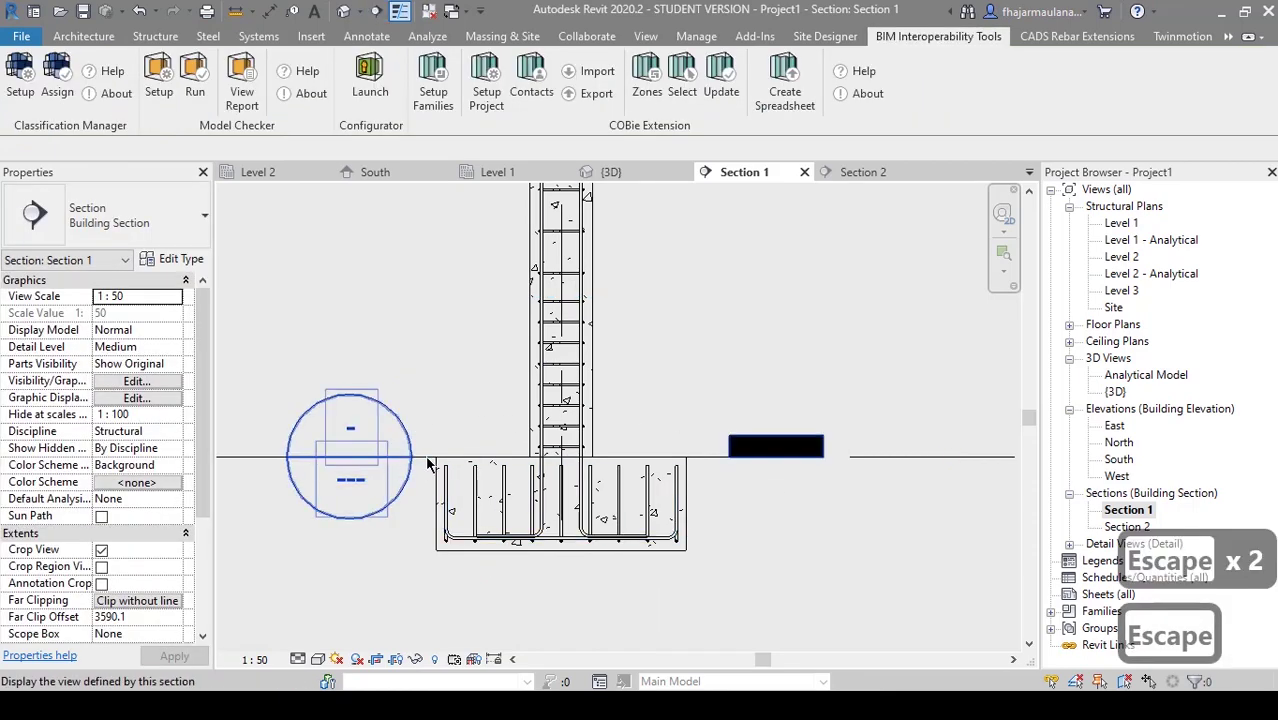
# - Flip the footing detail section so that it looks down at the footing, and open its view
pyautogui.click(433, 459)
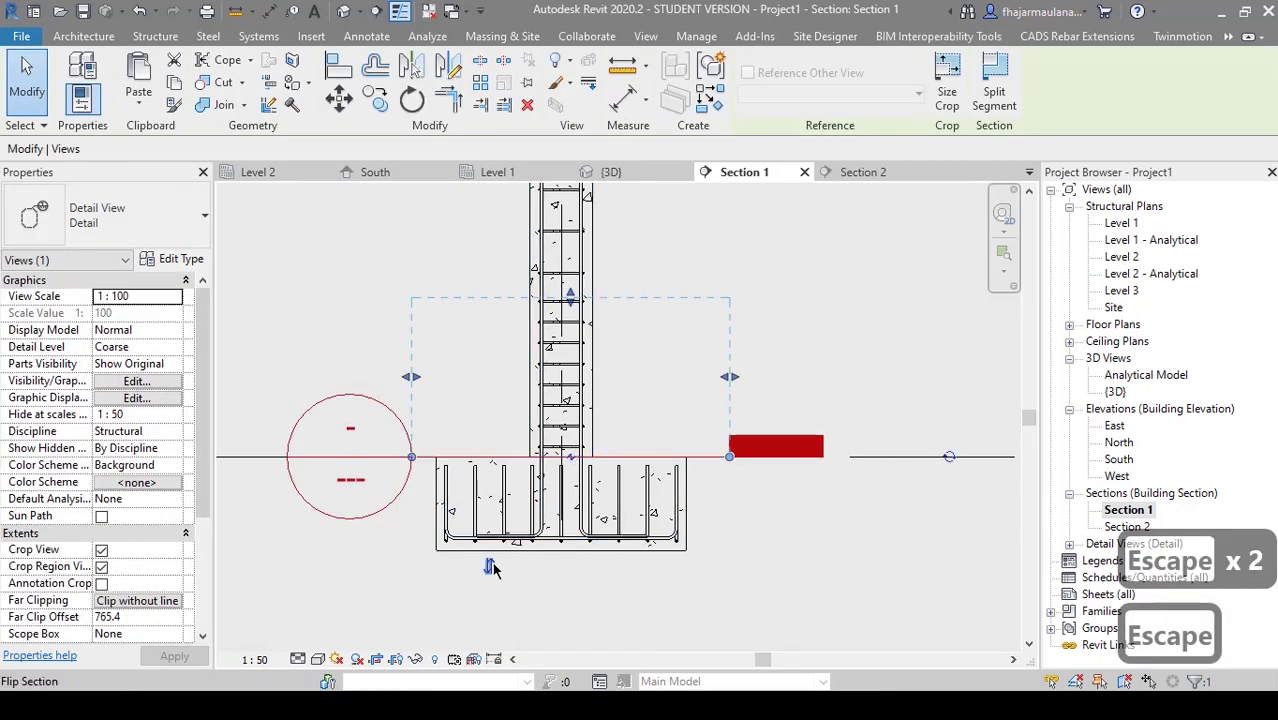
pyautogui.moveTo(505, 600); pyautogui.dragTo(518, 542, button='middle')
pyautogui.press('Escape')
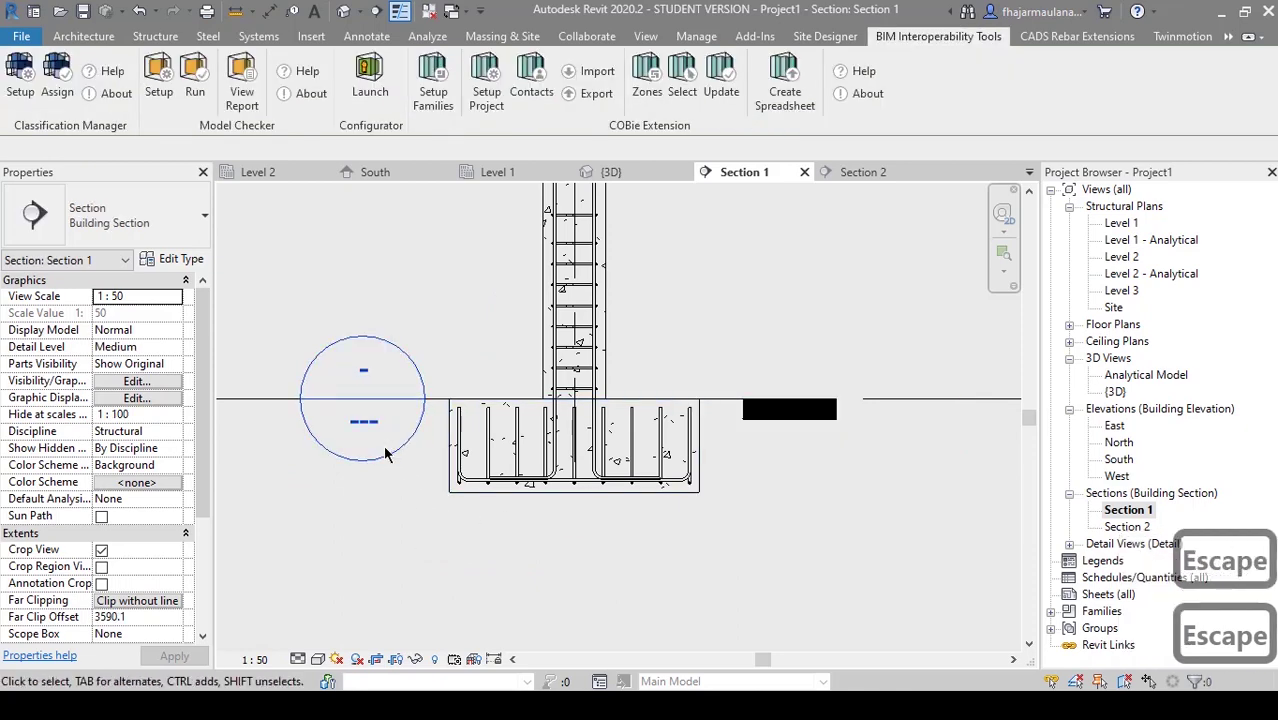
pyautogui.doubleClick(380, 461)
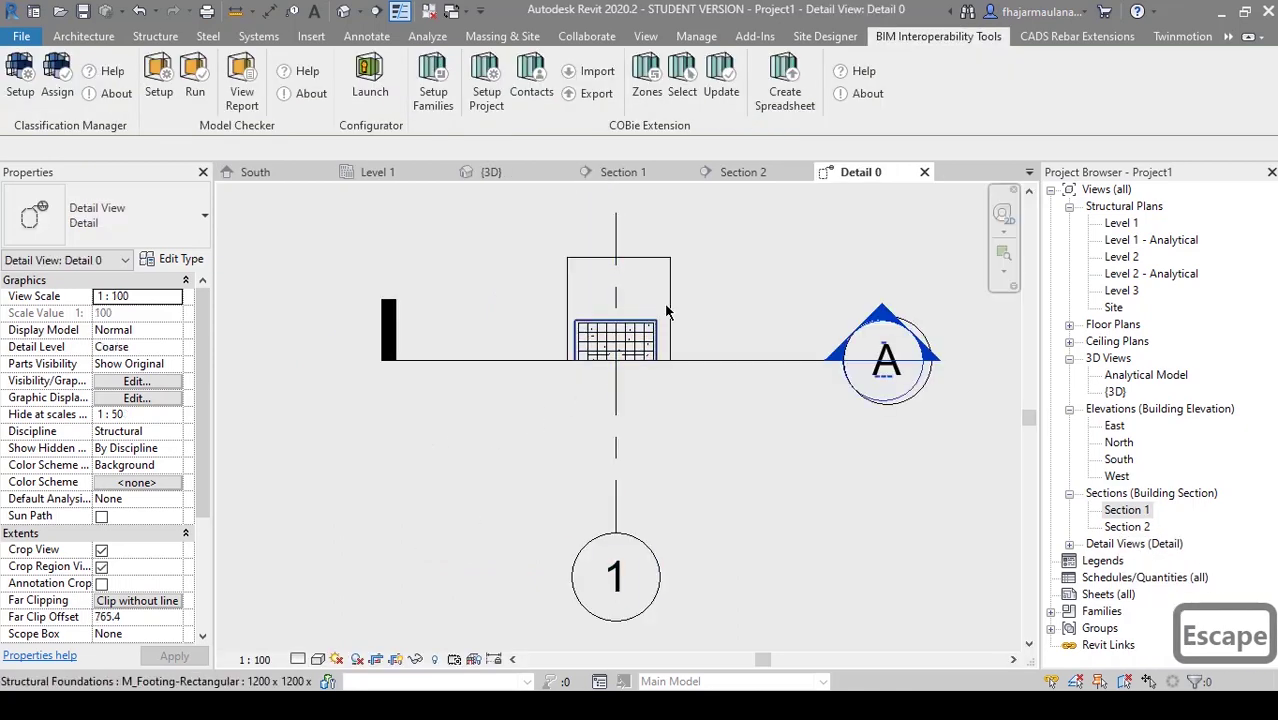
# - Extend and shift the Detail 0 crop region so that it encloses the entire footing
pyautogui.click(670, 310)
pyautogui.scroll(2, 670, 310)
pyautogui.moveTo(672, 354); pyautogui.dragTo(673, 382)
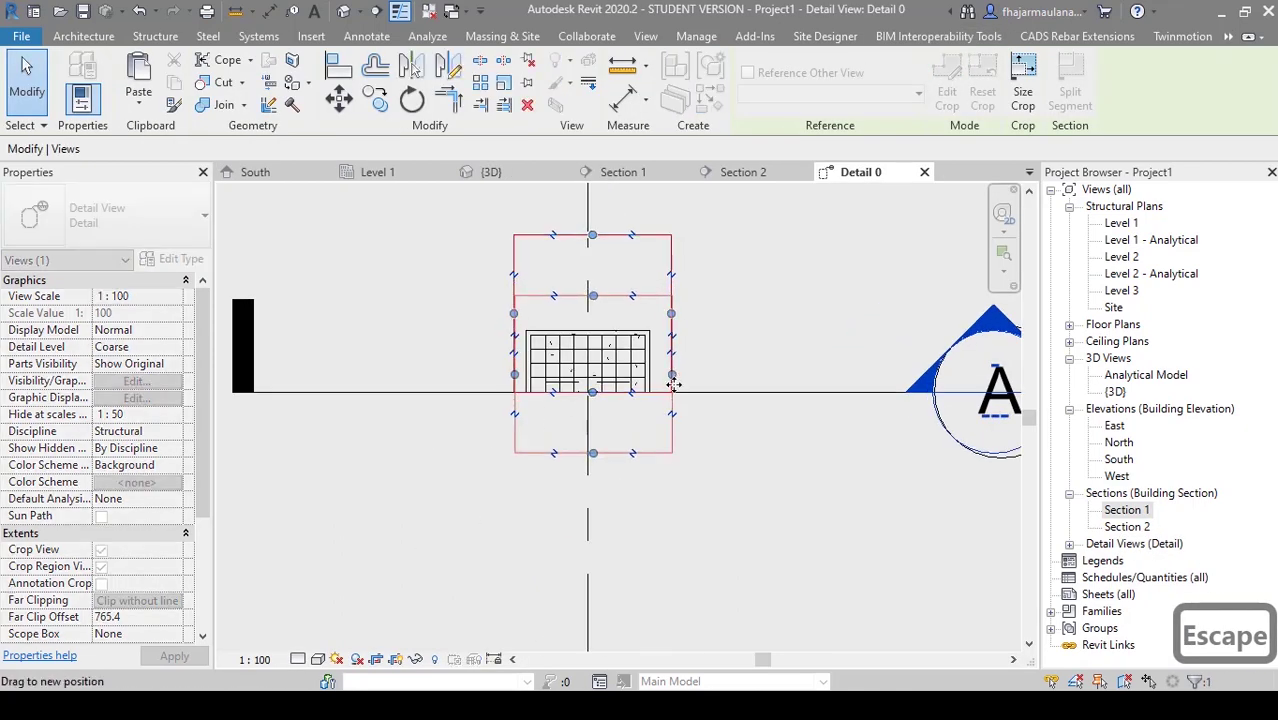
pyautogui.moveTo(513, 375); pyautogui.dragTo(491, 375)
pyautogui.moveTo(583, 455); pyautogui.dragTo(586, 484)
pyautogui.moveTo(675, 388); pyautogui.dragTo(687, 441)
pyautogui.click(690, 452)
pyautogui.scroll(2, 606, 456)
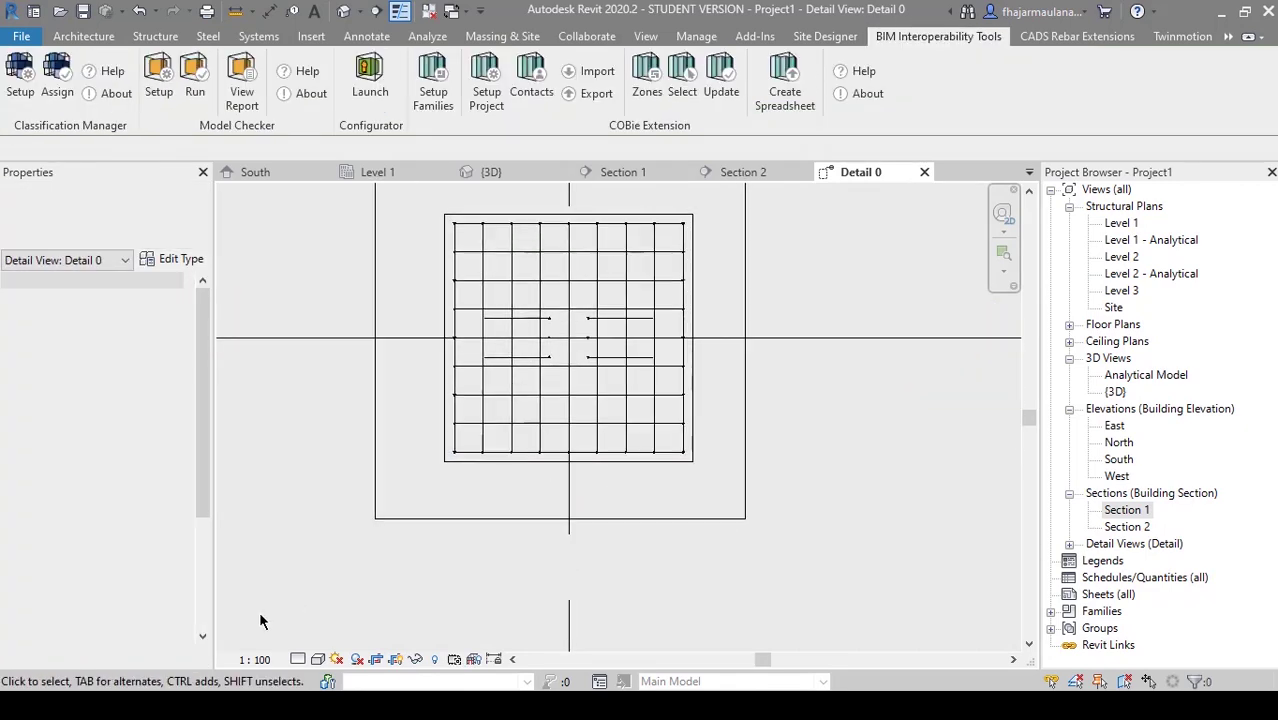
# - Set the footing detail view to Fine detail level and 1:25 scale, and hide its crop region
pyautogui.click(318, 639)
pyautogui.scroll(1, 420, 478)
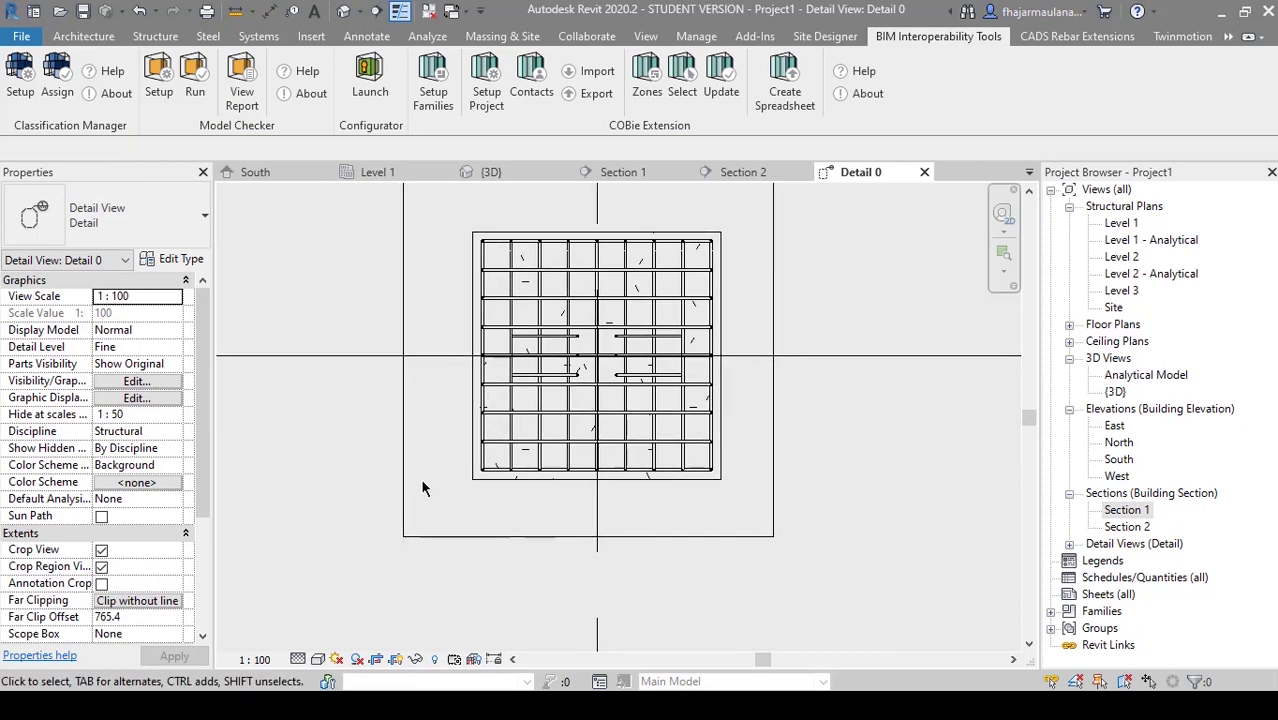
pyautogui.scroll(2, 527, 510)
pyautogui.scroll(-2, 527, 510)
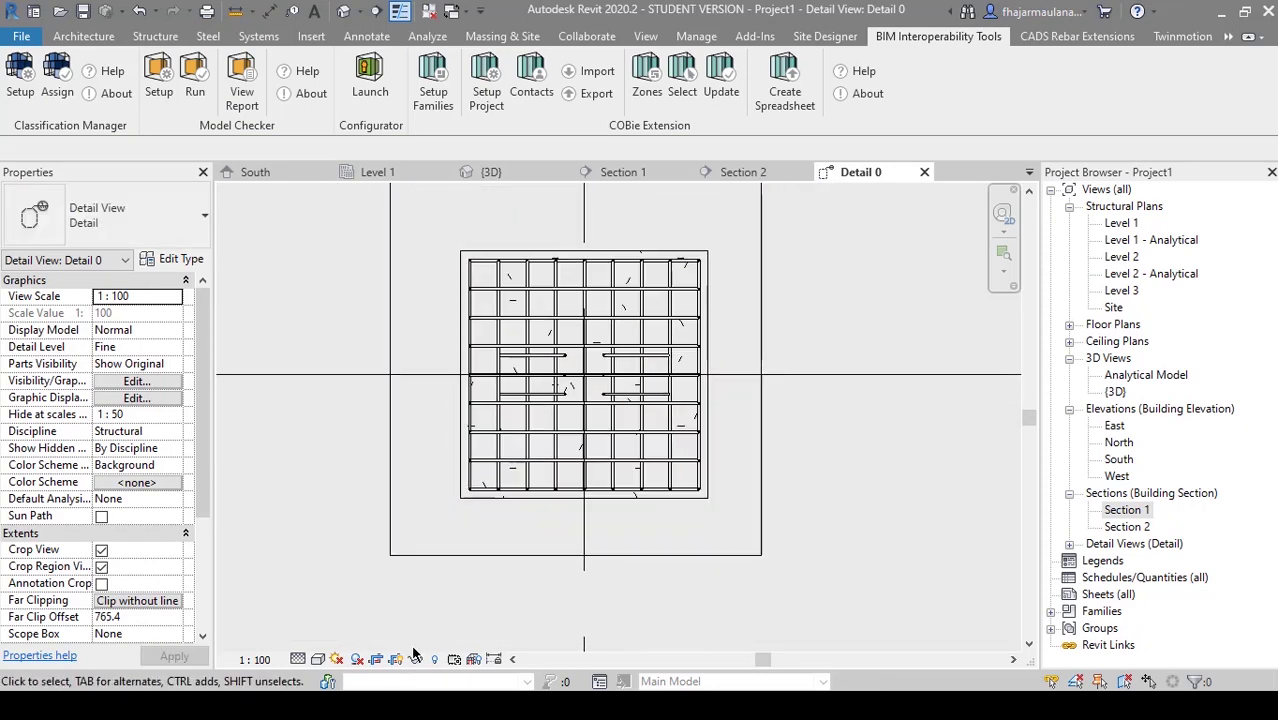
pyautogui.click(255, 660)
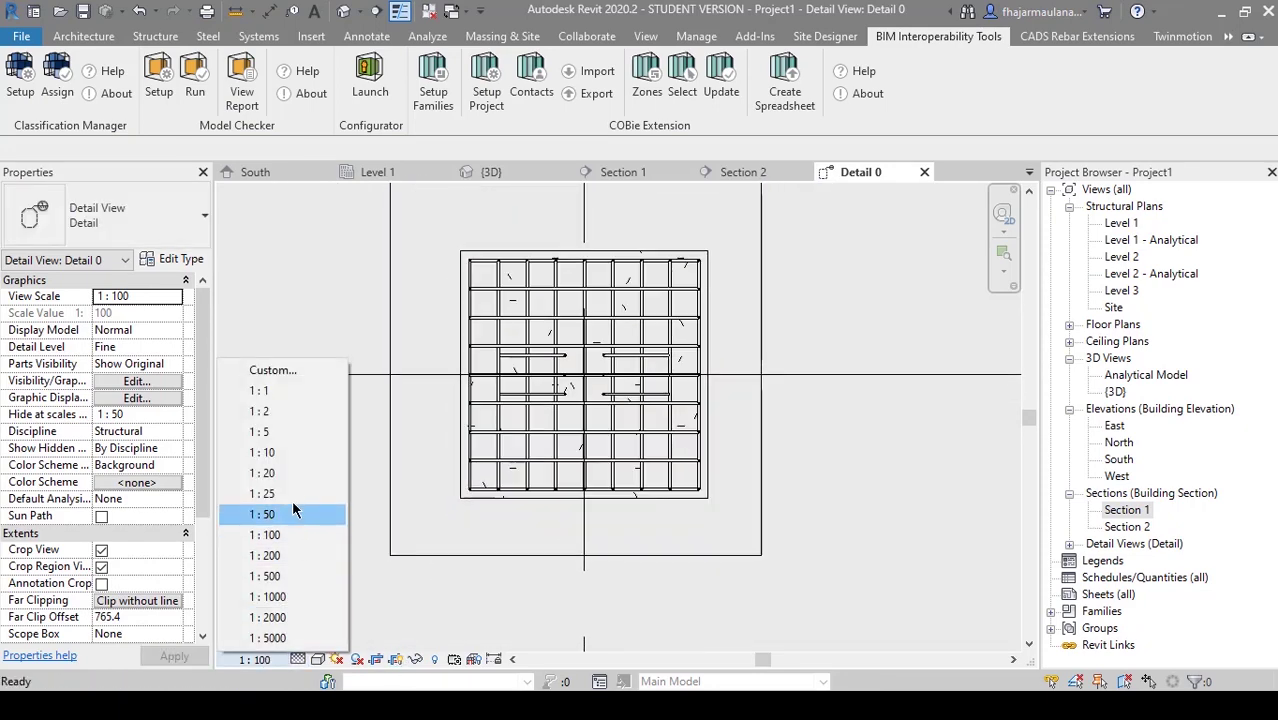
pyautogui.click(300, 497)
pyautogui.click(393, 659)
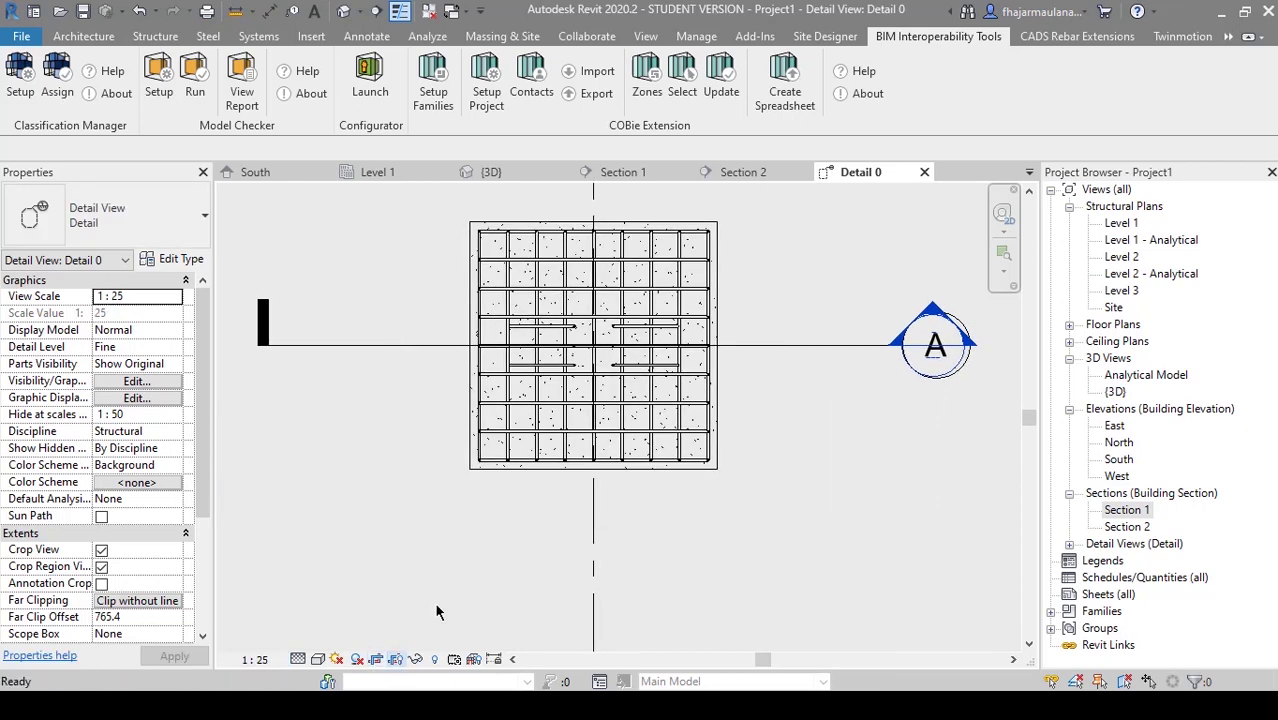
pyautogui.middleClick(533, 532)
pyautogui.middleClick(533, 532)
pyautogui.press('Escape')
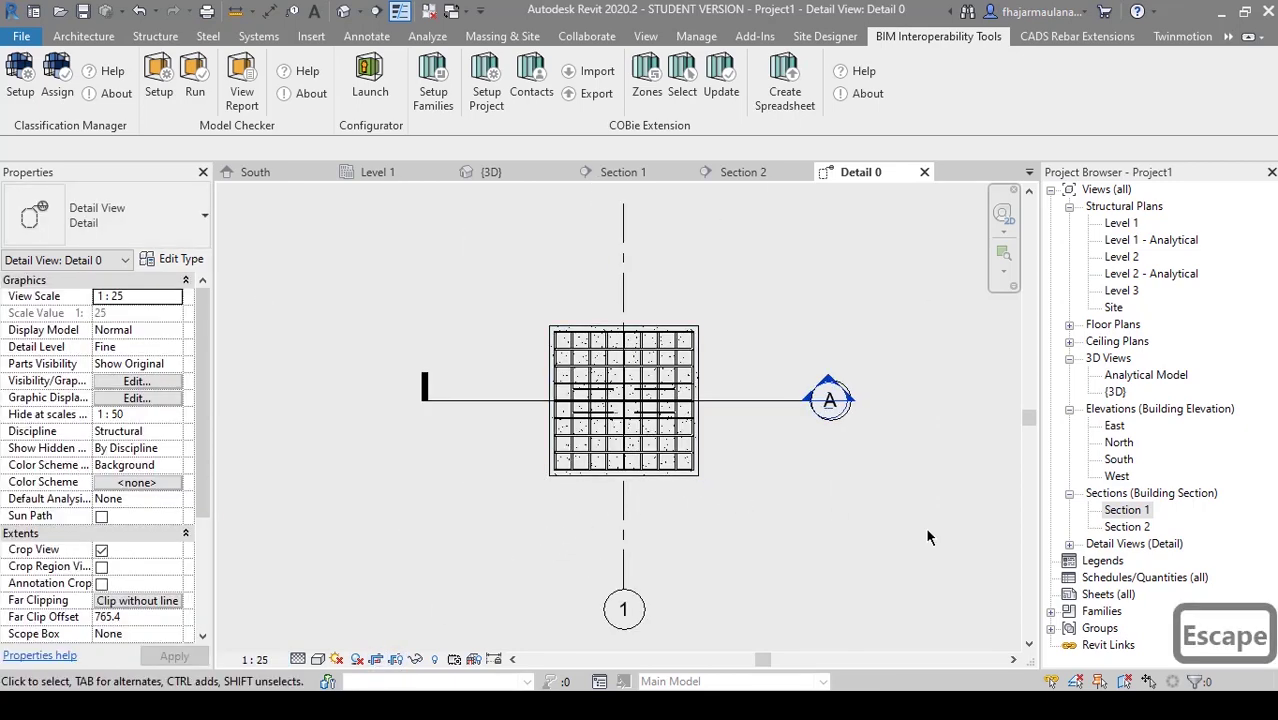
# - Reopen Section 1 to show the left column between the beam and the footing
pyautogui.doubleClick(1138, 512)
pyautogui.scroll(-4, 537, 477)
pyautogui.press('Escape')
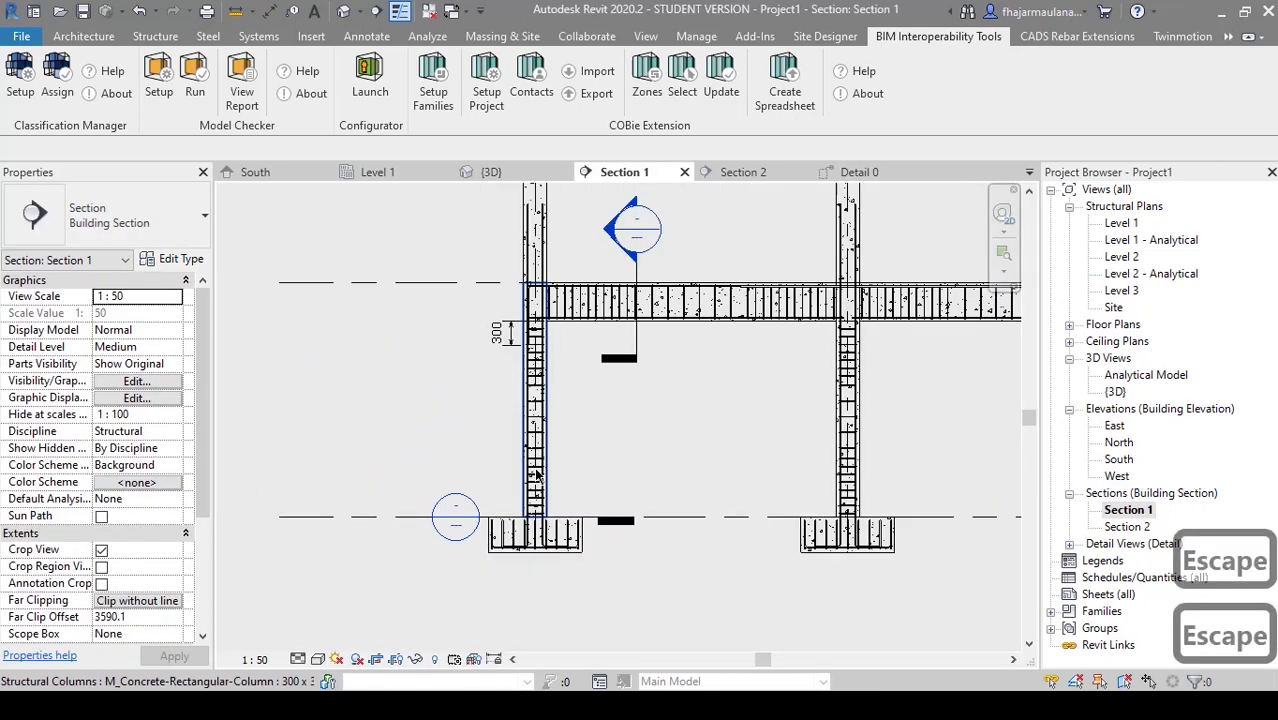
# - Try changing the Section 1 view's type to Detail, and undo the change
pyautogui.click(180, 232)
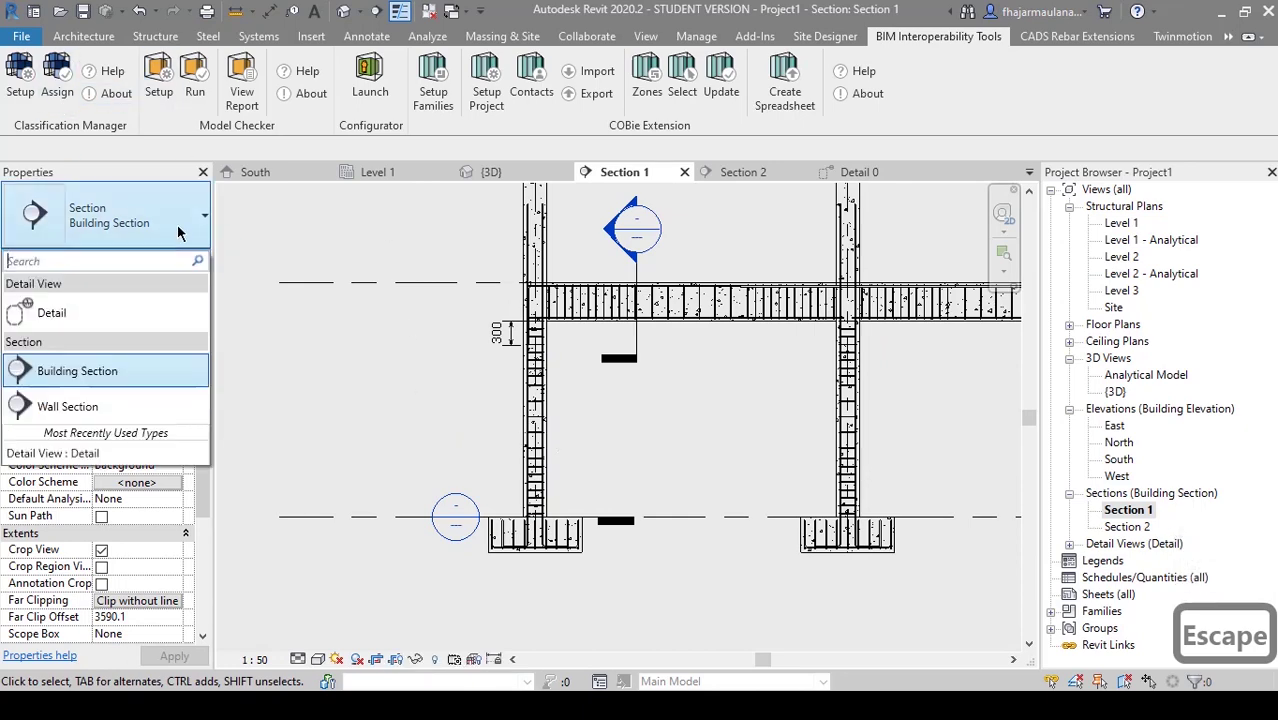
pyautogui.click(50, 313)
pyautogui.scroll(2, 602, 484)
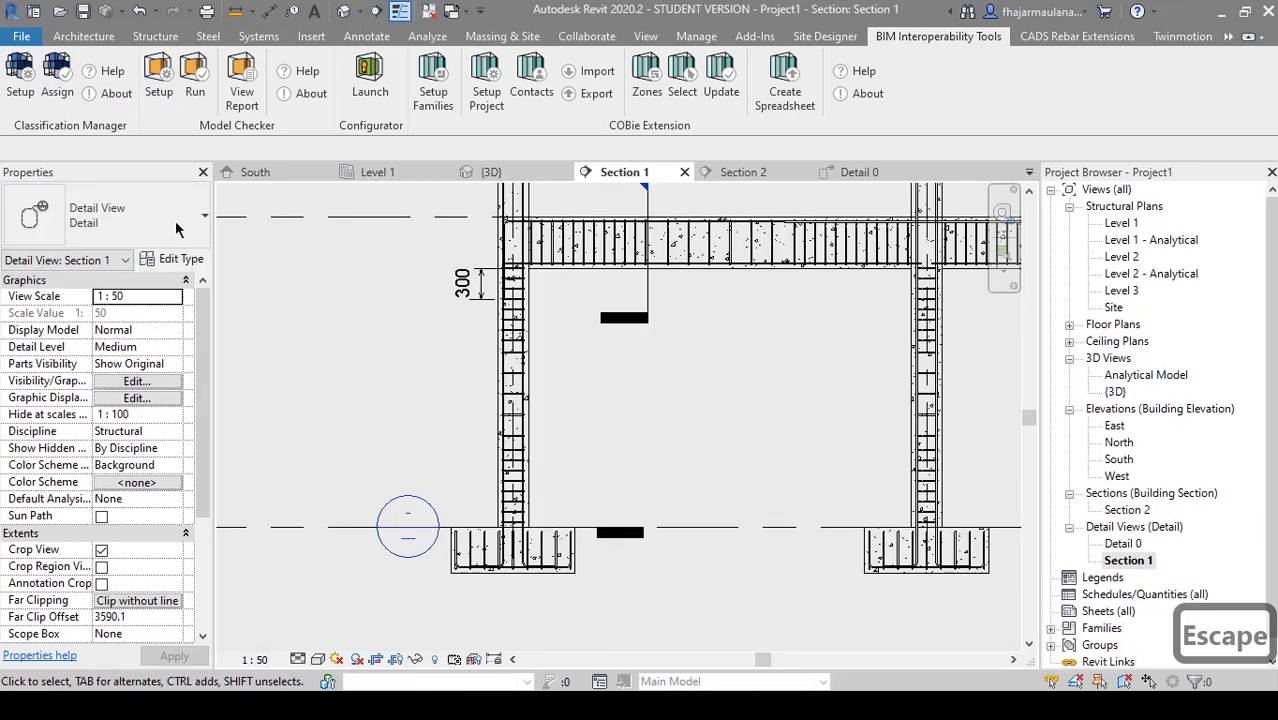
pyautogui.hotkey('ctrl', 'z')
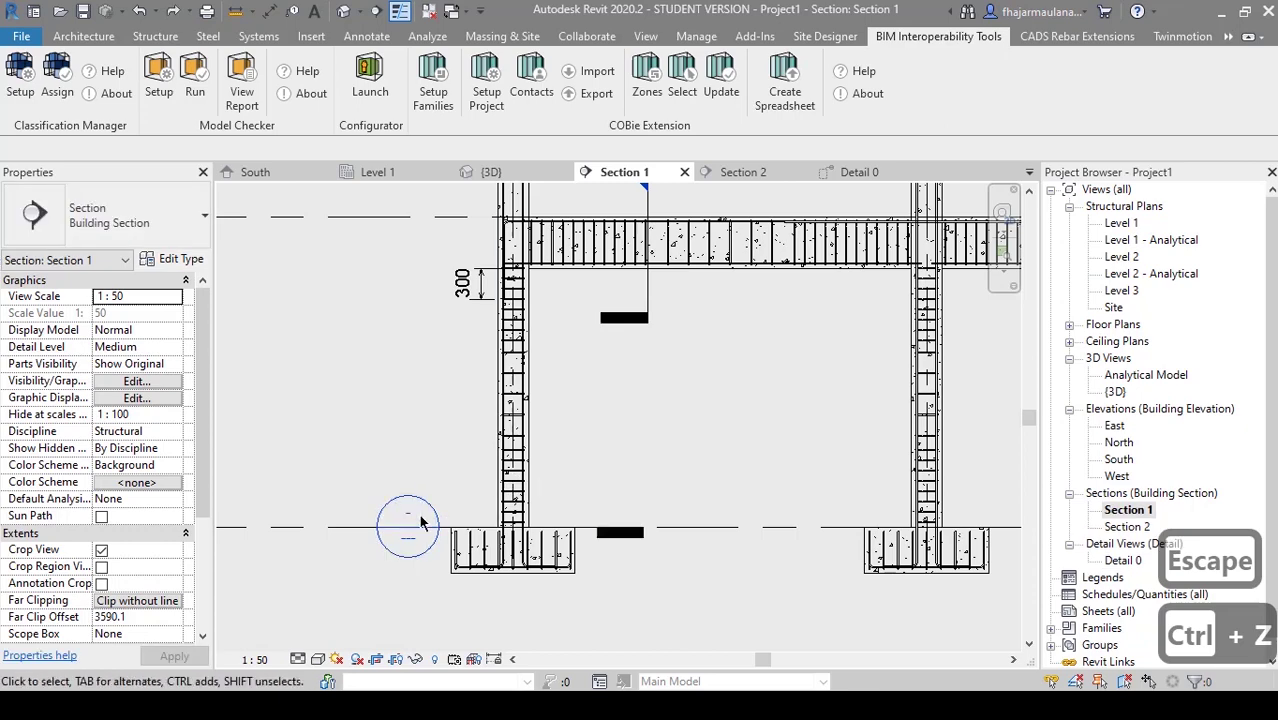
pyautogui.press('Escape')
# - Draw a horizontal Detail section through the left column between the footing and the beam, and open its view
pyautogui.moveTo(421, 522); pyautogui.dragTo(399, 548, button='middle')
pyautogui.click(375, 12)
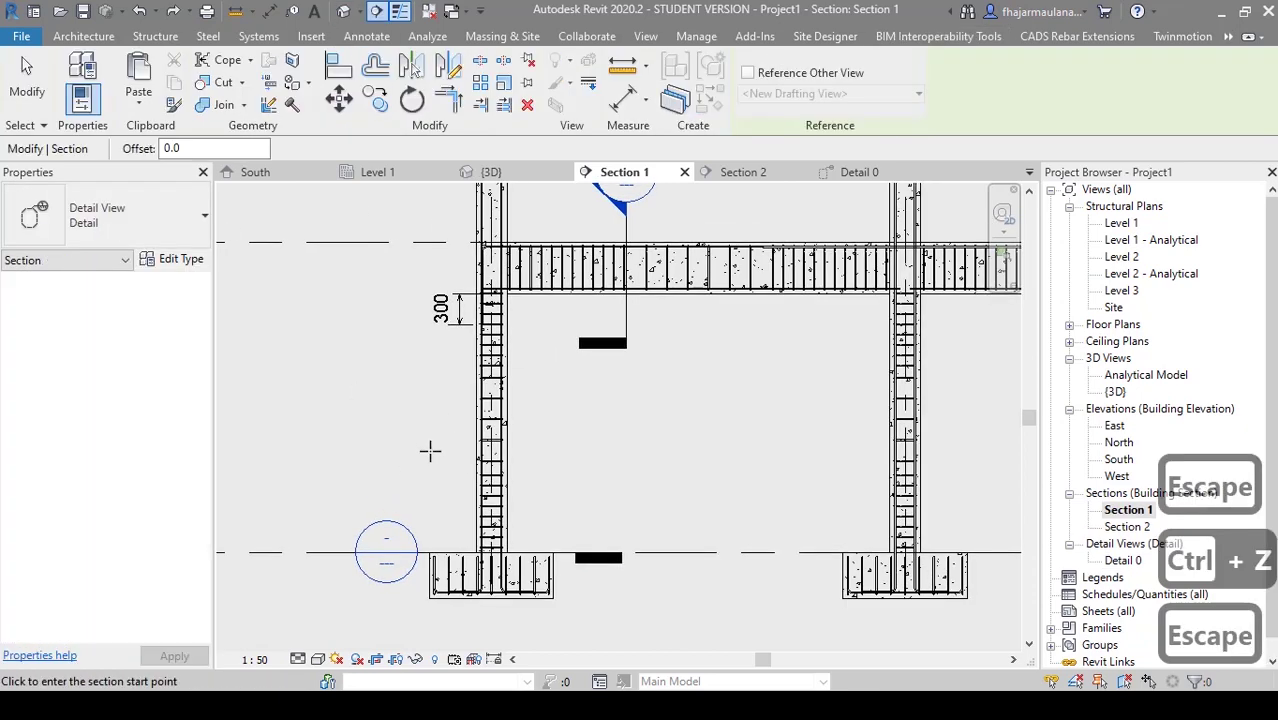
pyautogui.click(430, 450)
pyautogui.click(559, 451)
pyautogui.press('Escape')
pyautogui.press('Escape')
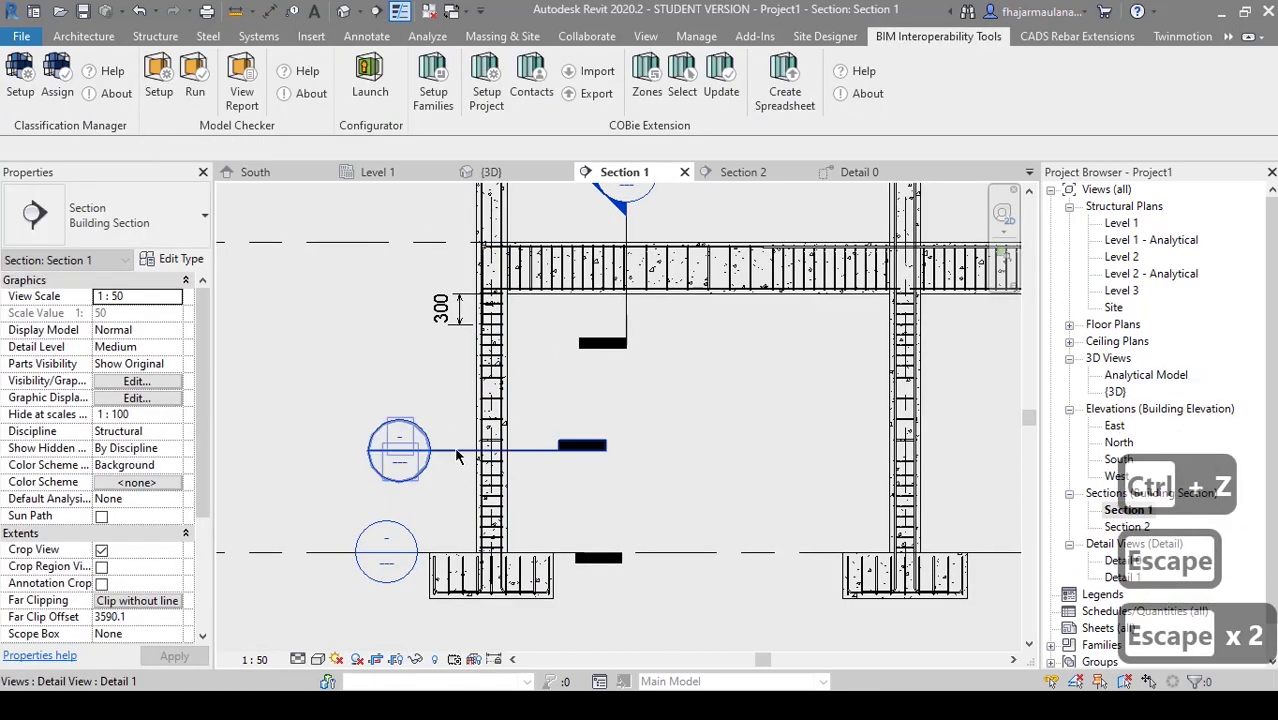
pyautogui.click(456, 450)
pyautogui.press('Escape')
pyautogui.doubleClick(412, 420)
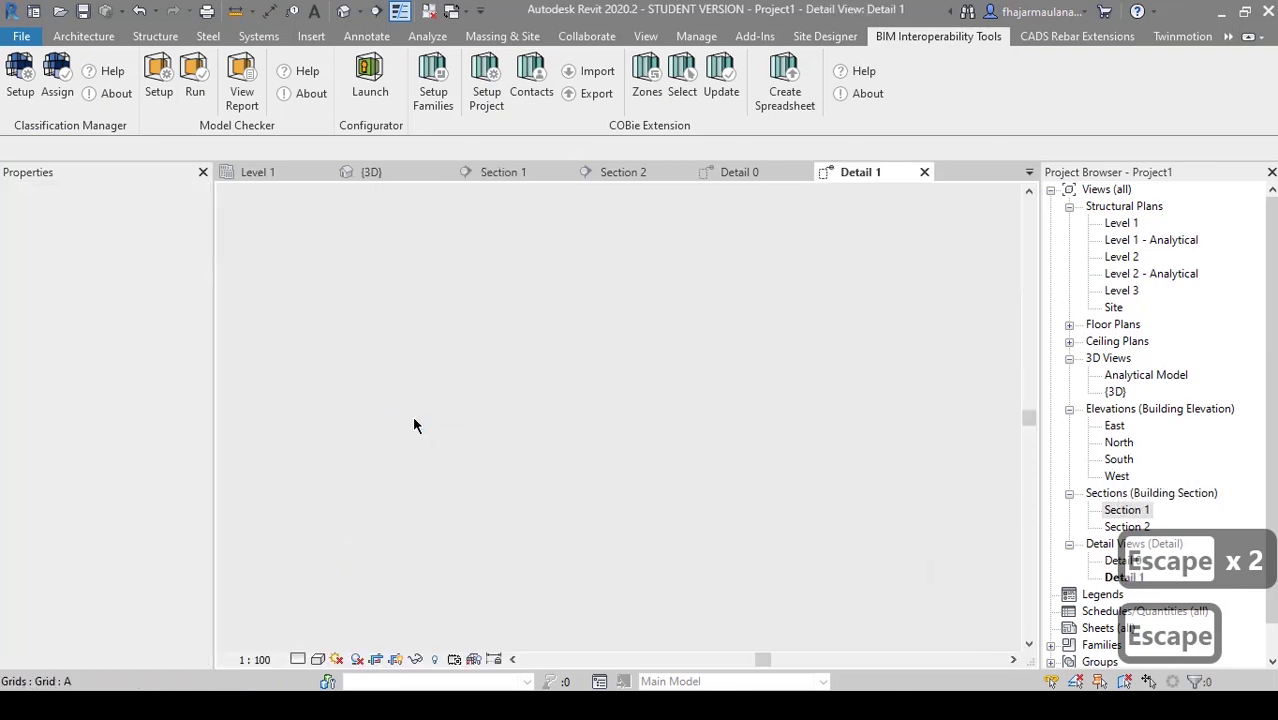
# - Move the Detail 1 crop region to surround the whole column and narrow its width
pyautogui.click(652, 425)
pyautogui.scroll(2, 652, 425)
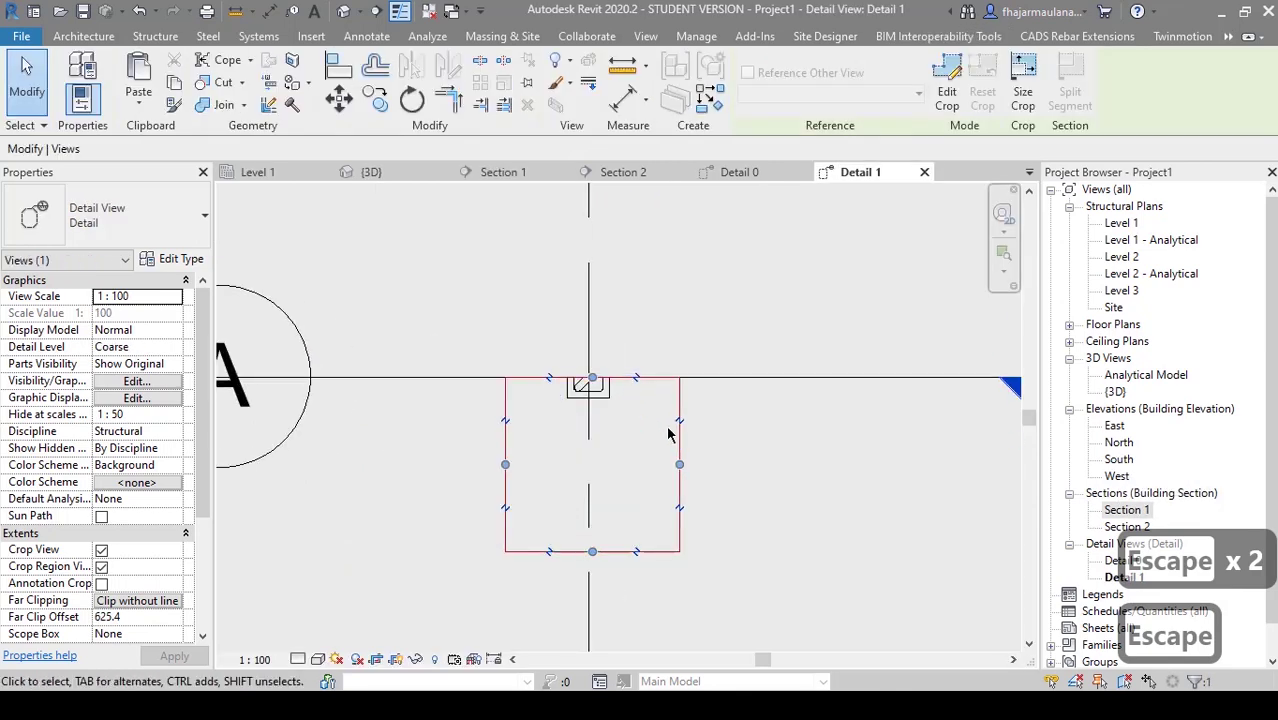
pyautogui.moveTo(676, 442); pyautogui.dragTo(676, 316)
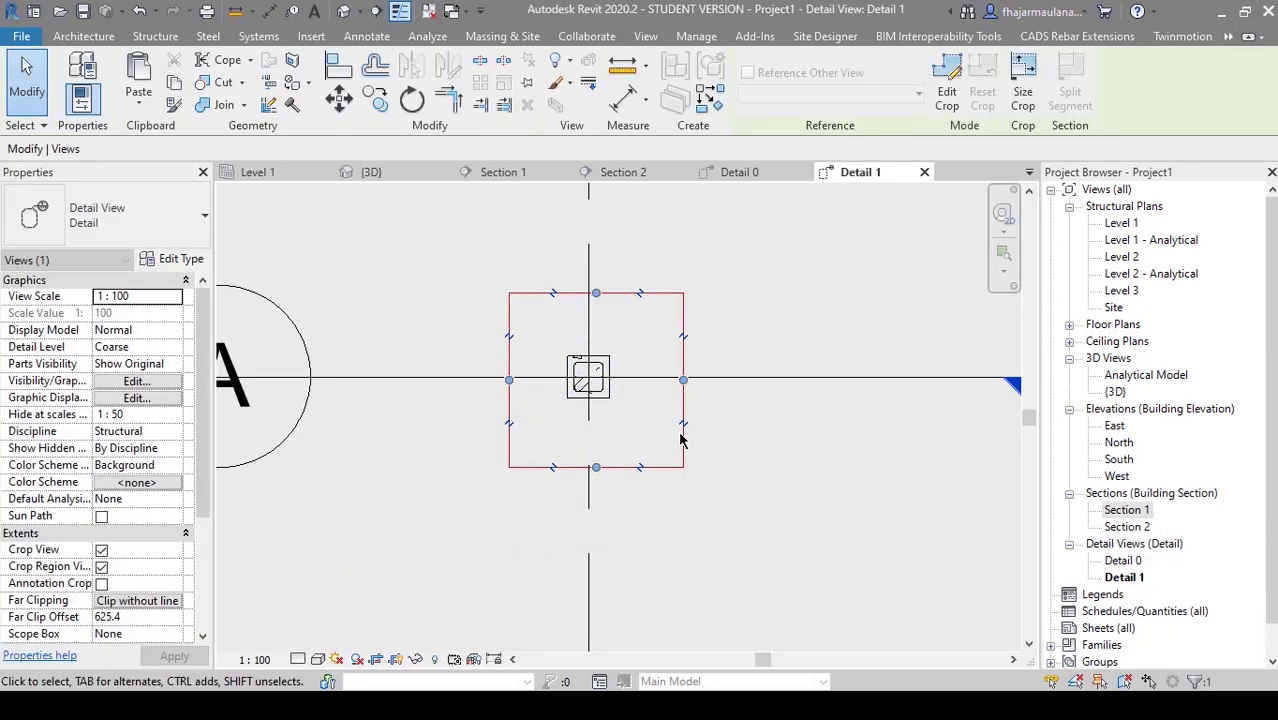
pyautogui.moveTo(684, 378); pyautogui.dragTo(662, 378)
pyautogui.click(604, 414)
pyautogui.scroll(2, 605, 418)
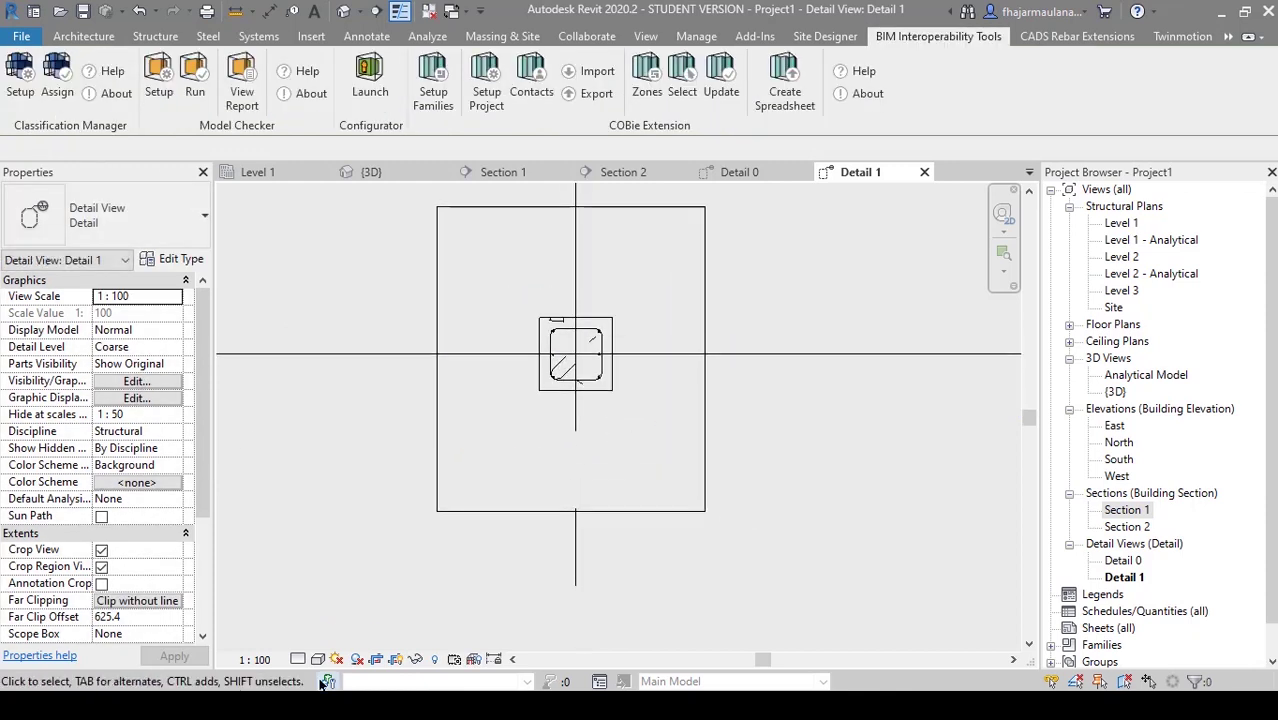
# - Set the column detail view's detail level to Fine and hide its crop region
pyautogui.click(297, 659)
pyautogui.click(320, 640)
pyautogui.moveTo(358, 620); pyautogui.dragTo(350, 653, button='middle')
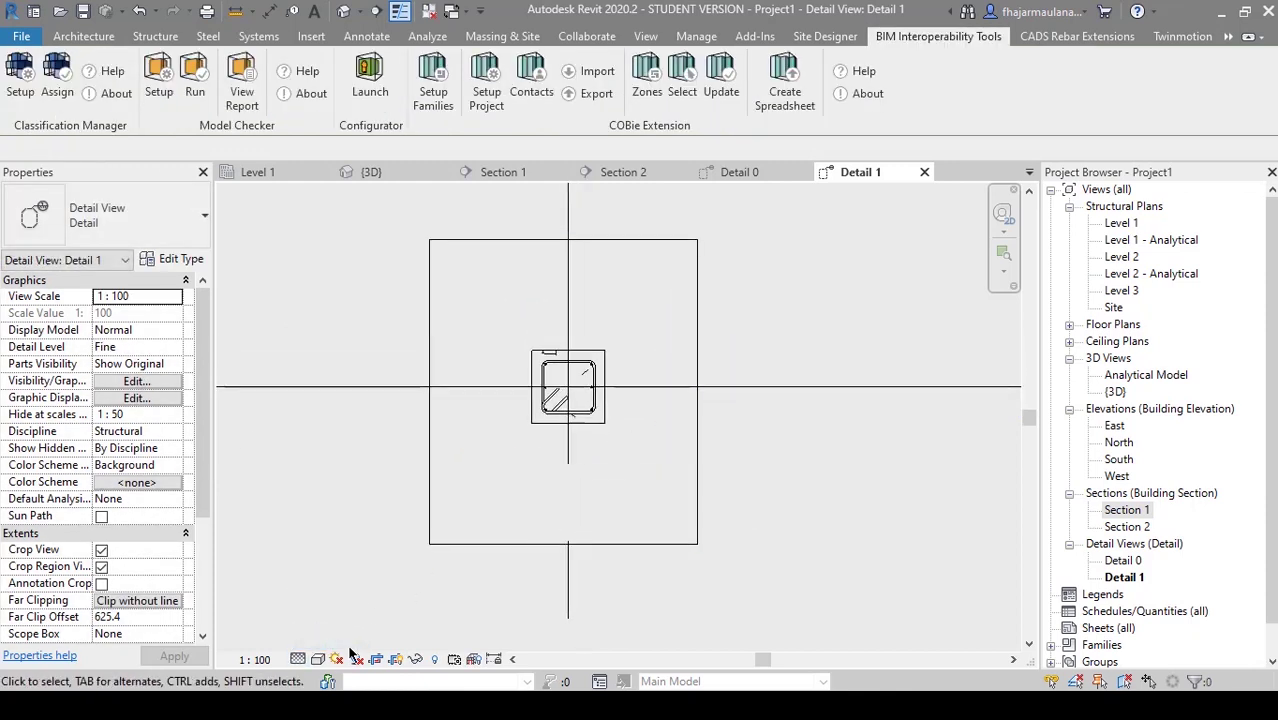
pyautogui.click(395, 659)
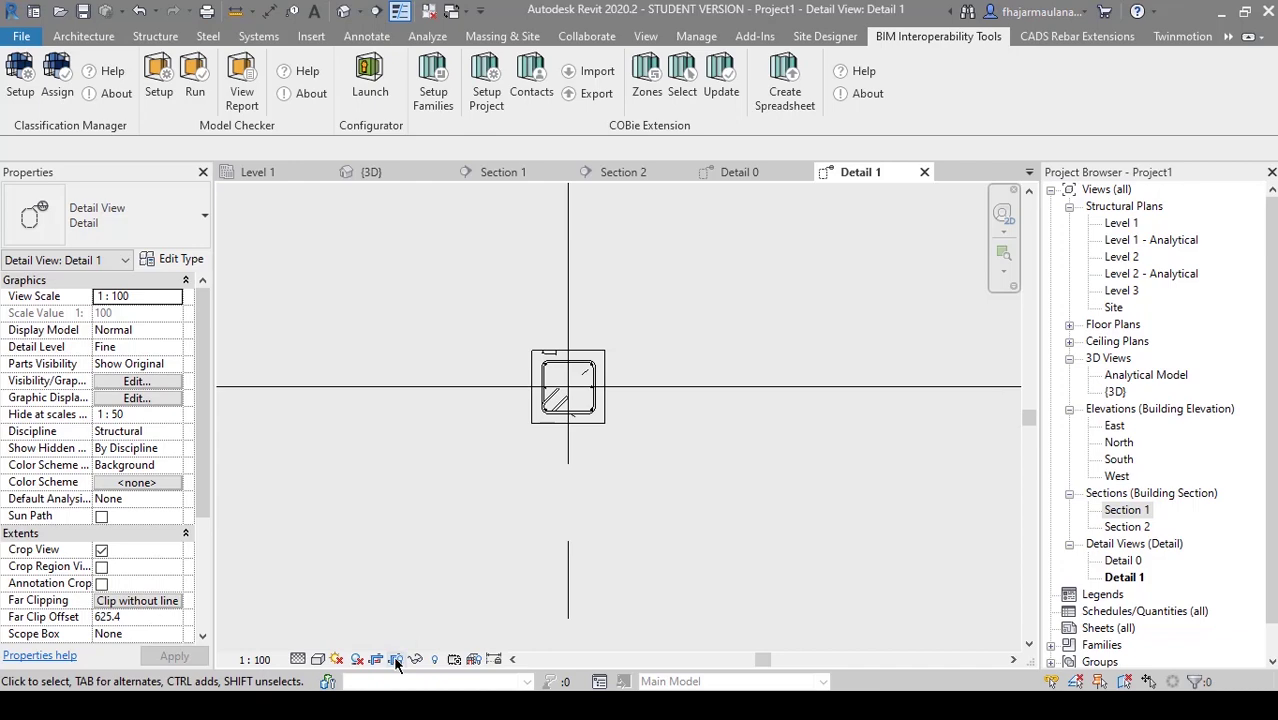
# - Set the column detail view's scale to 1:25
pyautogui.click(256, 659)
pyautogui.click(258, 508)
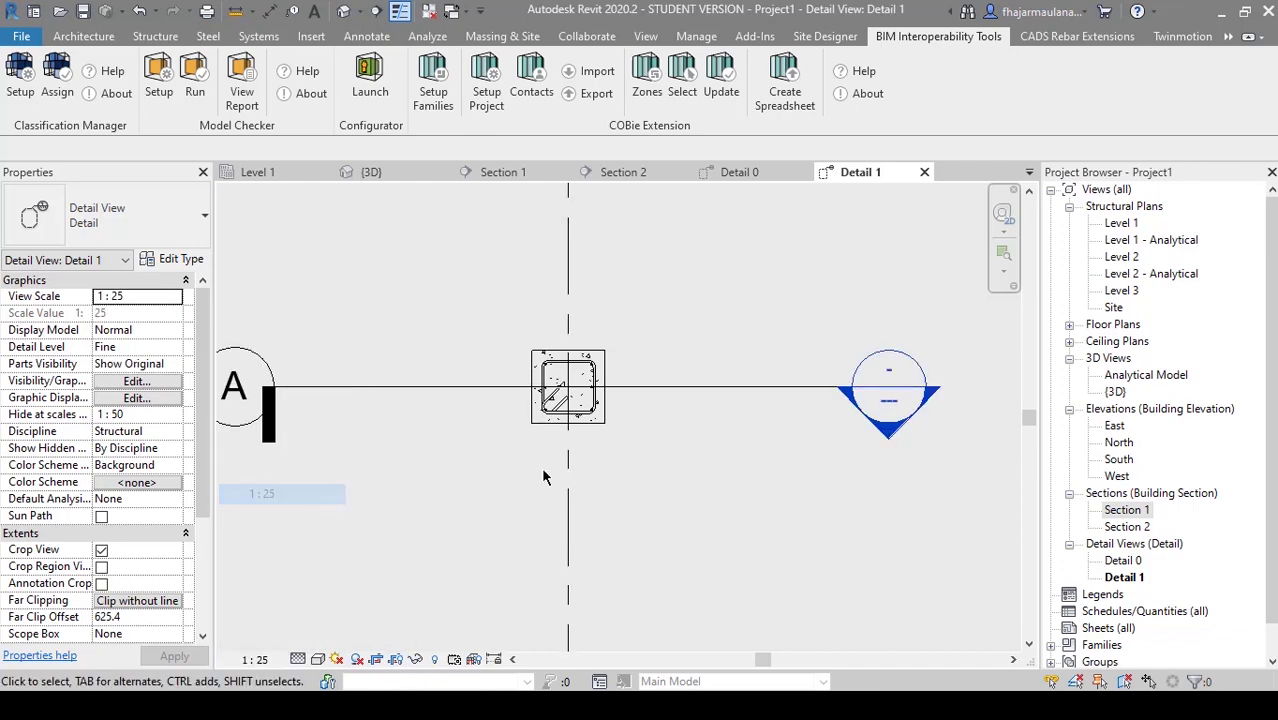
pyautogui.scroll(3, 648, 393)
pyautogui.press('Escape')
pyautogui.scroll(2, 567, 495)
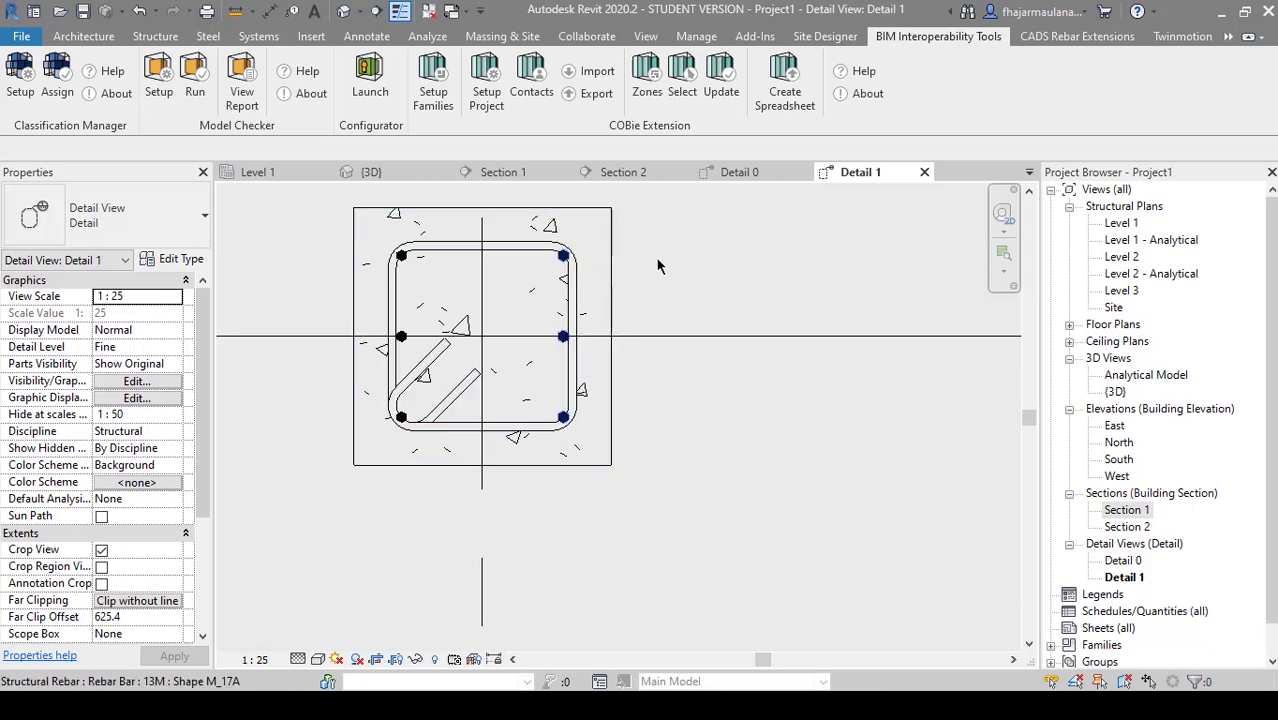
pyautogui.click(619, 256)
pyautogui.press('Escape')
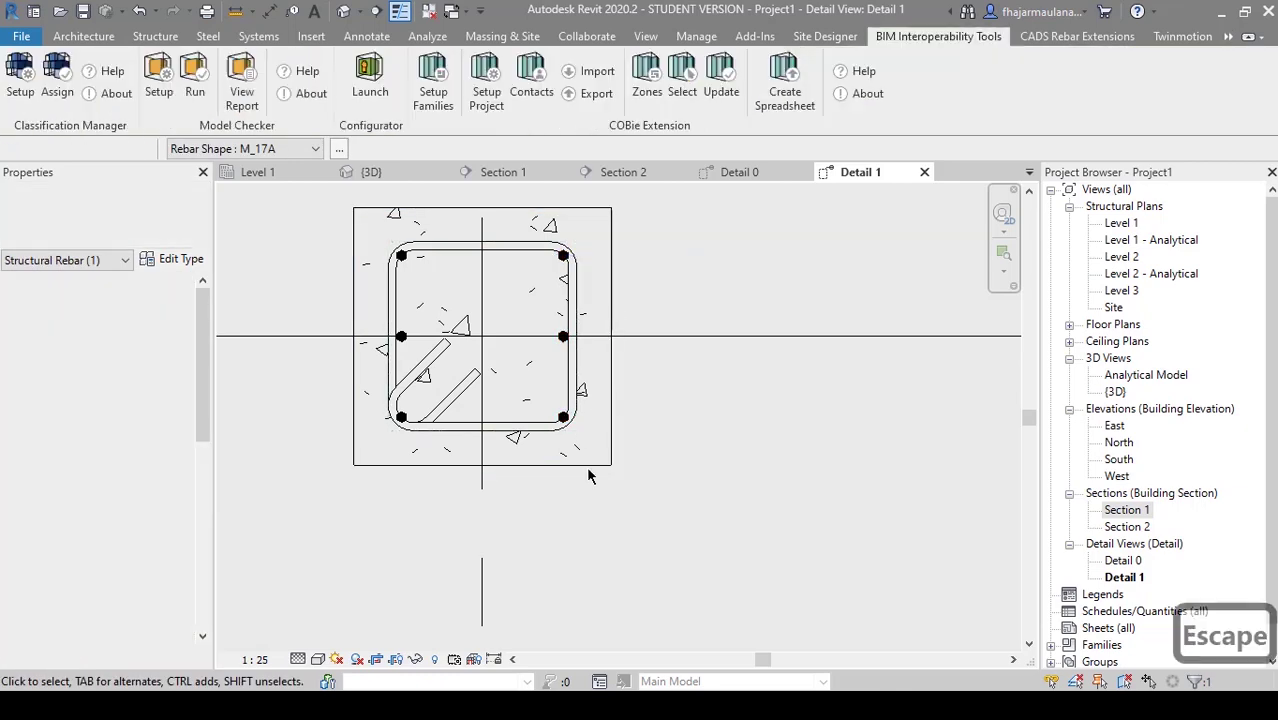
# - Set the first of the sectioned column's three rebar covers to Interior (shells) - 10M to 16M <13 mm>
pyautogui.click(593, 469)
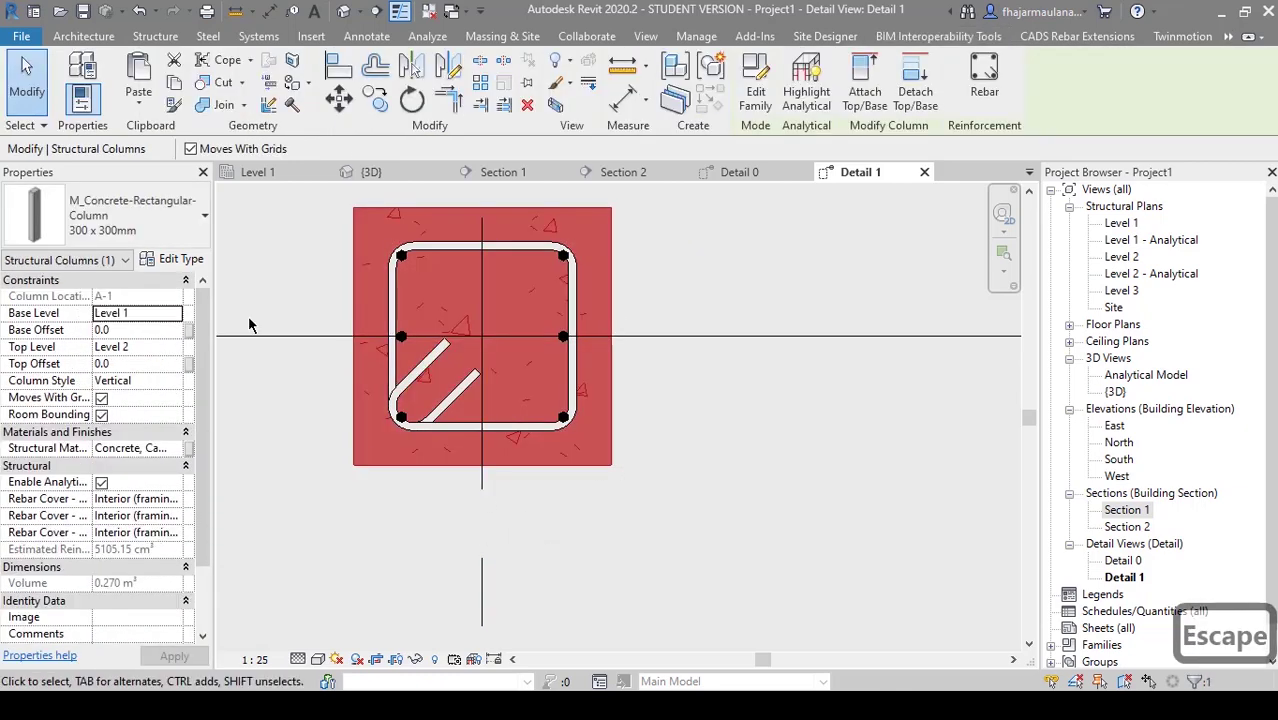
pyautogui.click(140, 499)
pyautogui.click(176, 499)
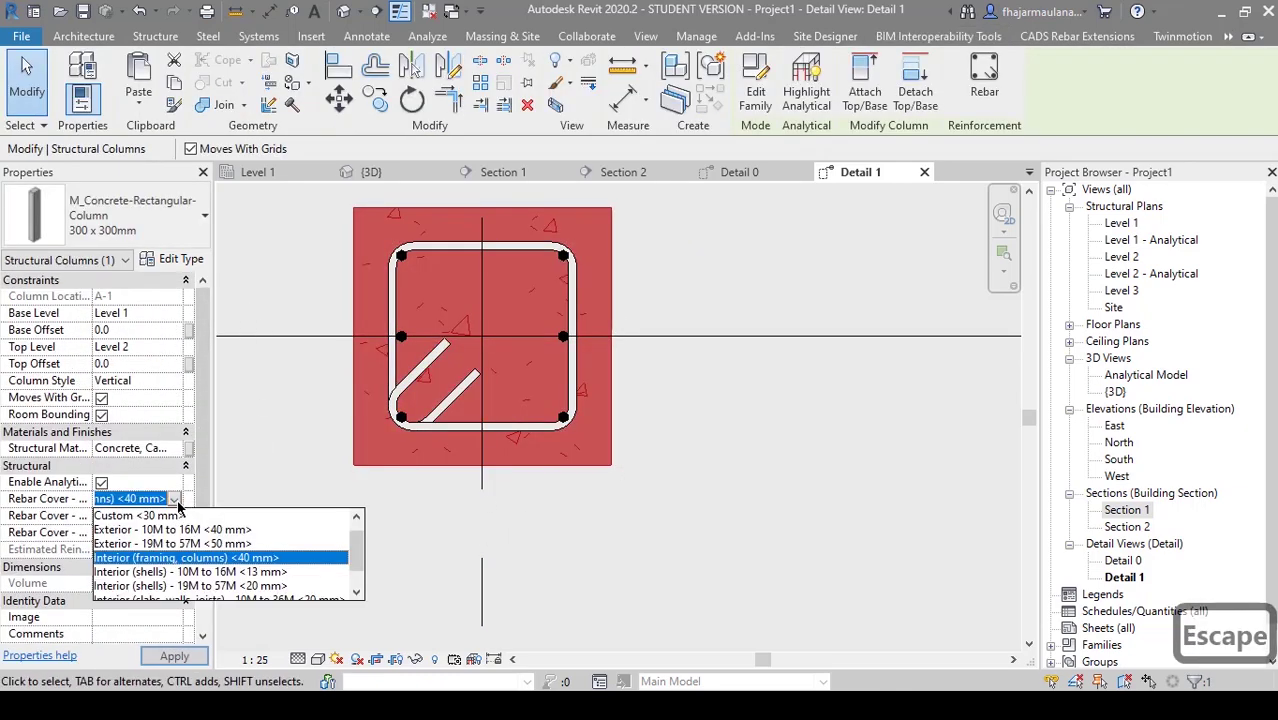
pyautogui.click(367, 551)
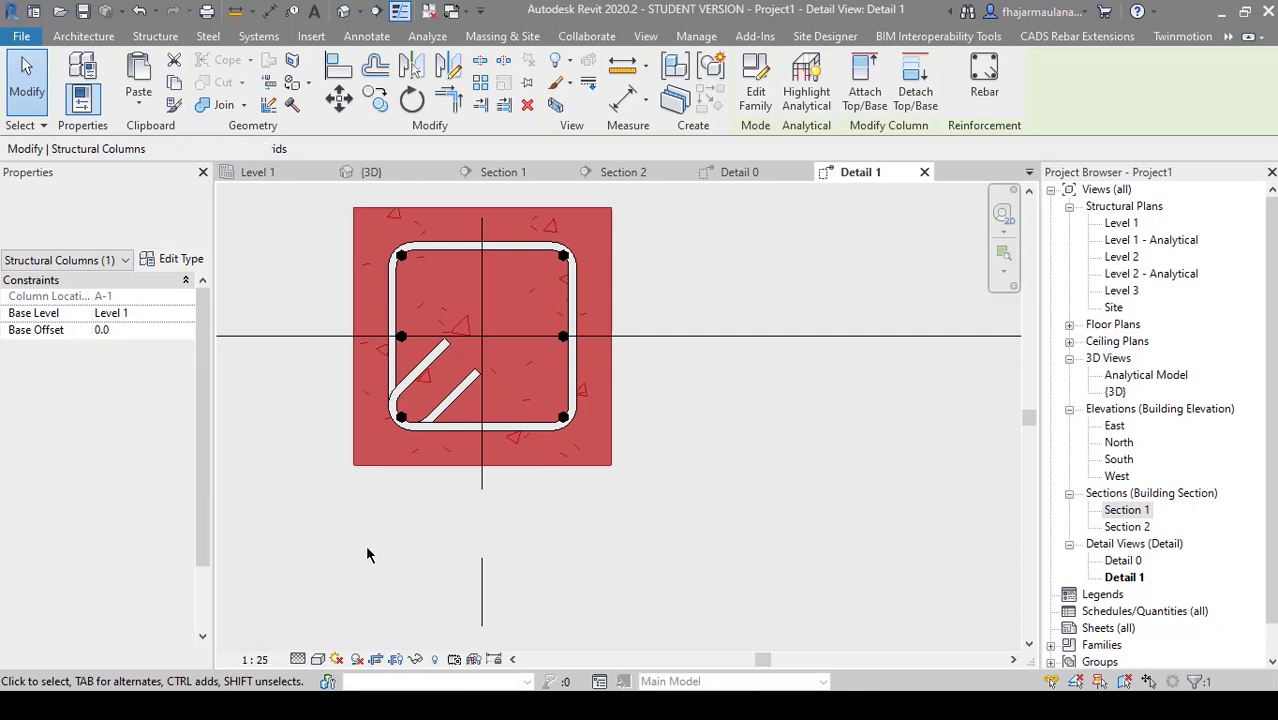
pyautogui.click(176, 499)
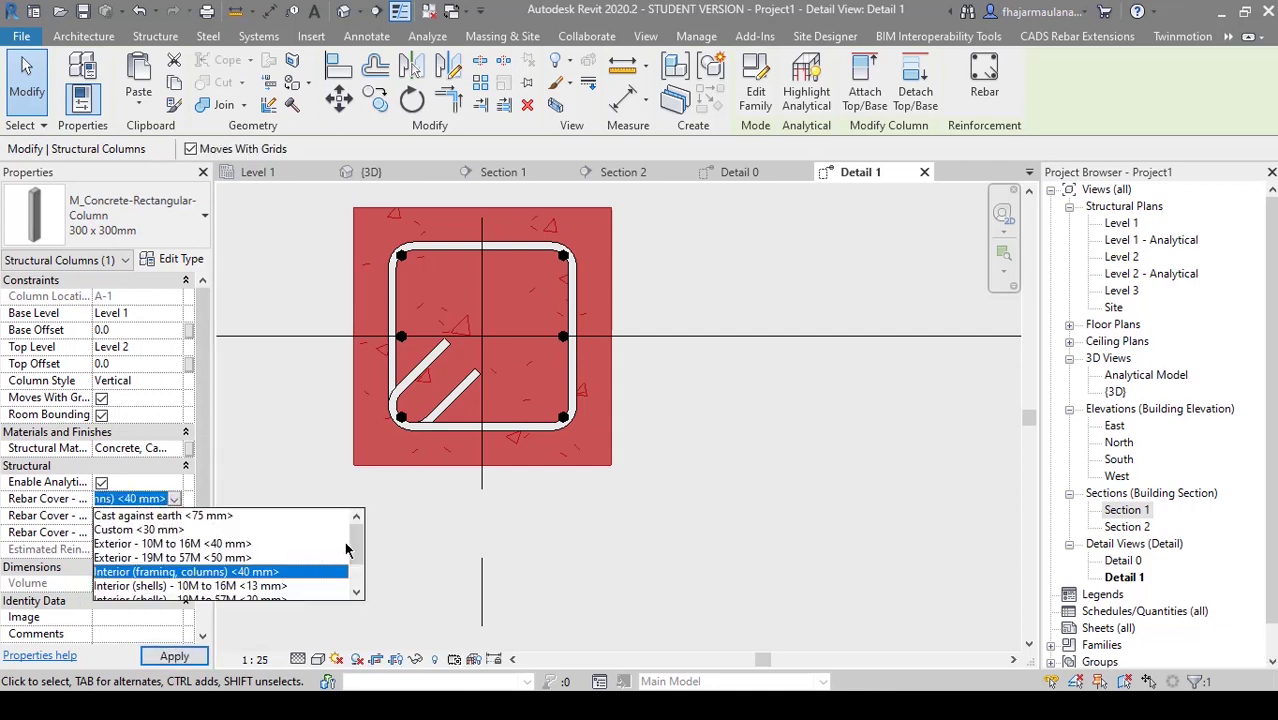
pyautogui.scroll(-2, 359, 547)
pyautogui.click(152, 557)
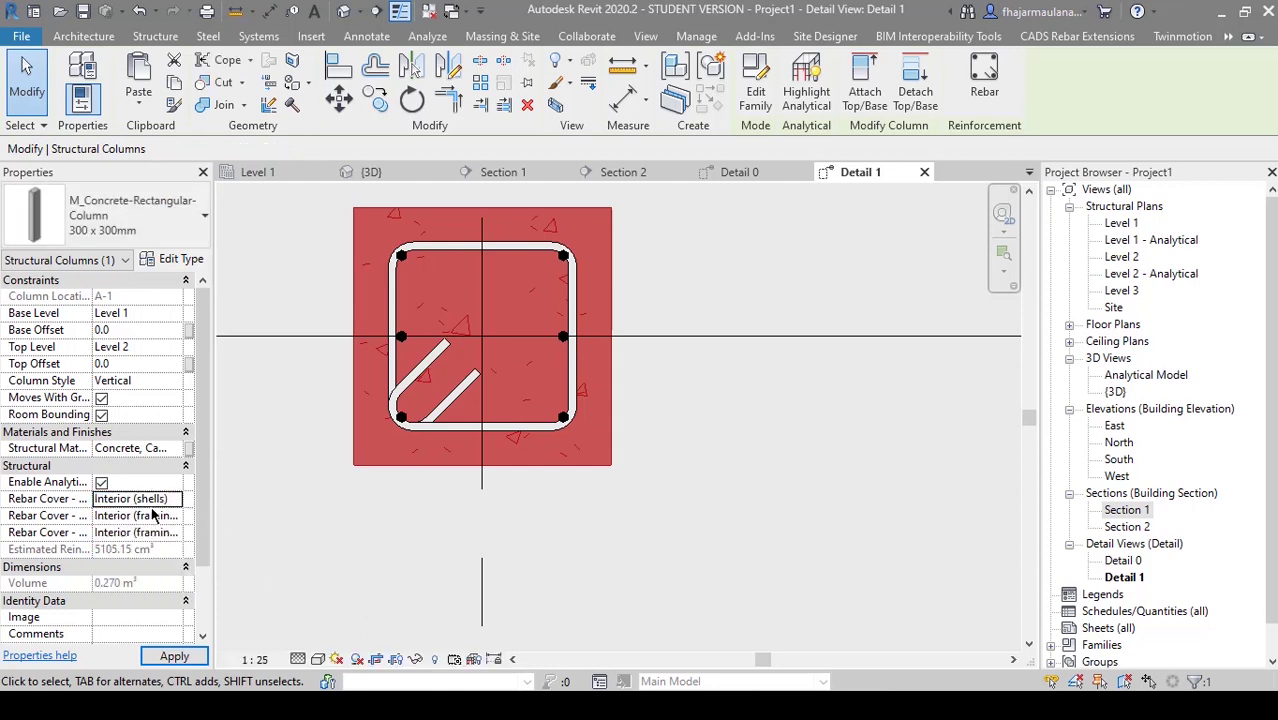
# - Set the sectioned column's other two rebar covers to Interior (shells) - 10M to 16M <13 mm> and apply the changes
pyautogui.click(174, 516)
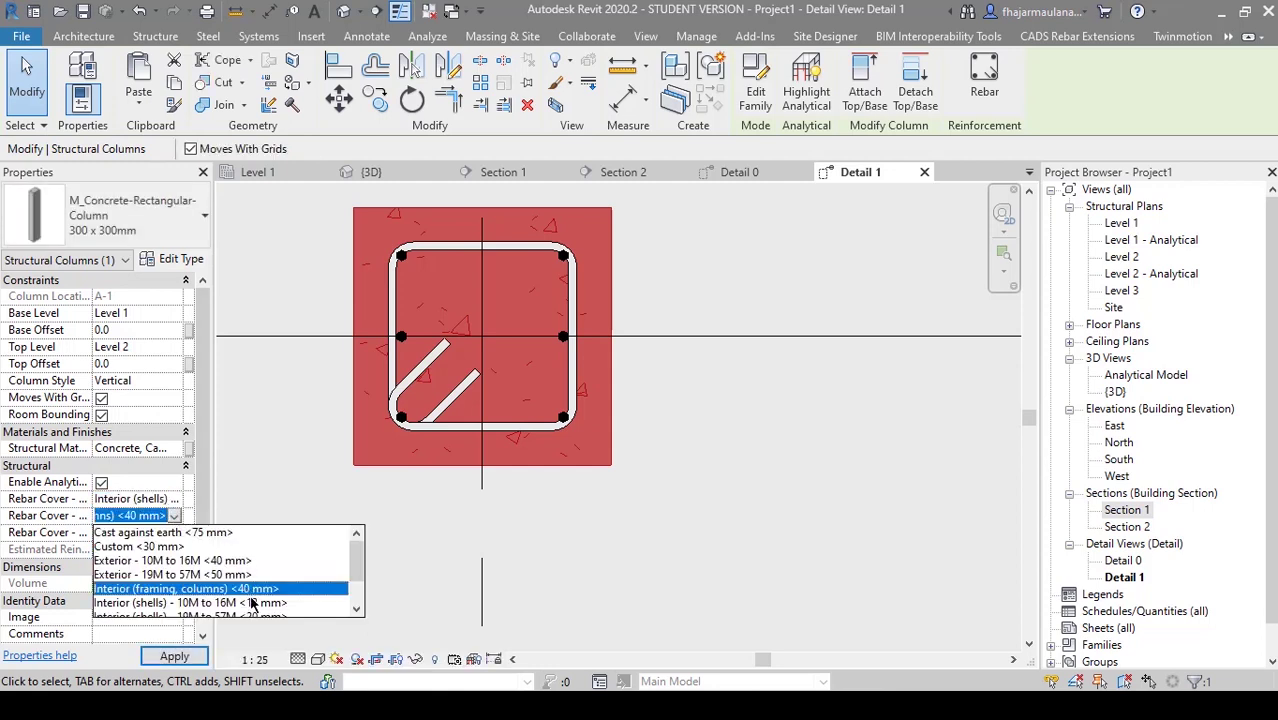
pyautogui.click(251, 603)
pyautogui.click(175, 533)
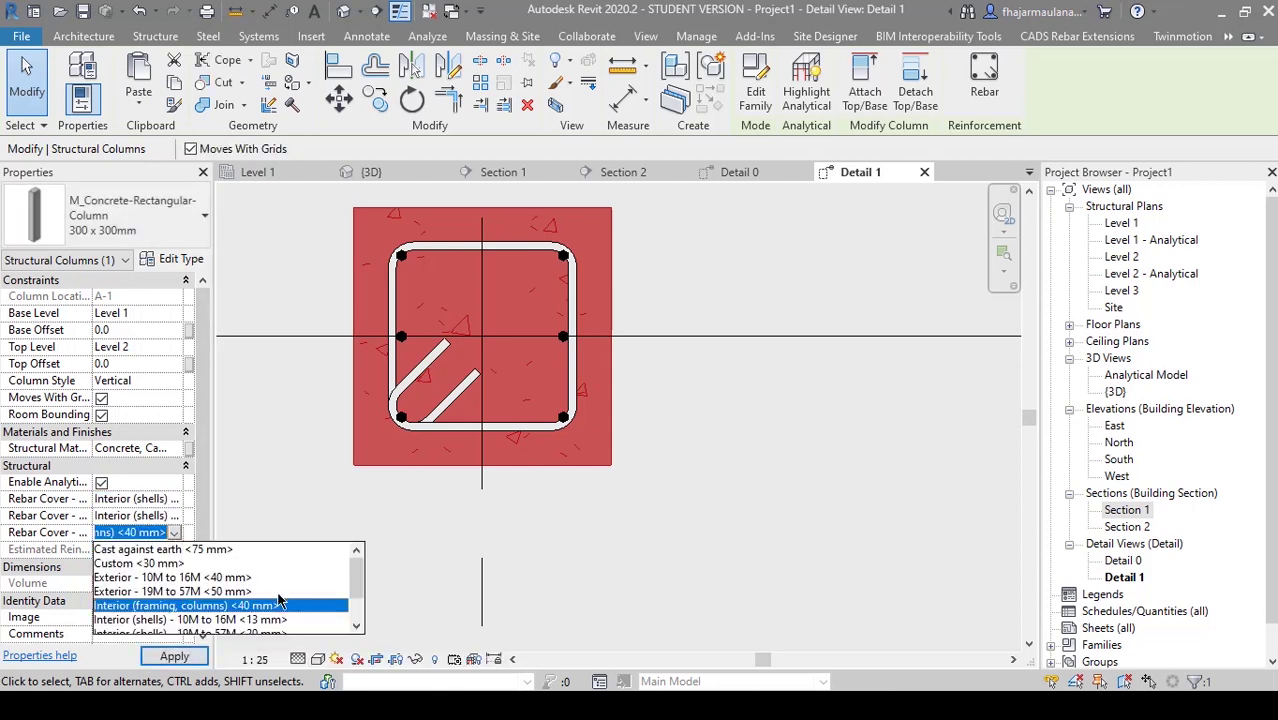
pyautogui.click(241, 620)
pyautogui.click(189, 656)
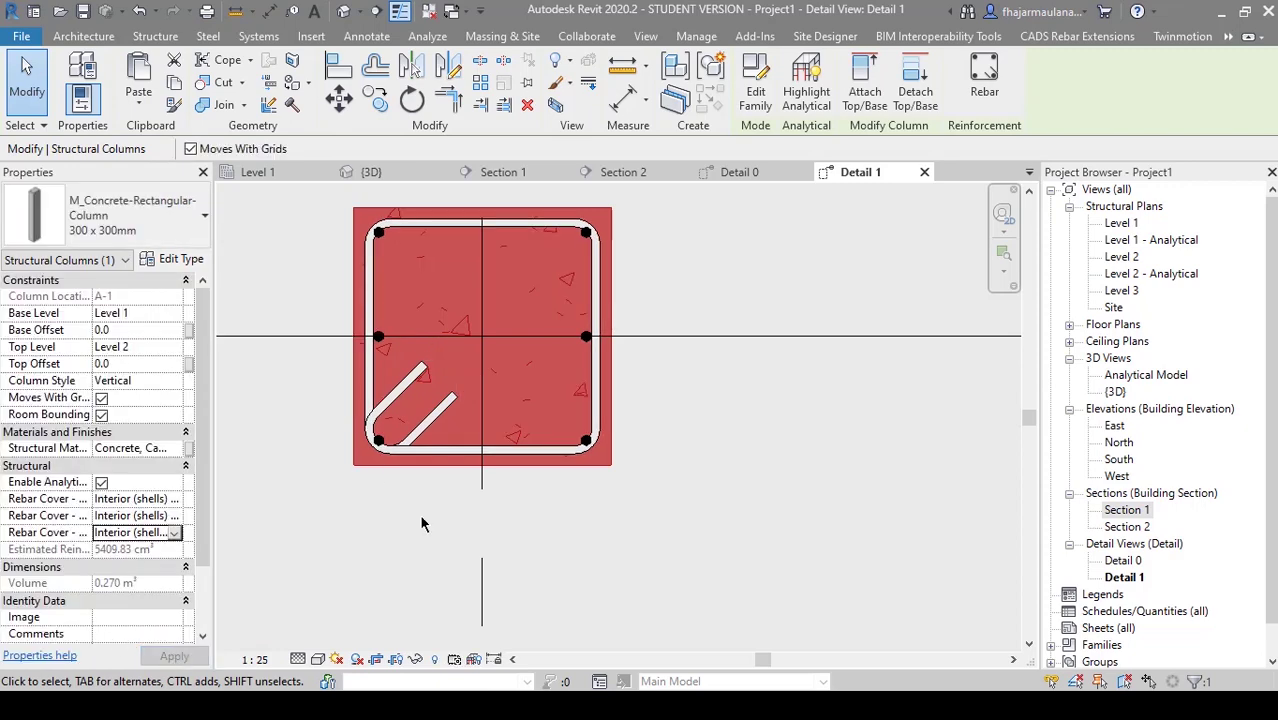
pyautogui.press('Escape')
pyautogui.scroll(-5, 593, 287)
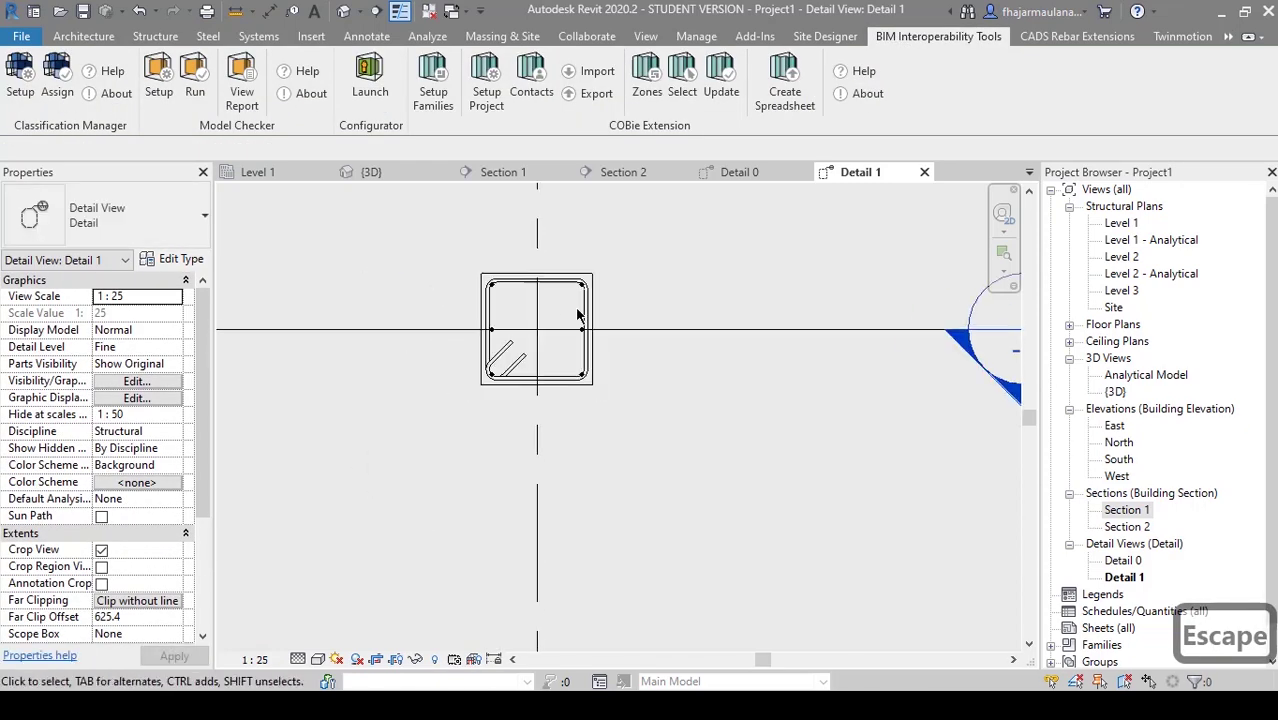
pyautogui.press('Escape')
pyautogui.scroll(4, 500, 315)
pyautogui.press('Escape')
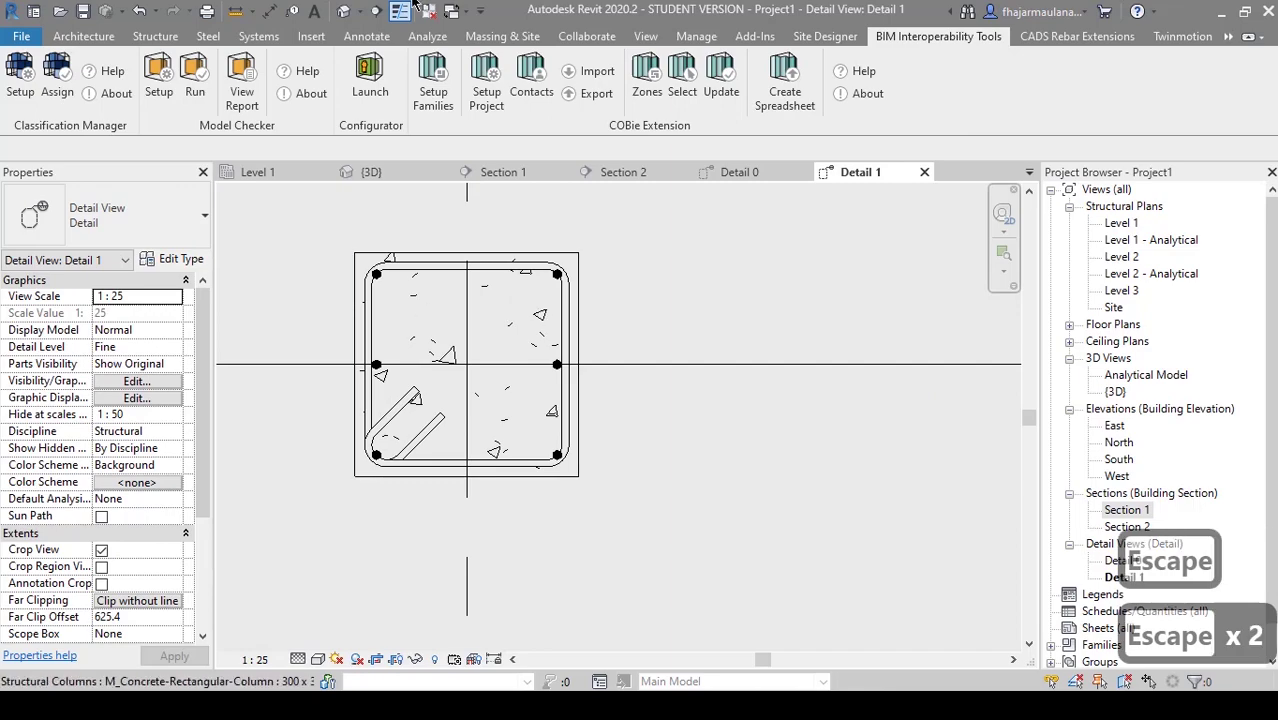
# - Open the 3D view and select all instances of the 300 x 300mm concrete column
pyautogui.click(341, 11)
pyautogui.scroll(-2, 442, 485)
pyautogui.scroll(5, 442, 450)
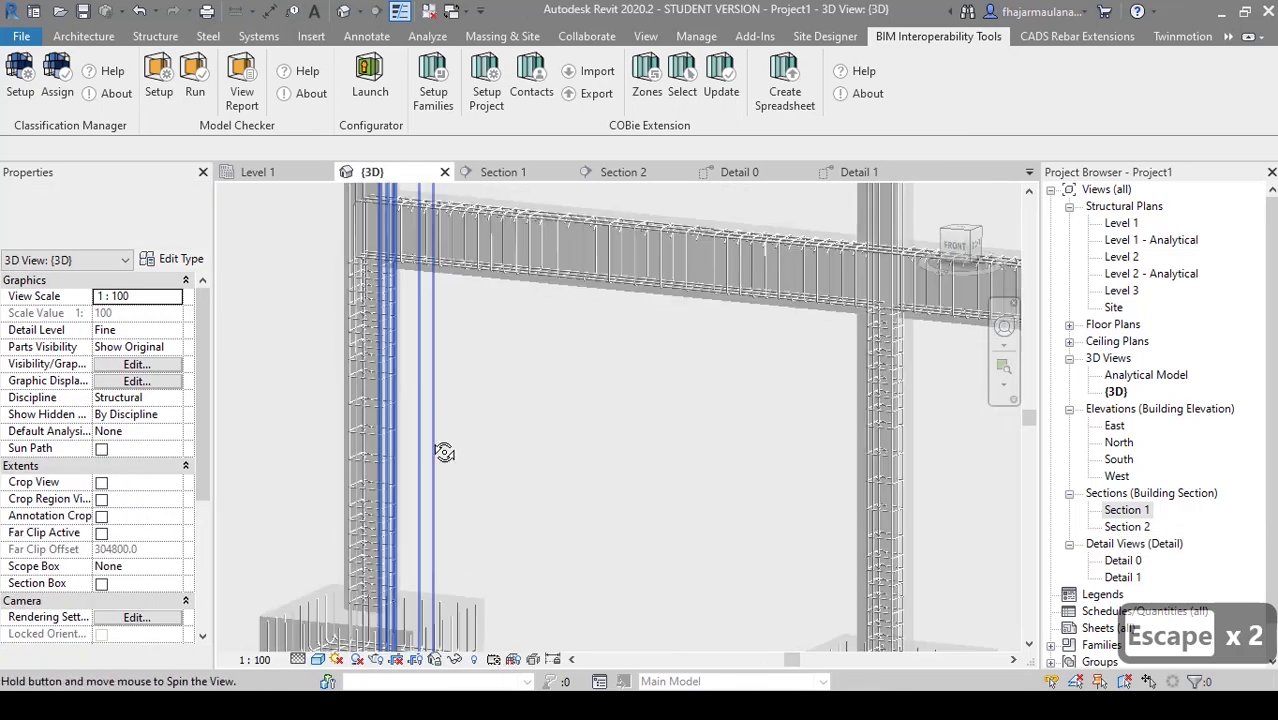
pyautogui.scroll(-4, 421, 534)
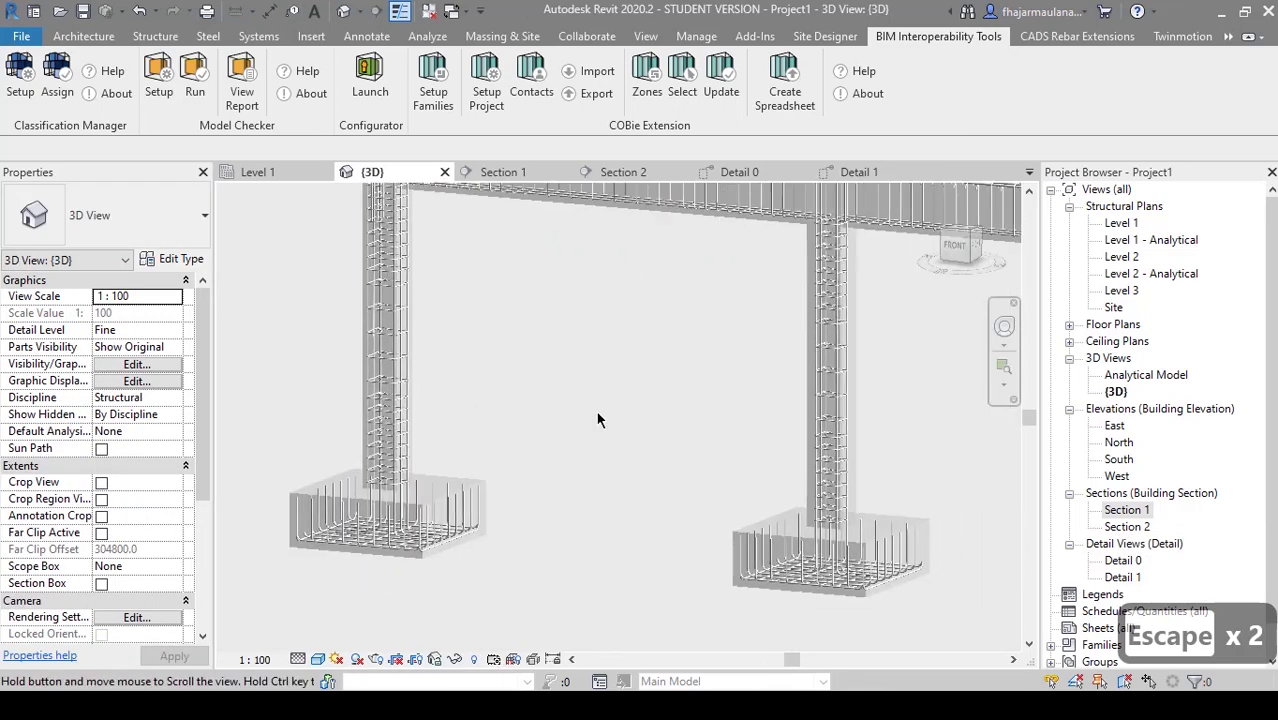
pyautogui.scroll(3, 843, 421)
pyautogui.rightClick(809, 413)
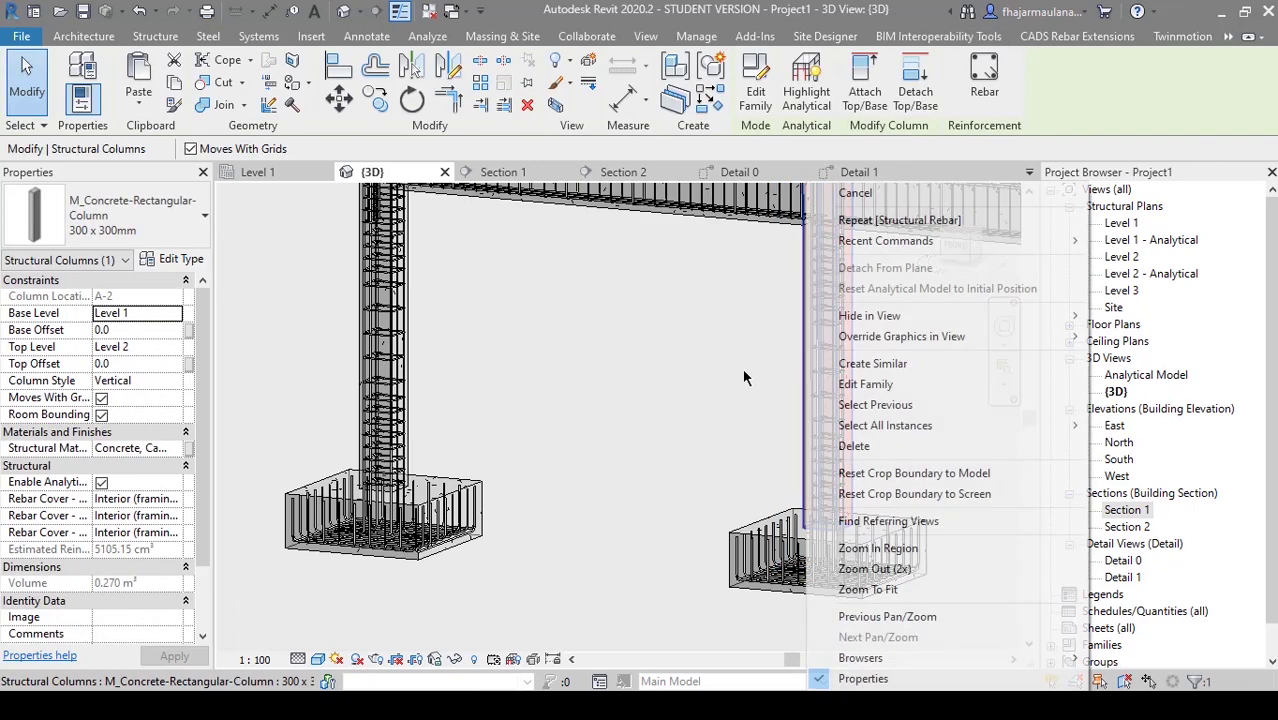
pyautogui.moveTo(898, 426)
pyautogui.click(1120, 426)
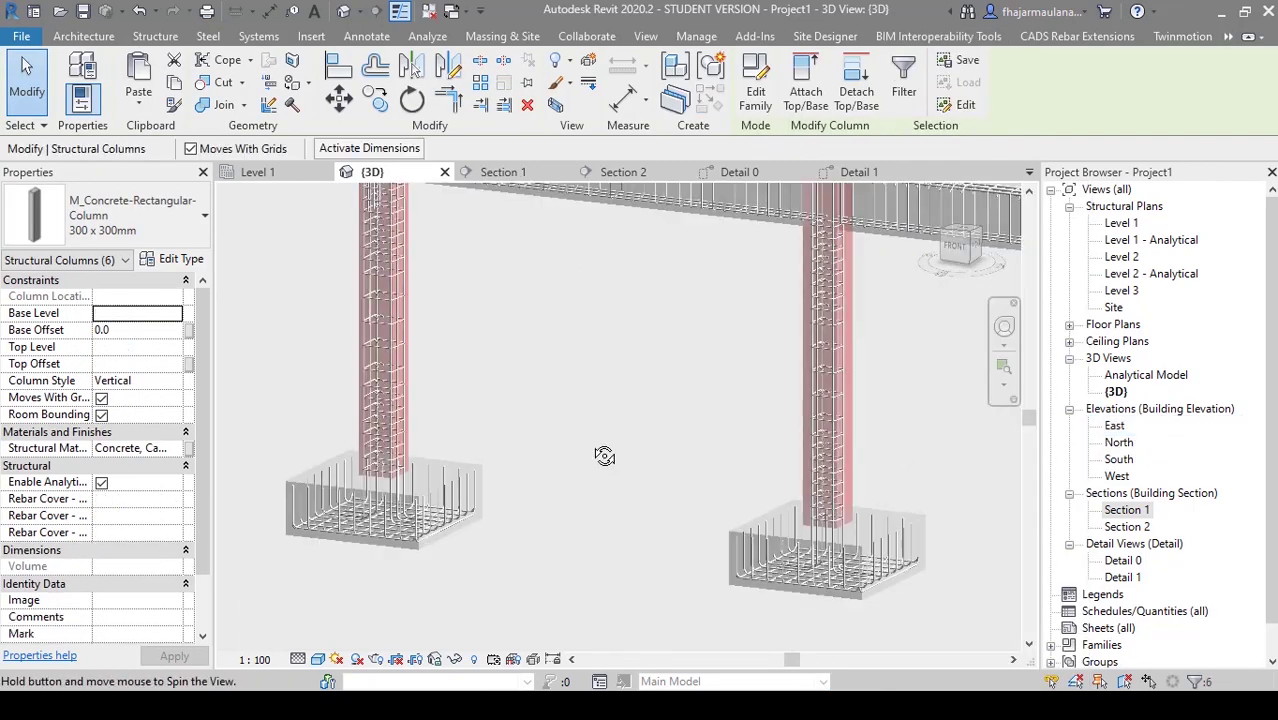
# - Set all three rebar covers of the selected columns to Interior (shells) - 10M to 16M <13 mm>
pyautogui.click(175, 501)
pyautogui.click(242, 592)
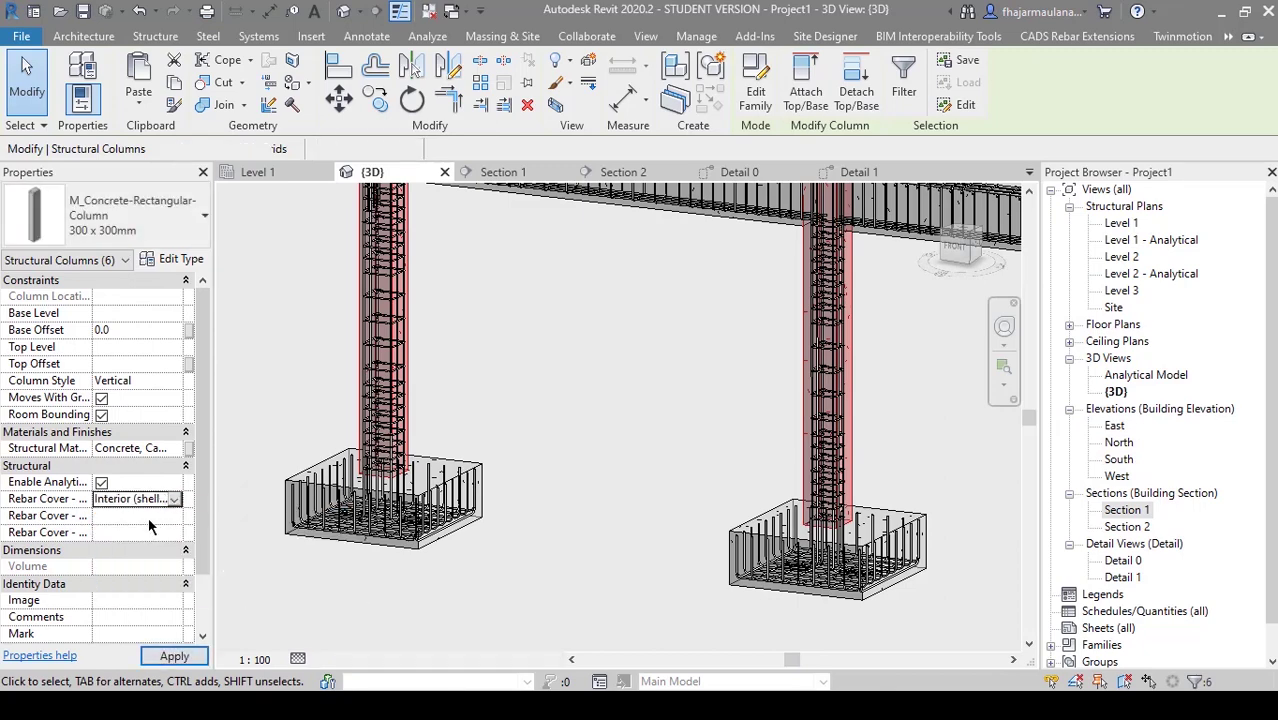
pyautogui.click(140, 515)
pyautogui.click(175, 516)
pyautogui.click(262, 606)
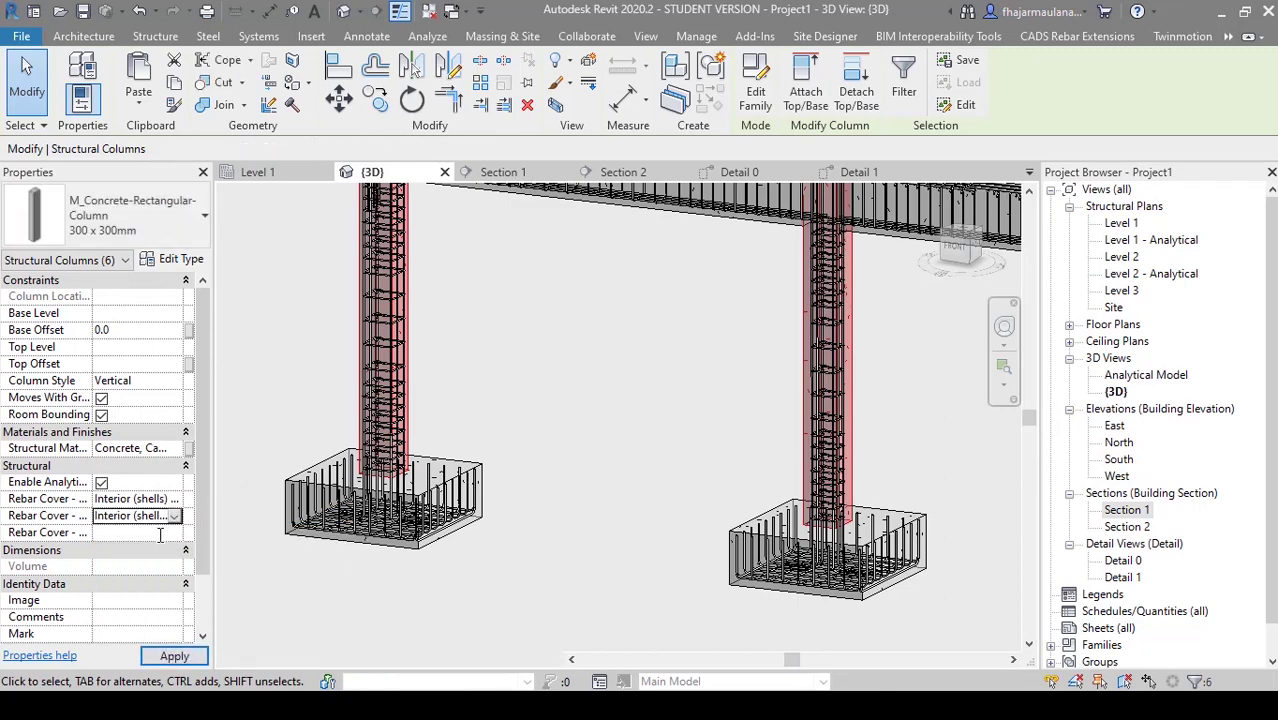
pyautogui.click(140, 532)
pyautogui.click(175, 532)
pyautogui.click(258, 621)
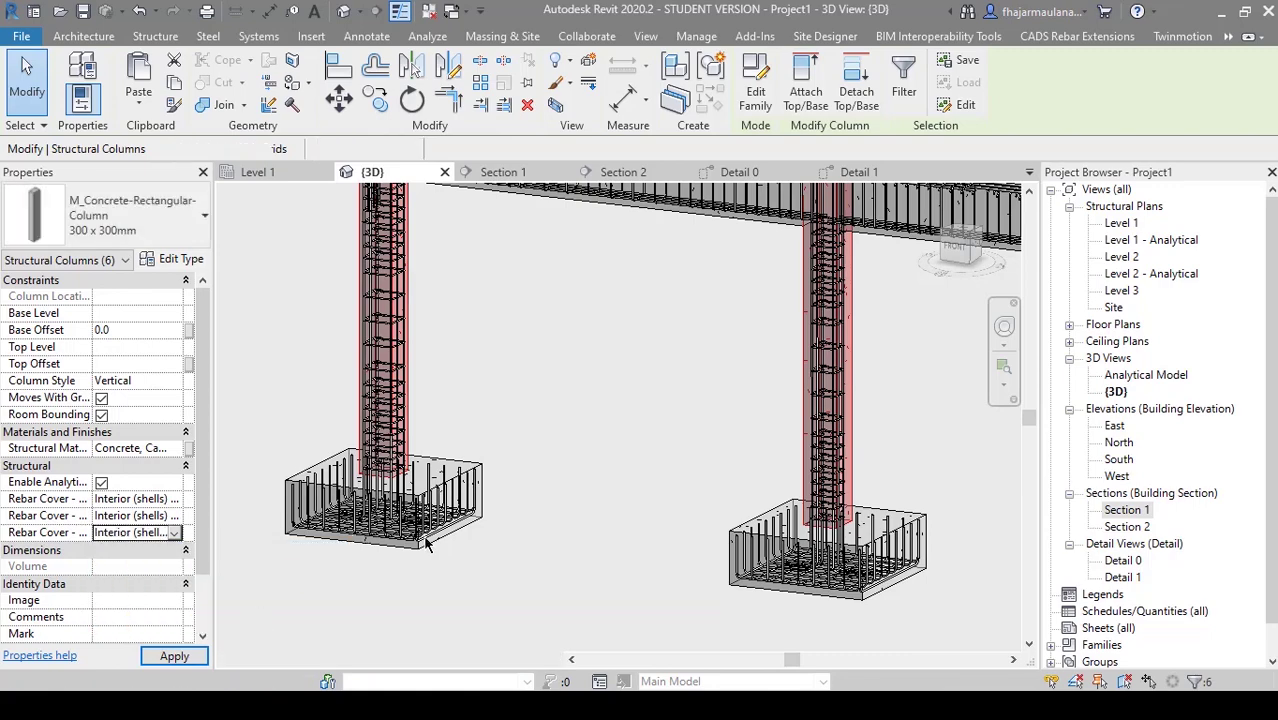
pyautogui.press('Escape')
# - Examine the column stirrups, beam-column joints and footing rebar in 3D, ending with the whole frame in view
pyautogui.moveTo(416, 400); pyautogui.dragTo(532, 480, button='middle')
pyautogui.press('Escape')
pyautogui.scroll(2, 393, 437)
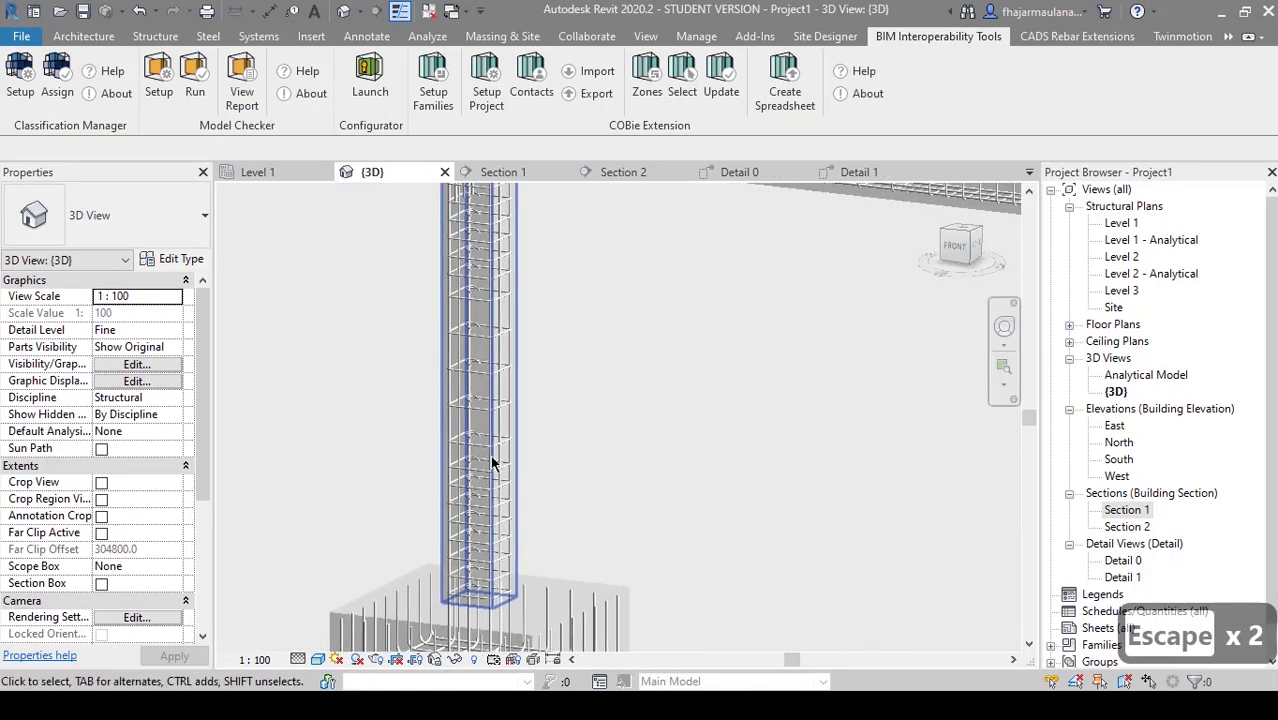
pyautogui.moveTo(594, 417); pyautogui.dragTo(615, 530, button='middle')
pyautogui.moveTo(513, 374); pyautogui.dragTo(534, 478, button='middle')
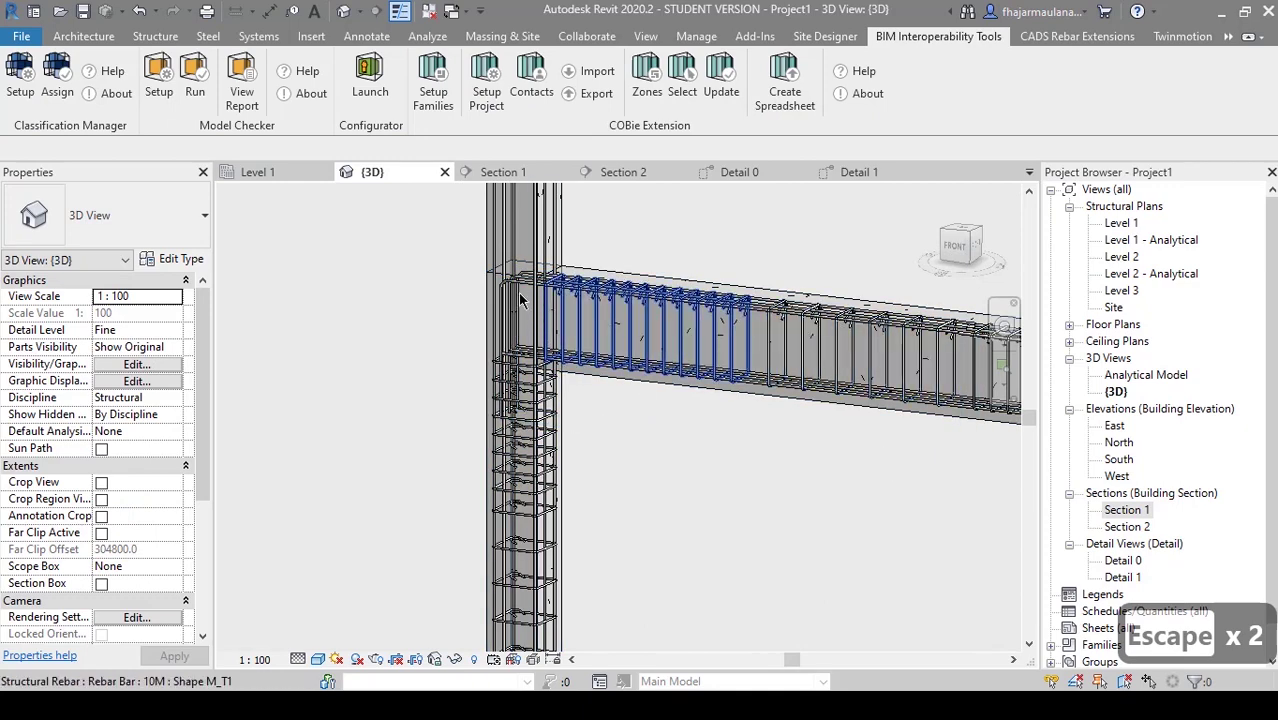
pyautogui.moveTo(596, 493); pyautogui.dragTo(421, 370, button='middle')
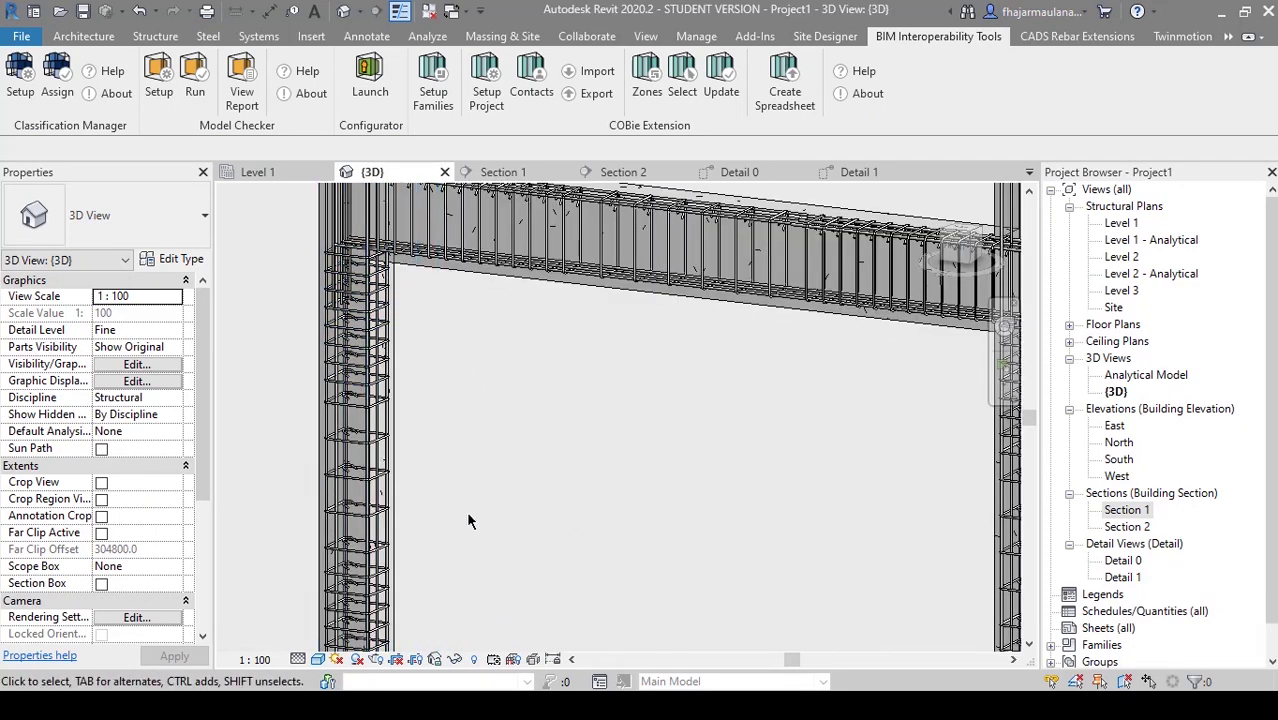
pyautogui.scroll(5, 460, 437)
pyautogui.scroll(-8, 547, 413)
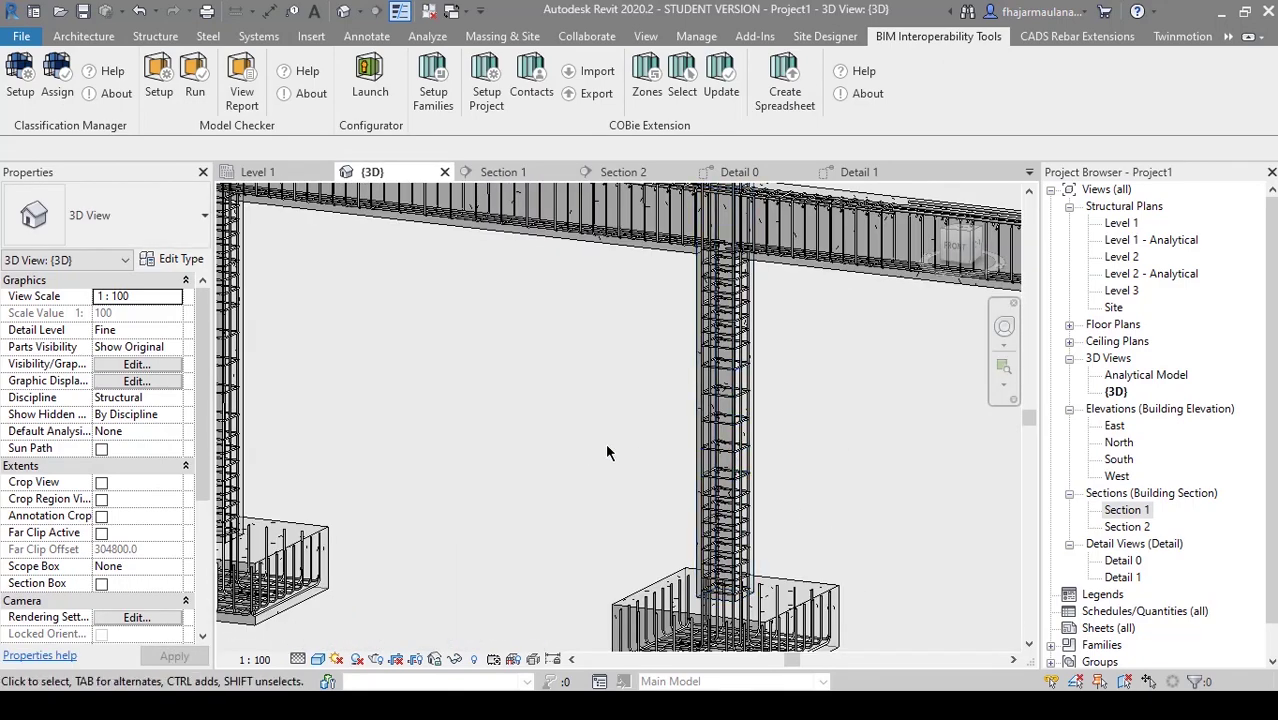
pyautogui.keyDown('shift'); pyautogui.moveTo(700, 440); pyautogui.dragTo(536, 339, button='middle'); pyautogui.keyUp('shift')
pyautogui.scroll(3, 536, 339)
pyautogui.middleClick(531, 399)
pyautogui.middleClick(531, 399)
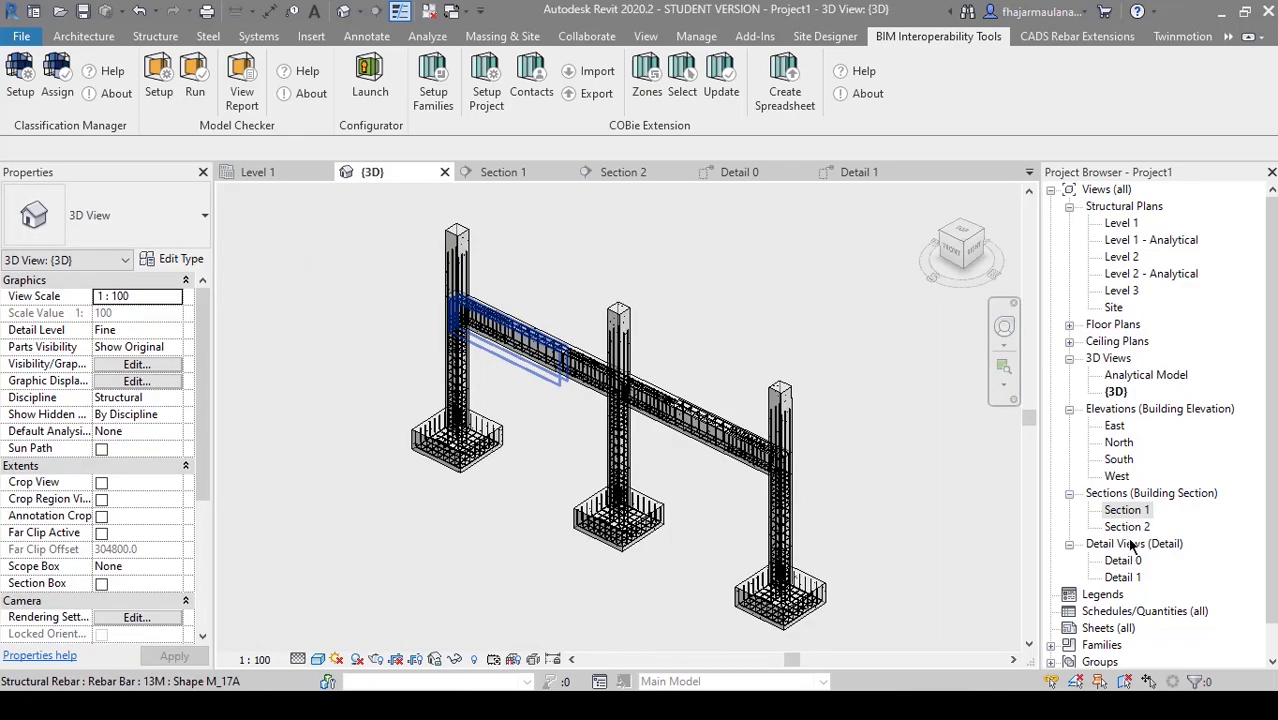
# - Open the Section 1 view and examine the reinforcement layout of the whole frame
pyautogui.doubleClick(1133, 512)
pyautogui.moveTo(565, 522); pyautogui.dragTo(400, 492, button='middle')
pyautogui.scroll(-3, 400, 492)
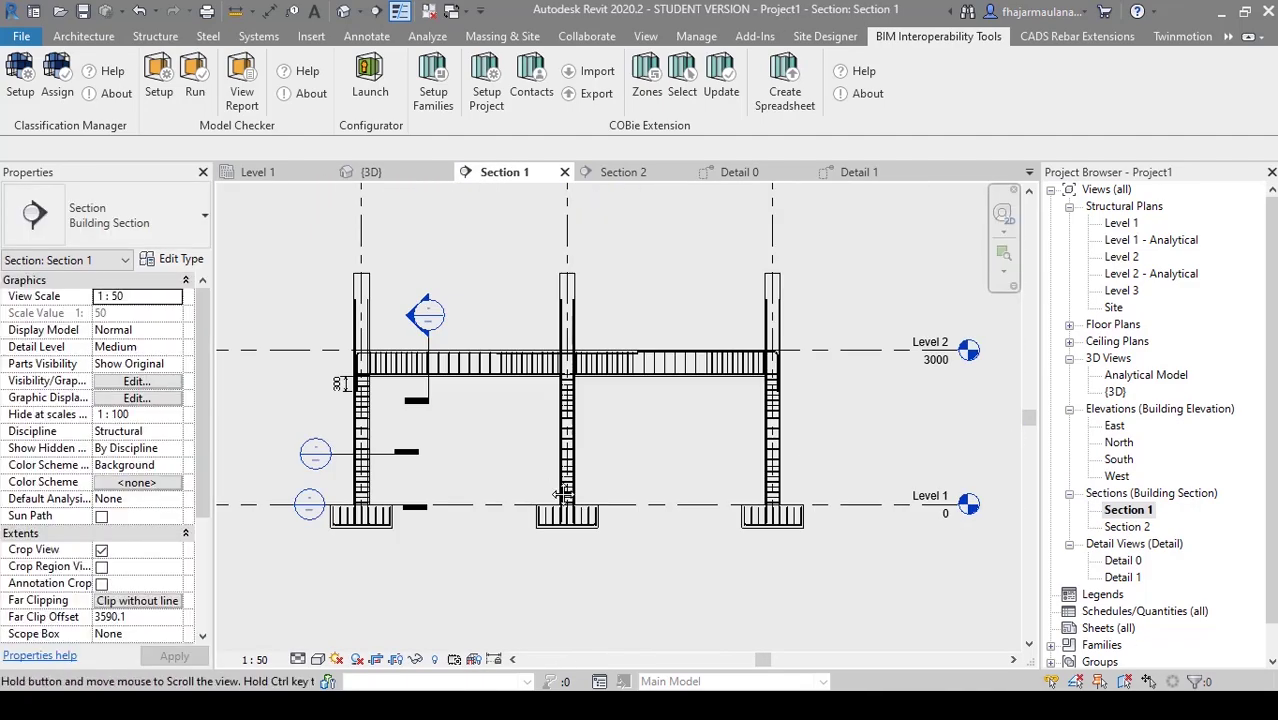
pyautogui.middleClick(563, 494)
pyautogui.middleClick(563, 494)
pyautogui.scroll(3, 572, 504)
pyautogui.moveTo(572, 504); pyautogui.dragTo(593, 465, button='middle')
pyautogui.press('Escape')
pyautogui.moveTo(619, 514); pyautogui.dragTo(614, 512, button='middle')
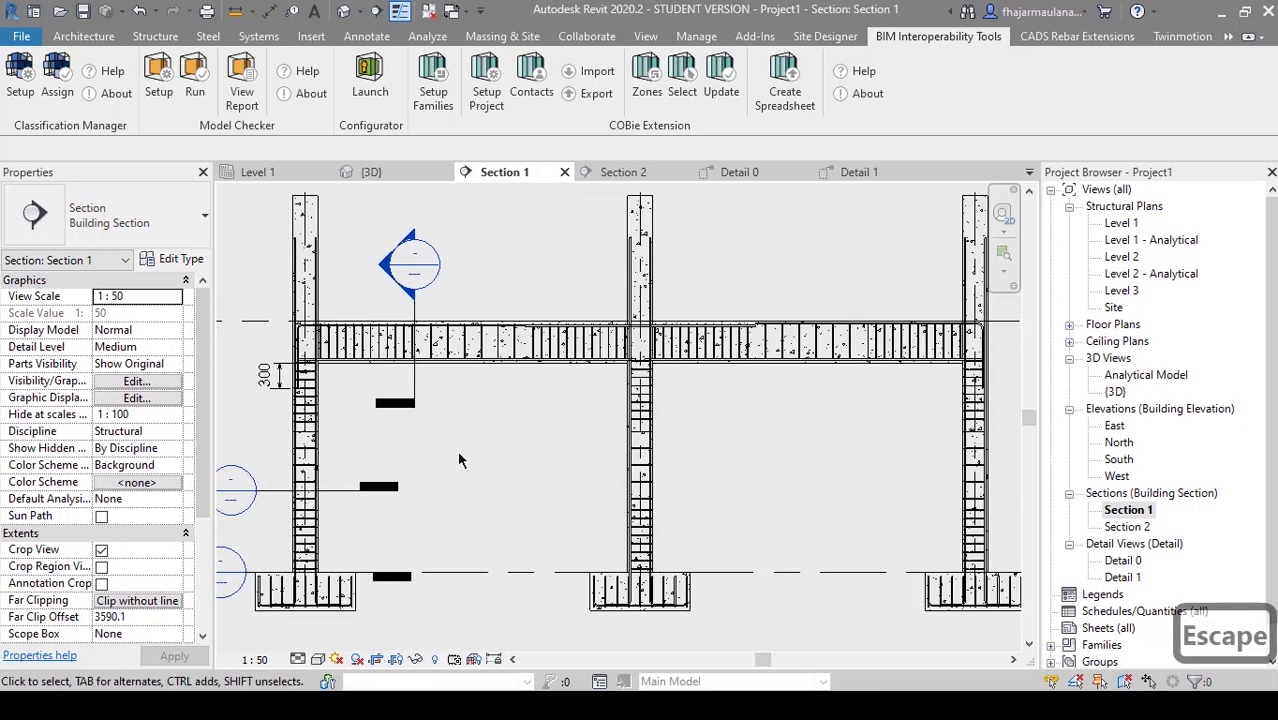
pyautogui.moveTo(489, 449); pyautogui.dragTo(503, 439, button='middle')
pyautogui.middleClick(528, 454)
pyautogui.middleClick(528, 454)
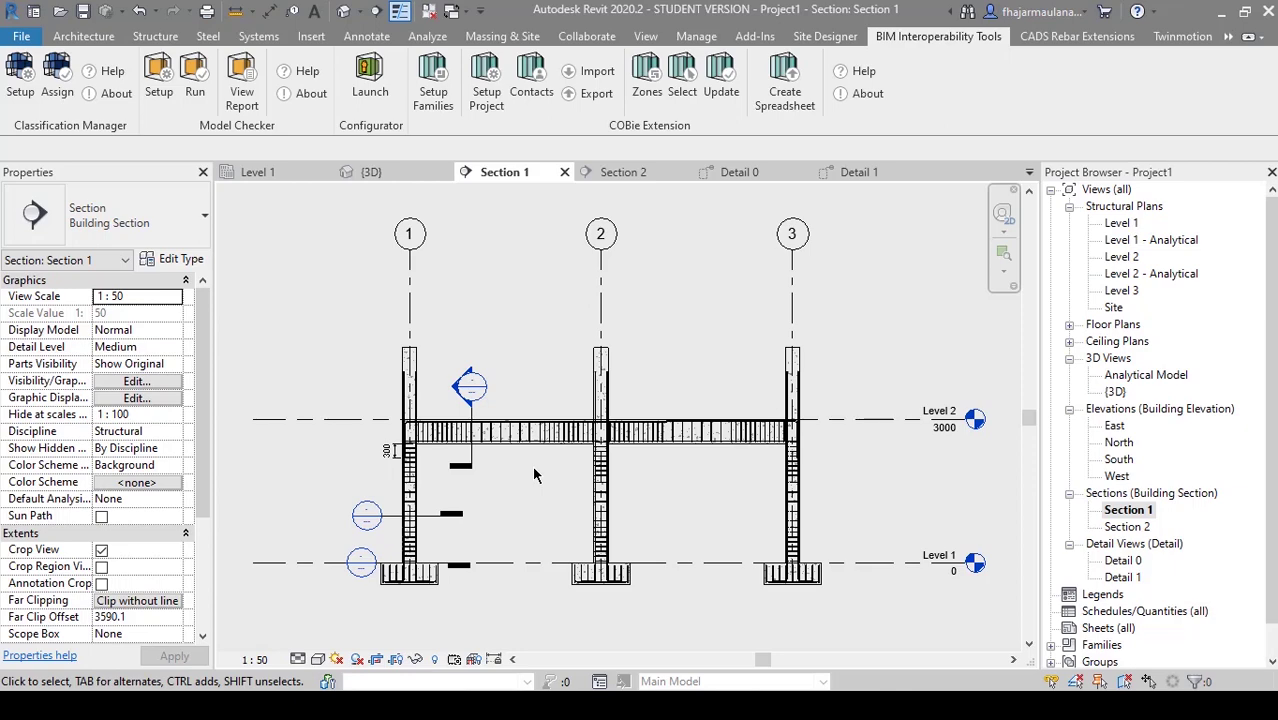
# - Examine the footing, column and beam reinforcement of Section 1 up close, span by span
pyautogui.scroll(5, 534, 476)
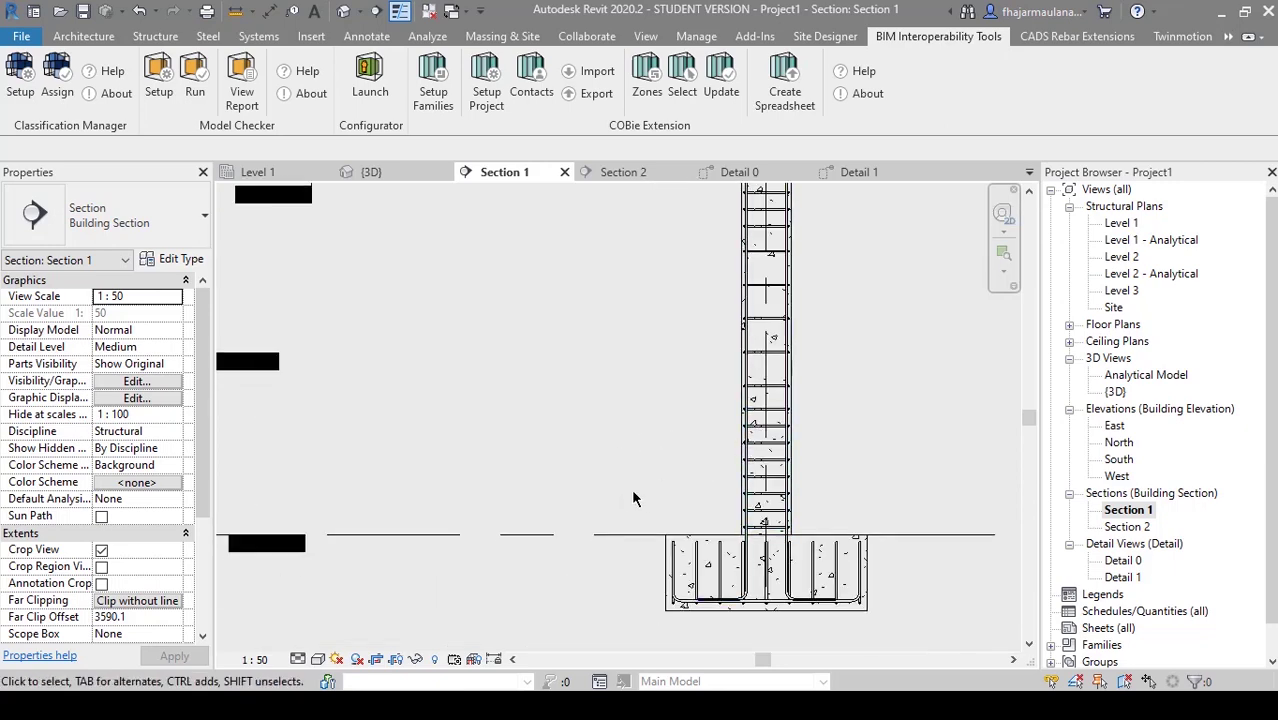
pyautogui.moveTo(490, 496); pyautogui.dragTo(675, 474, button='middle')
pyautogui.scroll(-4, 575, 377)
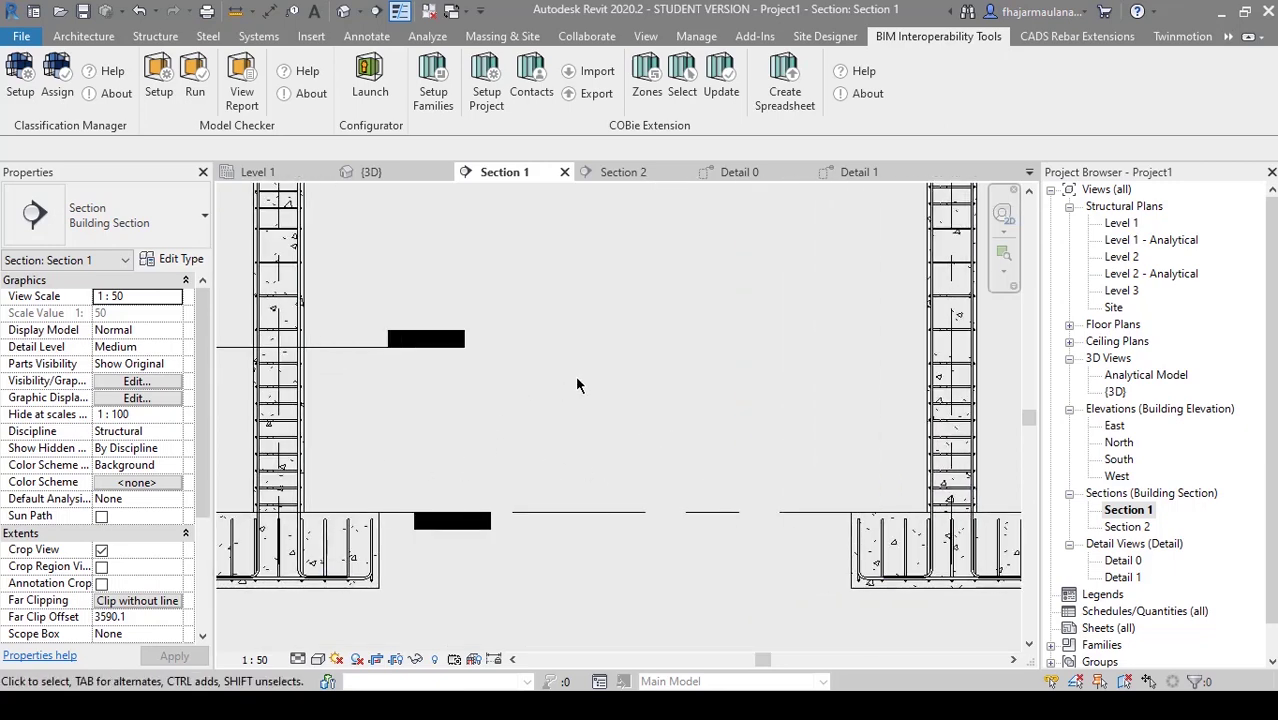
pyautogui.scroll(5, 700, 485)
pyautogui.moveTo(766, 462); pyautogui.dragTo(623, 510, button='middle')
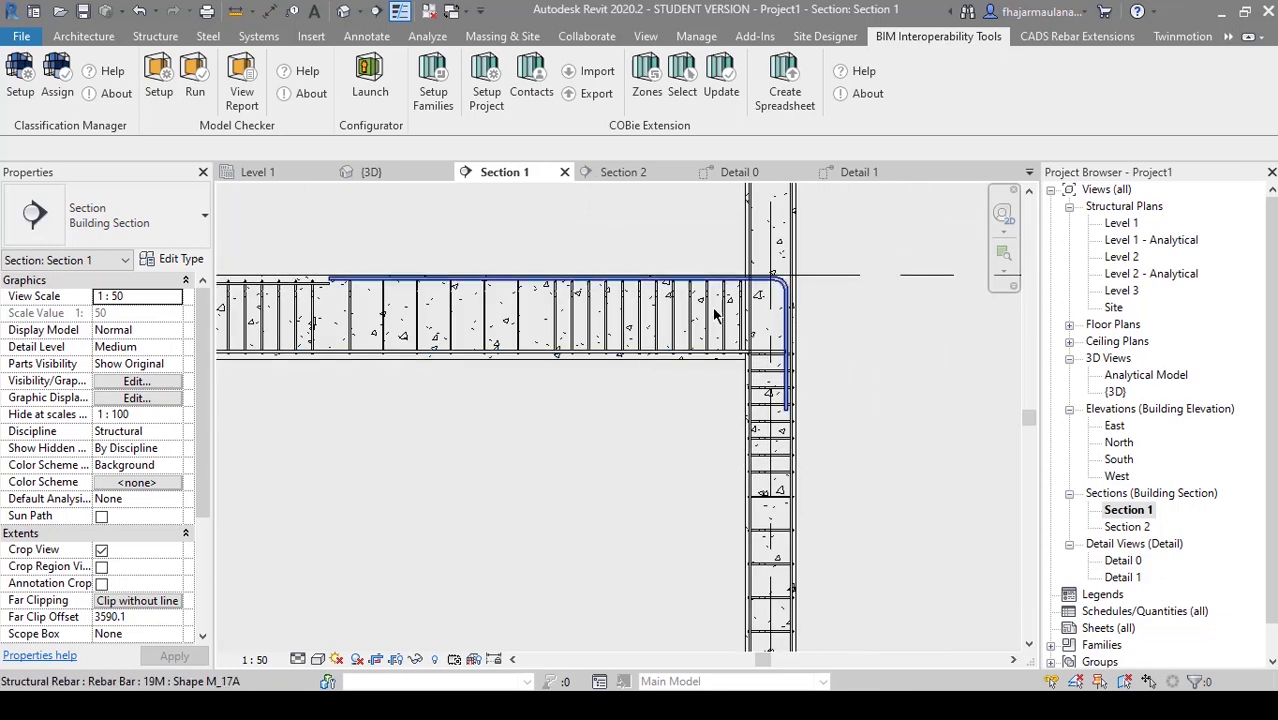
pyautogui.moveTo(662, 468); pyautogui.dragTo(877, 469, button='middle')
pyautogui.click(608, 366)
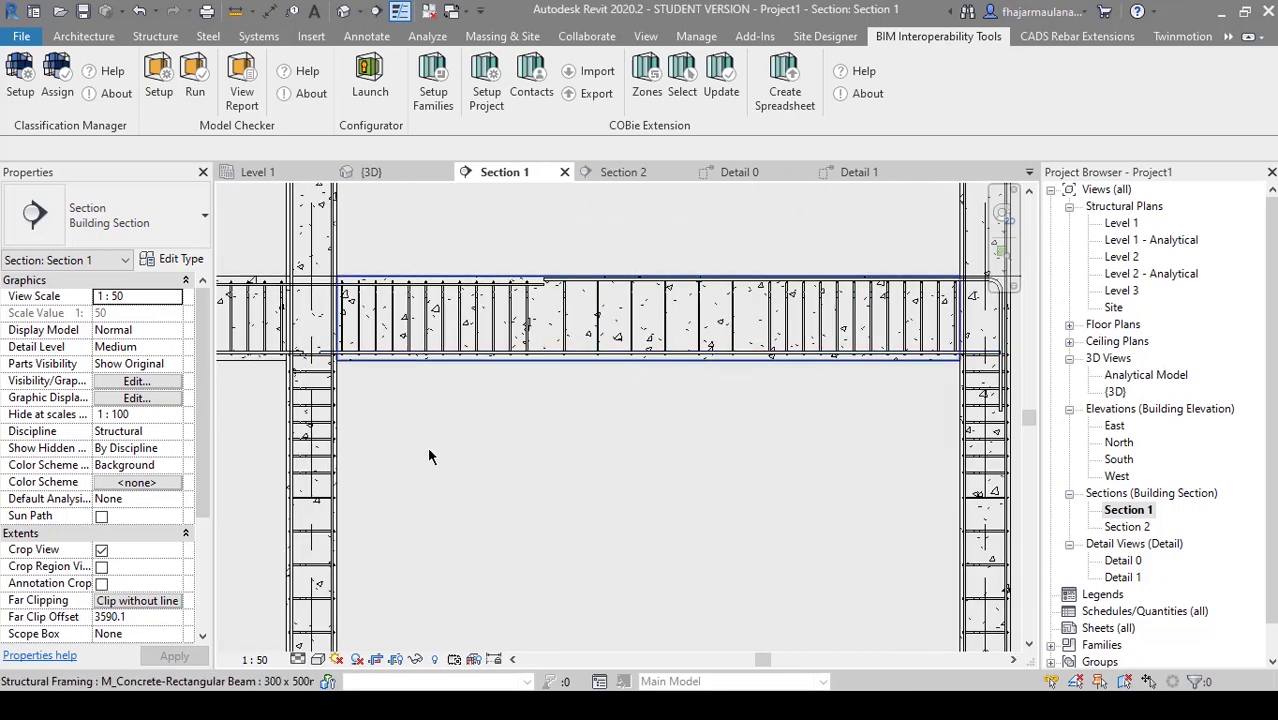
pyautogui.moveTo(422, 456); pyautogui.dragTo(594, 457, button='middle')
pyautogui.moveTo(470, 490); pyautogui.dragTo(693, 488, button='middle')
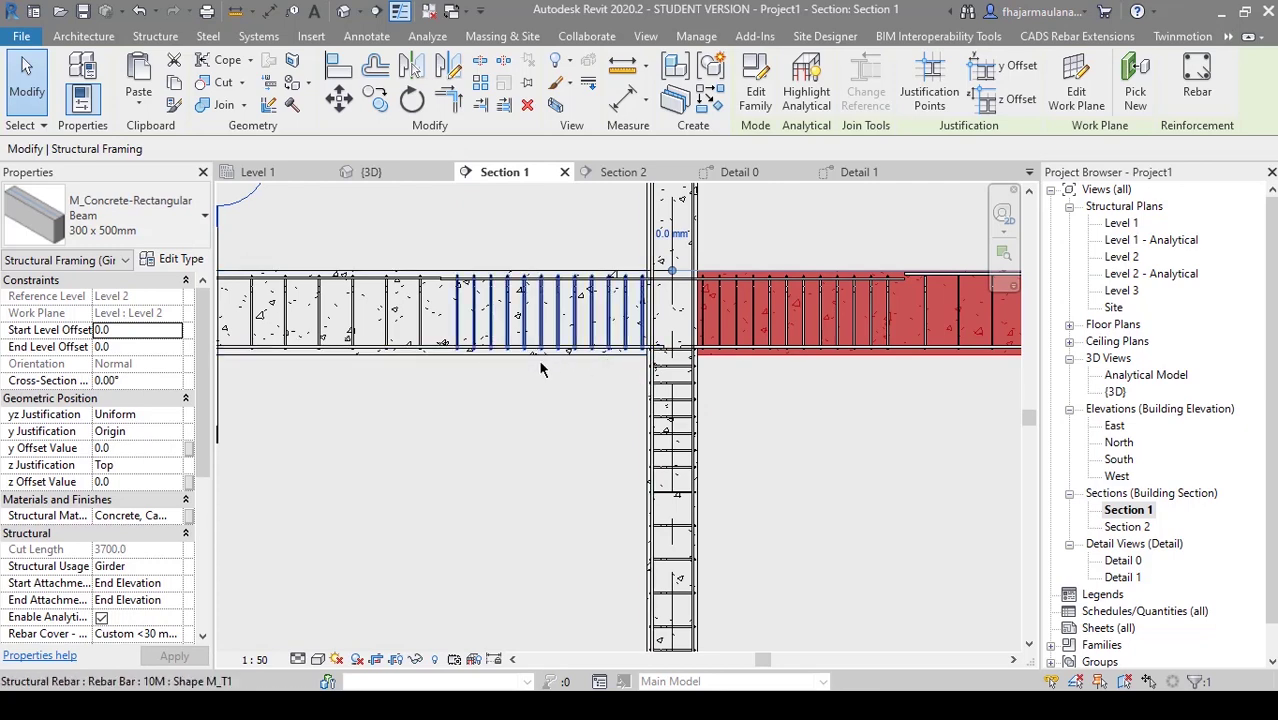
pyautogui.click(460, 467)
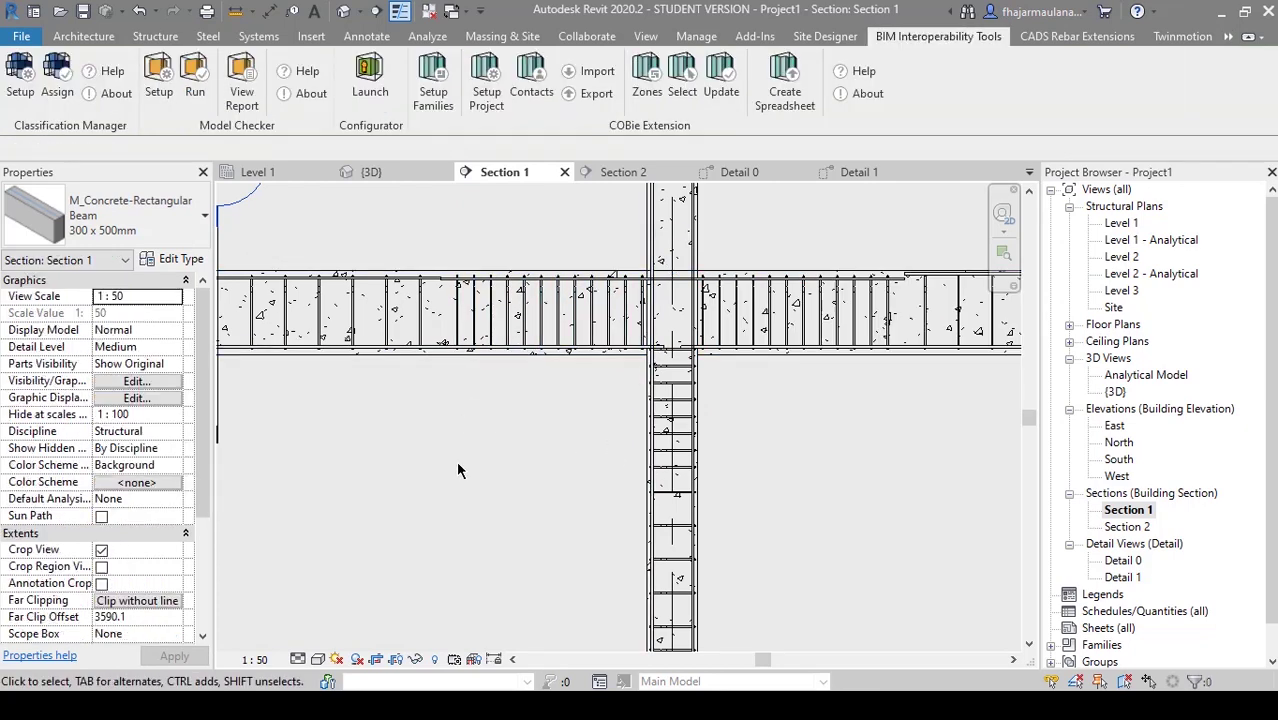
pyautogui.moveTo(345, 409); pyautogui.dragTo(630, 409, button='middle')
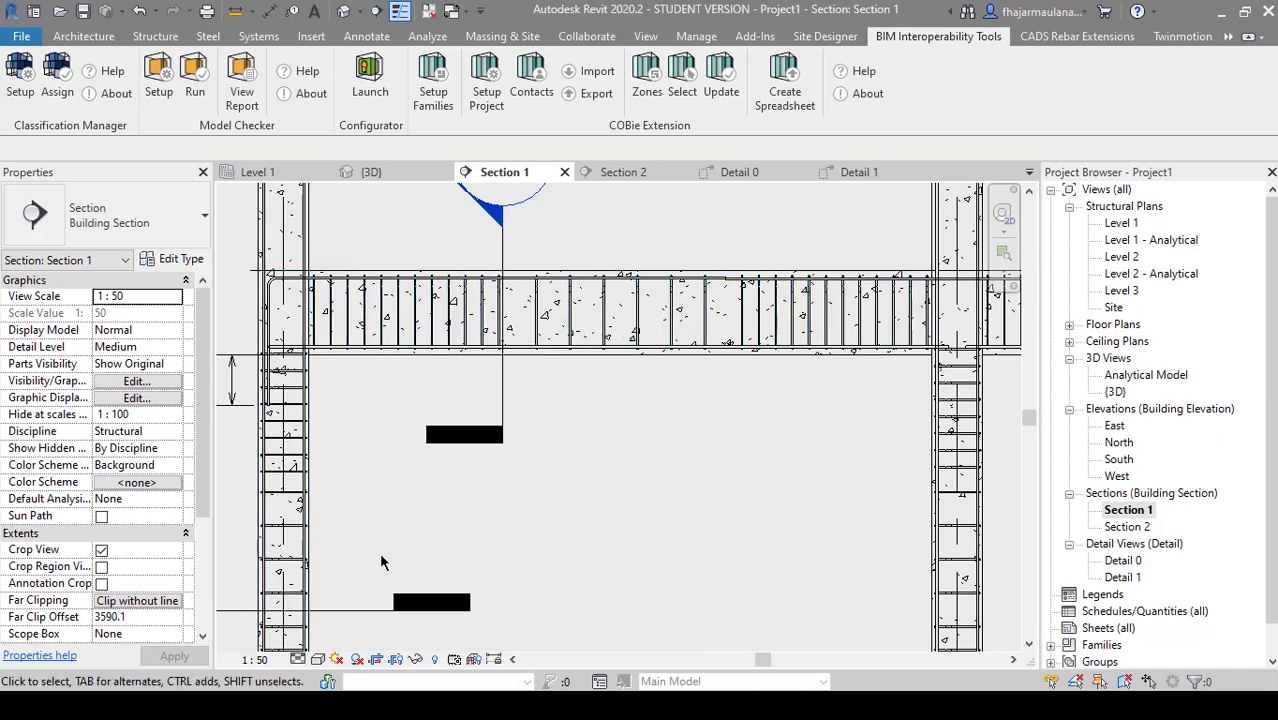
pyautogui.scroll(2, 379, 552)
pyautogui.scroll(-3, 549, 332)
pyautogui.middleClick(639, 405)
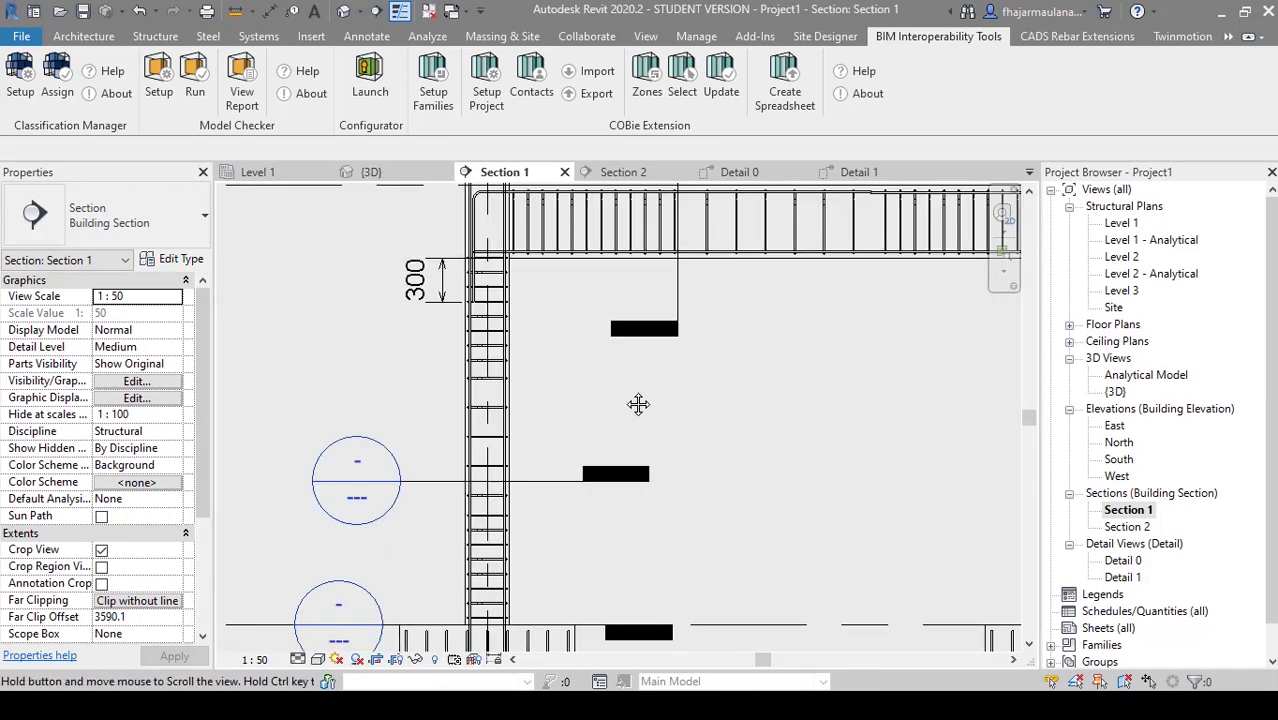
pyautogui.middleClick(639, 405)
pyautogui.scroll(2, 635, 490)
pyautogui.moveTo(654, 515); pyautogui.dragTo(667, 486, button='middle')
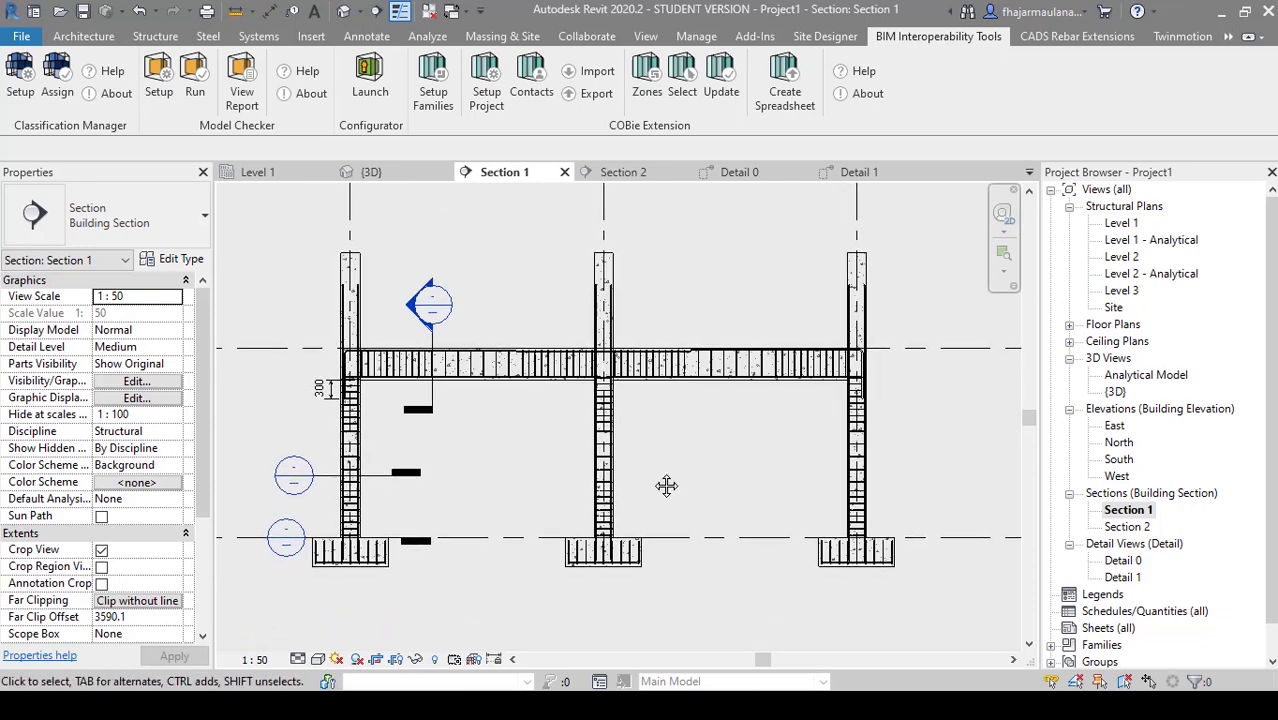